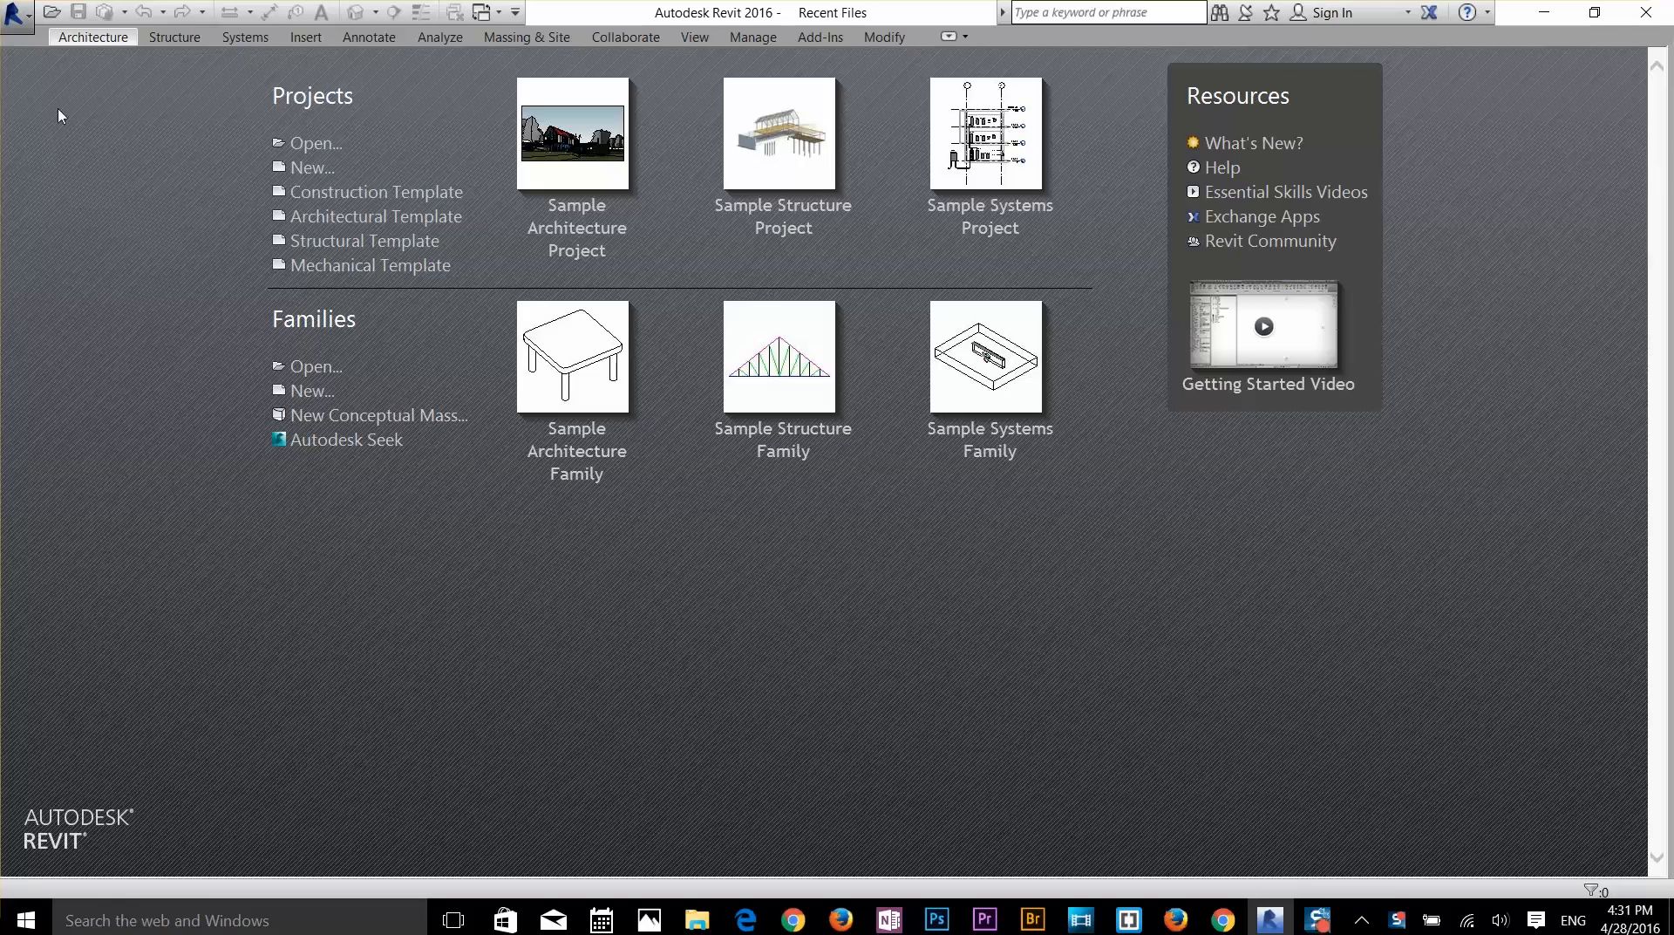
{"action": "left_click", "coordinate": [17, 25]}
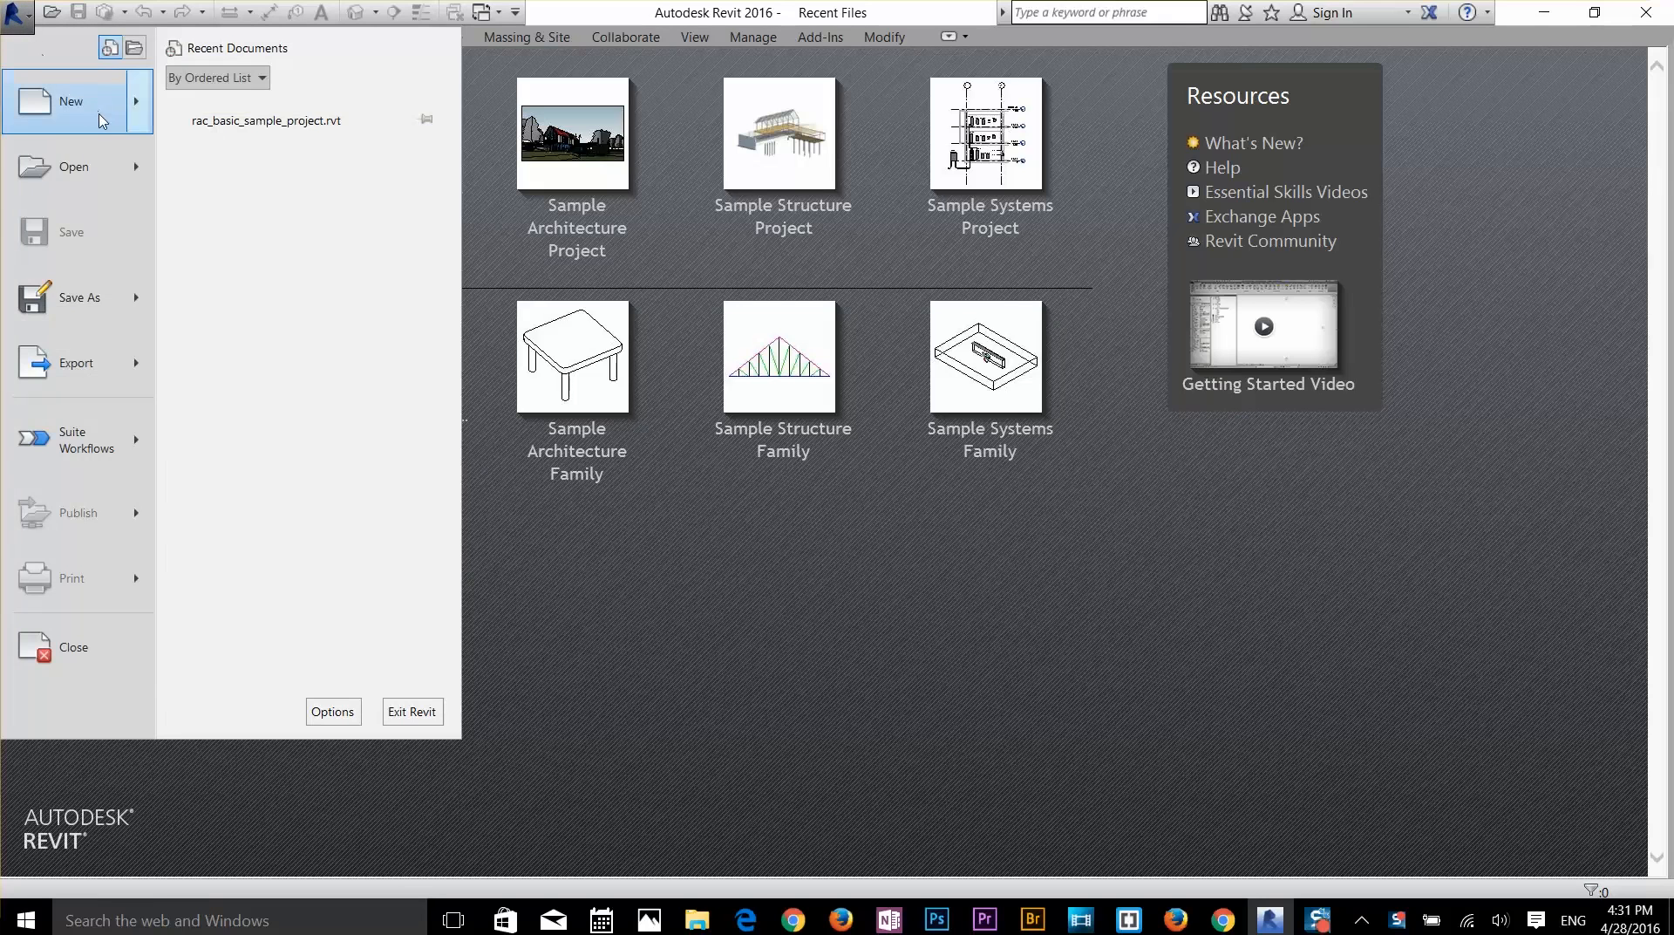
{"action": "mouse_move", "coordinate": [105, 113]}
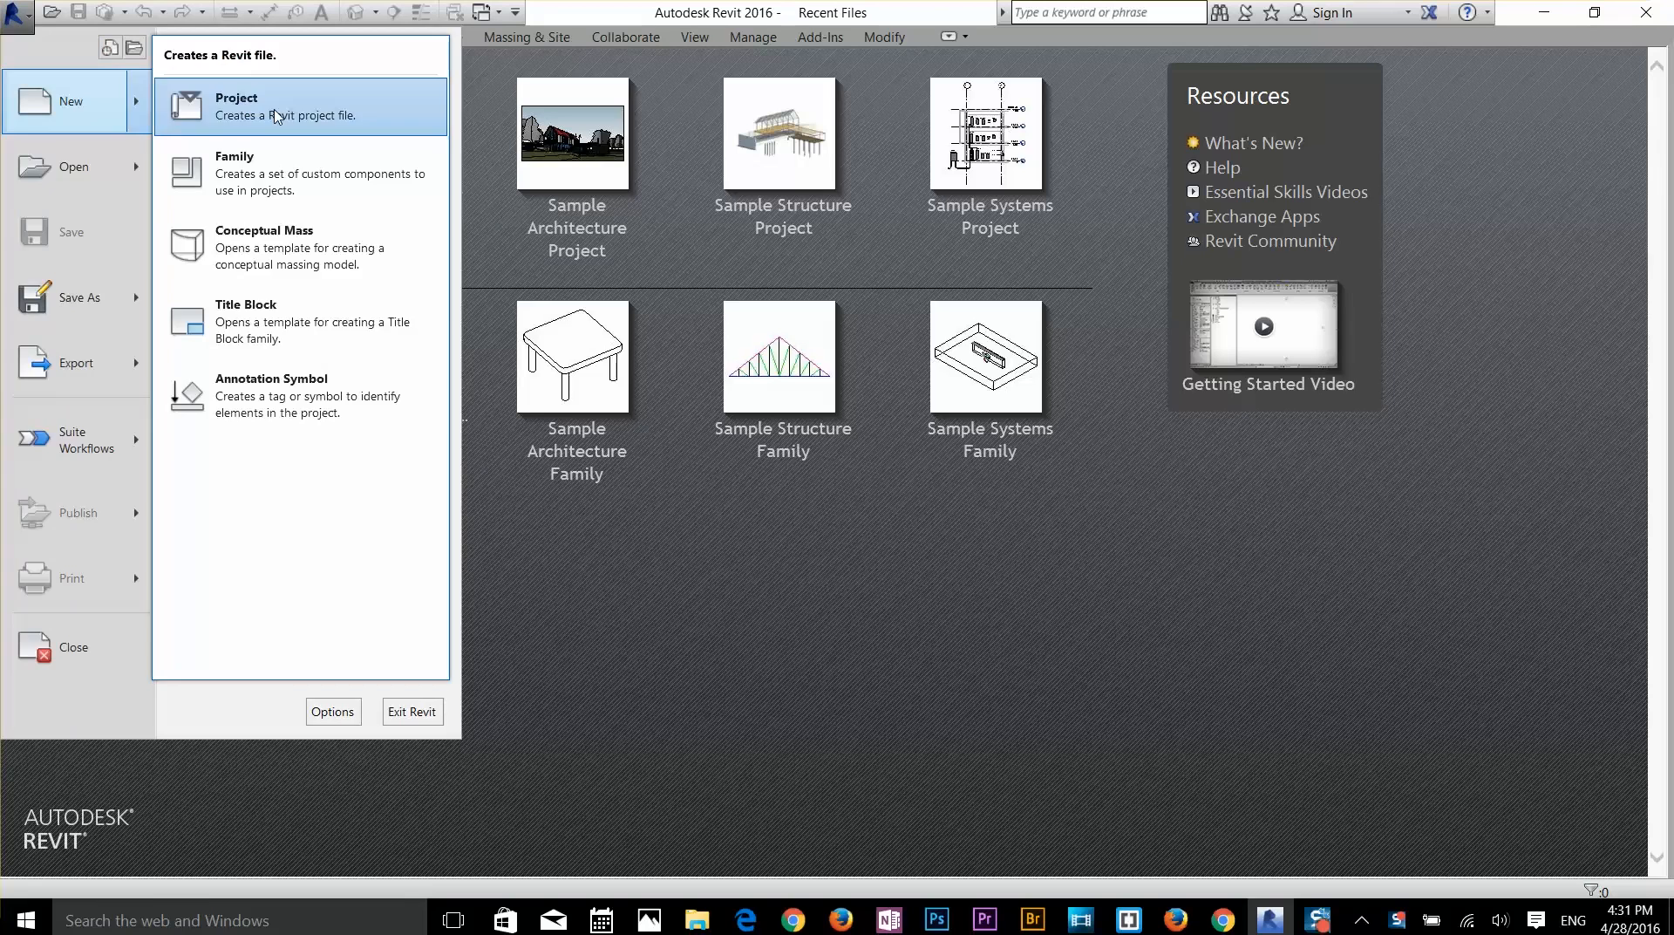
{"action": "left_click", "coordinate": [276, 117]}
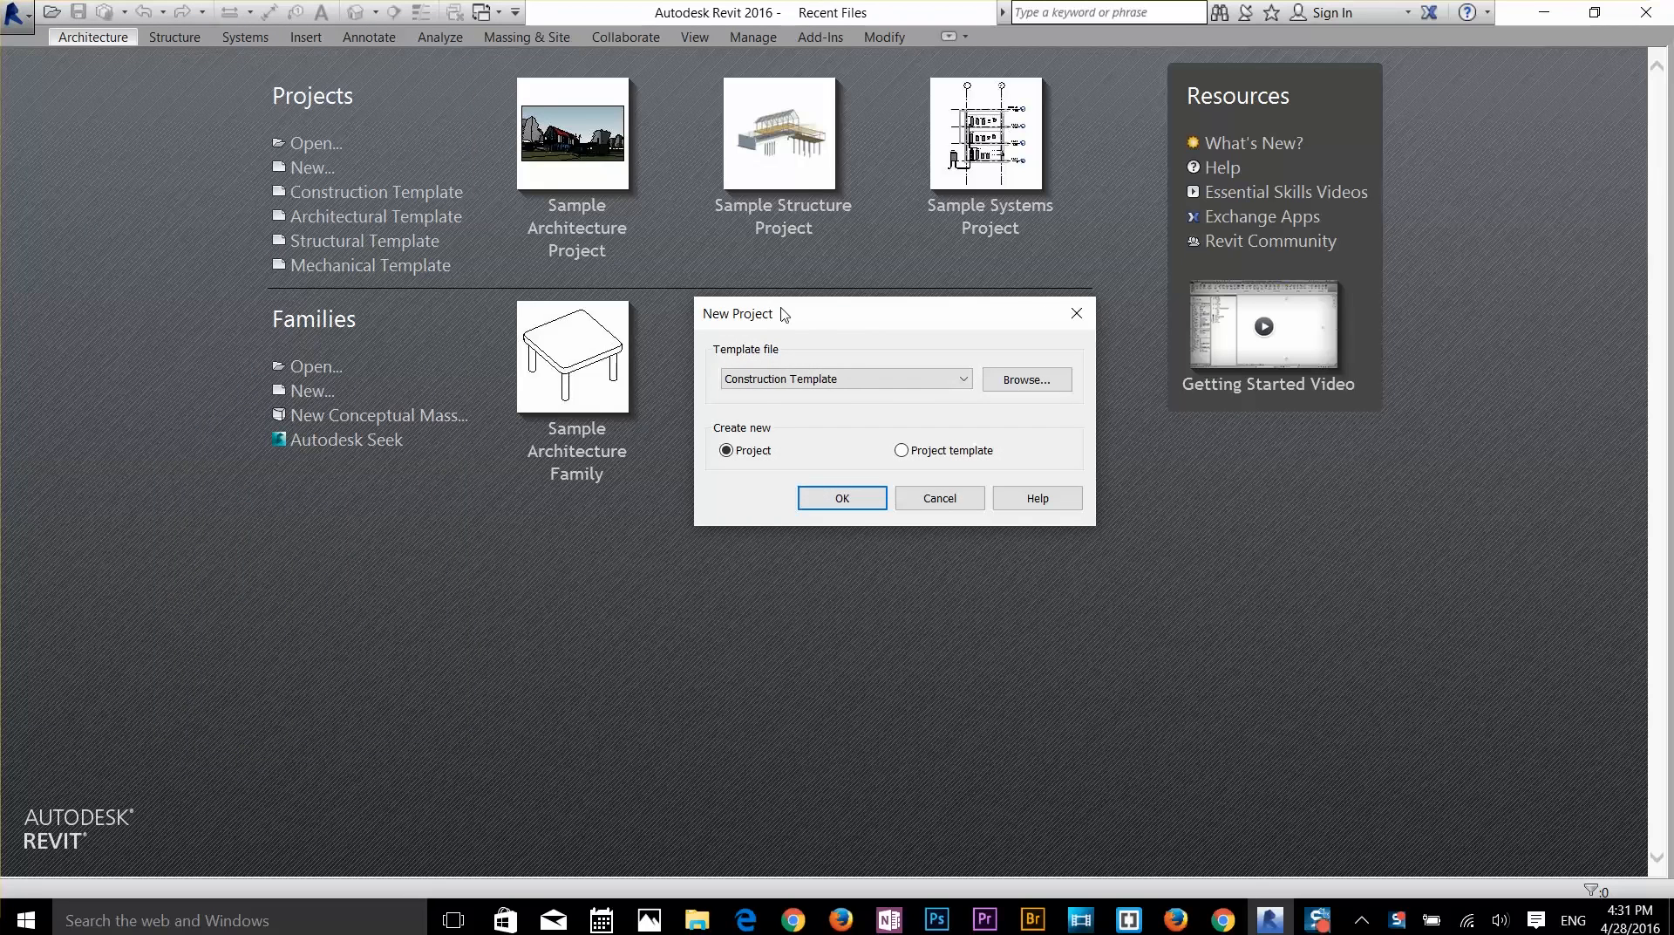
{"action": "left_click", "coordinate": [861, 387]}
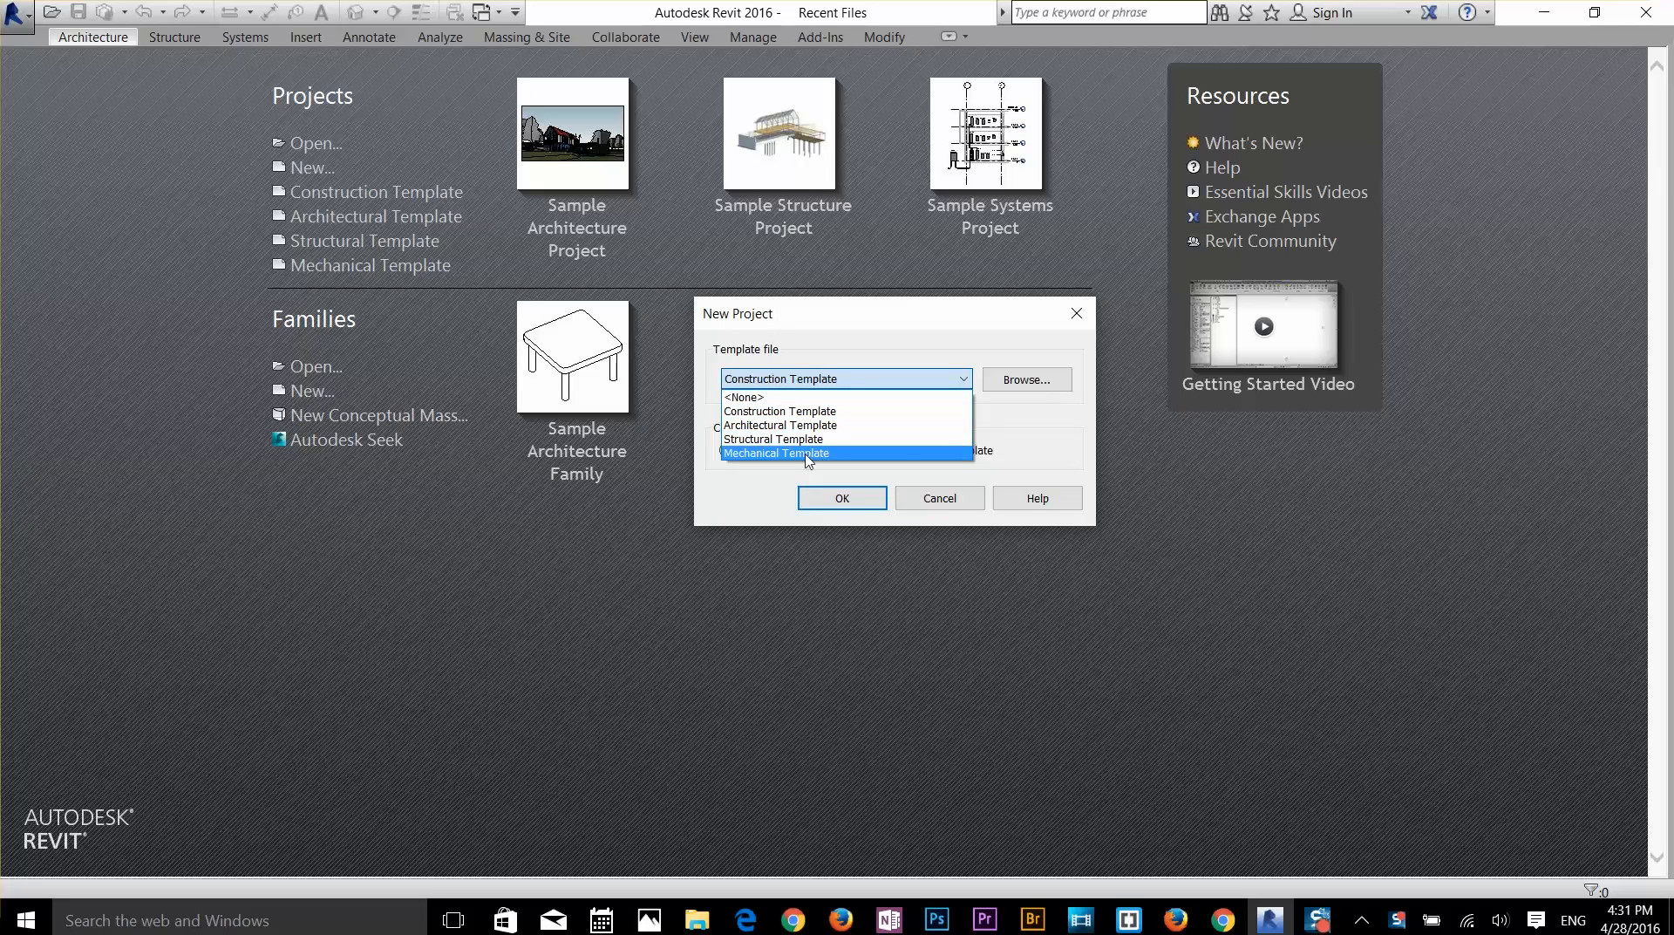
{"action": "left_click", "coordinate": [753, 501]}
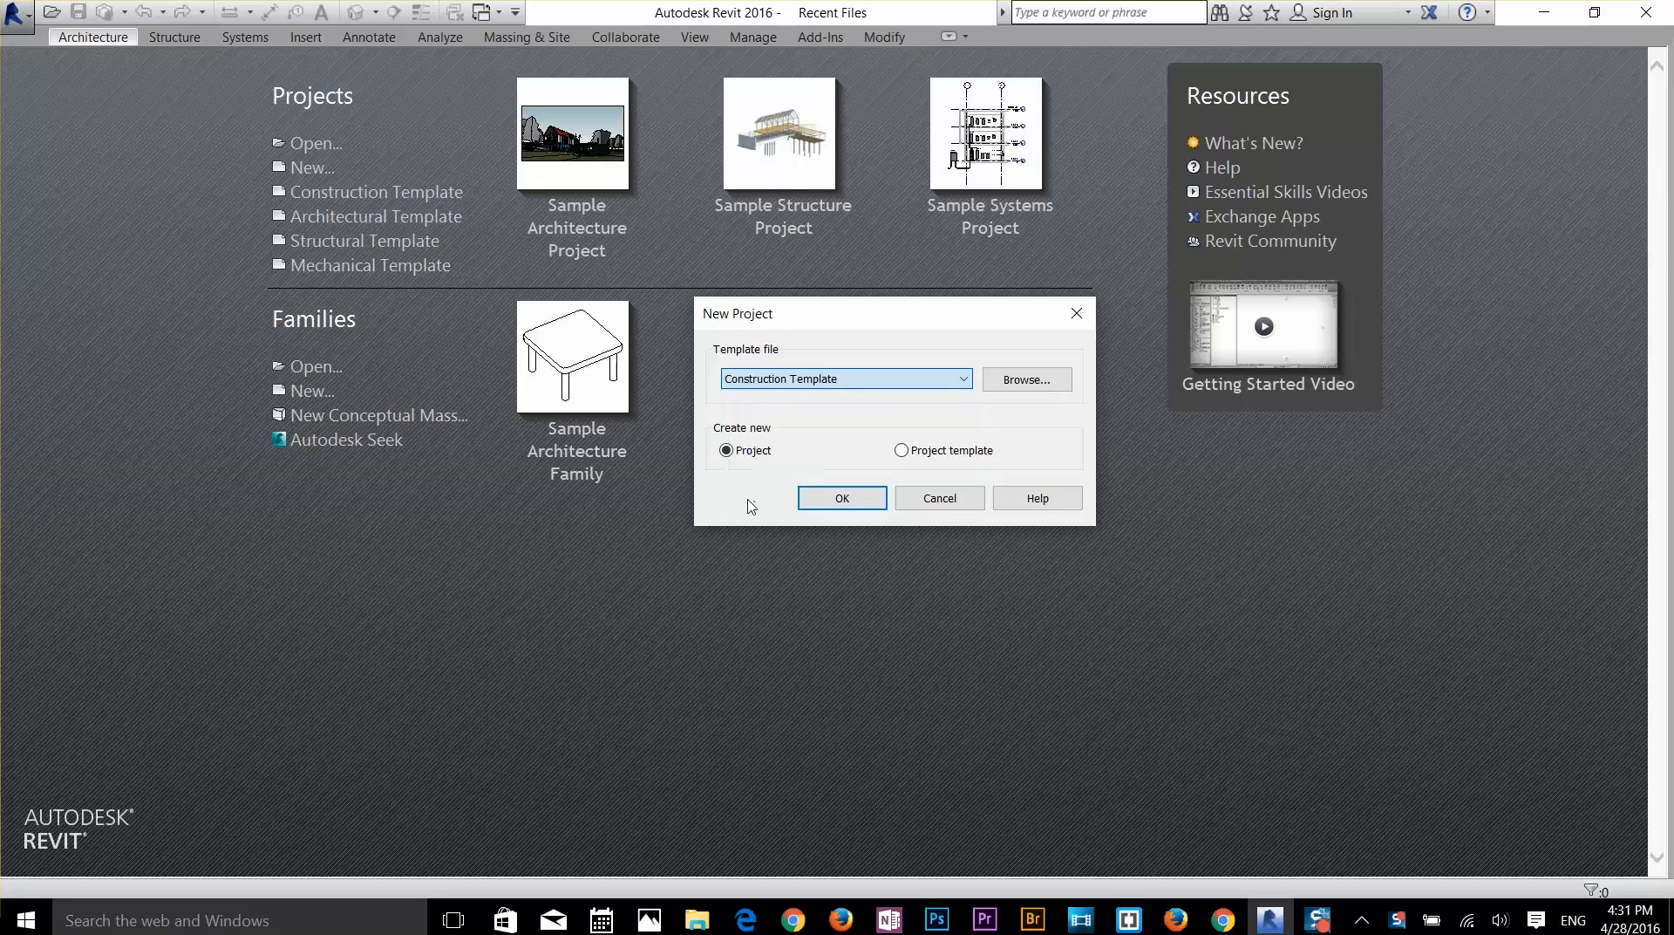
{"action": "left_click", "coordinate": [934, 501]}
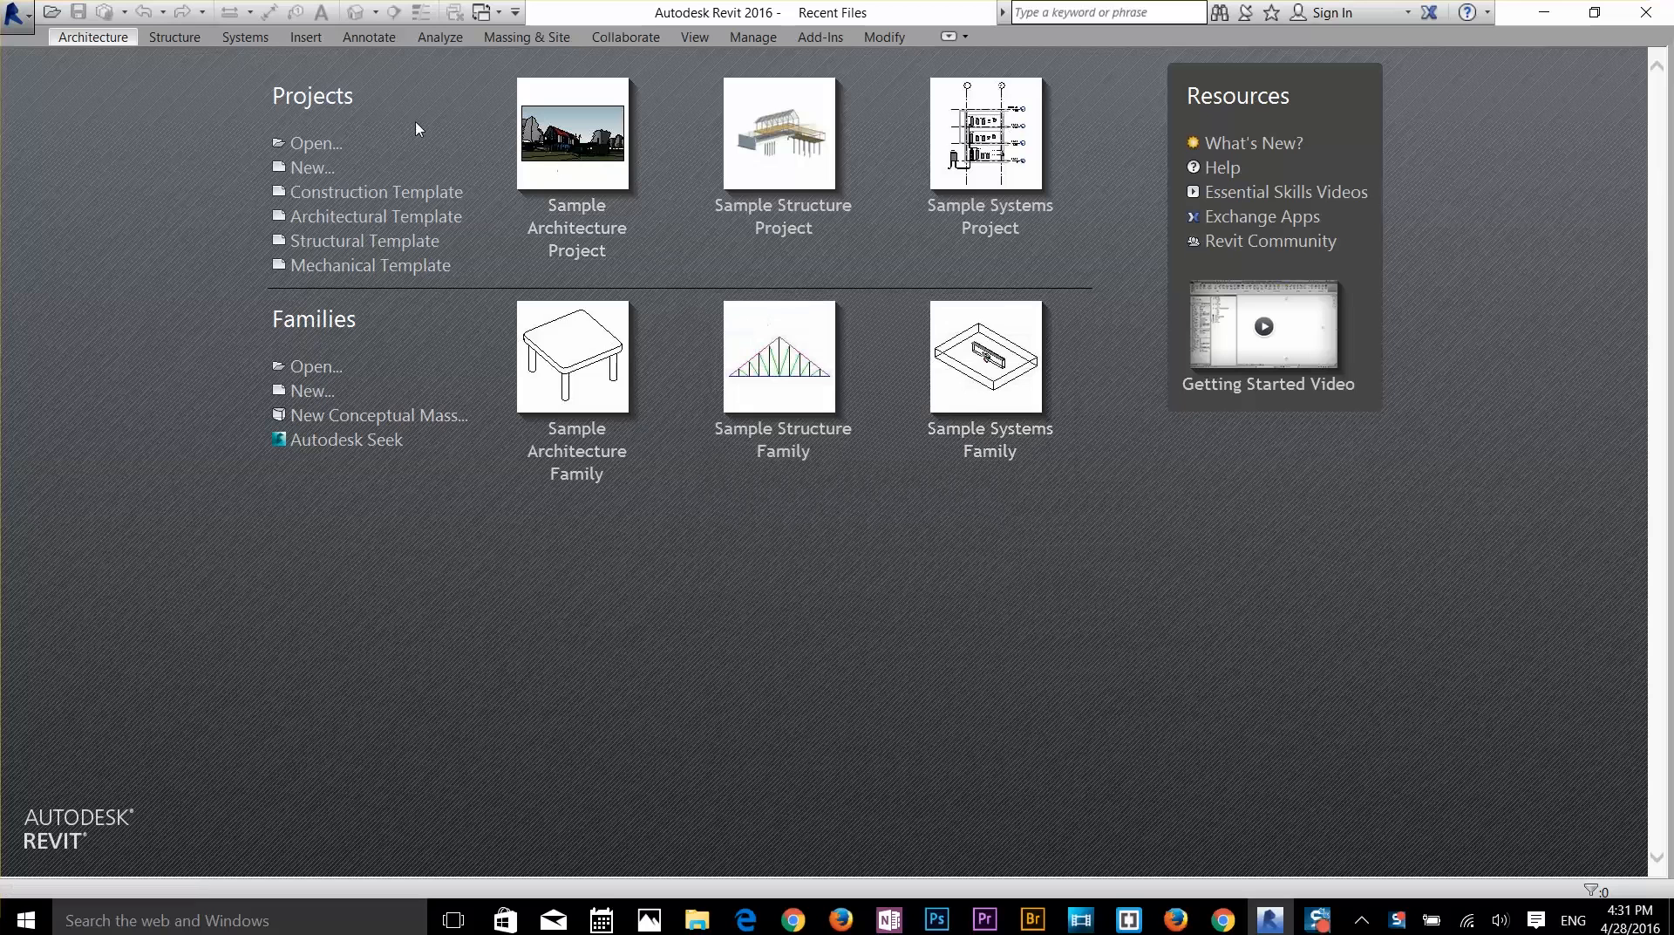
{"action": "left_click", "coordinate": [332, 170]}
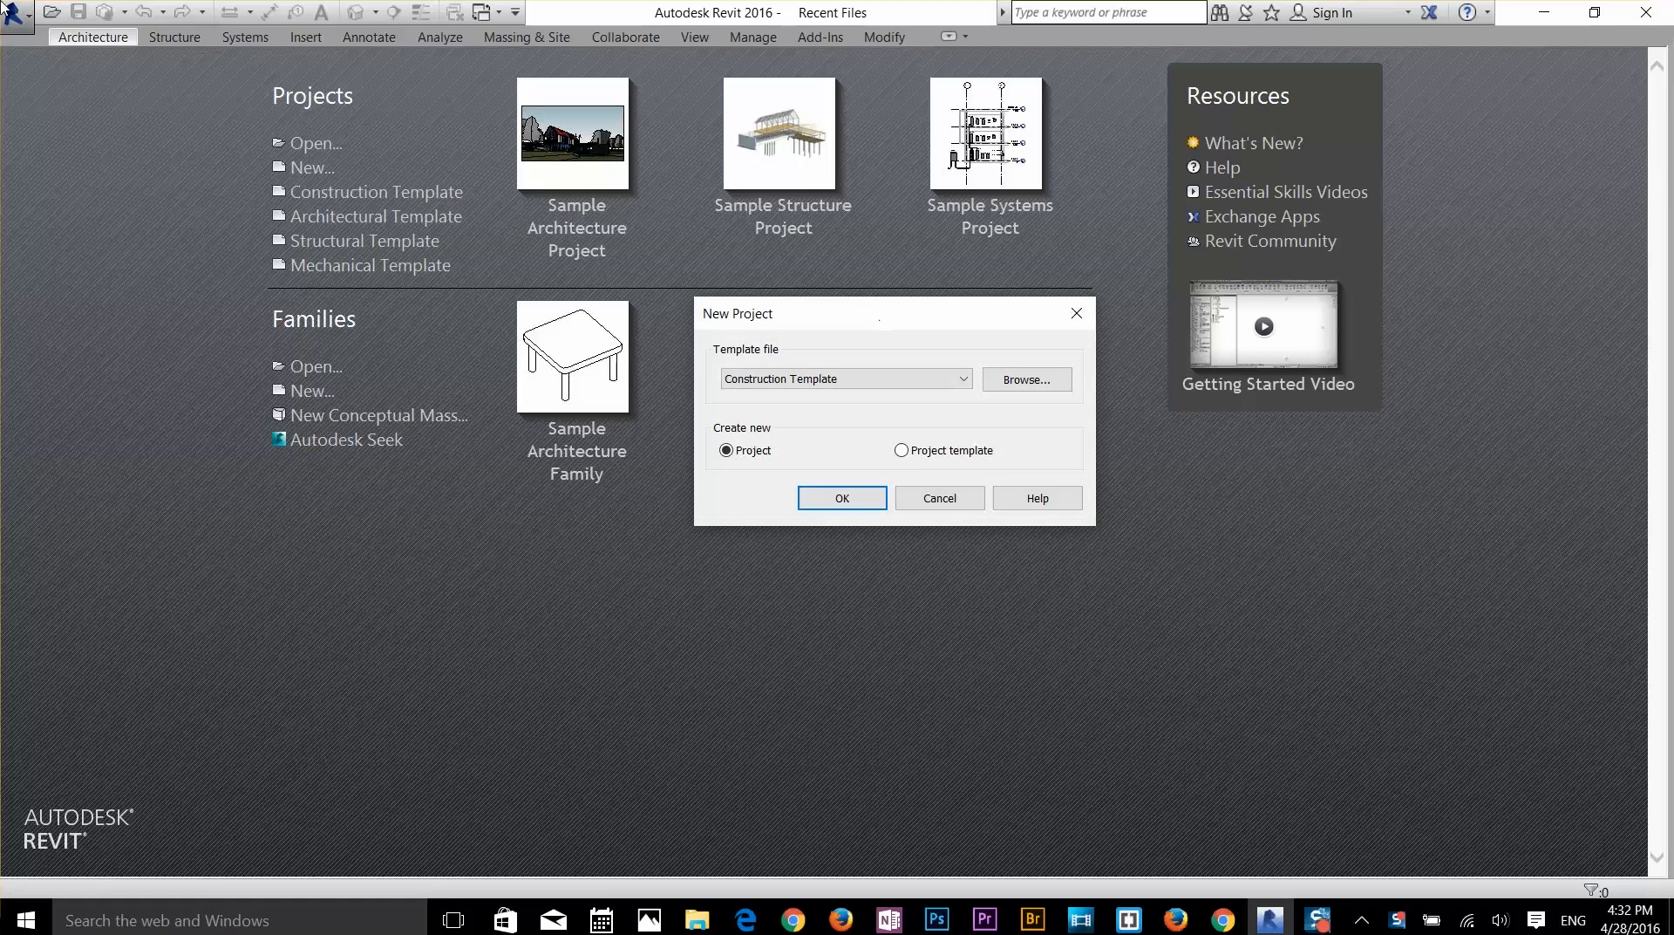
{"action": "left_click", "coordinate": [952, 502]}
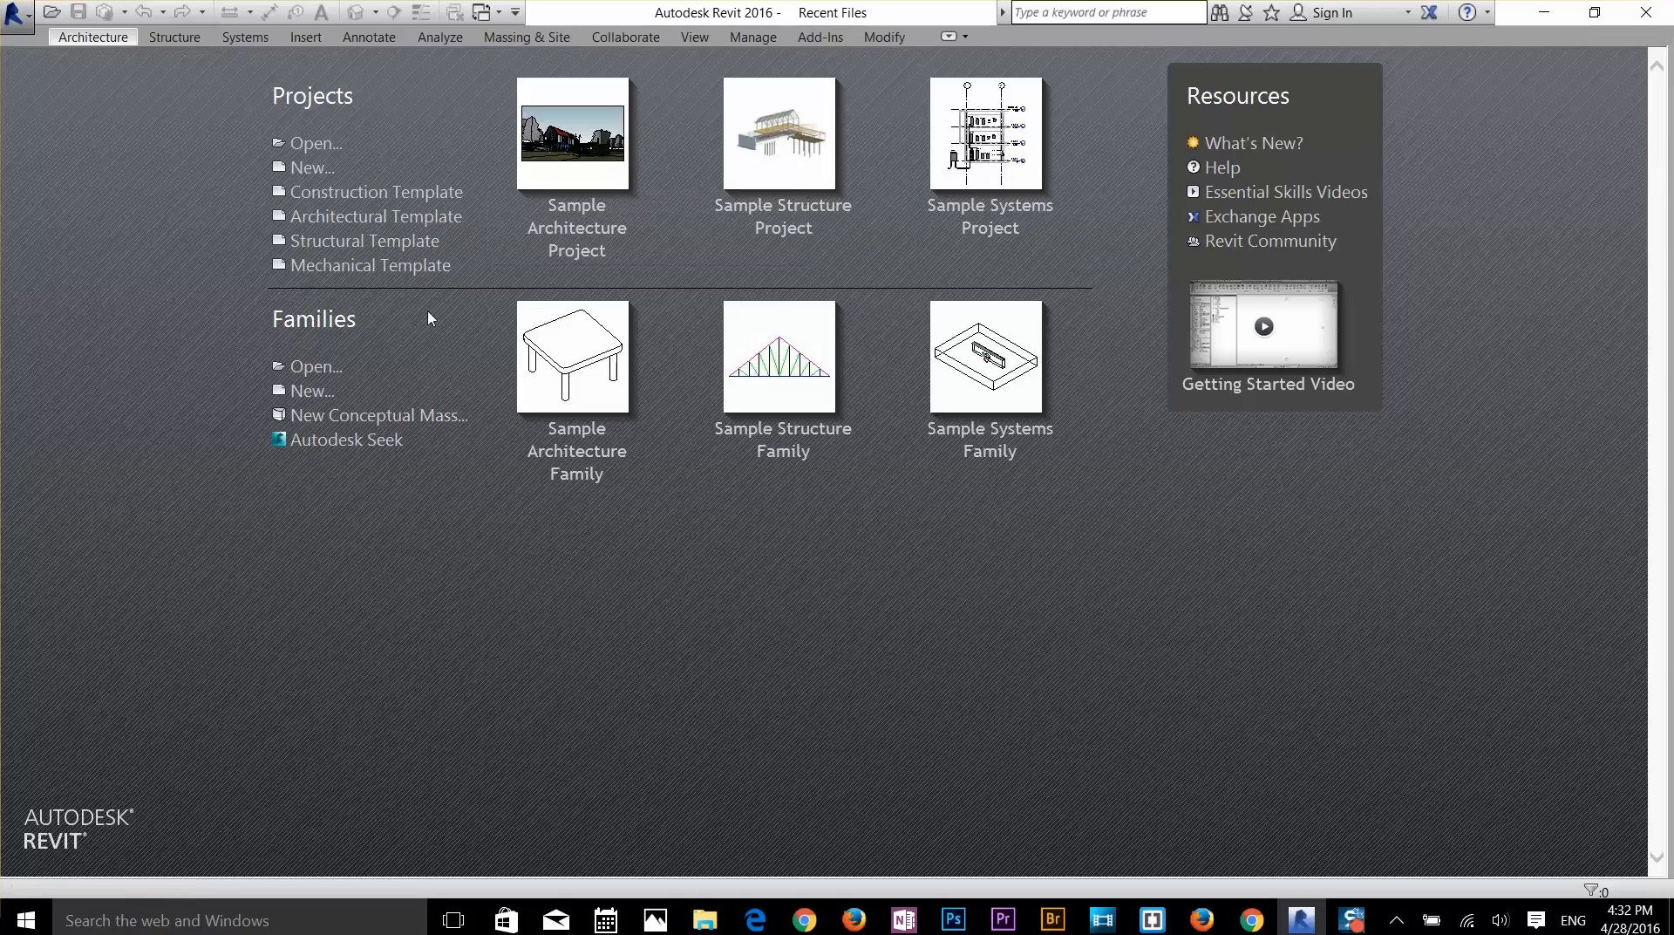
- Create a new project from the Architectural Template
{"action": "left_click", "coordinate": [316, 177]}
{"action": "left_click", "coordinate": [796, 381]}
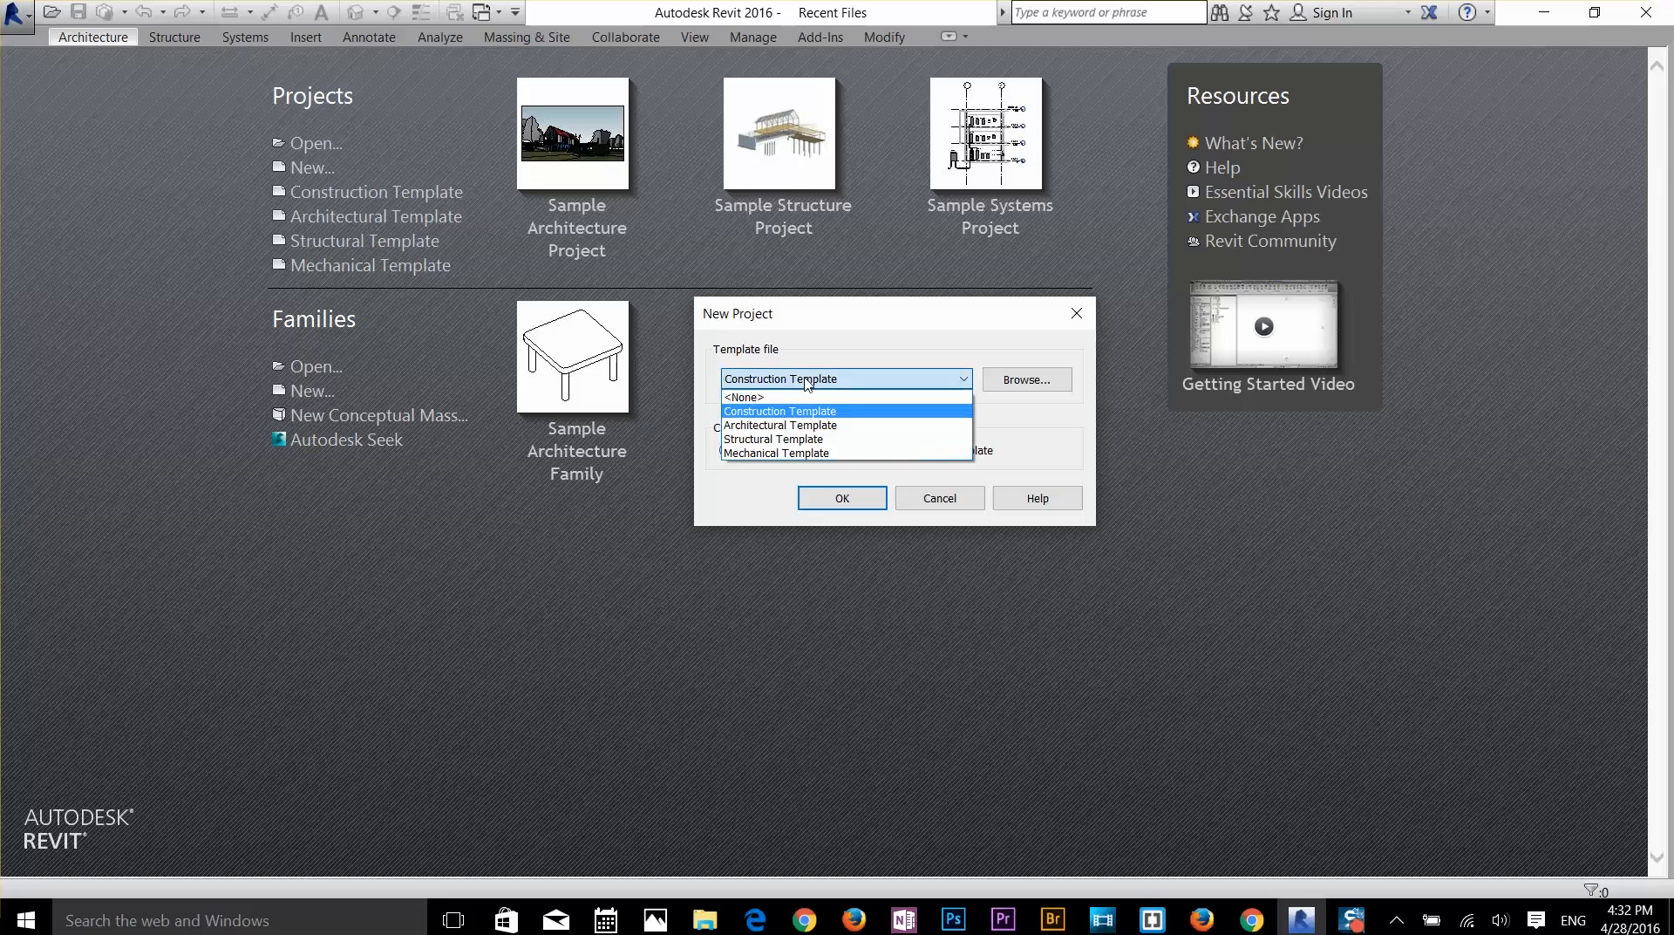
{"action": "left_click", "coordinate": [814, 424]}
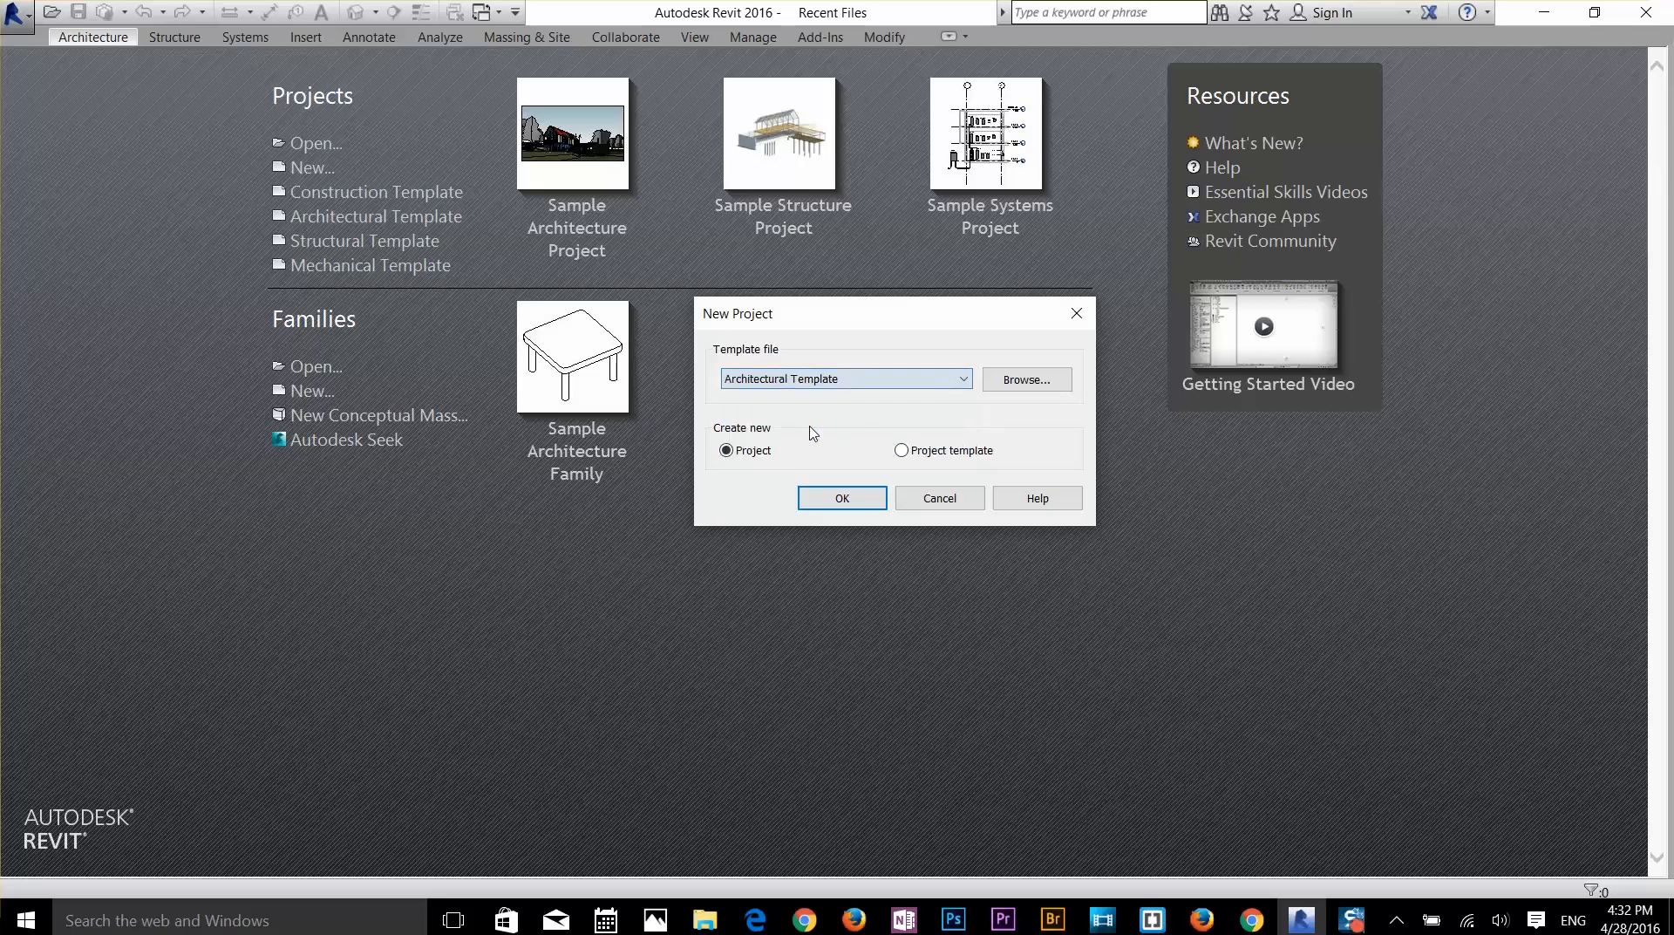
{"action": "left_click", "coordinate": [852, 499]}
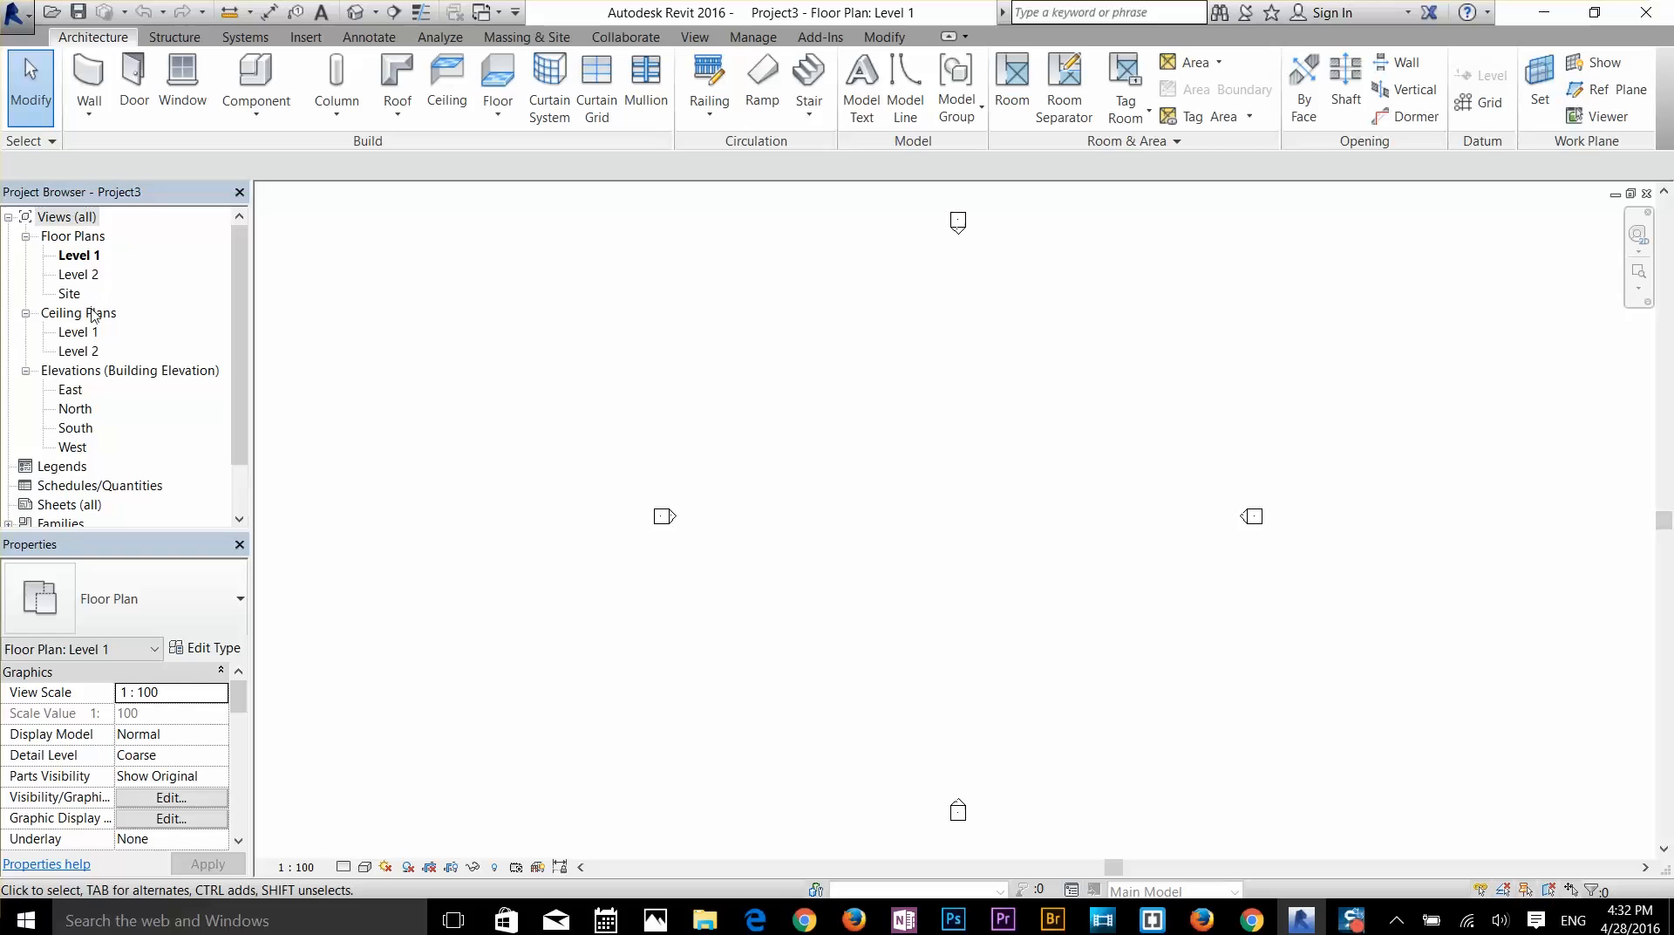
- Examine the project browser's view, legend, schedule and sheet categories in the new architectural project
{"action": "scroll", "coordinate": [110, 385], "scroll_direction": "down", "scroll_amount": 1}
{"action": "scroll", "coordinate": [96, 401], "scroll_direction": "down", "scroll_amount": 1}
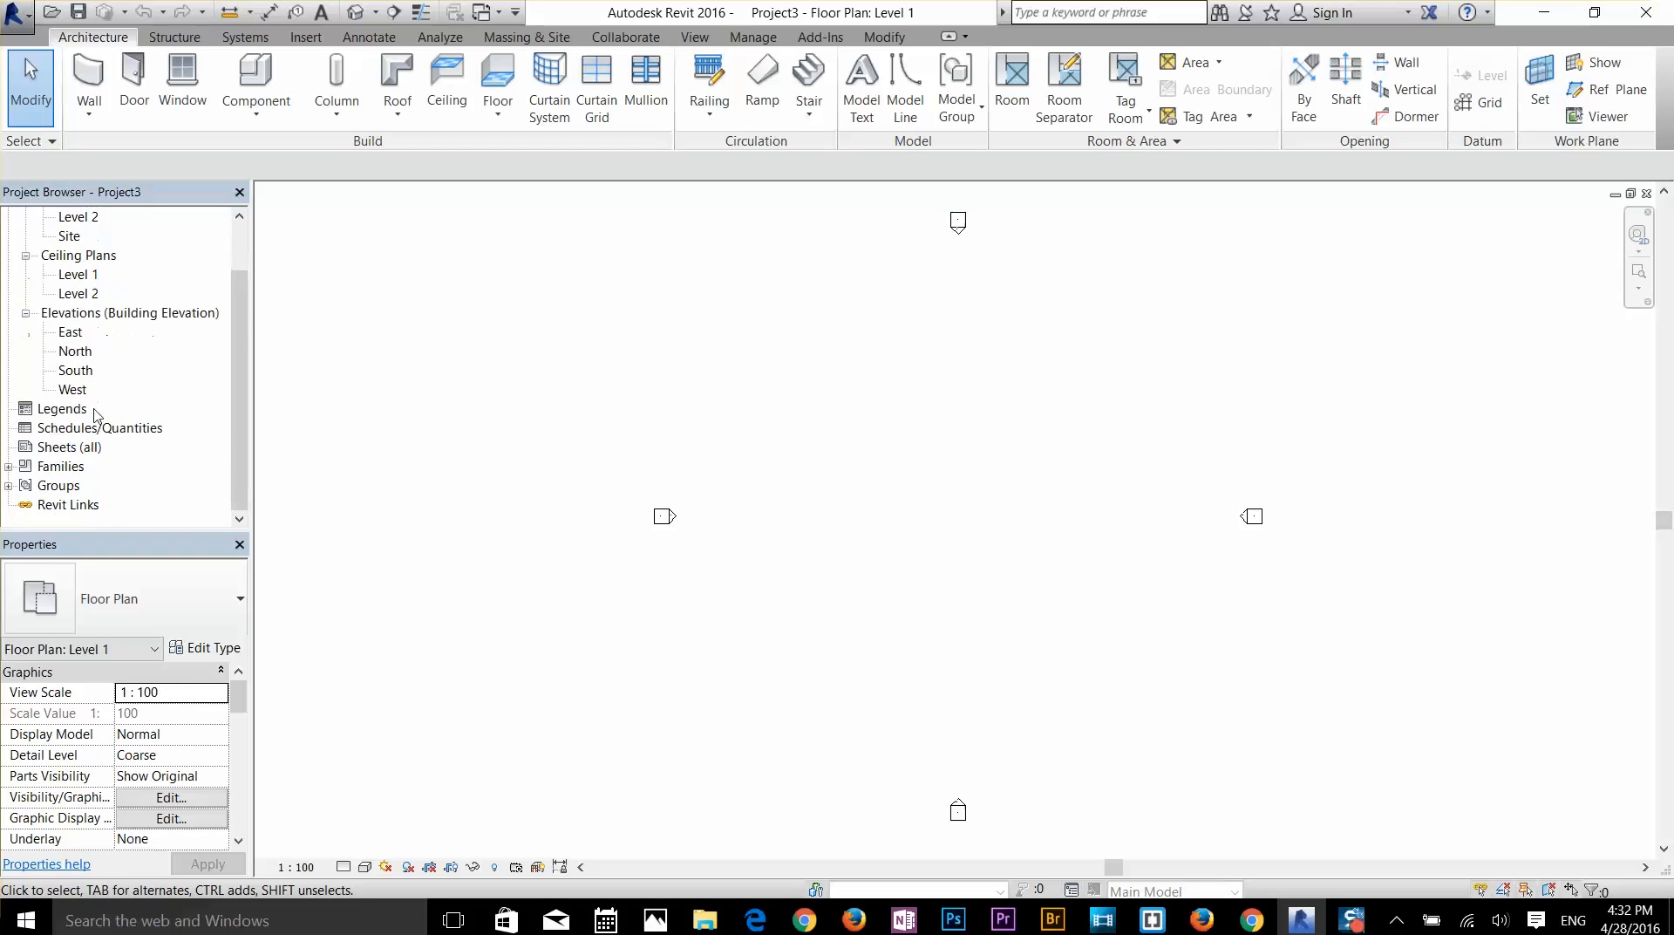
{"action": "left_click", "coordinate": [62, 447]}
{"action": "left_click", "coordinate": [75, 428]}
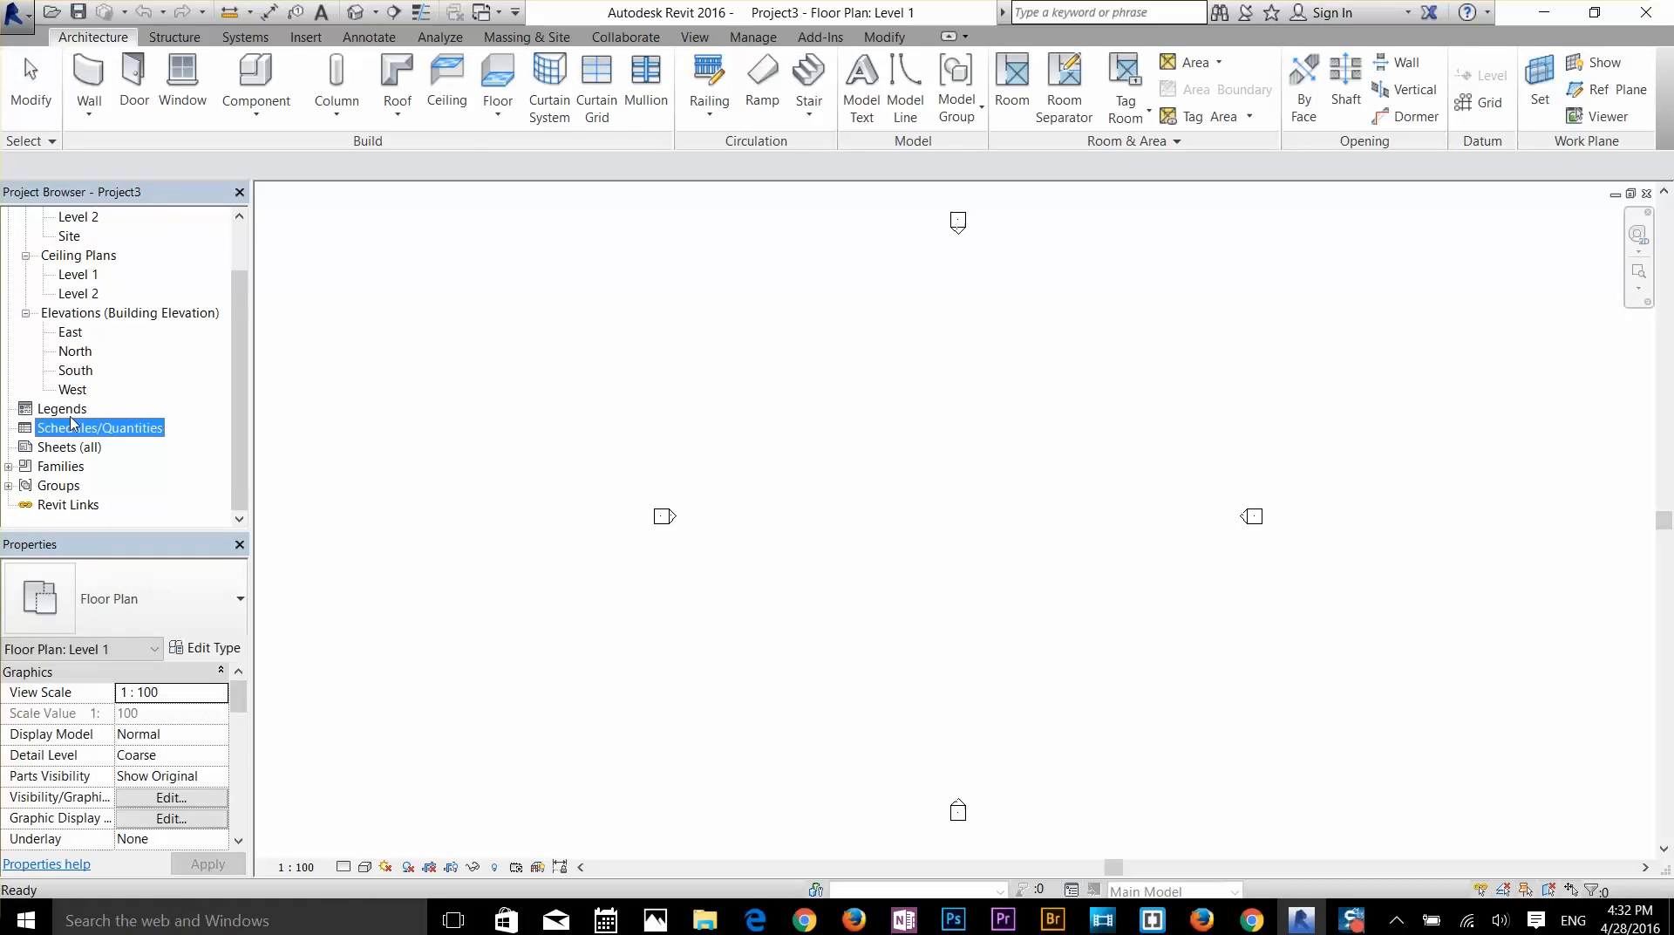
{"action": "left_click", "coordinate": [75, 409]}
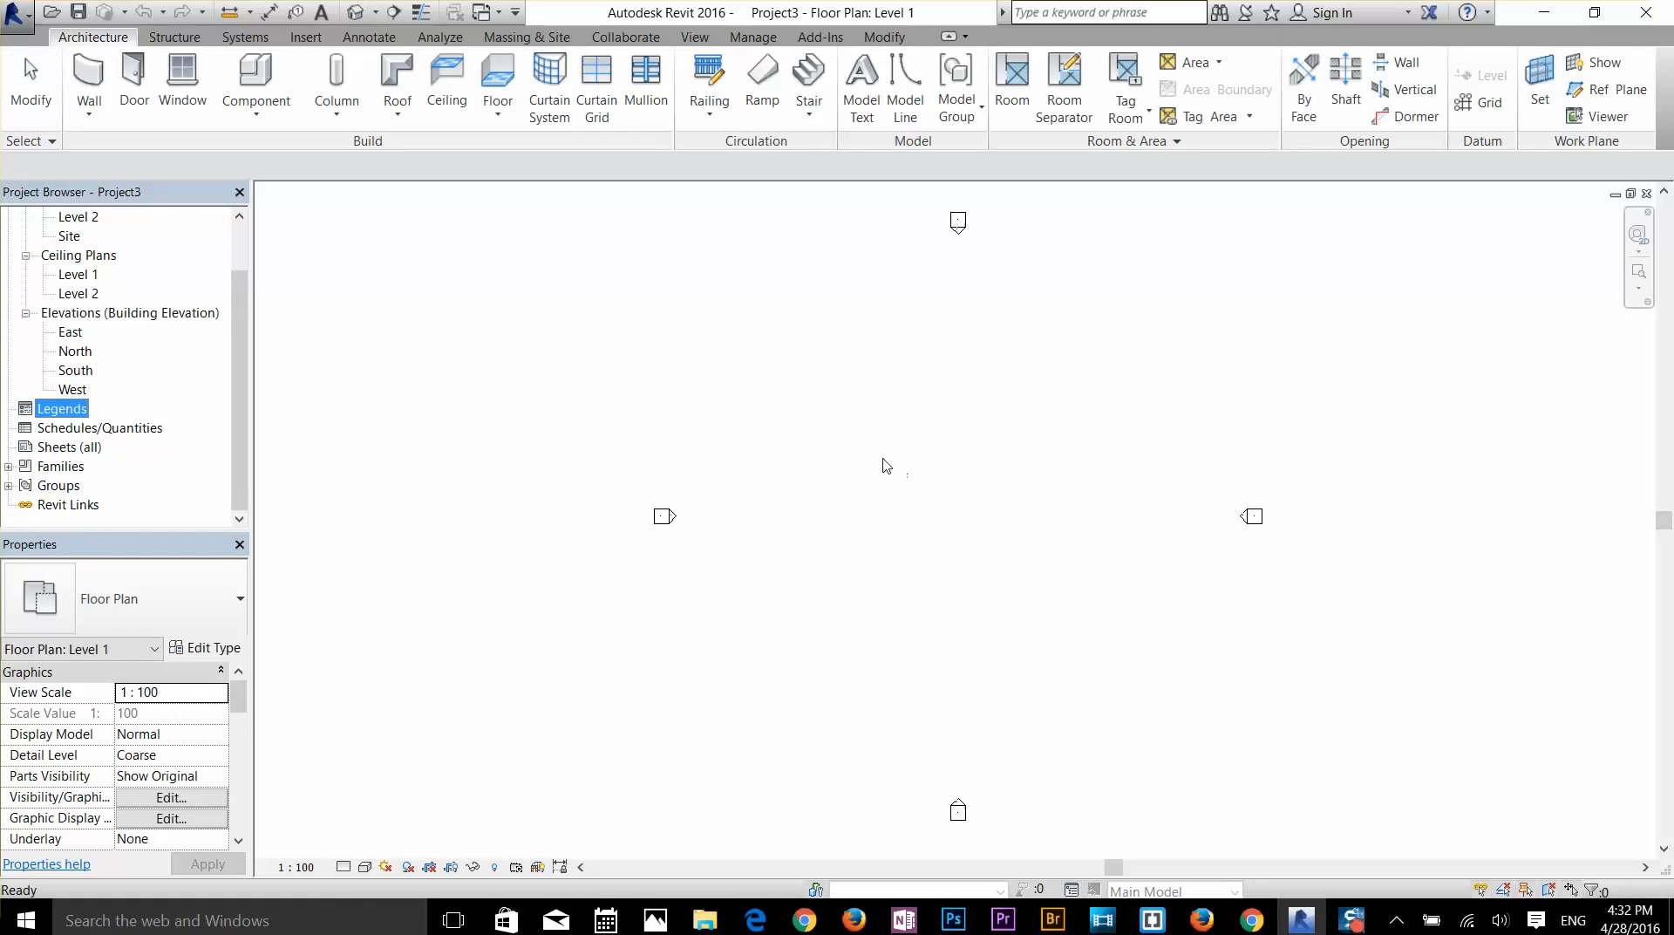
{"action": "left_click", "coordinate": [767, 513]}
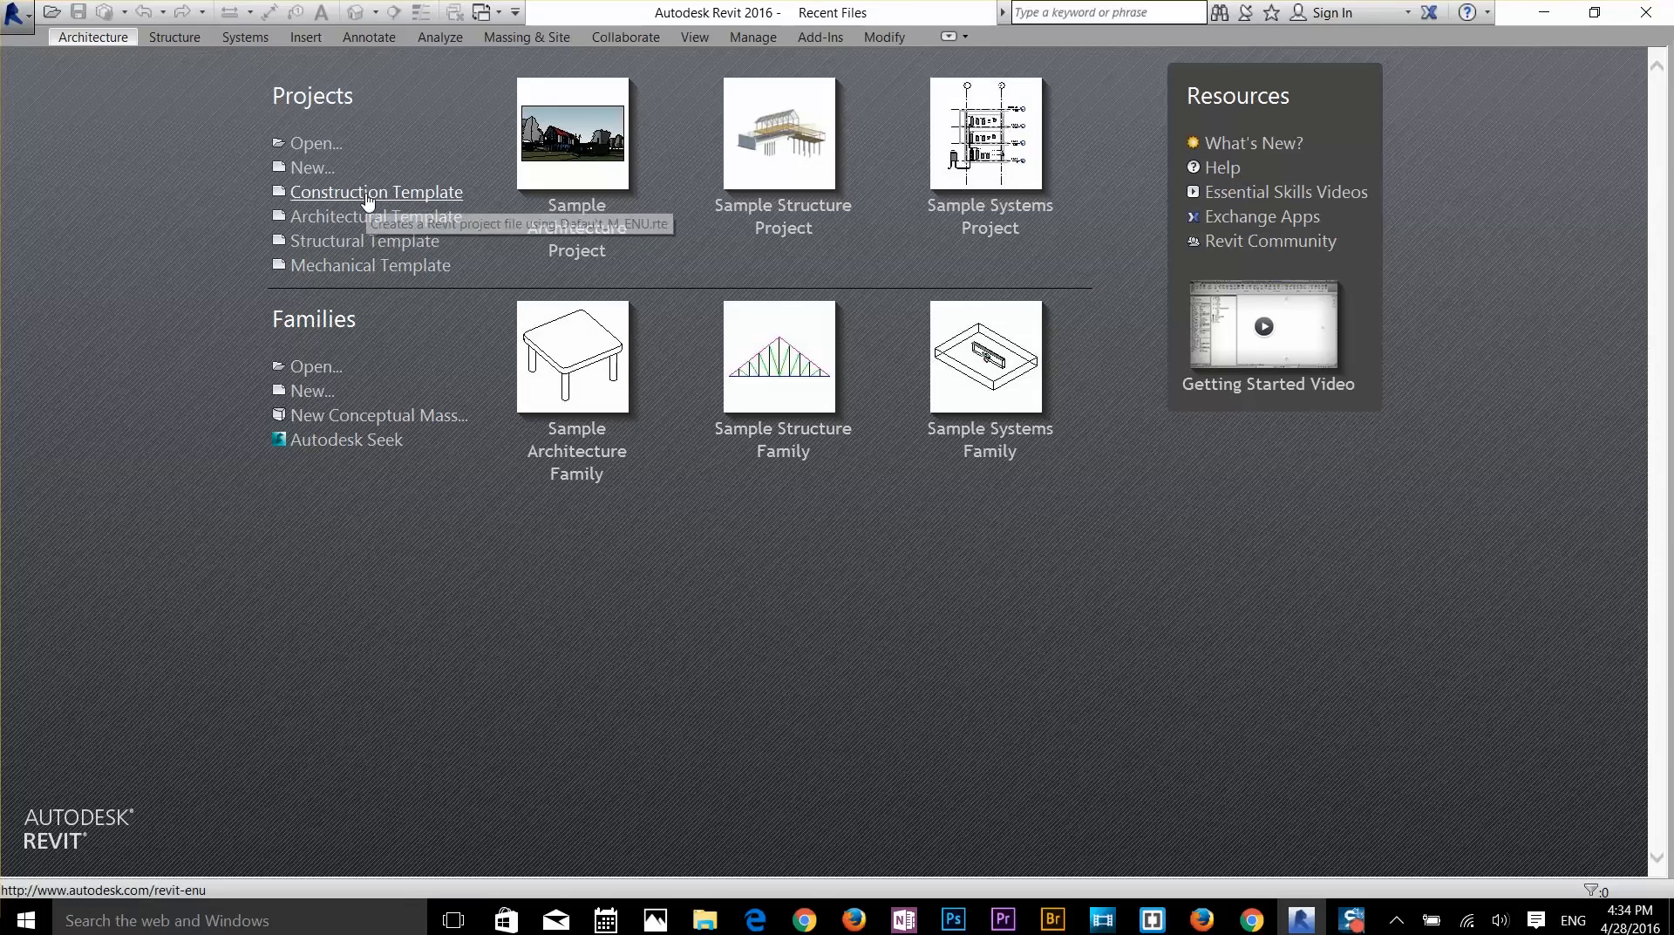
- Create a project from the Mechanical Template to check its browser views and close it again
{"action": "left_click", "coordinate": [370, 266]}
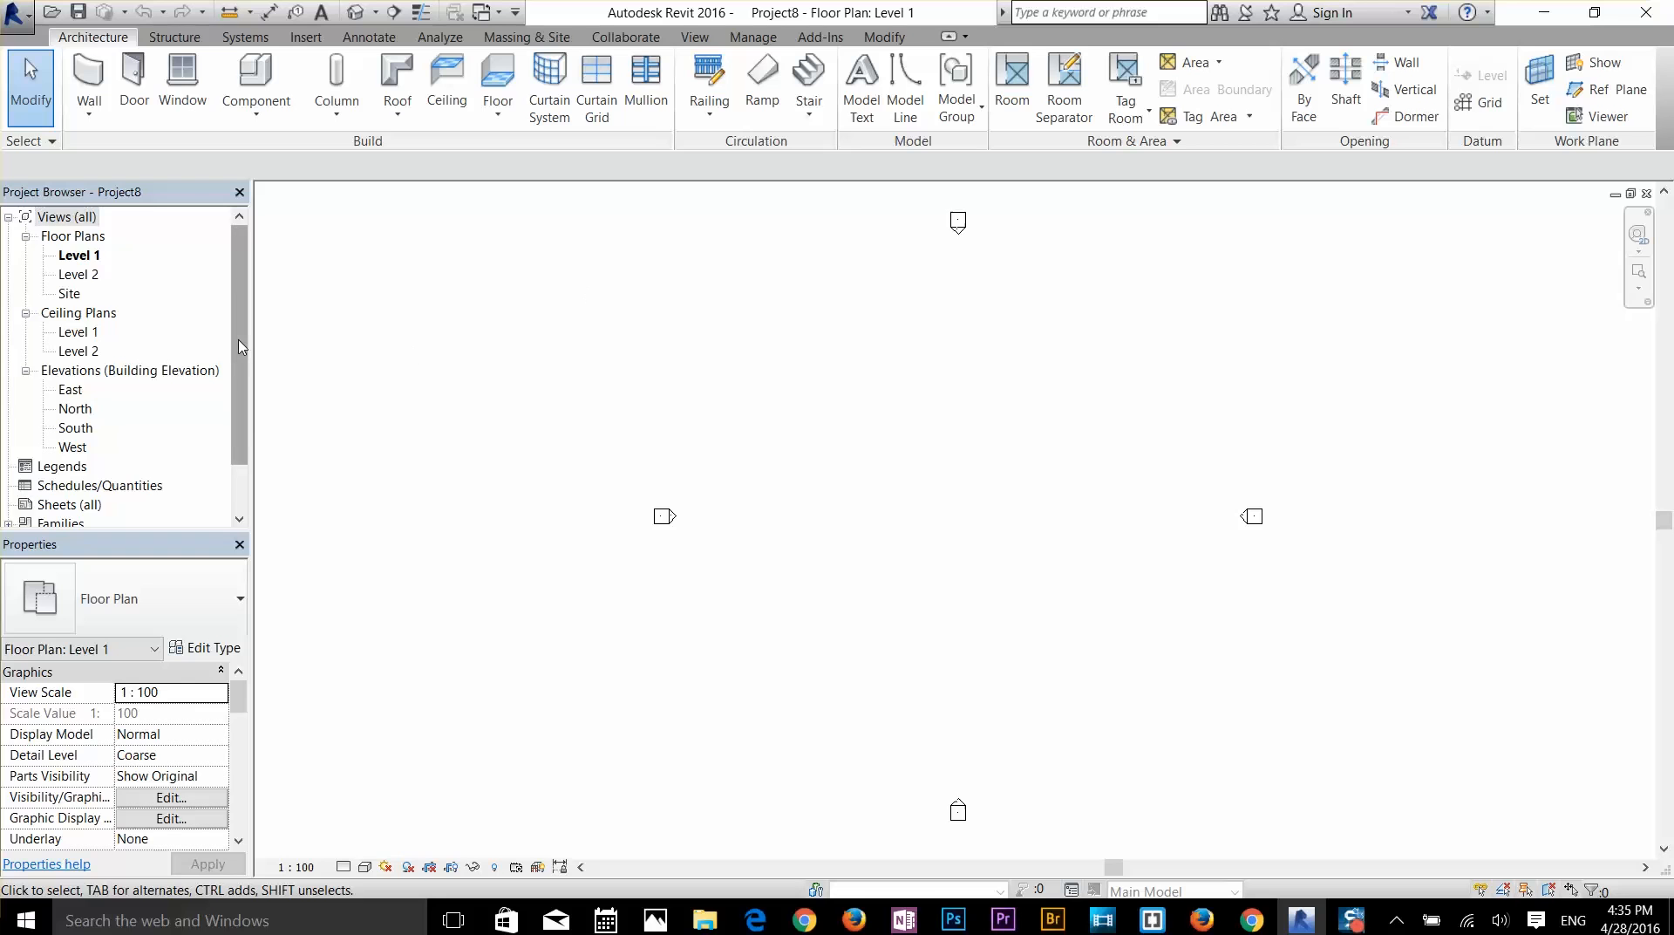
{"action": "mouse_move", "coordinate": [243, 345]}
{"action": "left_mouse_down"}
{"action": "mouse_move", "coordinate": [246, 413]}
{"action": "mouse_move", "coordinate": [248, 320]}
{"action": "left_mouse_up"}
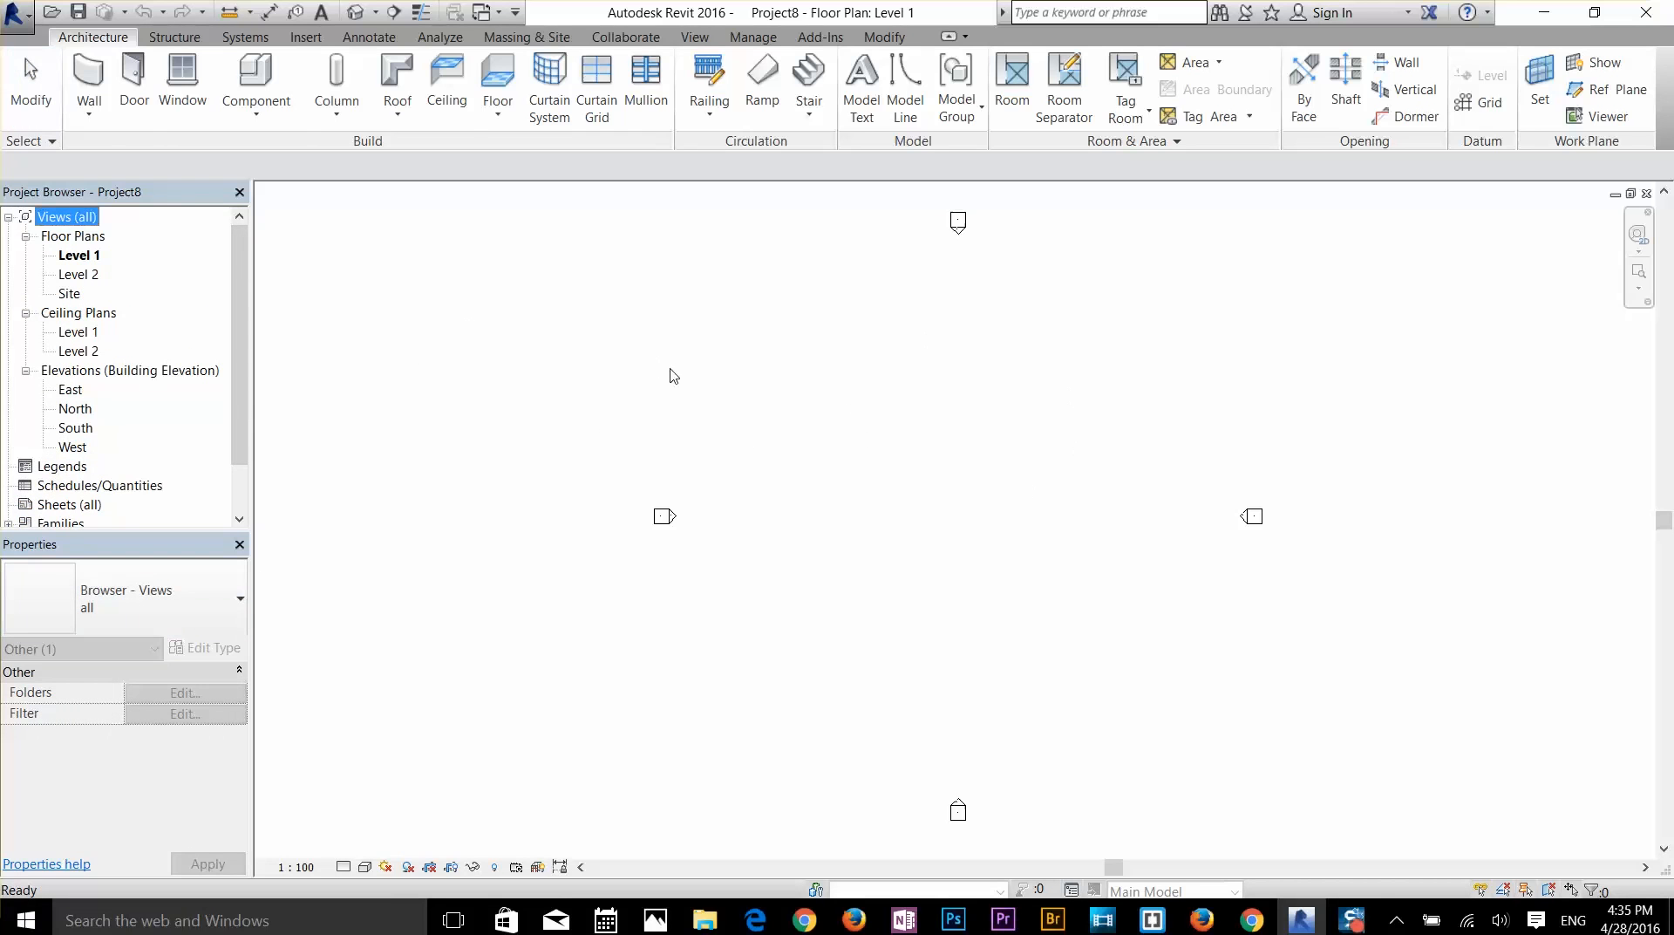
{"action": "left_click", "coordinate": [17, 13]}
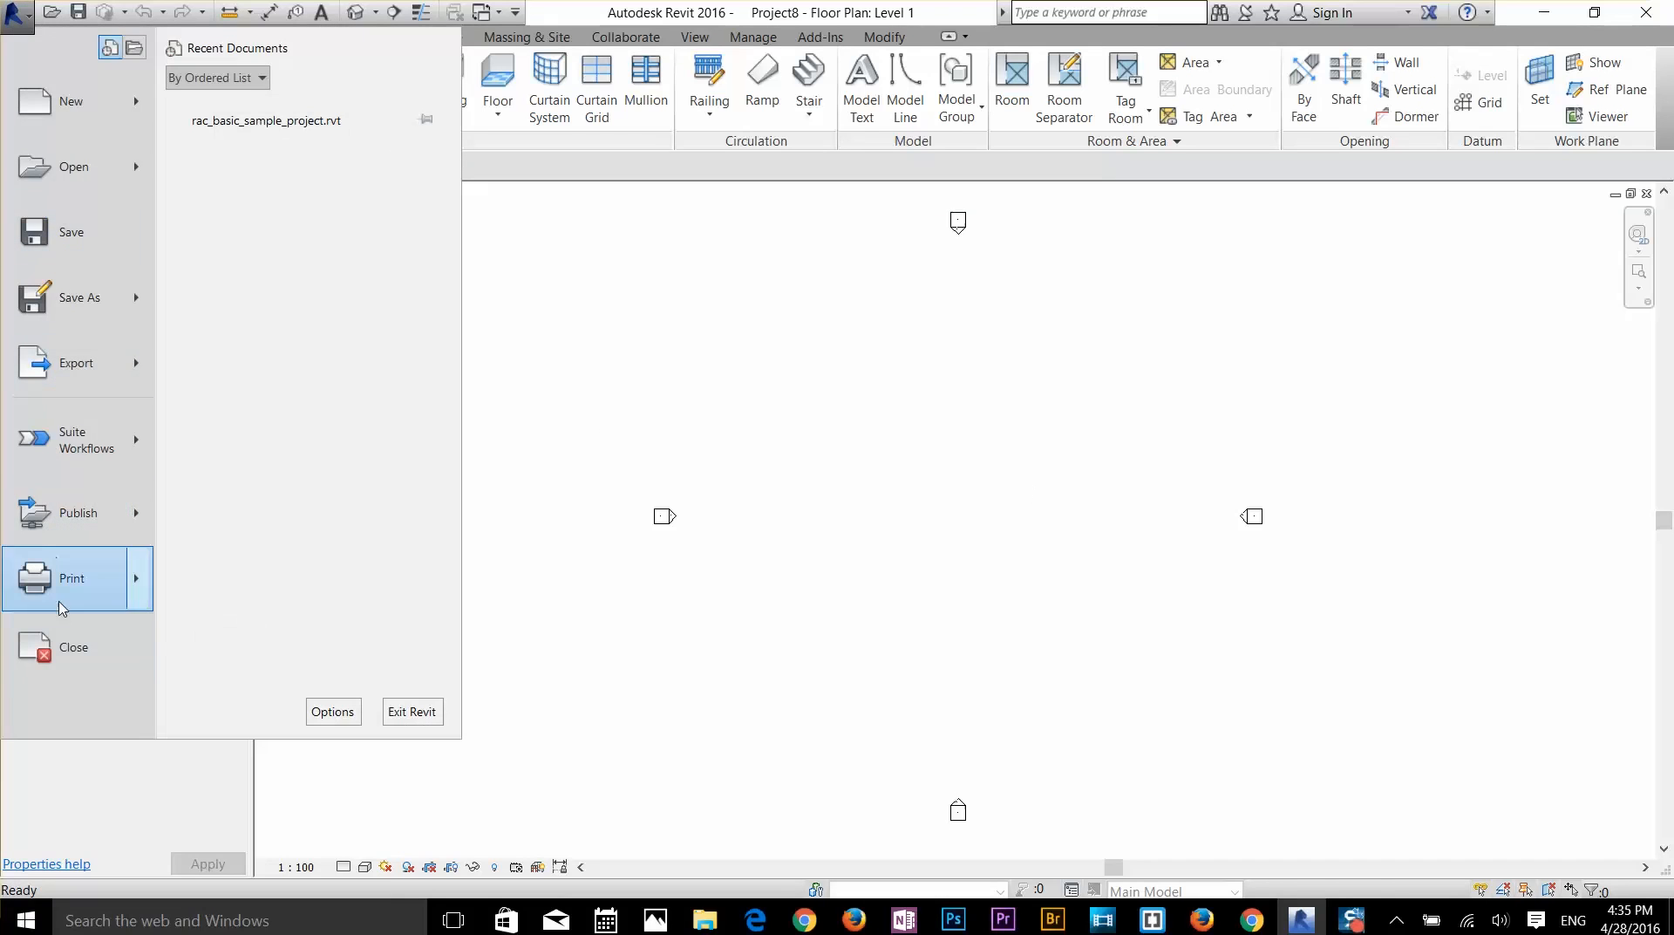
{"action": "left_click", "coordinate": [58, 652]}
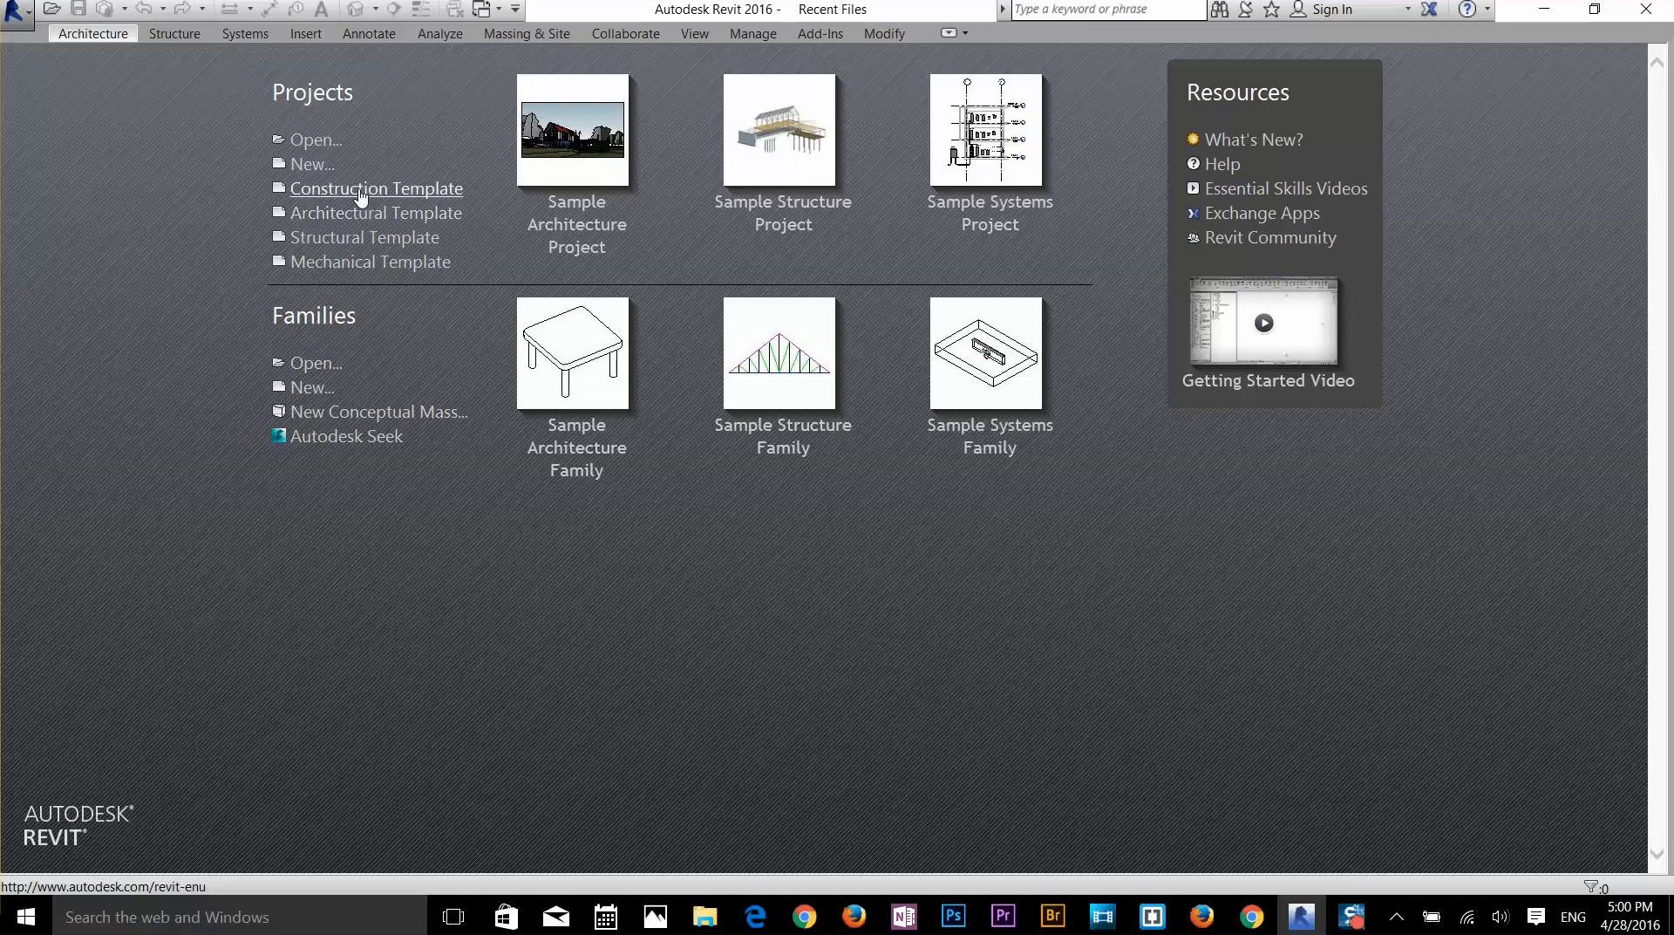
- Create a new project from the Commercial-Default.rte template file in the US Imperial templates folder
{"action": "left_click", "coordinate": [320, 172]}
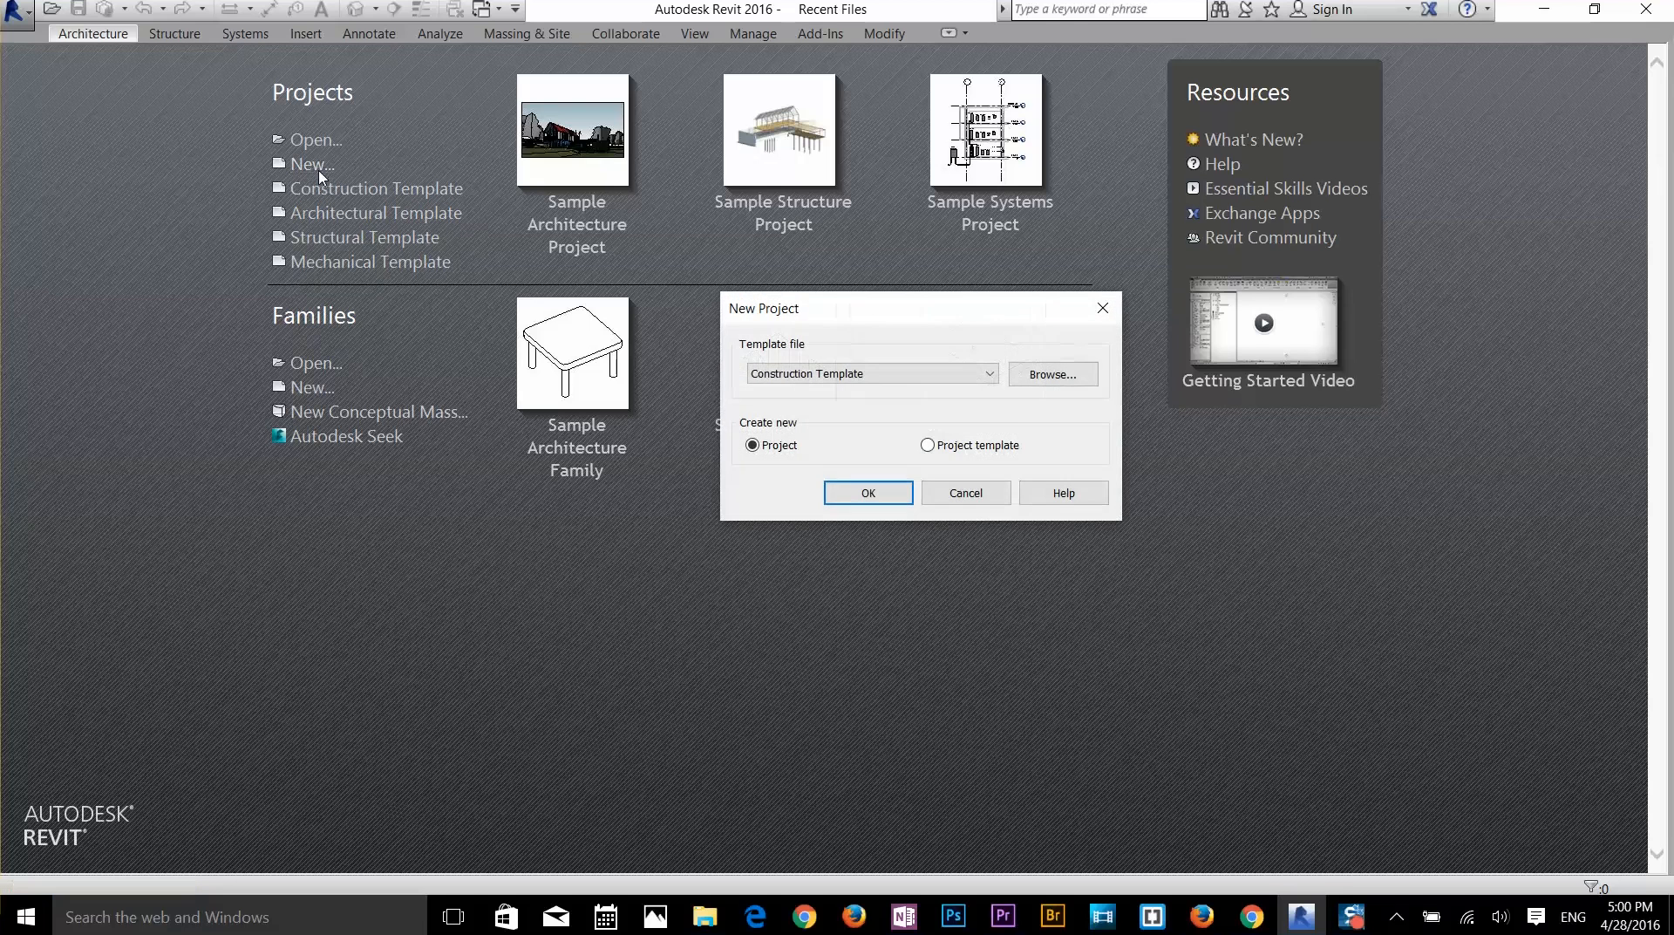
{"action": "left_click", "coordinate": [921, 377]}
{"action": "left_click", "coordinate": [924, 375]}
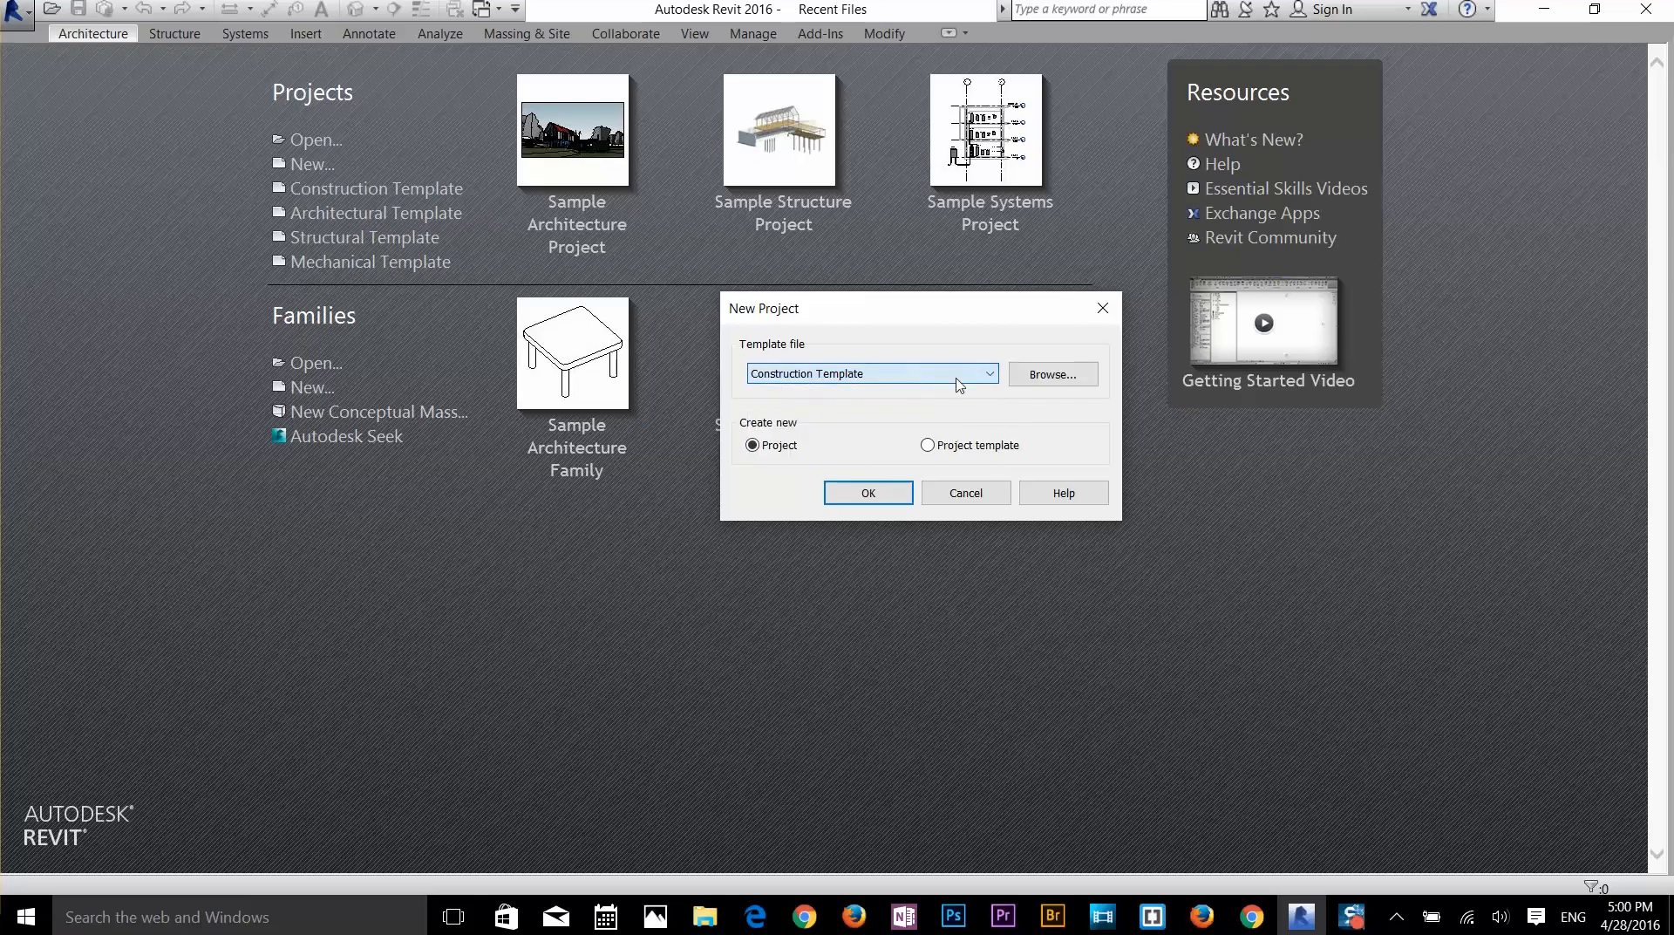
{"action": "left_click", "coordinate": [1047, 375]}
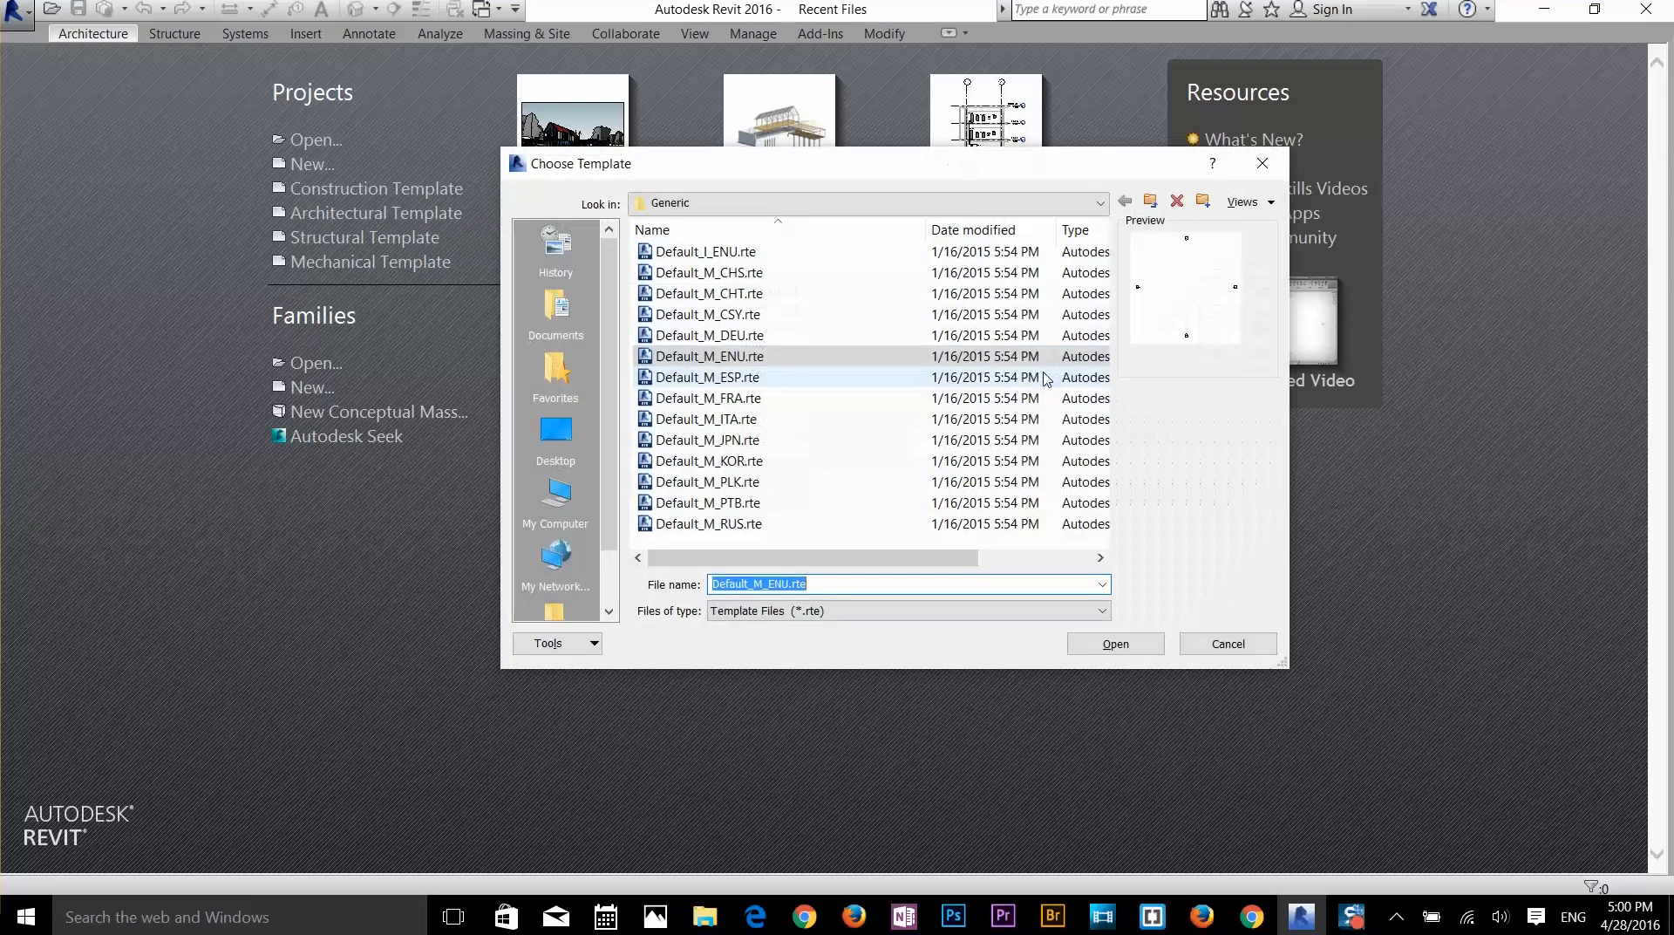
{"action": "left_click", "coordinate": [898, 202]}
{"action": "left_click", "coordinate": [824, 330]}
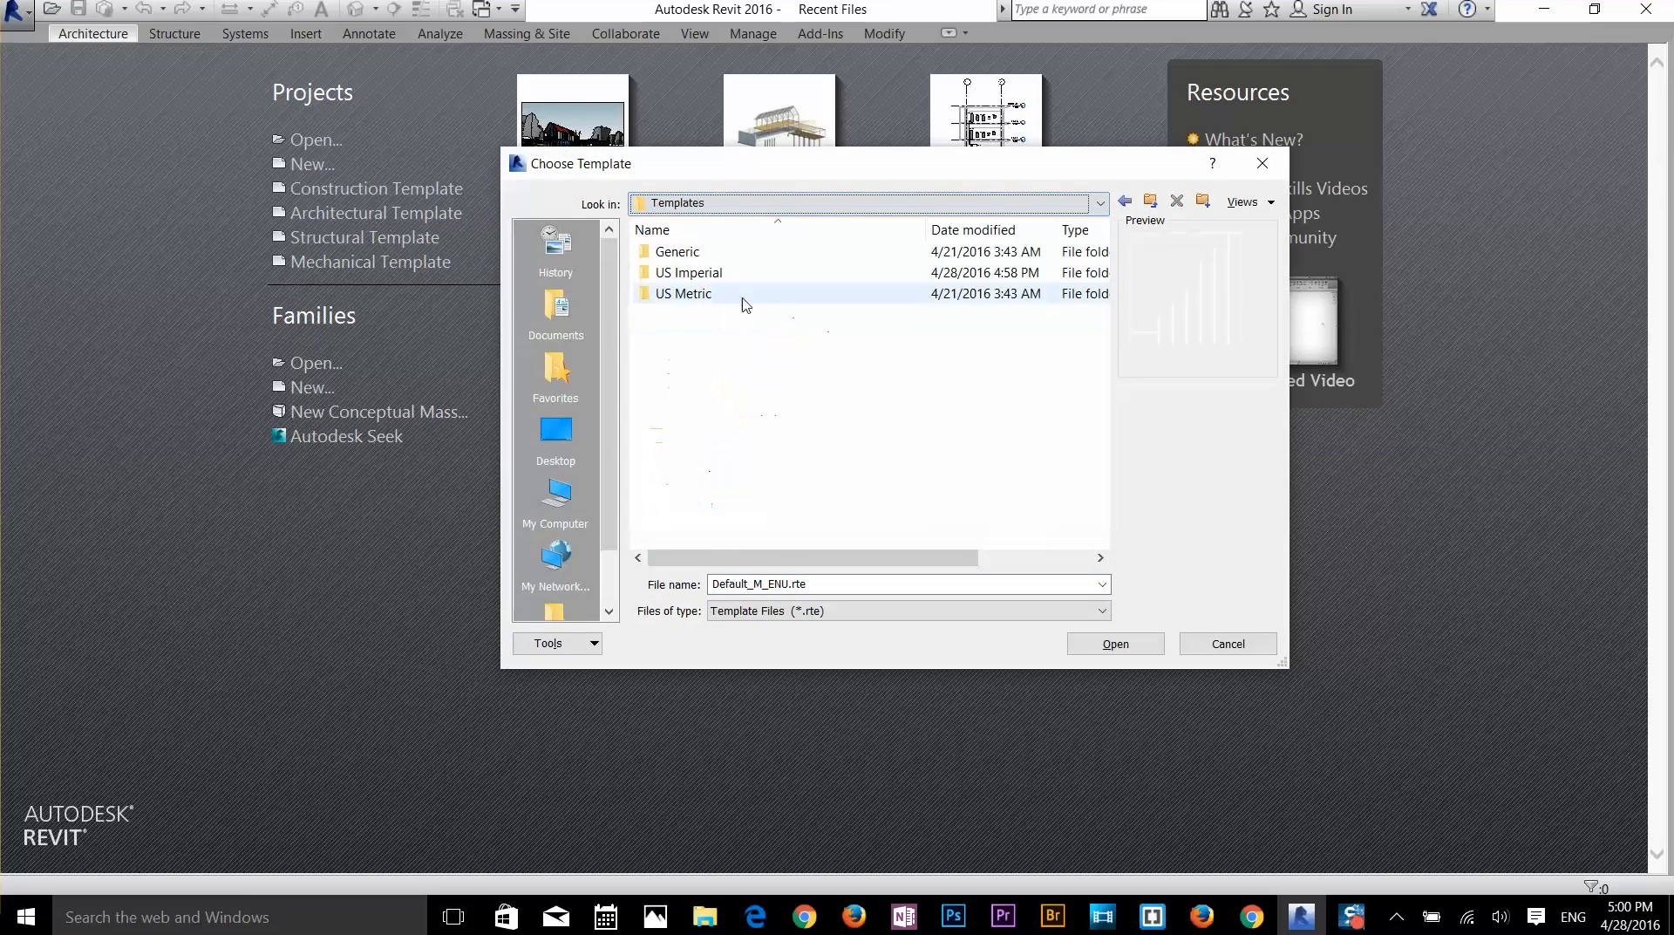
{"action": "double_click", "coordinate": [680, 272]}
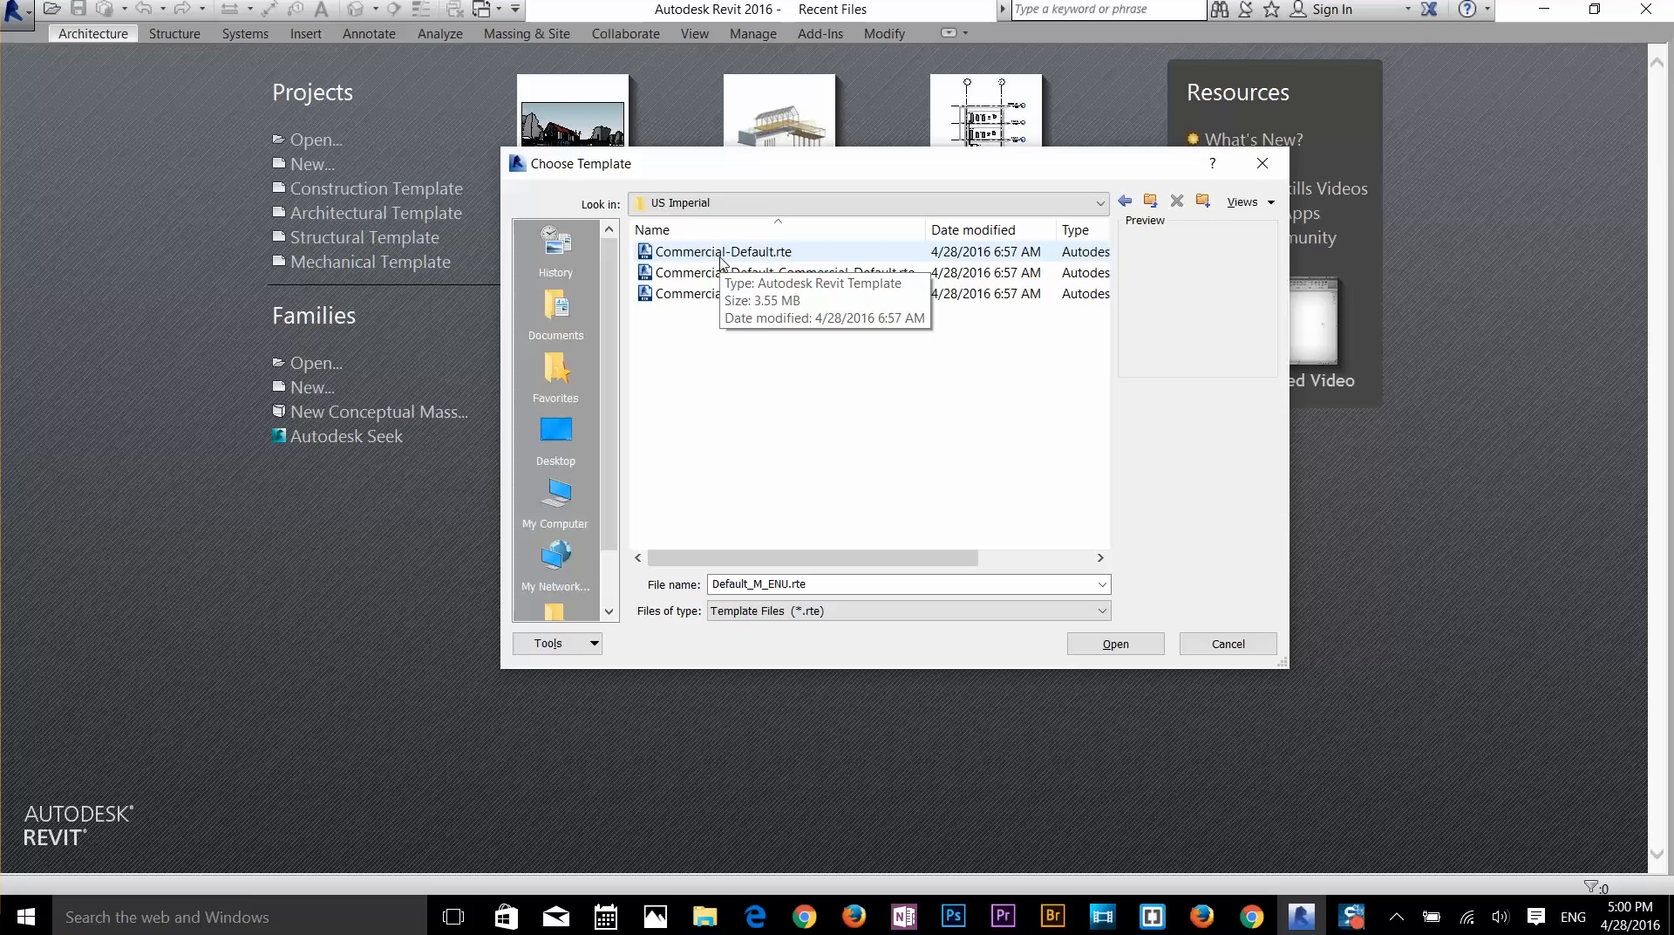
{"action": "double_click", "coordinate": [720, 258]}
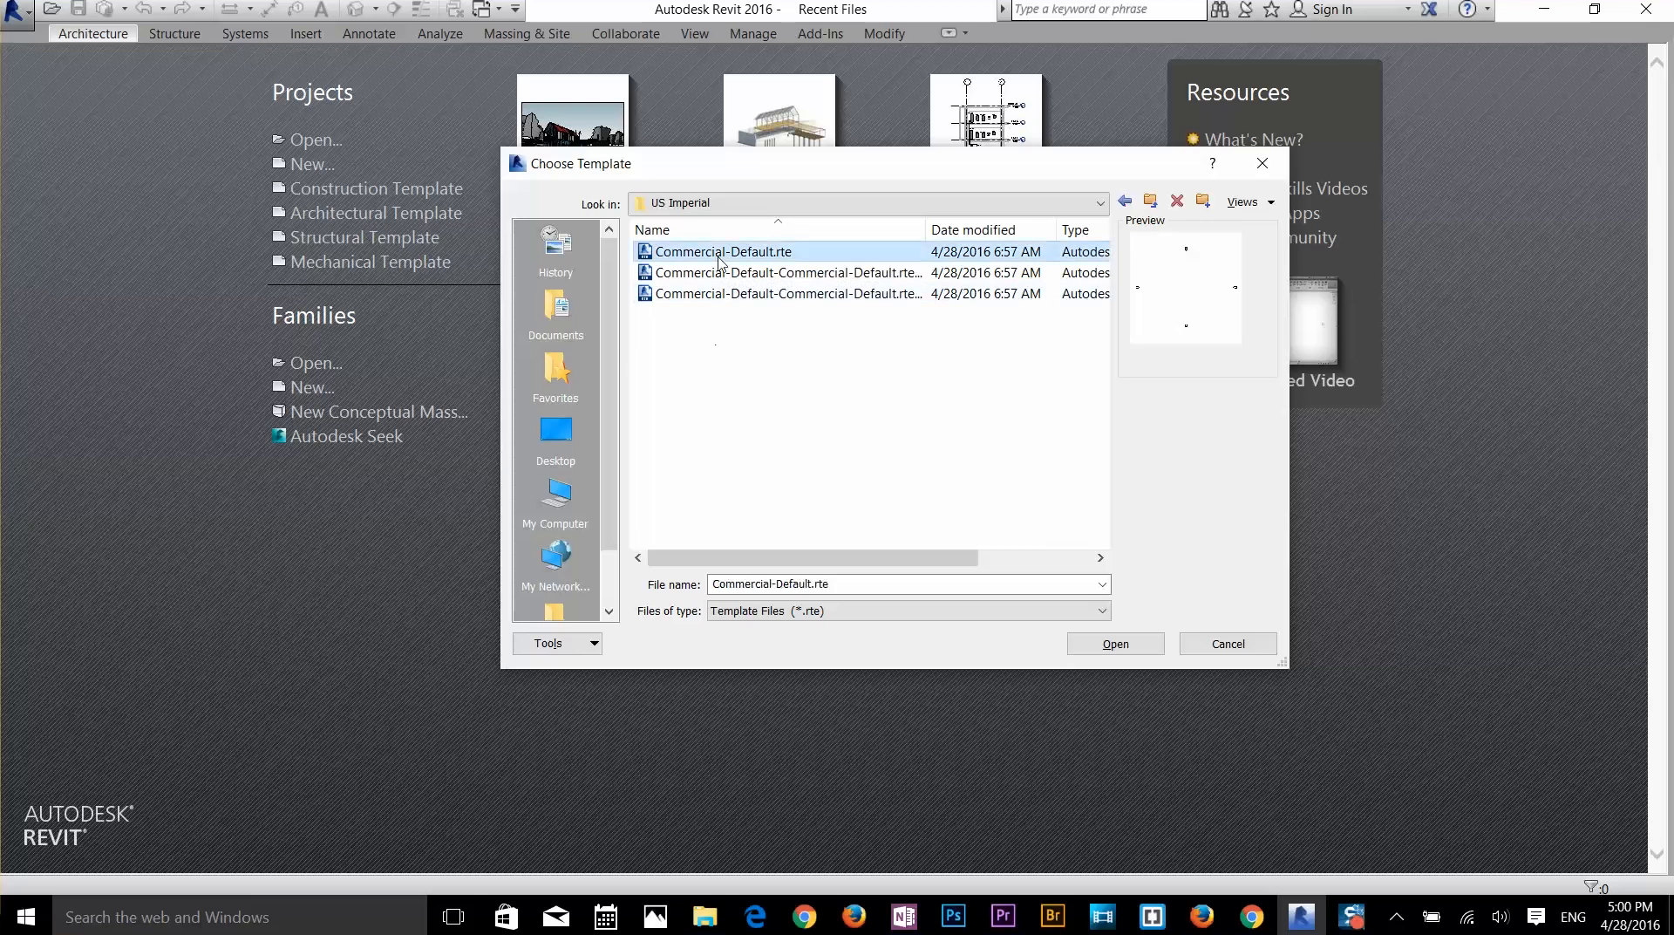
{"action": "left_click", "coordinate": [872, 496]}
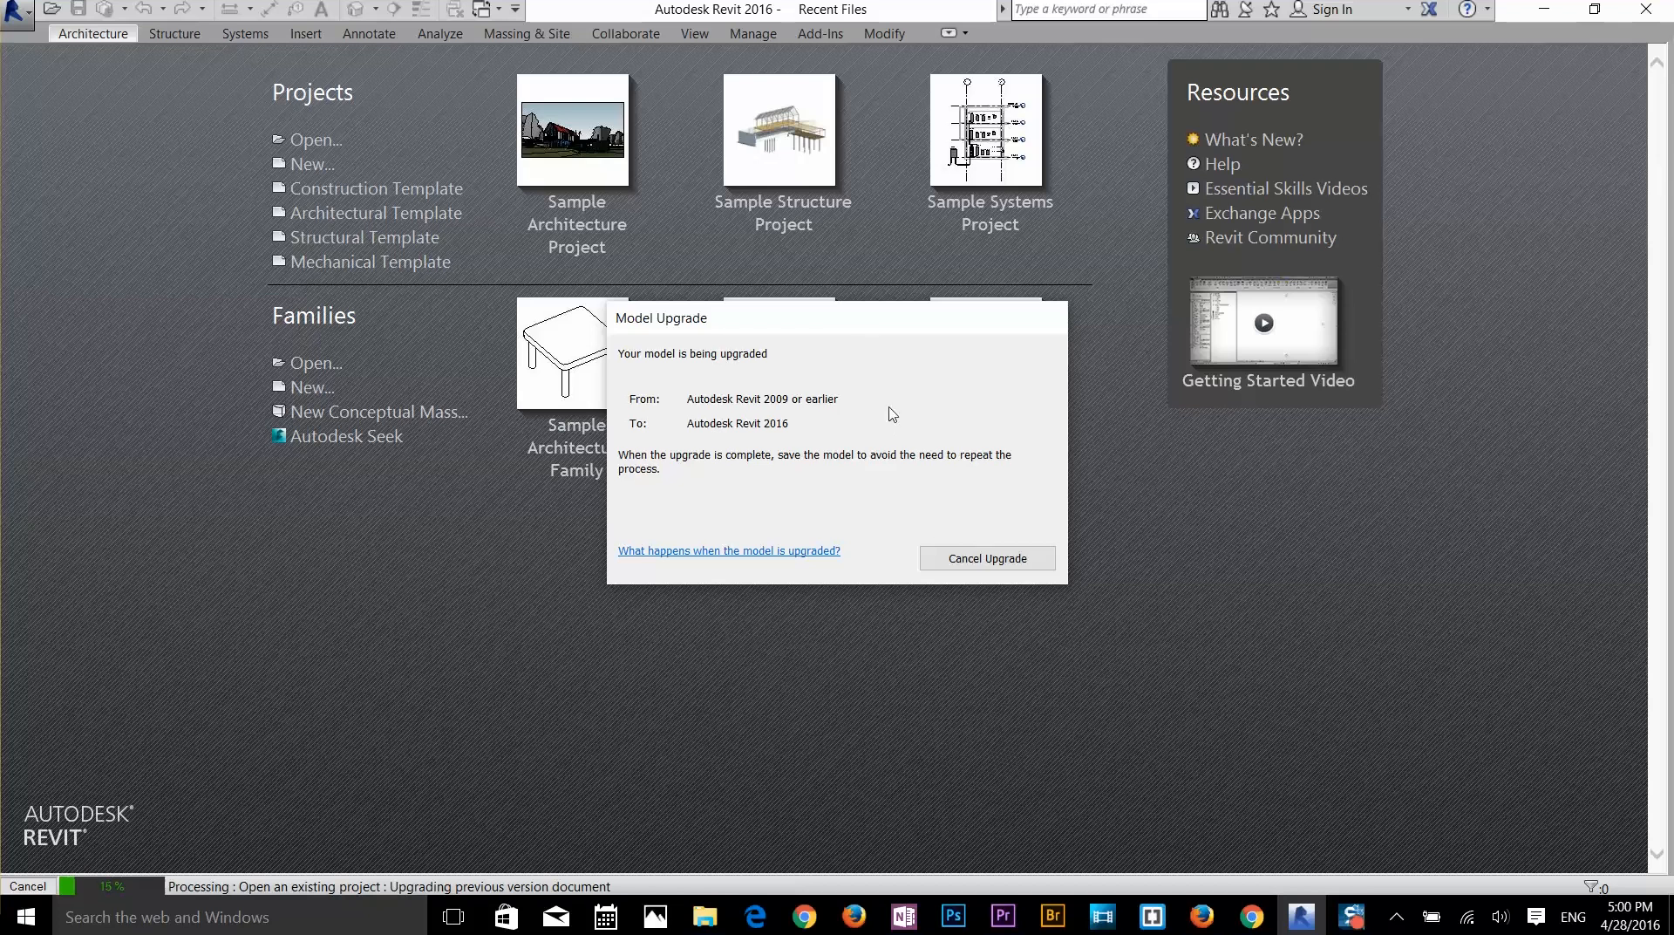
{"action": "left_click_drag", "start_coordinate": [852, 326], "coordinate": [901, 318]}
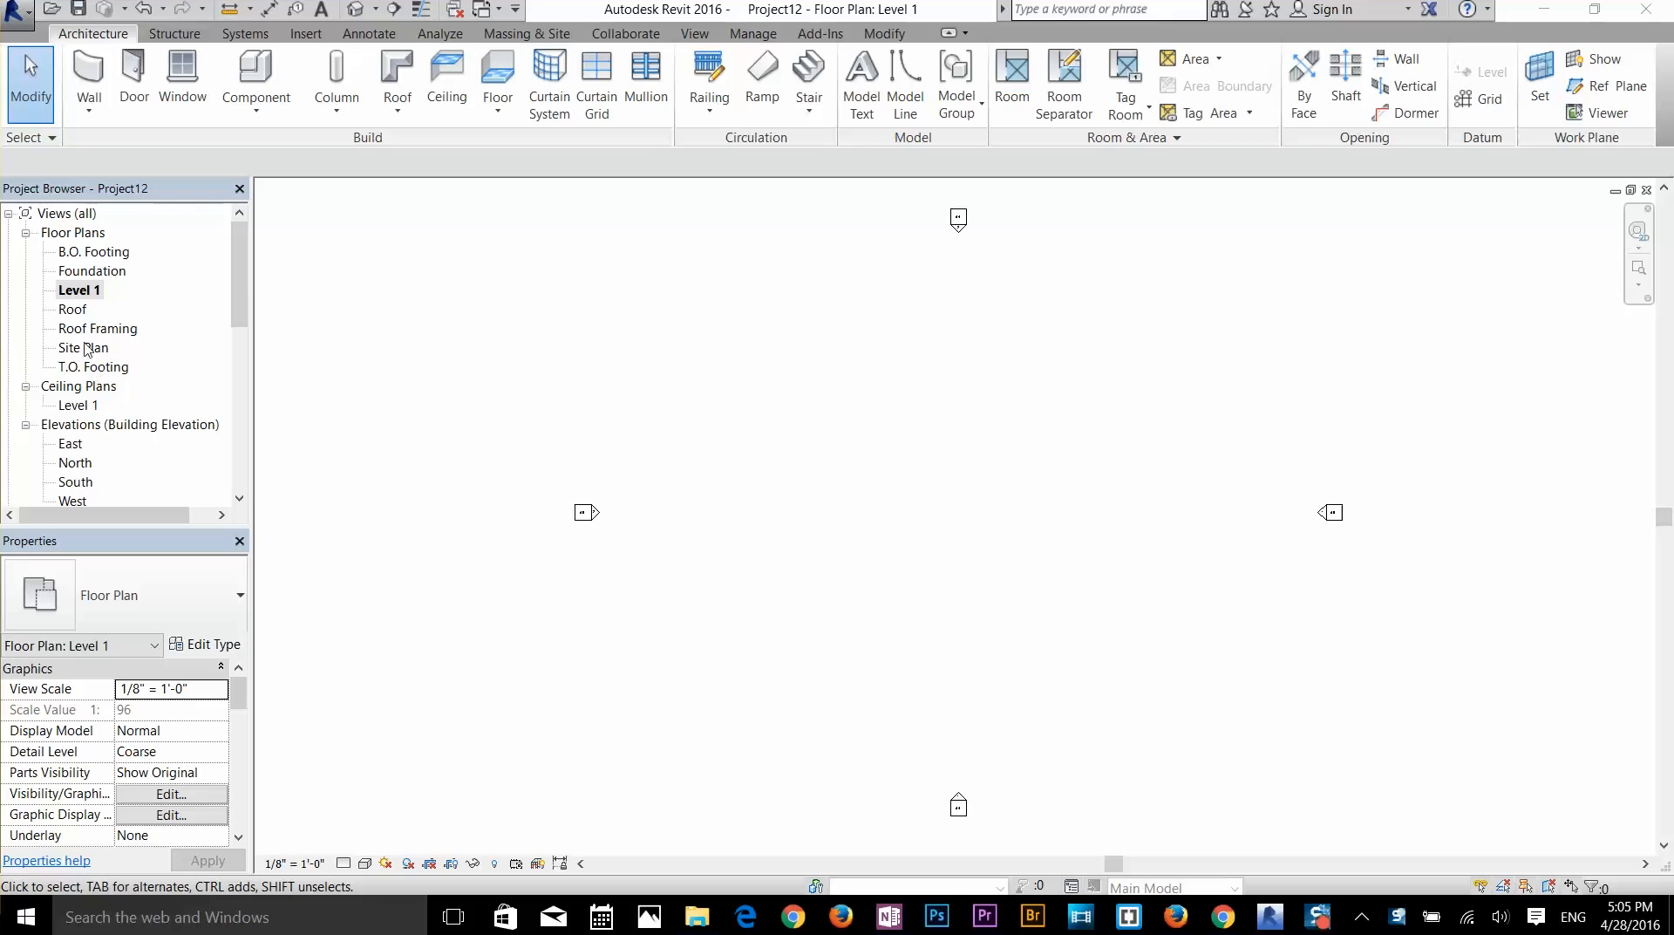
- Review the commercial template's views, schedules and sheets in the project browser, collapsing the sheets list
{"action": "scroll", "coordinate": [92, 314], "scroll_direction": "down", "scroll_amount": 4}
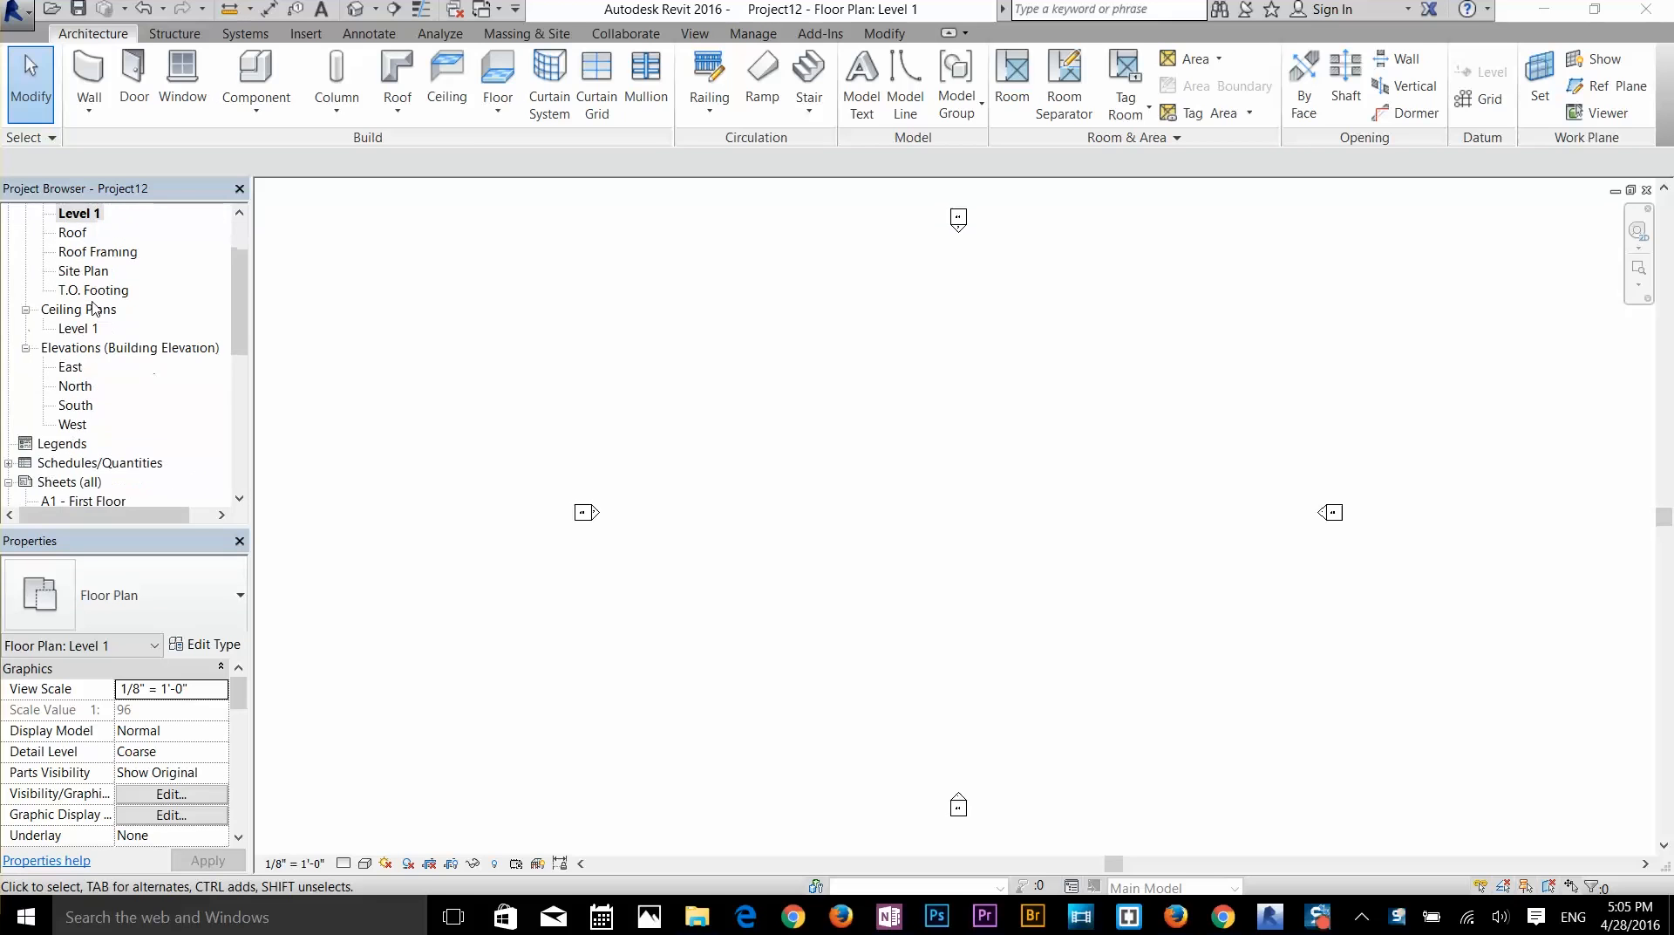
{"action": "scroll", "coordinate": [83, 371], "scroll_direction": "down", "scroll_amount": 2}
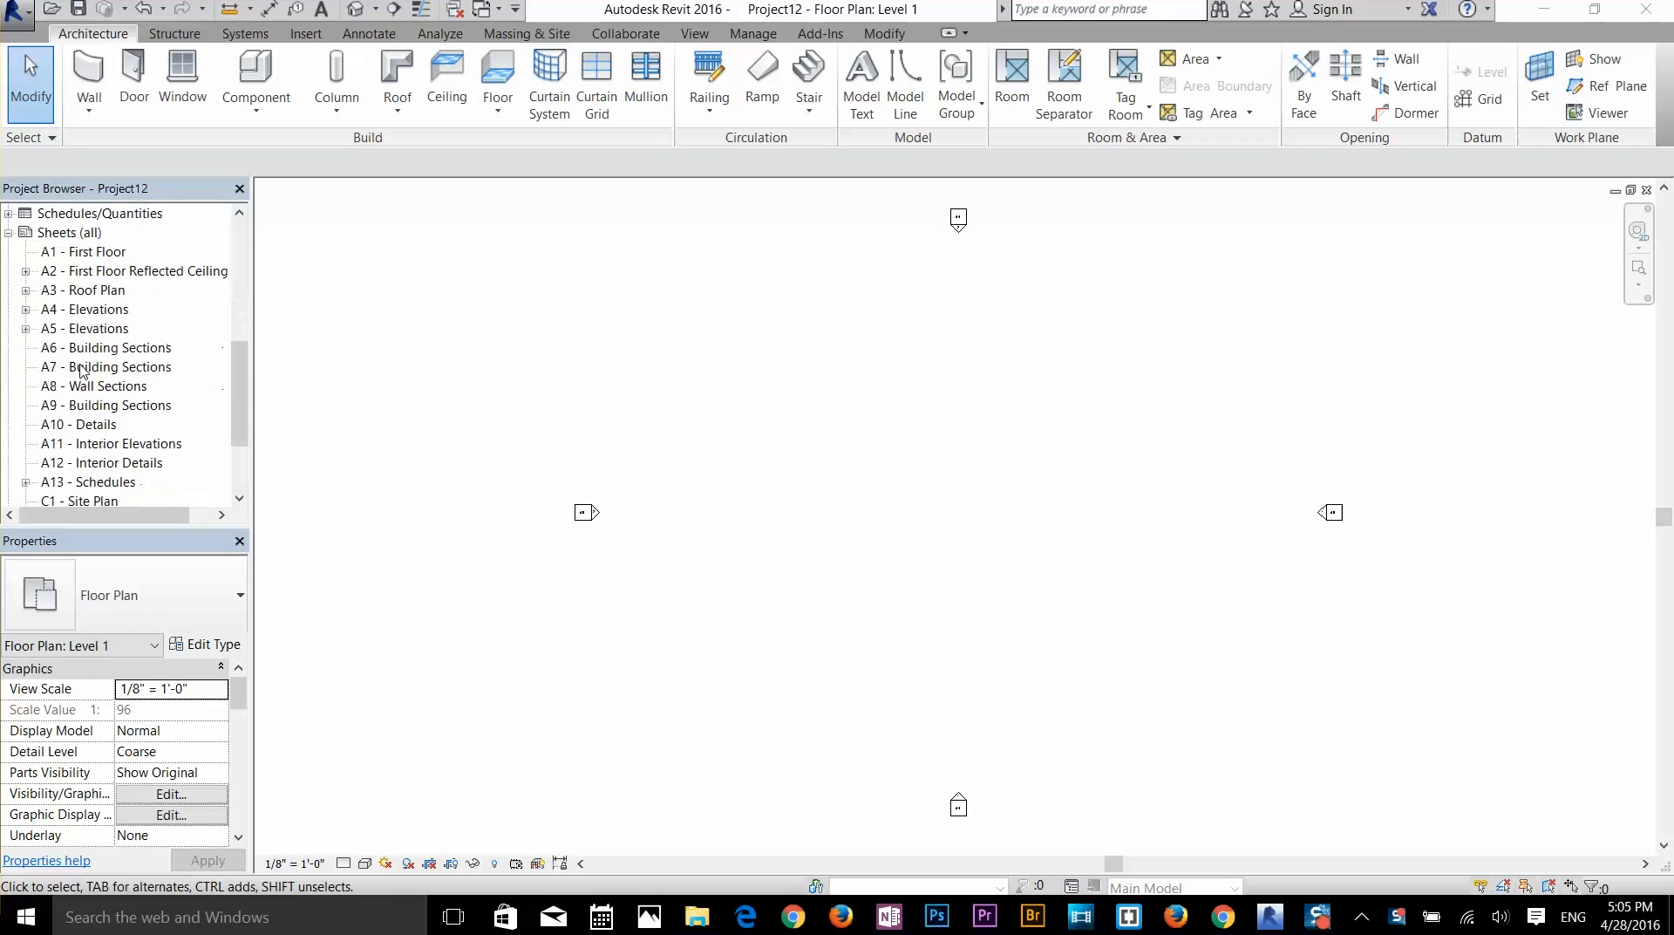
{"action": "left_click", "coordinate": [9, 233]}
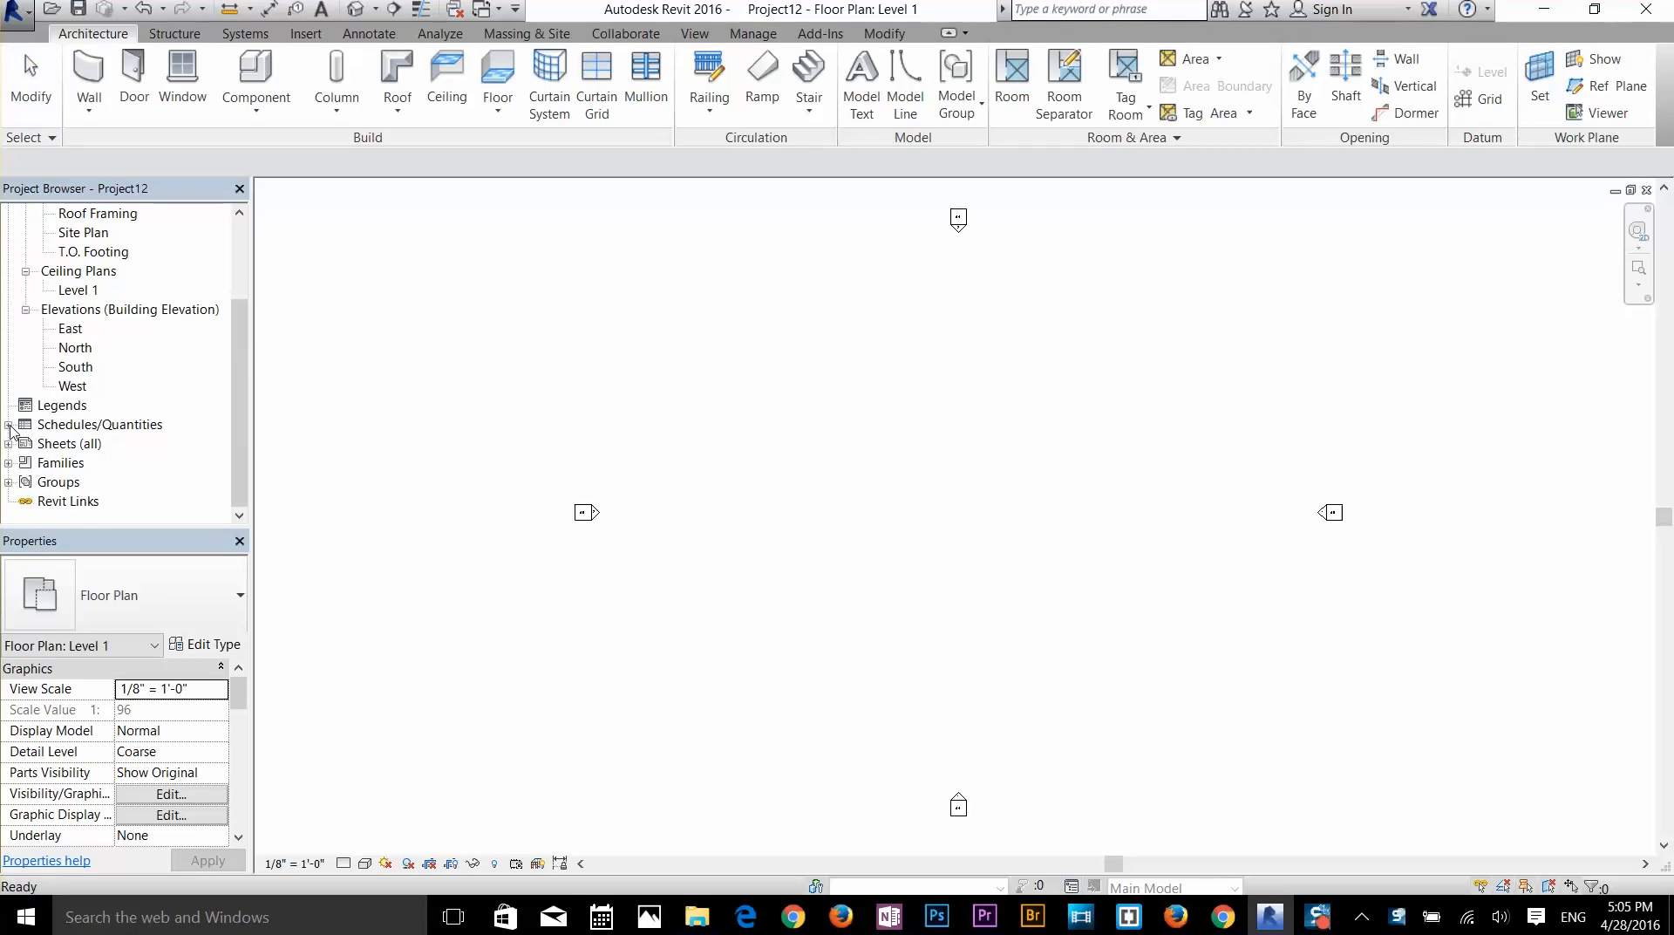
{"action": "left_click", "coordinate": [8, 425]}
{"action": "left_click", "coordinate": [9, 425]}
{"action": "scroll", "coordinate": [116, 330], "scroll_direction": "up", "scroll_amount": 2}
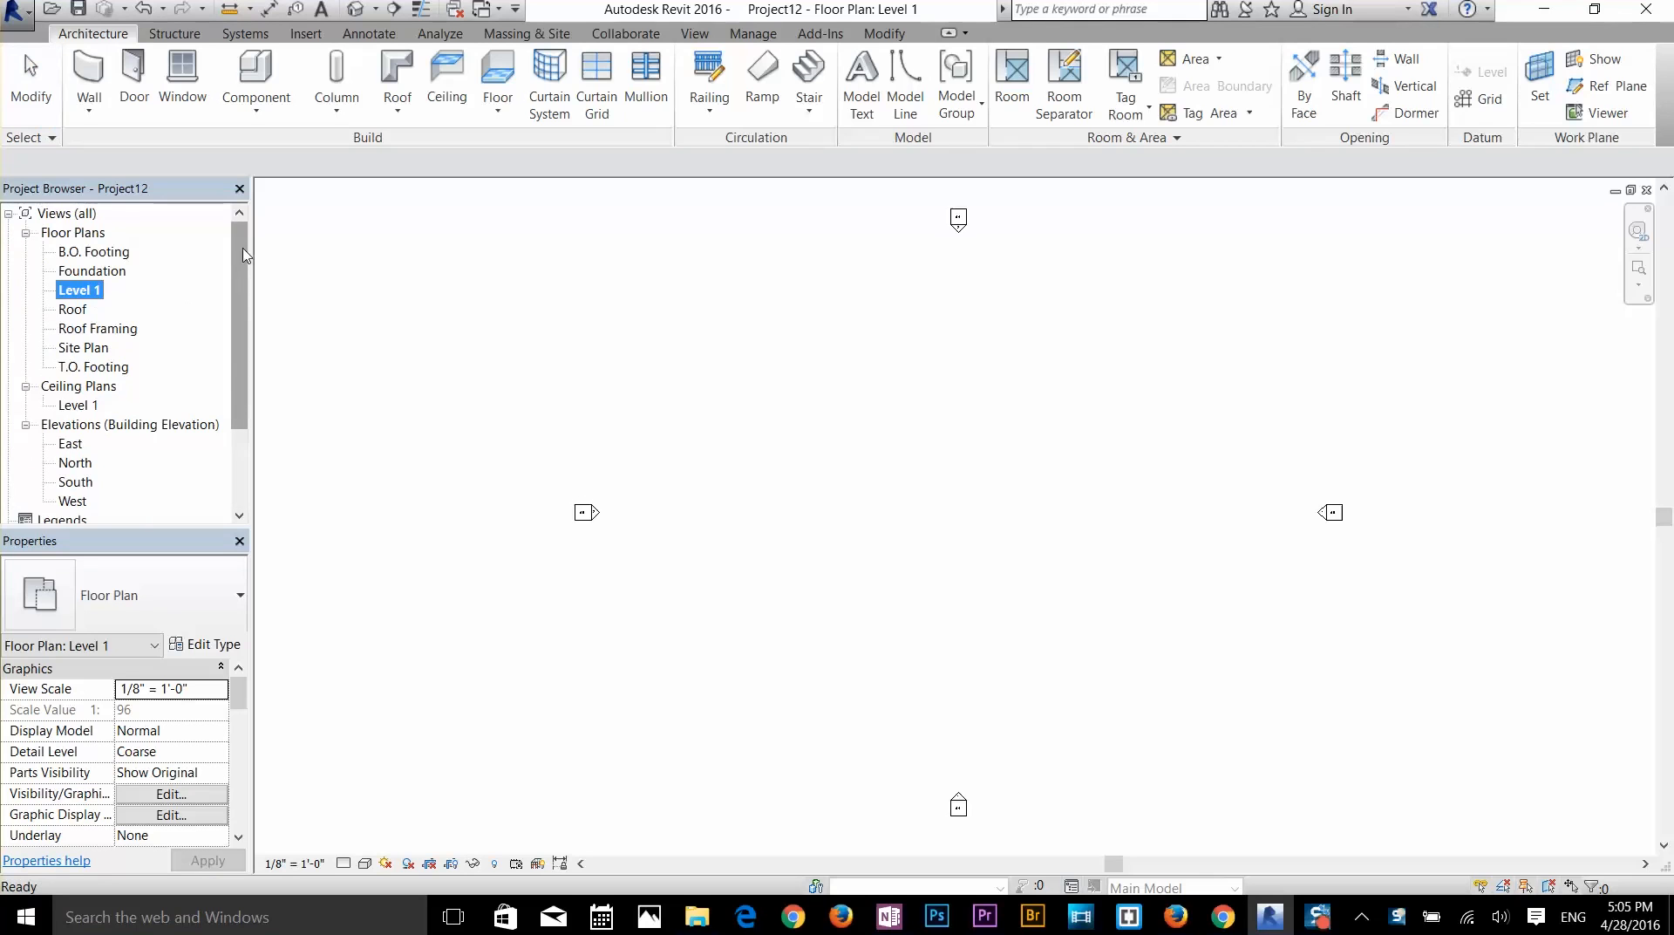
{"action": "scroll", "coordinate": [79, 406], "scroll_direction": "down", "scroll_amount": 2}
- Expand the sheets list and open sheet C1 - Site Plan to inspect its title block
{"action": "left_click", "coordinate": [8, 444]}
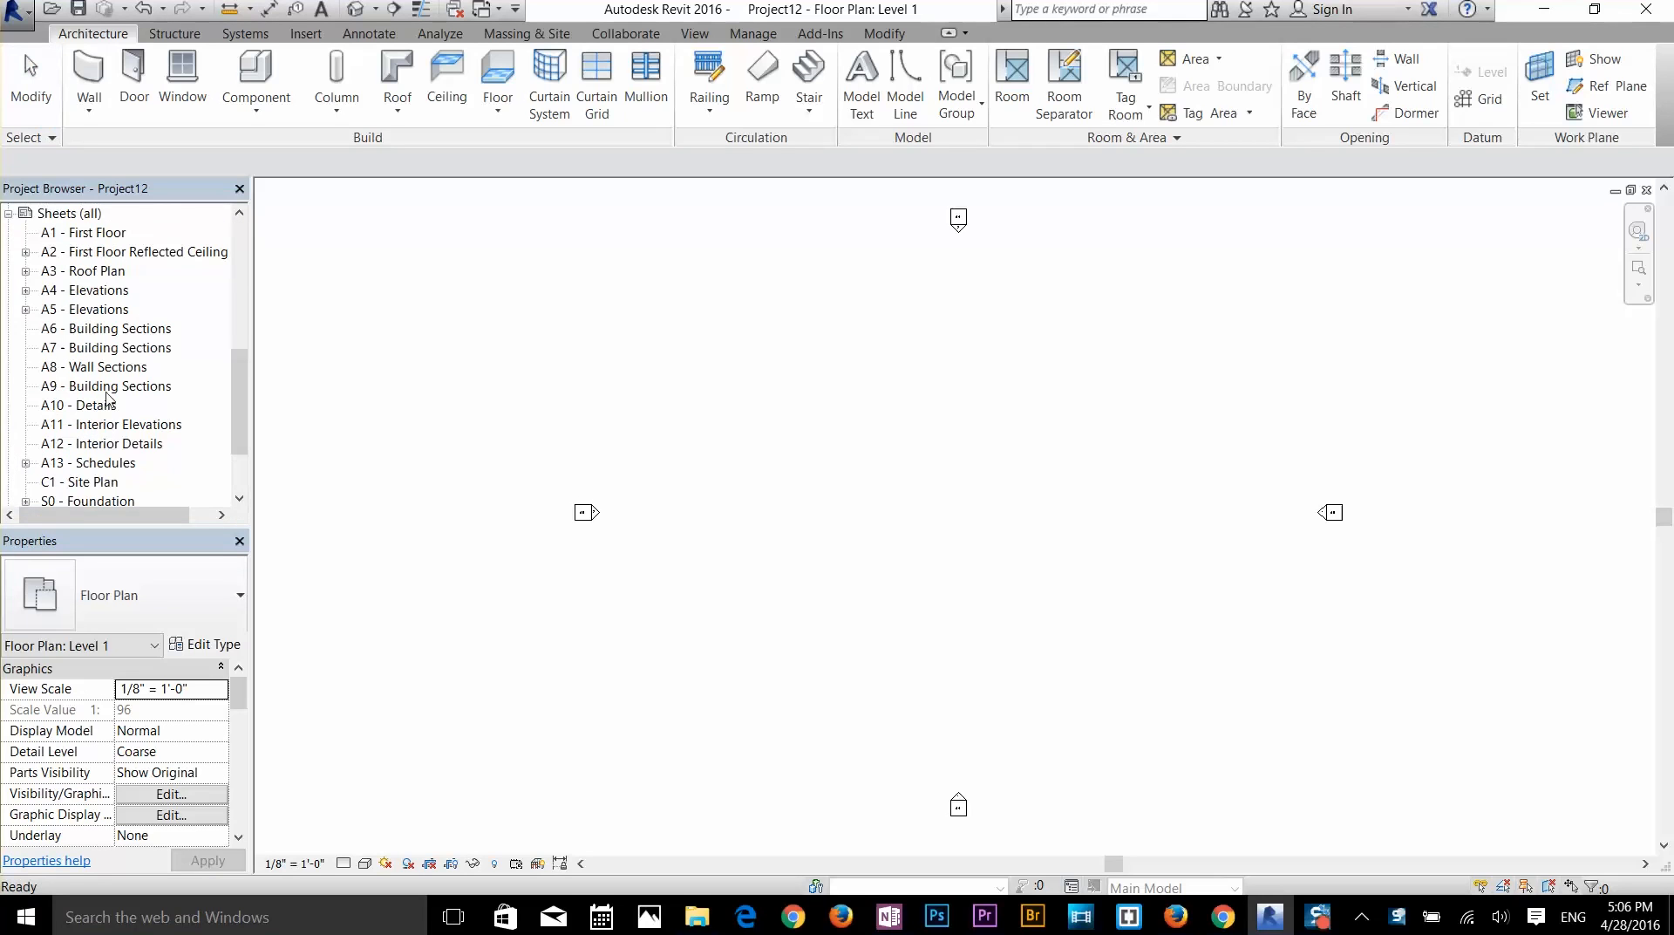
{"action": "scroll", "coordinate": [108, 399], "scroll_direction": "down", "scroll_amount": 1}
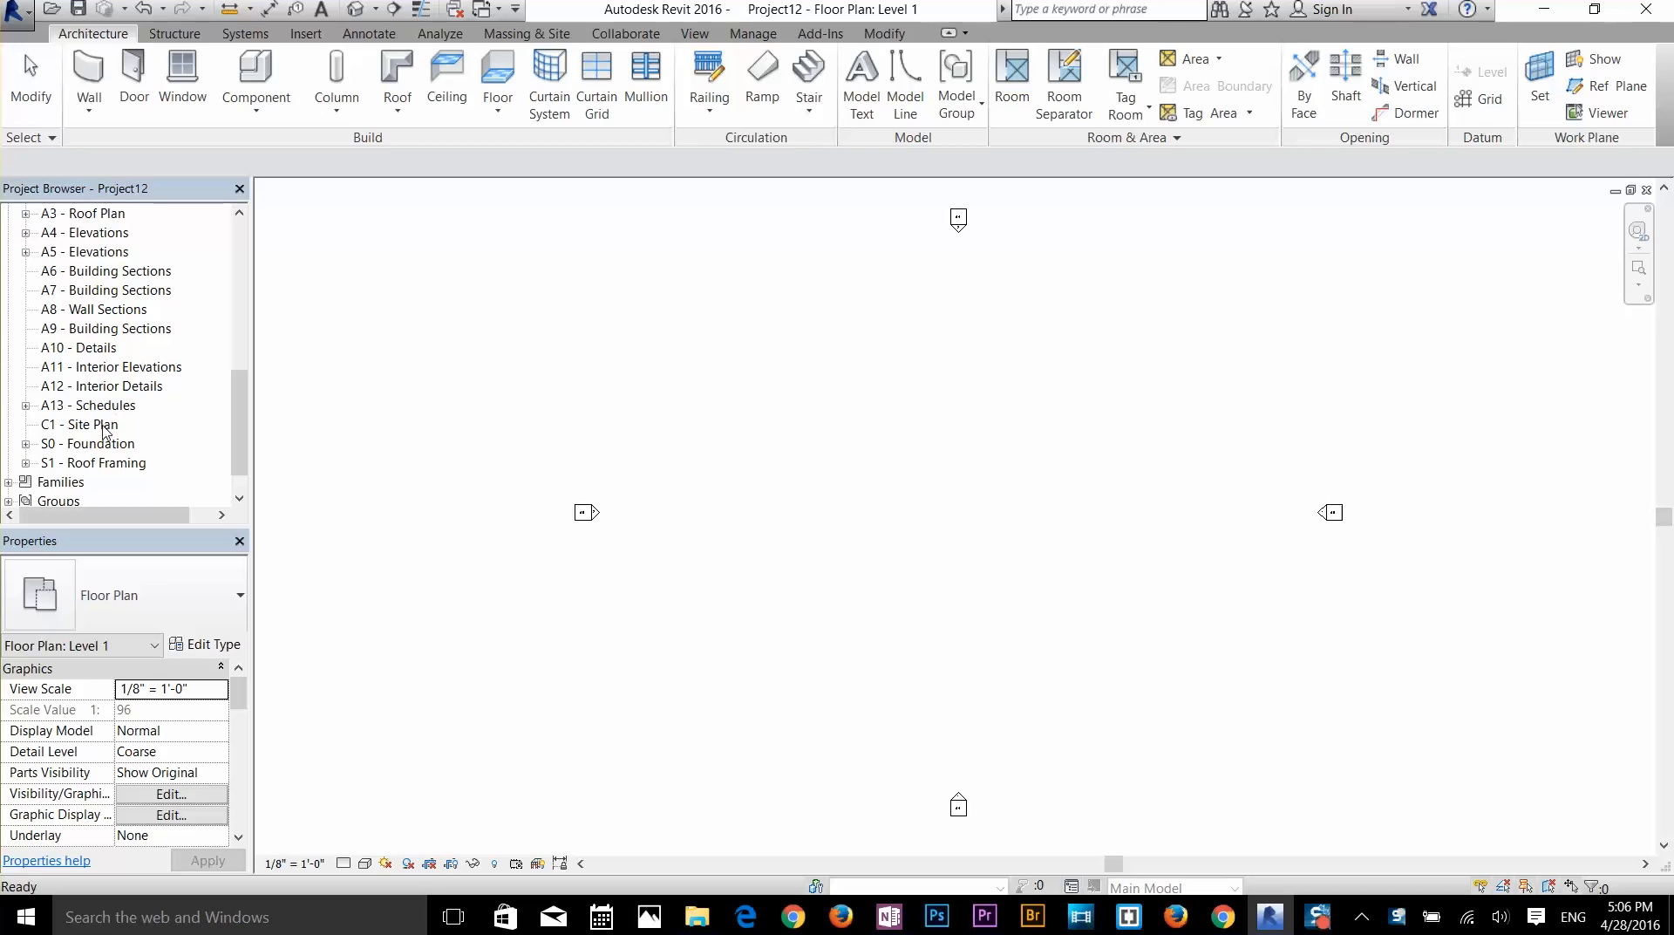
{"action": "double_click", "coordinate": [98, 431]}
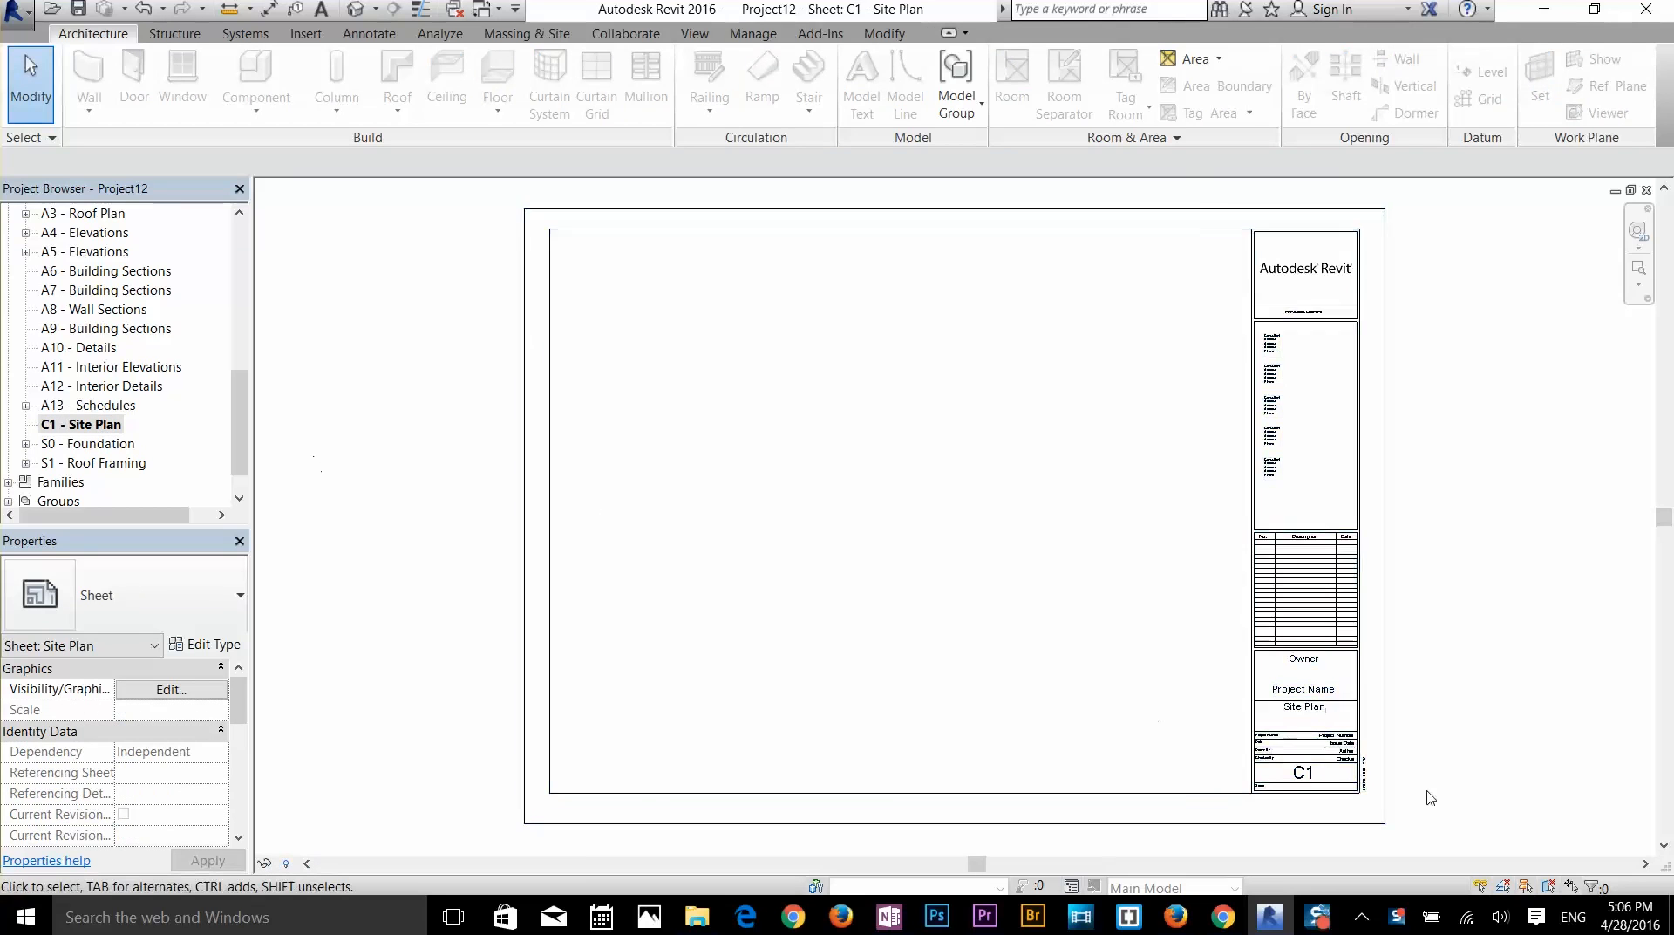
{"action": "scroll", "coordinate": [1286, 778], "scroll_direction": "up", "scroll_amount": 3}
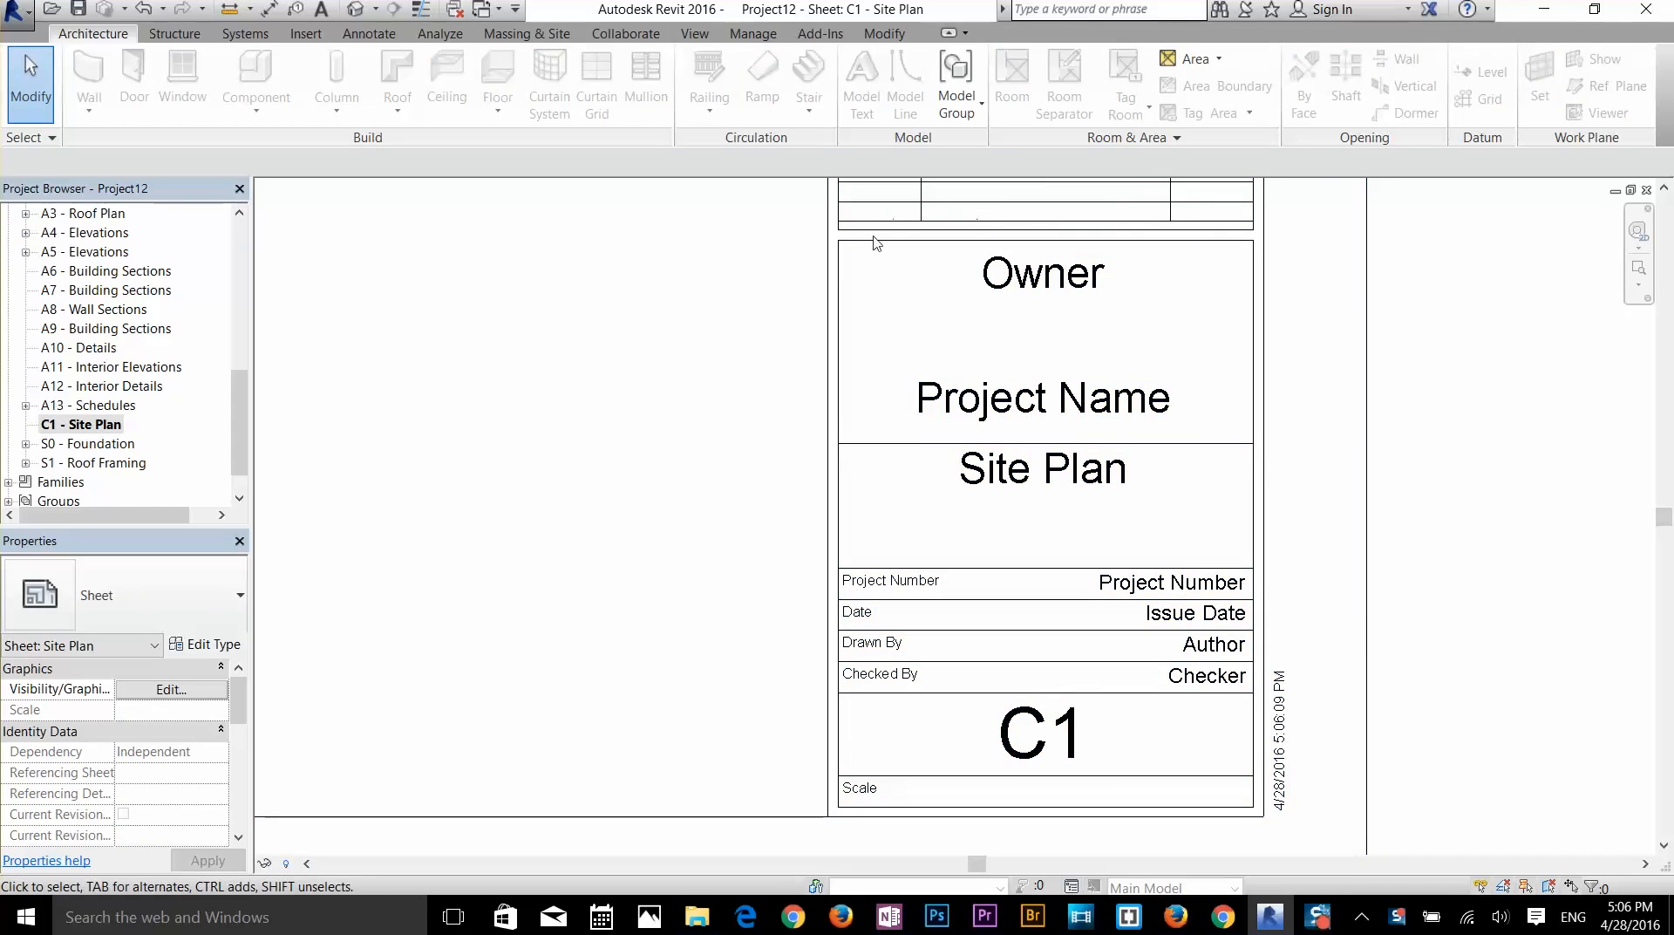
- Look over the whole C1 - Site Plan sheet and open the Level 1 floor plan
{"action": "scroll", "coordinate": [956, 560], "scroll_direction": "down", "scroll_amount": 4}
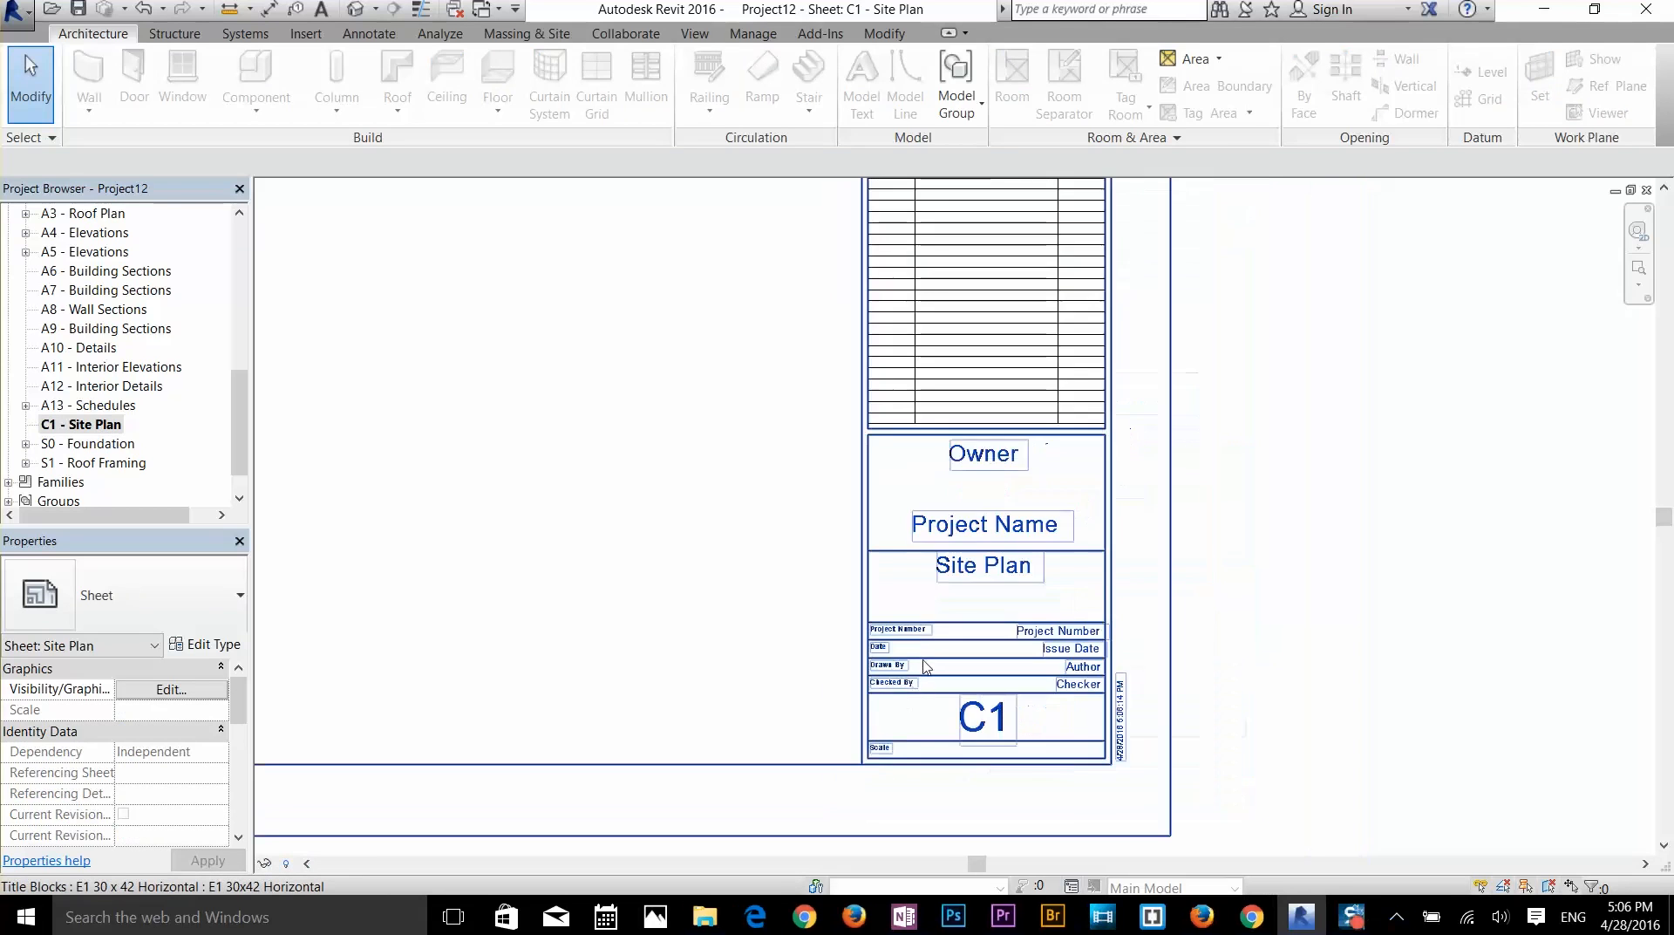
{"action": "middle_click_drag", "start_coordinate": [774, 525], "coordinate": [966, 570]}
{"action": "scroll", "coordinate": [966, 569], "scroll_direction": "down", "scroll_amount": 1}
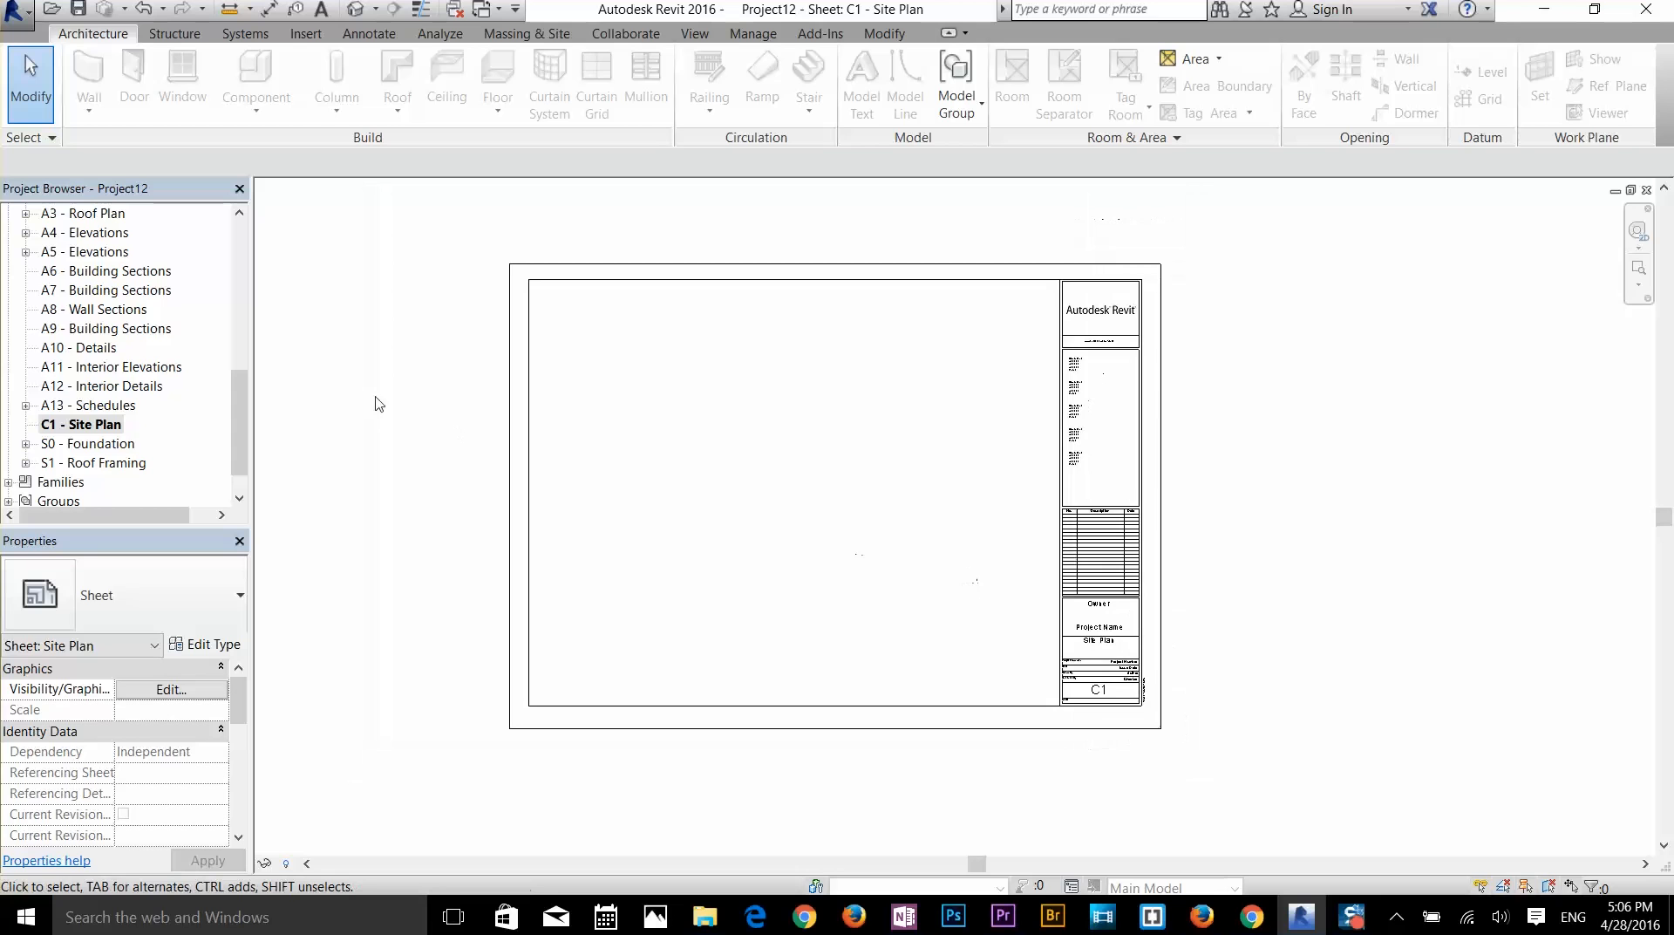
{"action": "left_click_drag", "start_coordinate": [244, 422], "coordinate": [243, 277]}
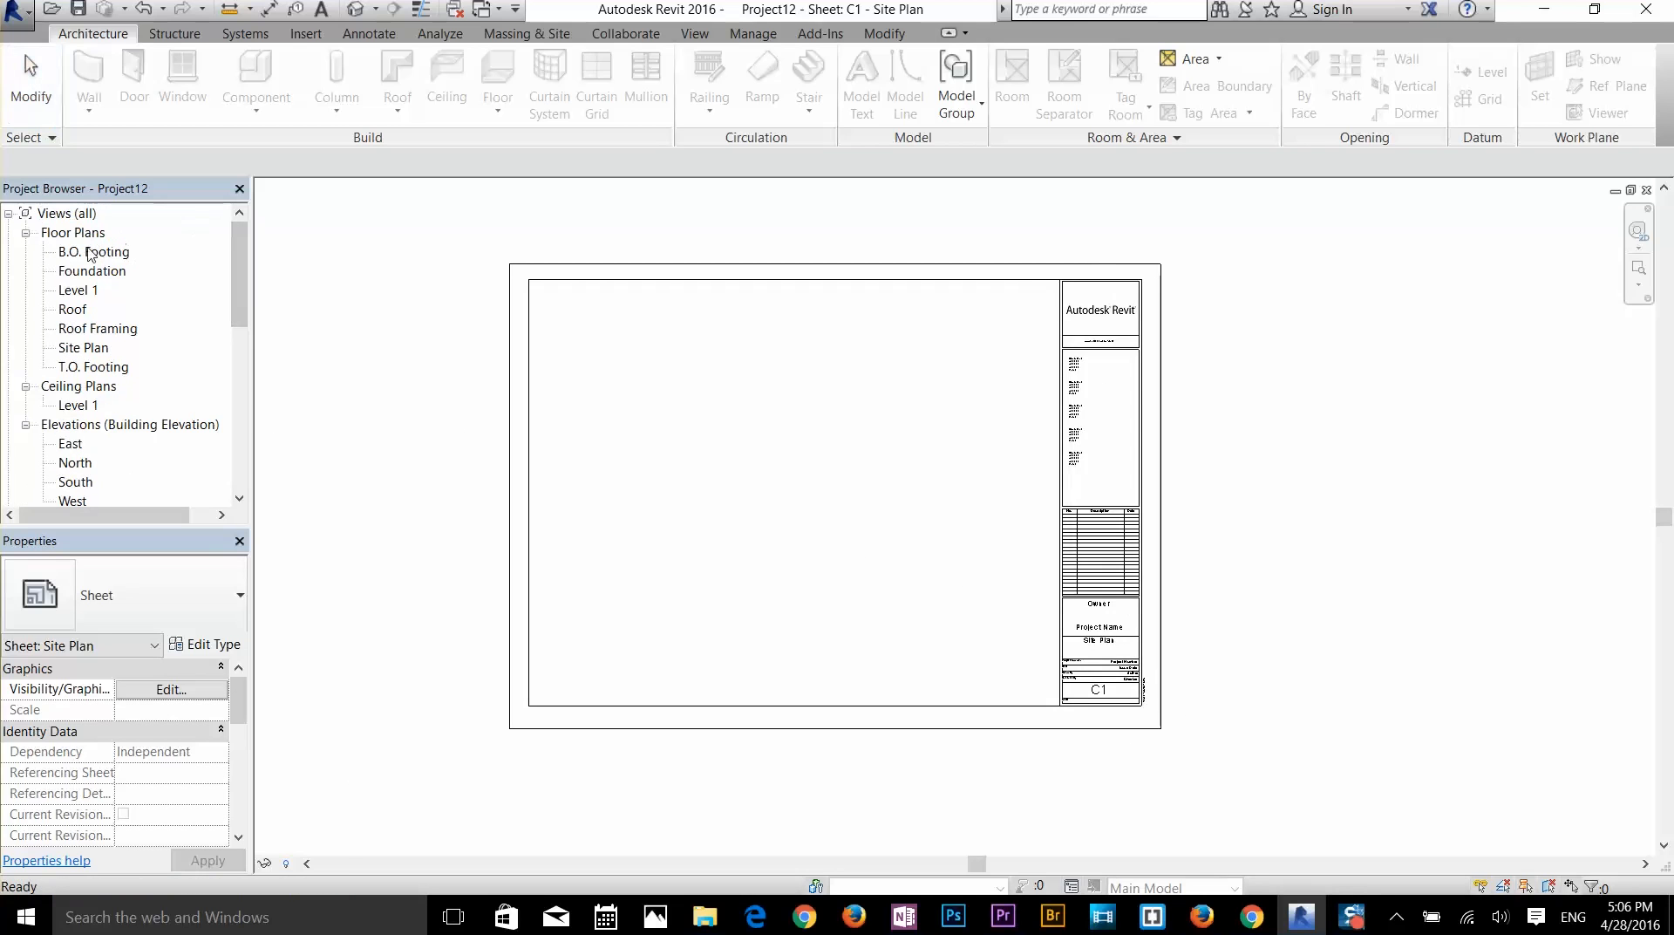
{"action": "double_click", "coordinate": [80, 293]}
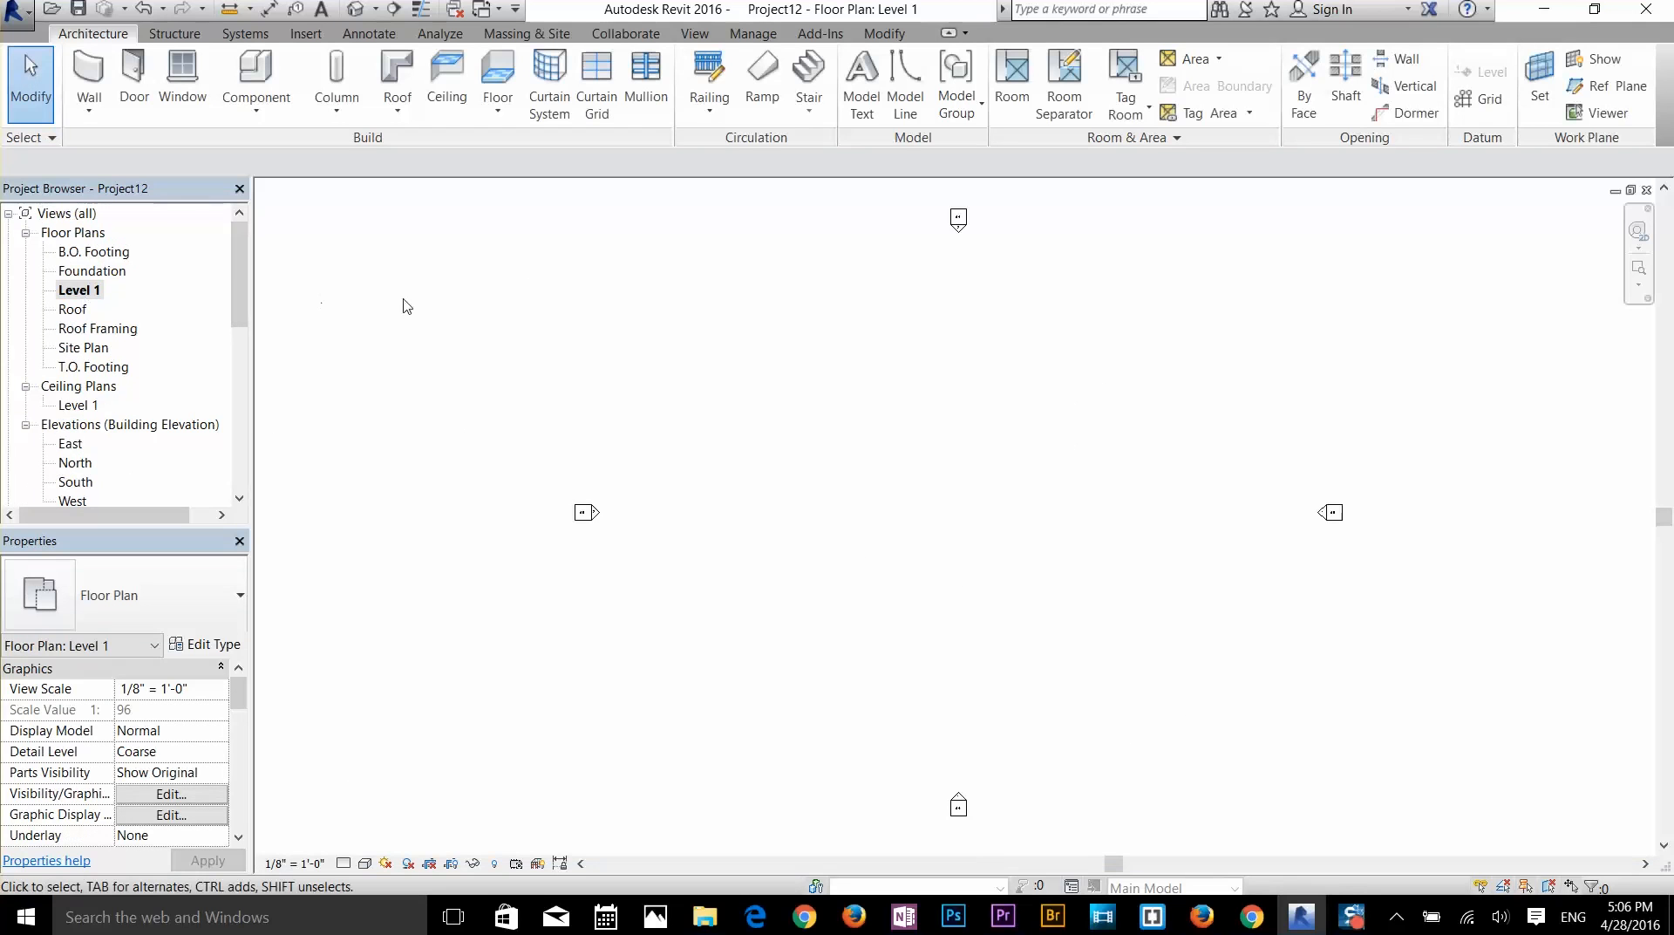
- In the project information, set the issue date to 2016 and the status to working, and enter the client's name
{"action": "left_click", "coordinate": [738, 40]}
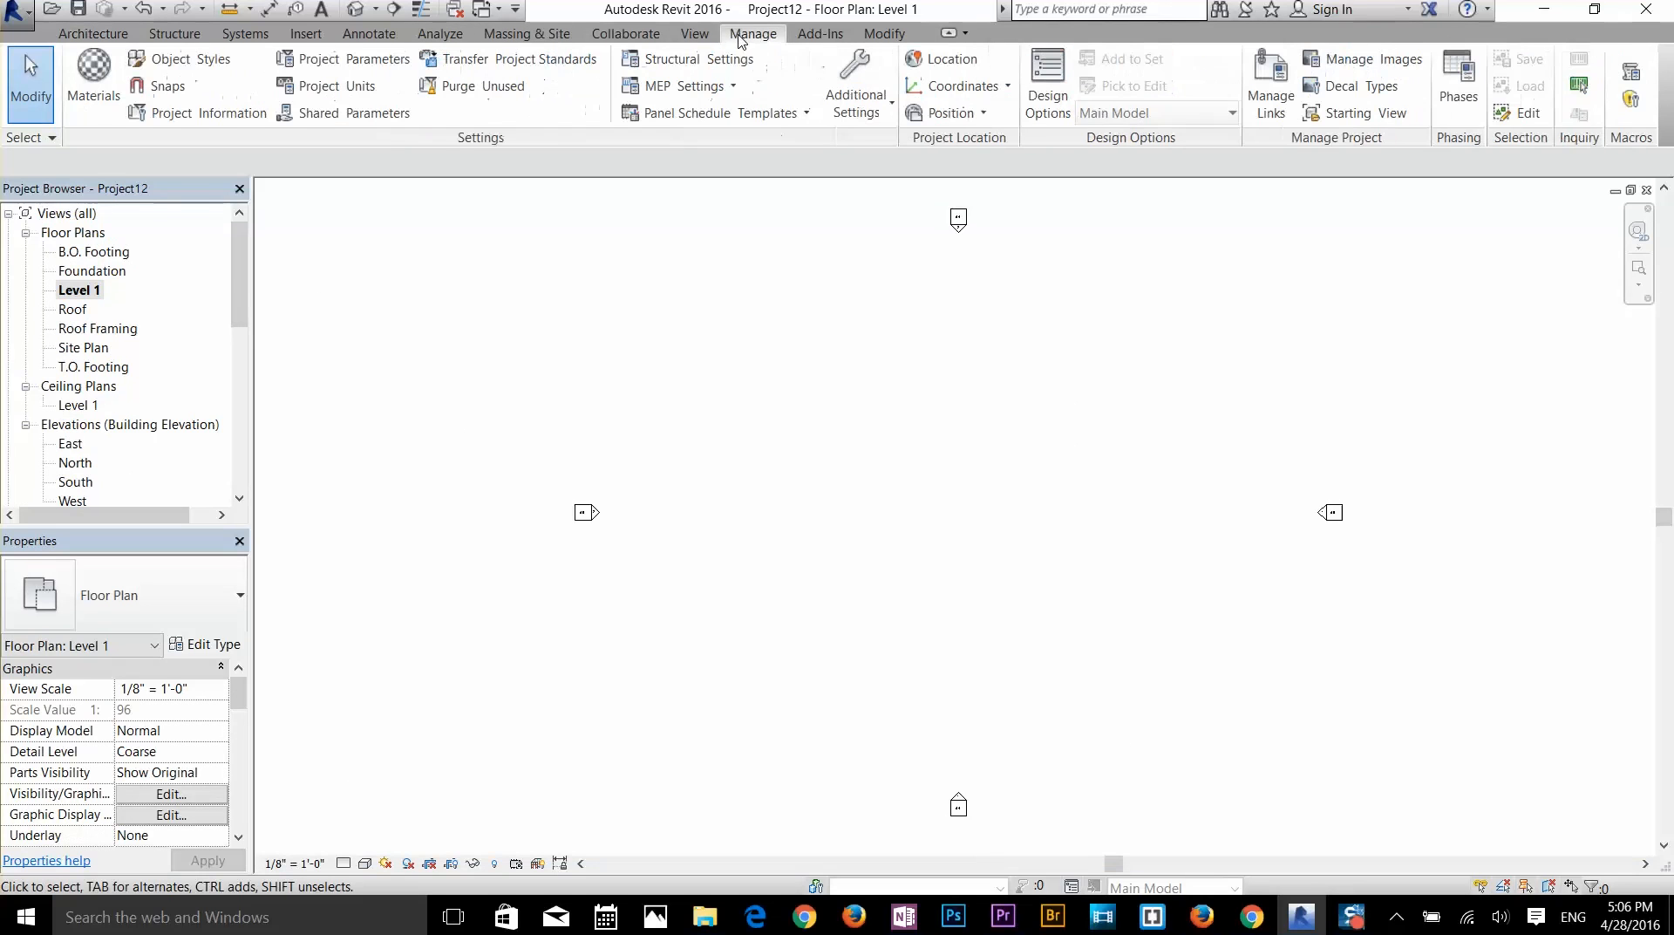
{"action": "left_click", "coordinate": [208, 120]}
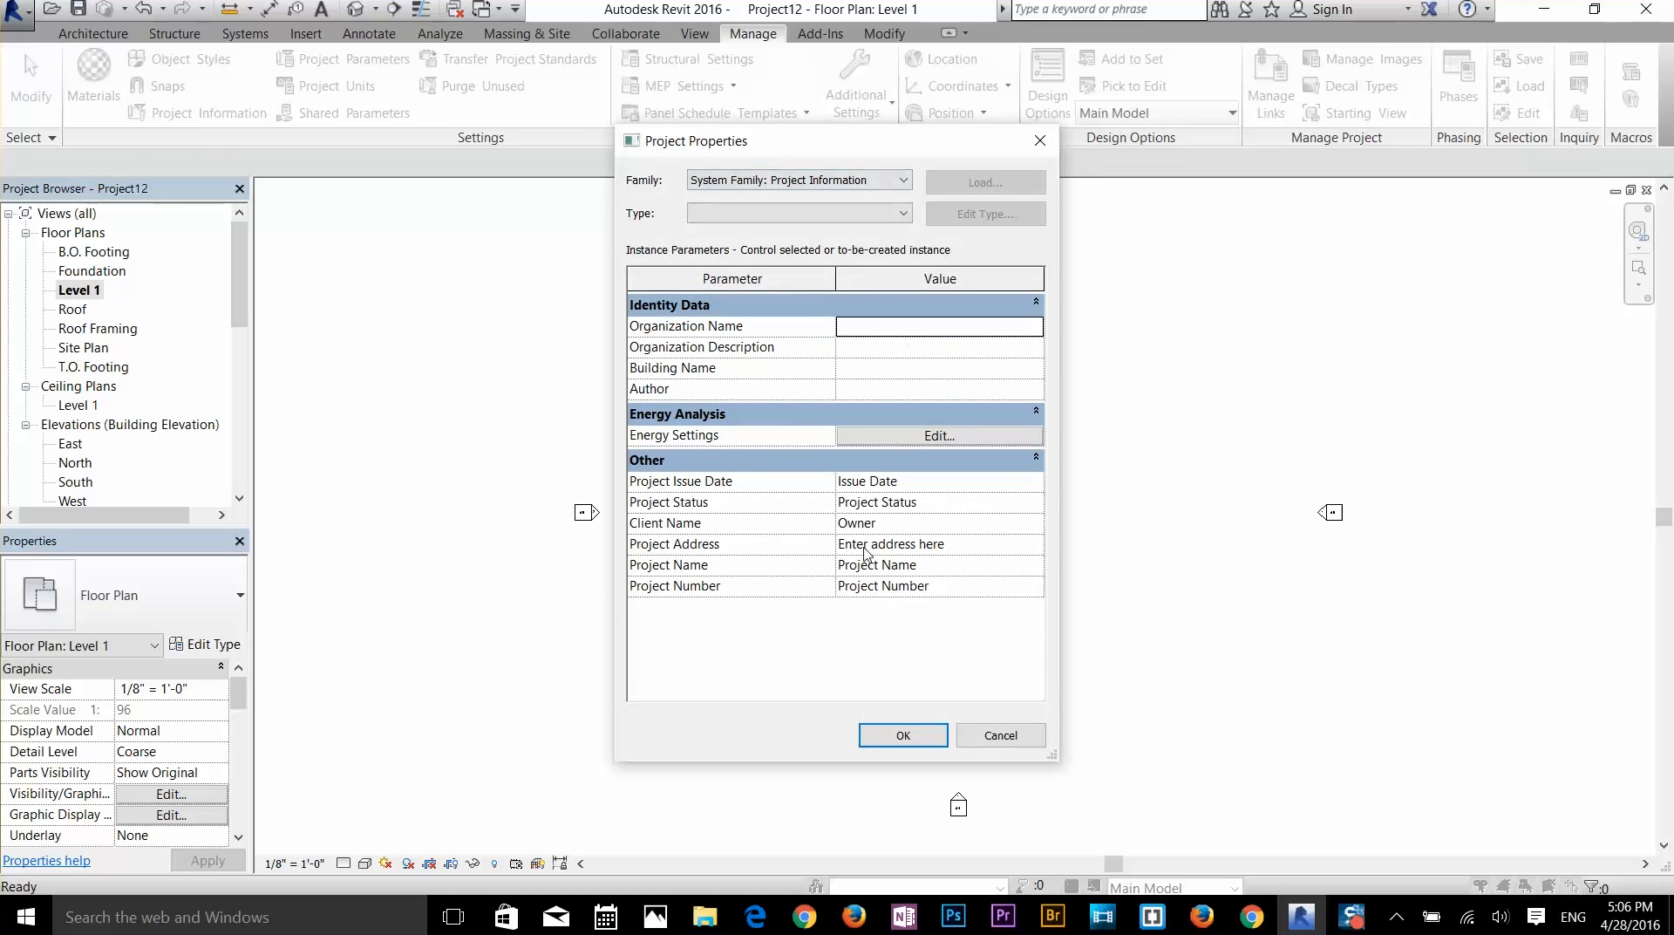
{"action": "left_click", "coordinate": [894, 485]}
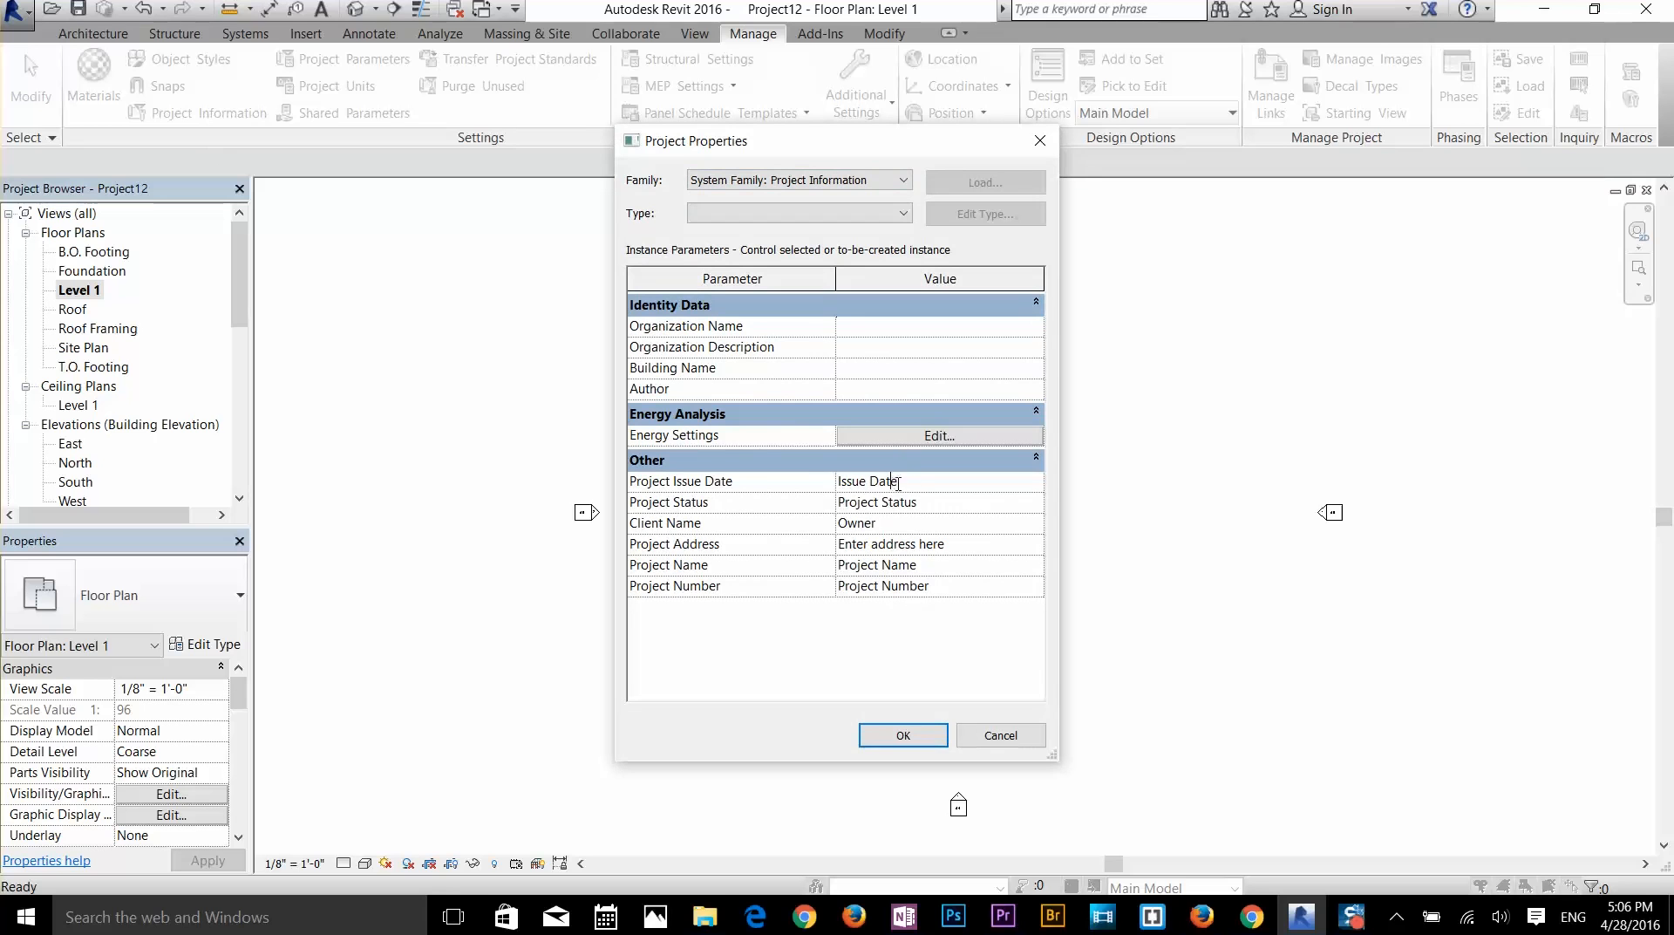
{"action": "left_click_drag", "start_coordinate": [898, 481], "coordinate": [837, 481]}
{"action": "type", "text": "2016"}
{"action": "key", "text": "Tab"}
{"action": "type", "text": "working"}
{"action": "key", "text": "Tab"}
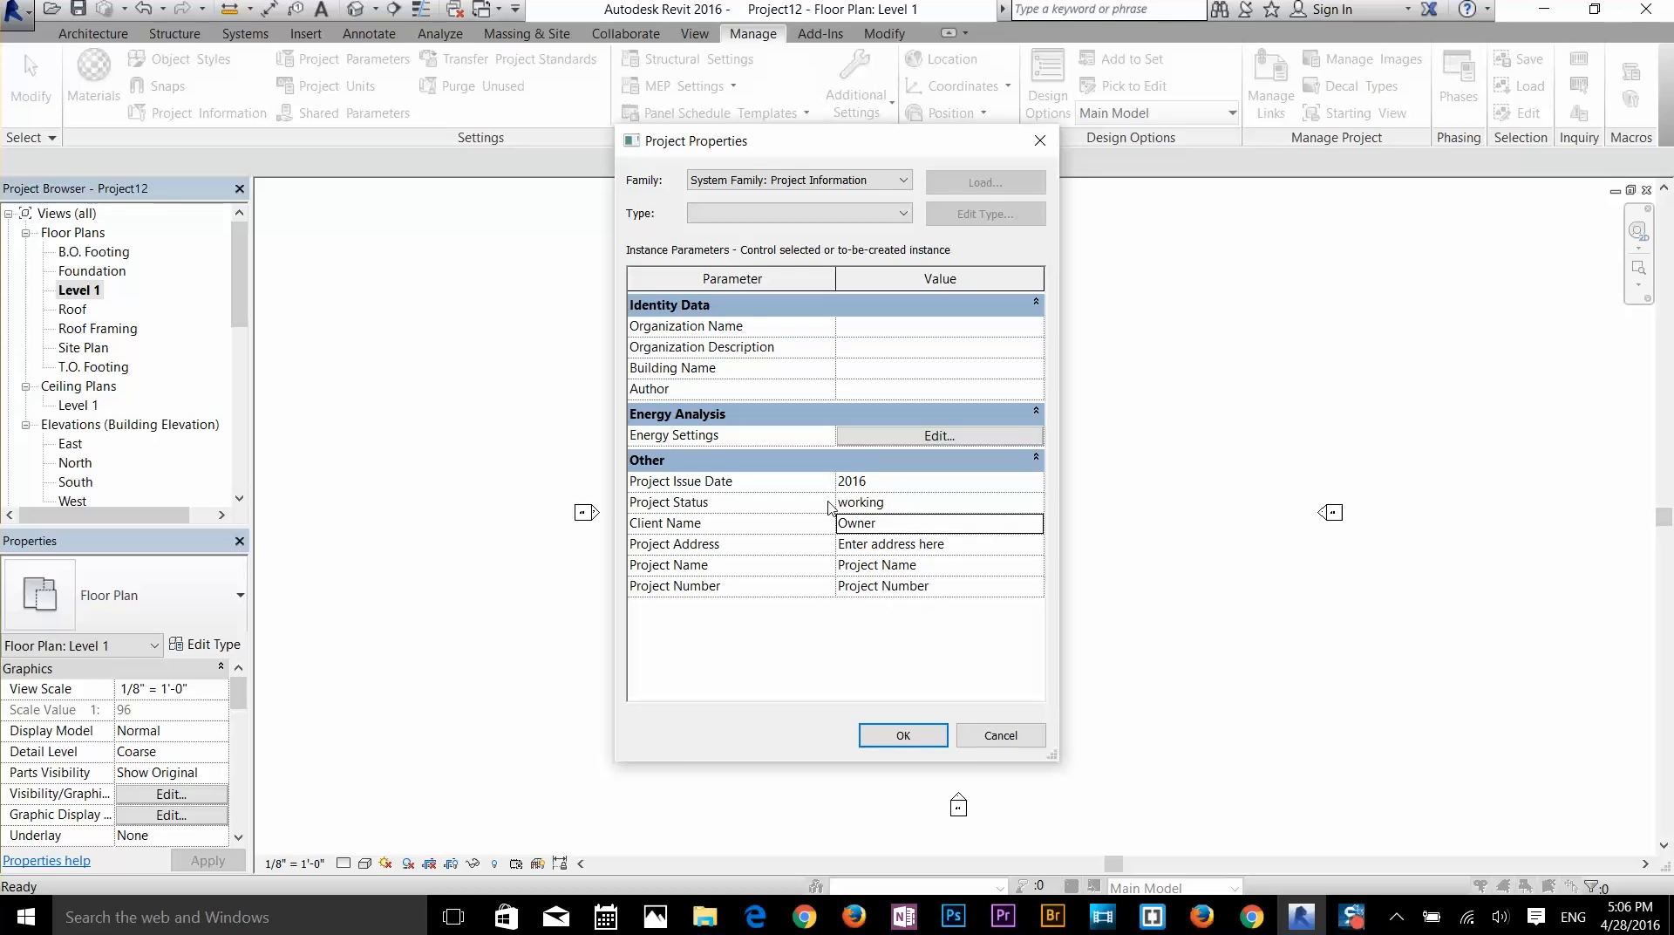
{"action": "type", "text": "ais Mirza"}
{"action": "key", "text": "Tab"}
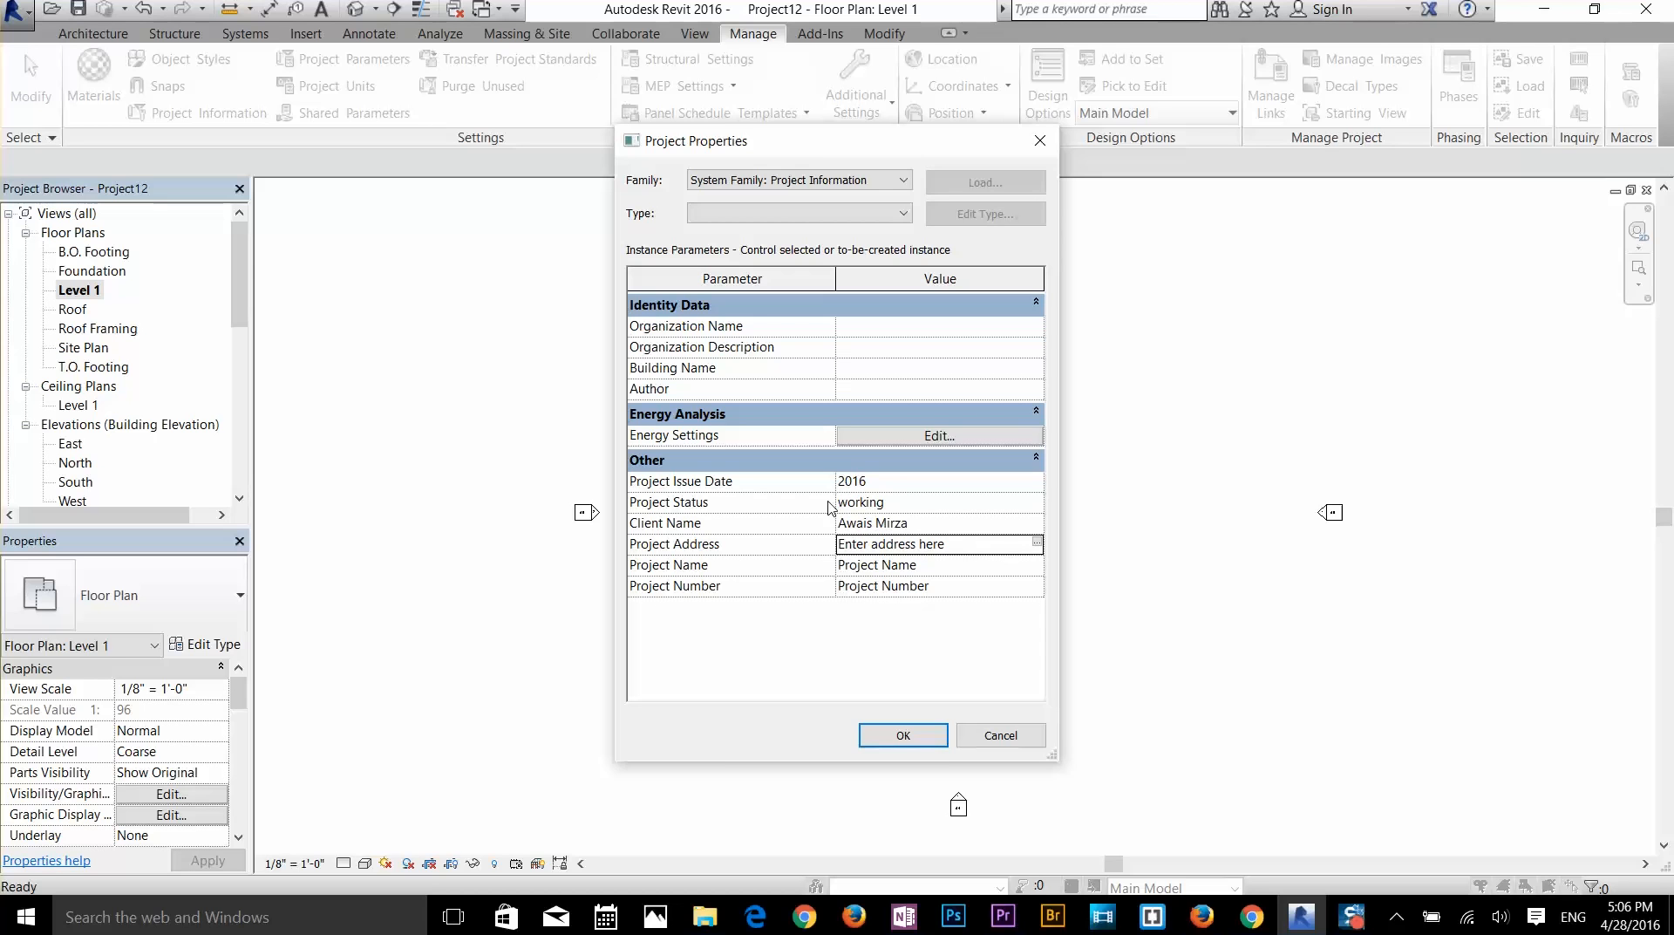
- Open the project address text for editing and accept the placeholder address
{"action": "left_click", "coordinate": [887, 545]}
{"action": "left_click", "coordinate": [1036, 542]}
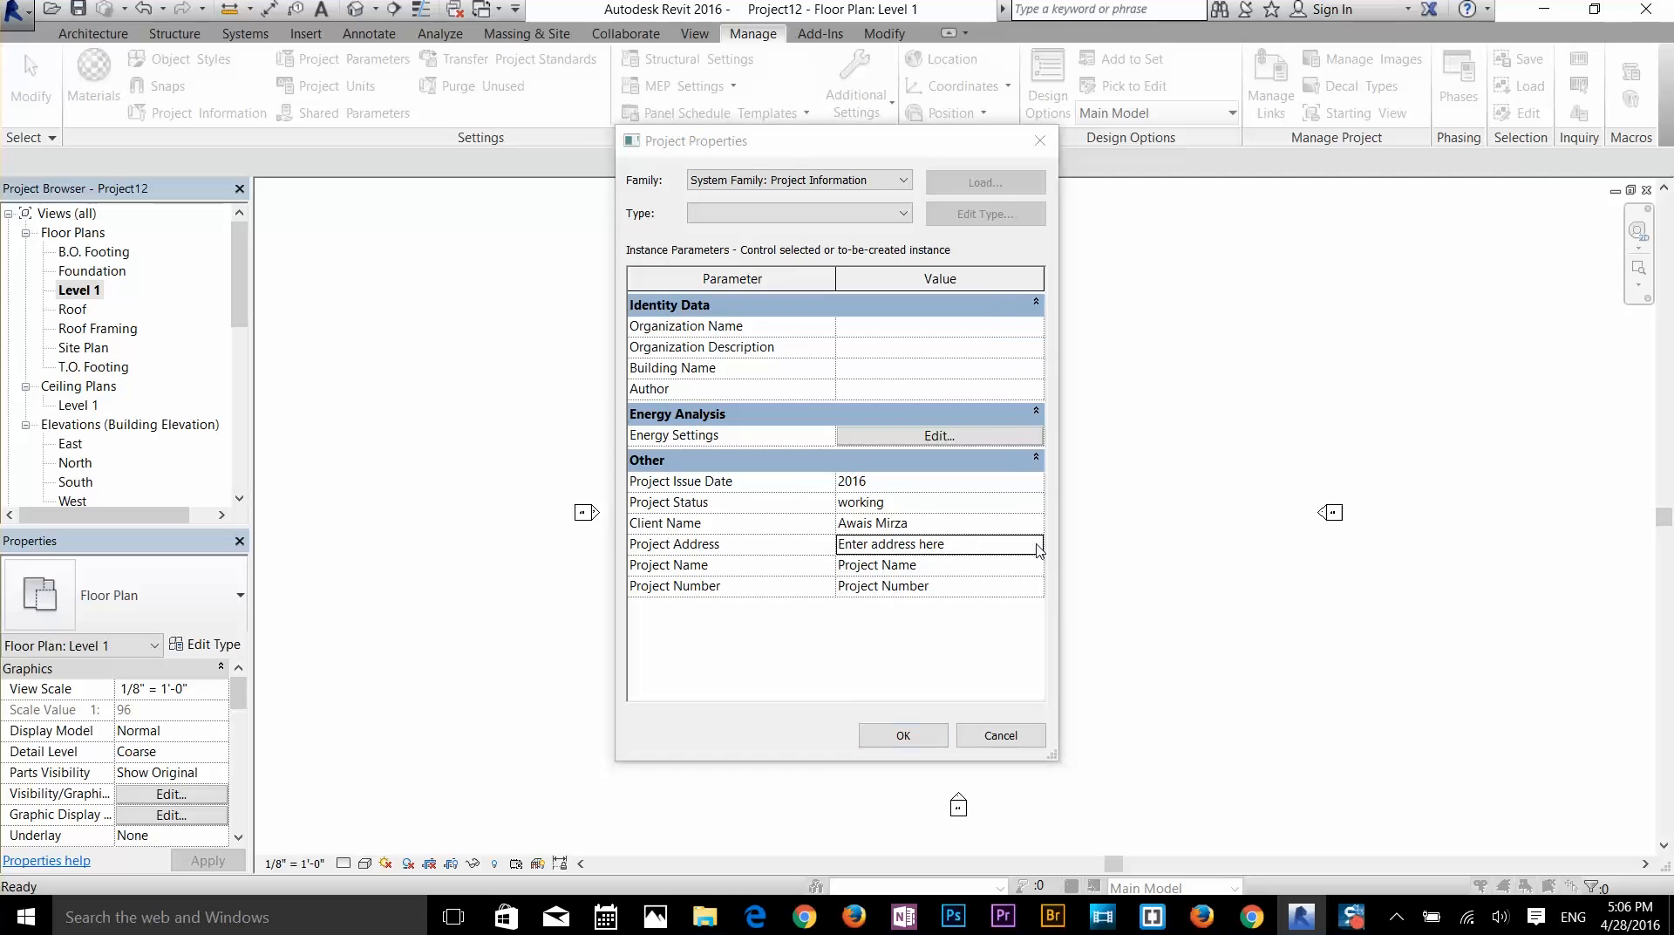
{"action": "left_click_drag", "start_coordinate": [835, 296], "coordinate": [1262, 254]}
{"action": "double_click", "coordinate": [1235, 296]}
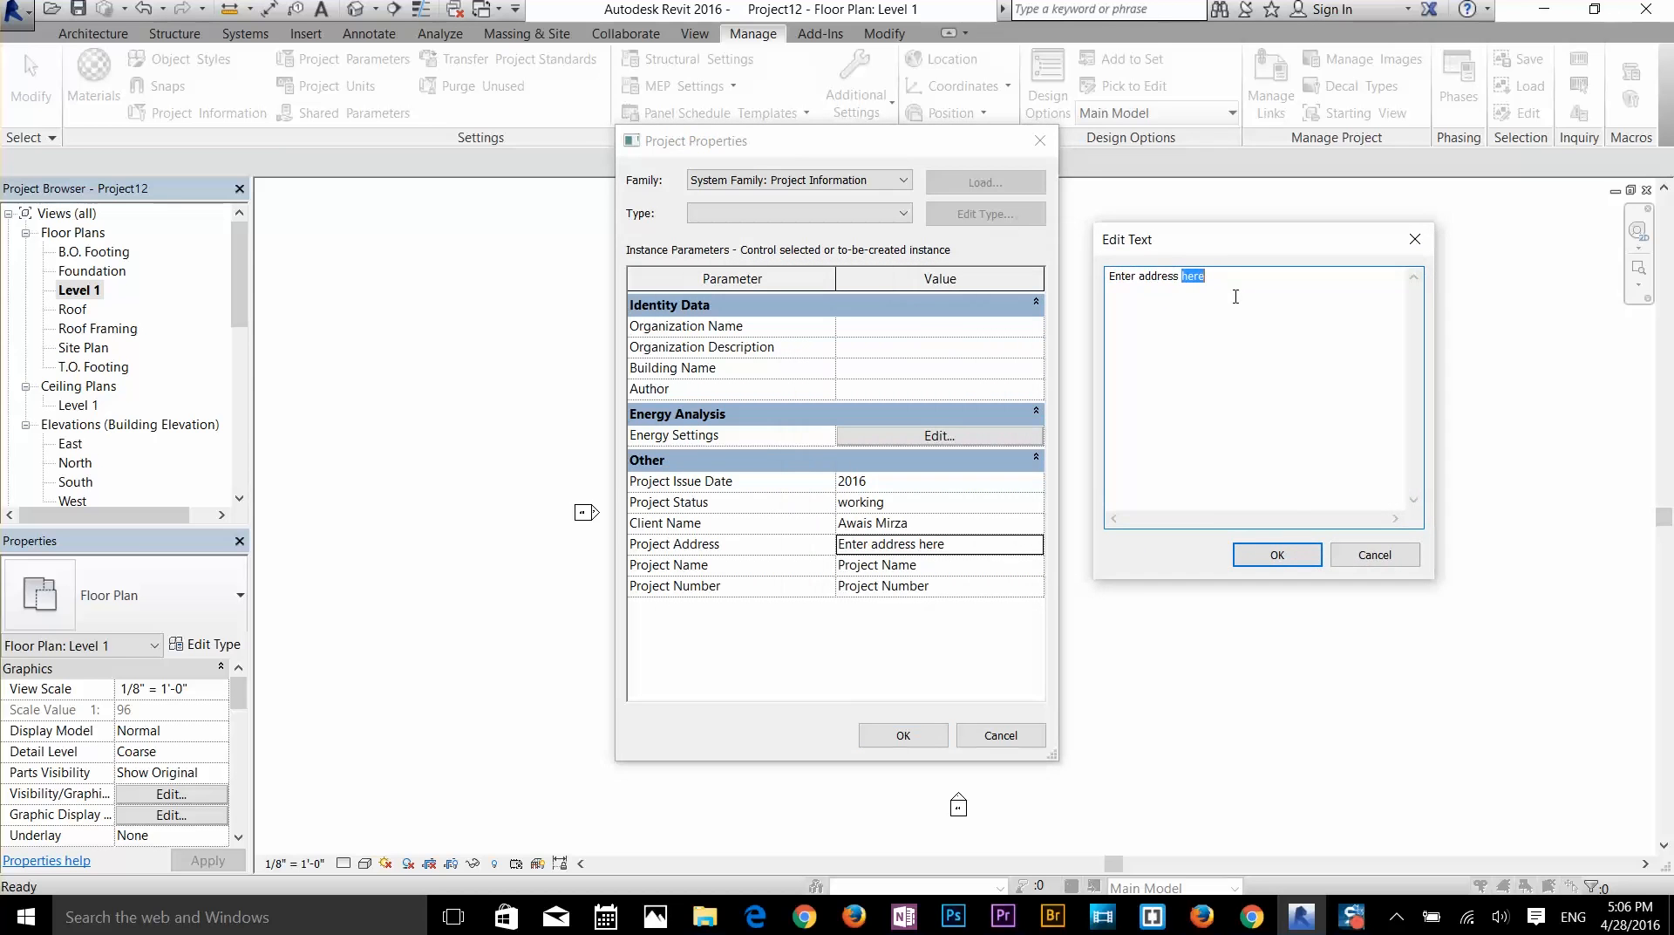
{"action": "left_click", "coordinate": [1305, 550]}
- Set the project name to house plan and the project number to 20146
{"action": "left_click", "coordinate": [919, 565]}
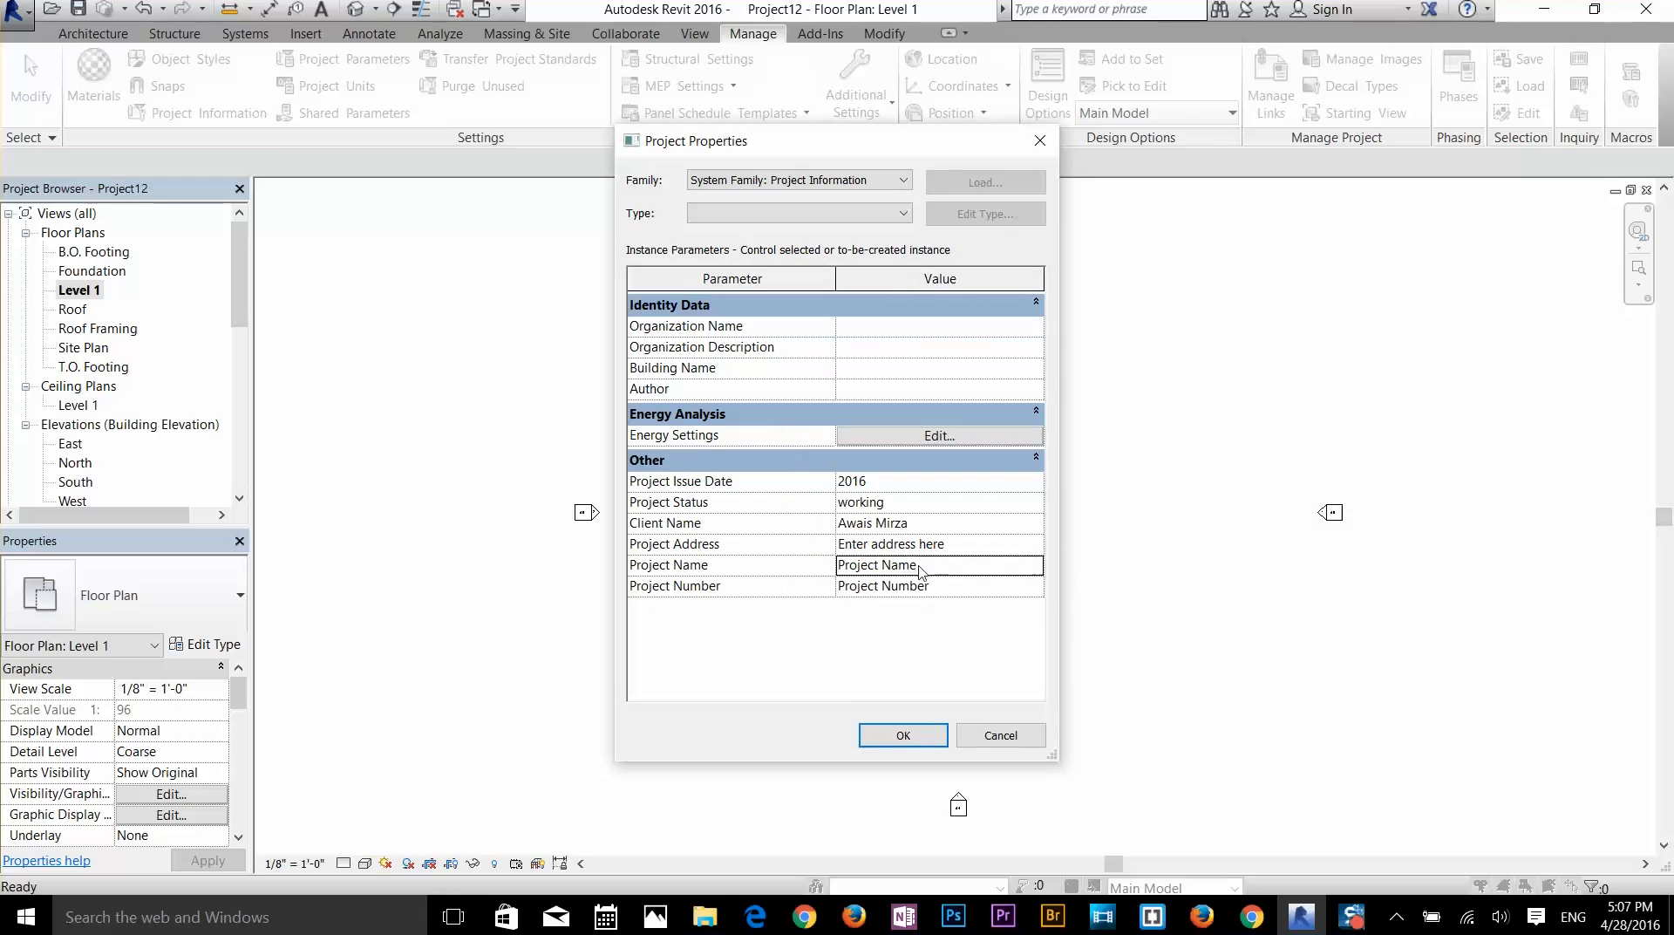
{"action": "left_click_drag", "start_coordinate": [919, 565], "coordinate": [805, 568]}
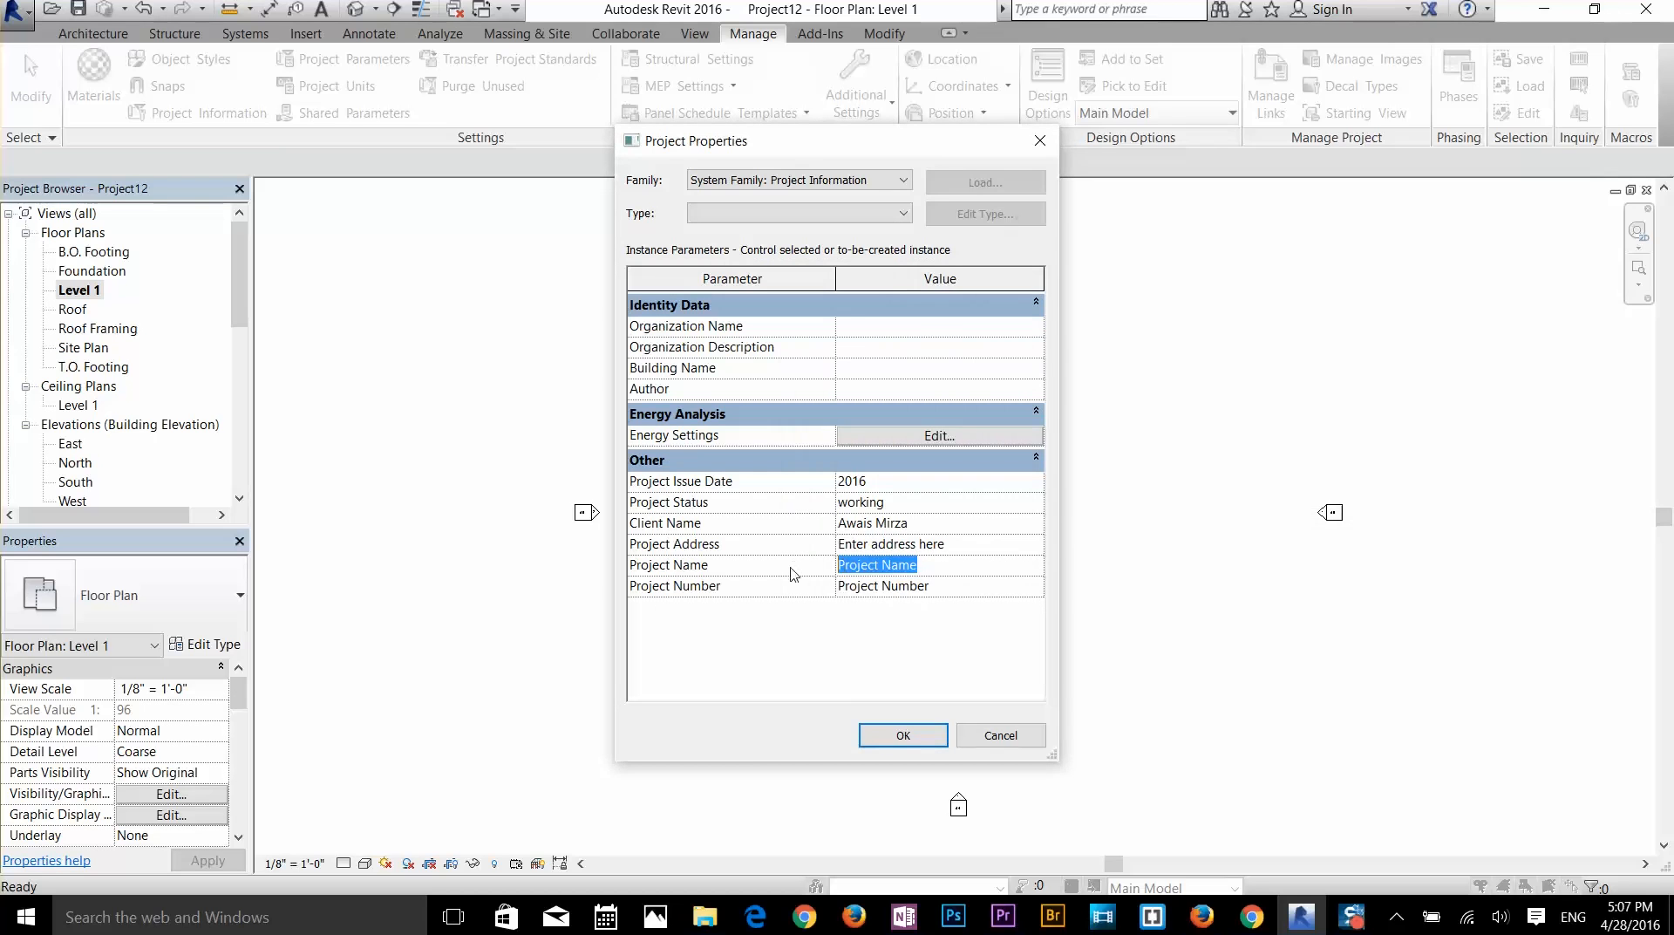
{"action": "type", "text": "house plan"}
{"action": "key", "text": "Tab"}
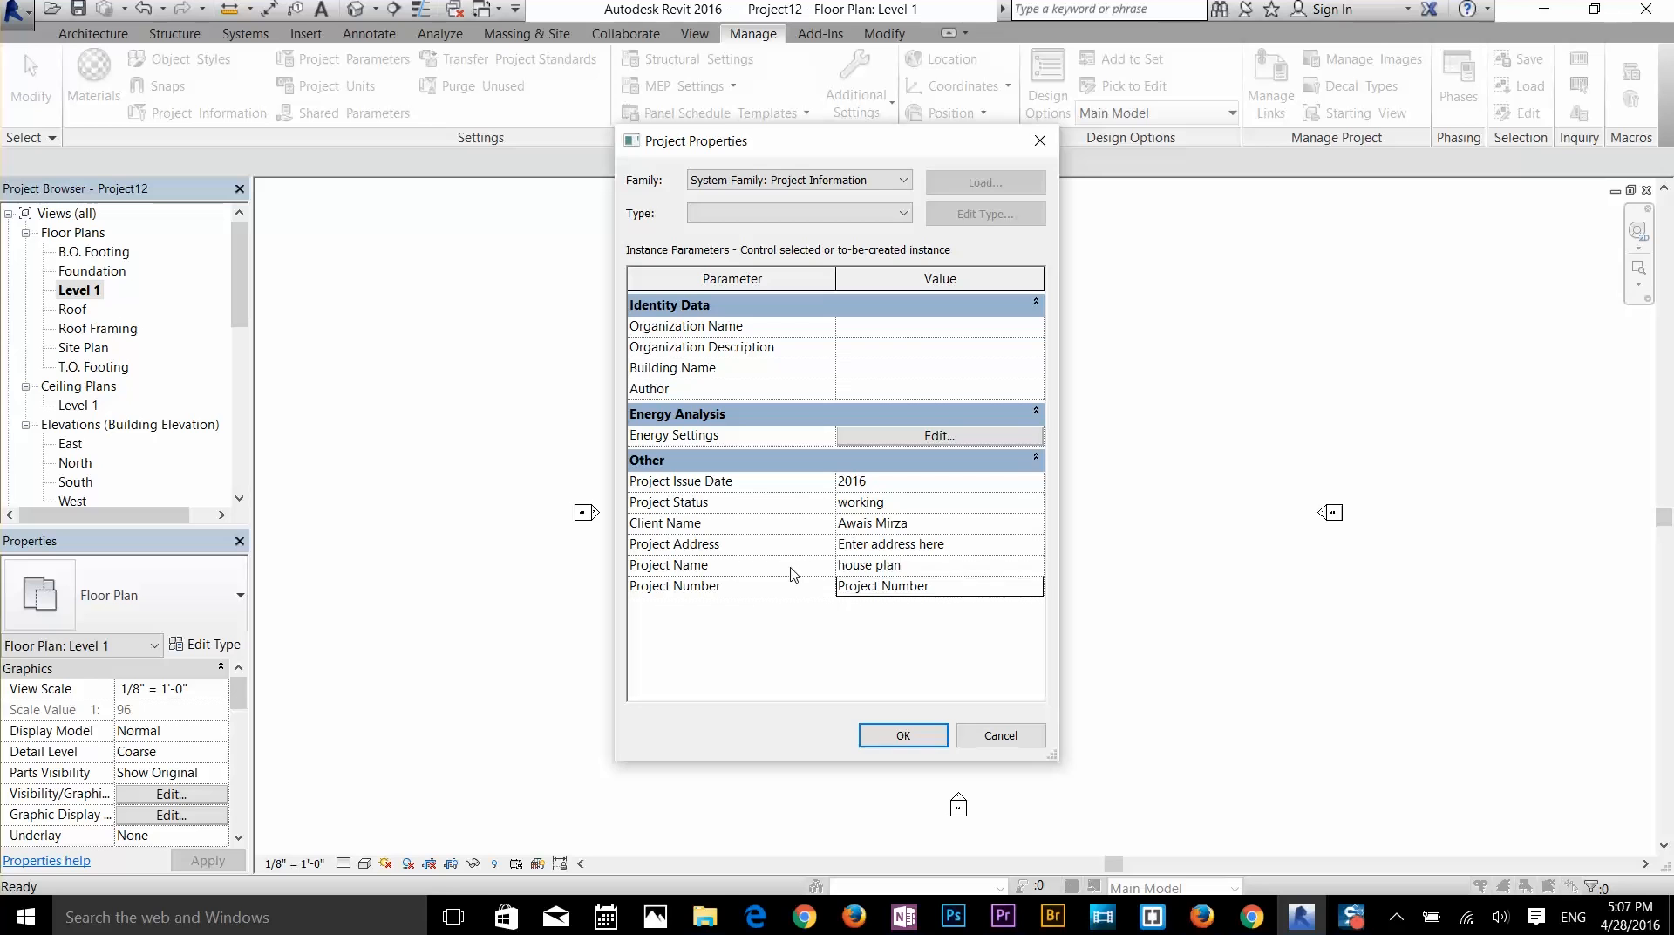
{"action": "type", "text": "20146"}
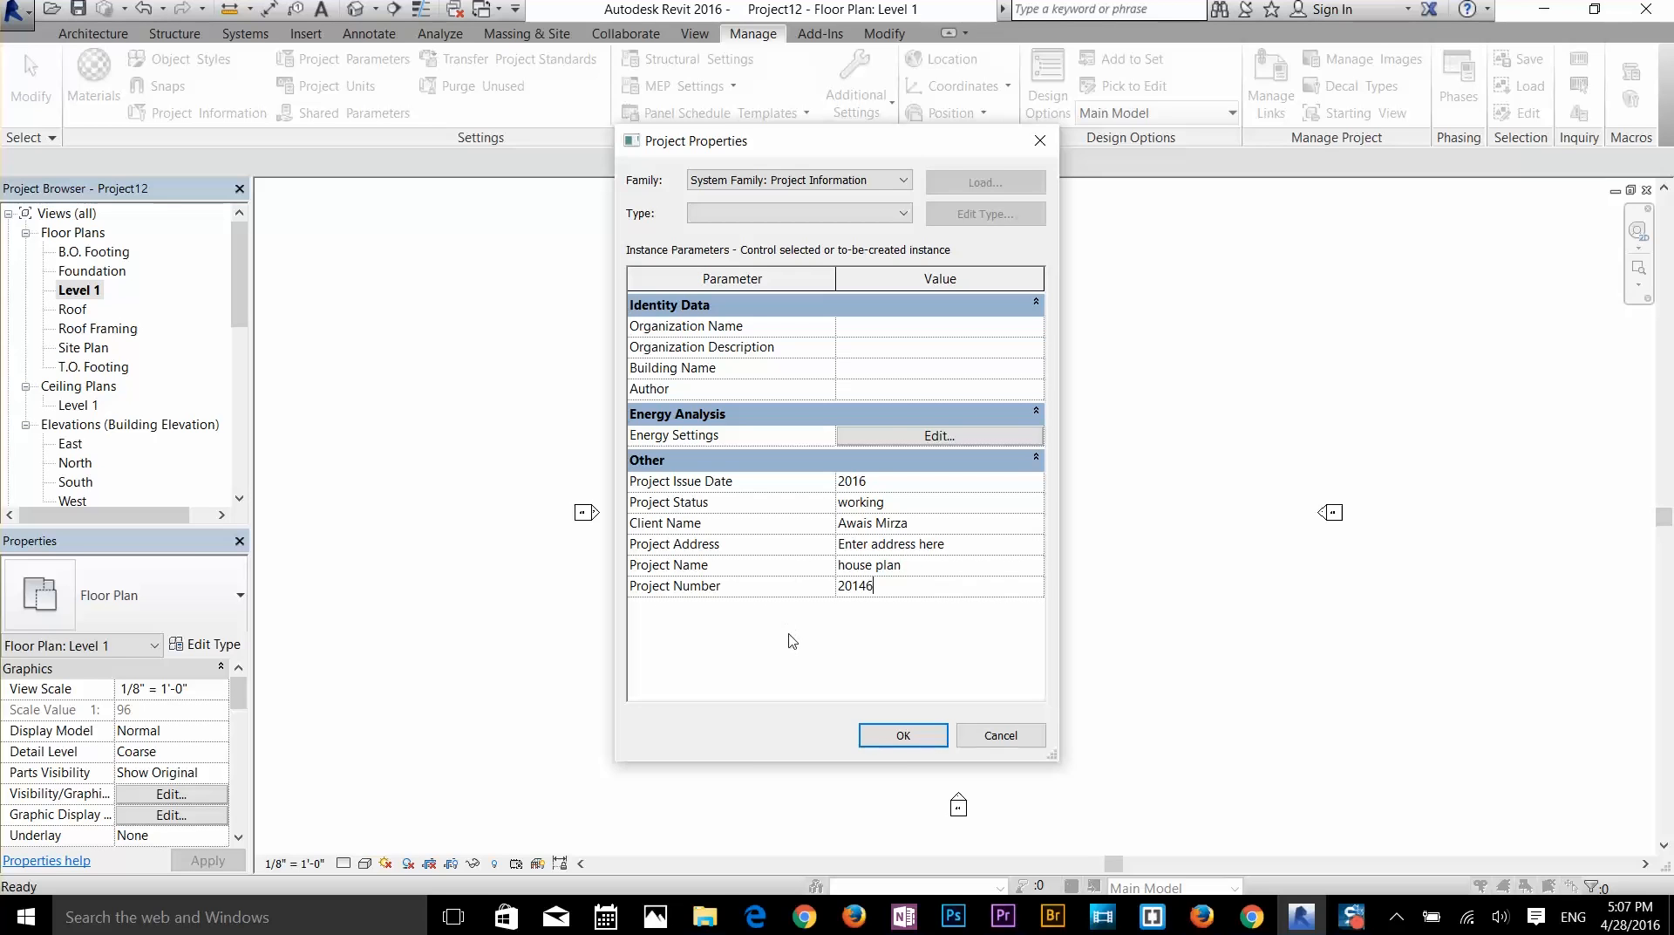
{"action": "left_click", "coordinate": [788, 636]}
- Enter the organization name, the building name House and the author's name, and apply the project information
{"action": "left_click", "coordinate": [867, 327]}
{"action": "type", "text": "Awais Mirza"}
{"action": "key", "text": "Tab"}
{"action": "key", "text": "Tab"}
{"action": "type", "text": "House"}
{"action": "key", "text": "Tab"}
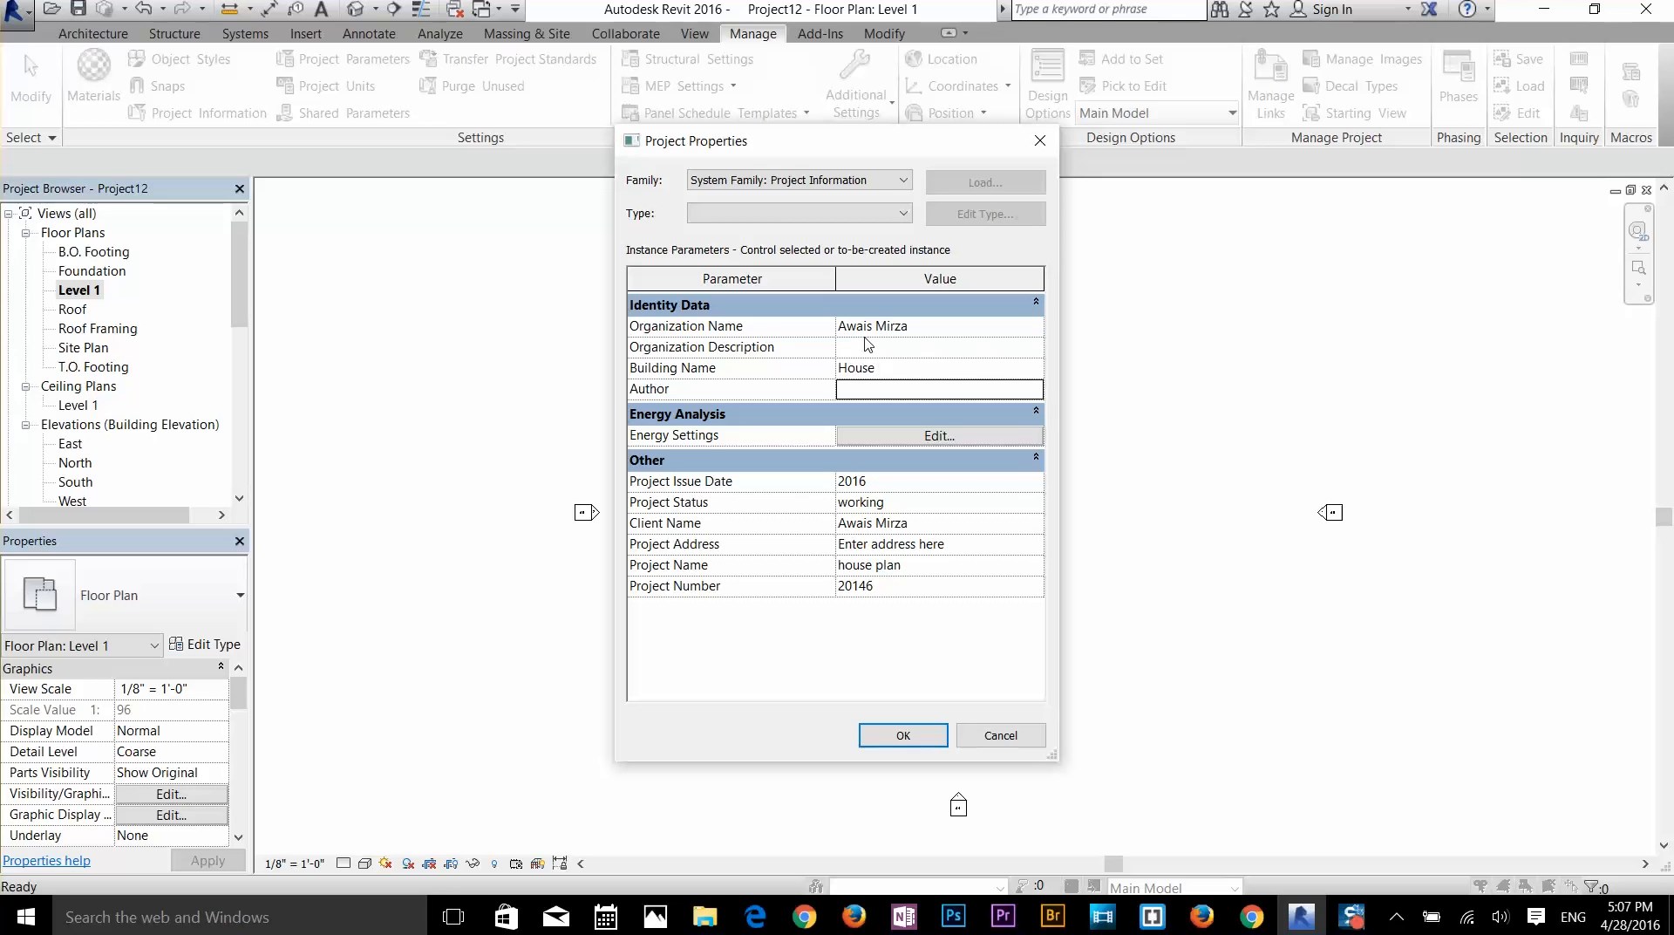
{"action": "type", "text": "Awais"}
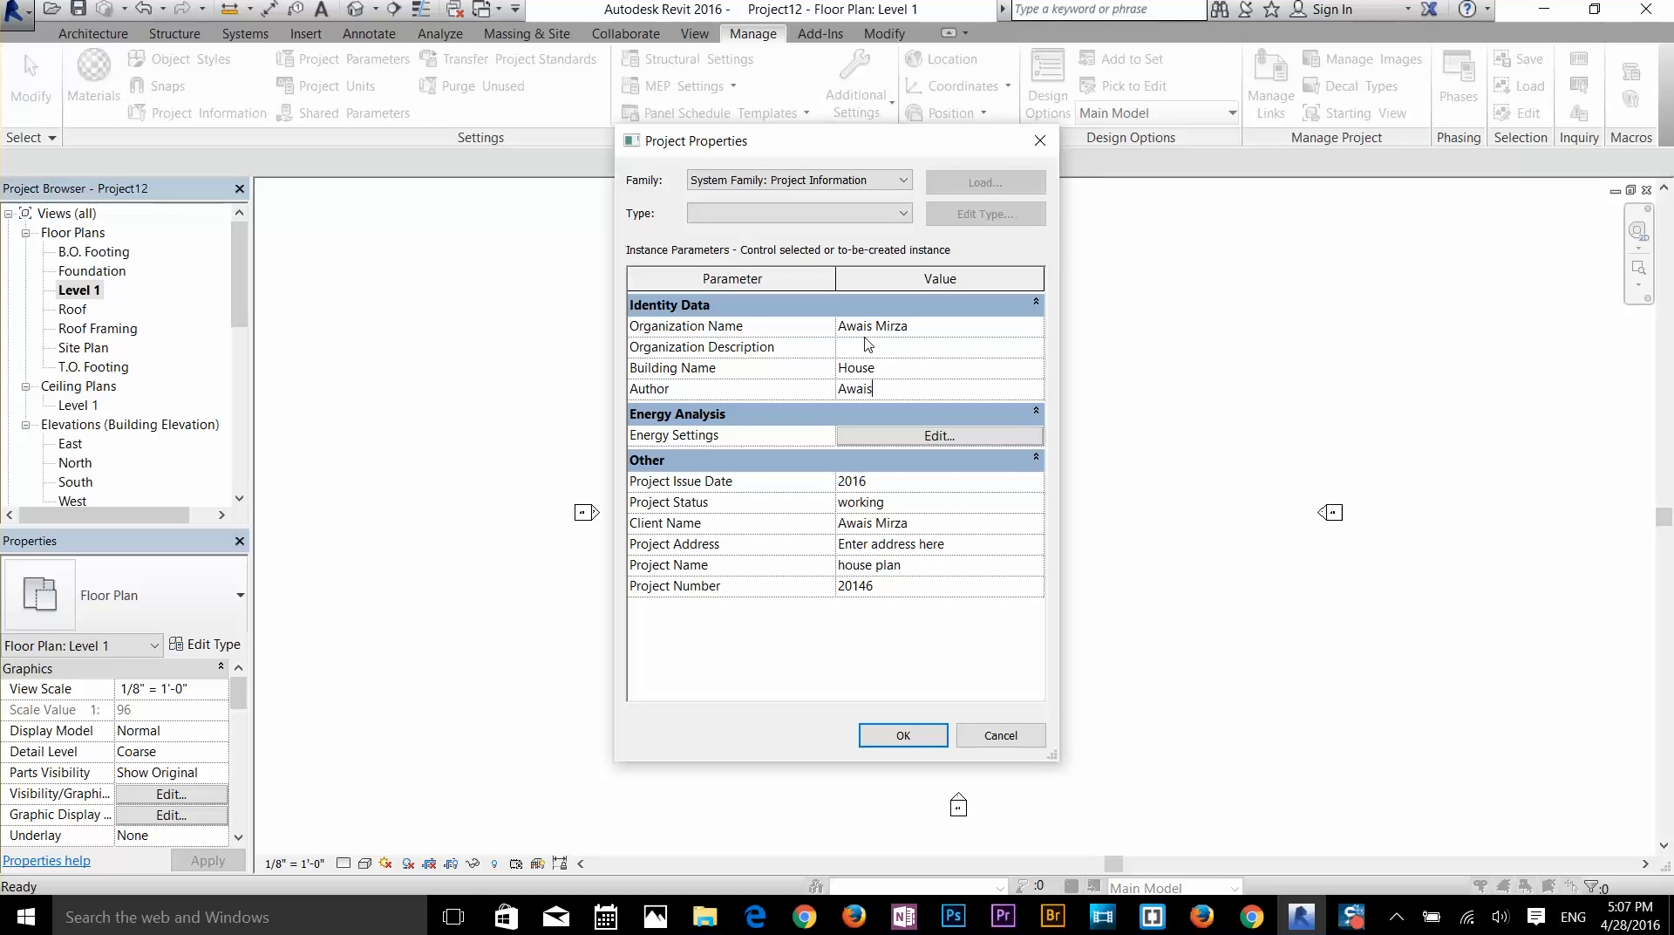
{"action": "left_click", "coordinate": [918, 734]}
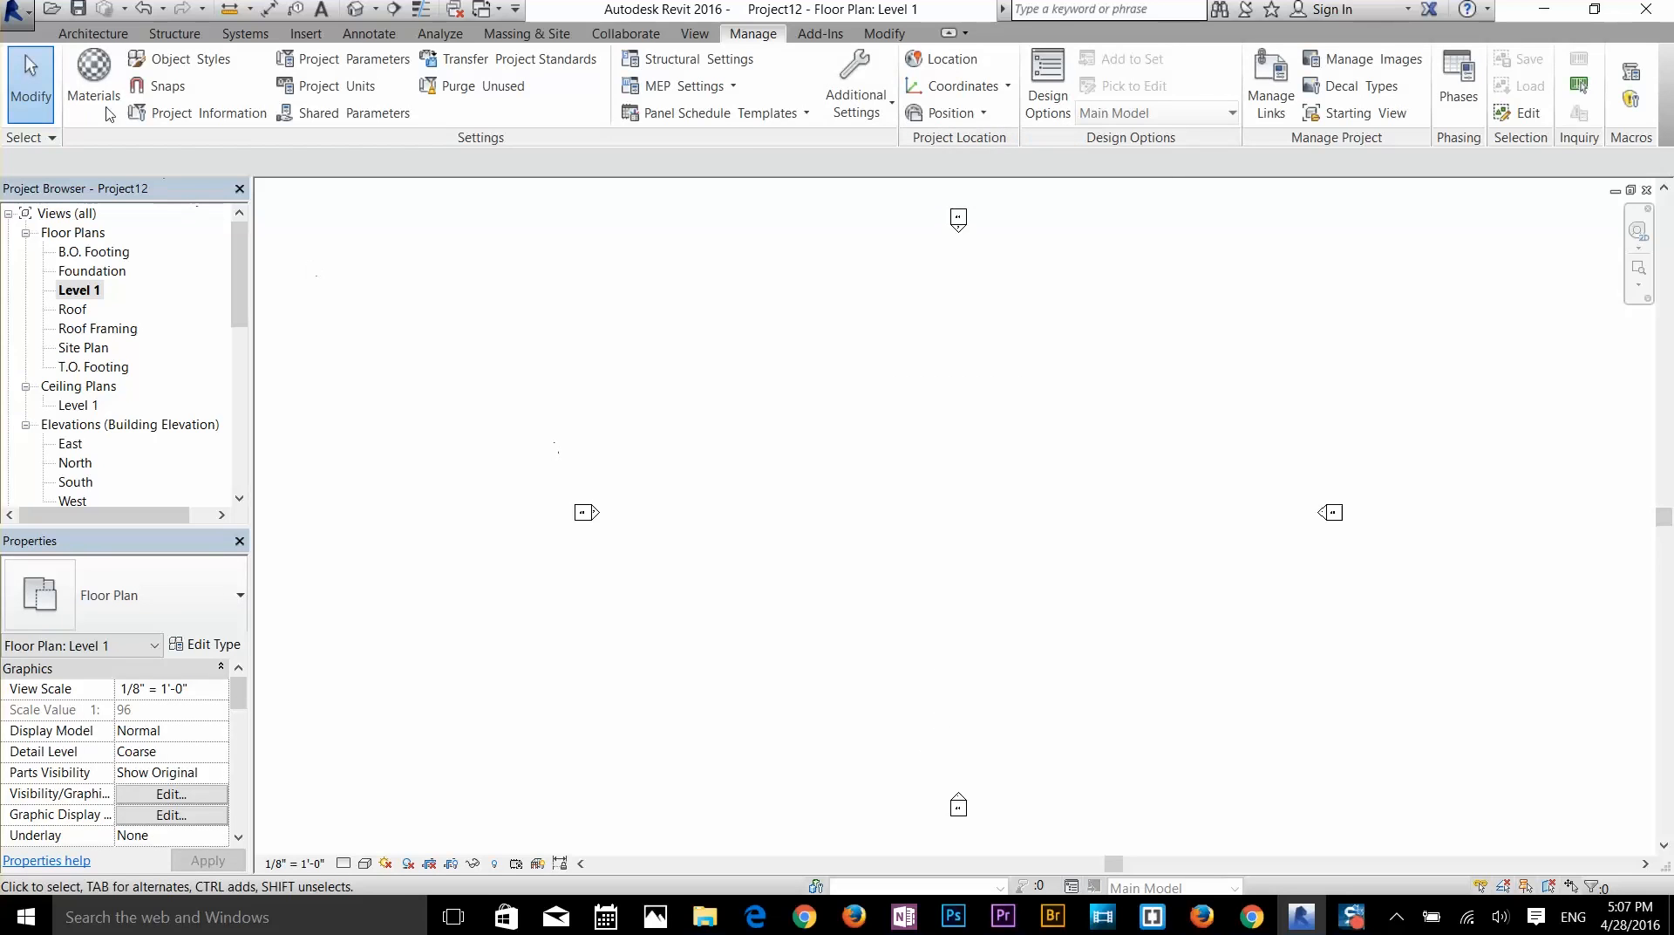
- Draw one horizontal Generic - 8" wall on Level 1 between the west and east elevation markers
{"action": "left_click", "coordinate": [93, 34]}
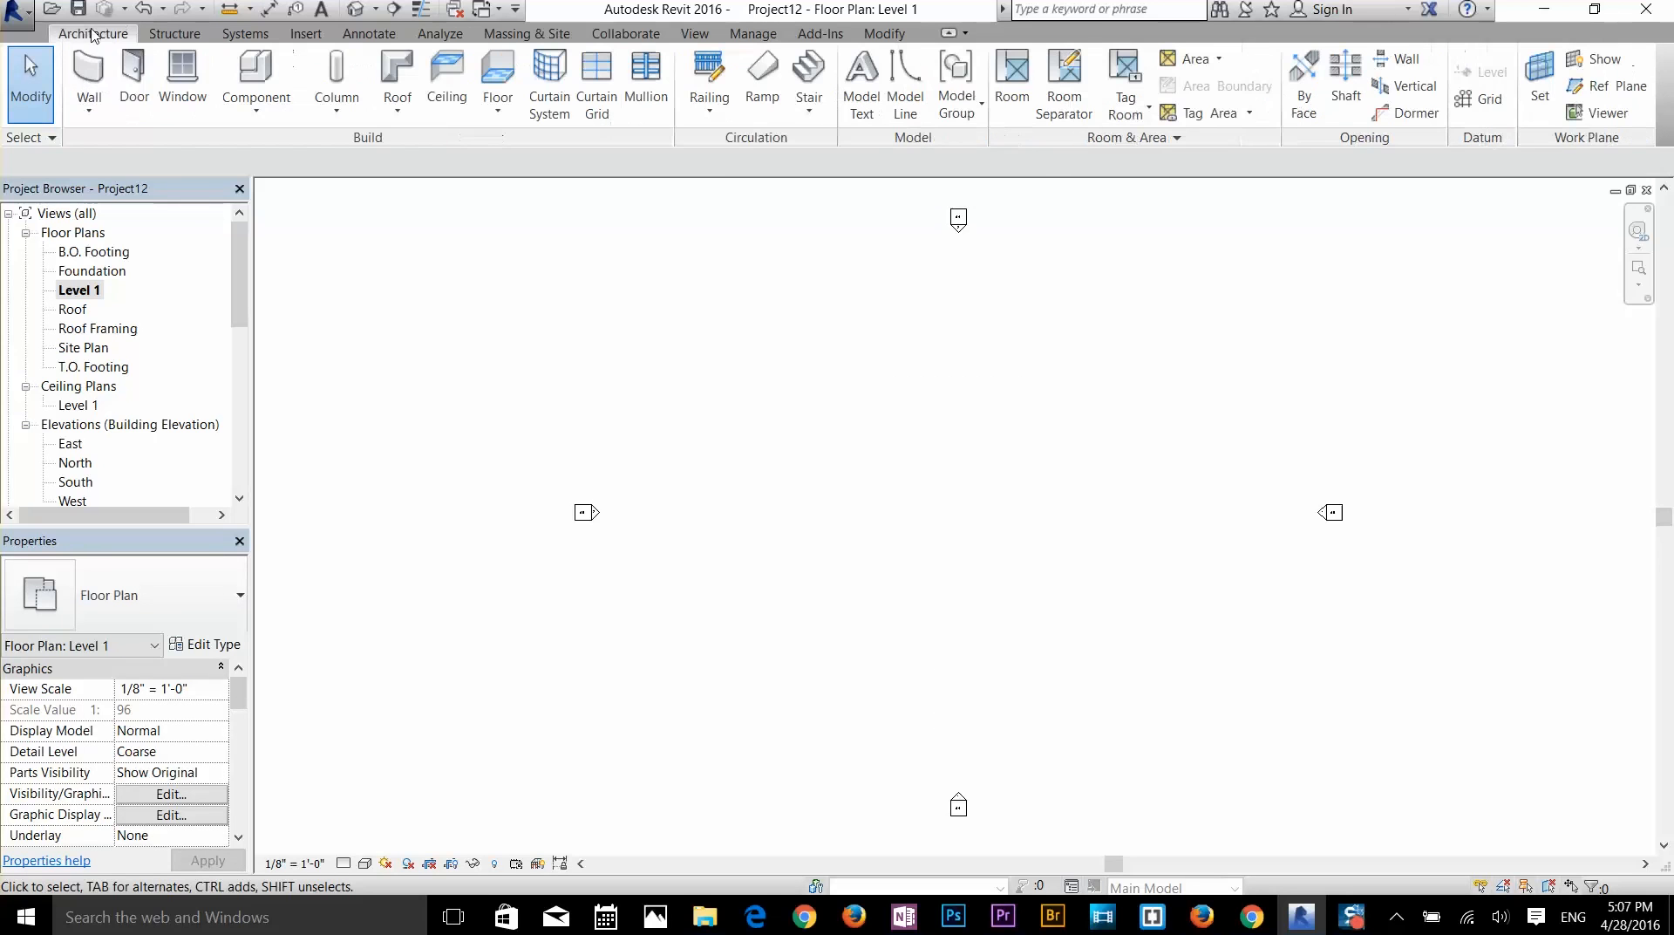
{"action": "left_click", "coordinate": [89, 83]}
{"action": "left_click", "coordinate": [711, 491]}
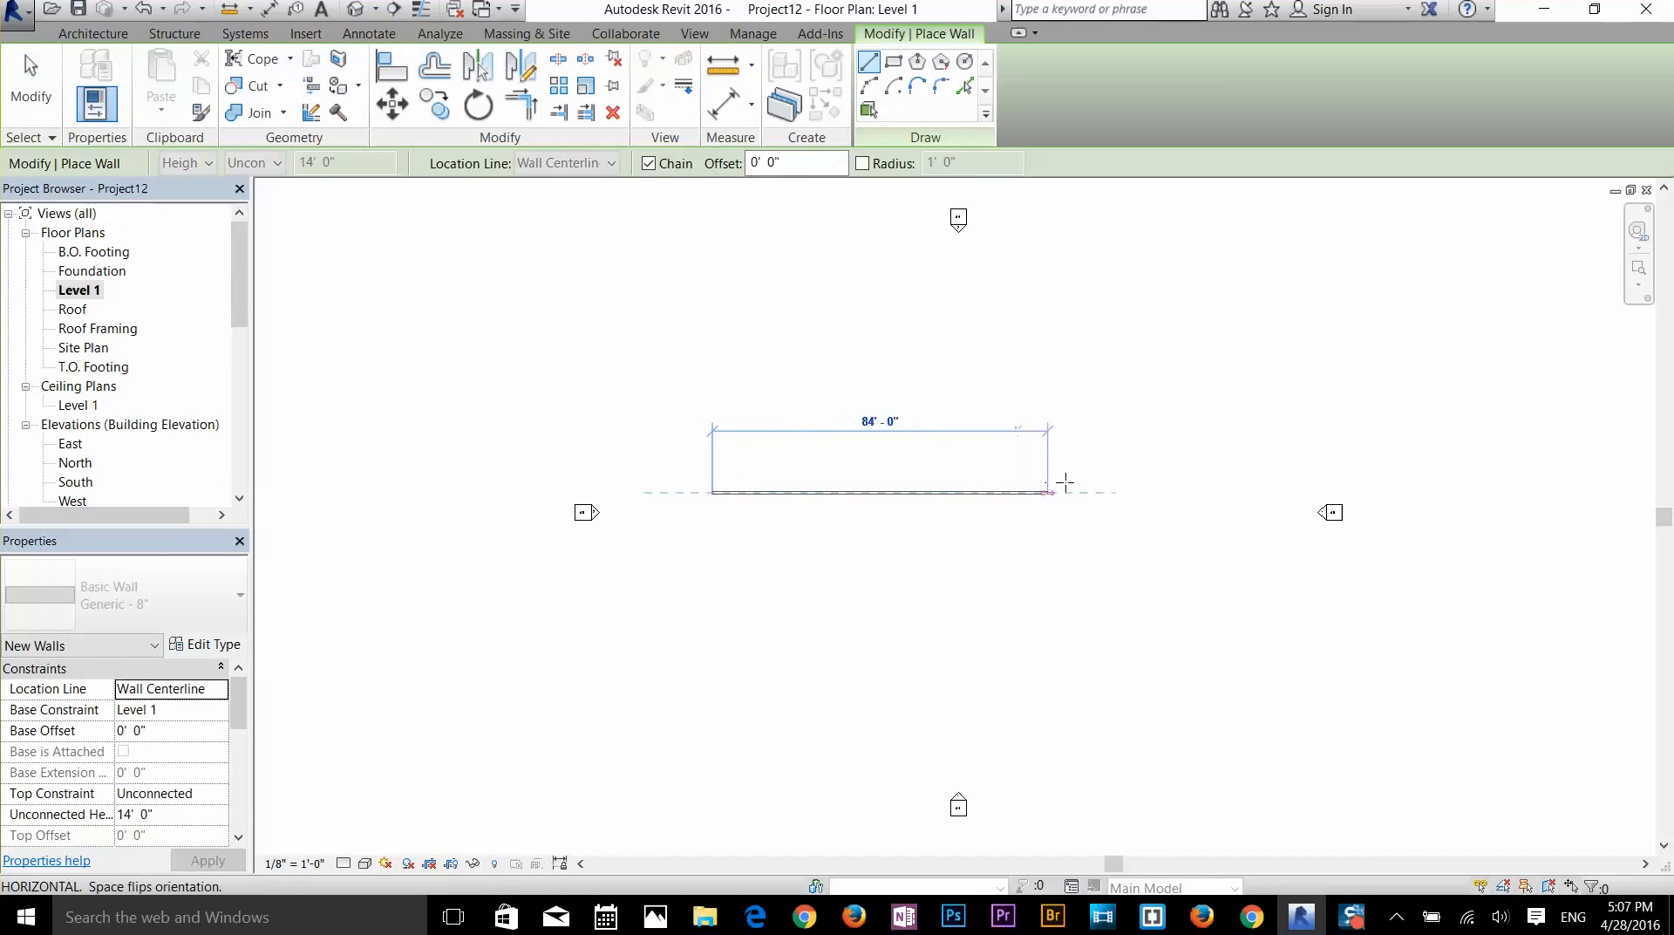
{"action": "left_click", "coordinate": [1140, 484]}
{"action": "right_click", "coordinate": [1111, 530]}
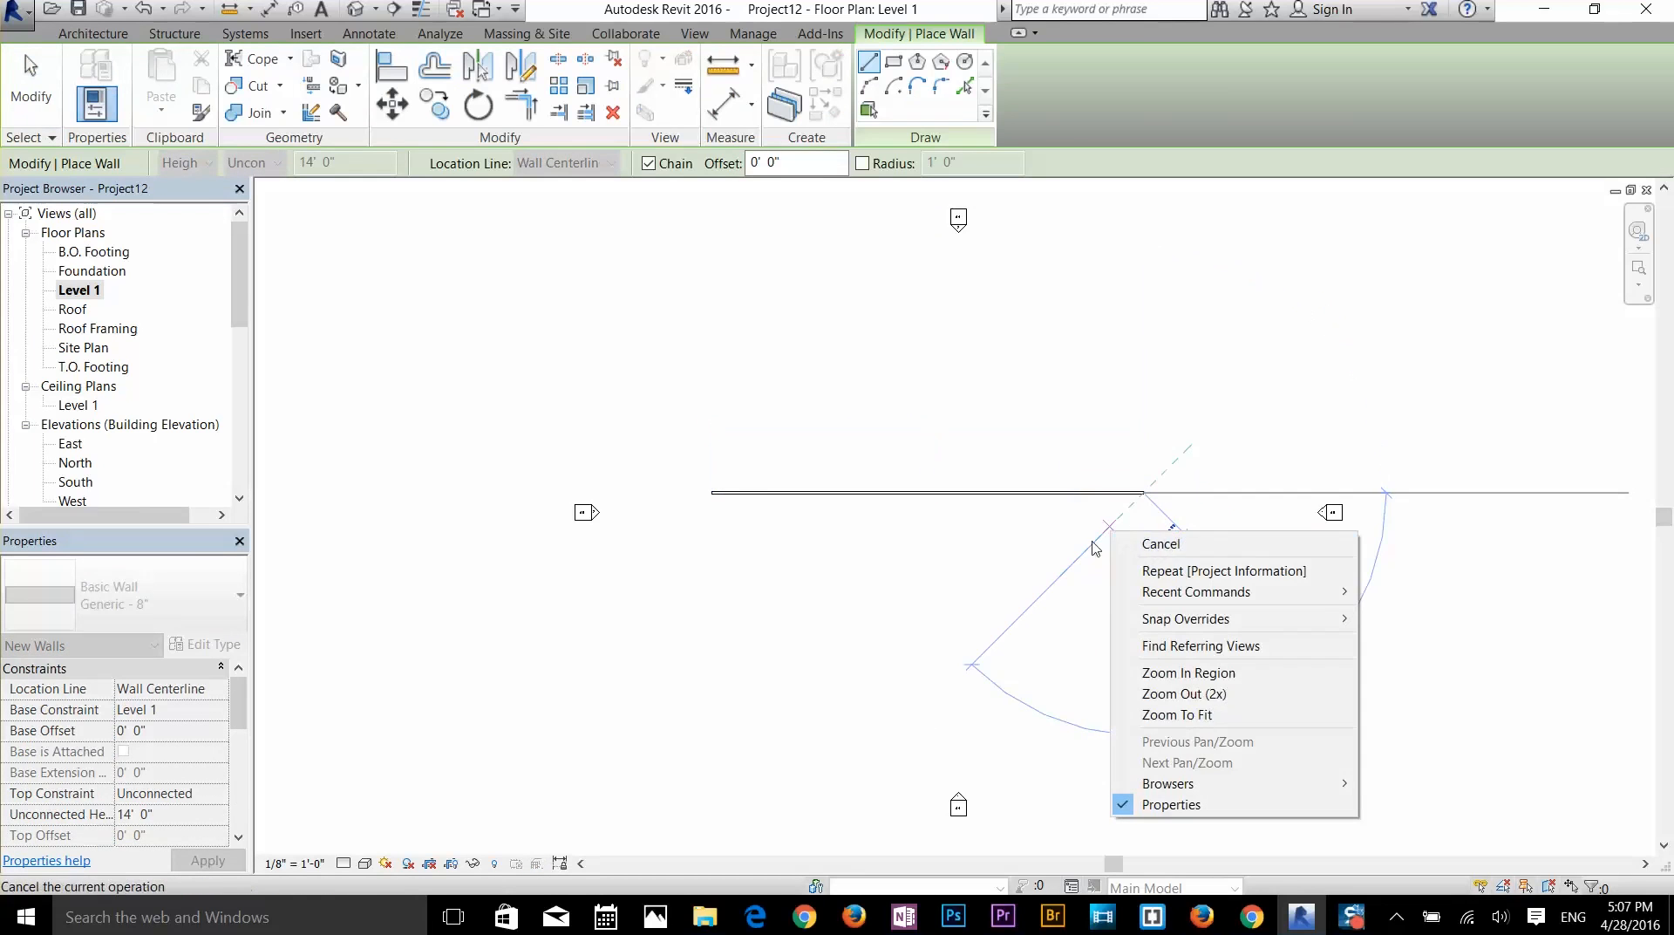
{"action": "left_click", "coordinate": [1151, 544]}
{"action": "key", "text": "Escape"}
- Open sheet A1 - First Floor and examine how its title block displays the project information
{"action": "scroll", "coordinate": [225, 374], "scroll_direction": "down", "scroll_amount": 4}
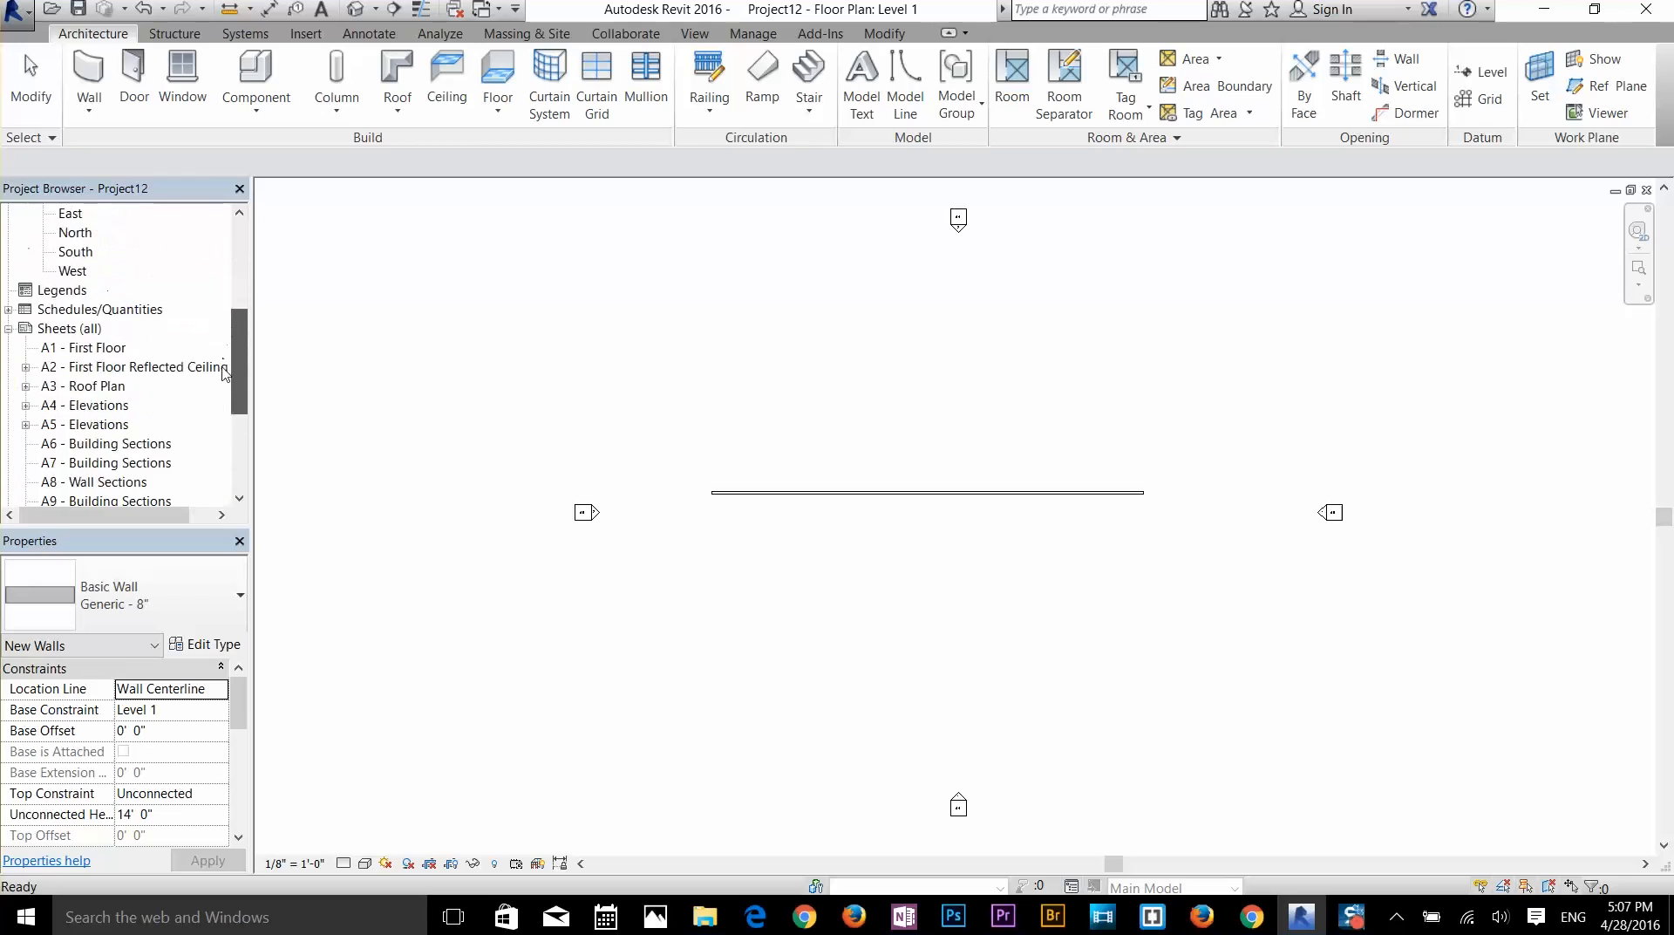
{"action": "scroll", "coordinate": [225, 374], "scroll_direction": "down", "scroll_amount": 3}
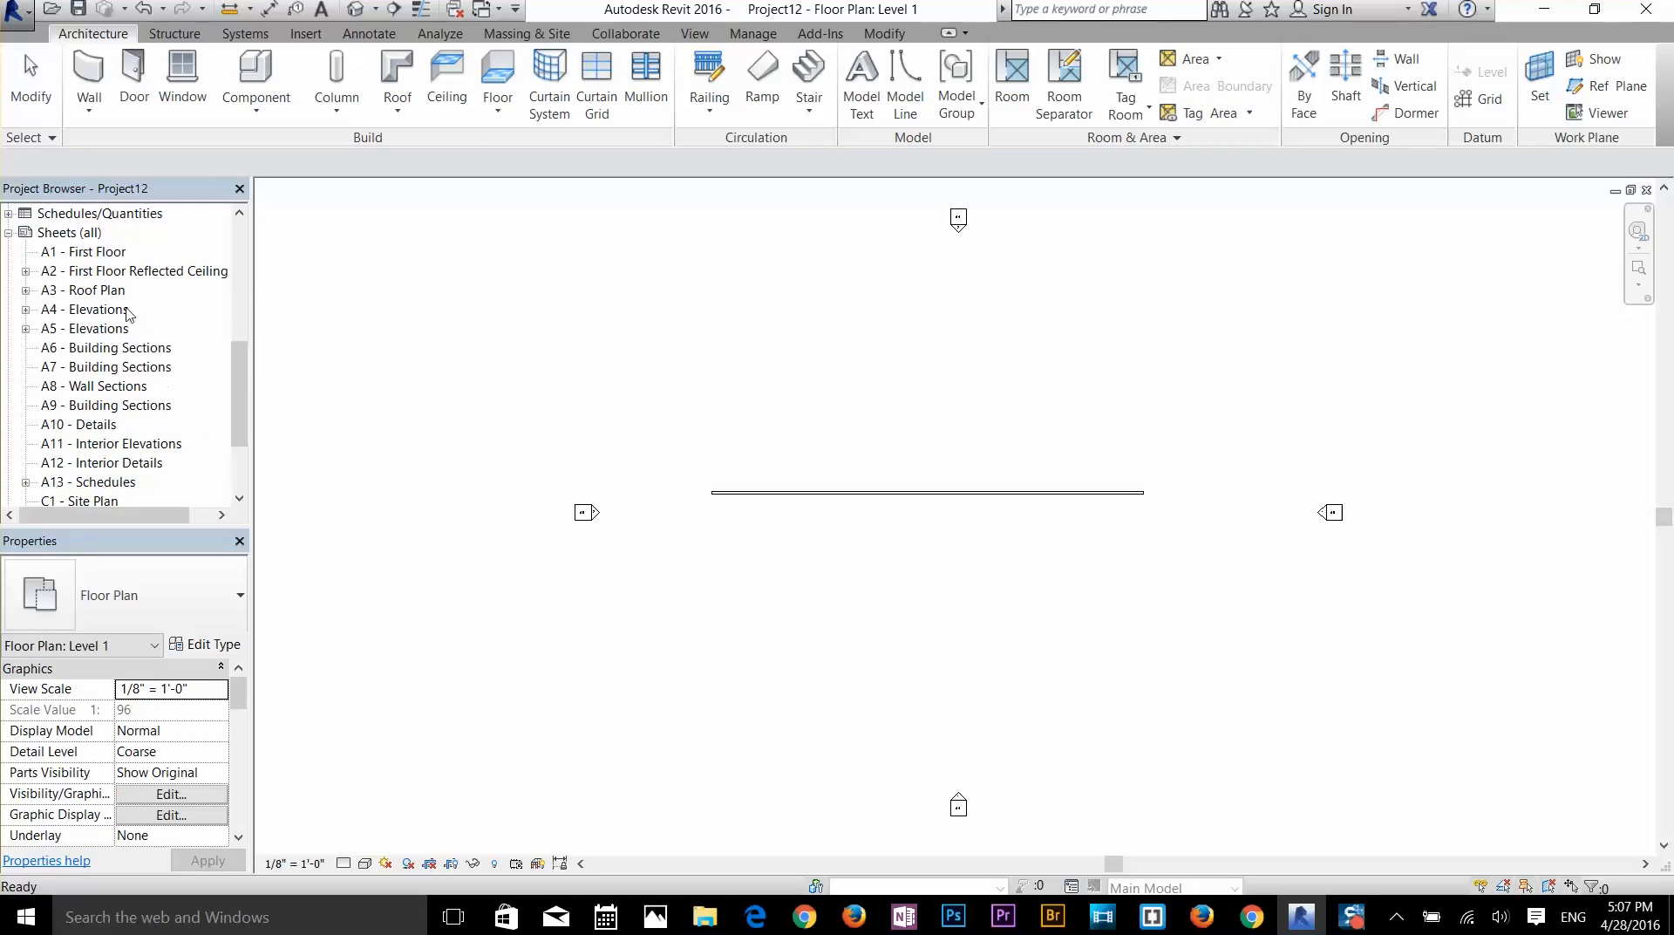
{"action": "double_click", "coordinate": [94, 252]}
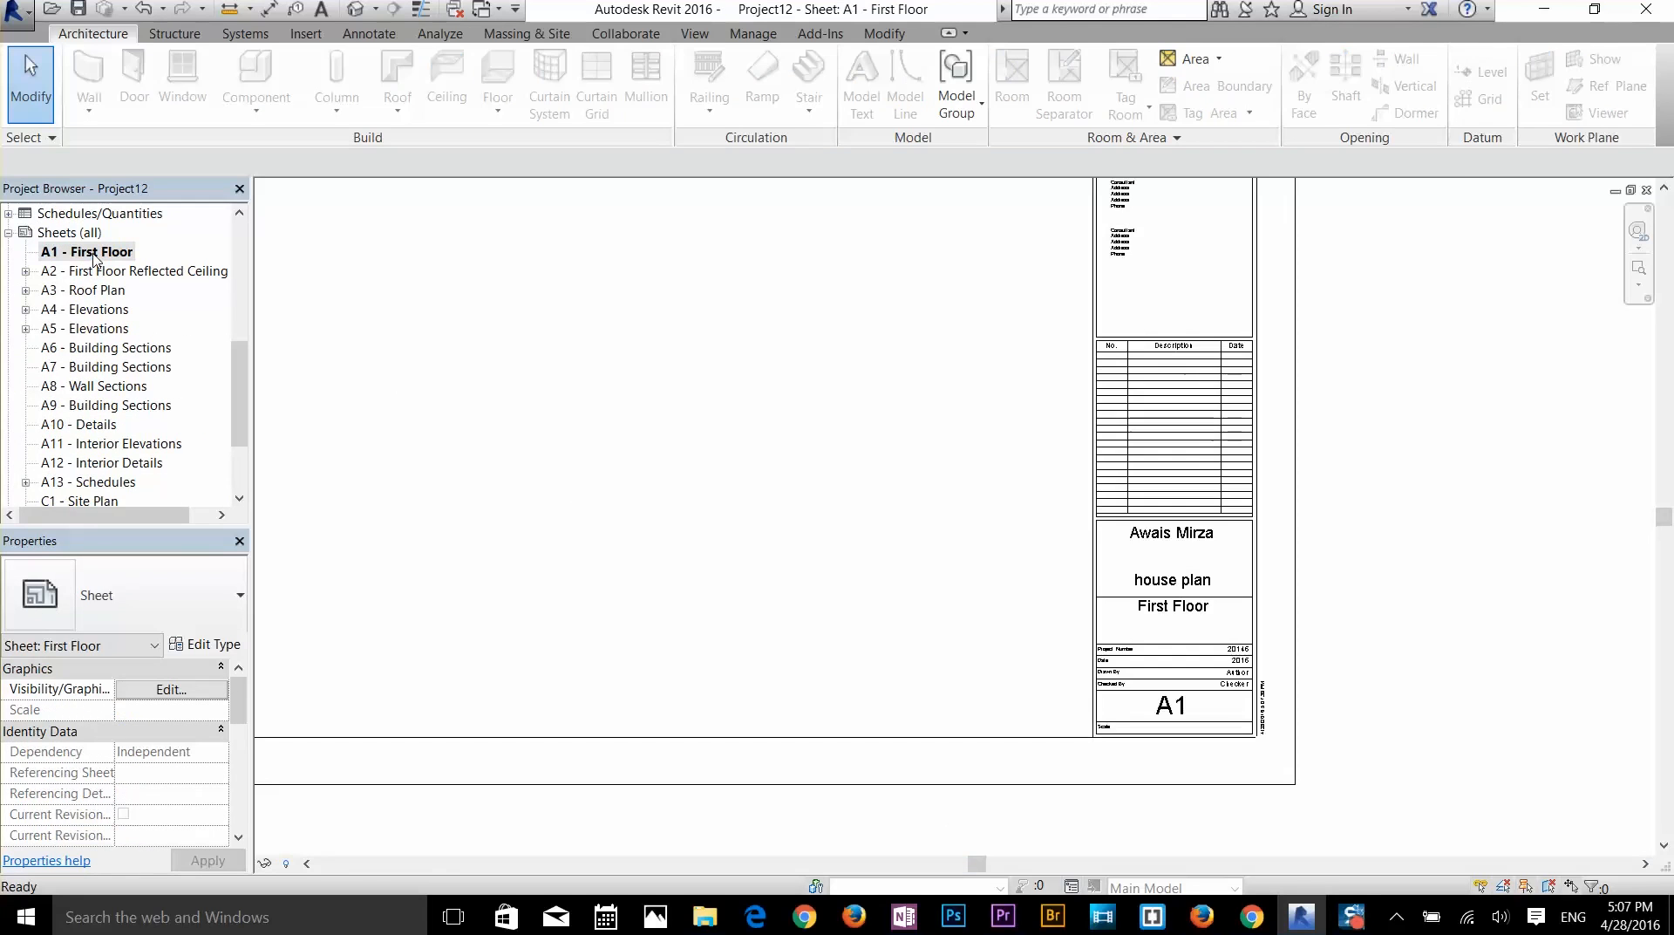
{"action": "scroll", "coordinate": [1342, 635], "scroll_direction": "up", "scroll_amount": 3}
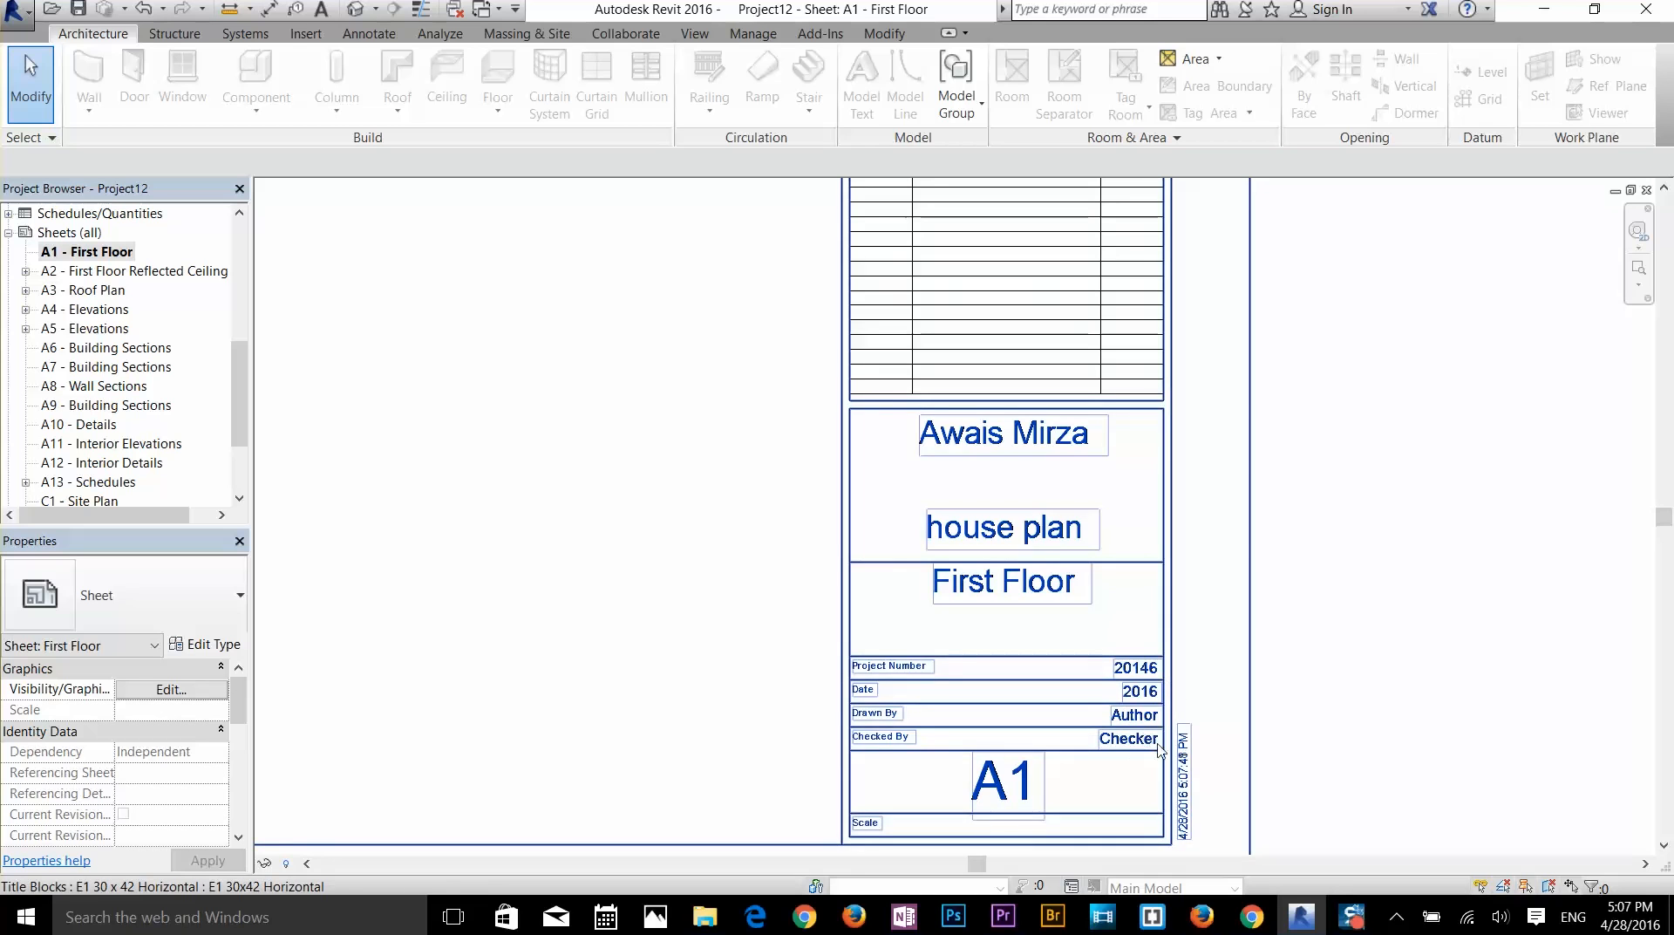
{"action": "scroll", "coordinate": [1160, 750], "scroll_direction": "down", "scroll_amount": 5}
{"action": "scroll", "coordinate": [1052, 472], "scroll_direction": "up", "scroll_amount": 4}
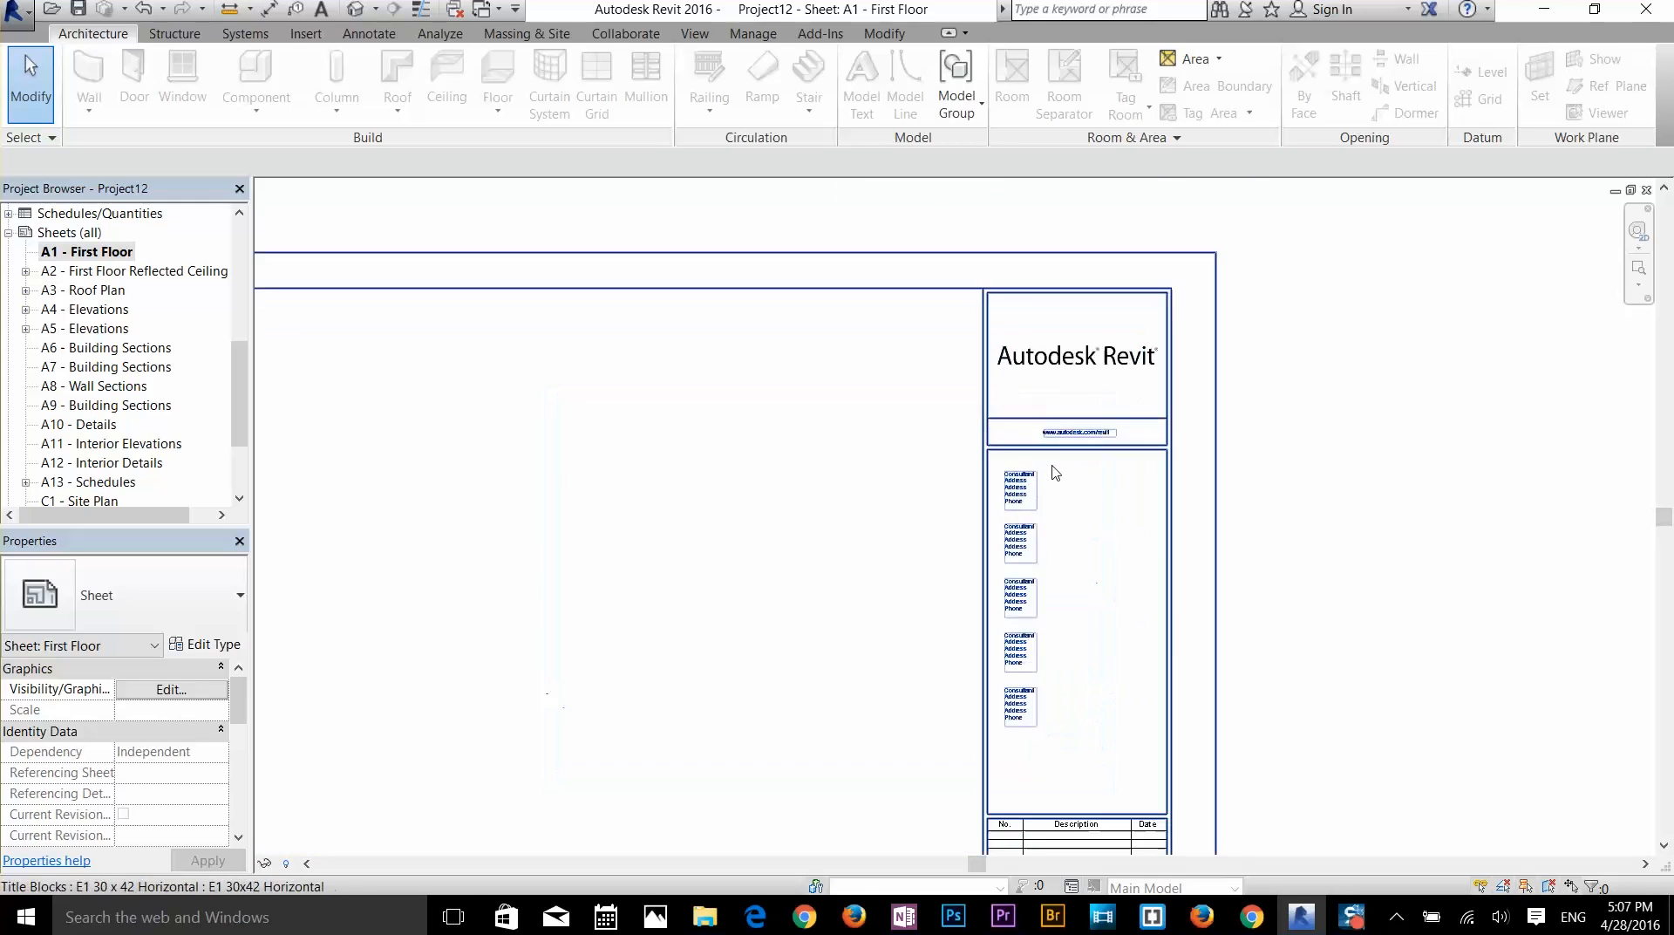
{"action": "scroll", "coordinate": [1042, 537], "scroll_direction": "up", "scroll_amount": 4}
{"action": "scroll", "coordinate": [1042, 536], "scroll_direction": "down", "scroll_amount": 5}
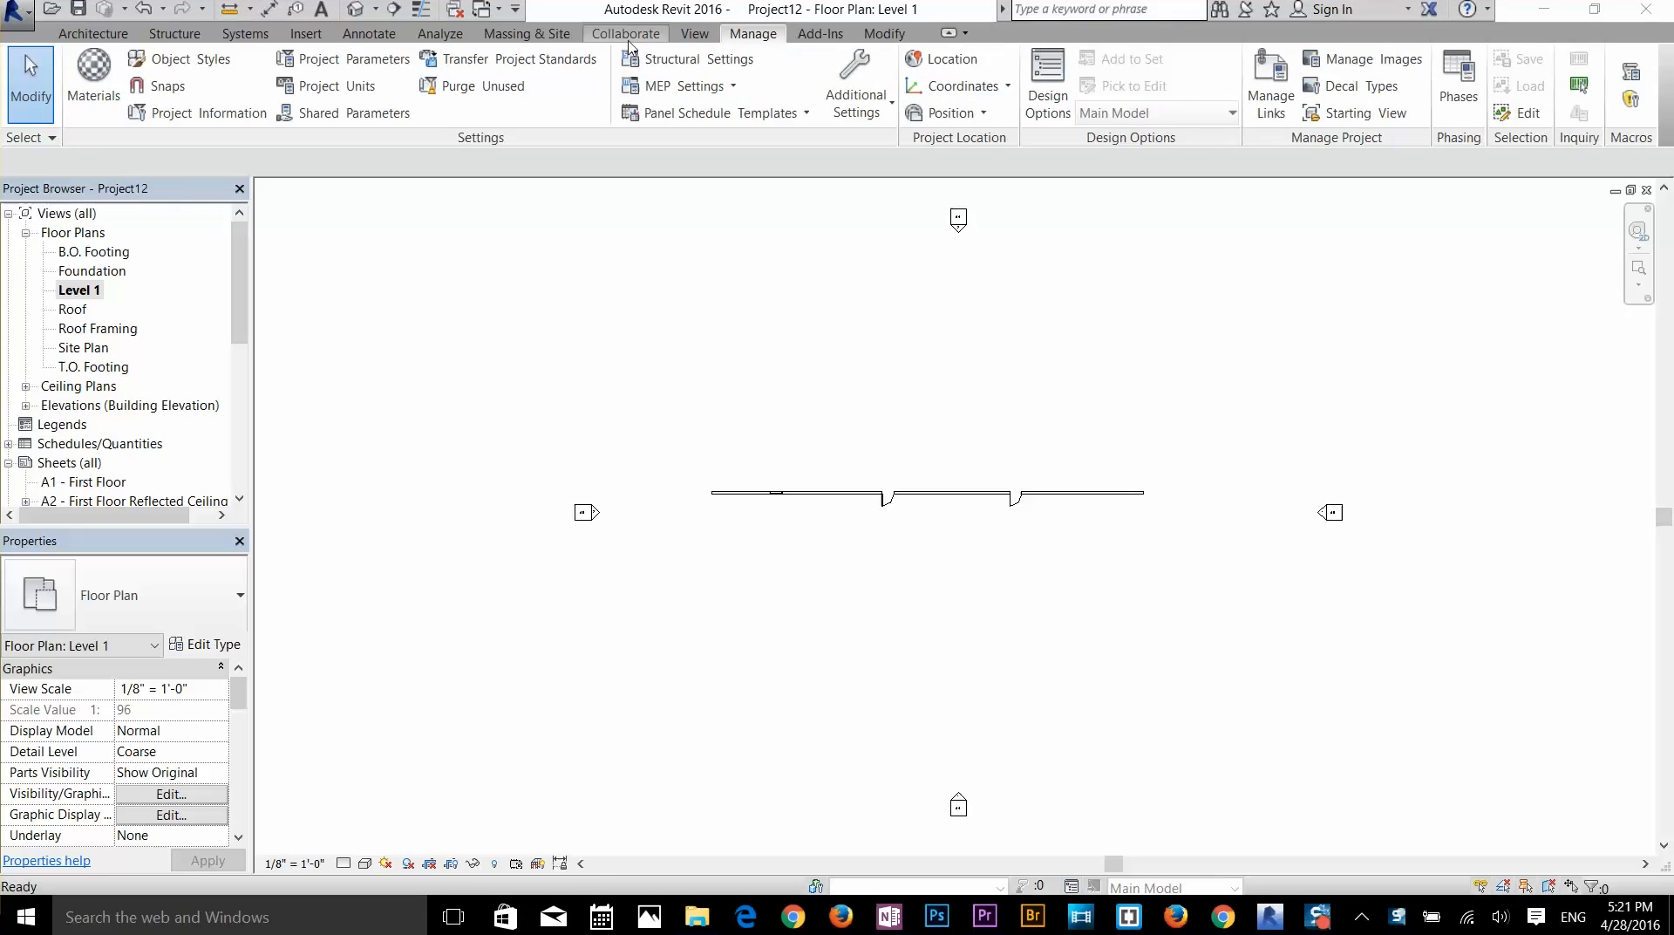
- Open the project location settings and examine the area around the project marker on the internet map
{"action": "left_click", "coordinate": [968, 62]}
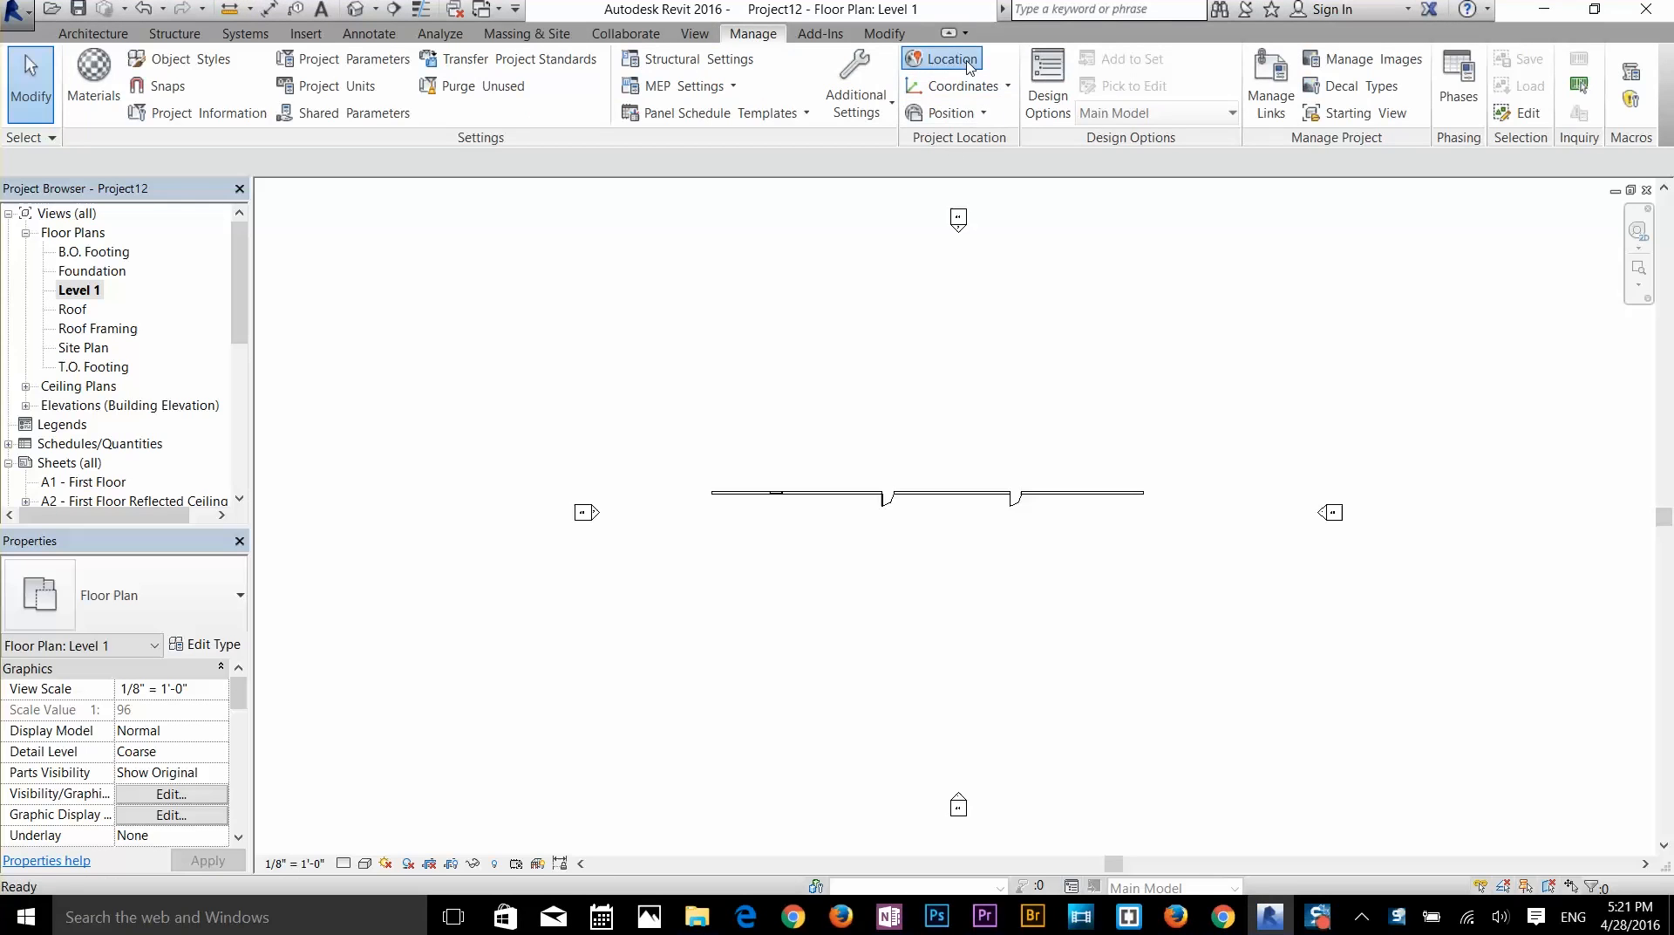
{"action": "left_click_drag", "start_coordinate": [871, 277], "coordinate": [764, 148]}
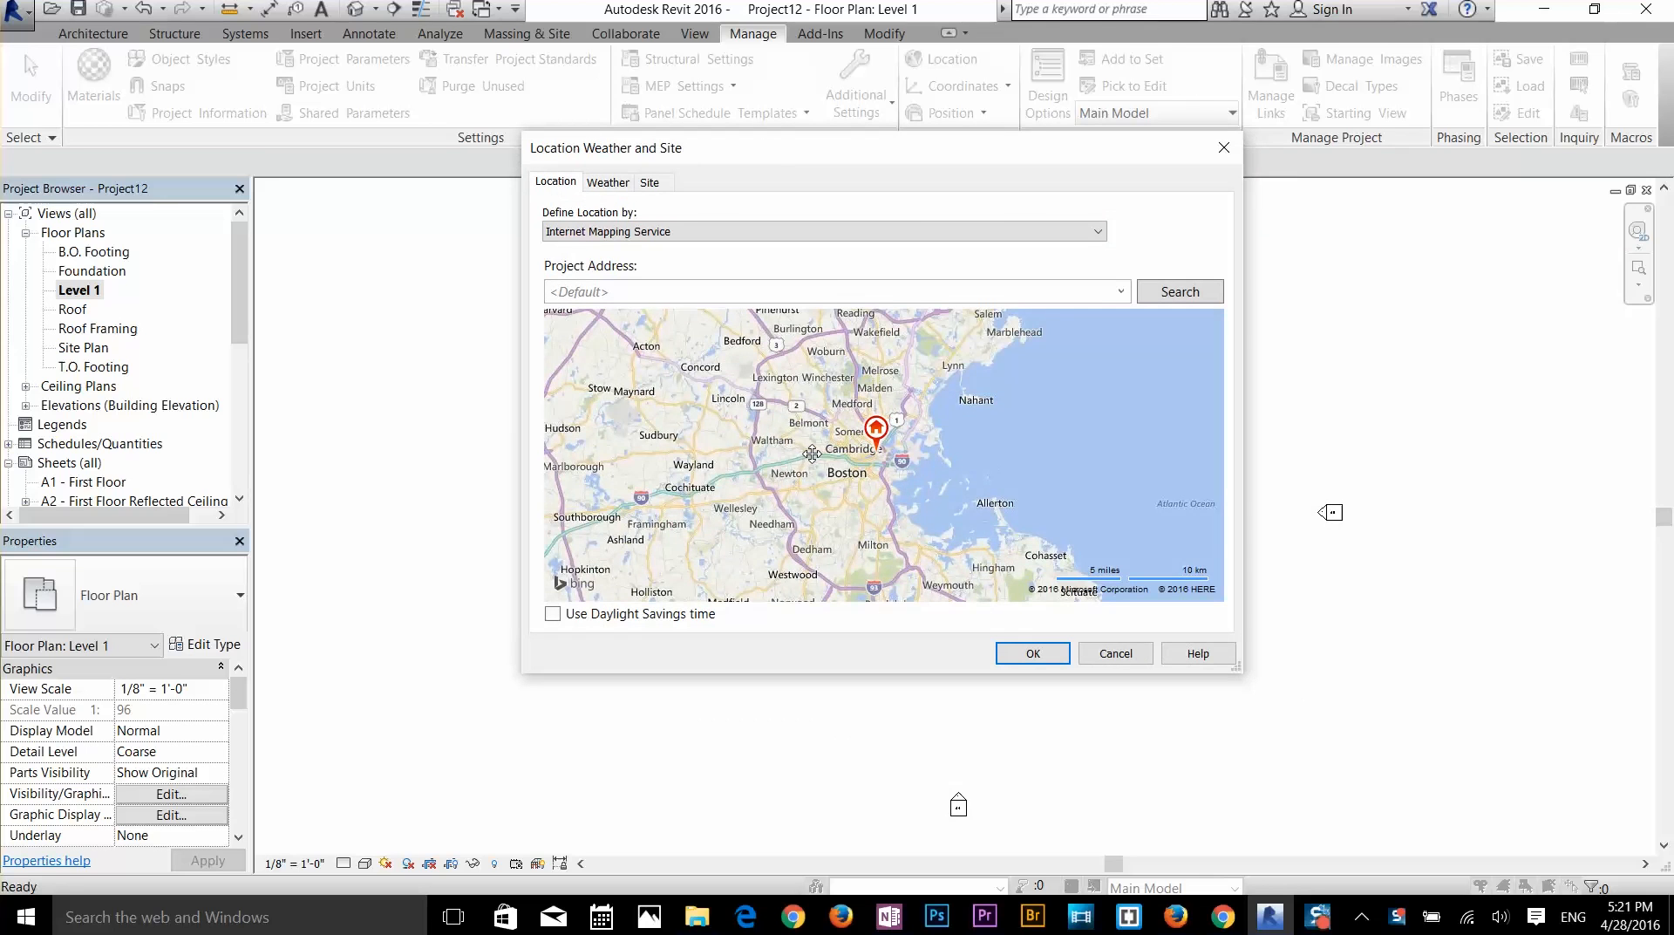
{"action": "left_click_drag", "start_coordinate": [811, 454], "coordinate": [906, 448]}
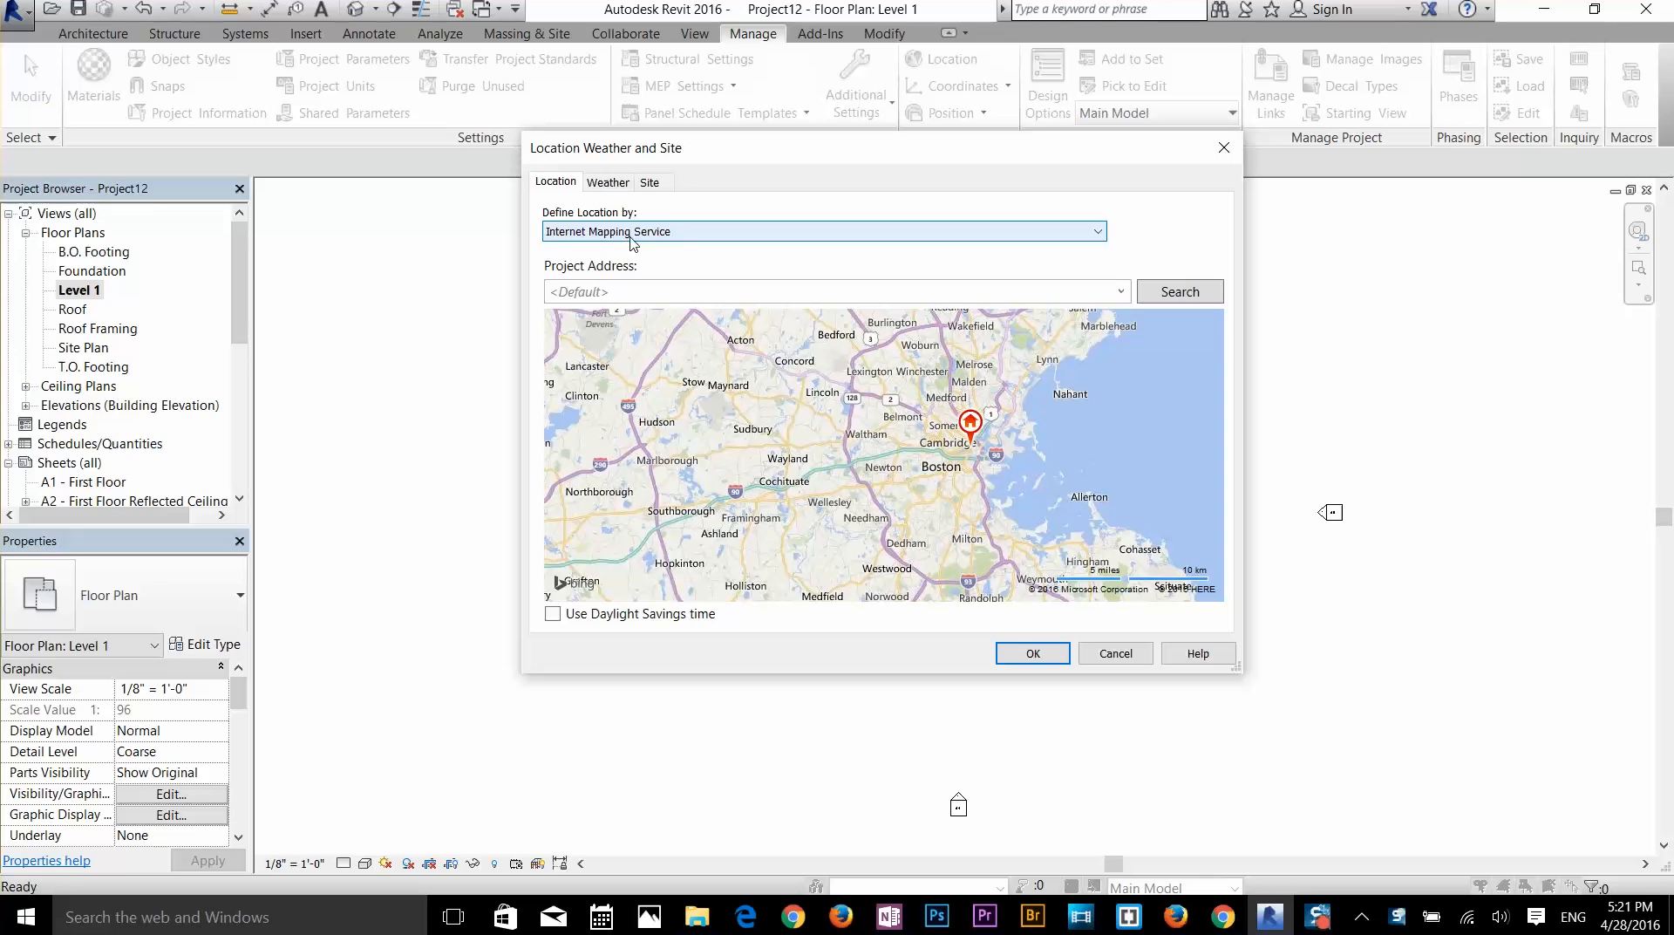
{"action": "left_click_drag", "start_coordinate": [920, 502], "coordinate": [910, 408]}
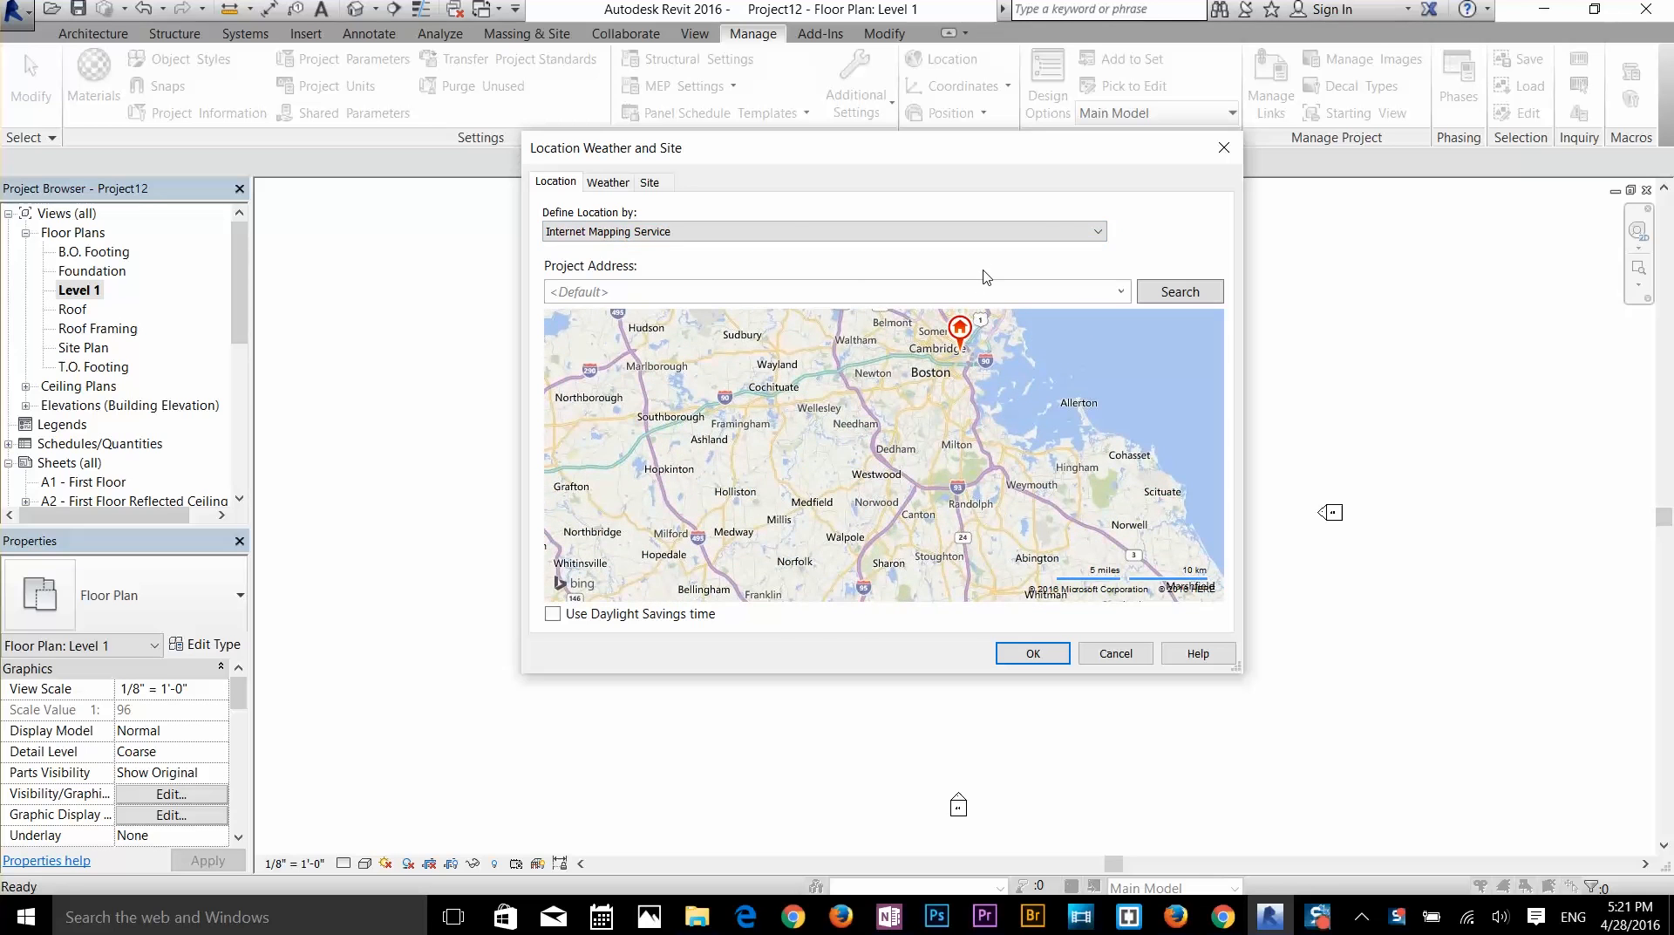
{"action": "left_click_drag", "start_coordinate": [906, 163], "coordinate": [878, 222]}
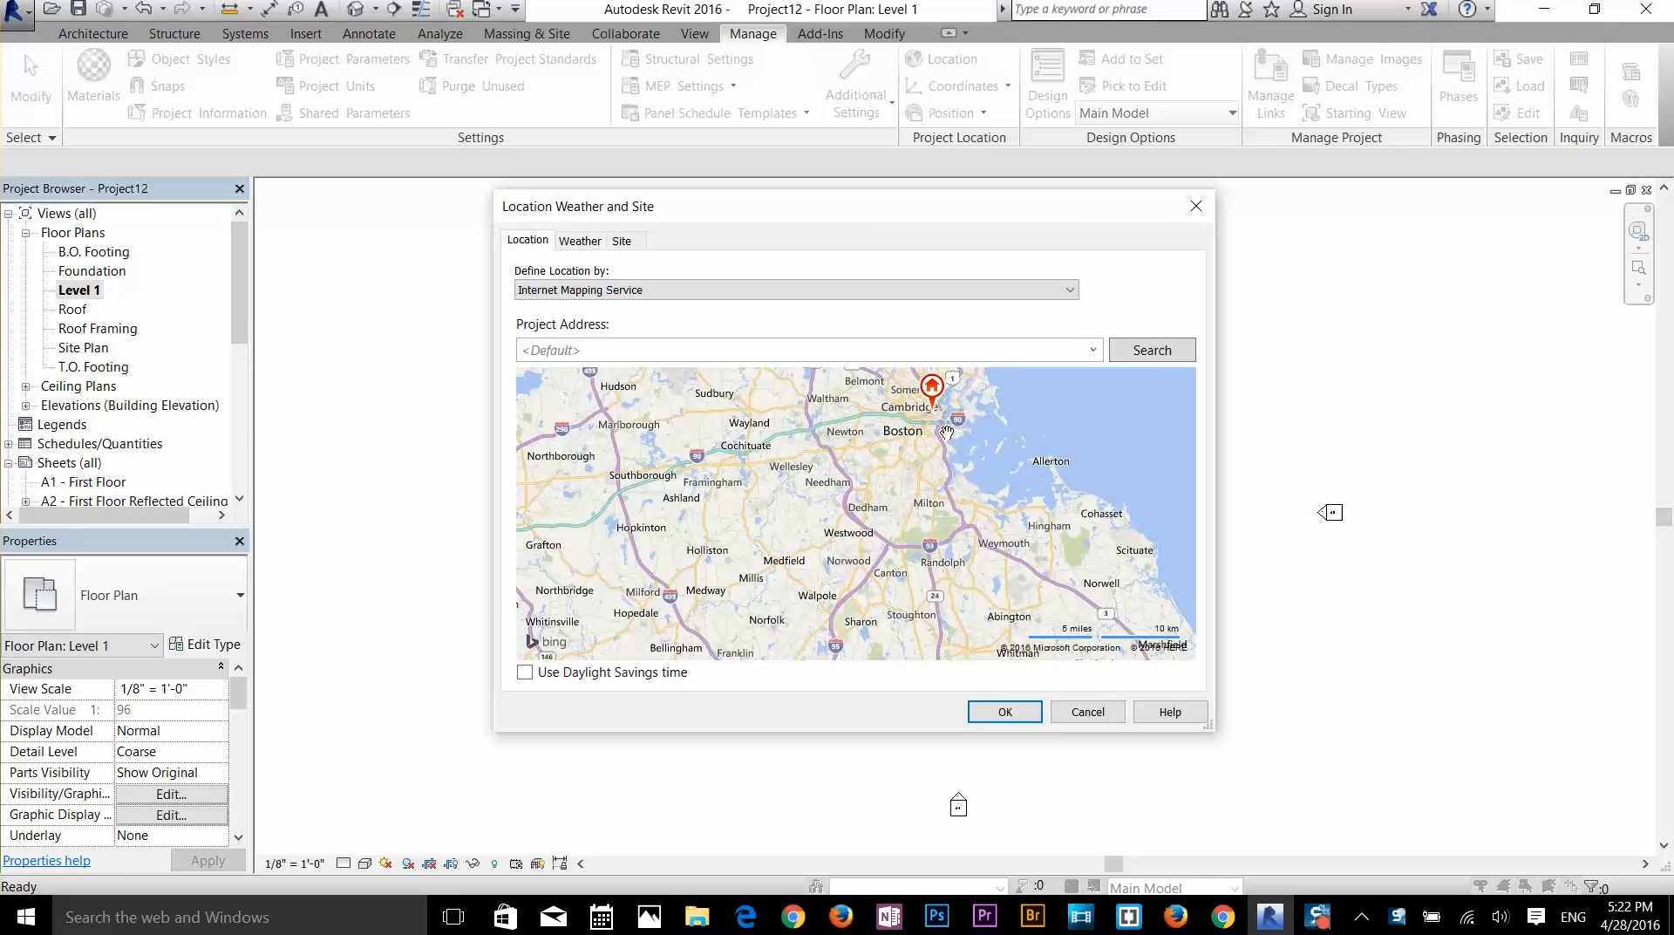
{"action": "left_click_drag", "start_coordinate": [872, 471], "coordinate": [851, 517]}
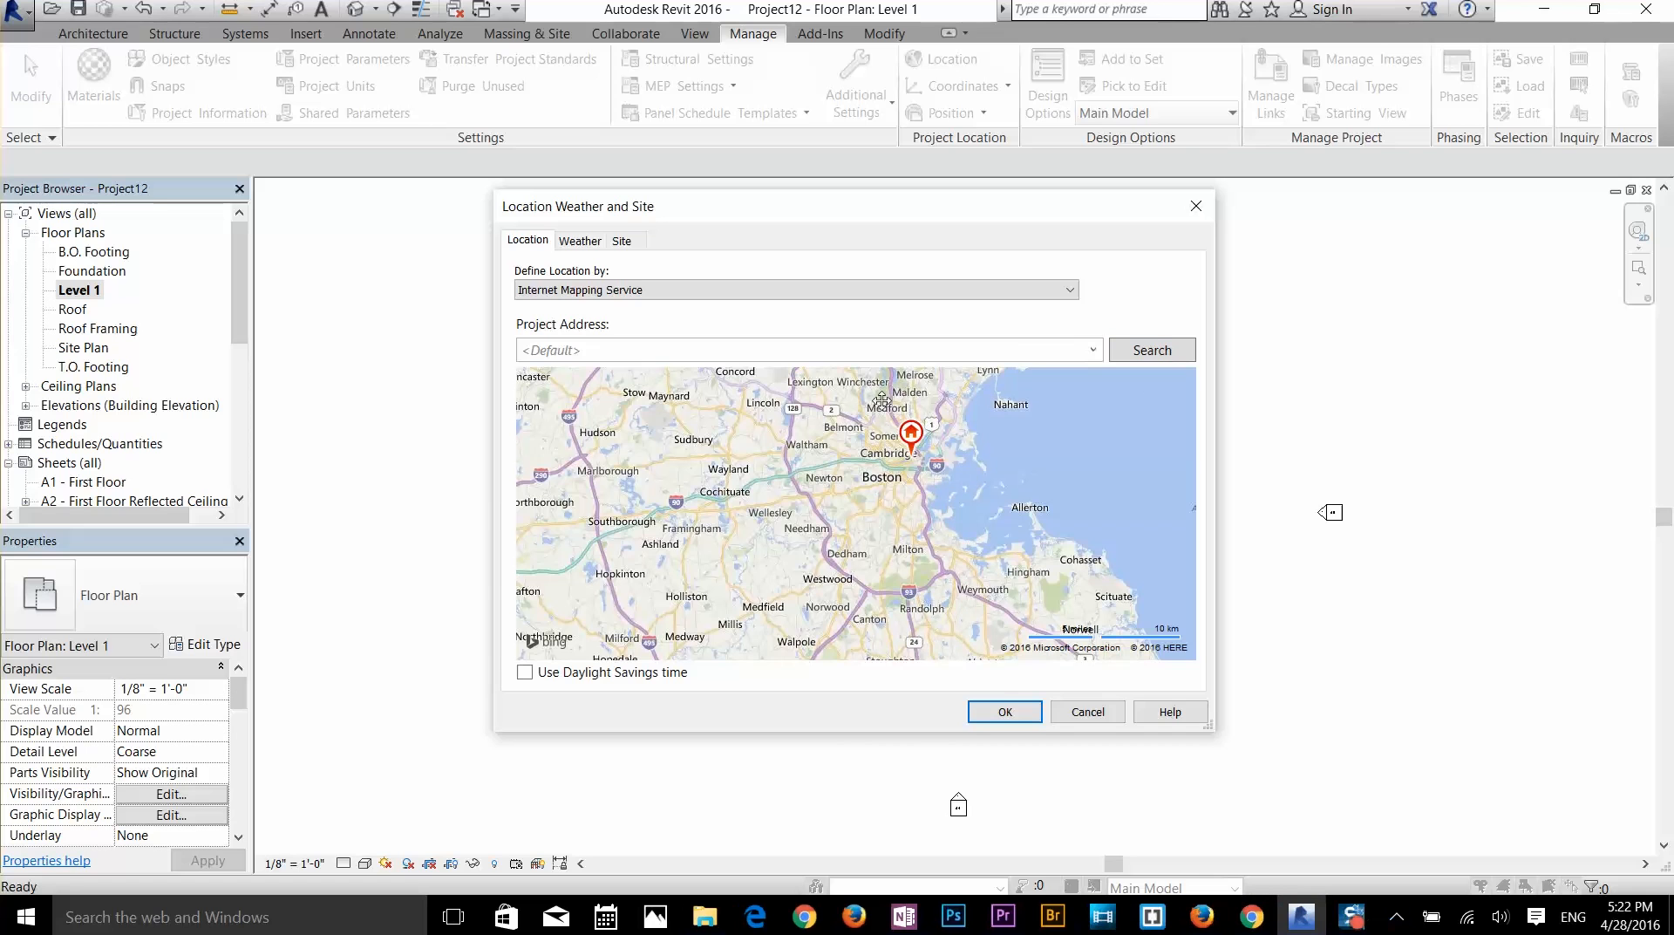
- Review the project's weather and site settings, and return to the location map
{"action": "left_click", "coordinate": [583, 242]}
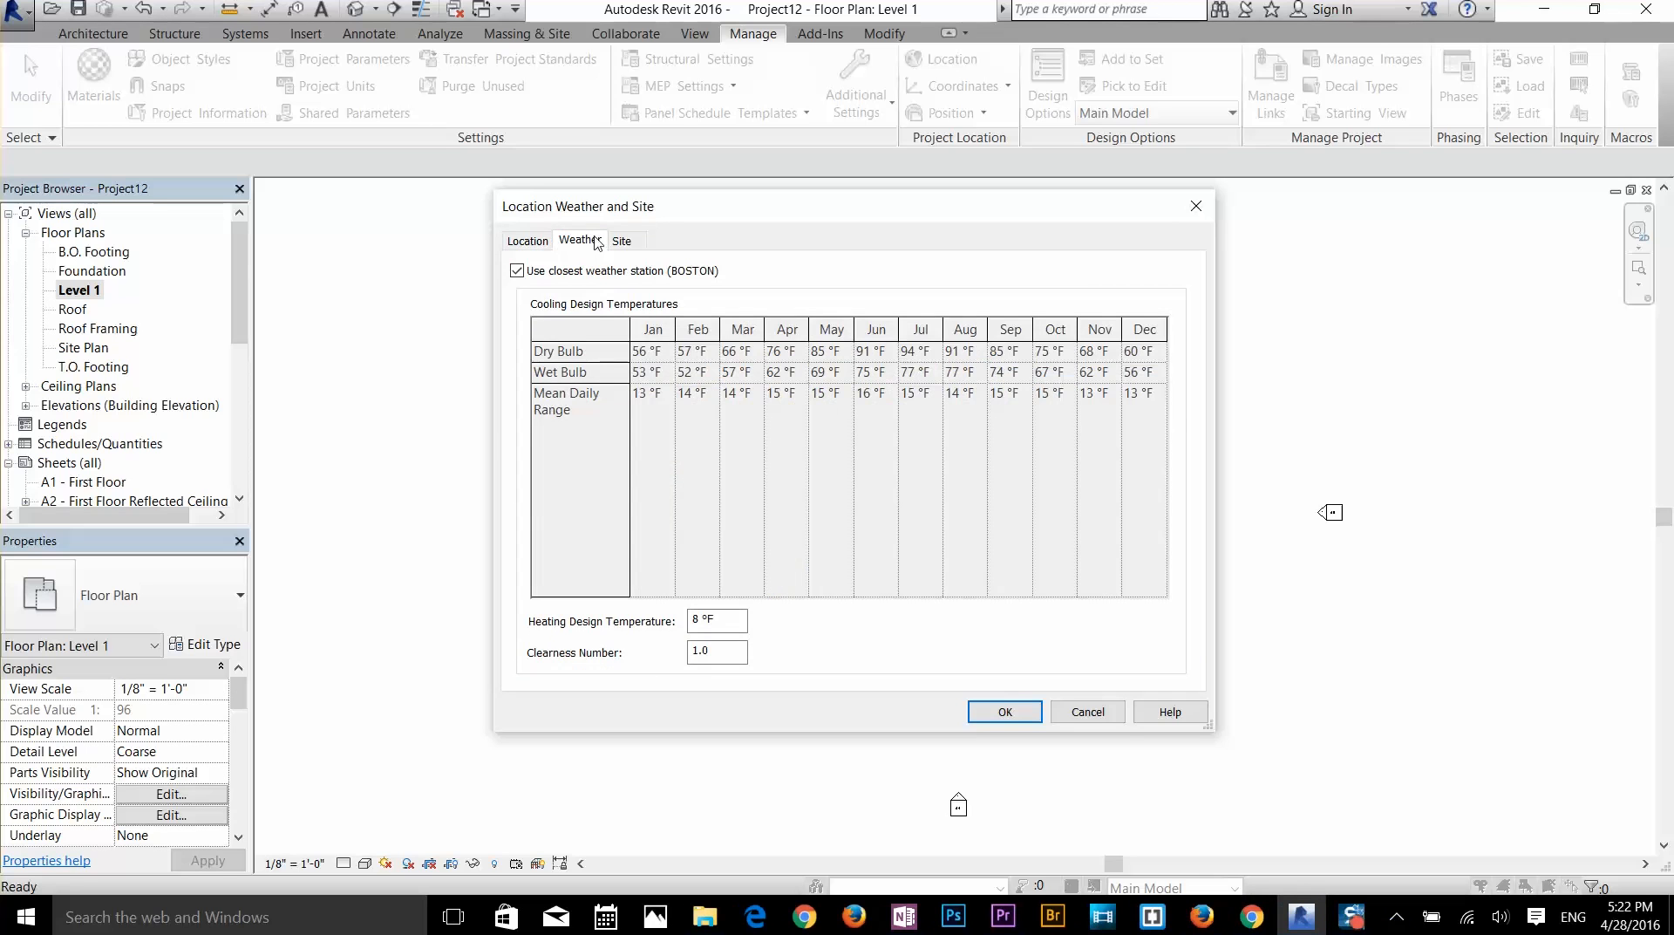
{"action": "left_click", "coordinate": [621, 241]}
{"action": "left_click", "coordinate": [529, 242]}
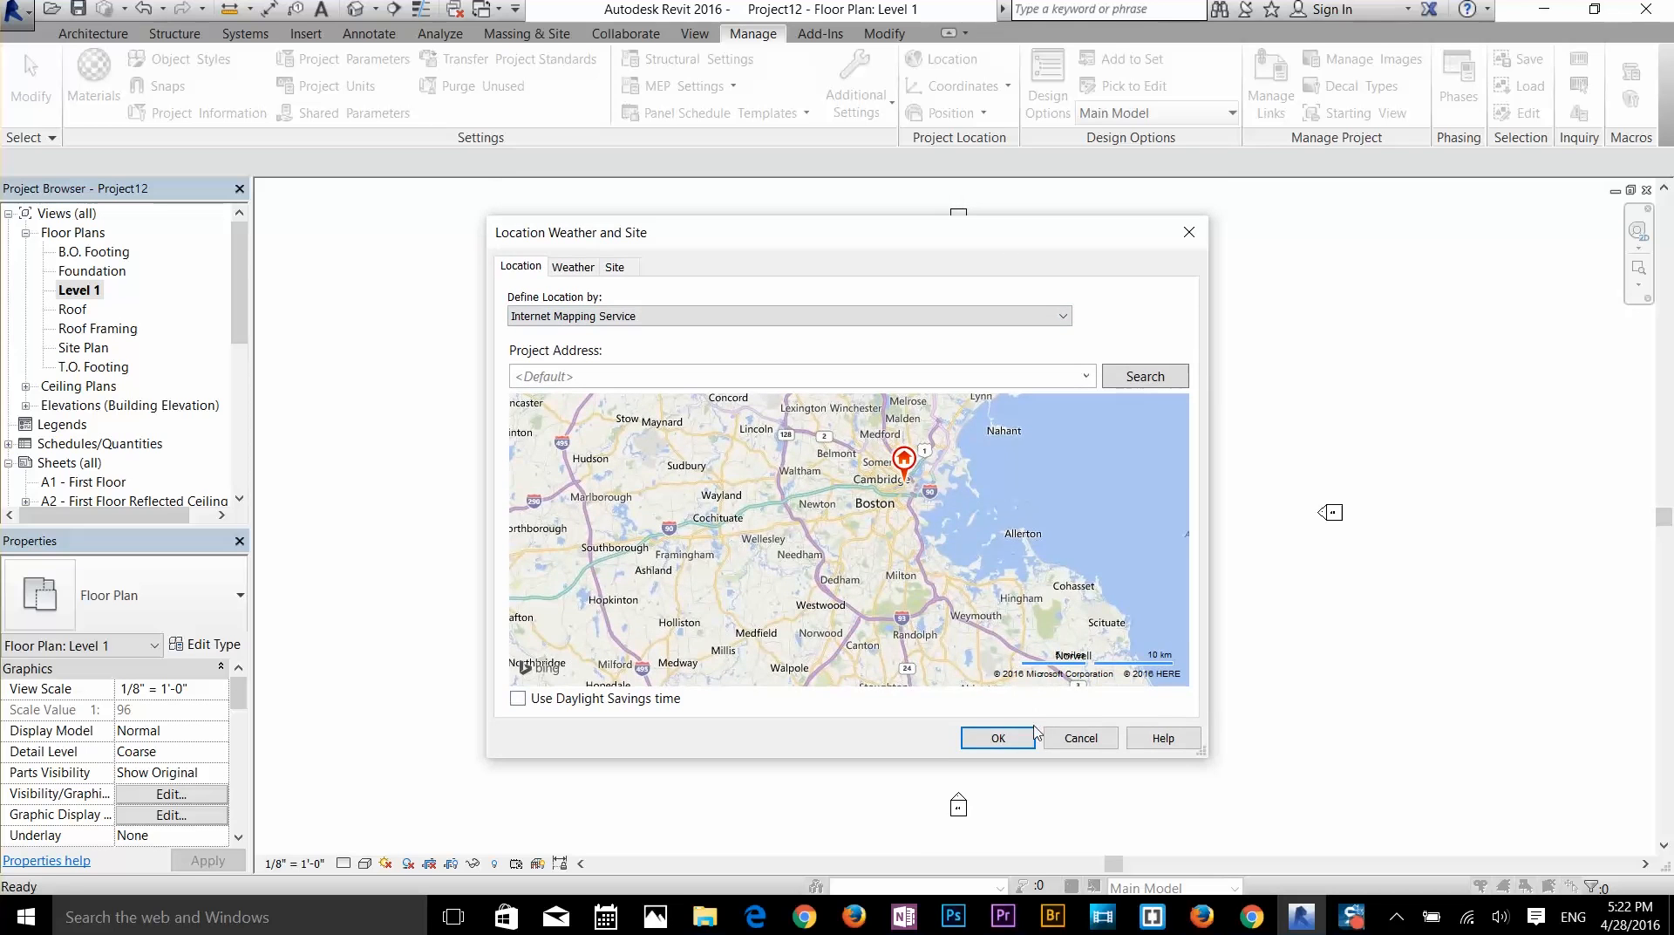
- Close the project location settings and review the list of additional project settings, including line styles, line weights and tags
{"action": "left_click", "coordinate": [1002, 711]}
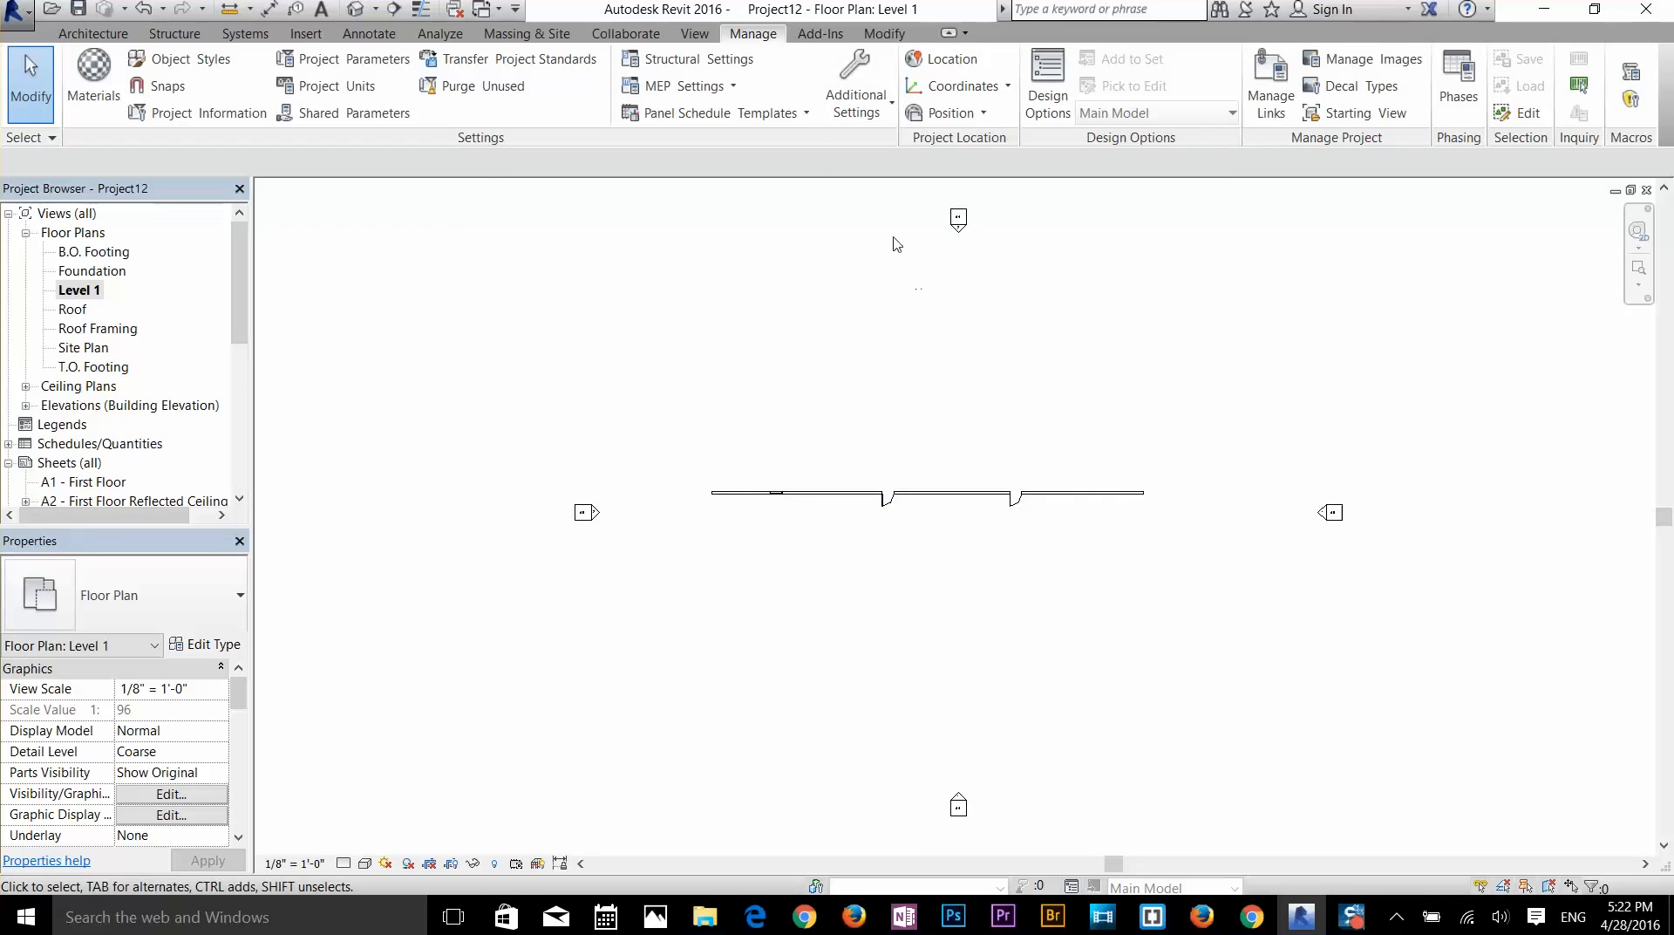
{"action": "left_click", "coordinate": [873, 113]}
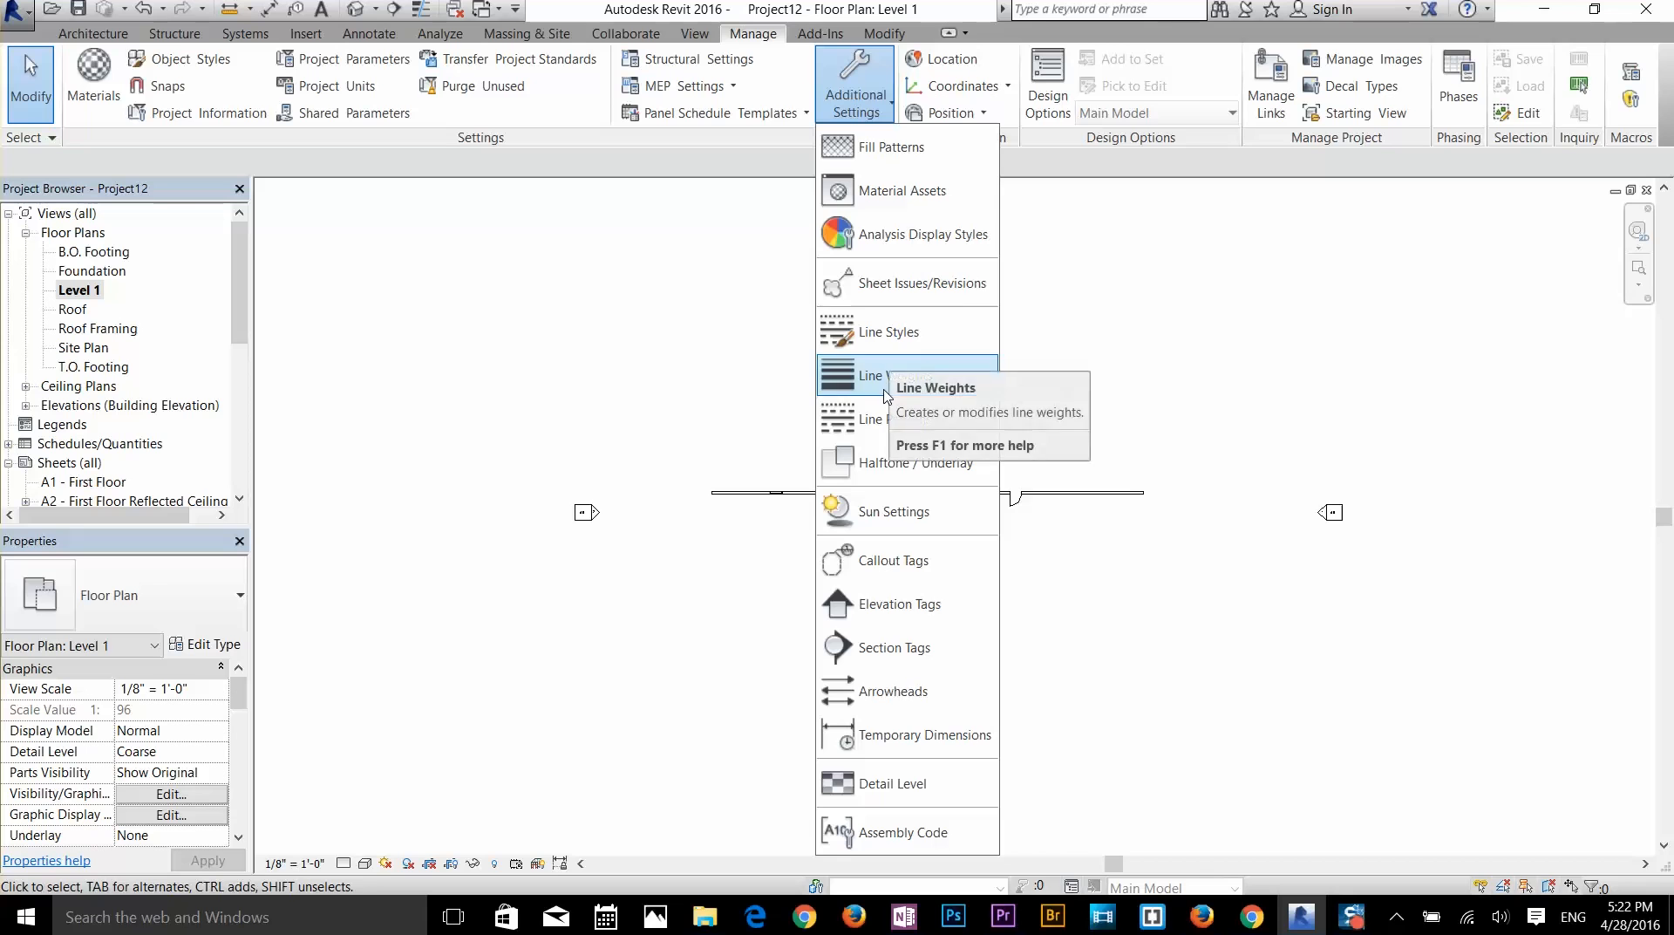
{"action": "left_click", "coordinate": [1250, 358]}
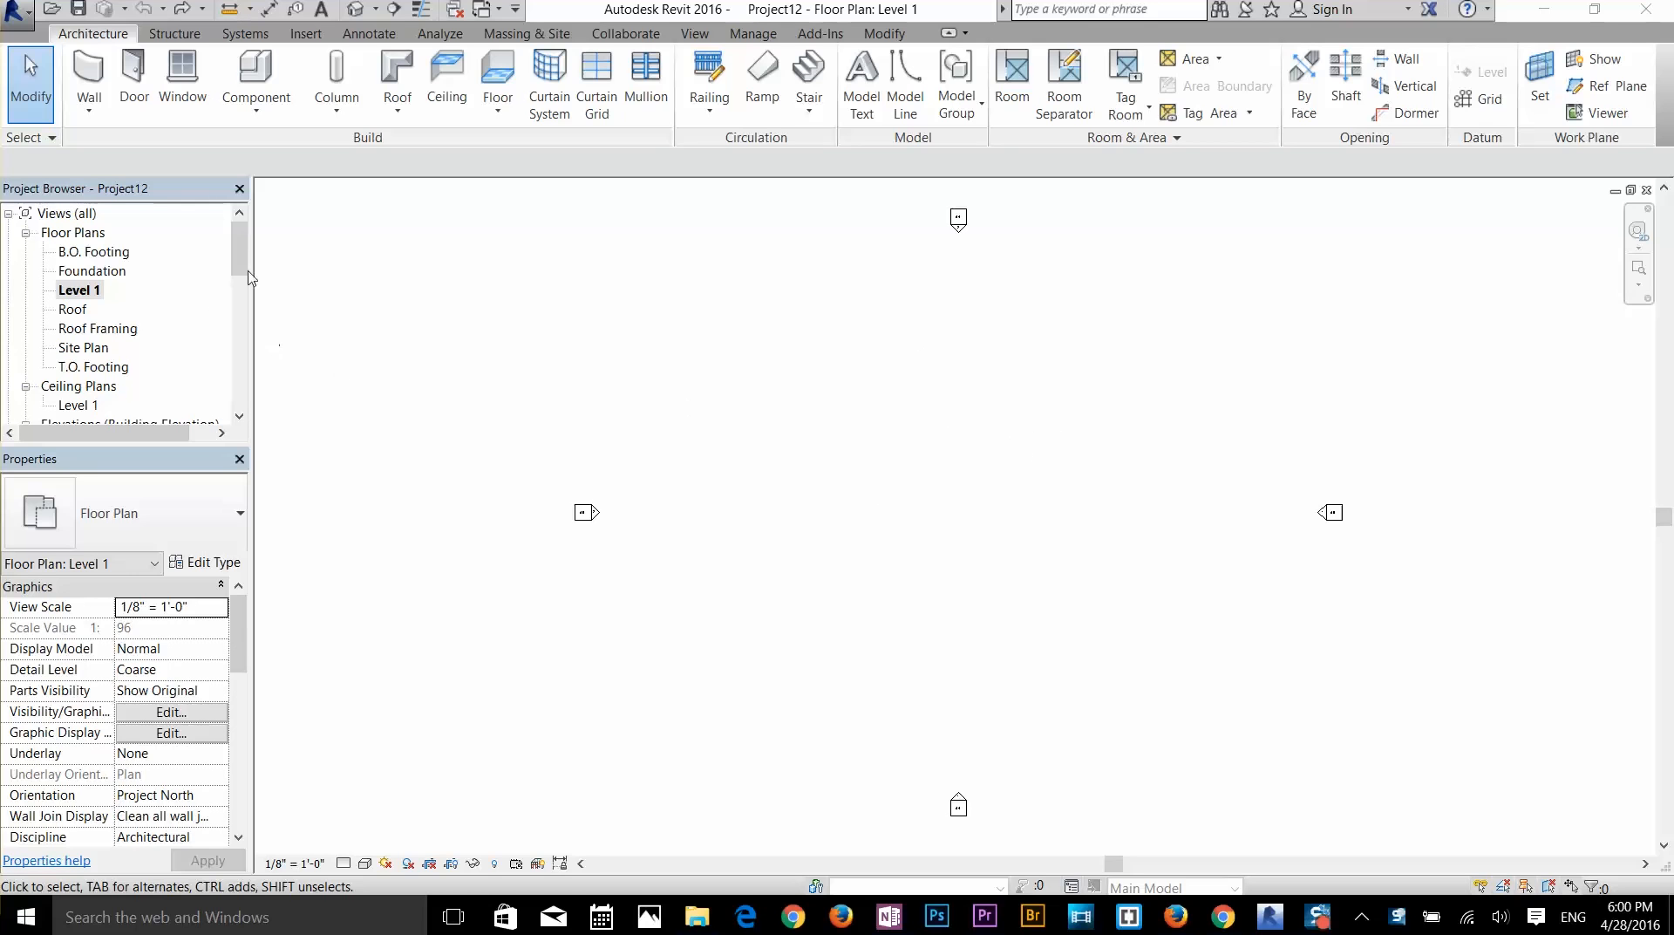
- Open the East building elevation and shorten the aligned level lines by moving the Roof level's left end inward
{"action": "left_click_drag", "start_coordinate": [245, 258], "coordinate": [245, 307]}
{"action": "double_click", "coordinate": [73, 252]}
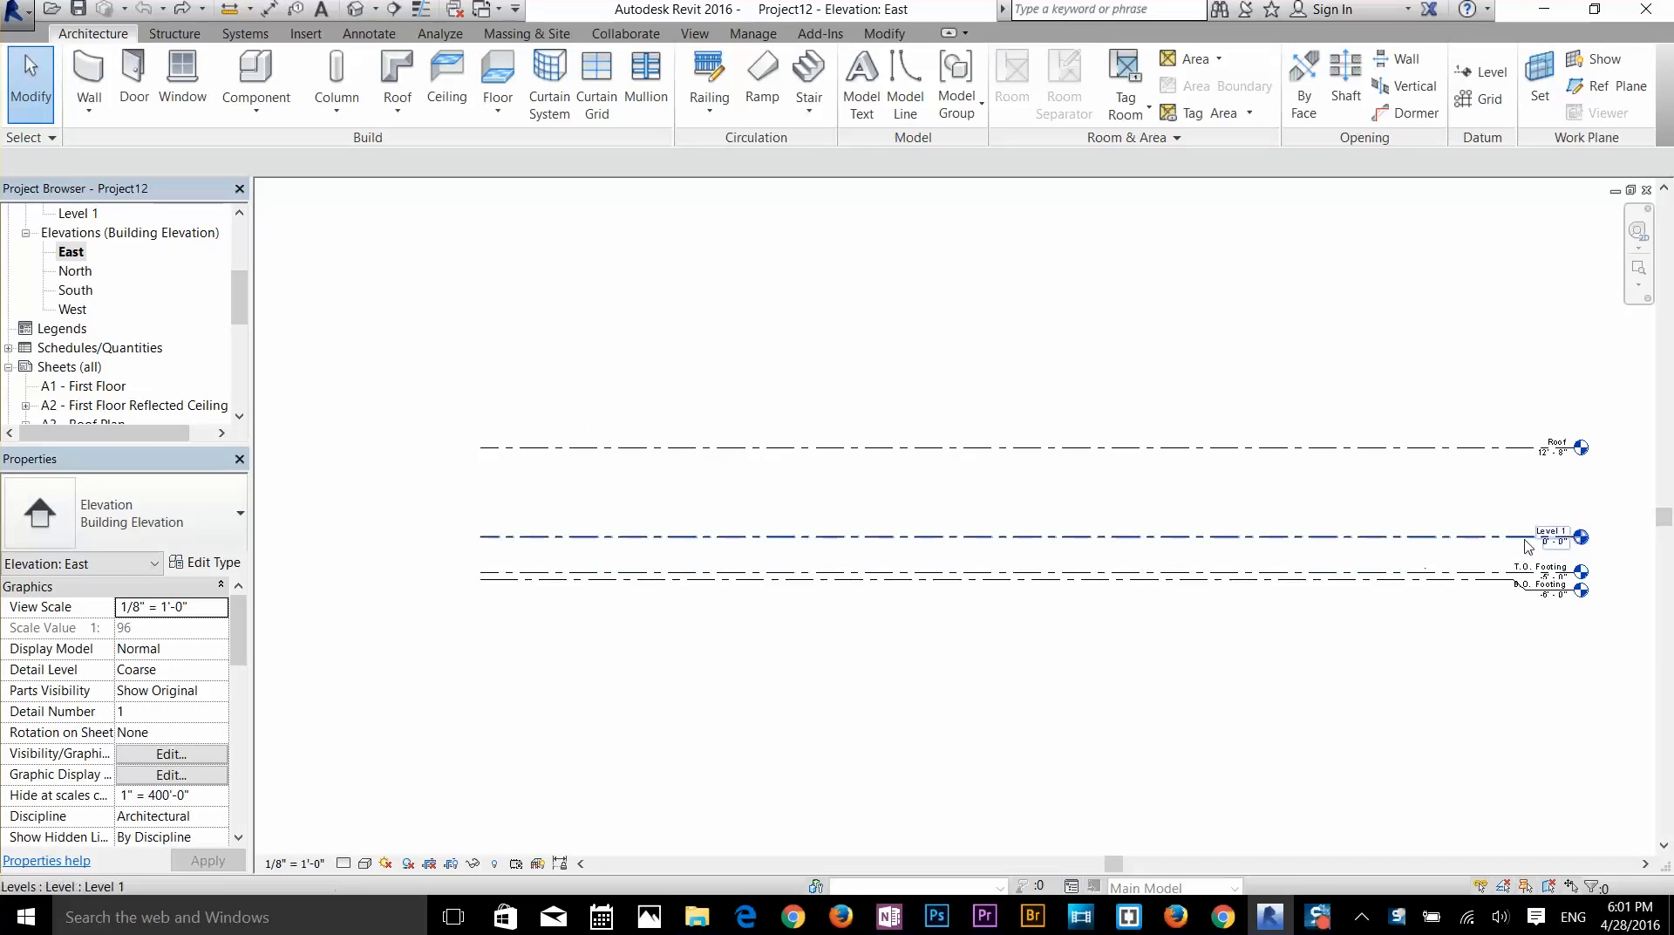
{"action": "left_click", "coordinate": [488, 449]}
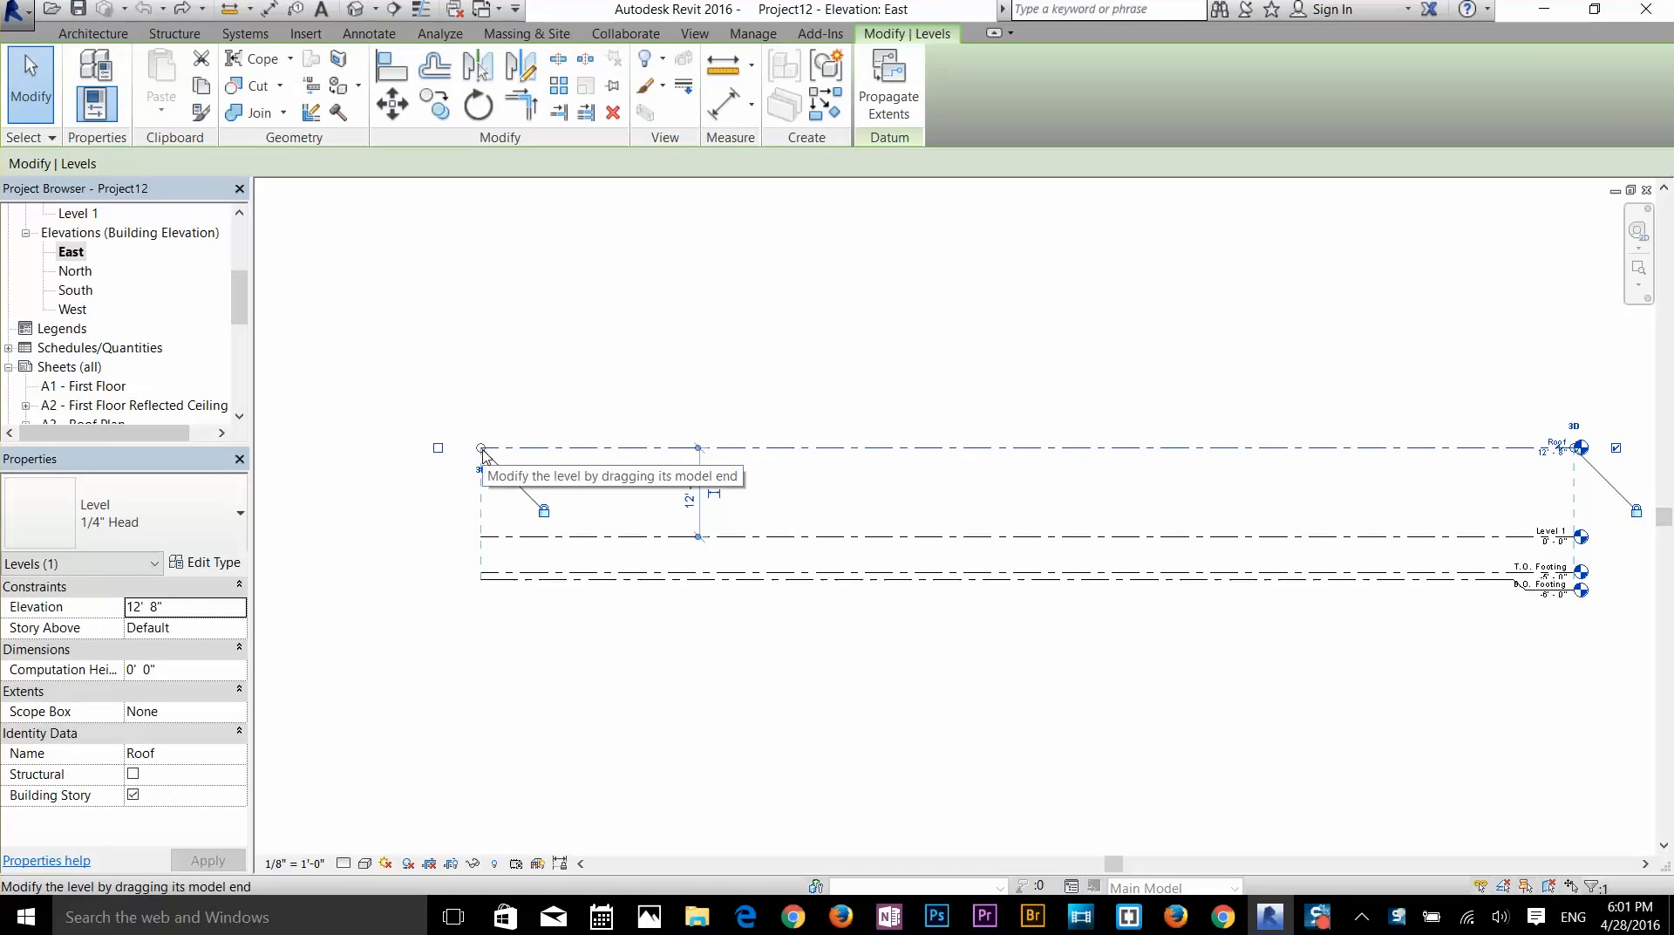
{"action": "left_click_drag", "start_coordinate": [481, 449], "coordinate": [949, 470]}
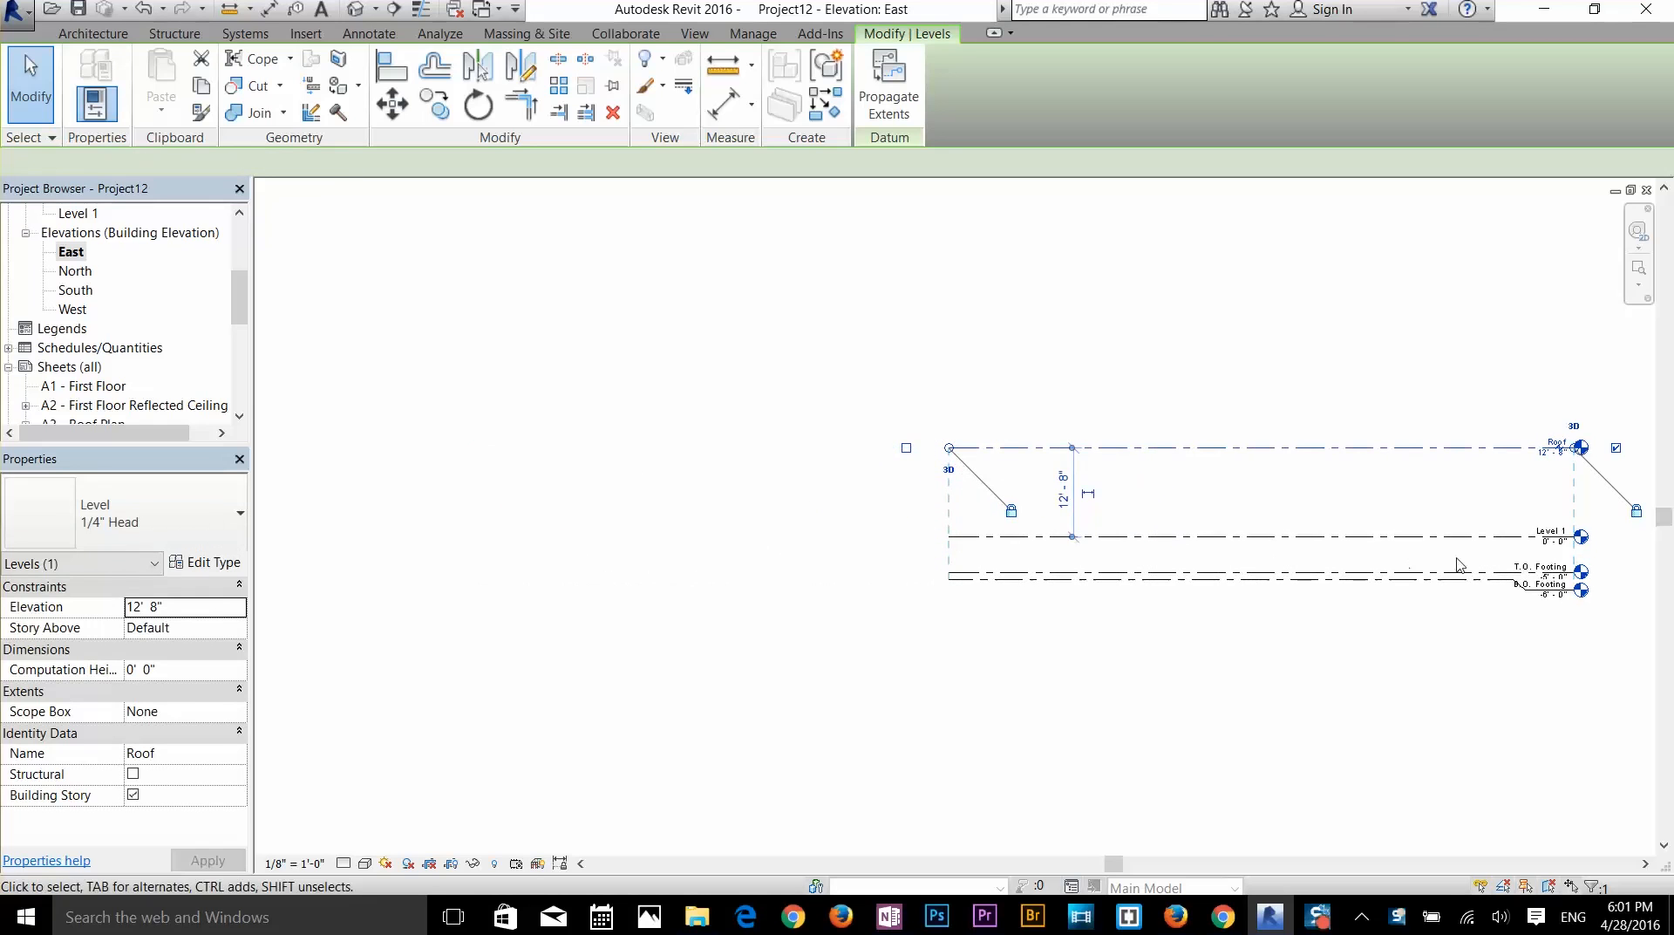
- Readjust the shared left end of the level lines through the Roof level, extending it slightly outward
{"action": "scroll", "coordinate": [1572, 539], "scroll_direction": "up", "scroll_amount": 1}
{"action": "middle_click_drag", "start_coordinate": [1512, 553], "coordinate": [1259, 565]}
{"action": "scroll", "coordinate": [1195, 535], "scroll_direction": "up", "scroll_amount": 3}
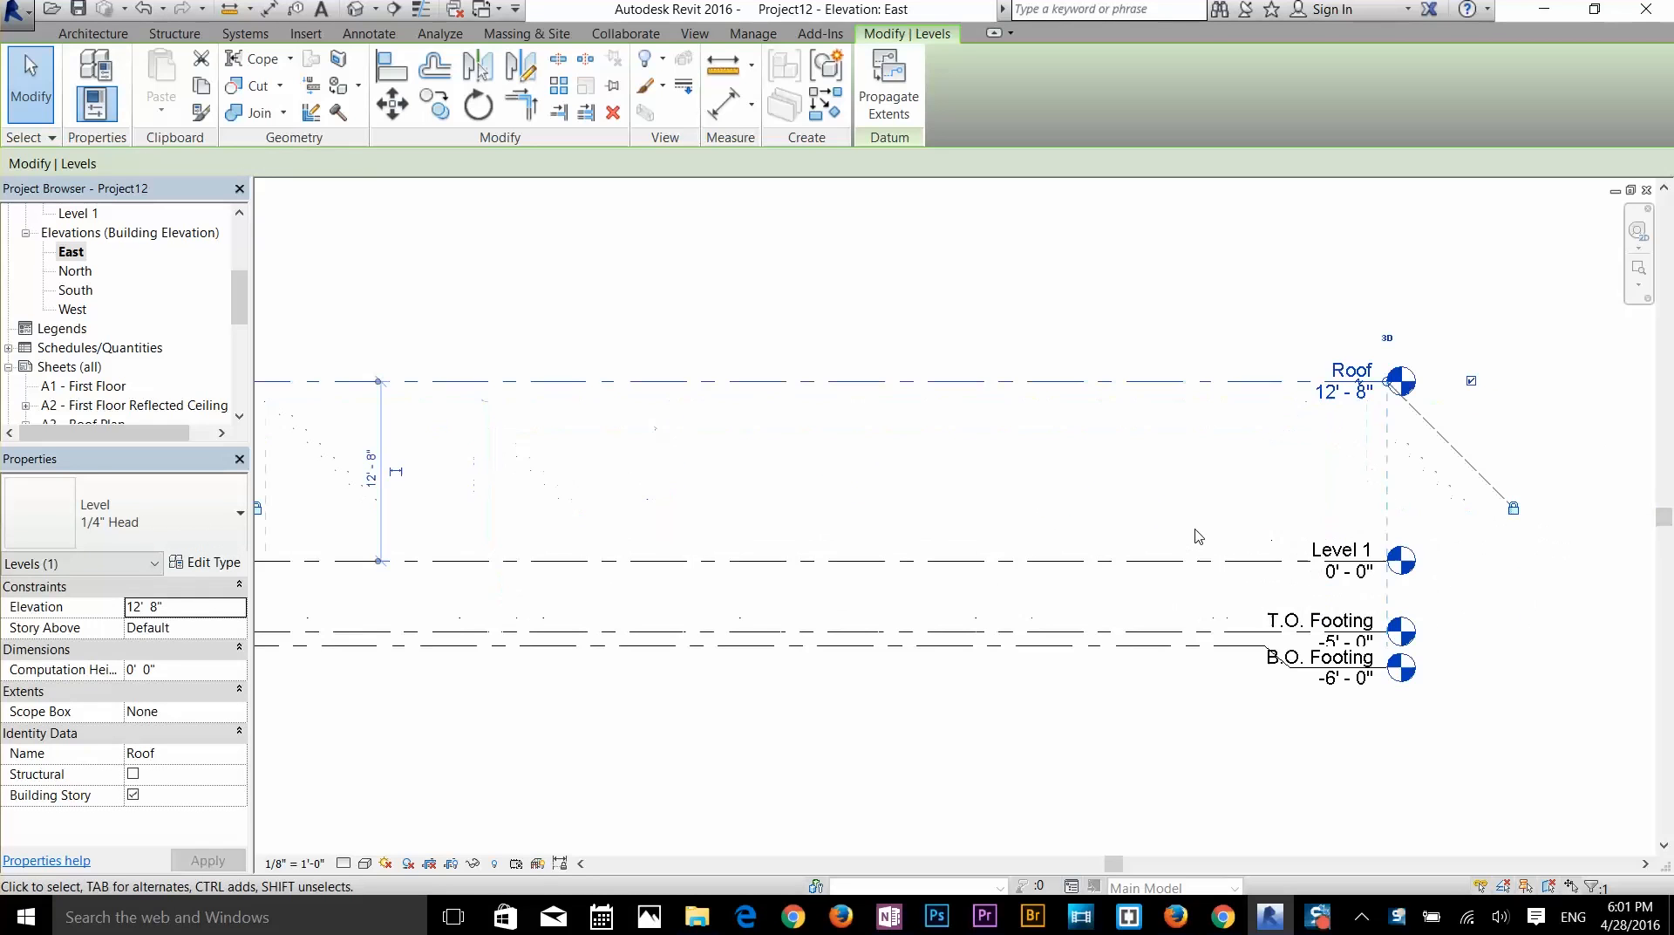
{"action": "scroll", "coordinate": [1051, 525], "scroll_direction": "down", "scroll_amount": 2}
{"action": "middle_click_drag", "start_coordinate": [1091, 531], "coordinate": [1191, 536]}
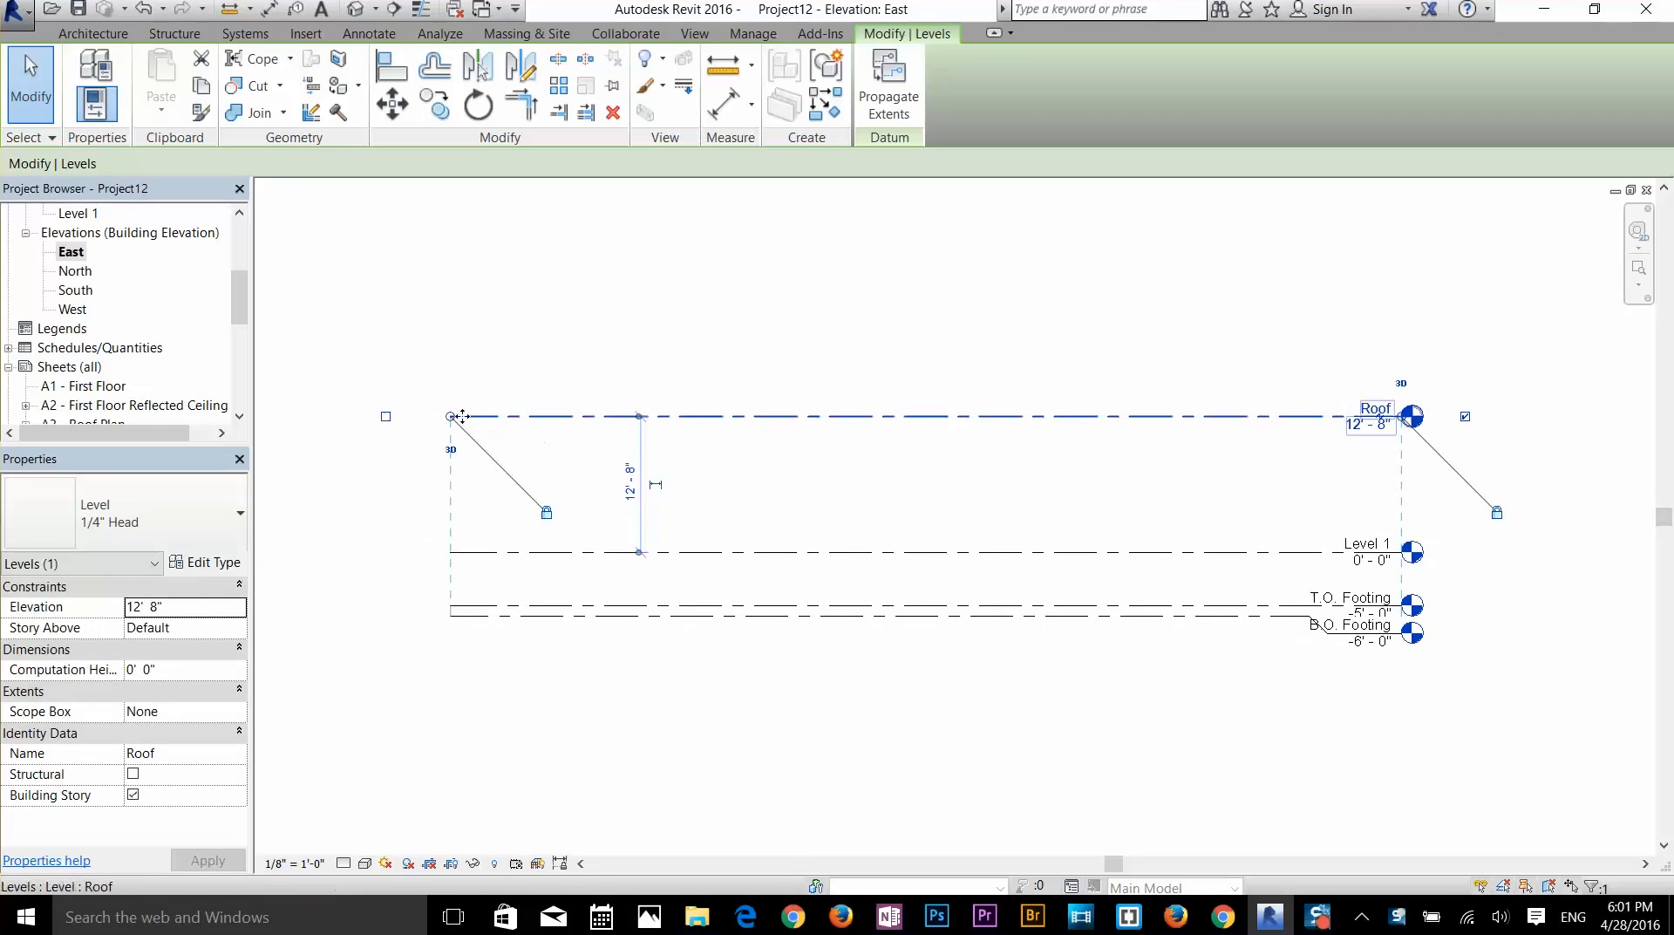
{"action": "left_click_drag", "start_coordinate": [489, 413], "coordinate": [491, 416]}
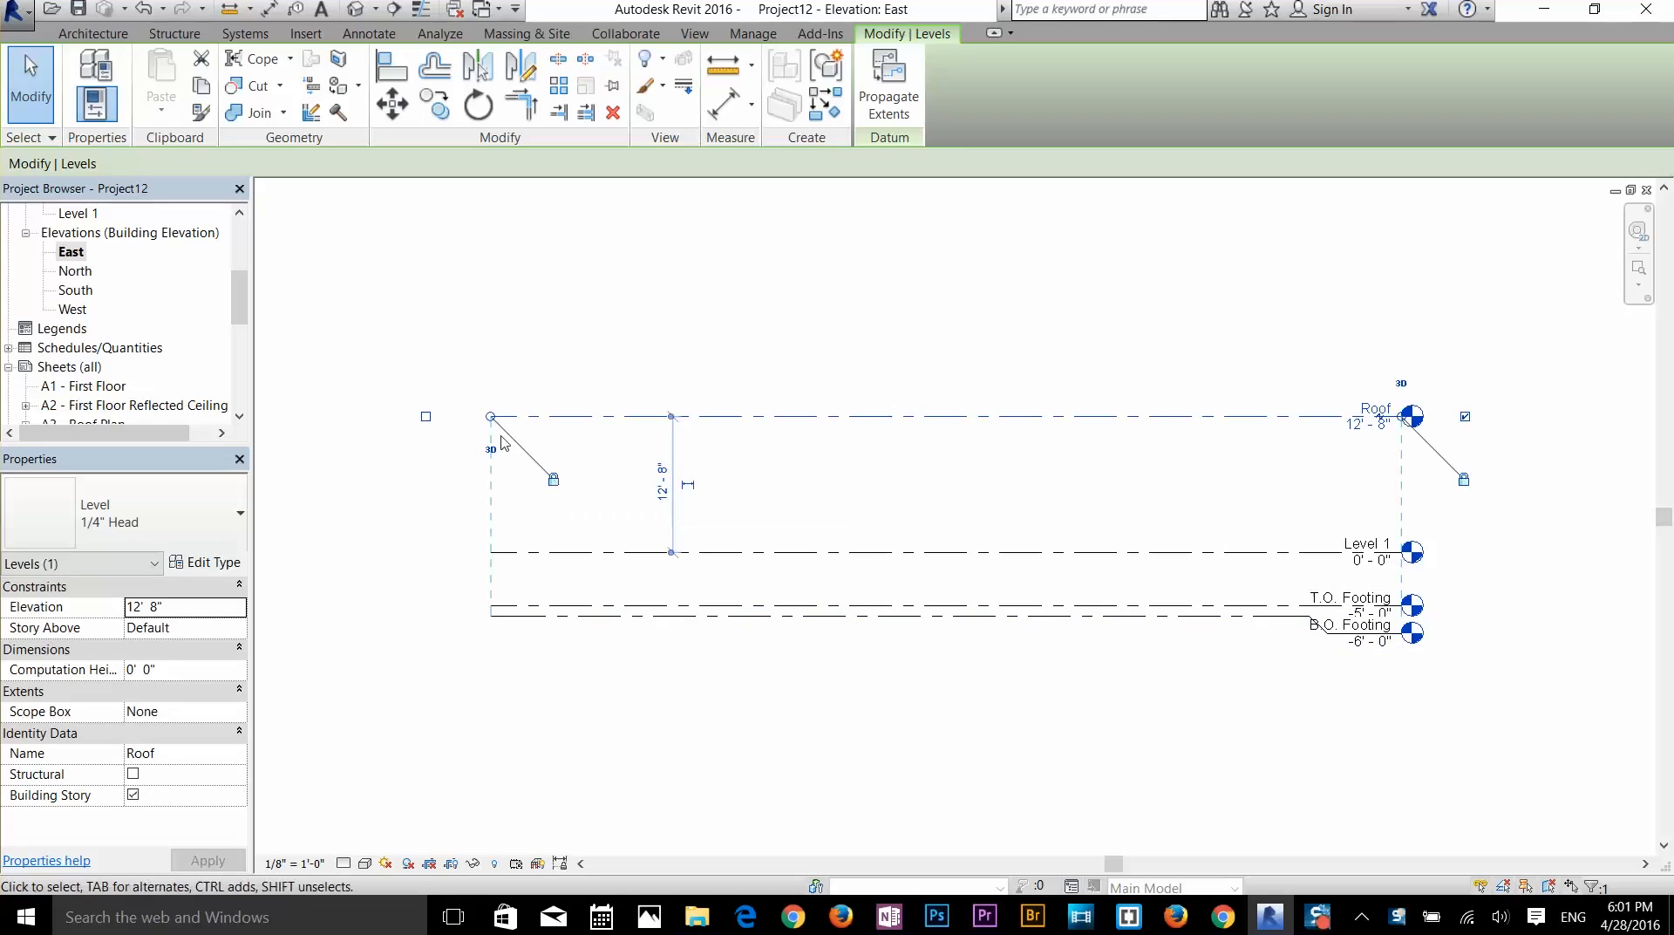
{"action": "left_click_drag", "start_coordinate": [492, 416], "coordinate": [381, 416]}
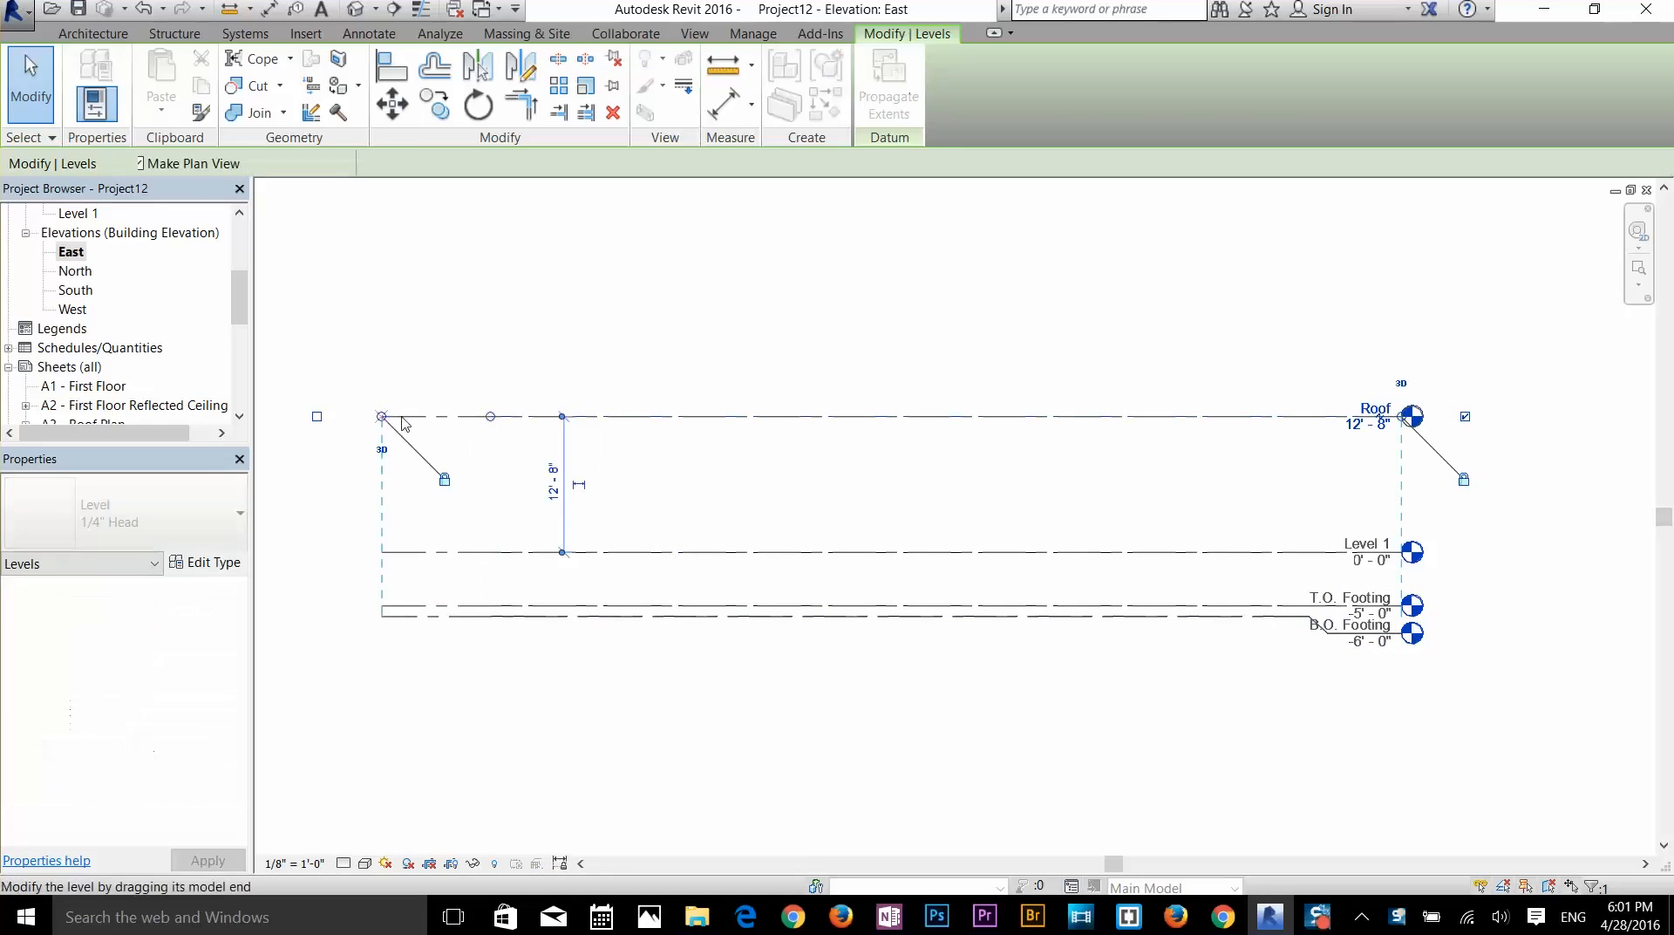
{"action": "left_click", "coordinate": [1193, 510]}
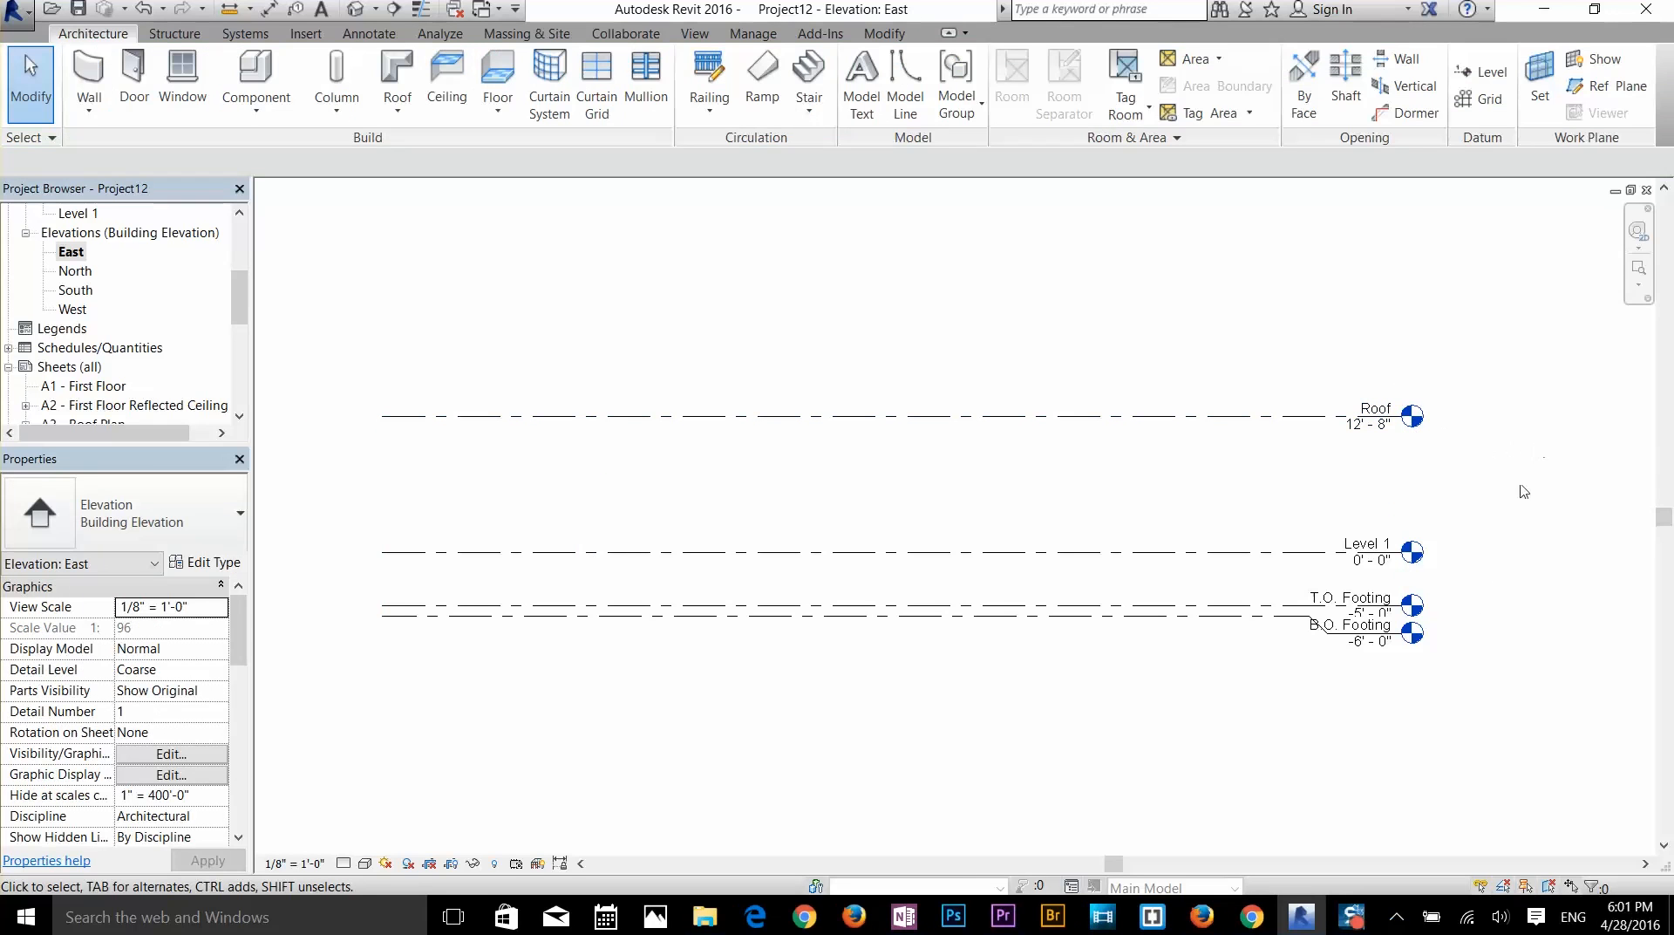
- Move the elbow of the B.O. Footing level head lower so its label clears the T.O. Footing label
{"action": "scroll", "coordinate": [1440, 618], "scroll_direction": "up", "scroll_amount": 4}
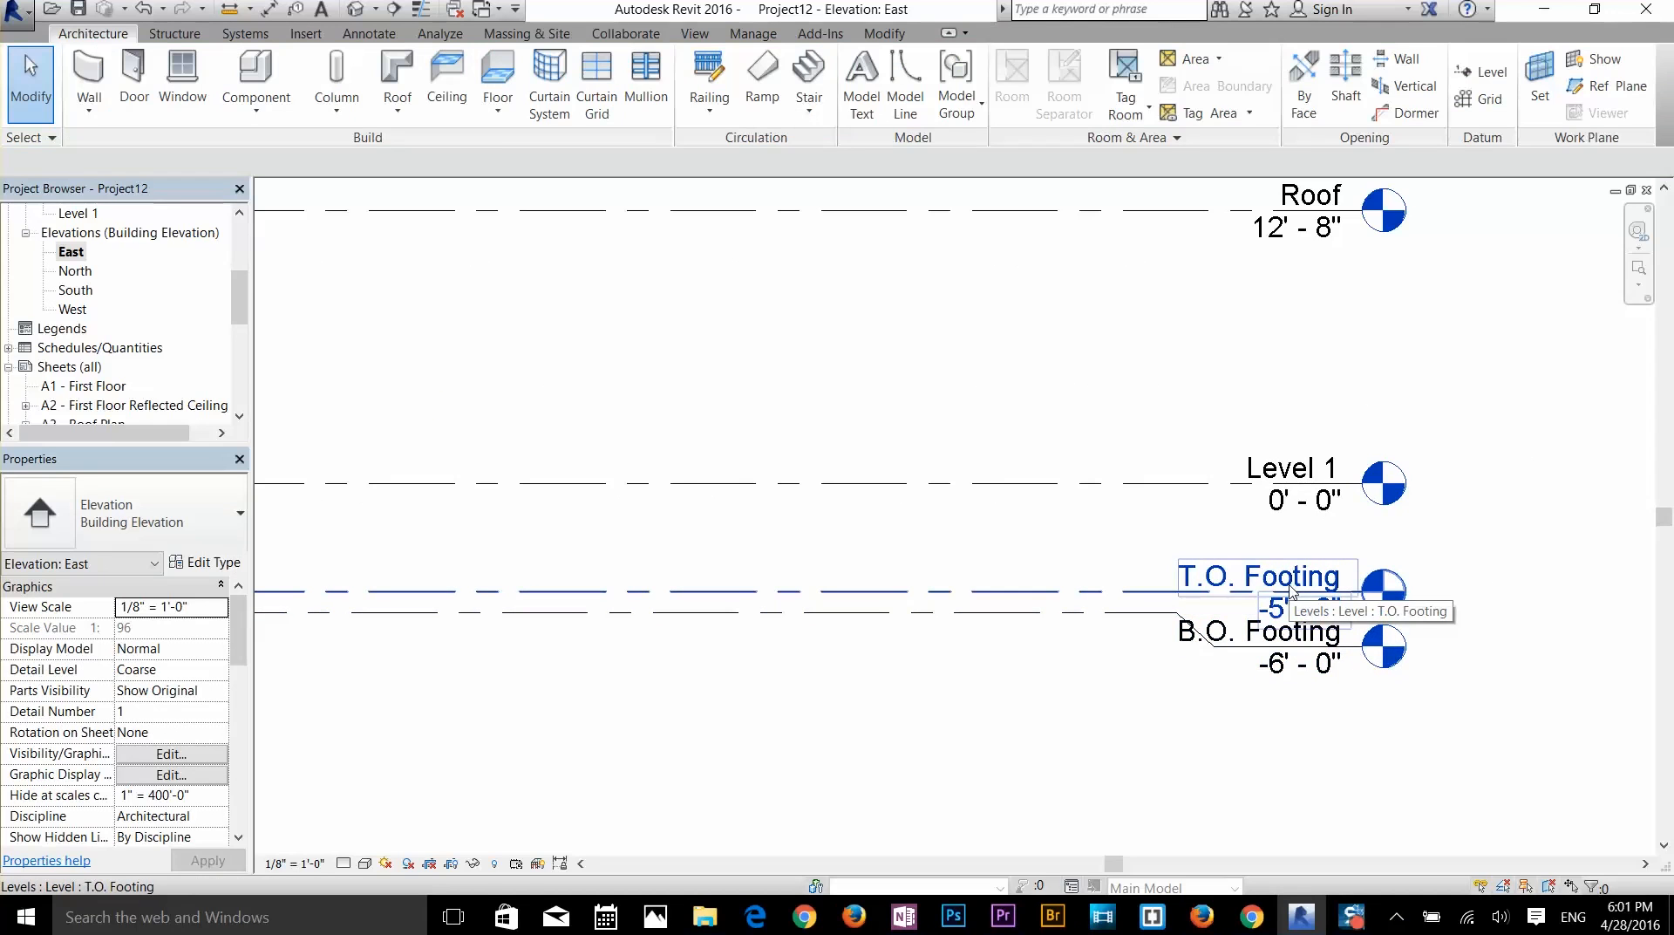
{"action": "scroll", "coordinate": [1298, 482], "scroll_direction": "down", "scroll_amount": 2}
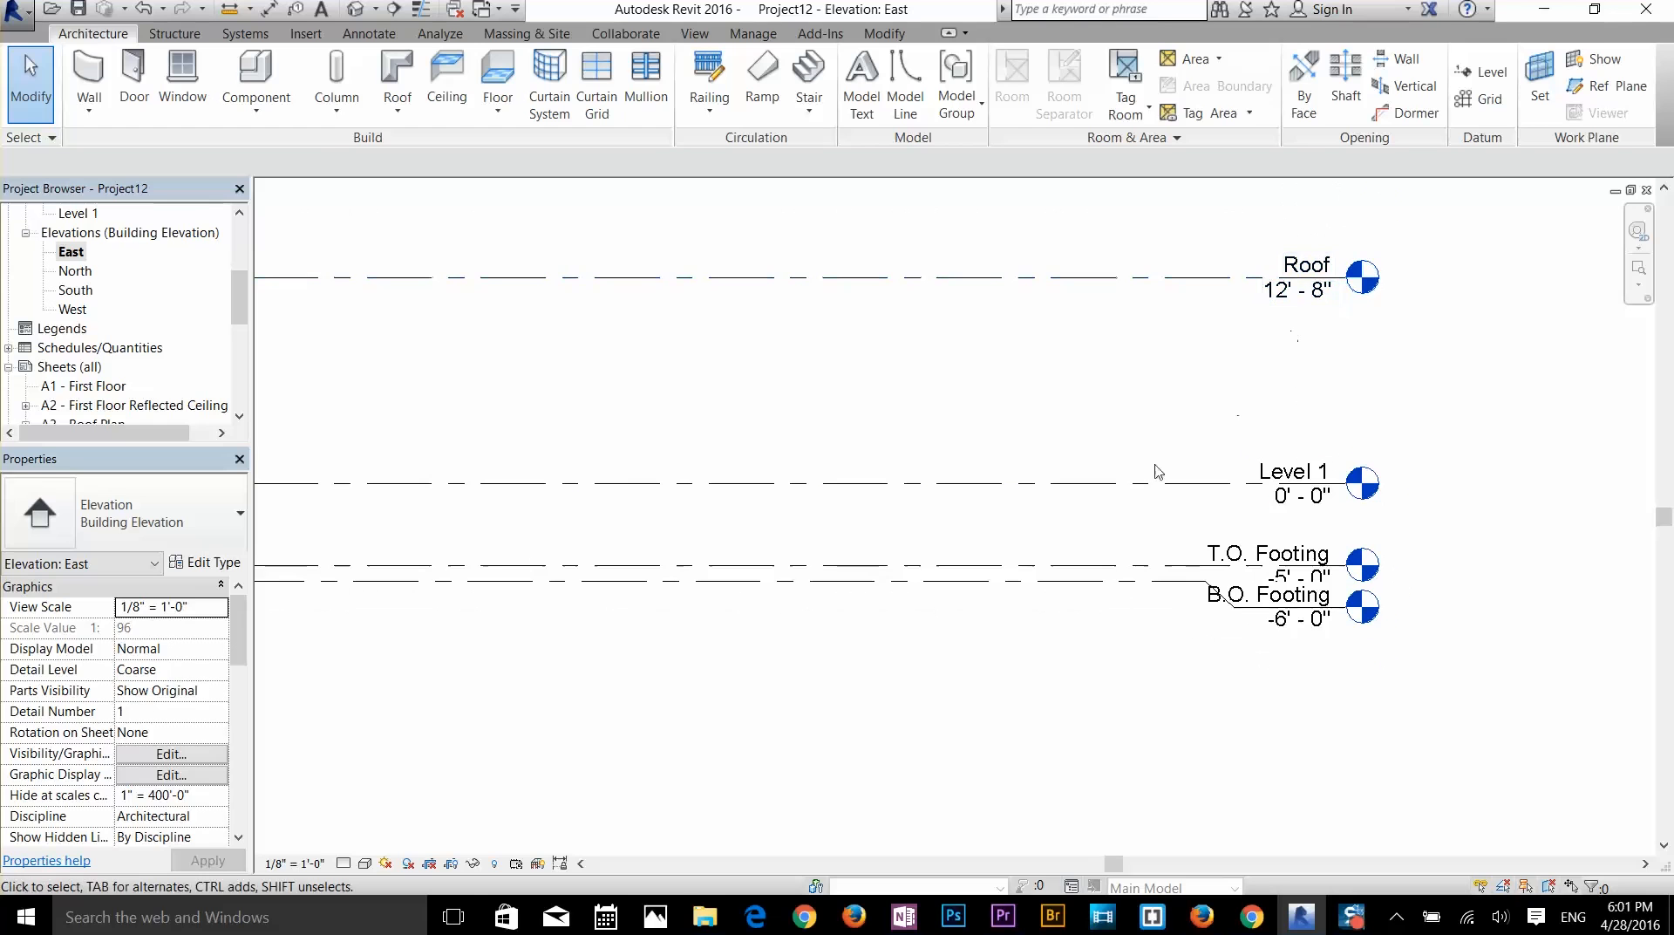
{"action": "left_click", "coordinate": [1305, 613]}
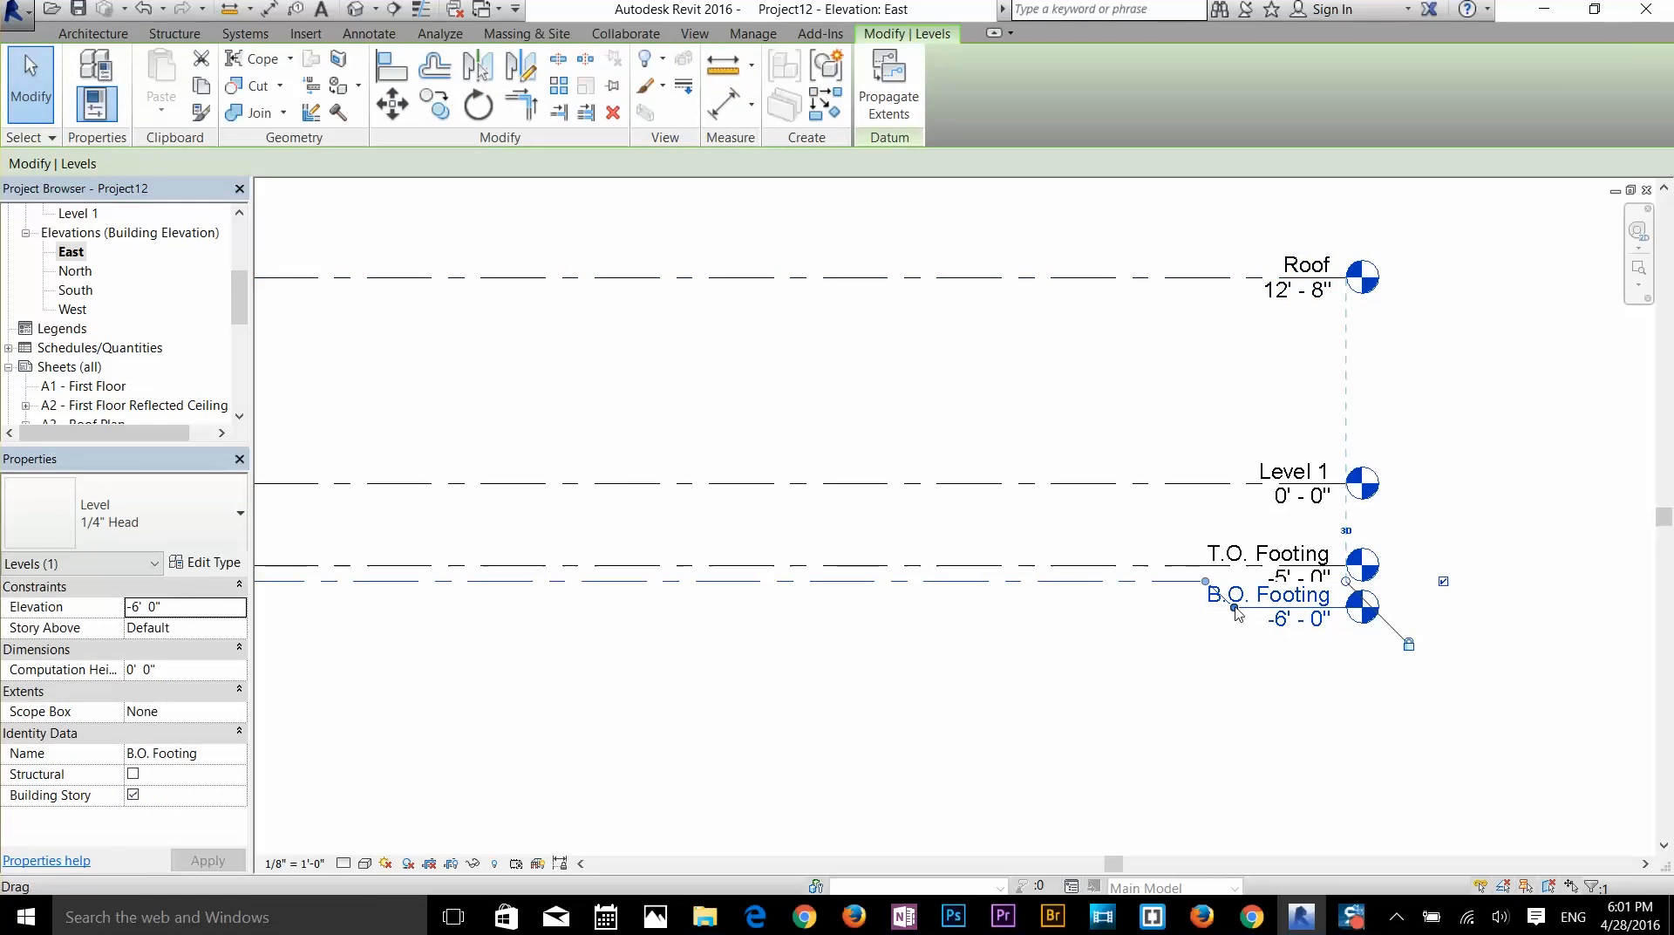
{"action": "left_click_drag", "start_coordinate": [1234, 613], "coordinate": [1244, 652]}
{"action": "left_click", "coordinate": [1502, 673]}
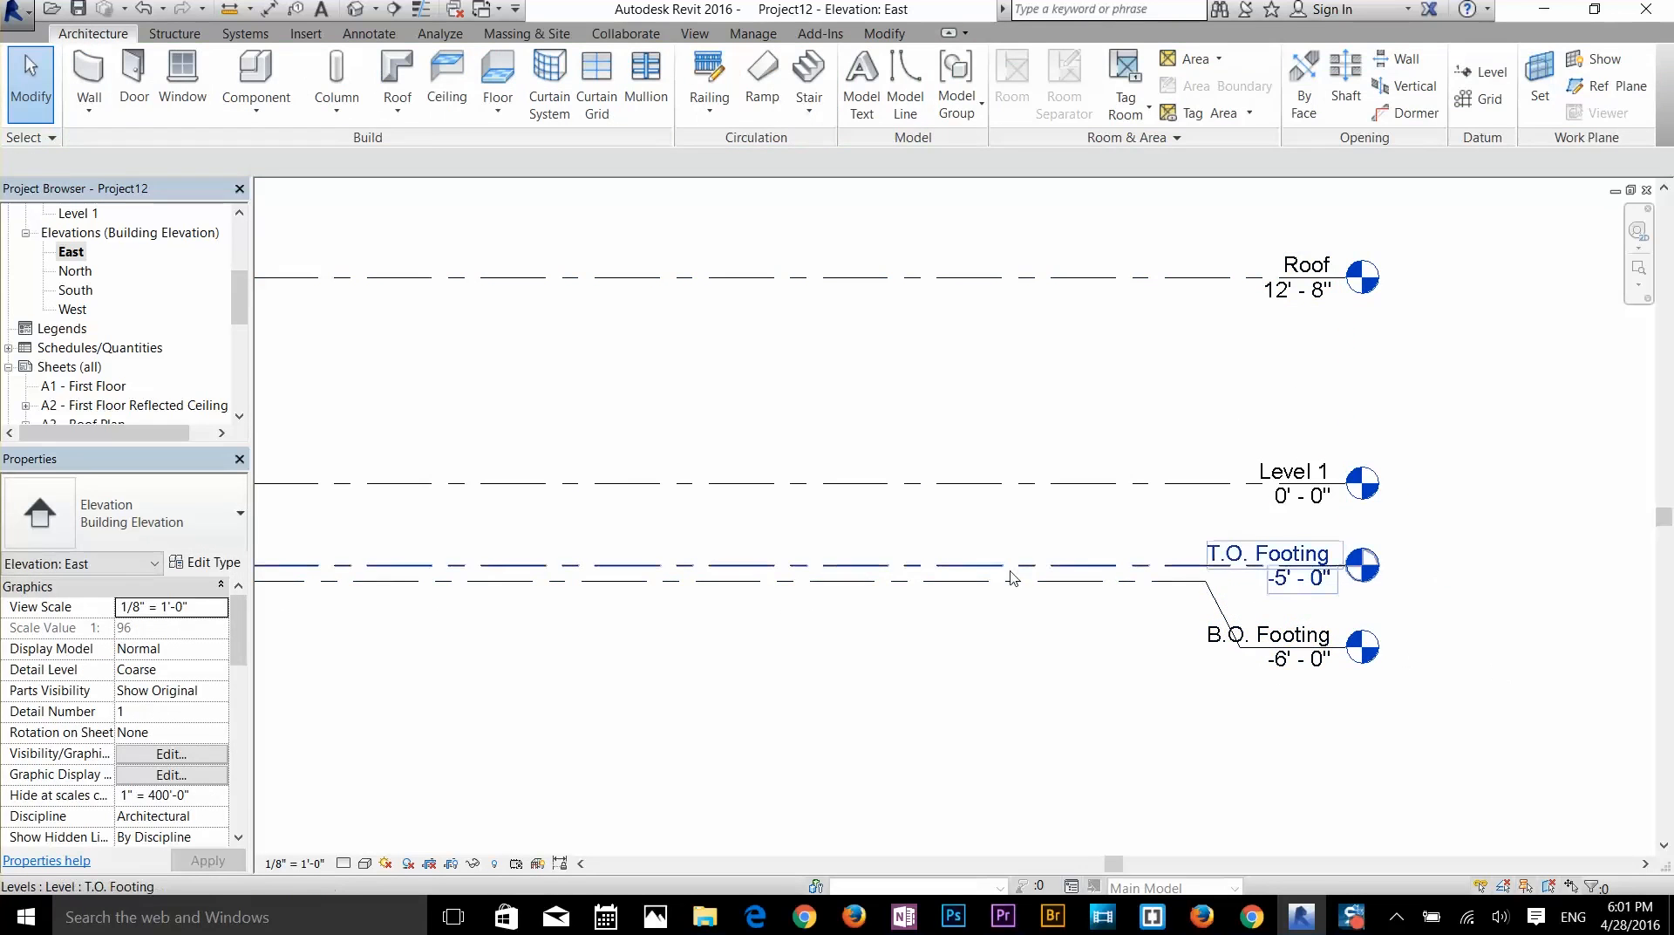
- Draw a new level at 15' - 2", 2' - 6" above the Roof level, aligned with the existing level ends
{"action": "scroll", "coordinate": [985, 574], "scroll_direction": "up", "scroll_amount": 1}
{"action": "scroll", "coordinate": [951, 567], "scroll_direction": "down", "scroll_amount": 3}
{"action": "middle_click_drag", "start_coordinate": [949, 526], "coordinate": [1038, 546]}
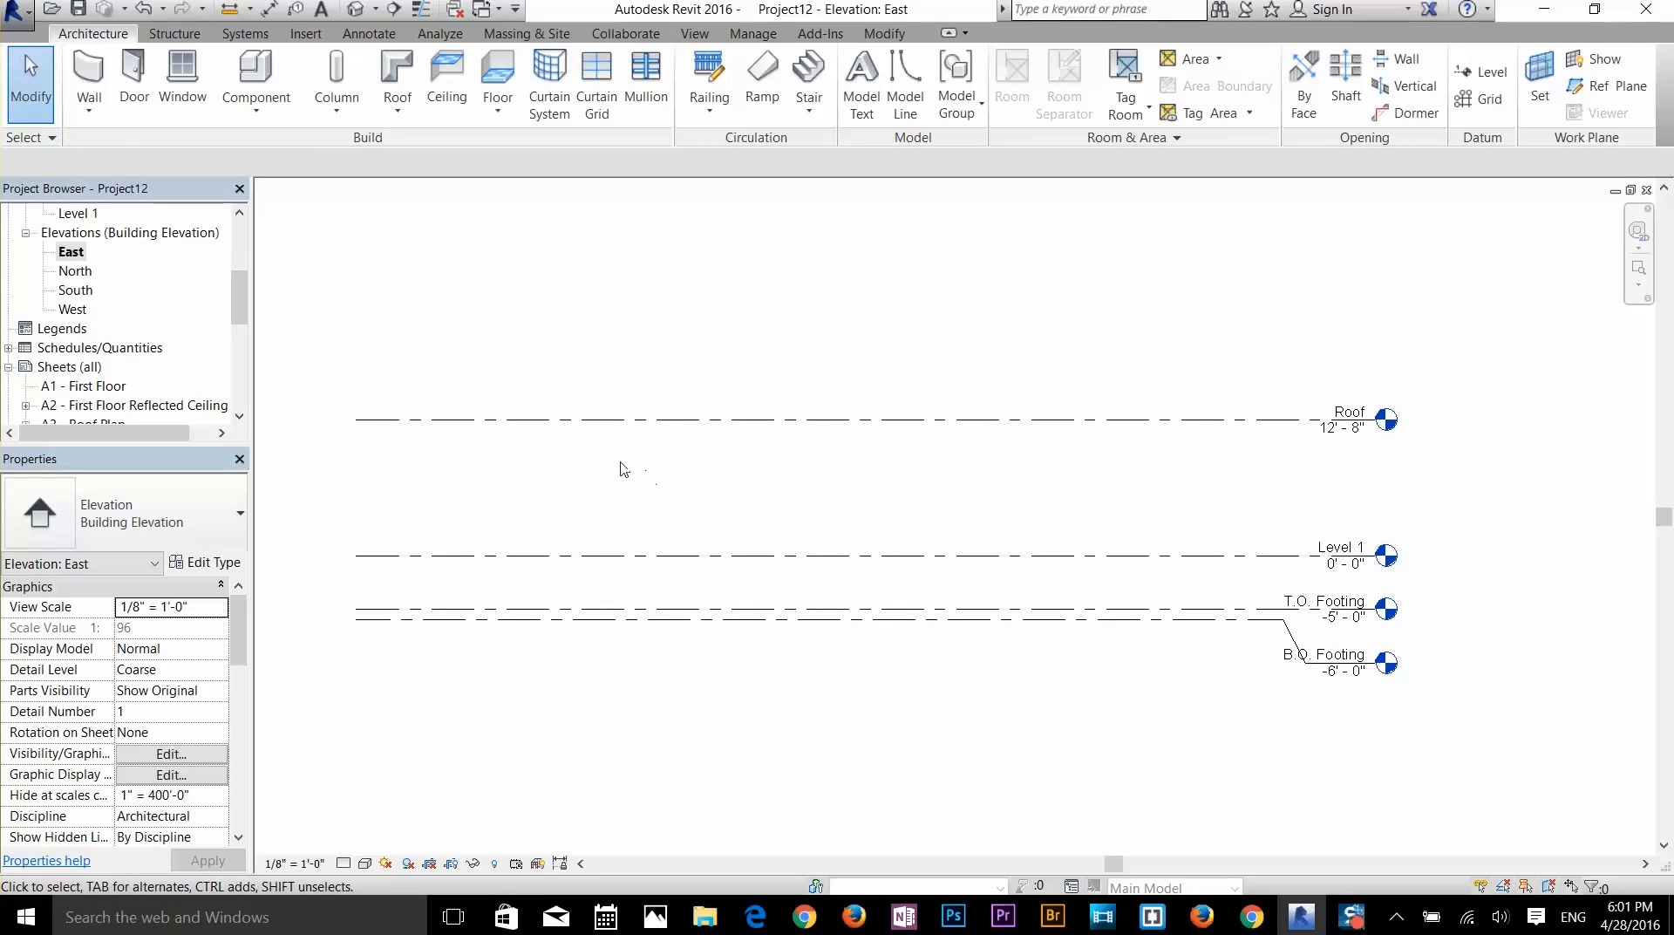
{"action": "scroll", "coordinate": [240, 297], "scroll_direction": "up", "scroll_amount": 4}
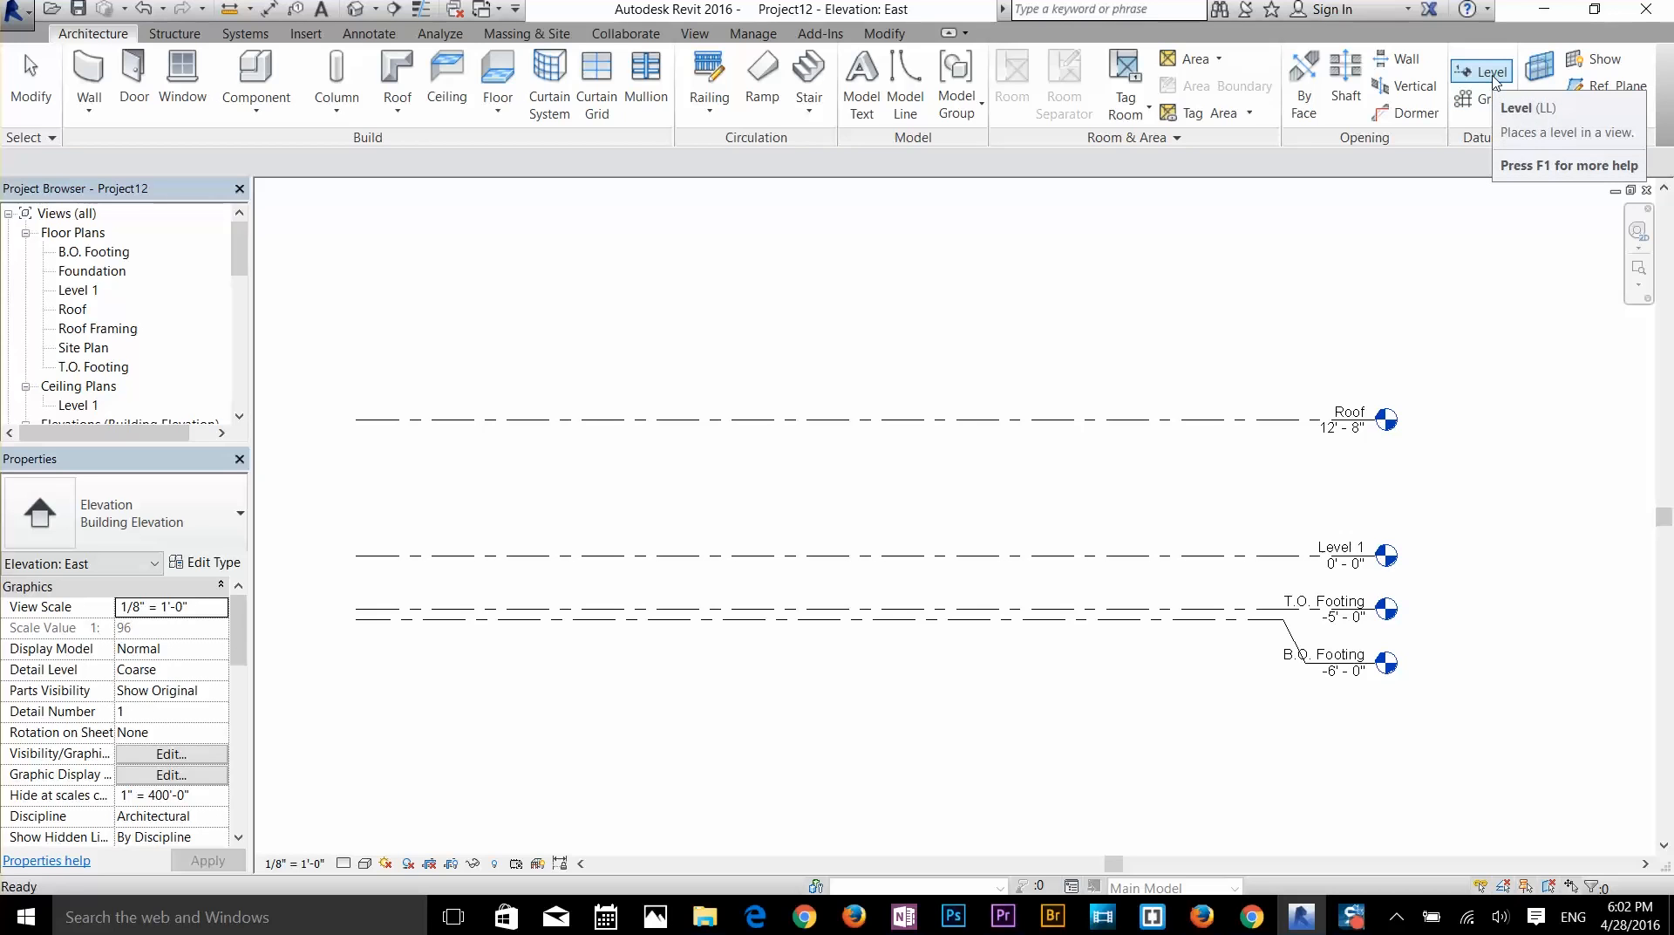
{"action": "key", "text": "l"}
{"action": "key", "text": "l"}
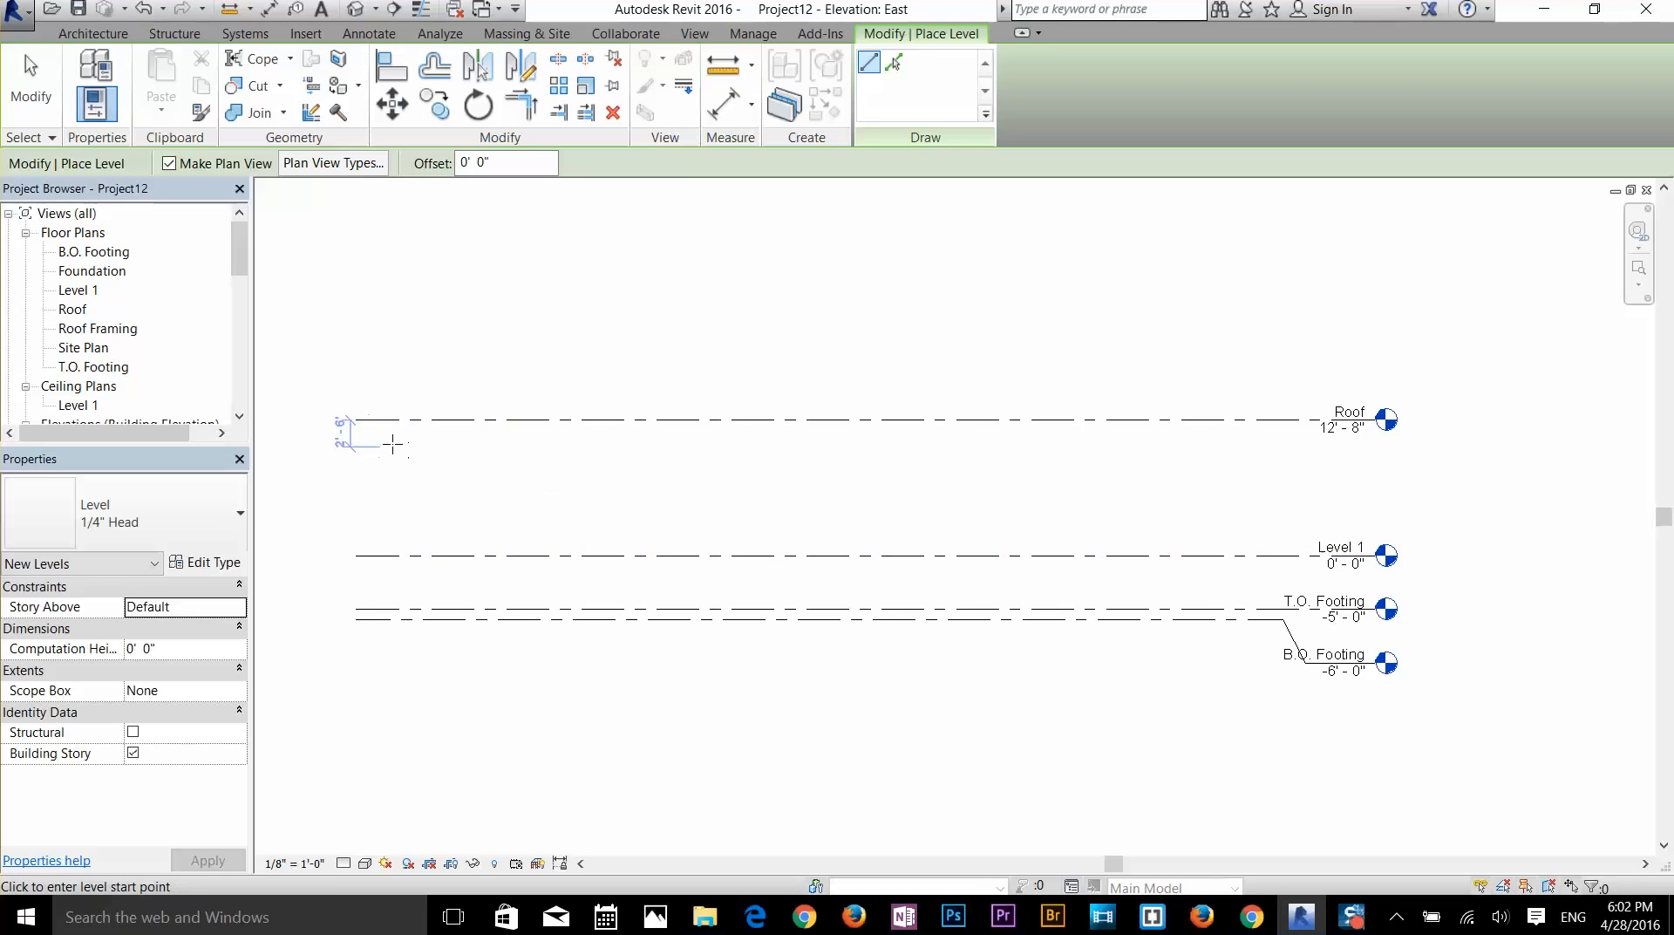
{"action": "left_click", "coordinate": [358, 392]}
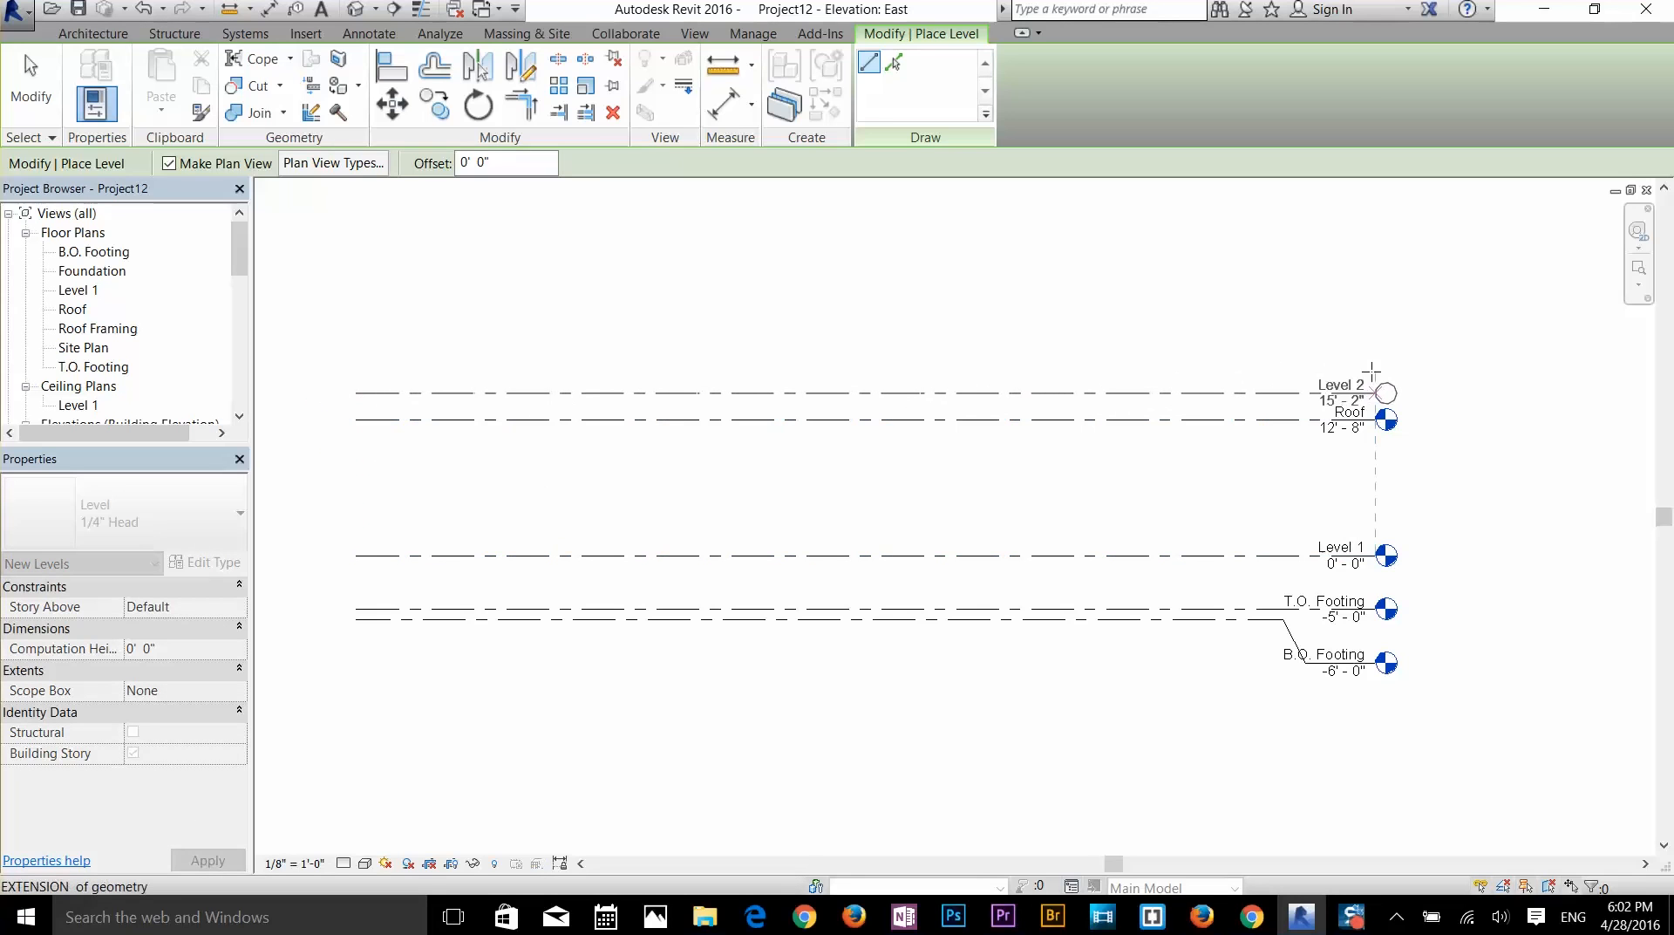
{"action": "left_click", "coordinate": [1379, 393]}
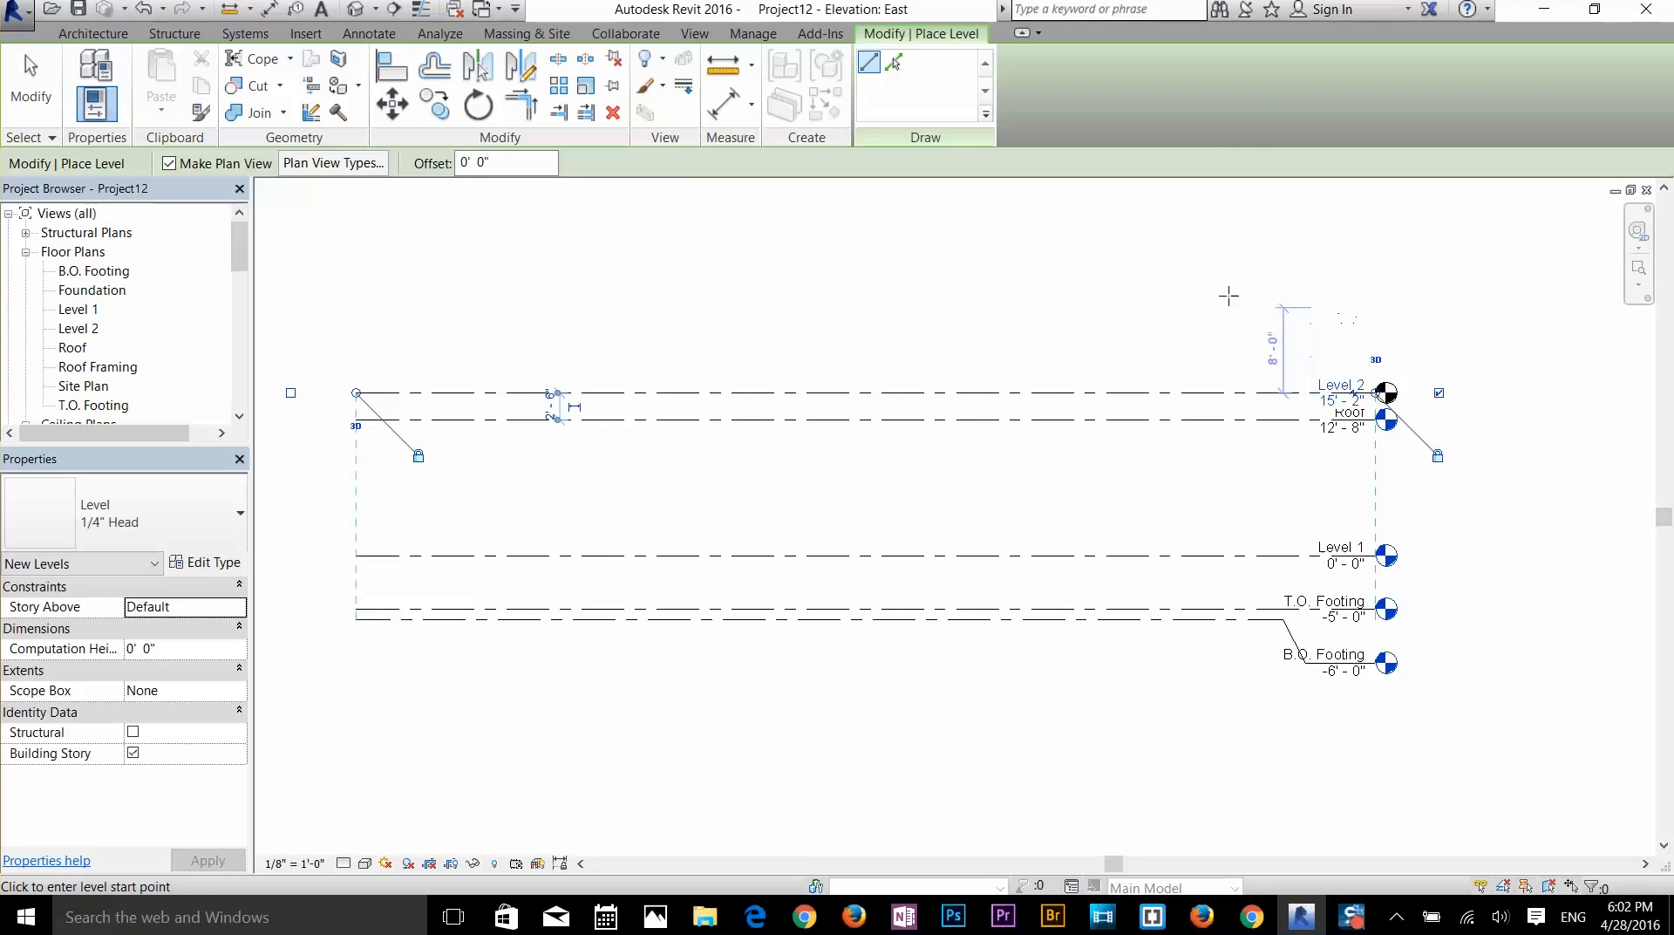
- Draw another level 14' - 0" above Level 2, aligned with the ends of the existing levels
{"action": "left_click", "coordinate": [356, 245]}
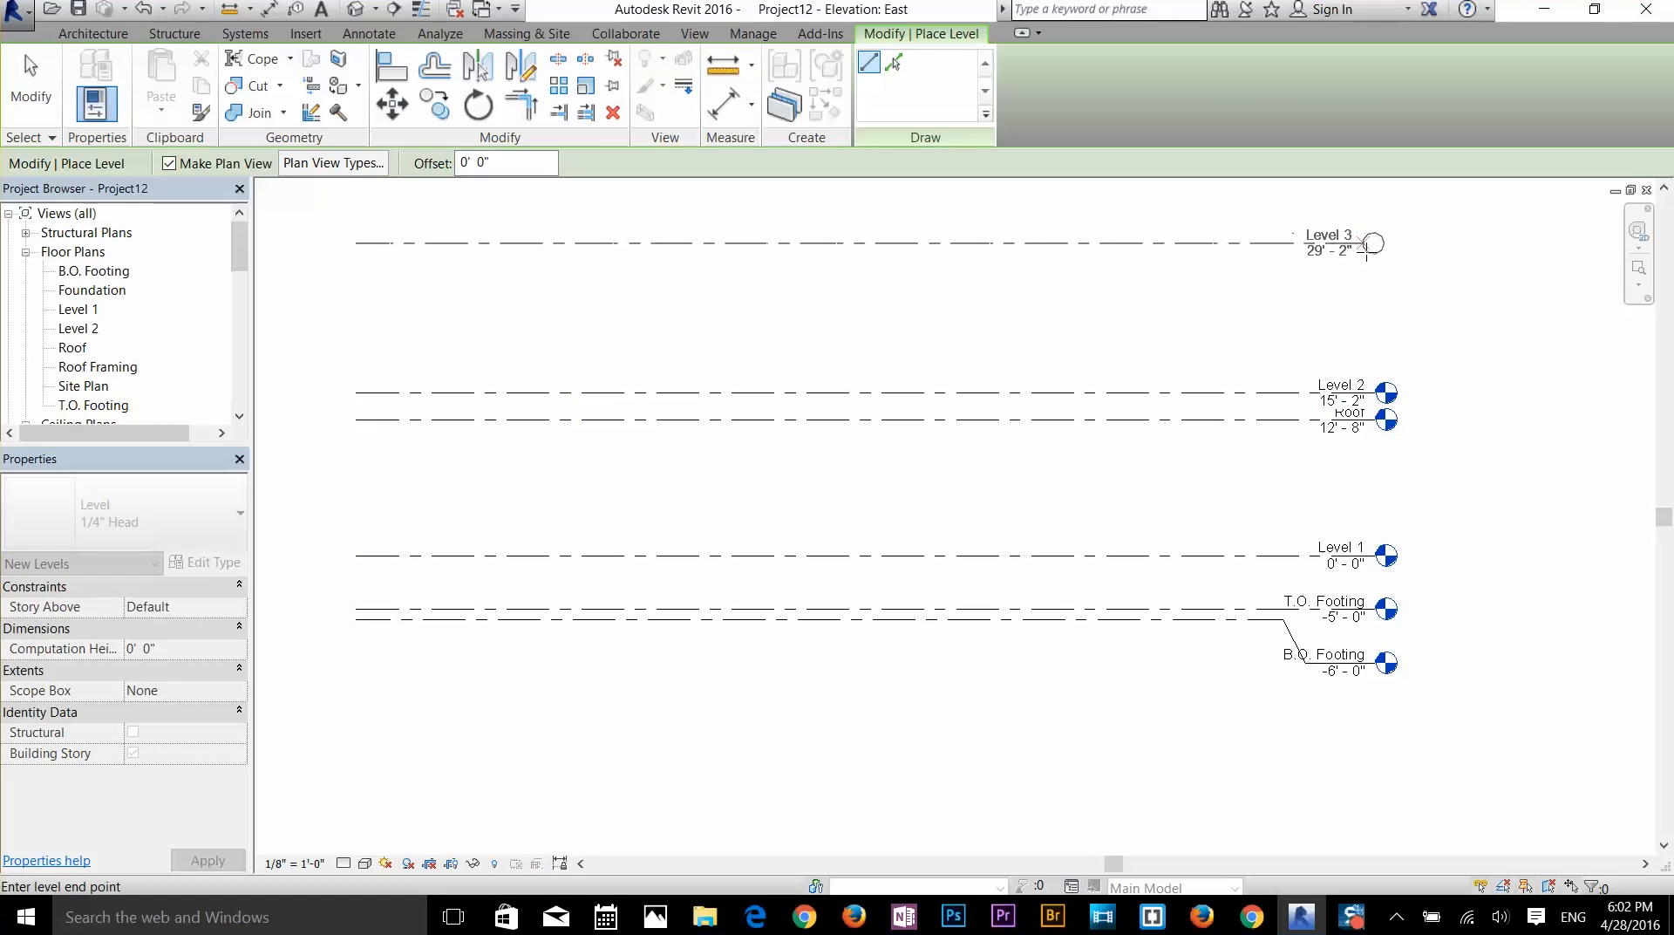
{"action": "left_click", "coordinate": [1378, 245]}
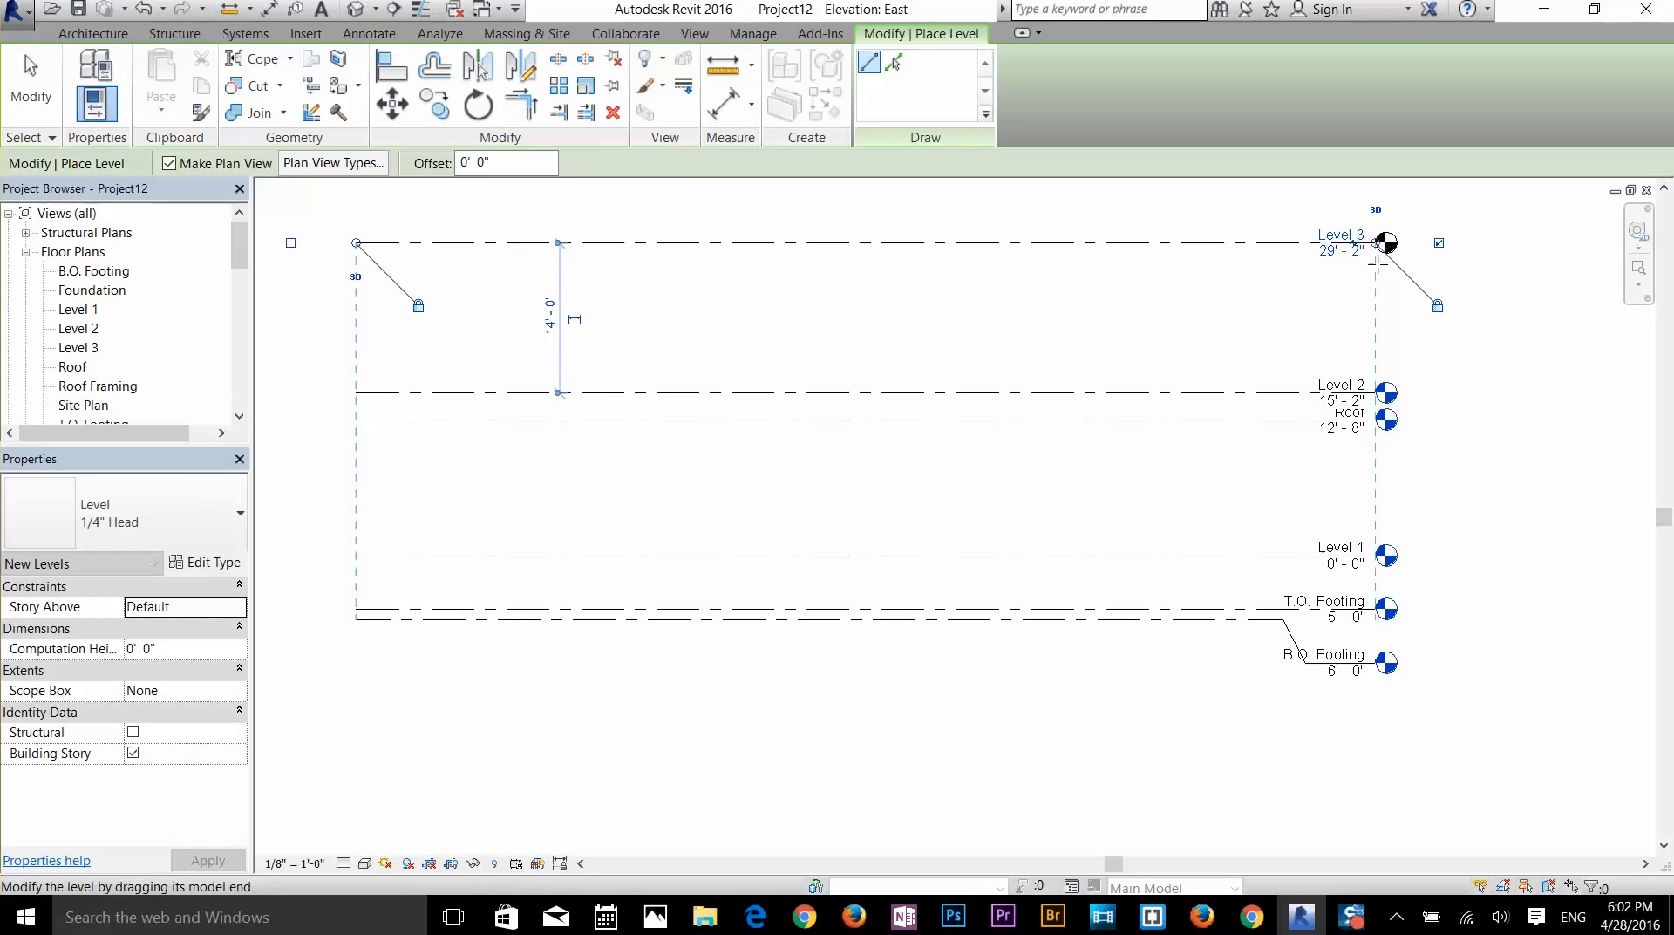
{"action": "right_click", "coordinate": [1436, 338]}
{"action": "left_click", "coordinate": [1497, 352]}
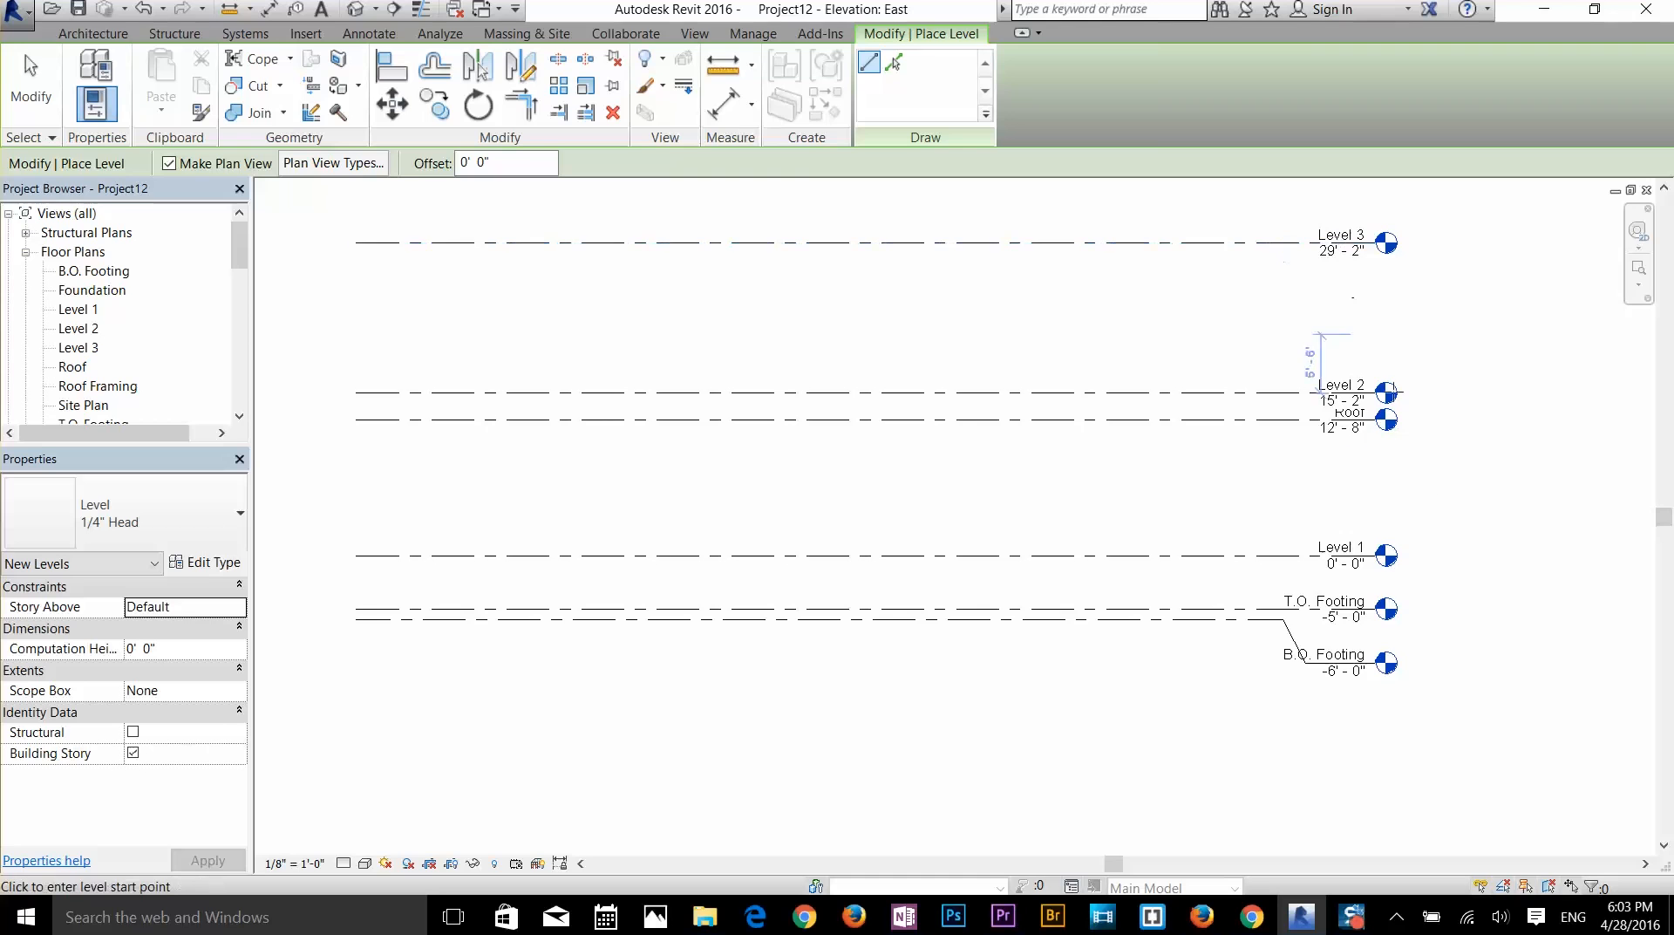
{"action": "scroll", "coordinate": [1443, 552], "scroll_direction": "up", "scroll_amount": 3}
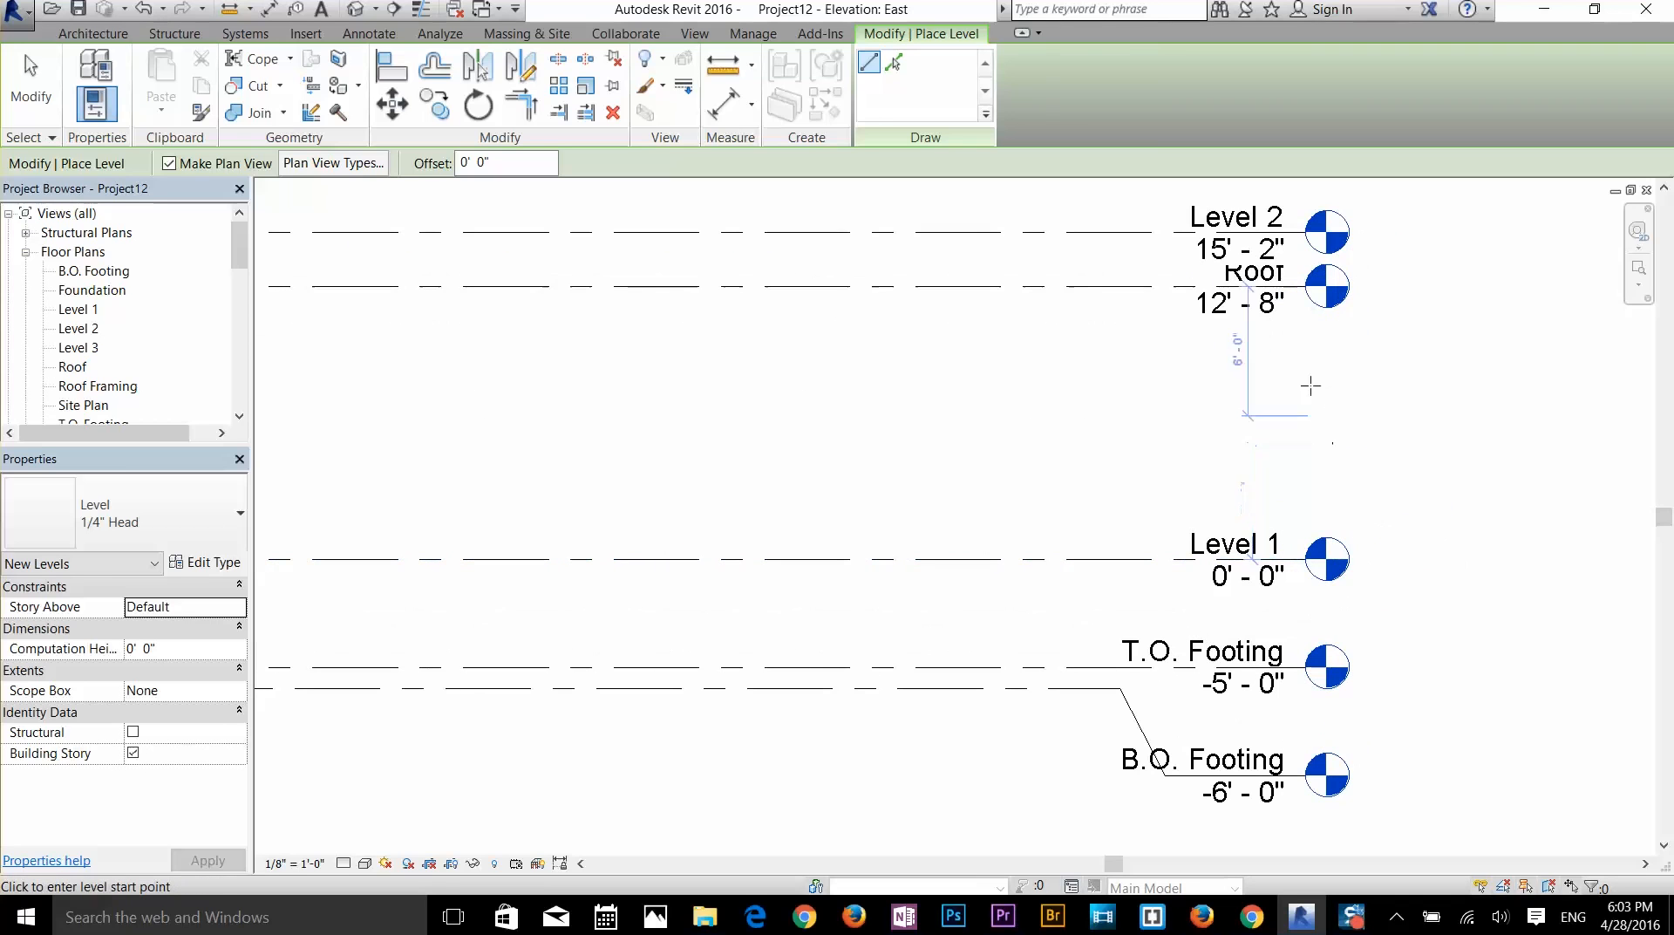
{"action": "scroll", "coordinate": [1311, 432], "scroll_direction": "up", "scroll_amount": 3}
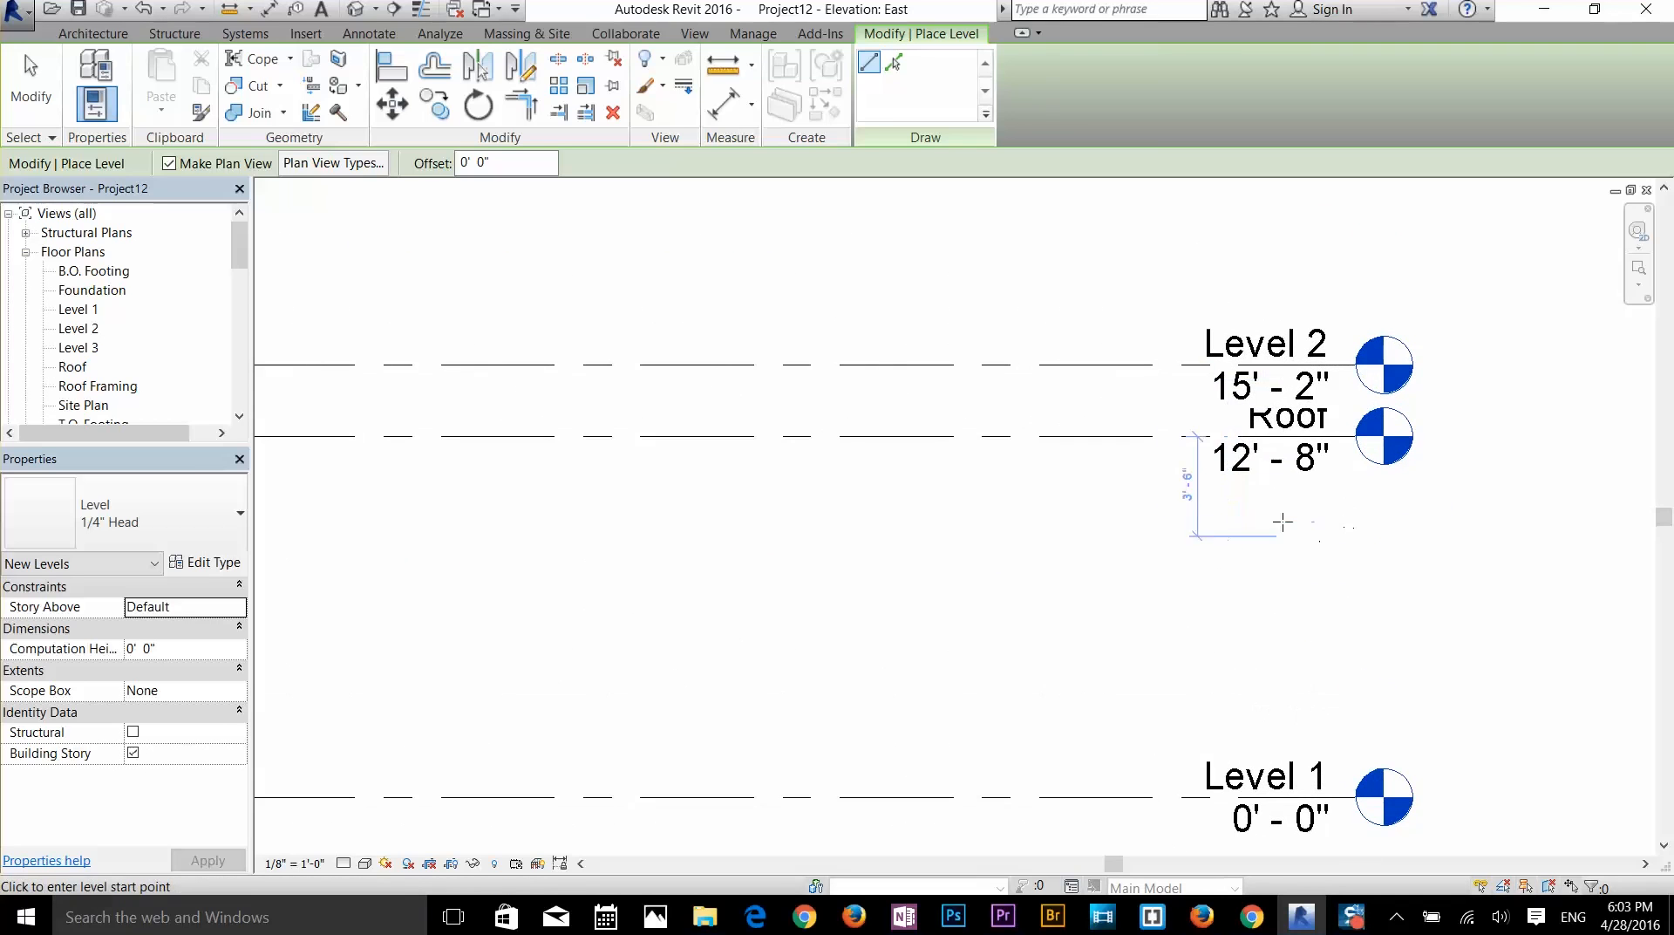
{"action": "left_click", "coordinate": [1283, 419]}
{"action": "key", "text": "Escape"}
{"action": "key", "text": "Escape"}
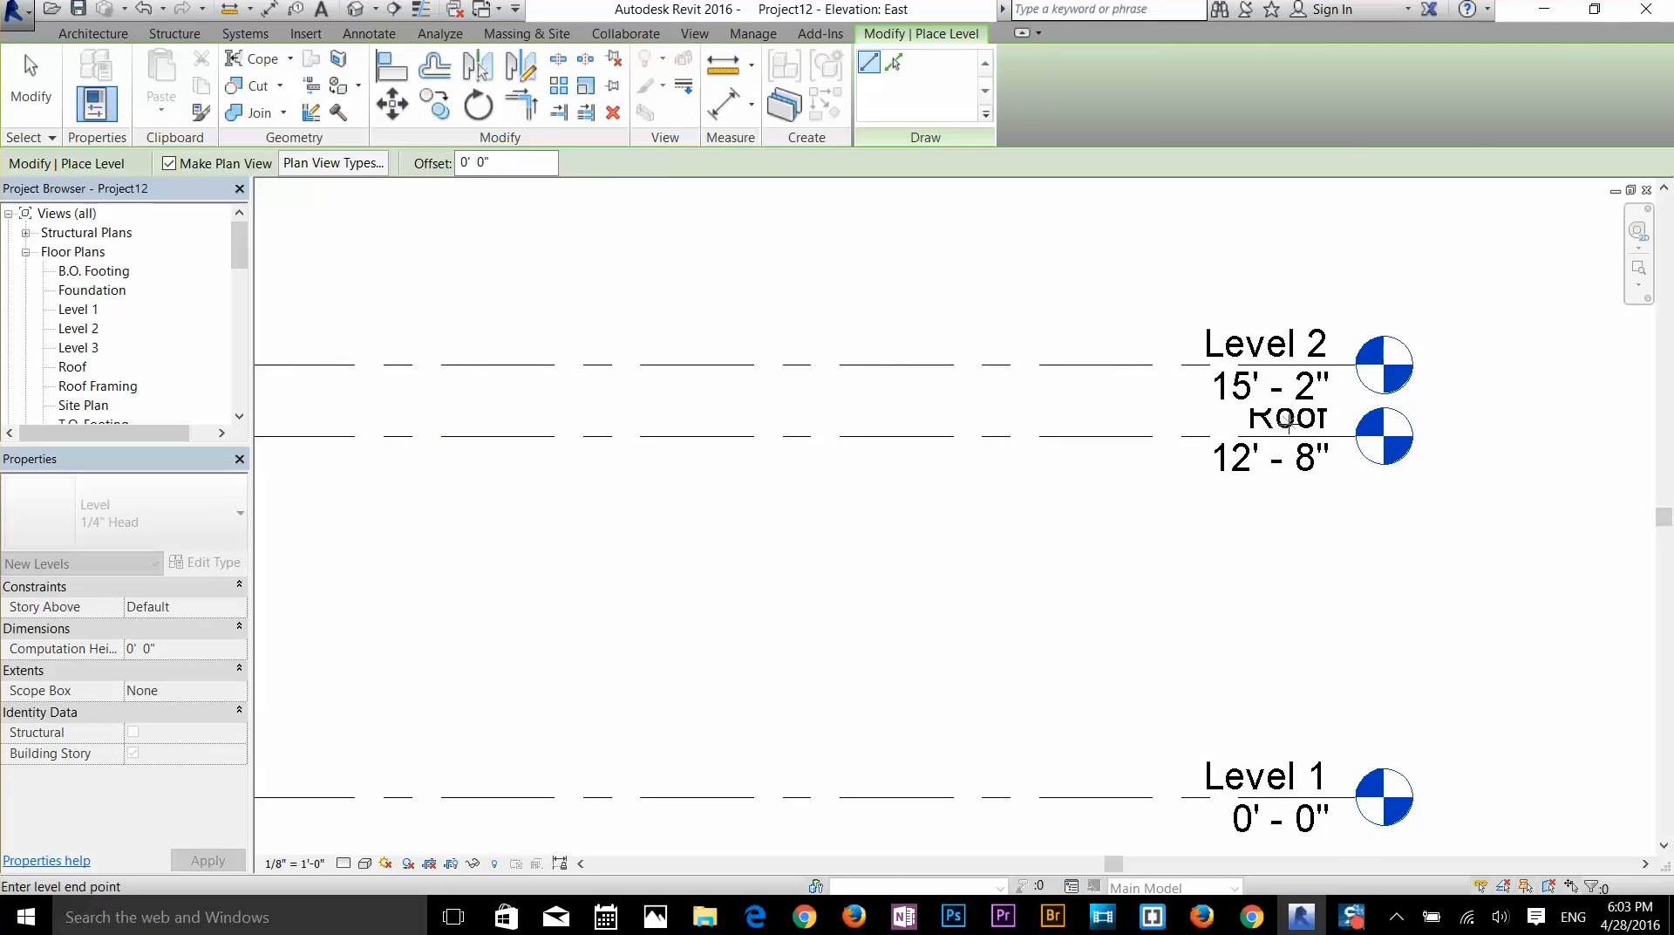
- Rename the Roof level as Low Roof and have its corresponding views renamed too
{"action": "left_click", "coordinate": [1287, 440]}
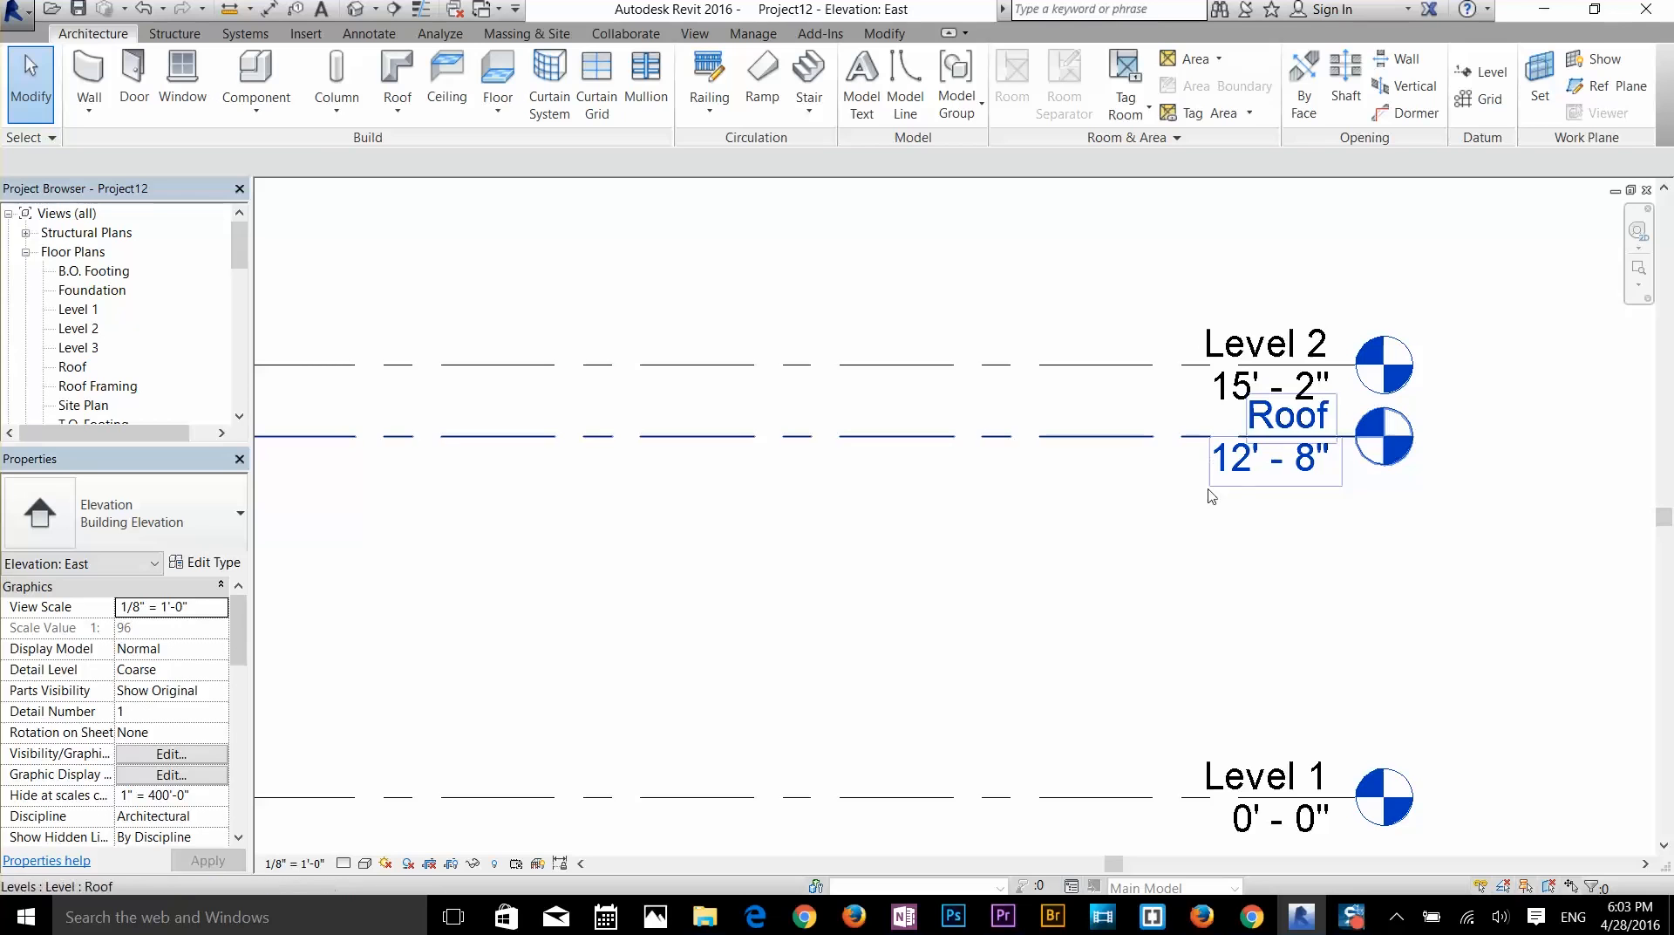
{"action": "left_click", "coordinate": [1232, 506]}
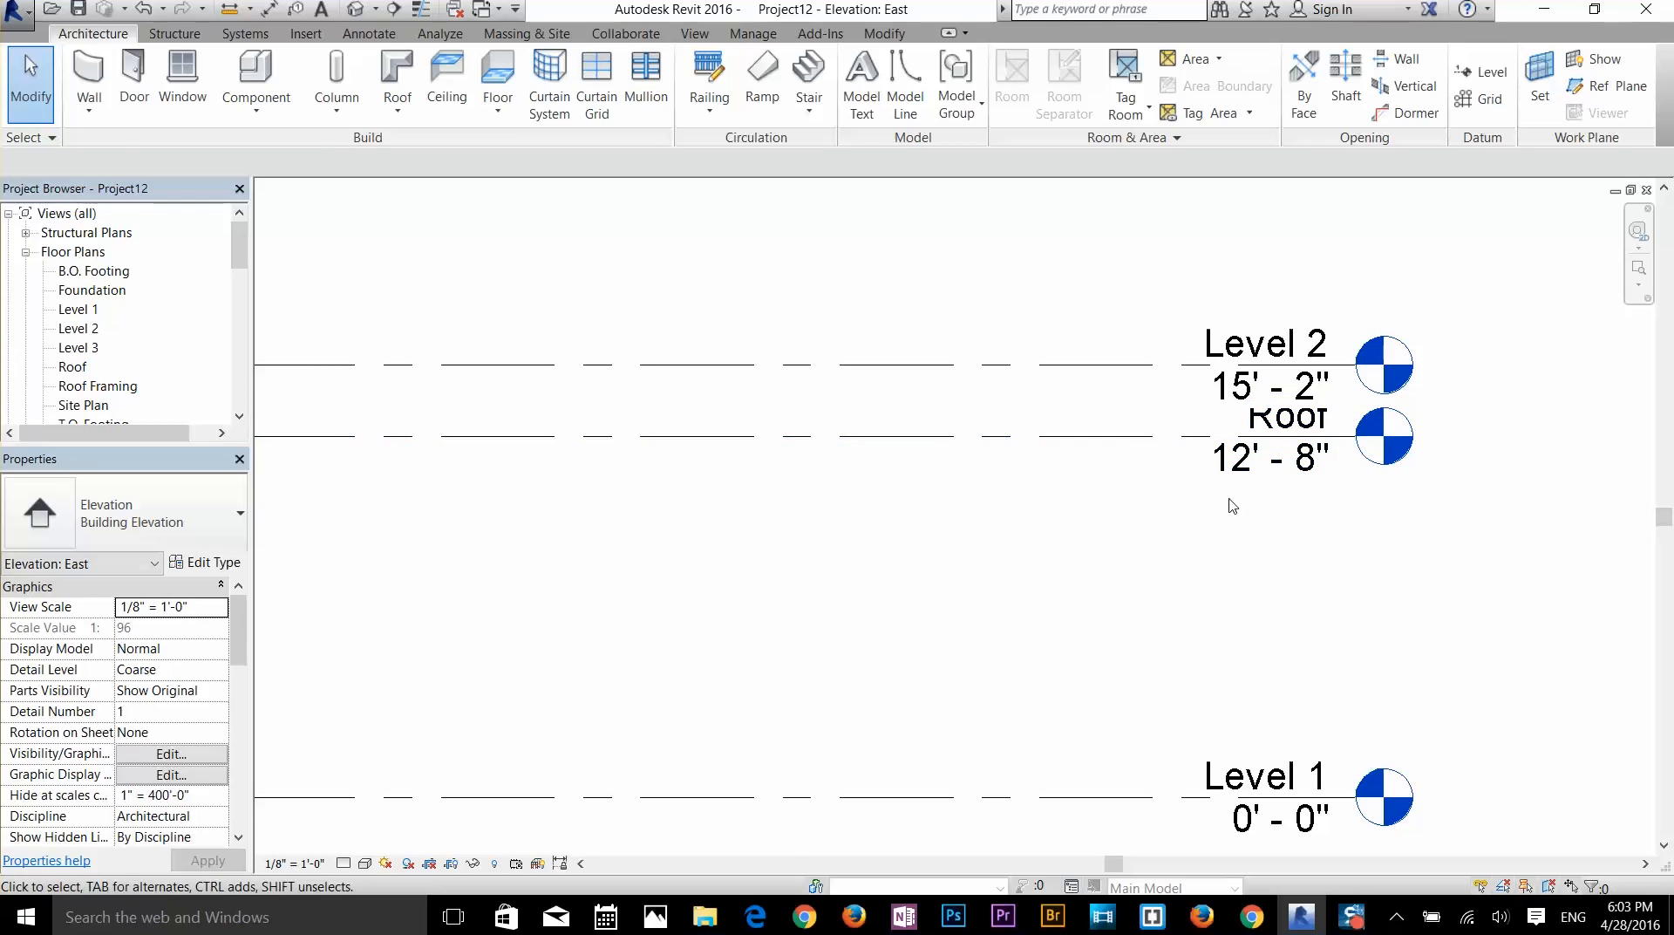
{"action": "left_click", "coordinate": [1255, 424]}
{"action": "left_click", "coordinate": [1264, 426]}
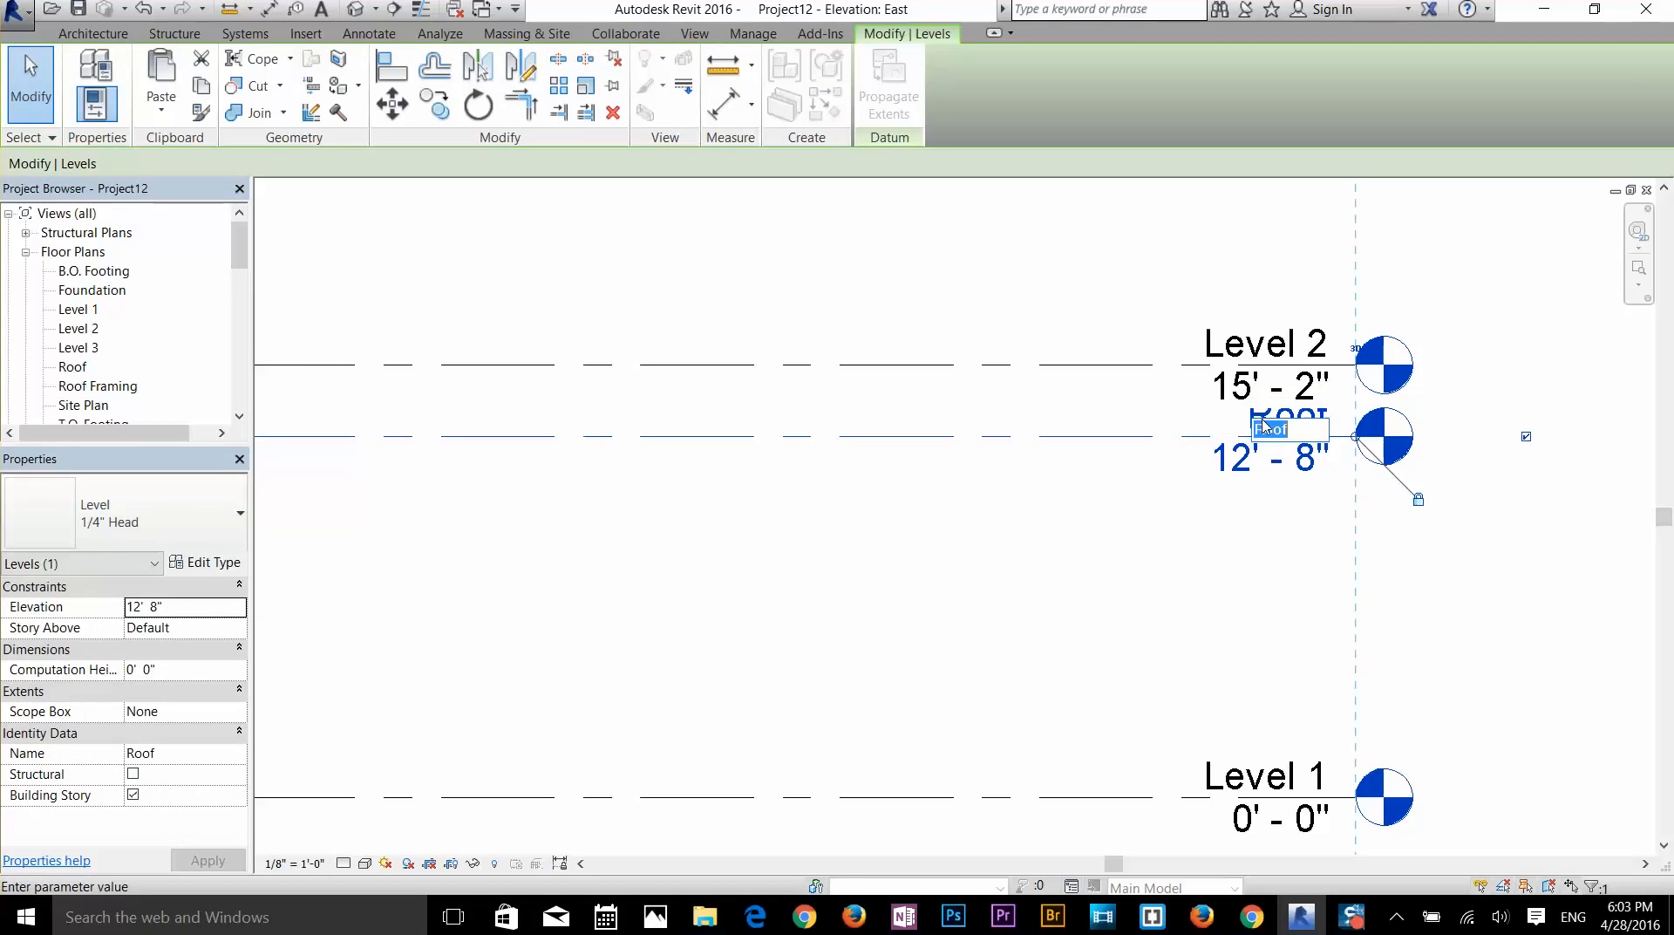
{"action": "type", "text": "Low Roof"}
{"action": "key", "text": "Return"}
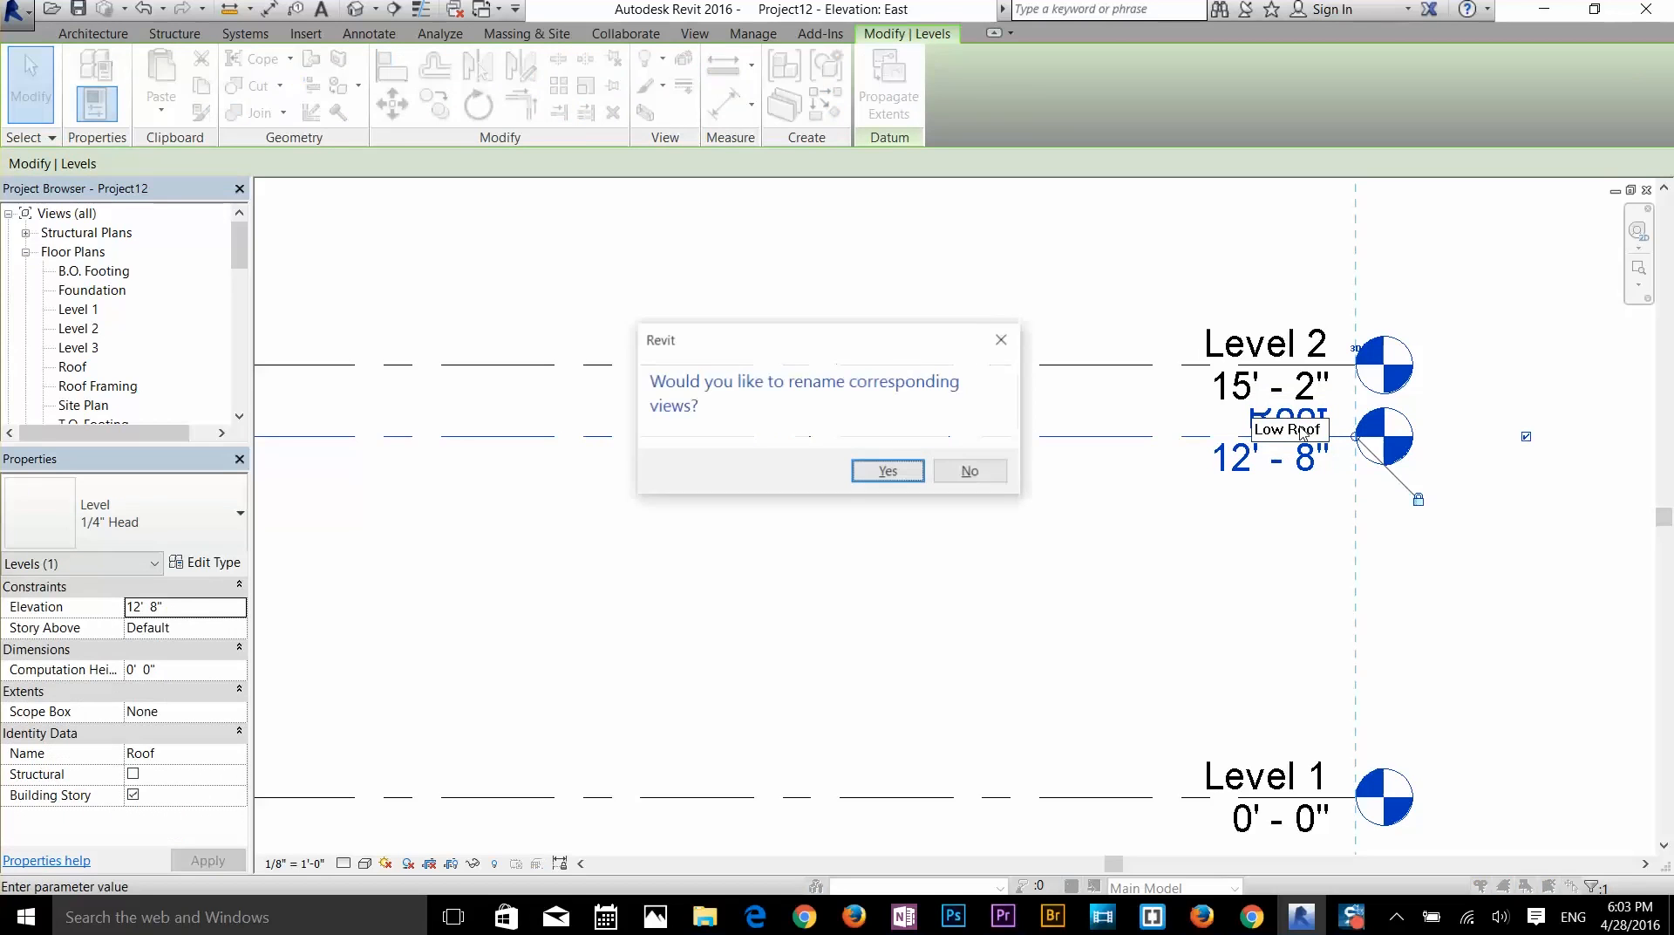
{"action": "left_click_drag", "start_coordinate": [918, 343], "coordinate": [924, 343]}
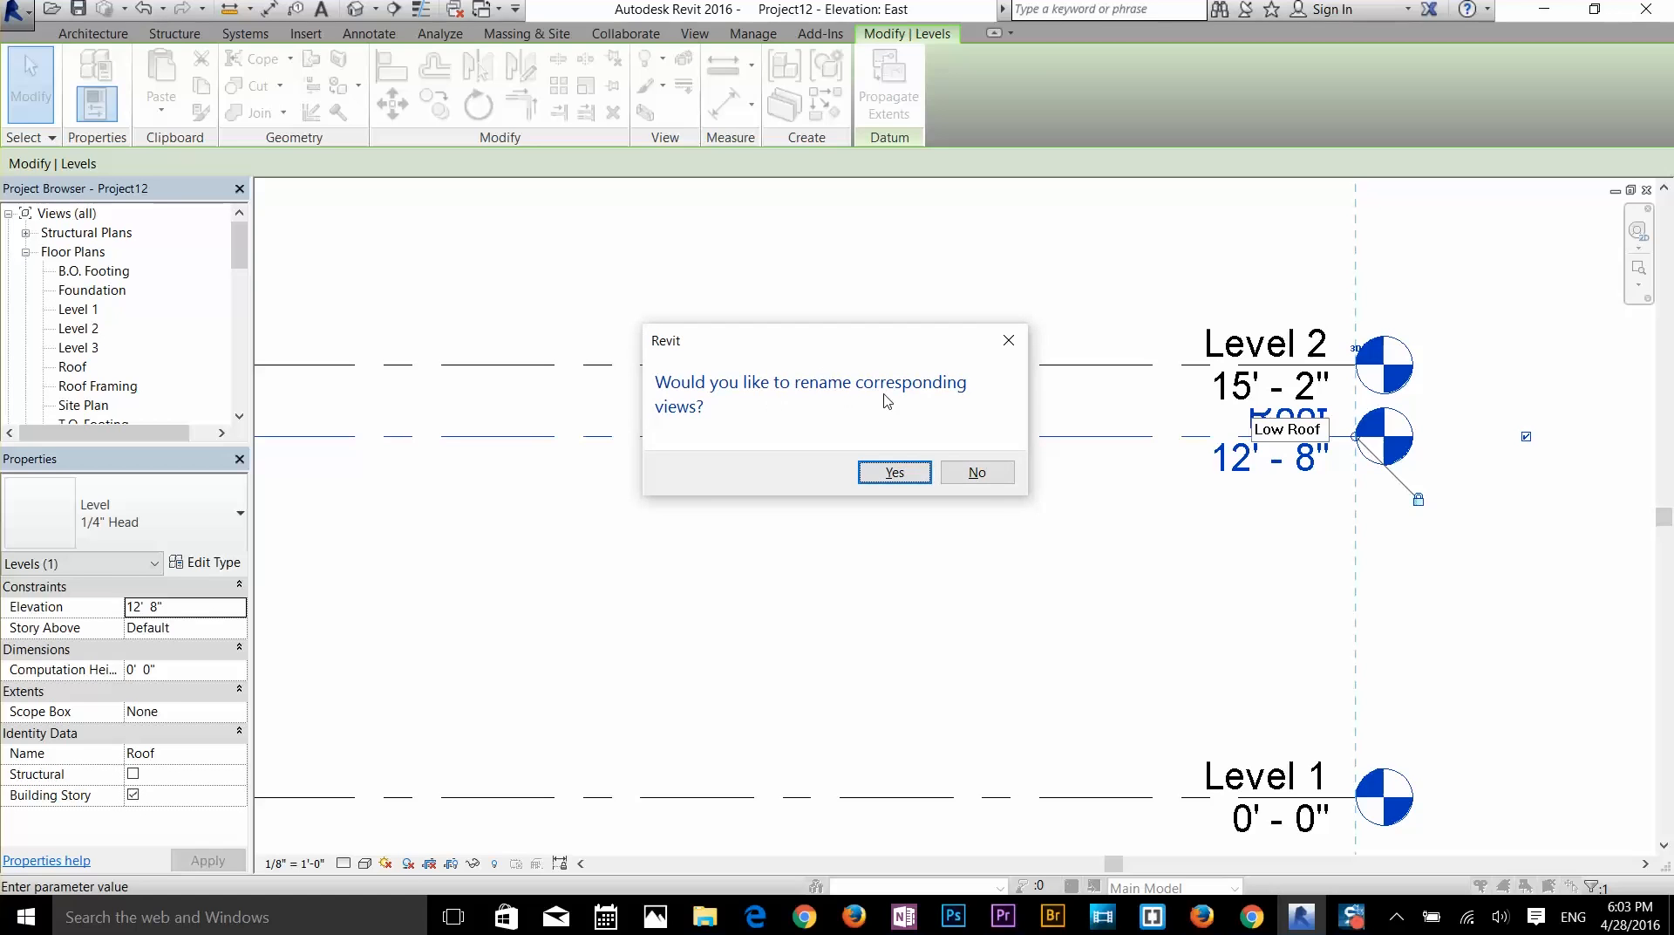
{"action": "left_click", "coordinate": [888, 477]}
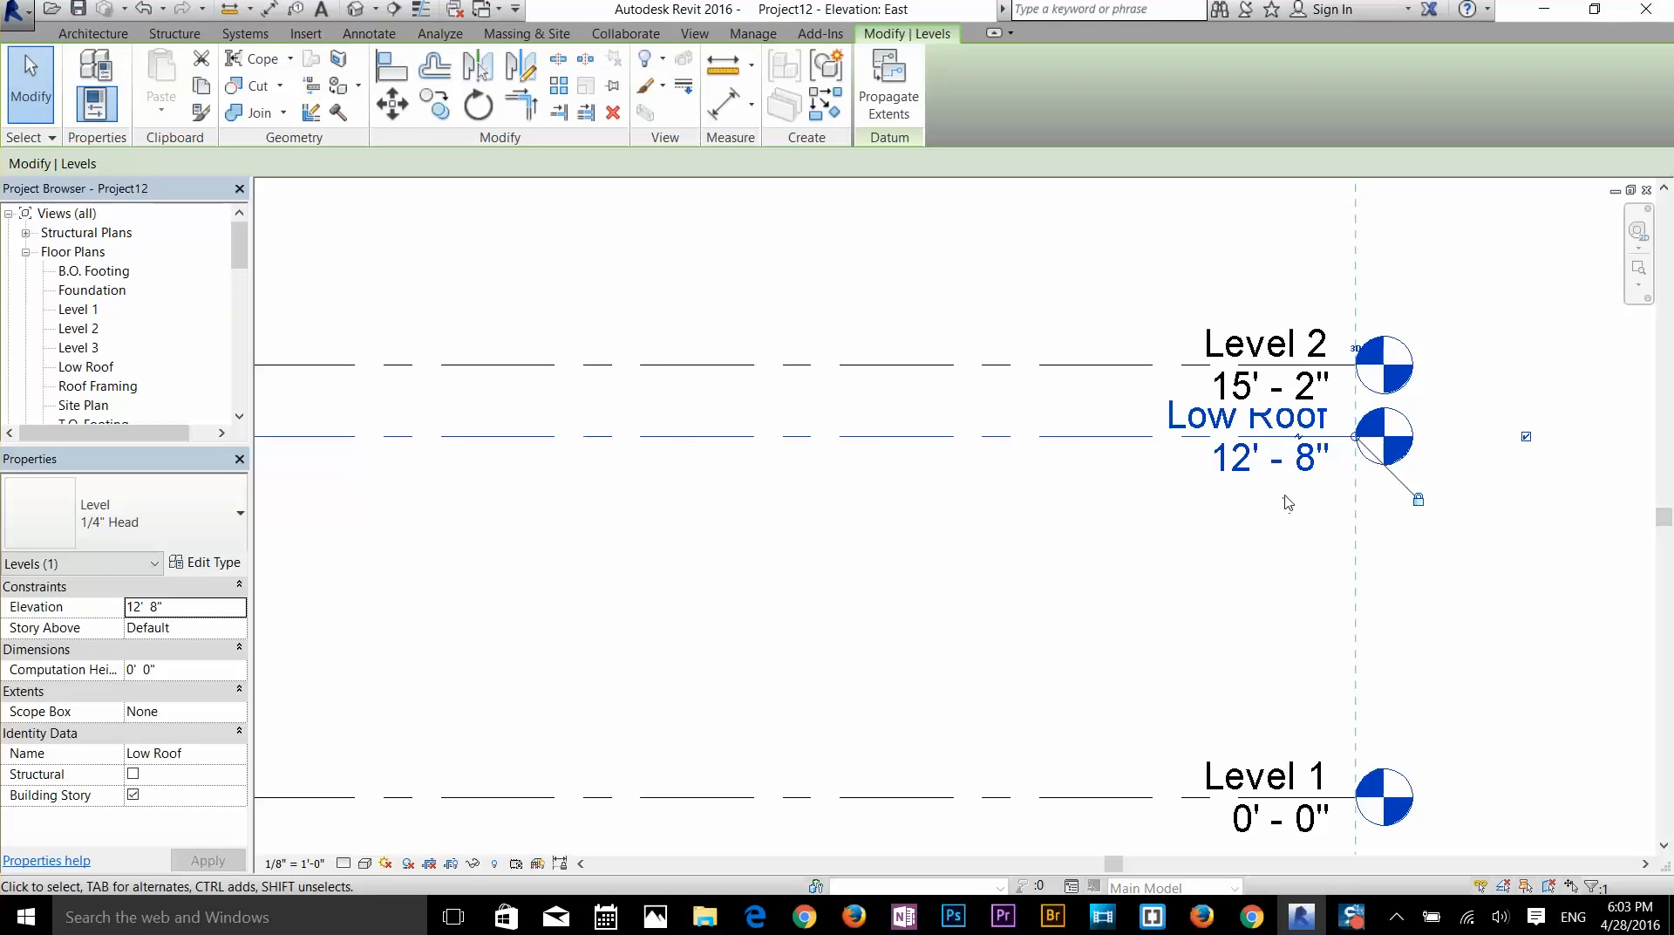
- Set the elevation of the Low Roof level to 10' - 0"
{"action": "left_click", "coordinate": [1255, 472]}
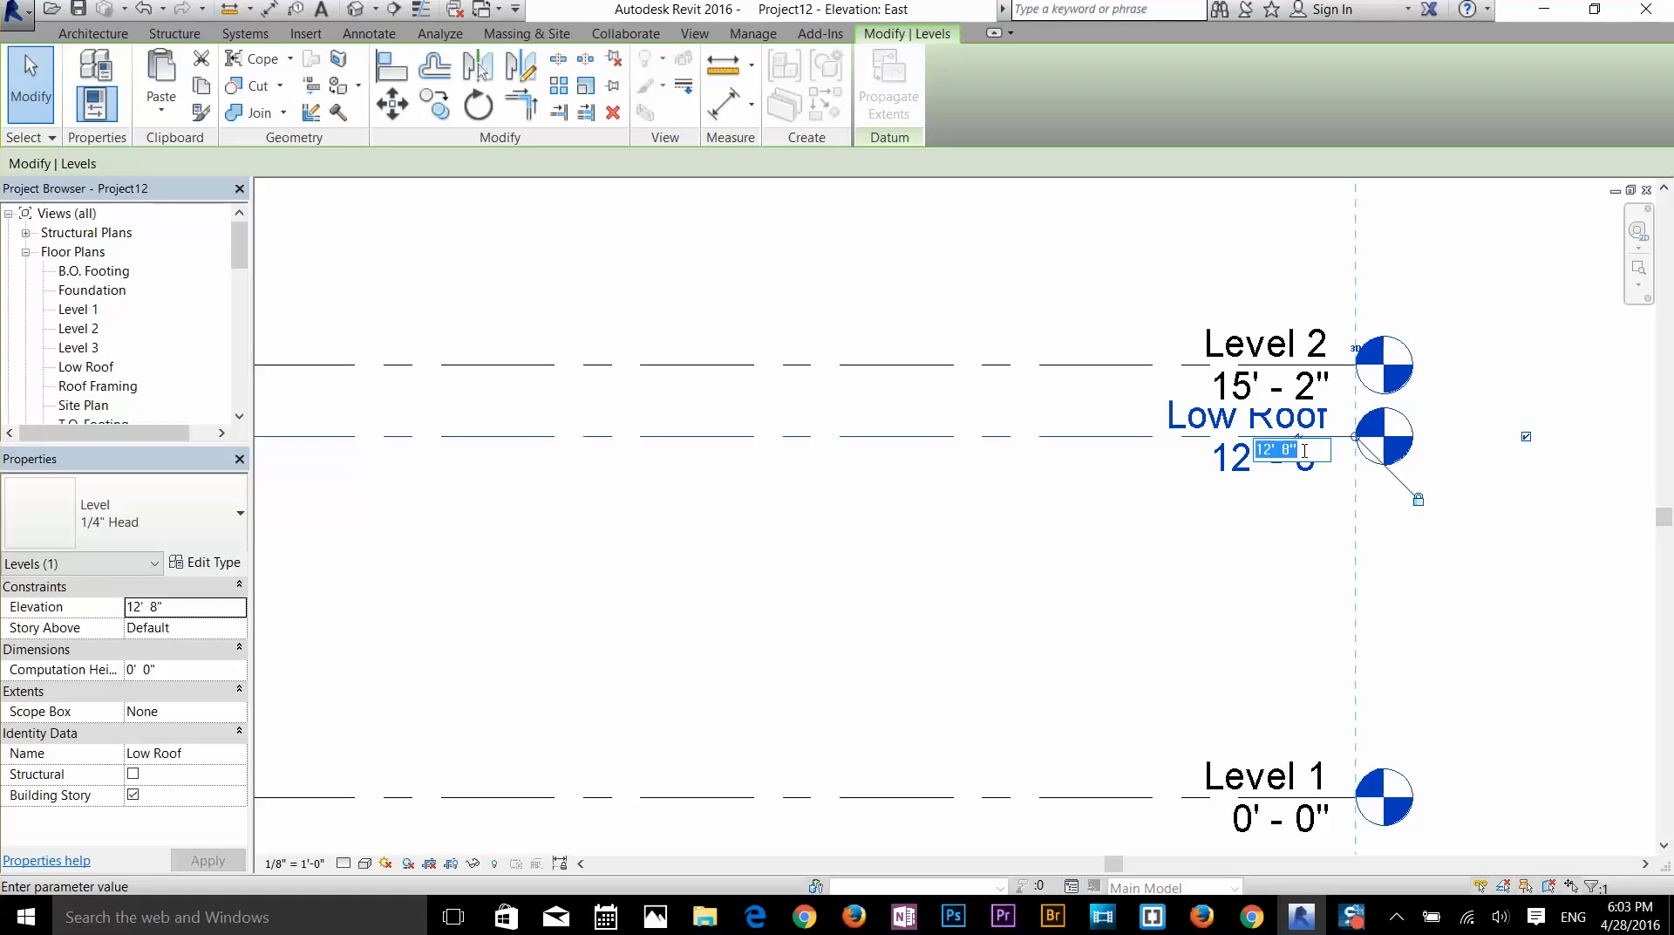
{"action": "type", "text": "10"}
{"action": "key", "text": "Return"}
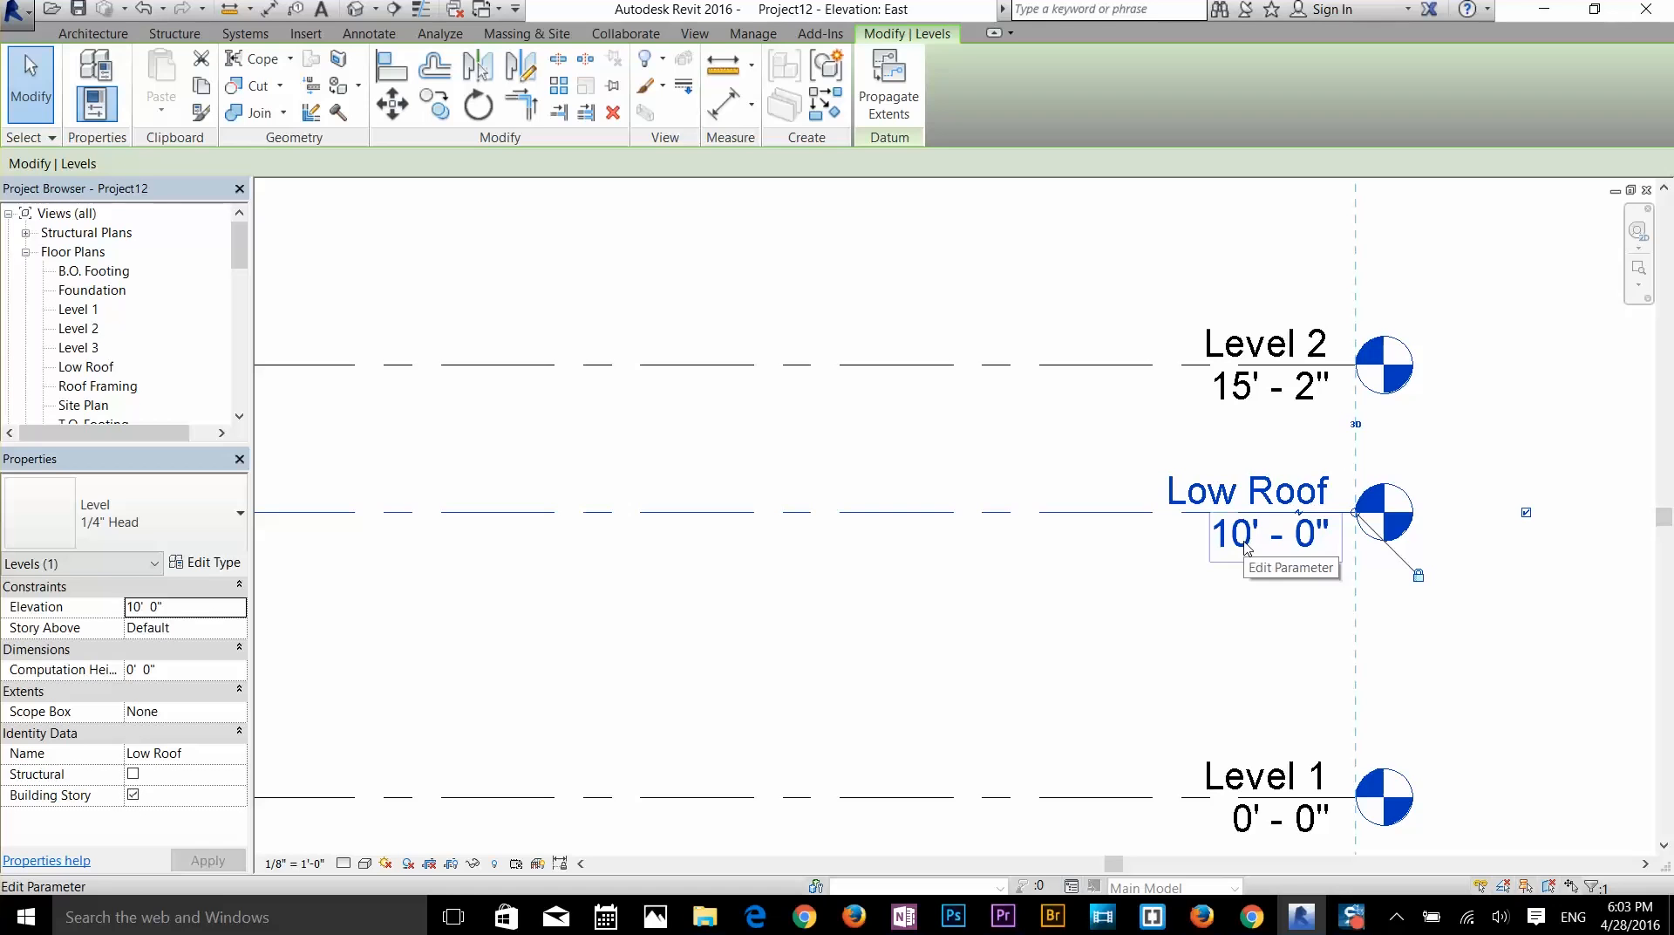
- Set the elevation of Level 2 to 11' - 0"
{"action": "left_click", "coordinate": [1247, 391]}
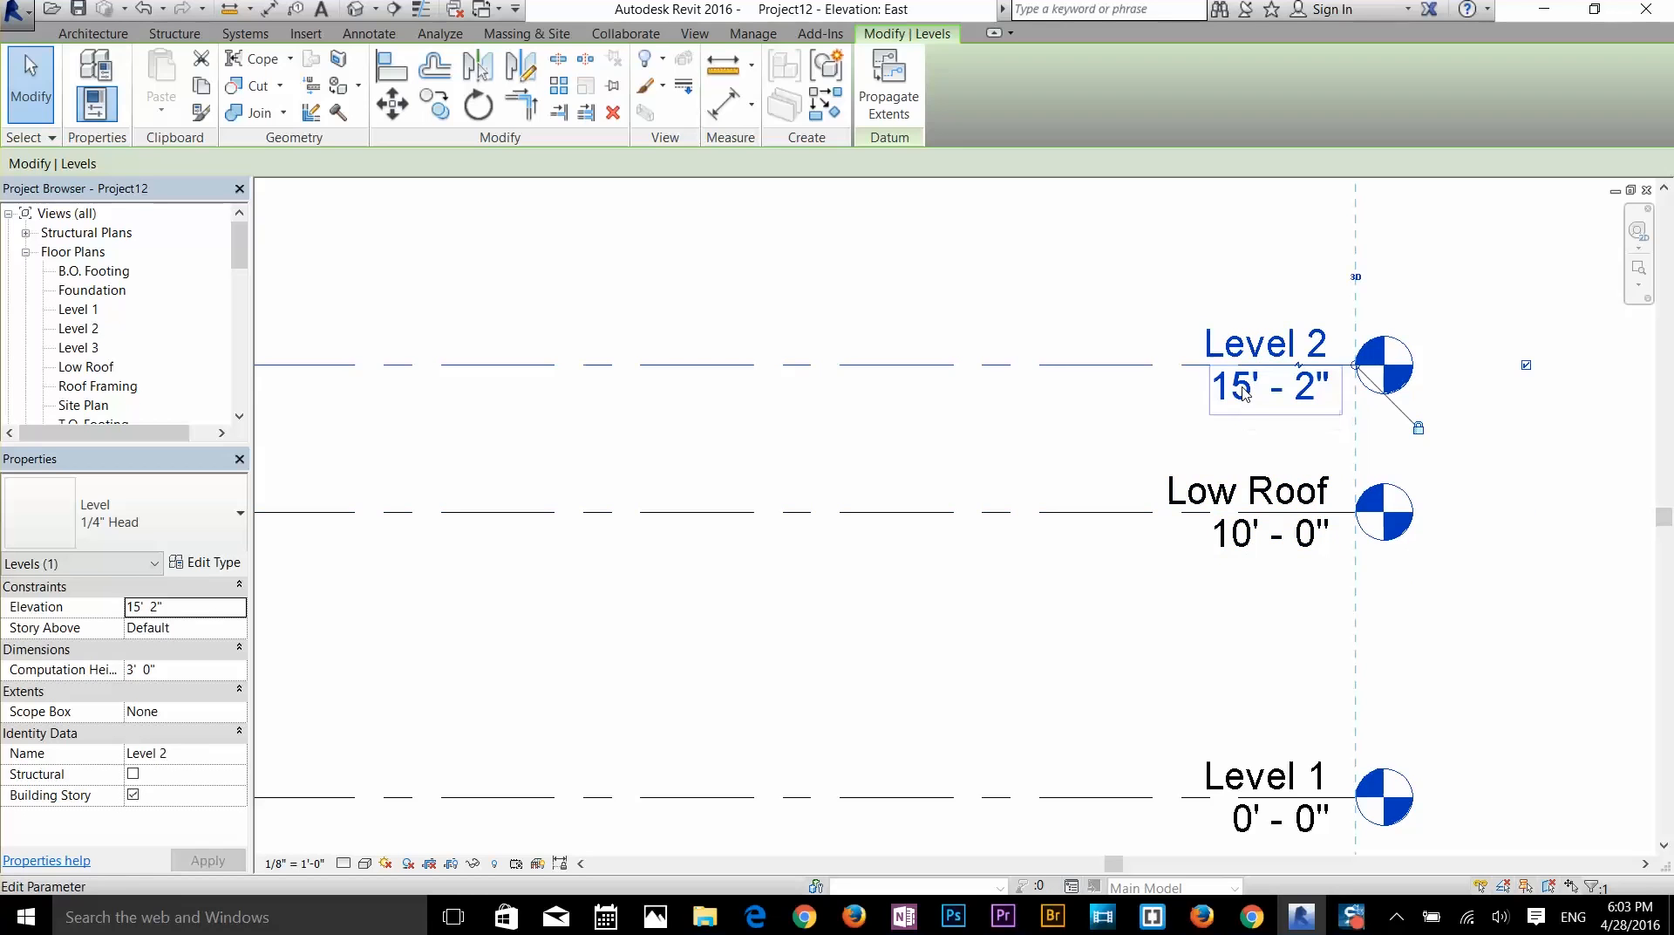
{"action": "left_click", "coordinate": [1245, 393]}
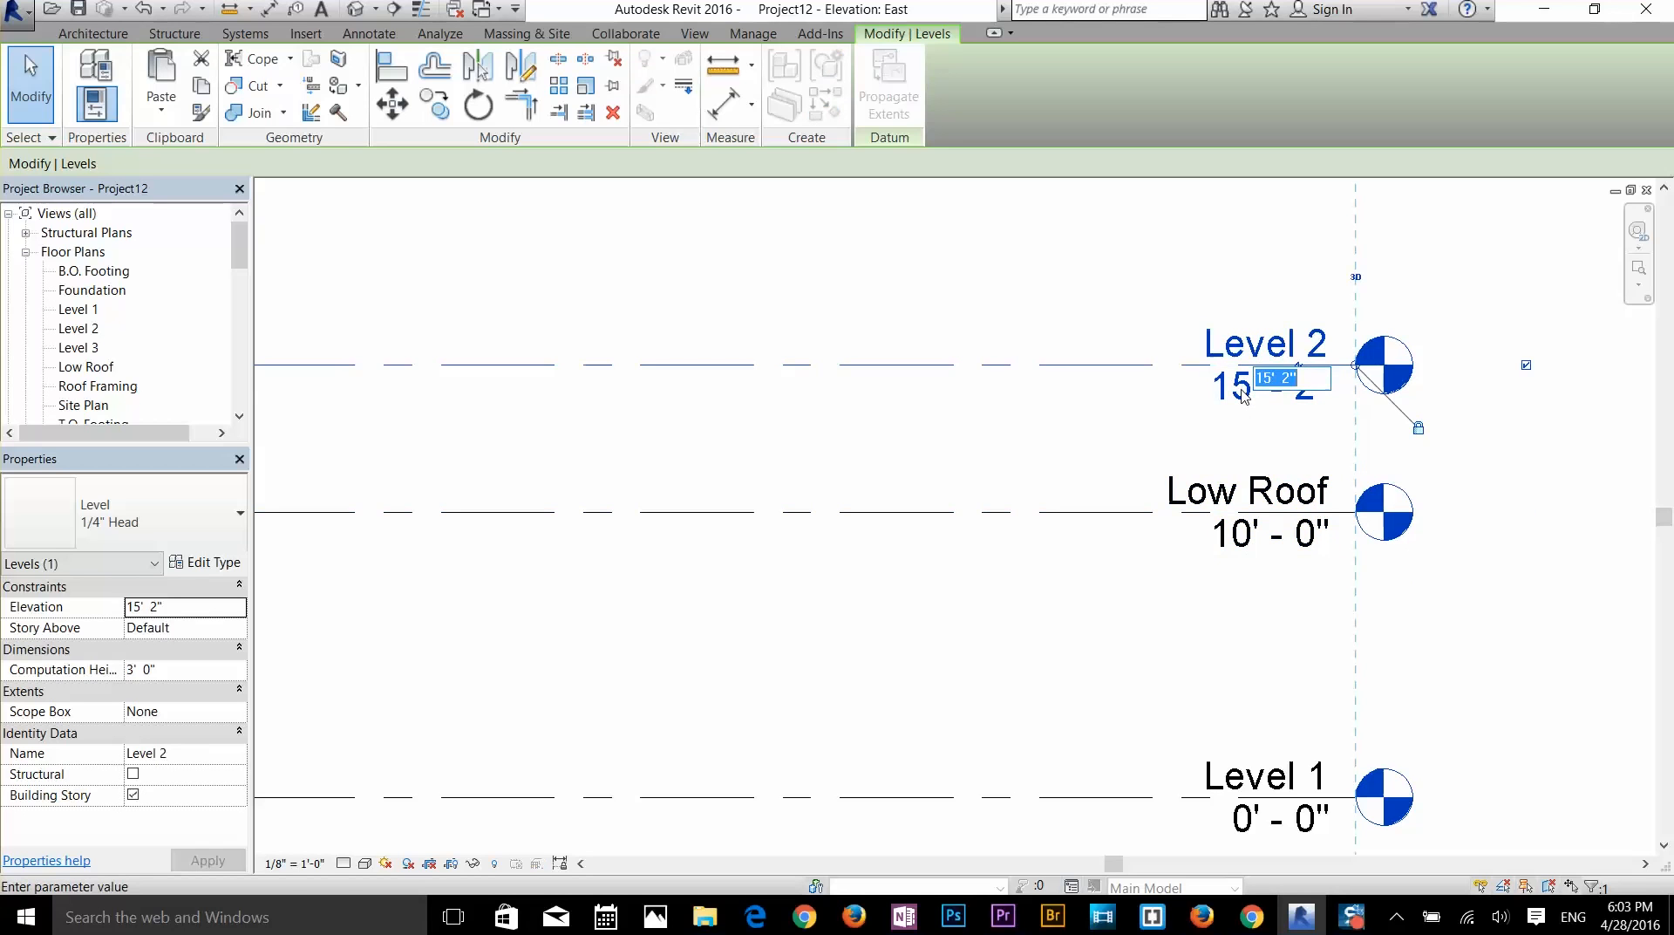
{"action": "type", "text": "11"}
{"action": "key", "text": "Return"}
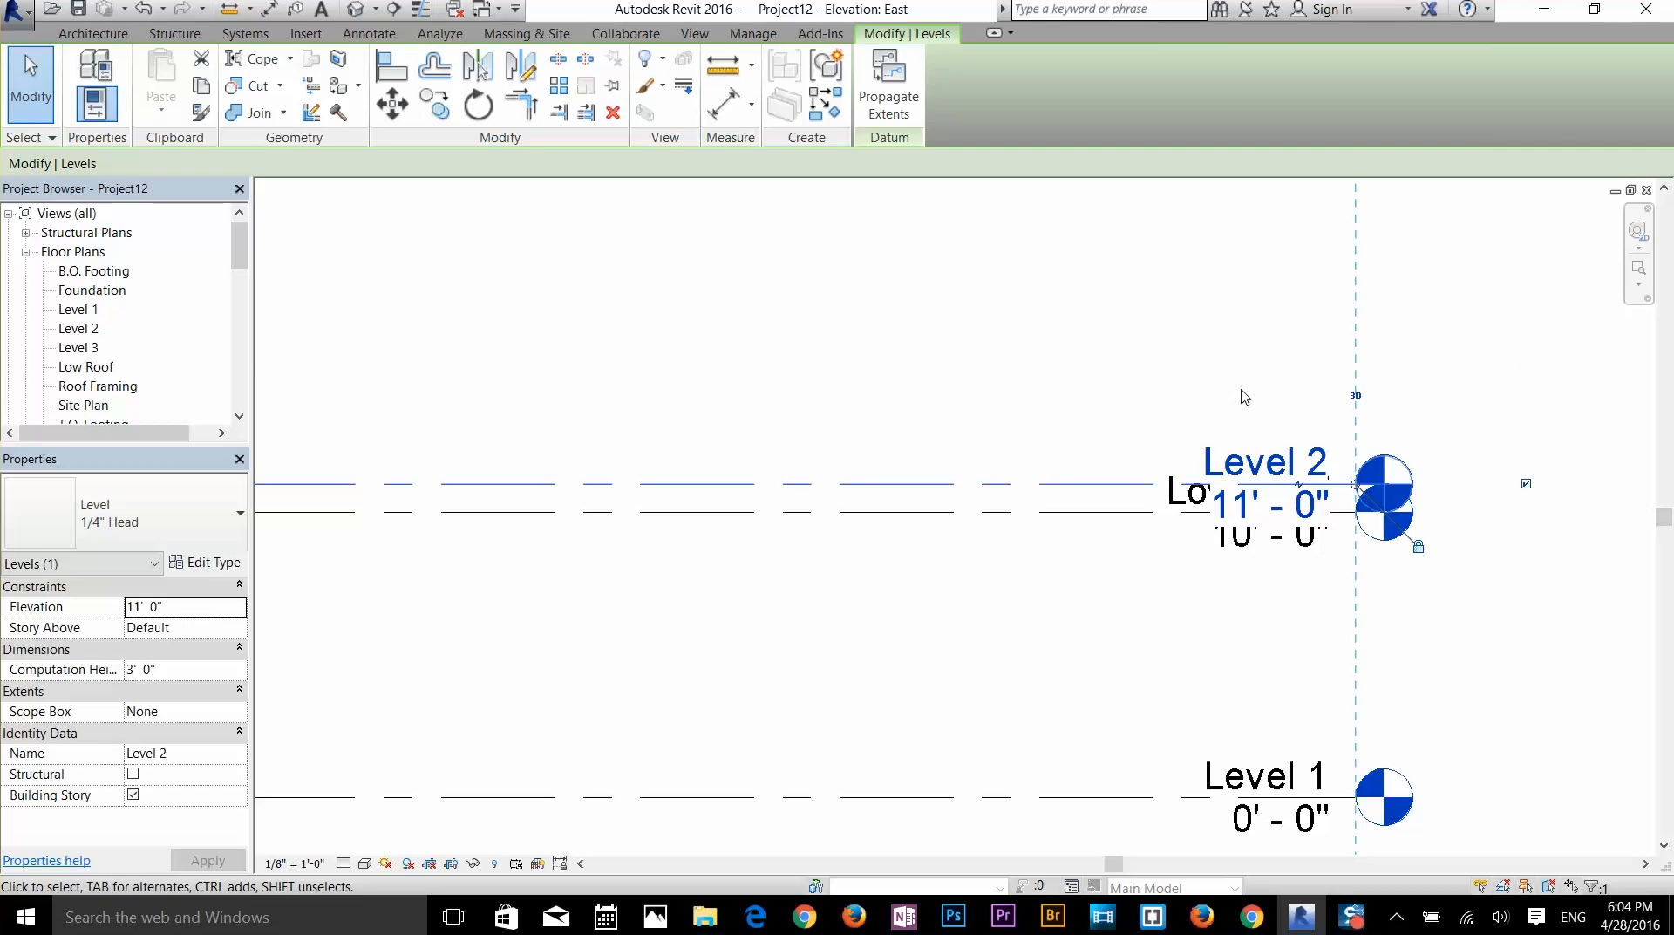
{"action": "left_click", "coordinate": [1270, 589]}
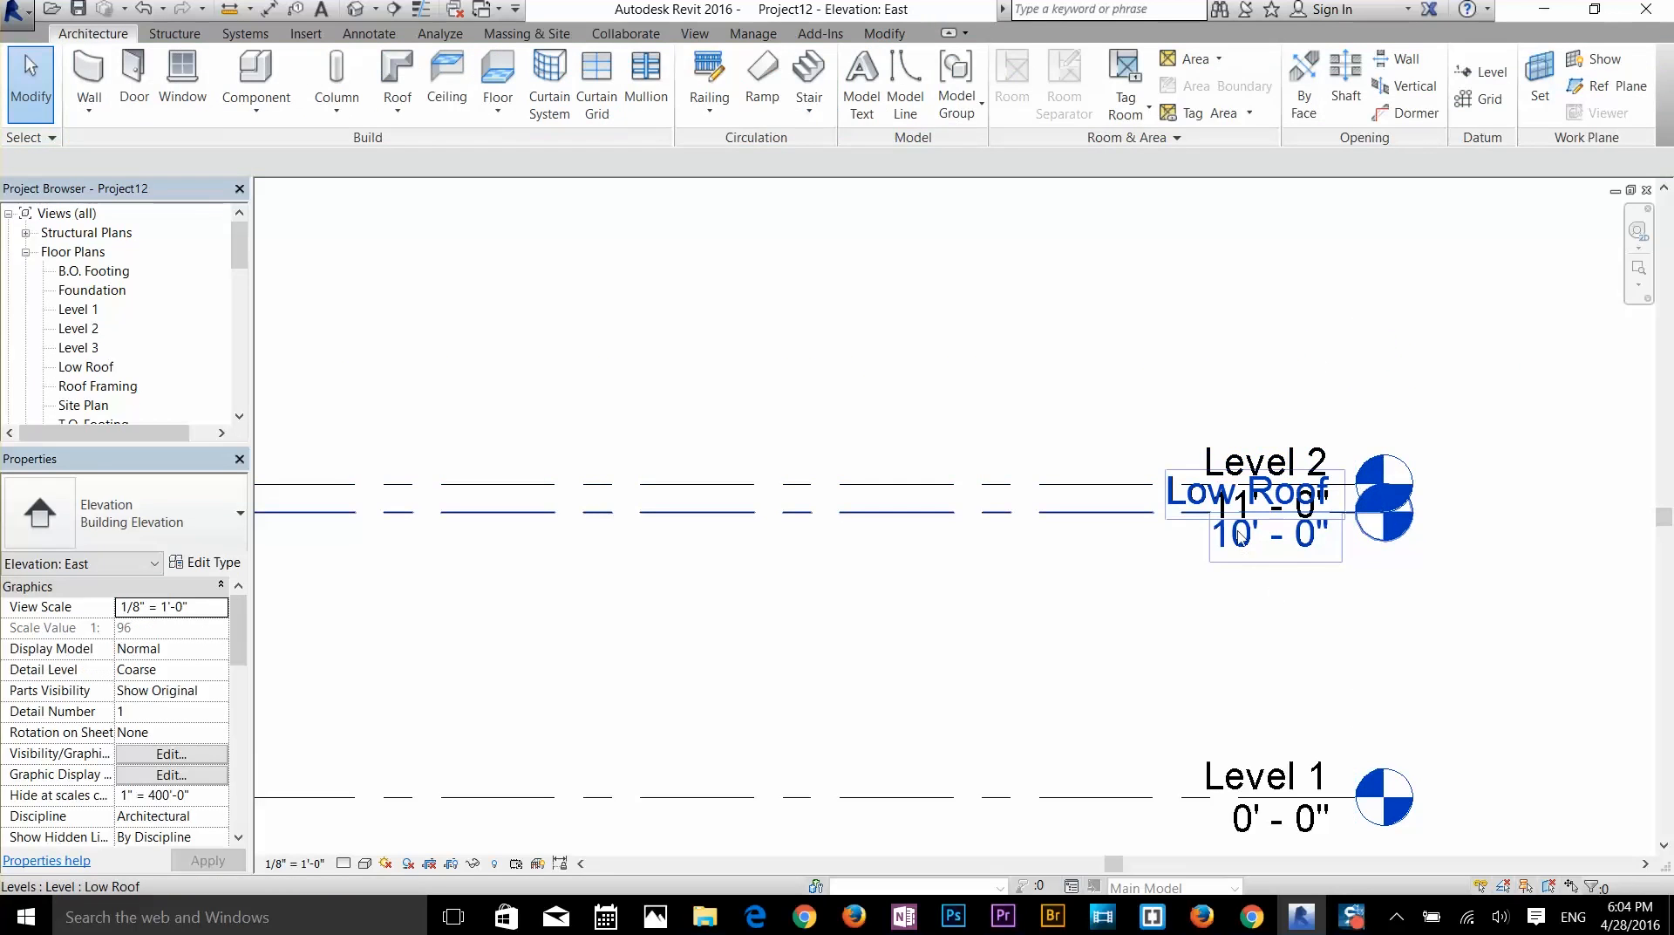
- Try to rename Level 2 as Low Roof while the level just below it still uses that name
{"action": "left_click", "coordinate": [1231, 461]}
{"action": "left_click", "coordinate": [1213, 466]}
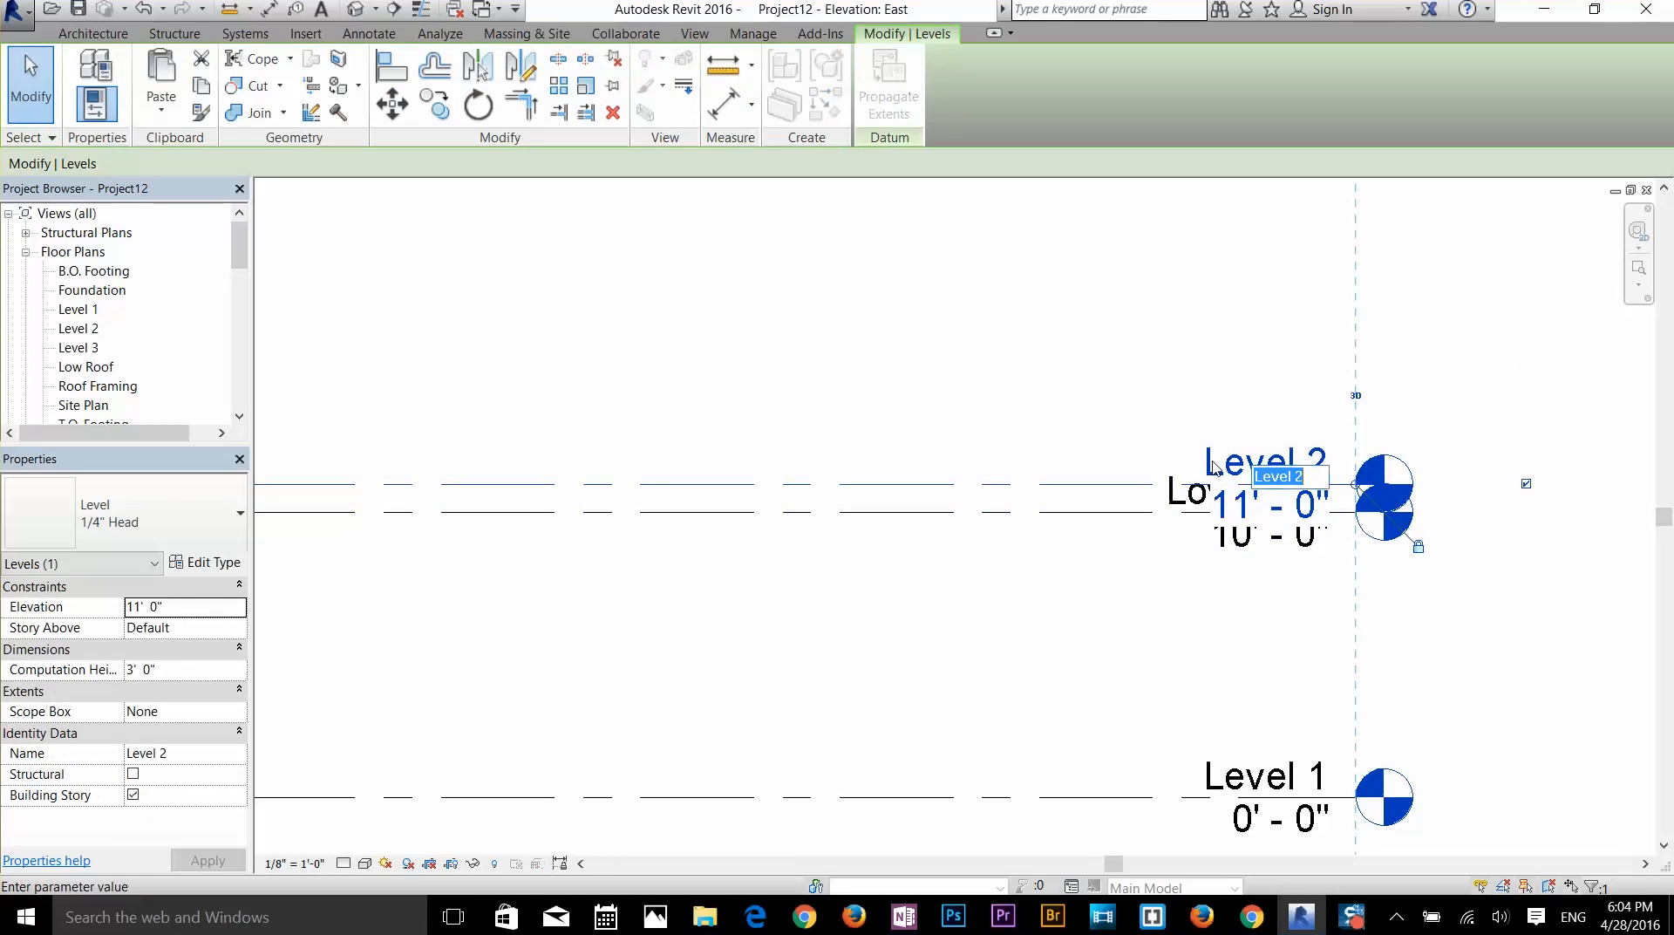
{"action": "type", "text": "Low Roof"}
{"action": "key", "text": "Return"}
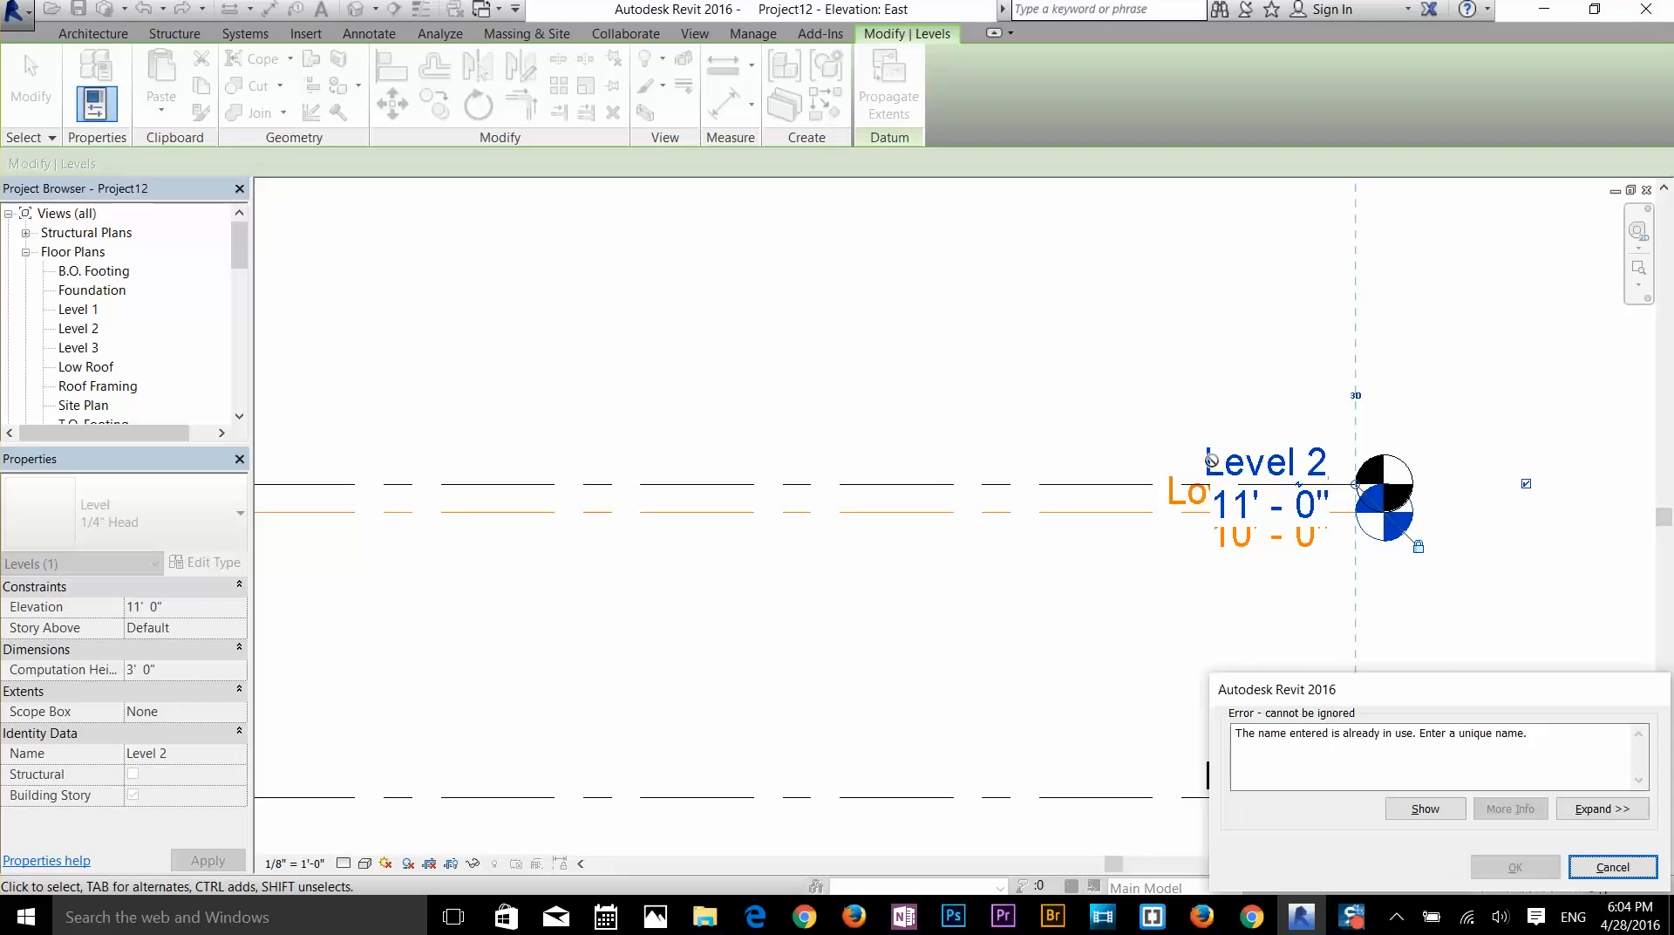
{"action": "left_click_drag", "start_coordinate": [1409, 689], "coordinate": [1372, 598]}
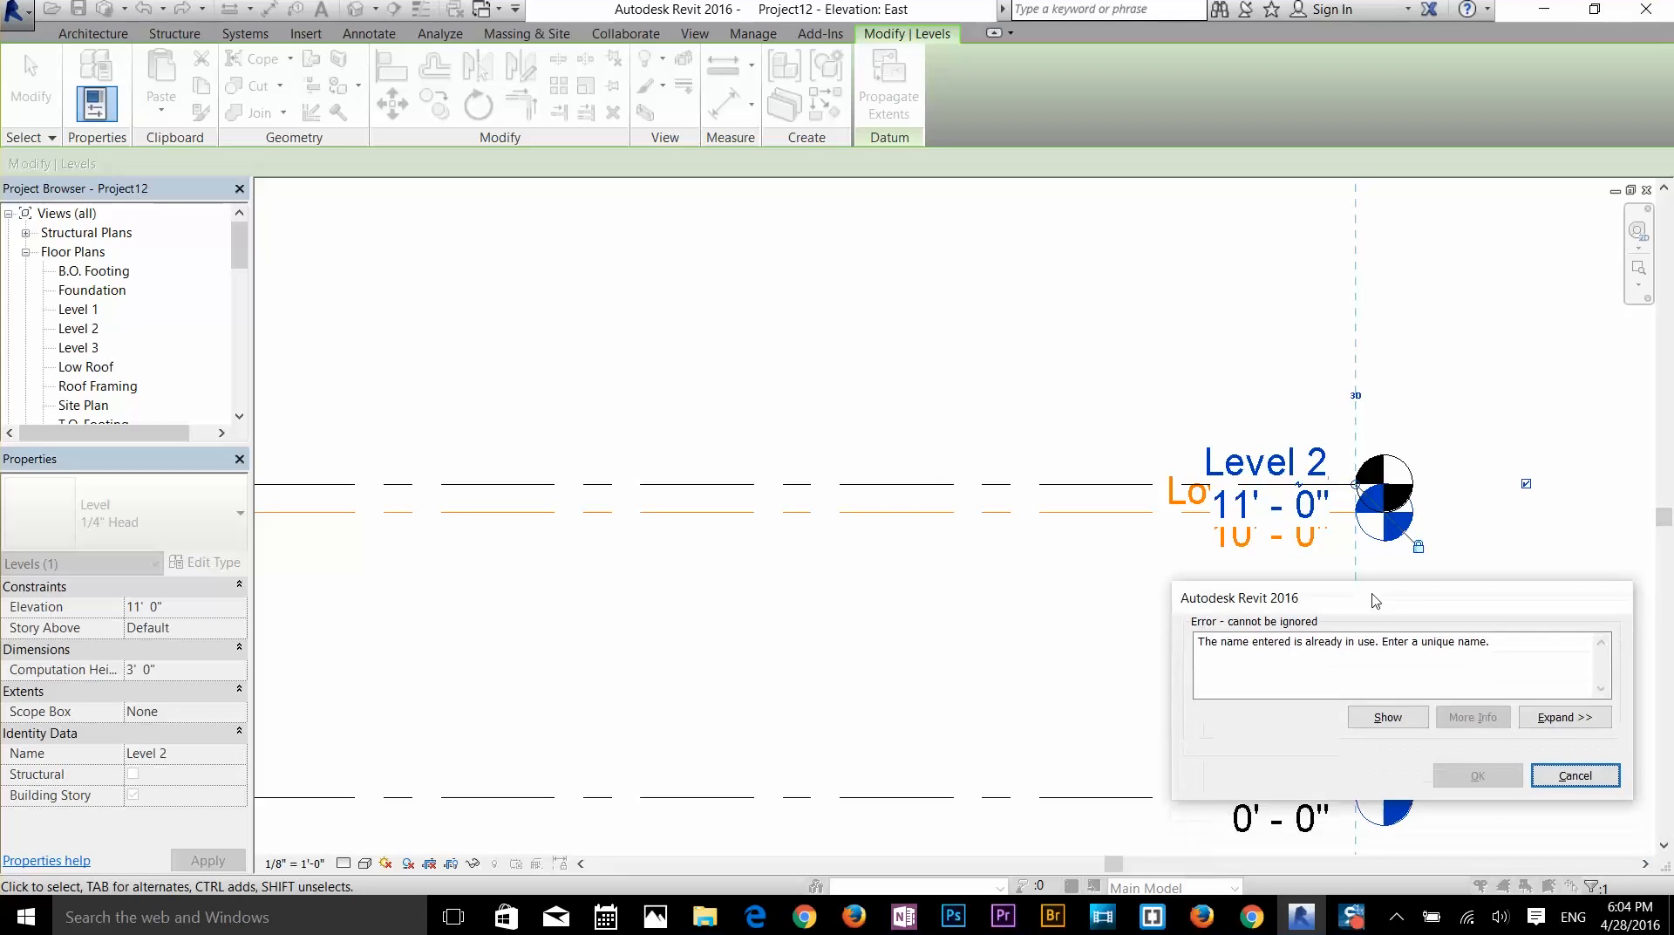
{"action": "left_click", "coordinate": [1563, 775]}
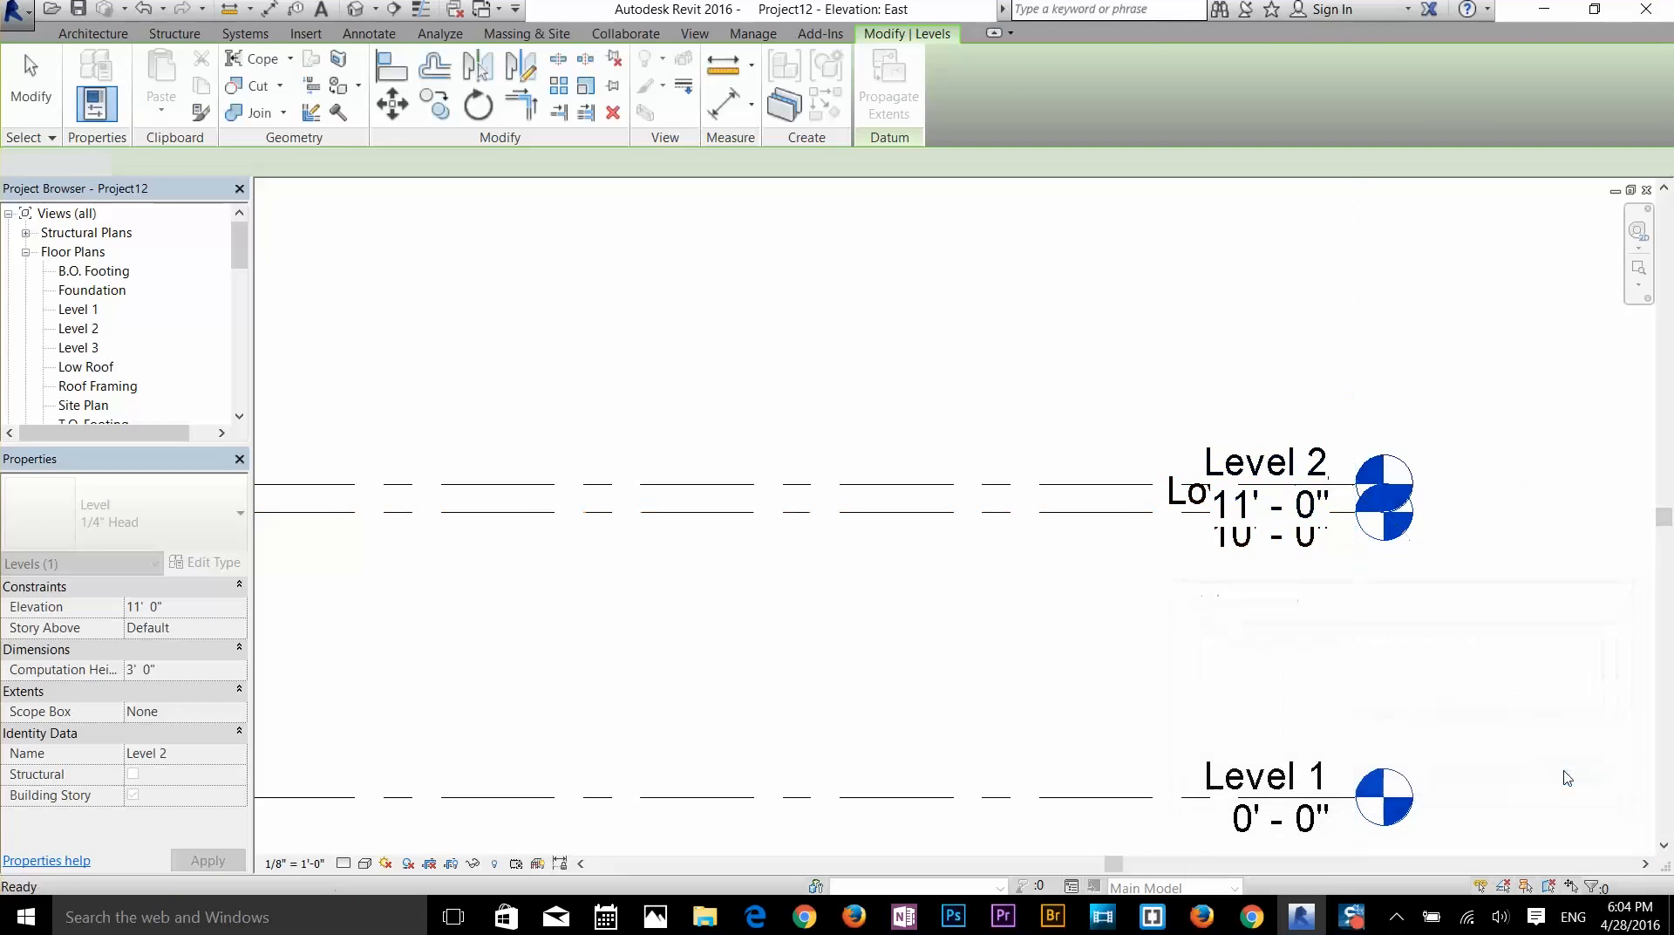
{"action": "left_click", "coordinate": [1561, 774]}
- Rename the Low Roof level at 10' - 0" as Level s and have its corresponding views renamed too
{"action": "left_click", "coordinate": [1212, 516]}
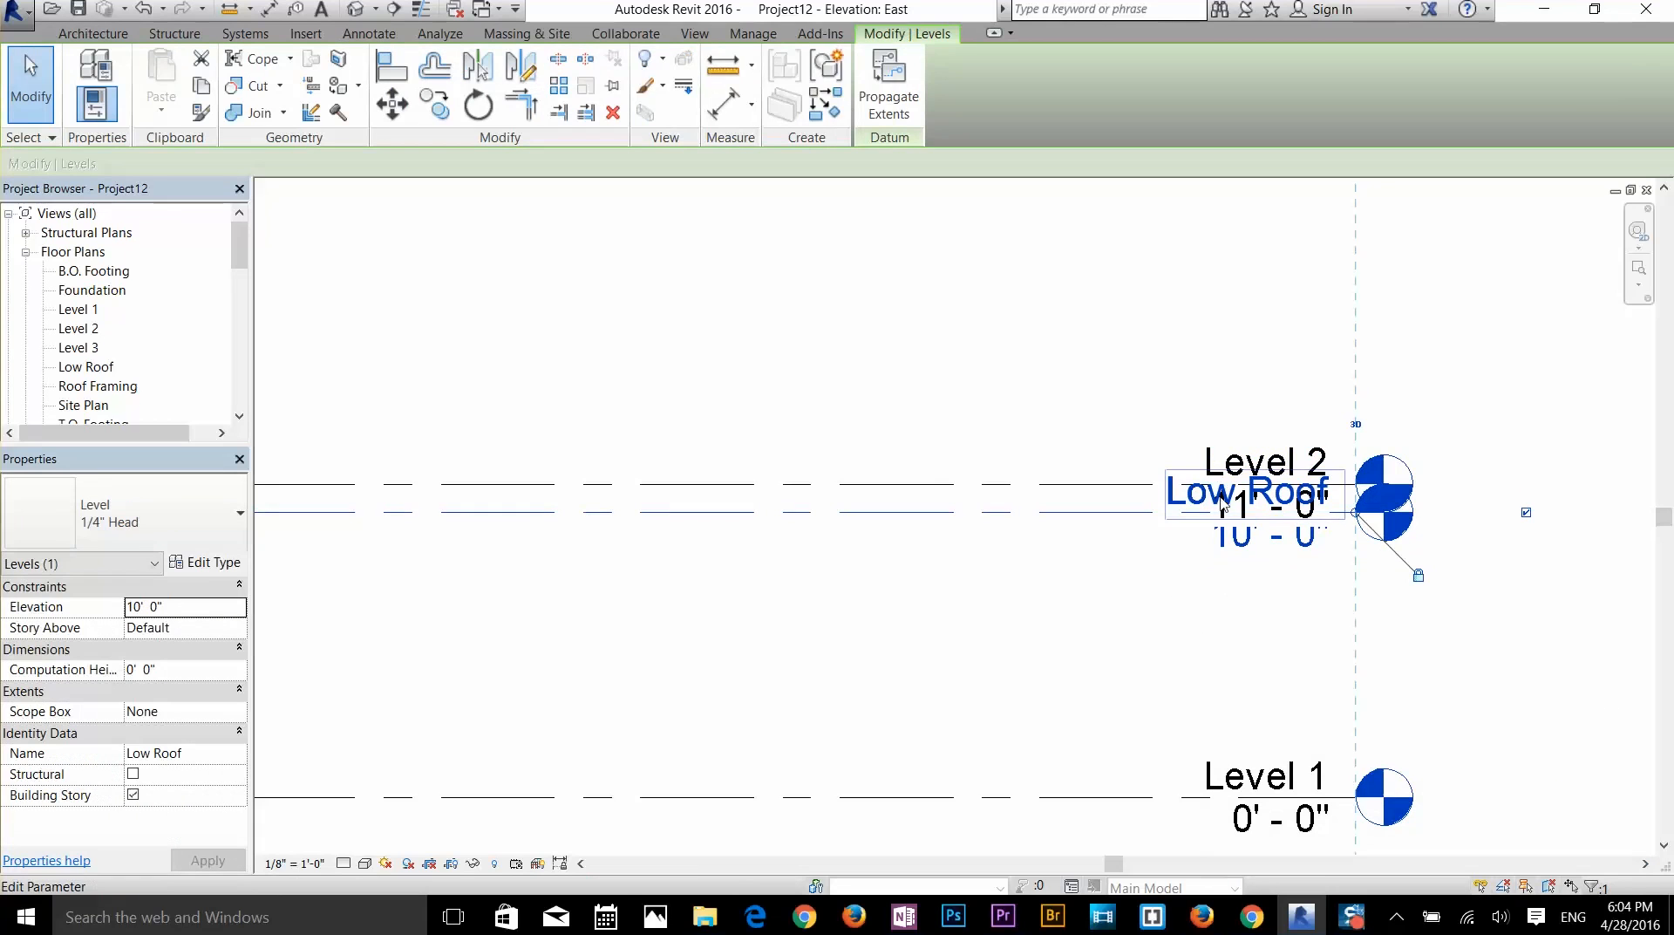
{"action": "left_click", "coordinate": [1209, 497]}
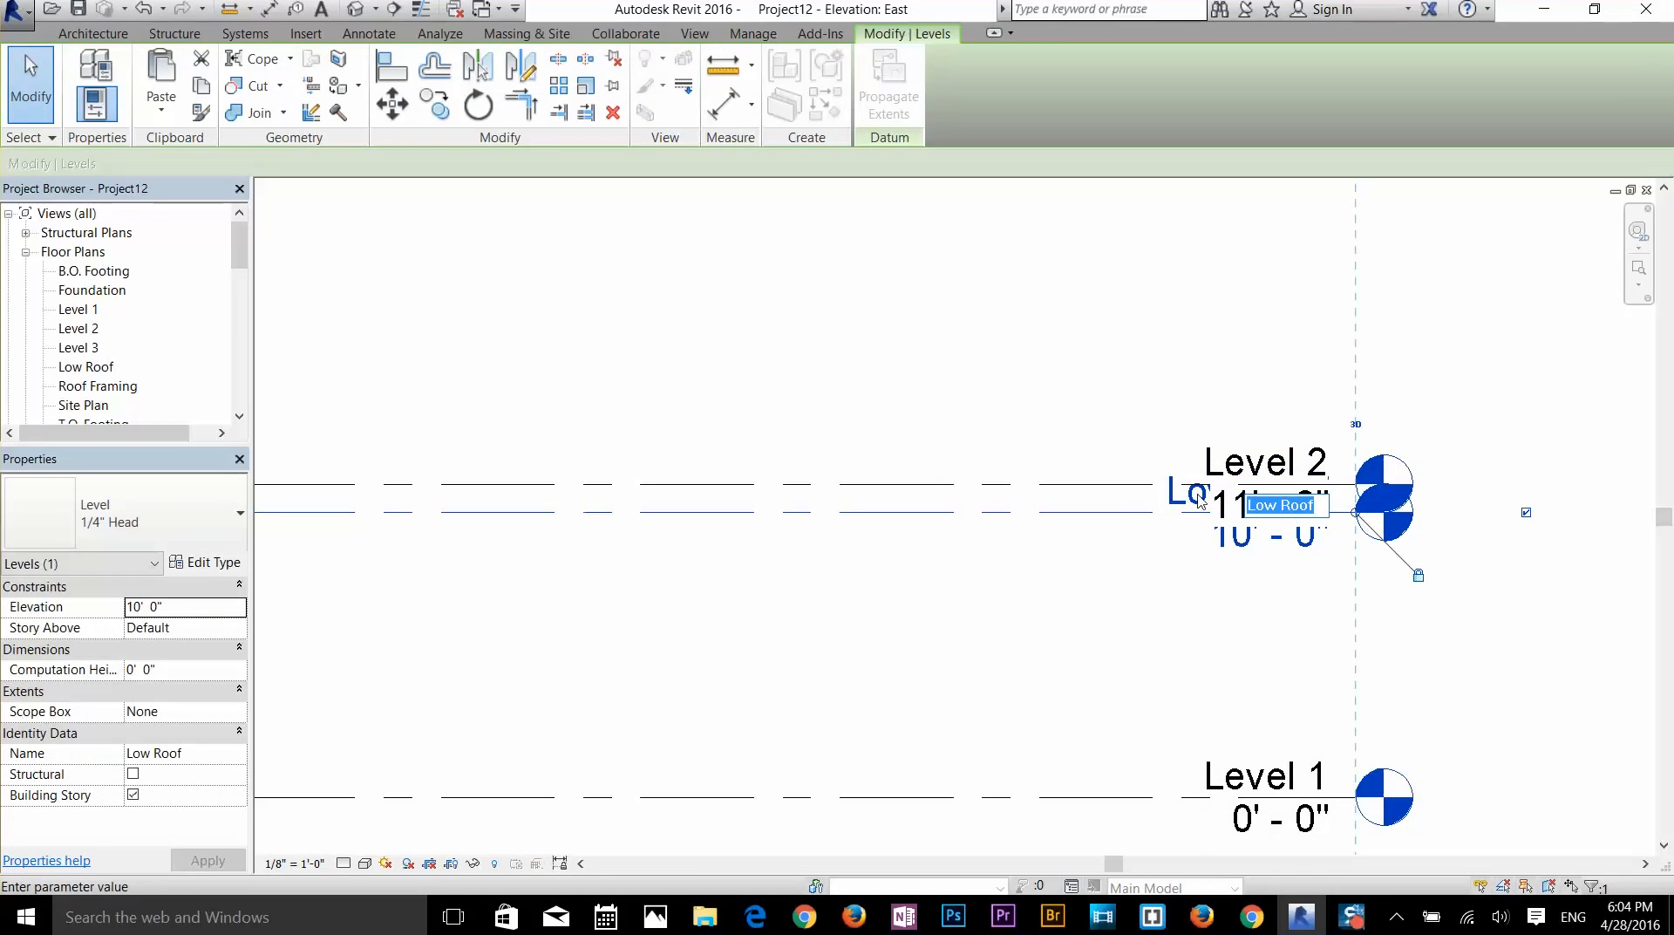
{"action": "type", "text": "Level s"}
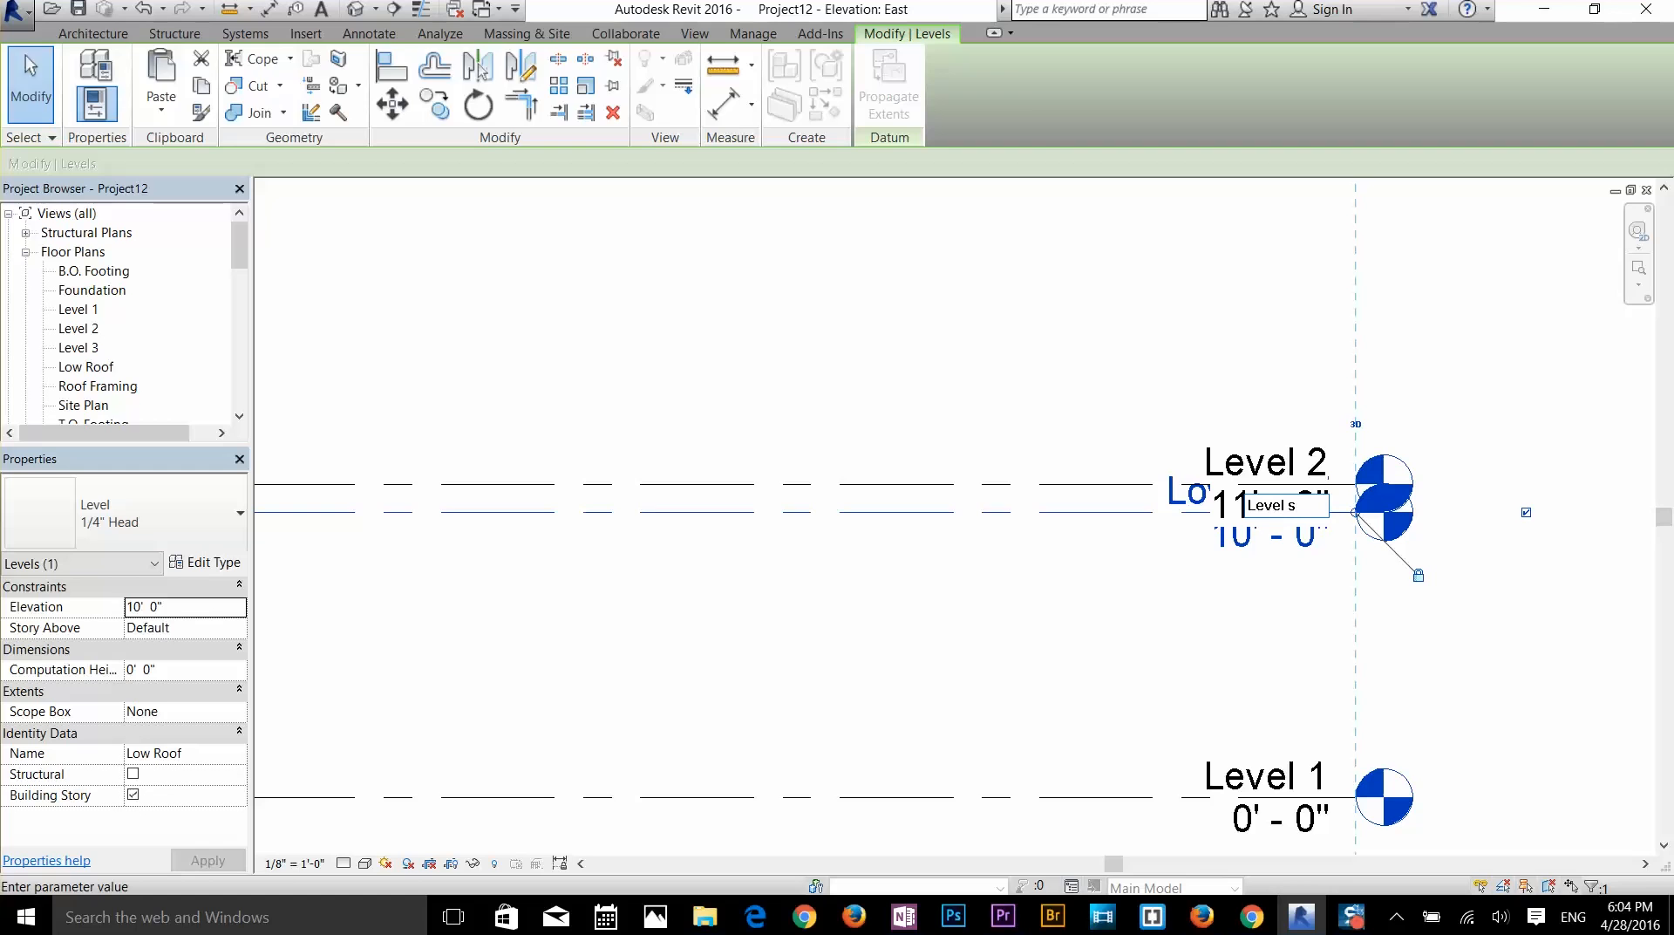
{"action": "key", "text": "Return"}
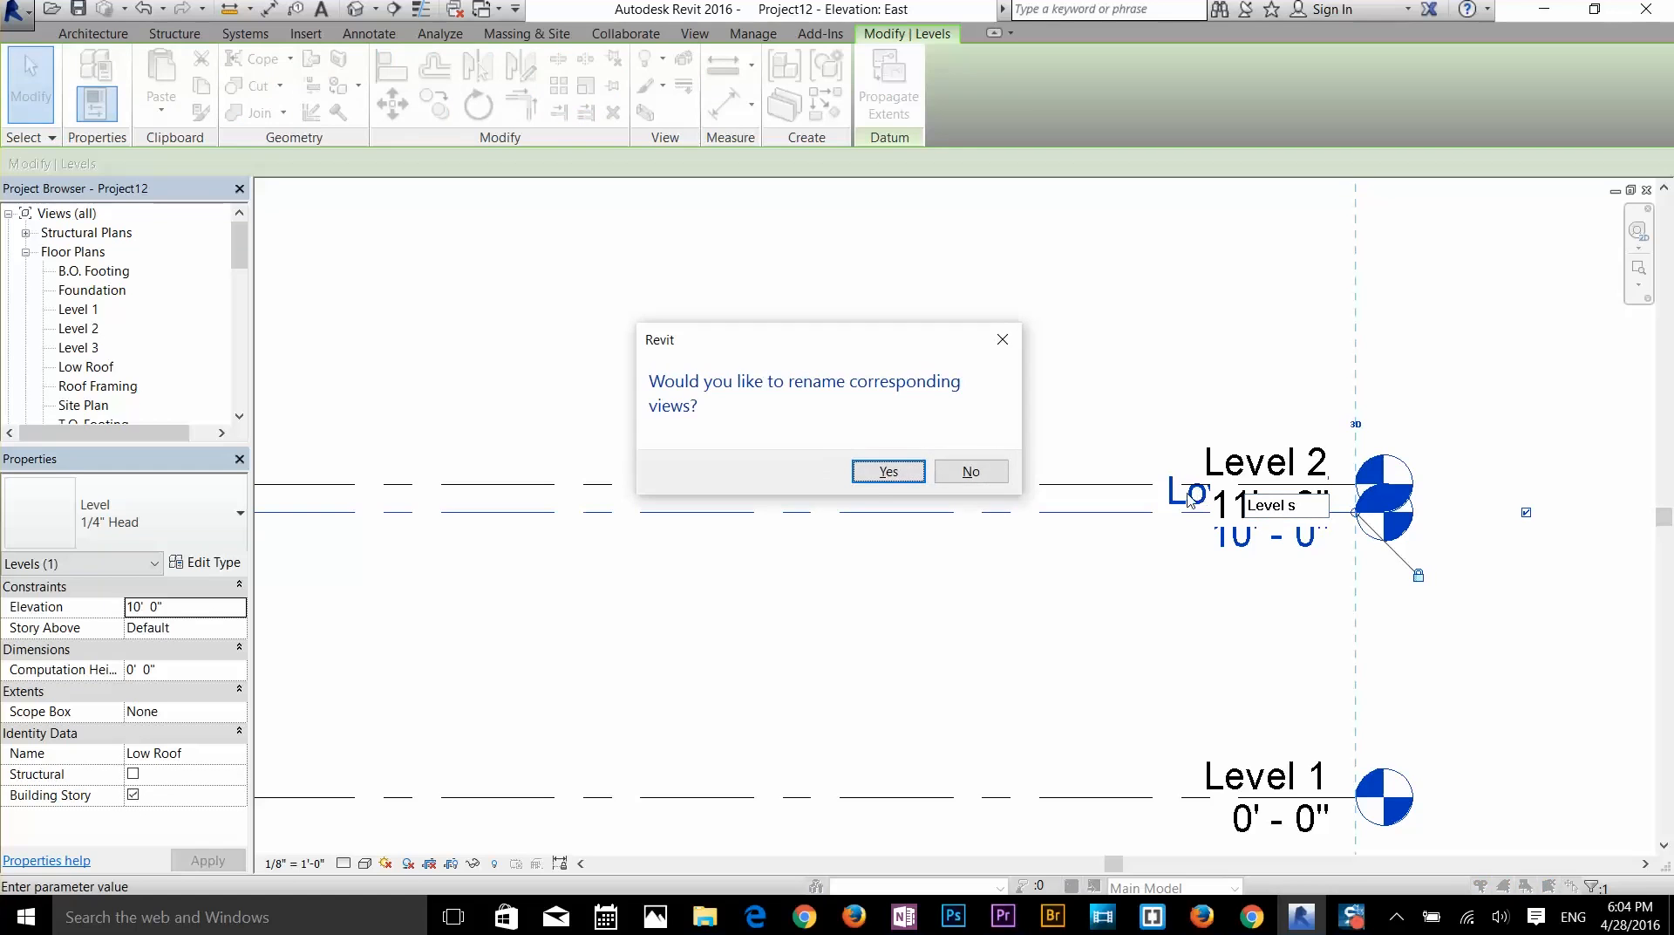
{"action": "left_click", "coordinate": [885, 472]}
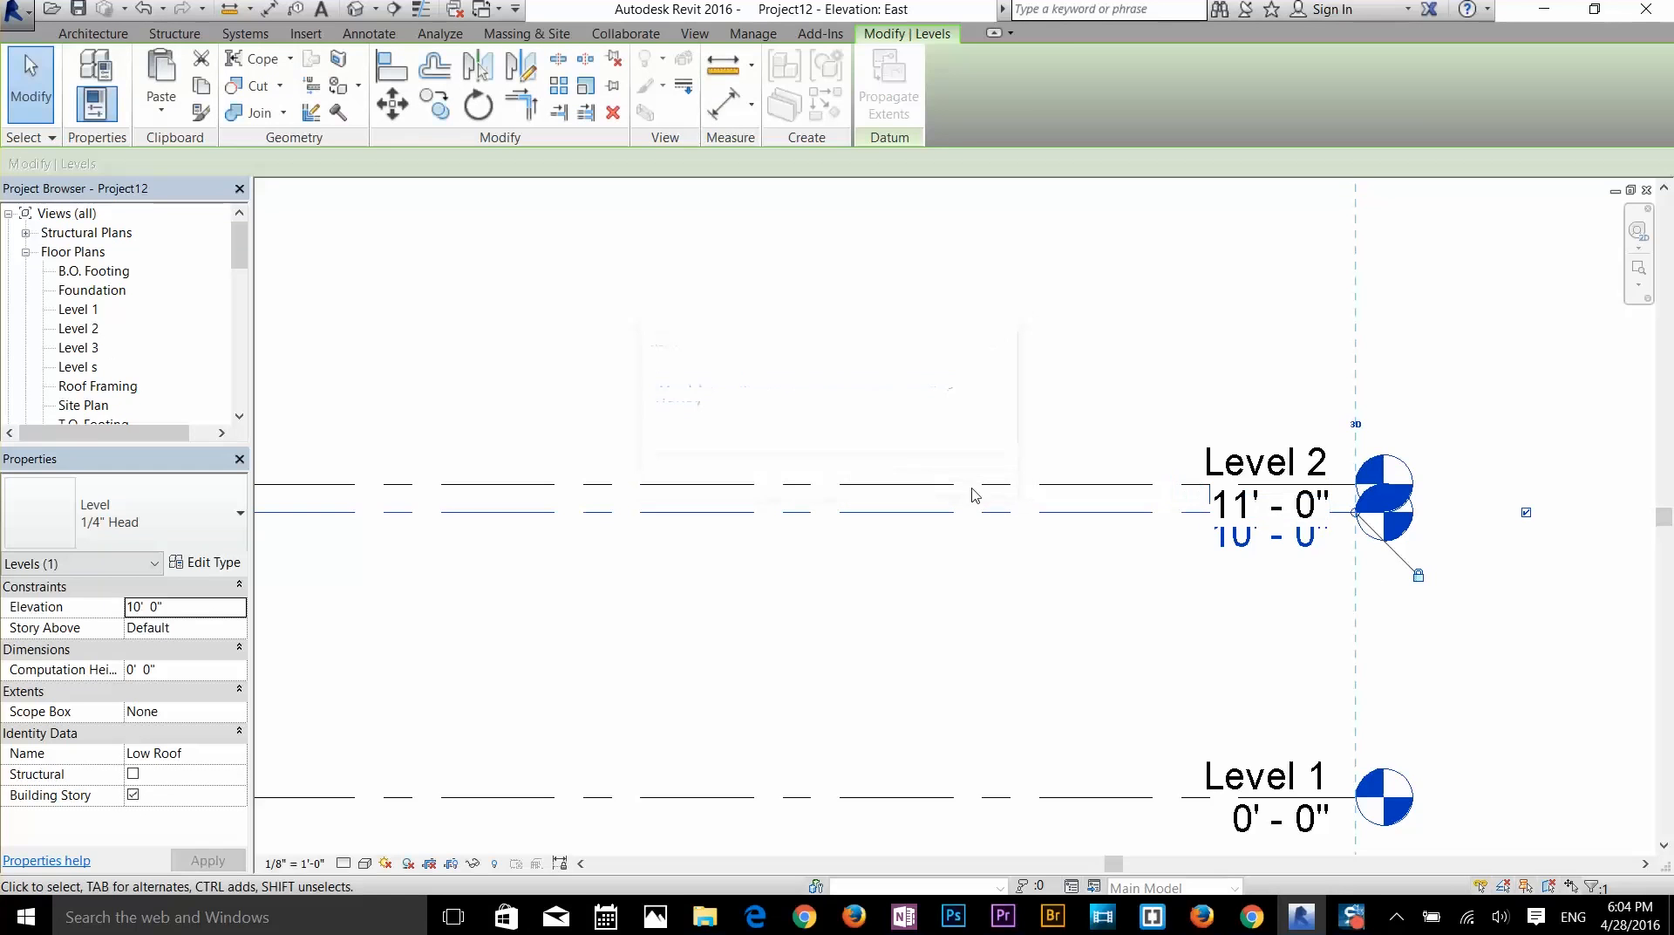
- Rename Level 2 as Low Roof and have its corresponding views renamed too
{"action": "left_click", "coordinate": [1302, 462]}
{"action": "left_click", "coordinate": [1252, 464]}
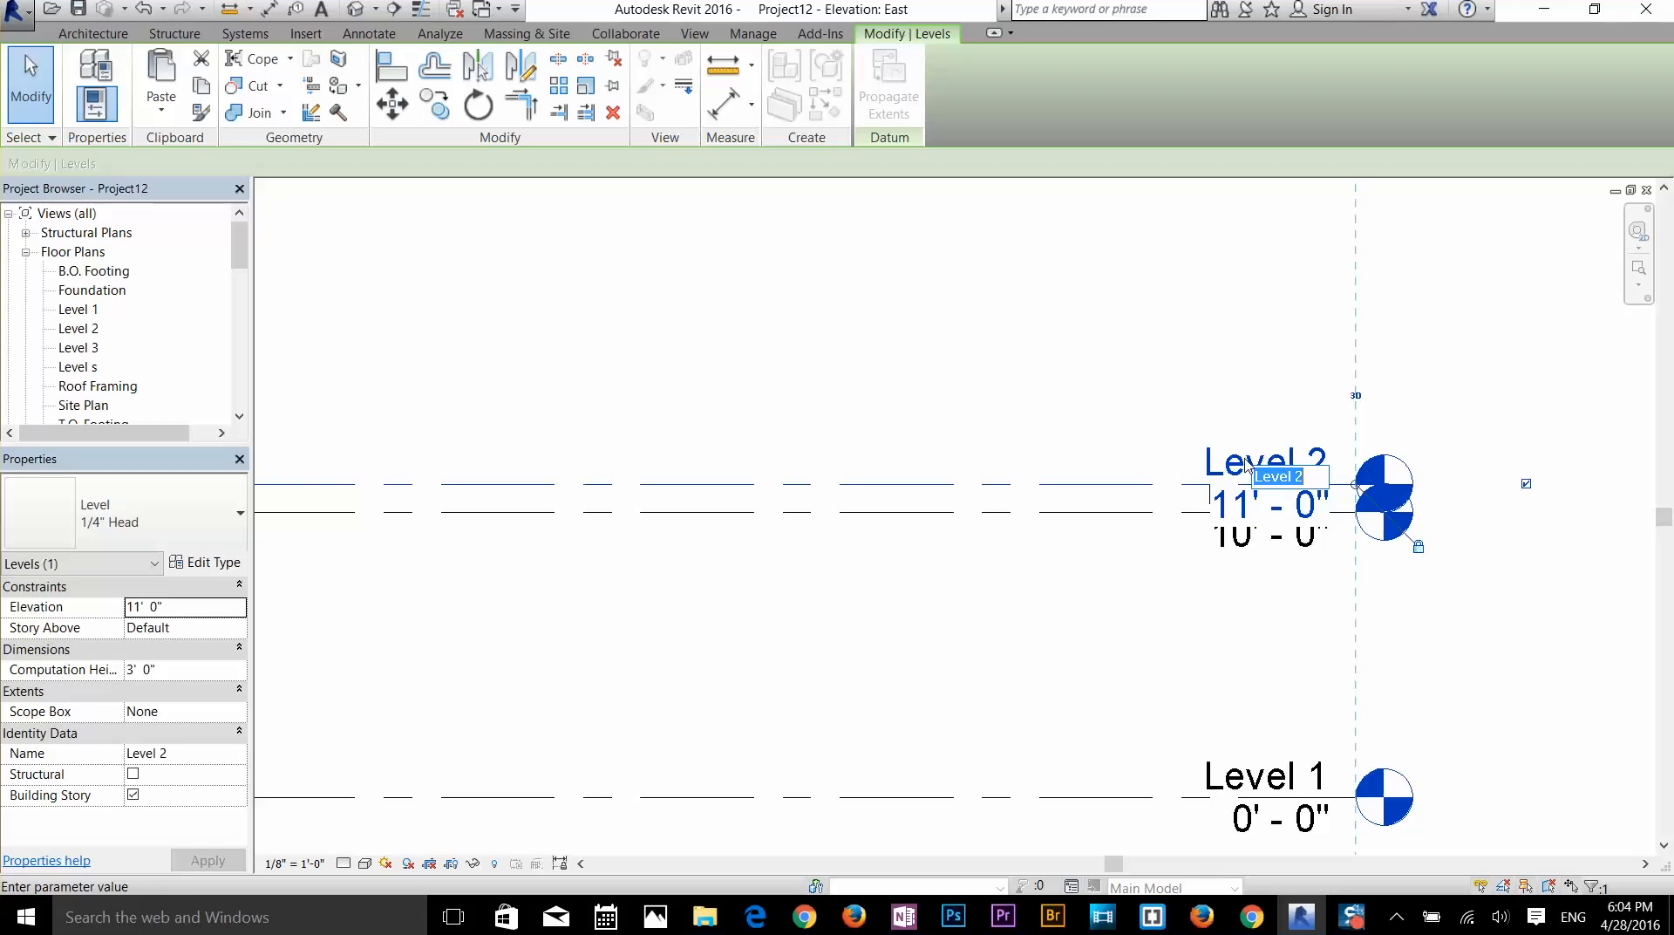
{"action": "type", "text": "Low Roof"}
{"action": "key", "text": "Return"}
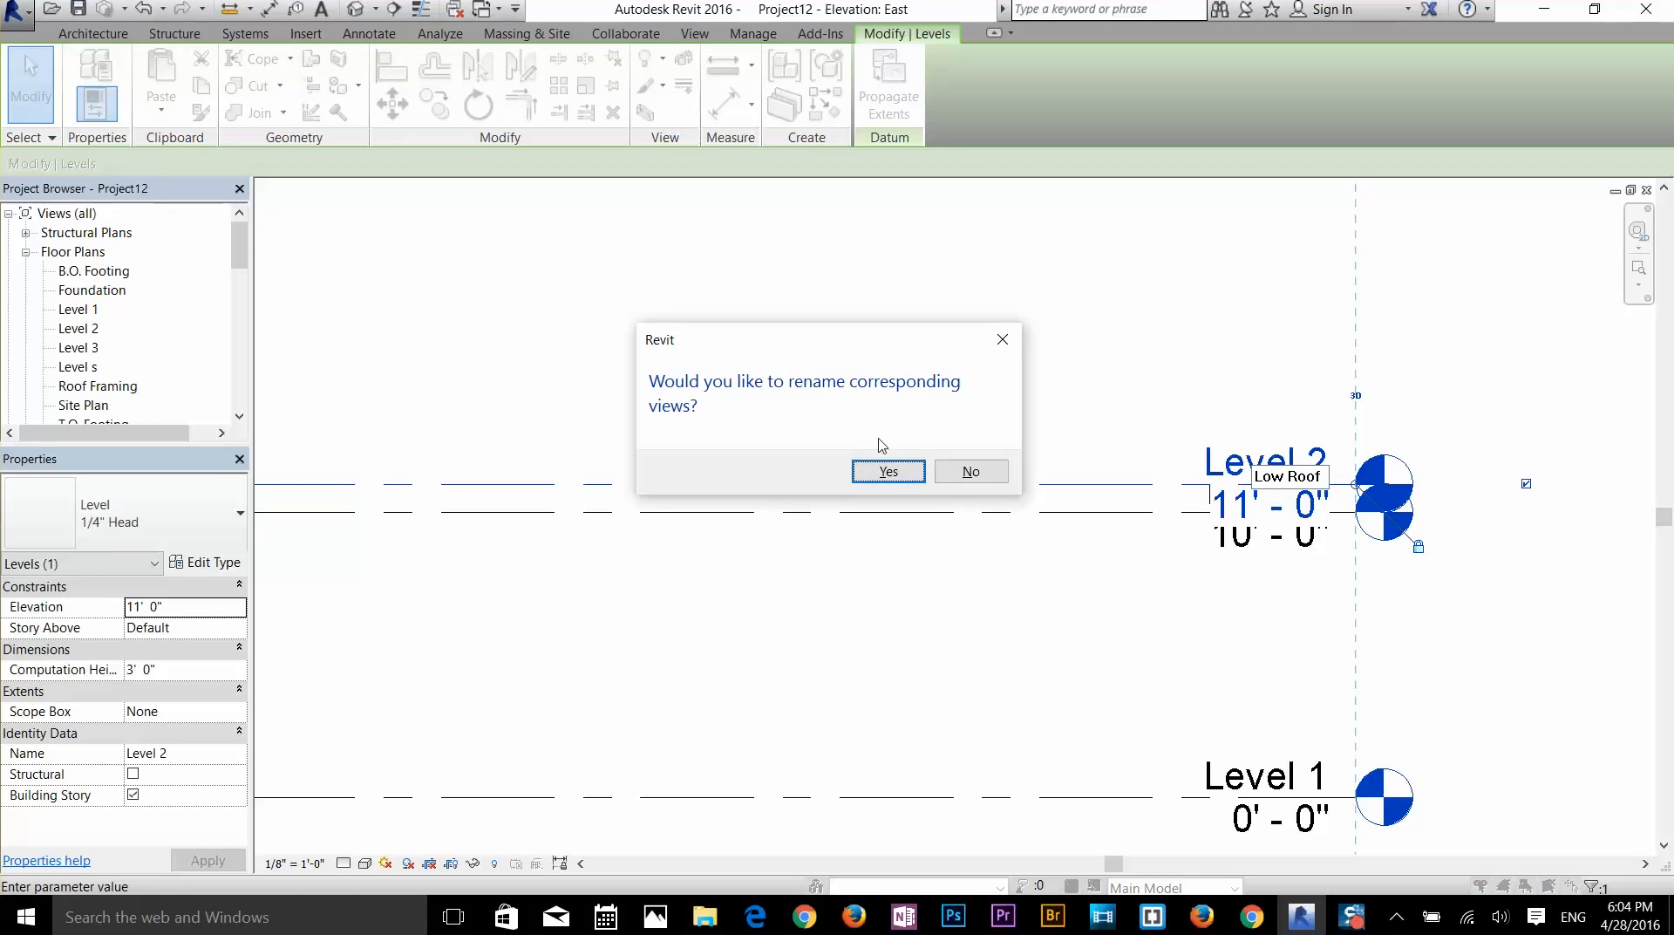
{"action": "left_click", "coordinate": [889, 471]}
- Draw a new level at 26' - 8", 2' - 6" below Level 3, aligned with the ends of the existing levels
{"action": "scroll", "coordinate": [1252, 571], "scroll_direction": "up", "scroll_amount": 2}
{"action": "scroll", "coordinate": [1252, 571], "scroll_direction": "down", "scroll_amount": 3}
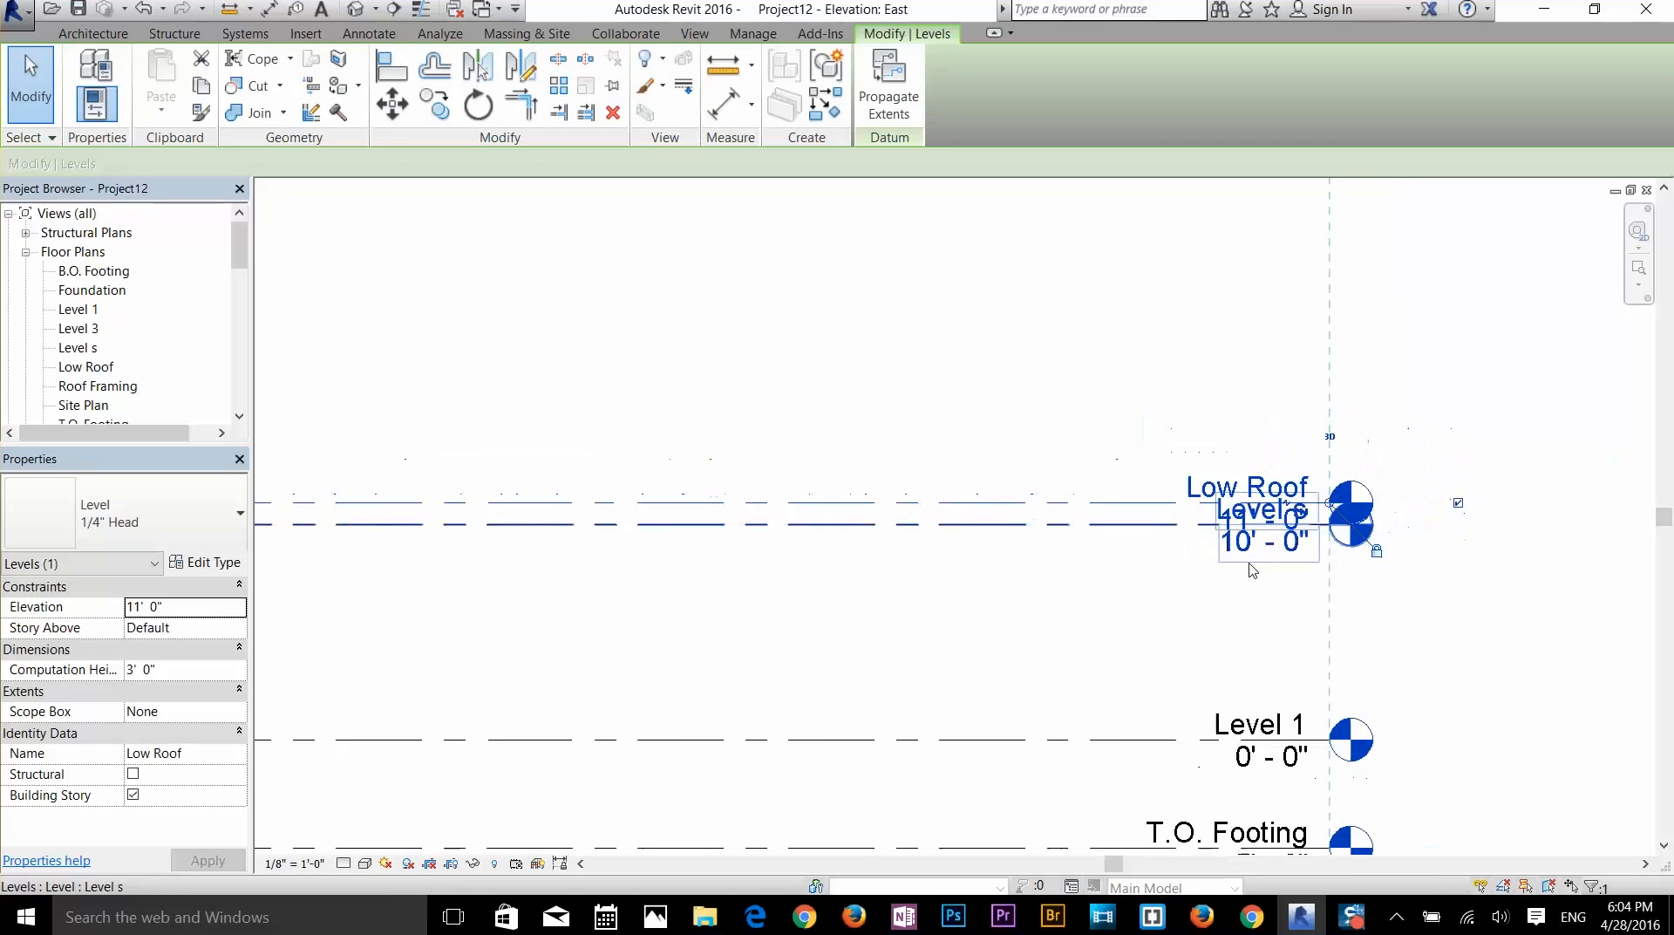
{"action": "scroll", "coordinate": [1253, 572], "scroll_direction": "down", "scroll_amount": 2}
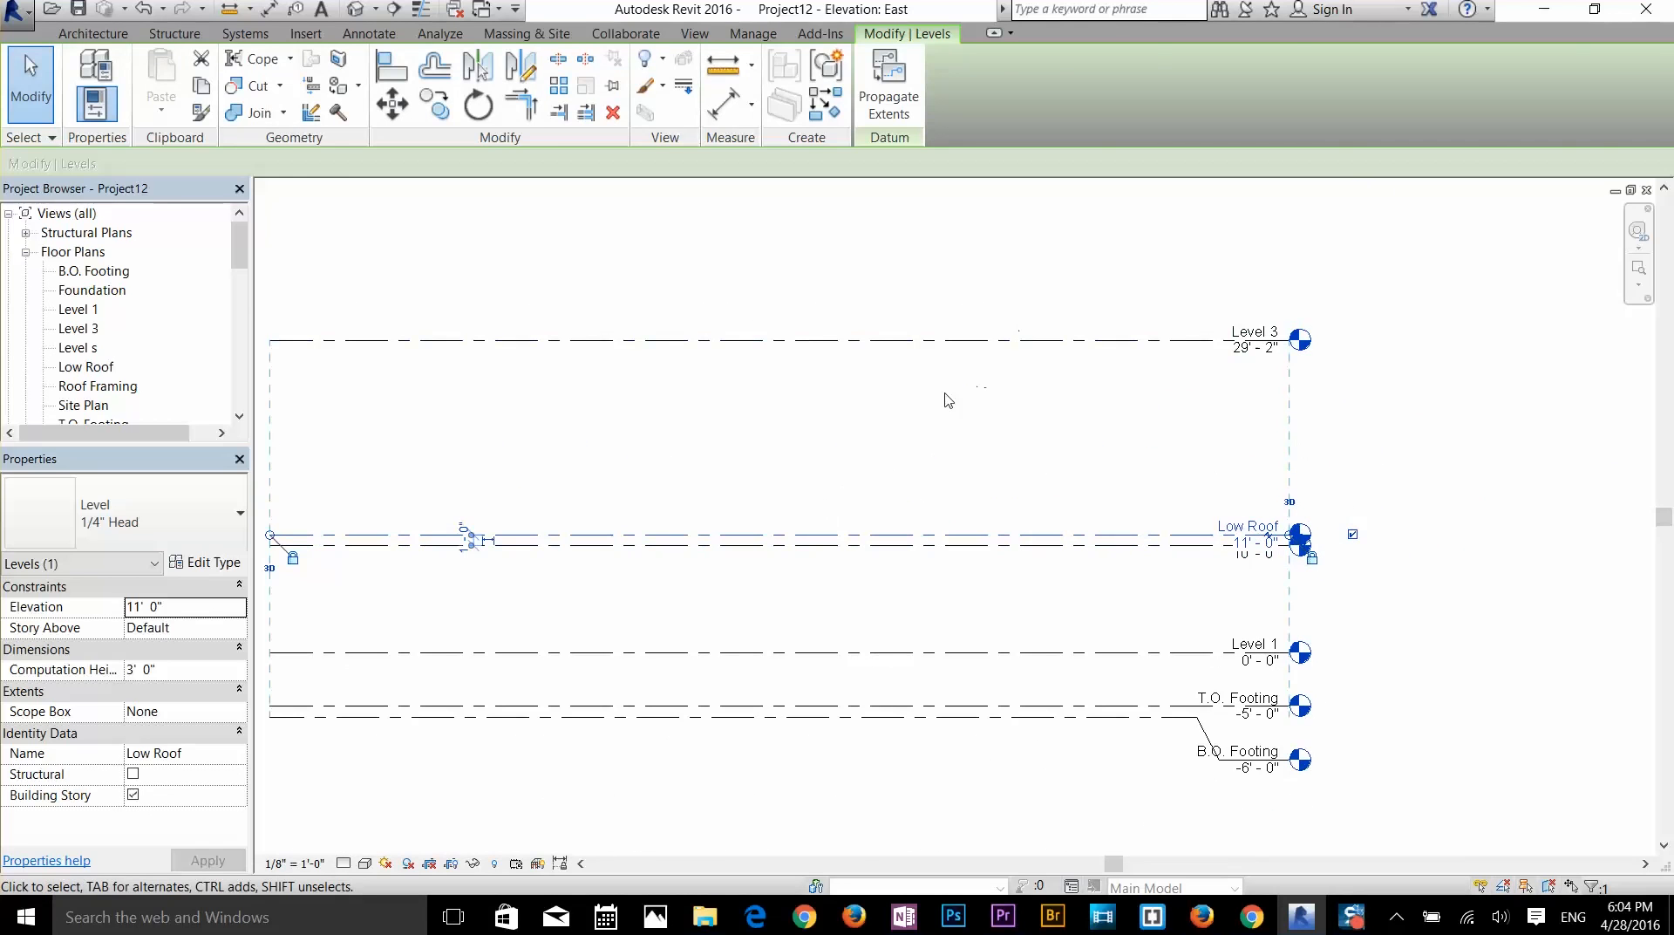
{"action": "left_click", "coordinate": [943, 430]}
{"action": "key", "text": "l"}
{"action": "key", "text": "l"}
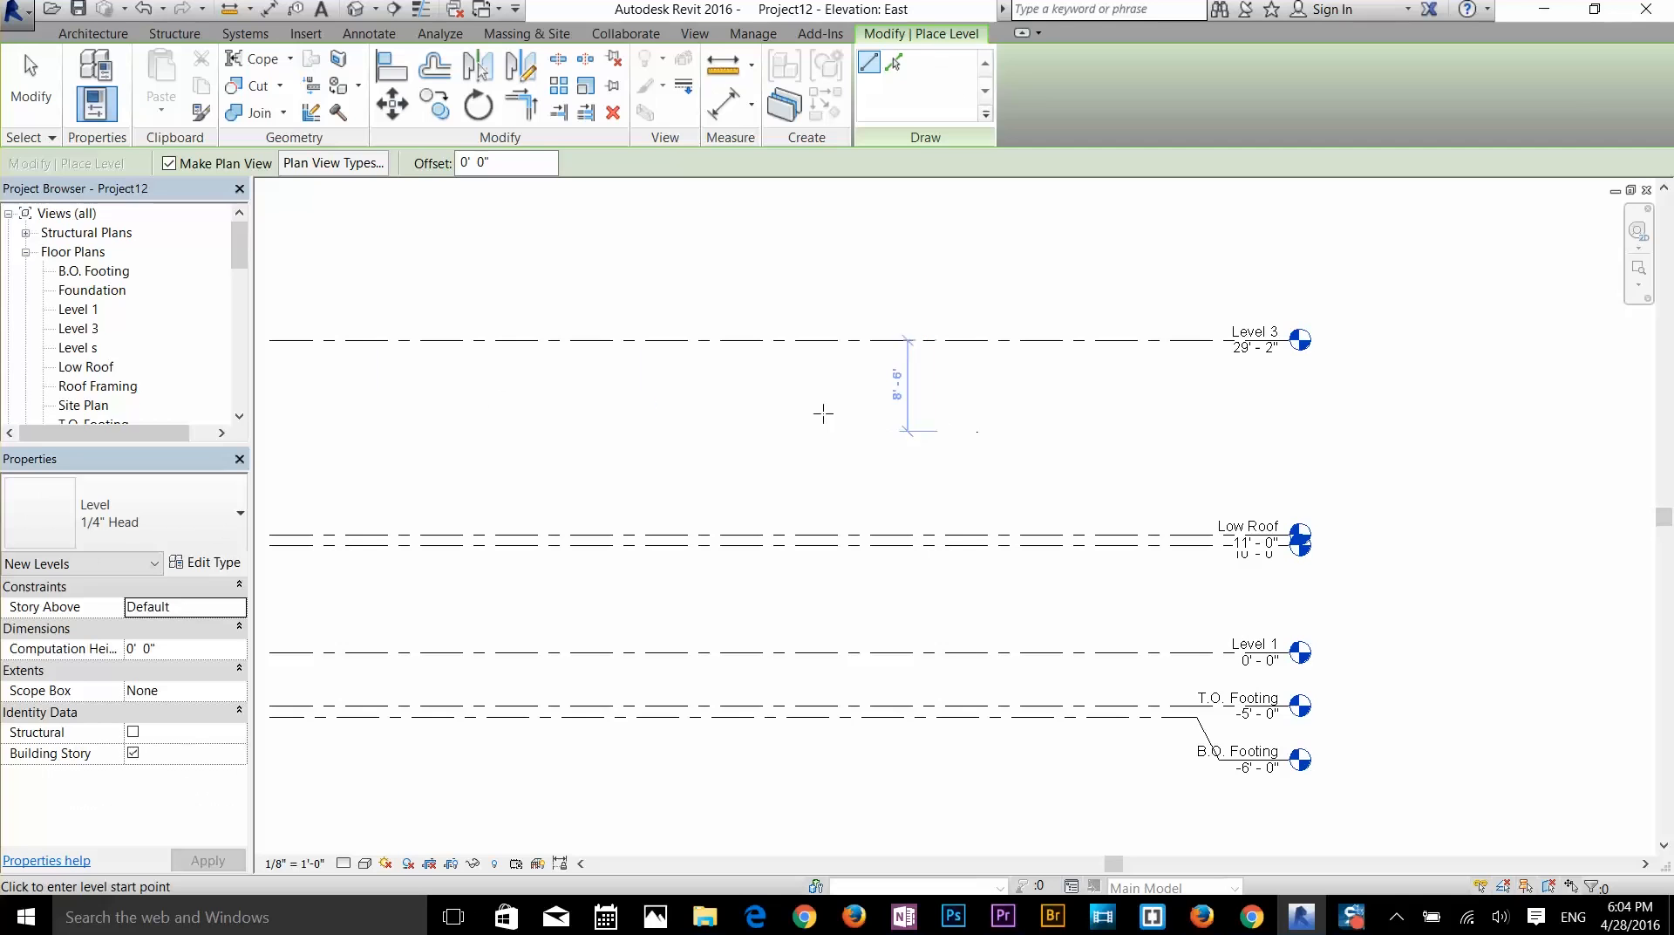
{"action": "left_click", "coordinate": [271, 368]}
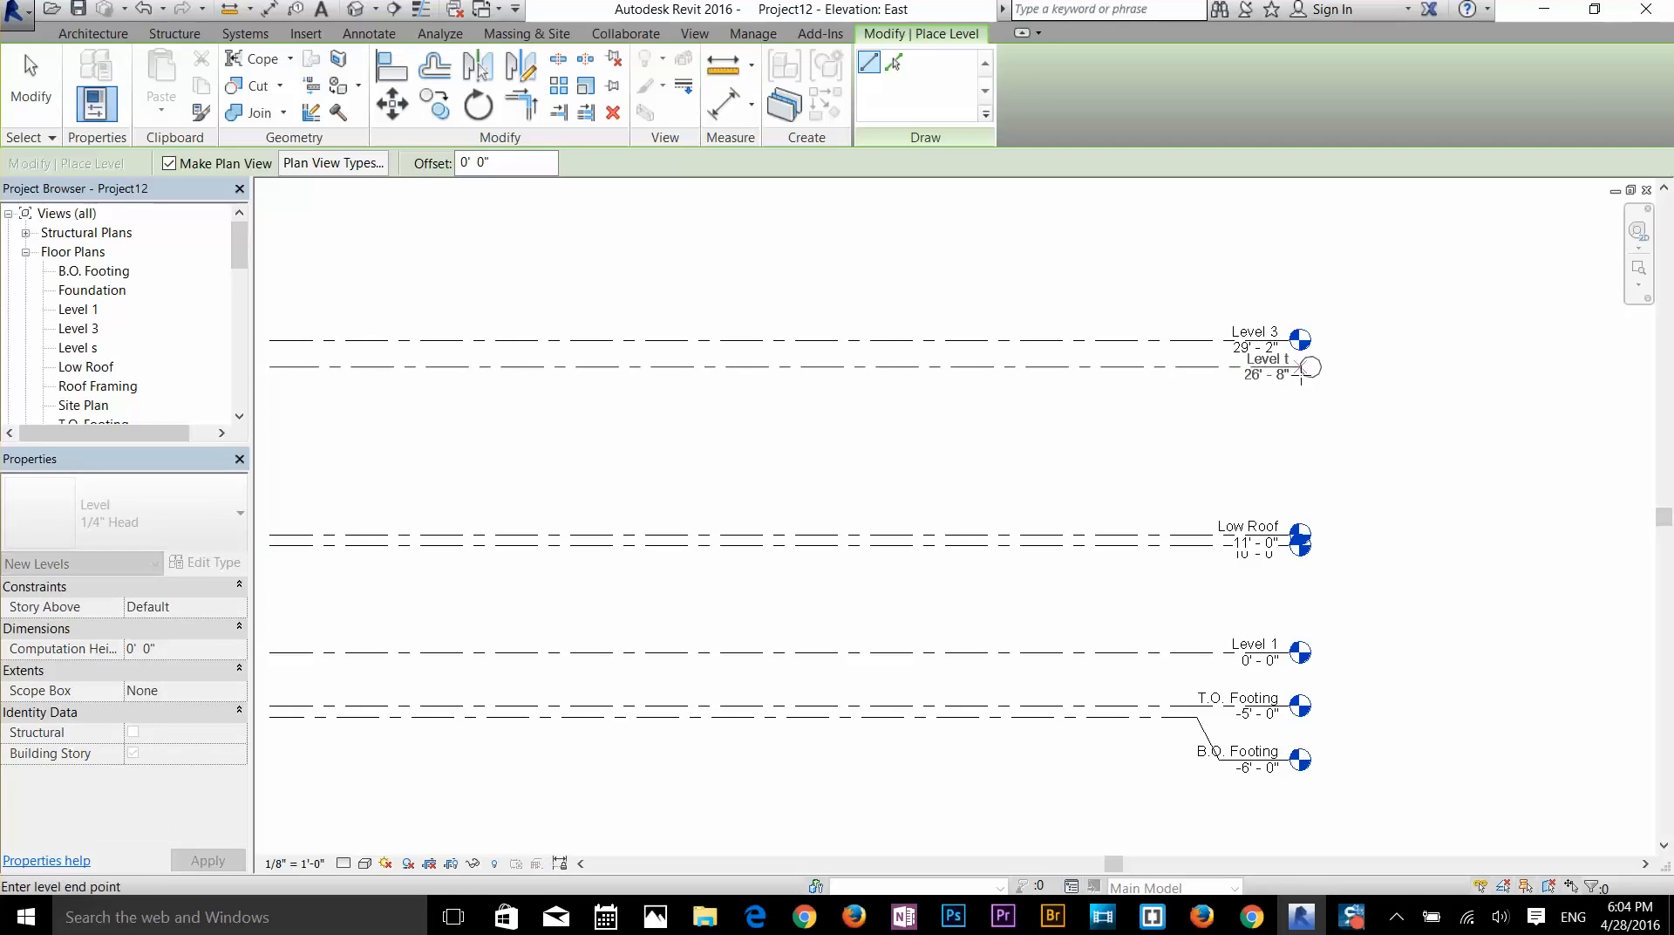
{"action": "left_click", "coordinate": [1301, 367]}
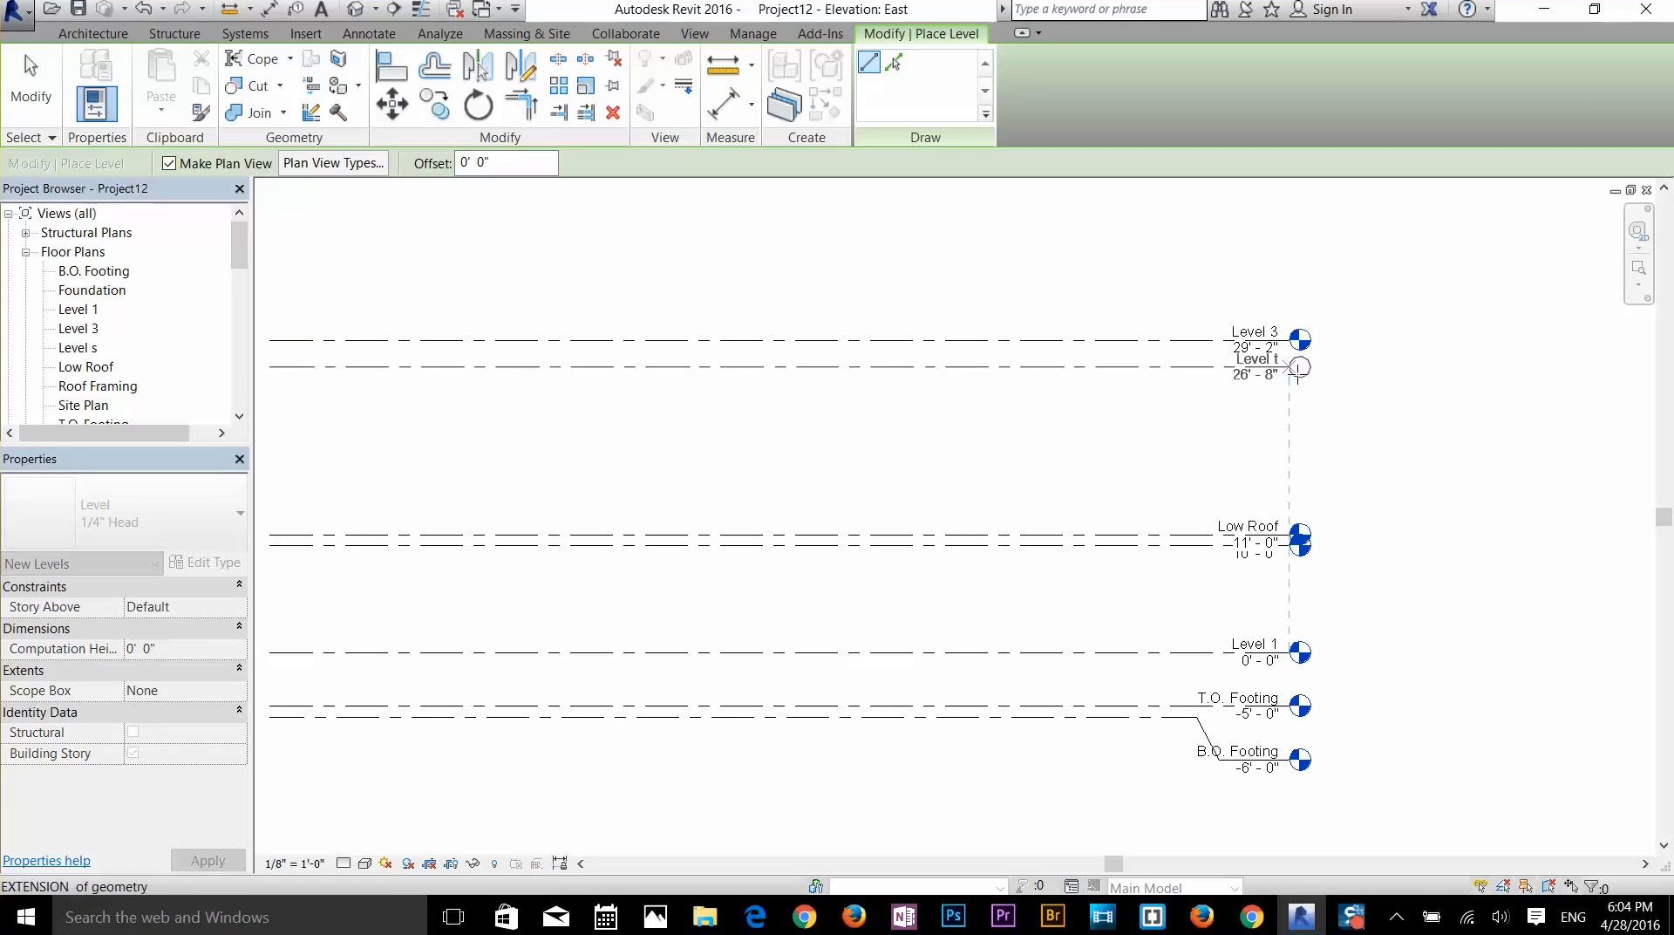
{"action": "right_click", "coordinate": [1230, 424]}
{"action": "left_click", "coordinate": [1273, 434]}
{"action": "scroll", "coordinate": [1383, 468], "scroll_direction": "up", "scroll_amount": 3}
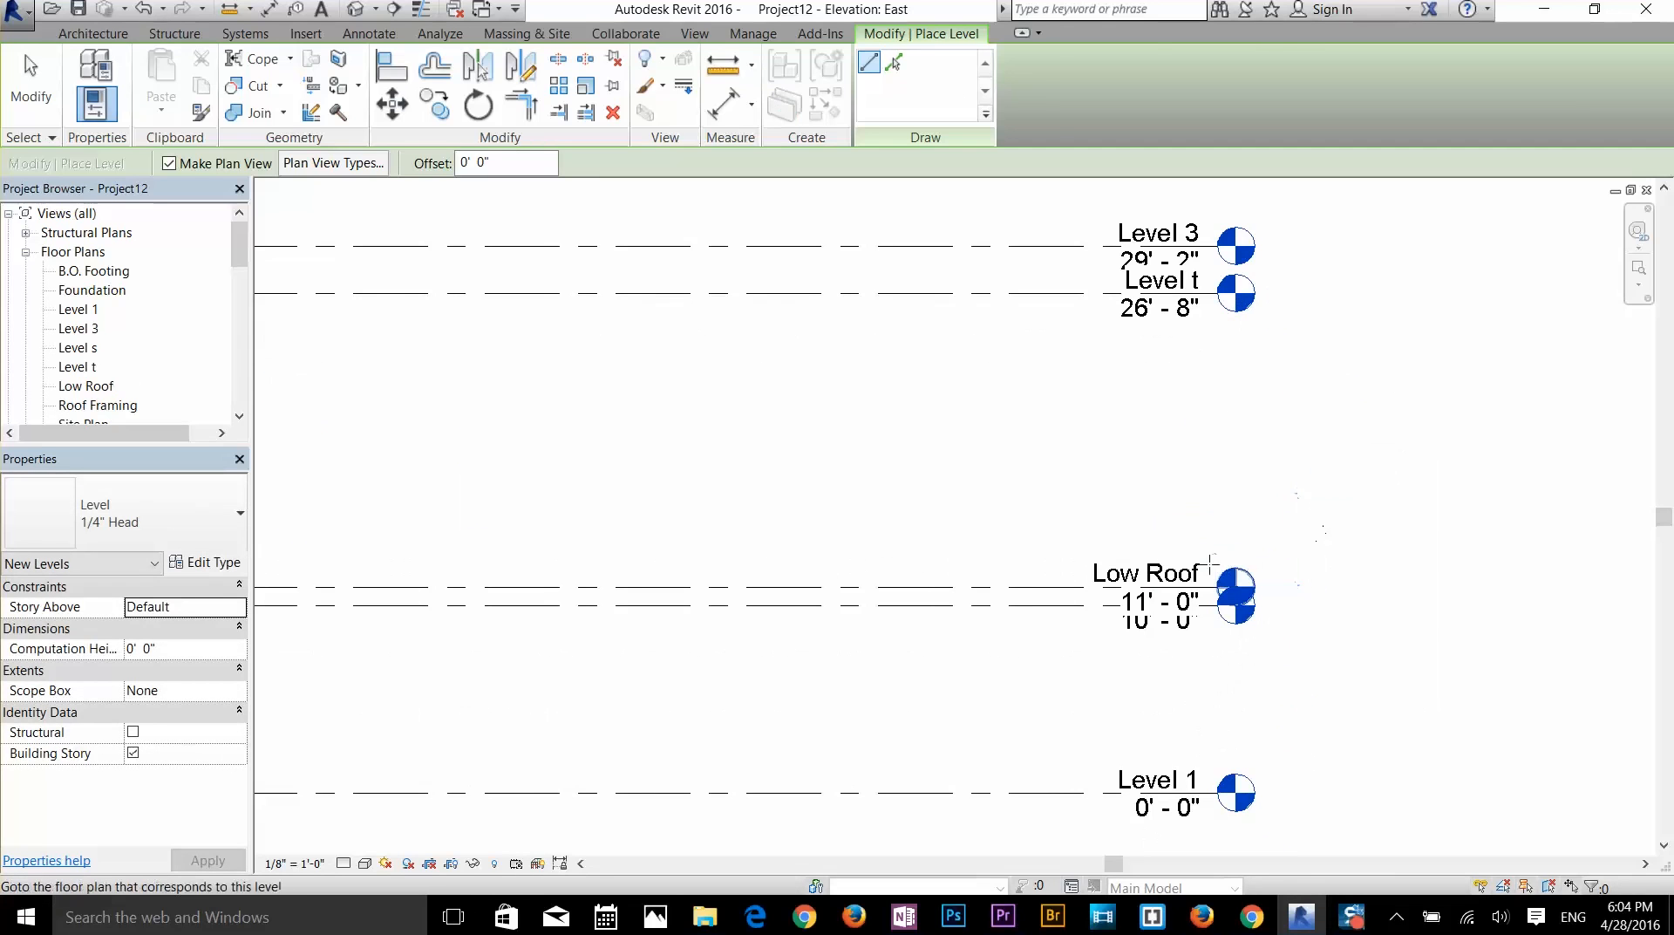
{"action": "key", "text": "Escape"}
- Try to rename the new level at 26' - 8" as Level 3
{"action": "left_click", "coordinate": [1160, 291]}
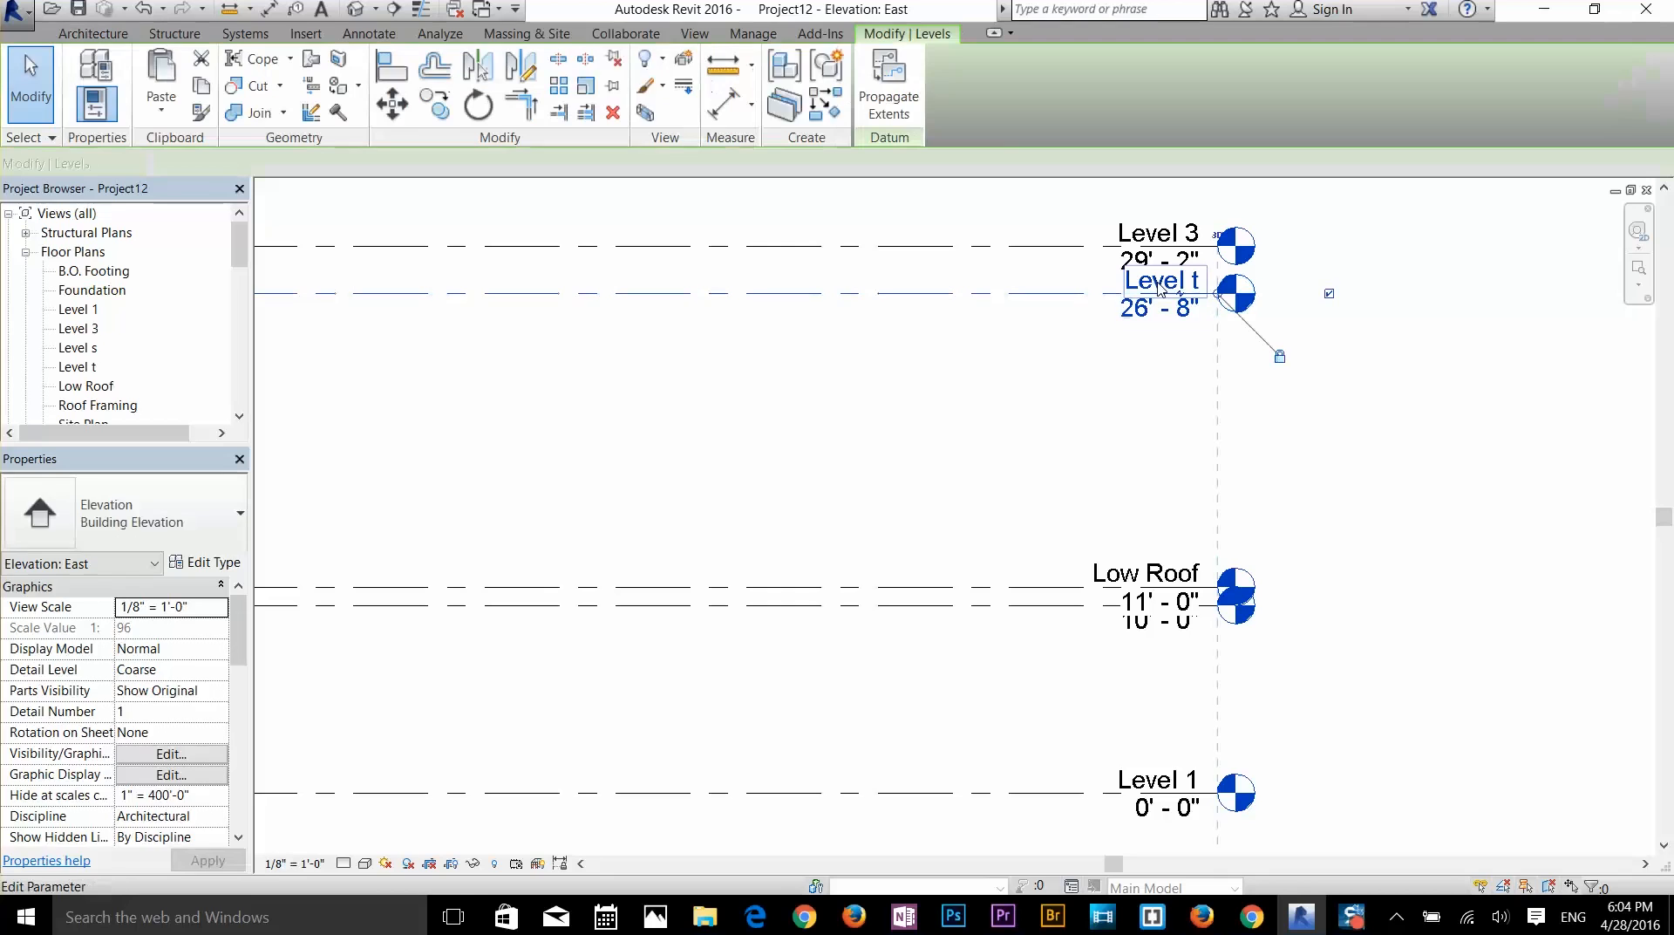
{"action": "left_click", "coordinate": [1156, 283]}
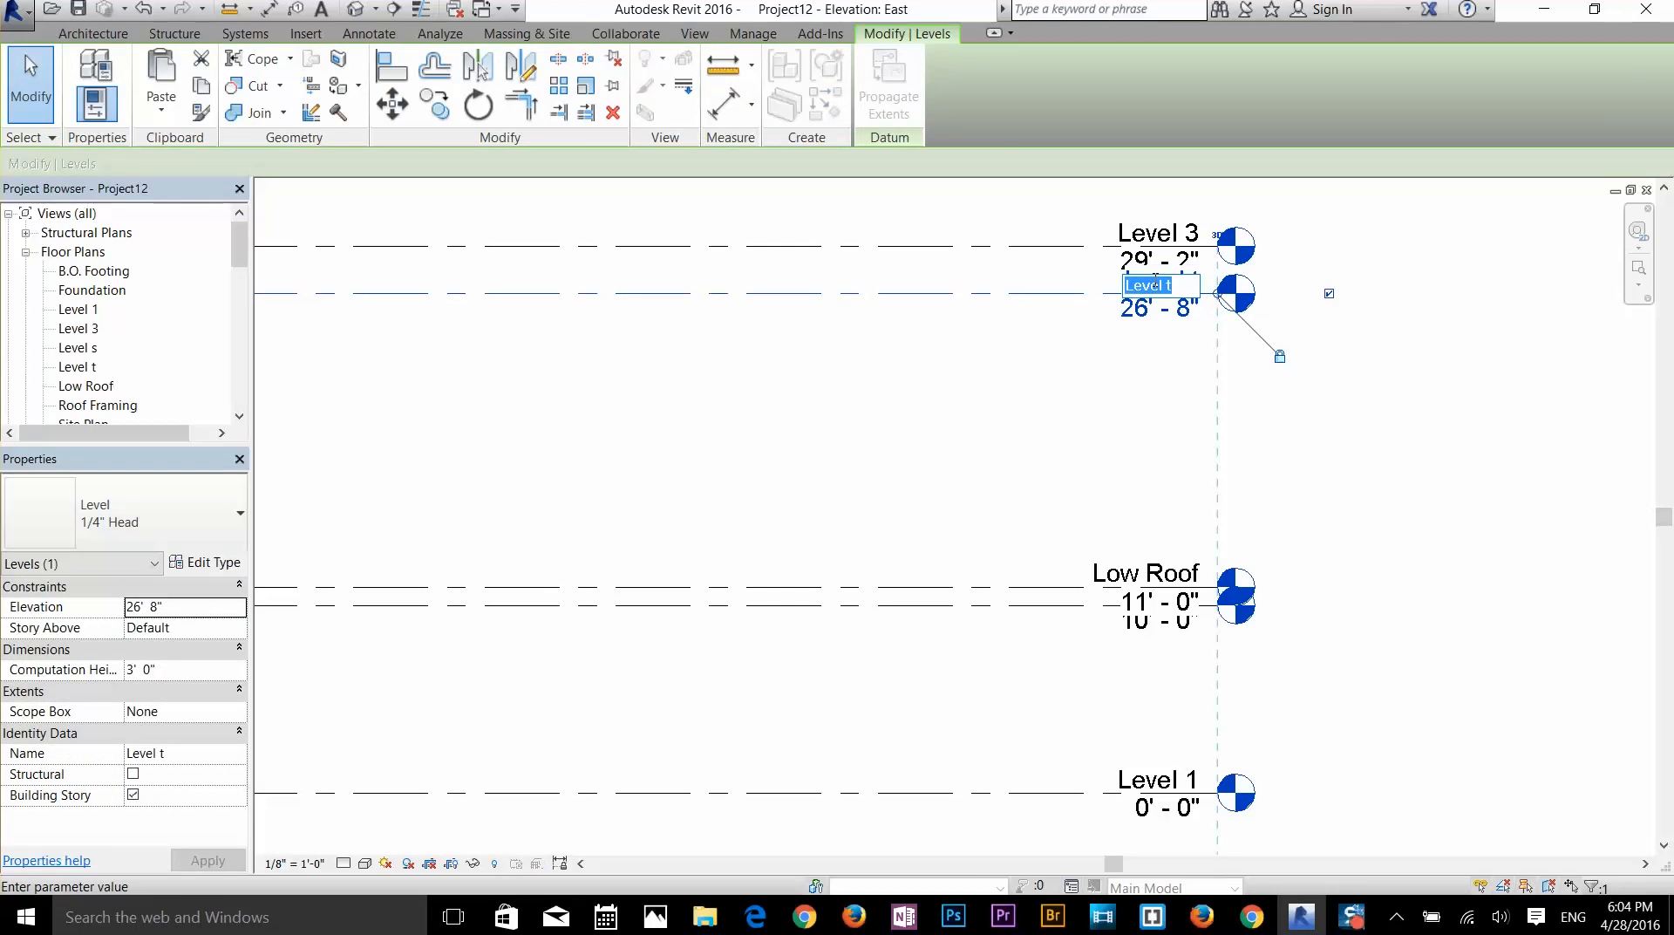
{"action": "type", "text": "Level t"}
{"action": "key", "text": "Return"}
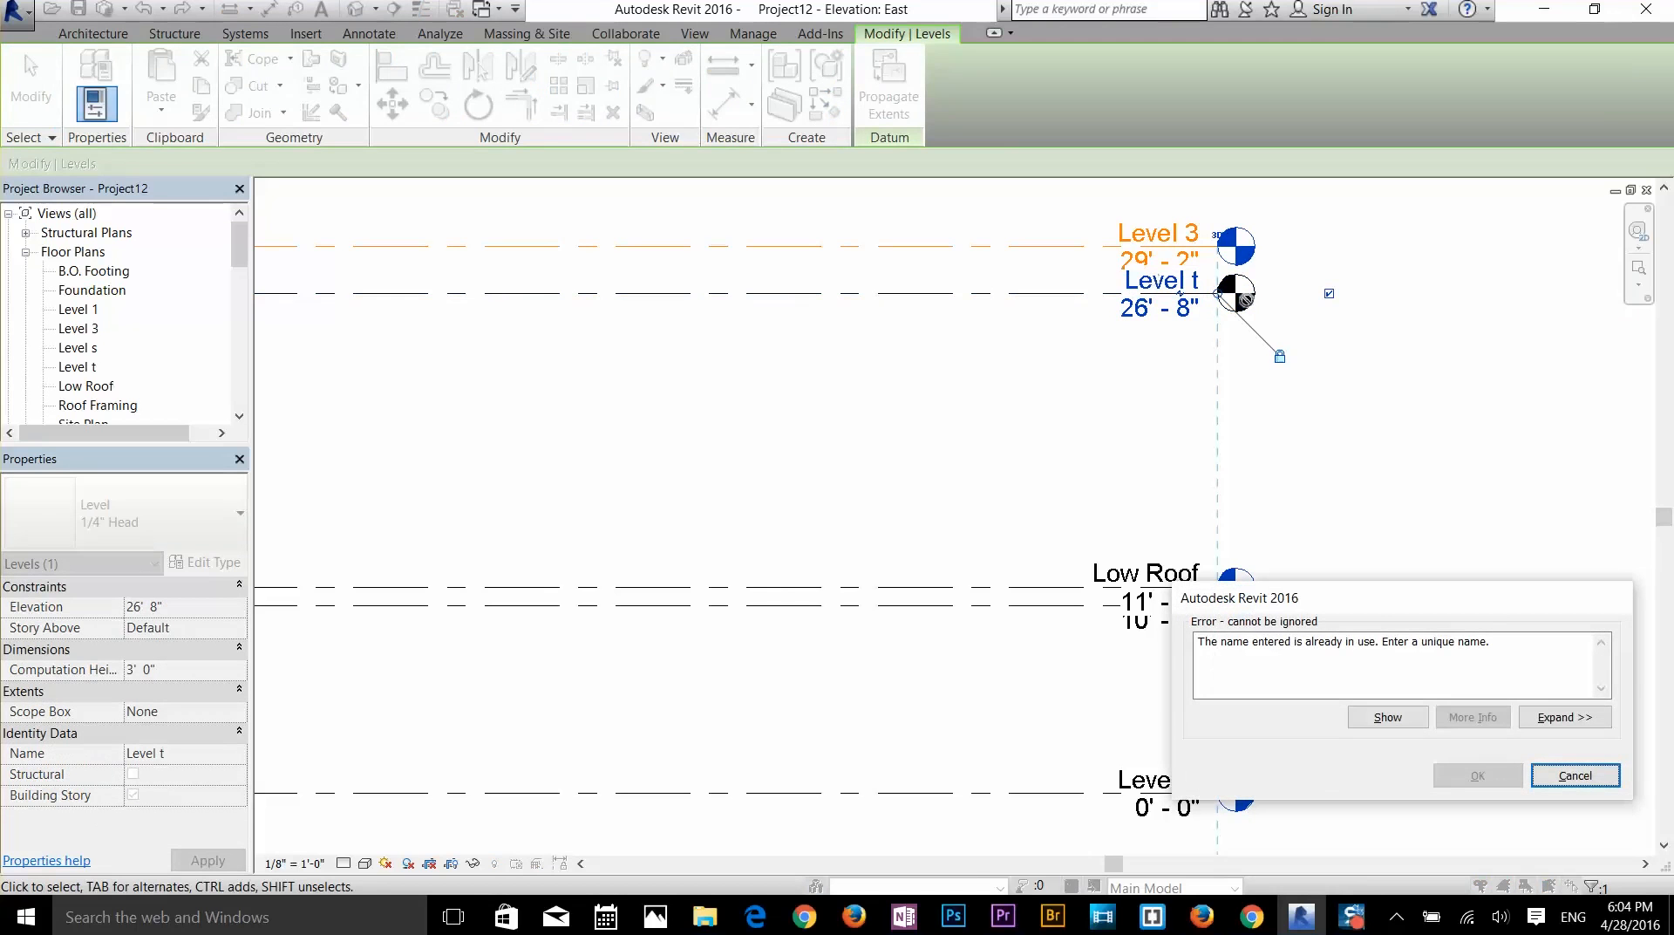
{"action": "left_click", "coordinate": [1574, 775]}
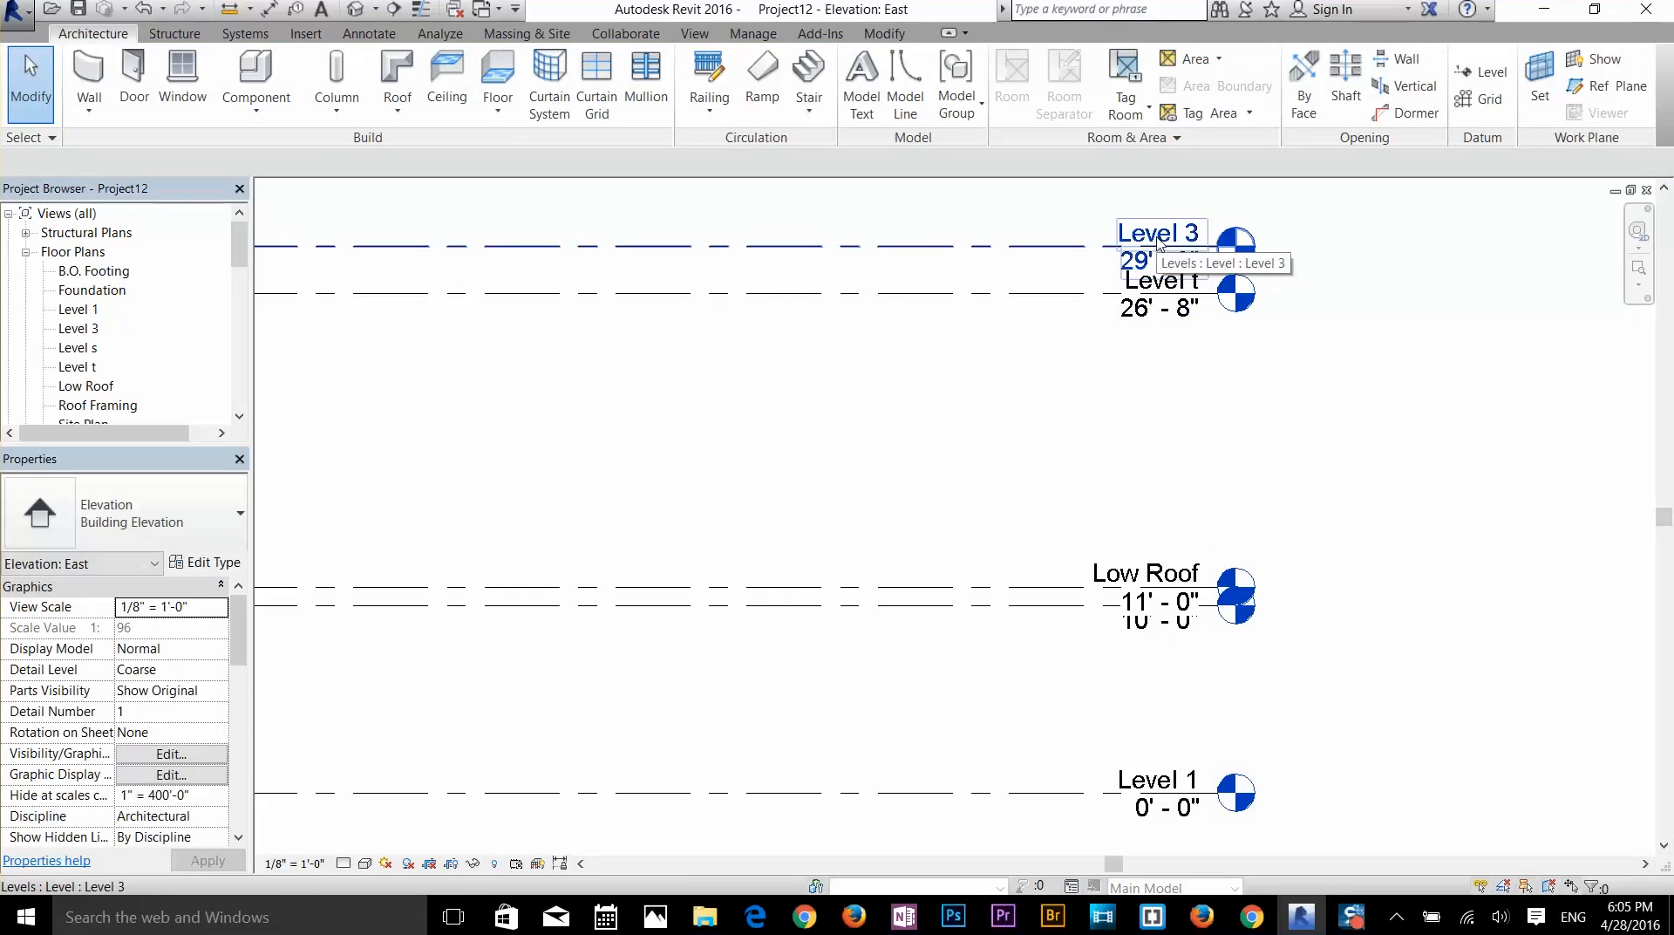
- Rename the topmost level, Level 3, as High roof and have its corresponding views renamed too
{"action": "left_click", "coordinate": [1160, 237]}
{"action": "left_click", "coordinate": [1145, 236]}
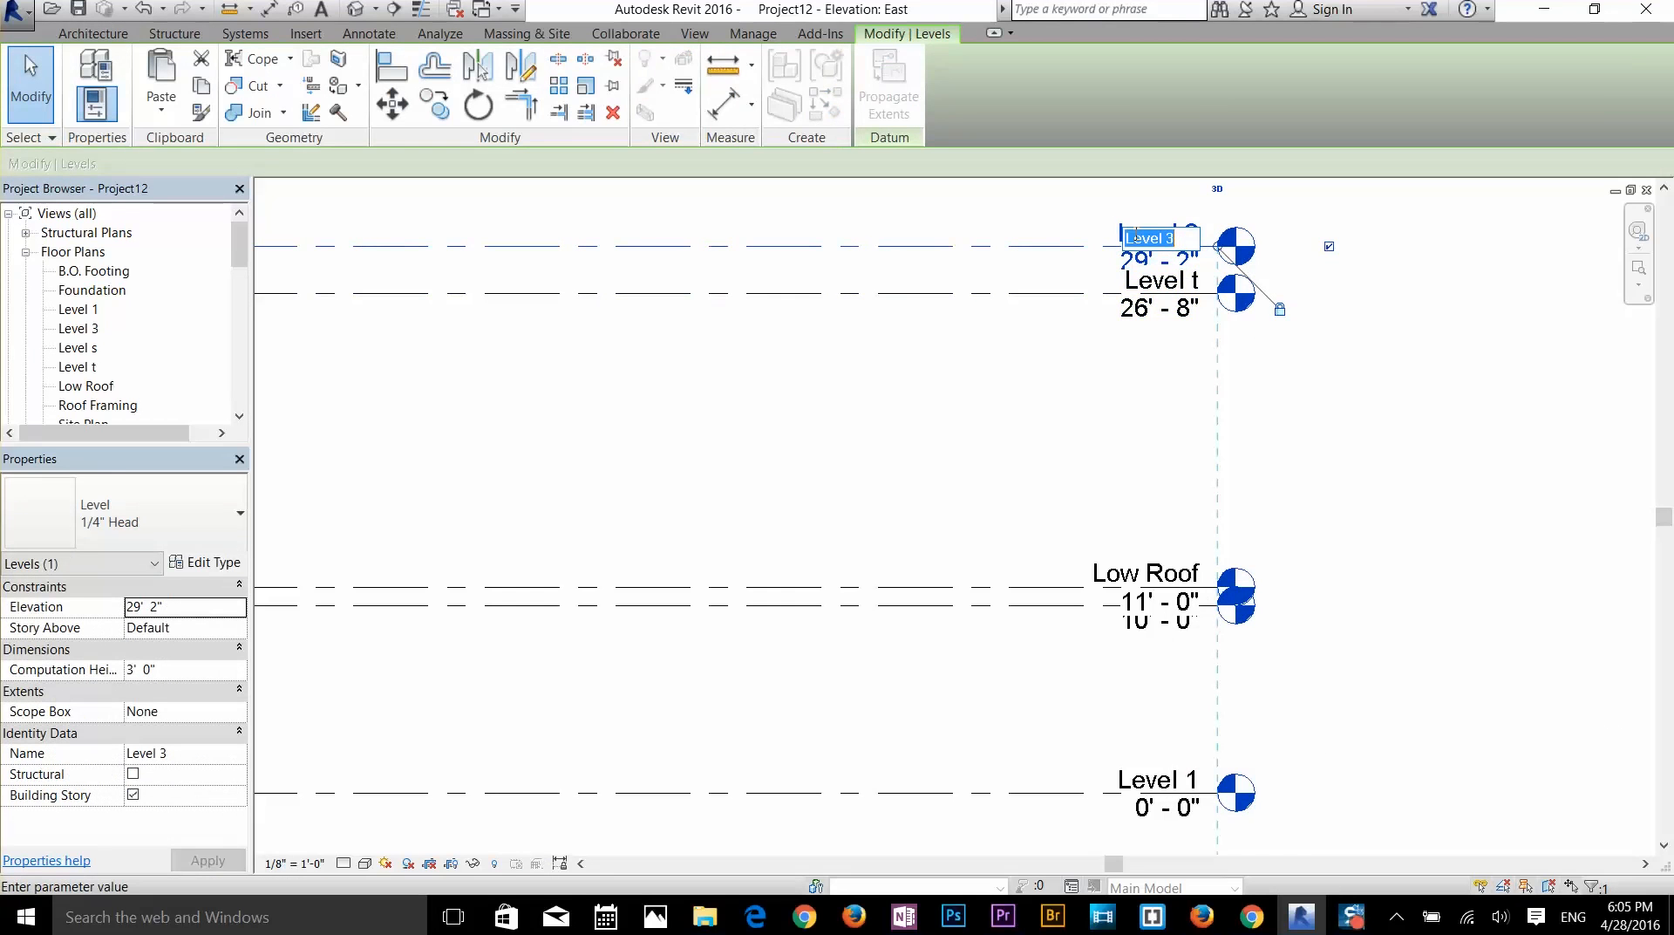
{"action": "type", "text": "High roof"}
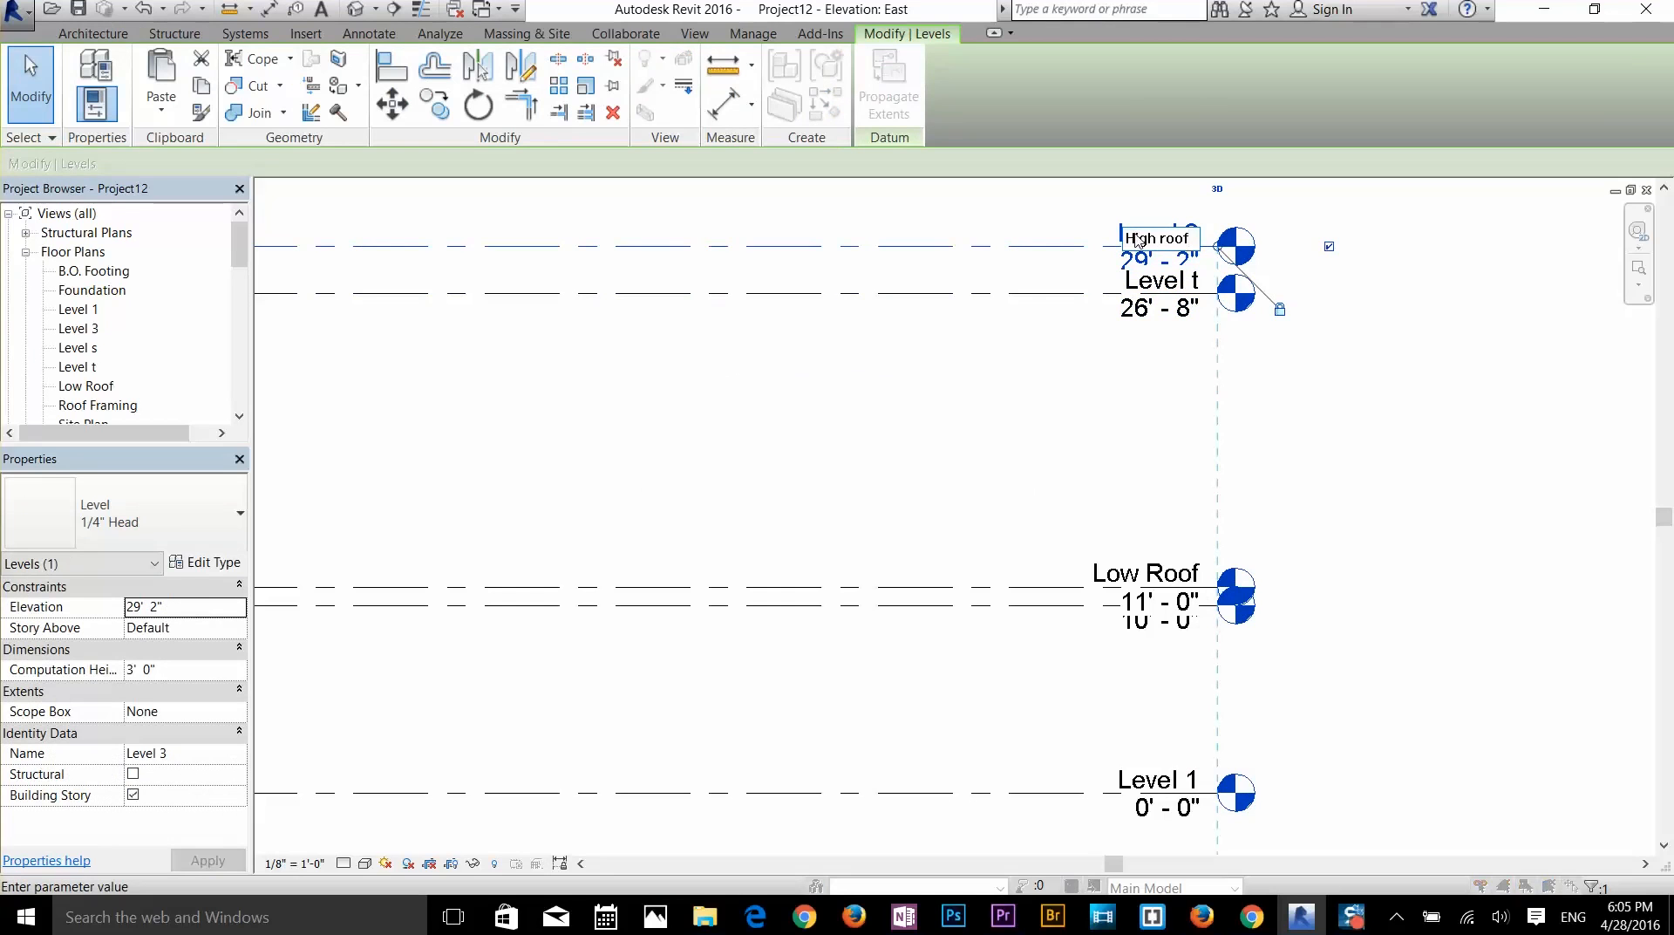
{"action": "key", "text": "Return"}
{"action": "left_click", "coordinate": [888, 471]}
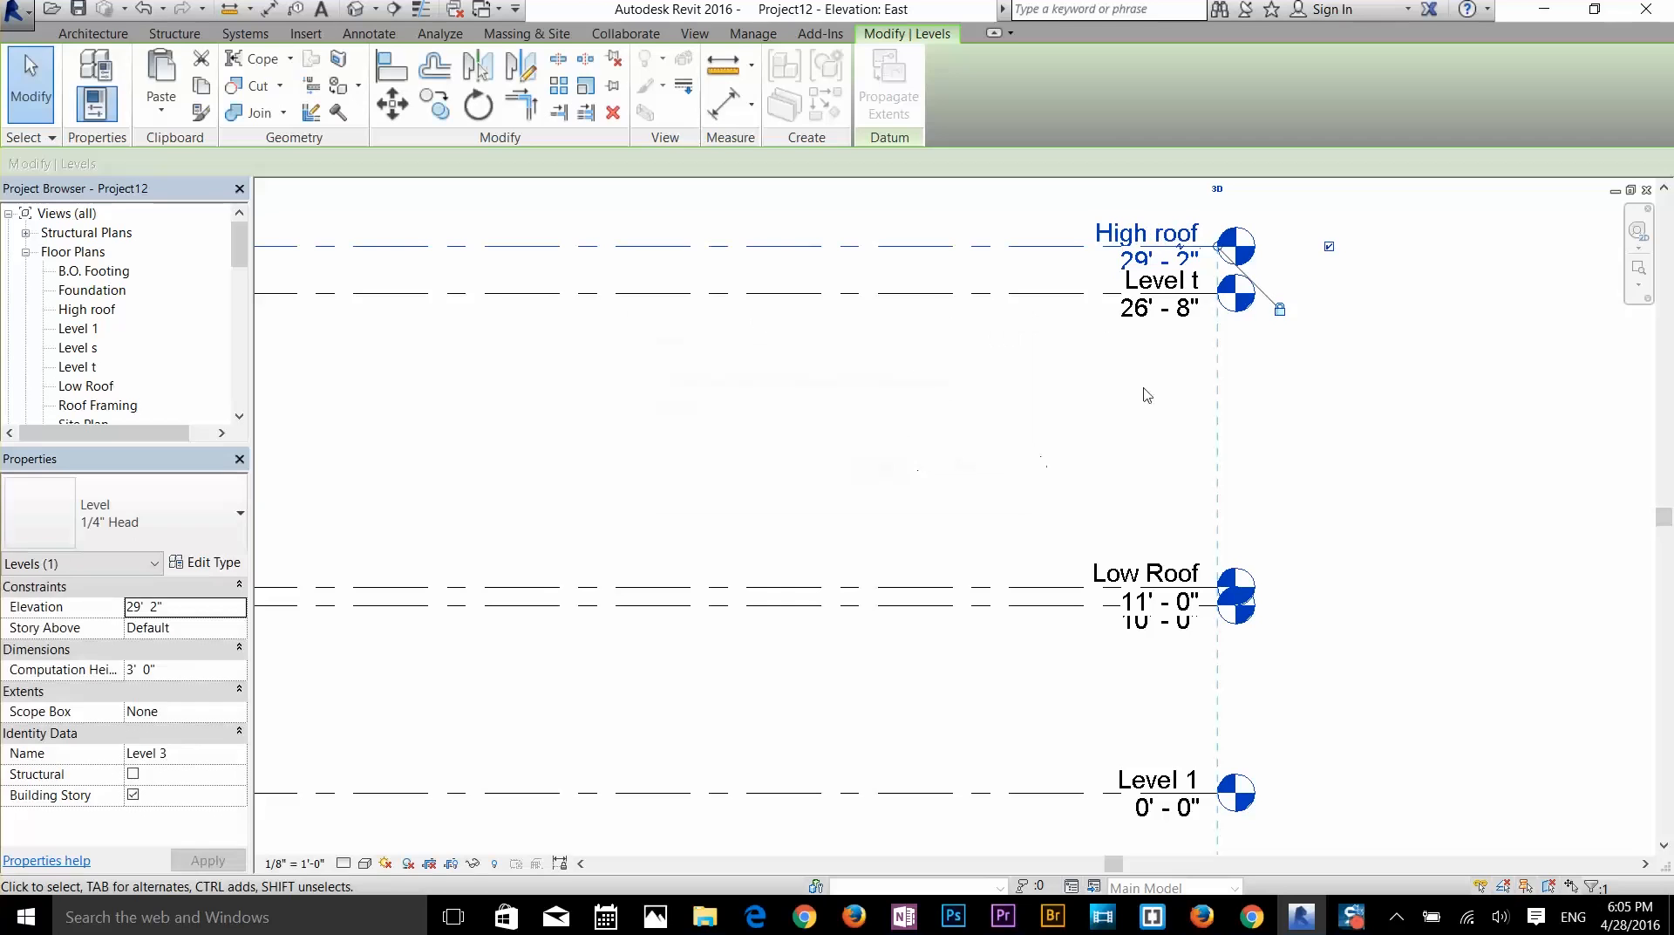
- Rename the level just below High roof as Level 3 and have its corresponding views renamed too
{"action": "left_click", "coordinate": [1158, 293]}
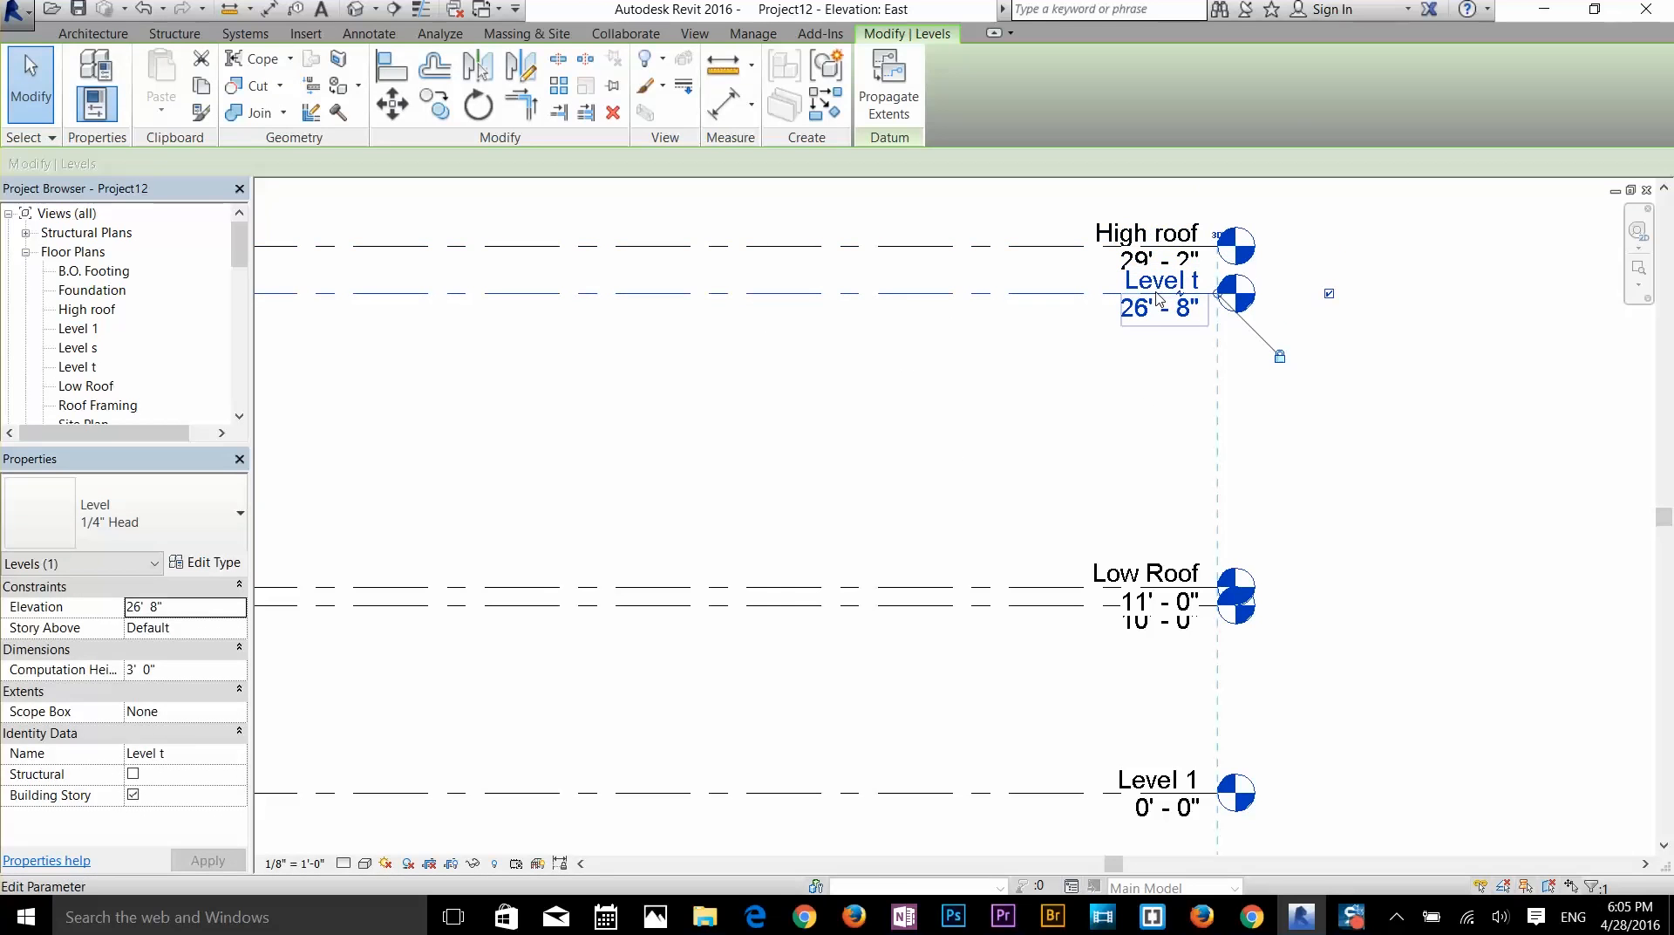
{"action": "left_click", "coordinate": [1159, 285]}
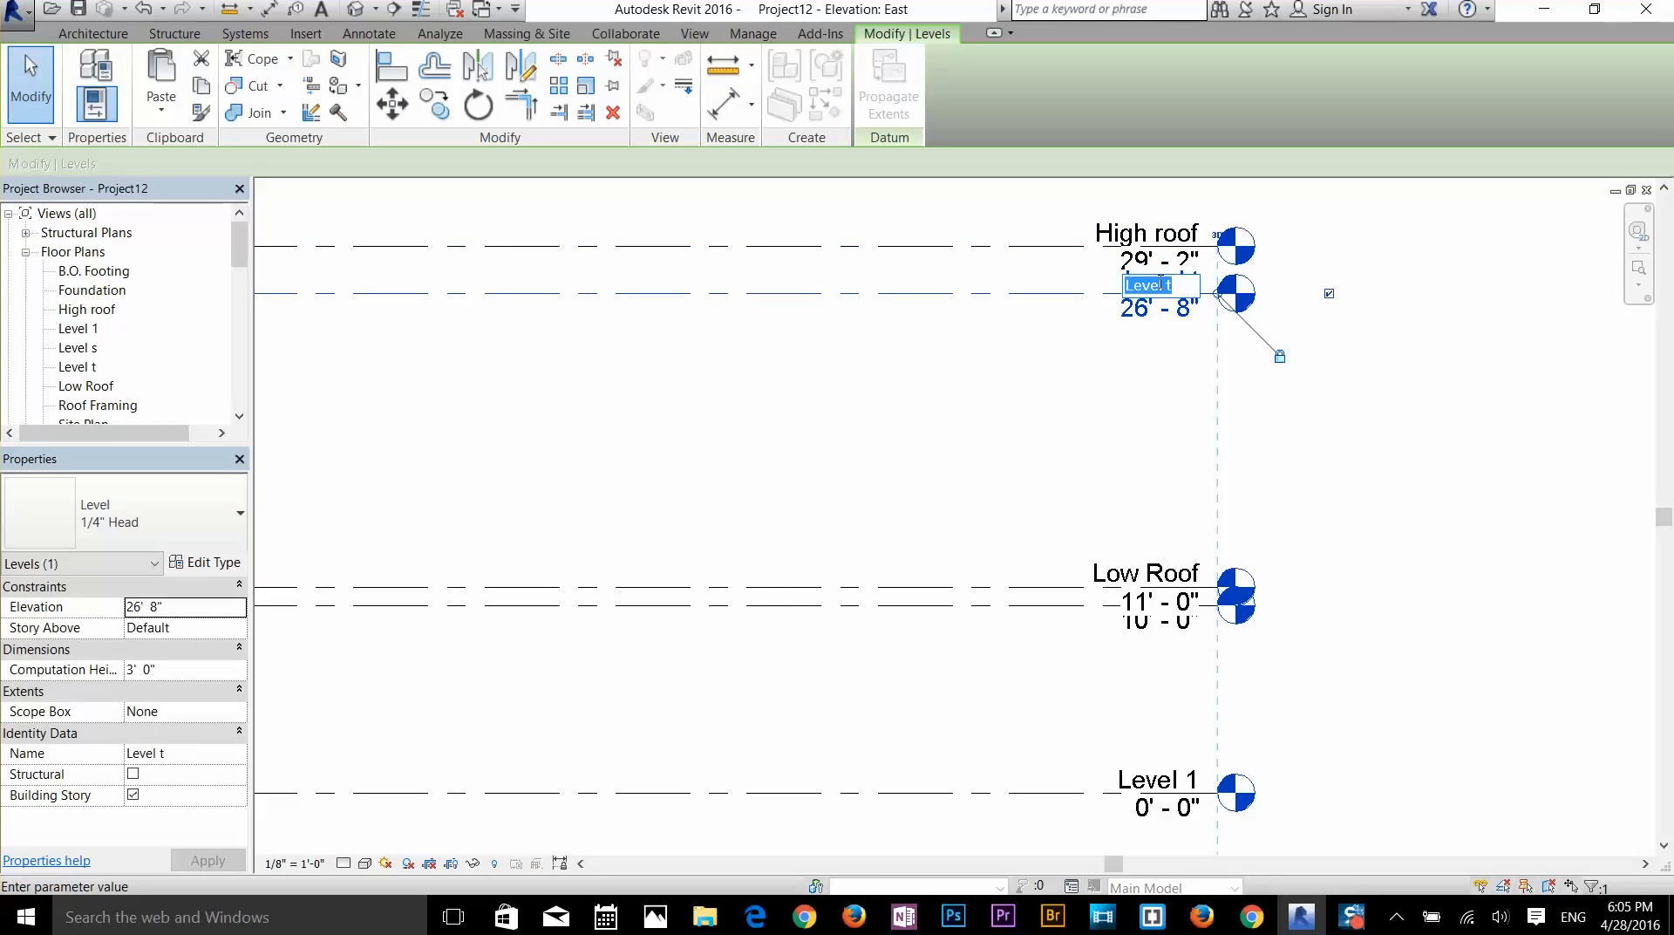
{"action": "type", "text": "Level 3"}
{"action": "key", "text": "Return"}
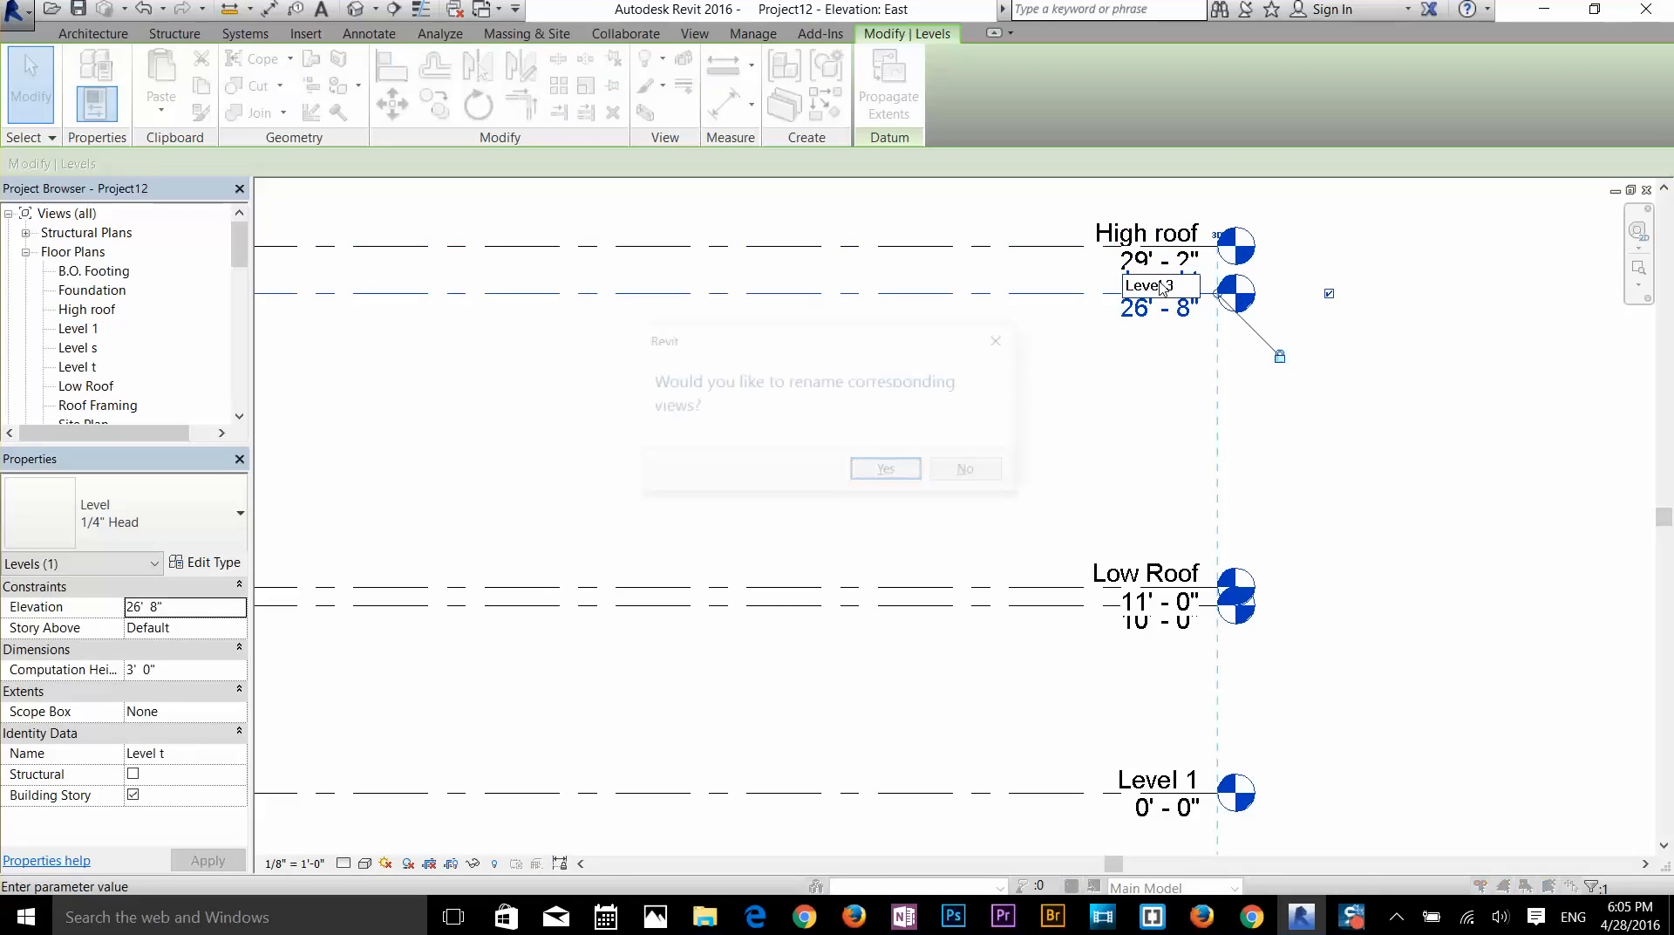
{"action": "left_click", "coordinate": [888, 472]}
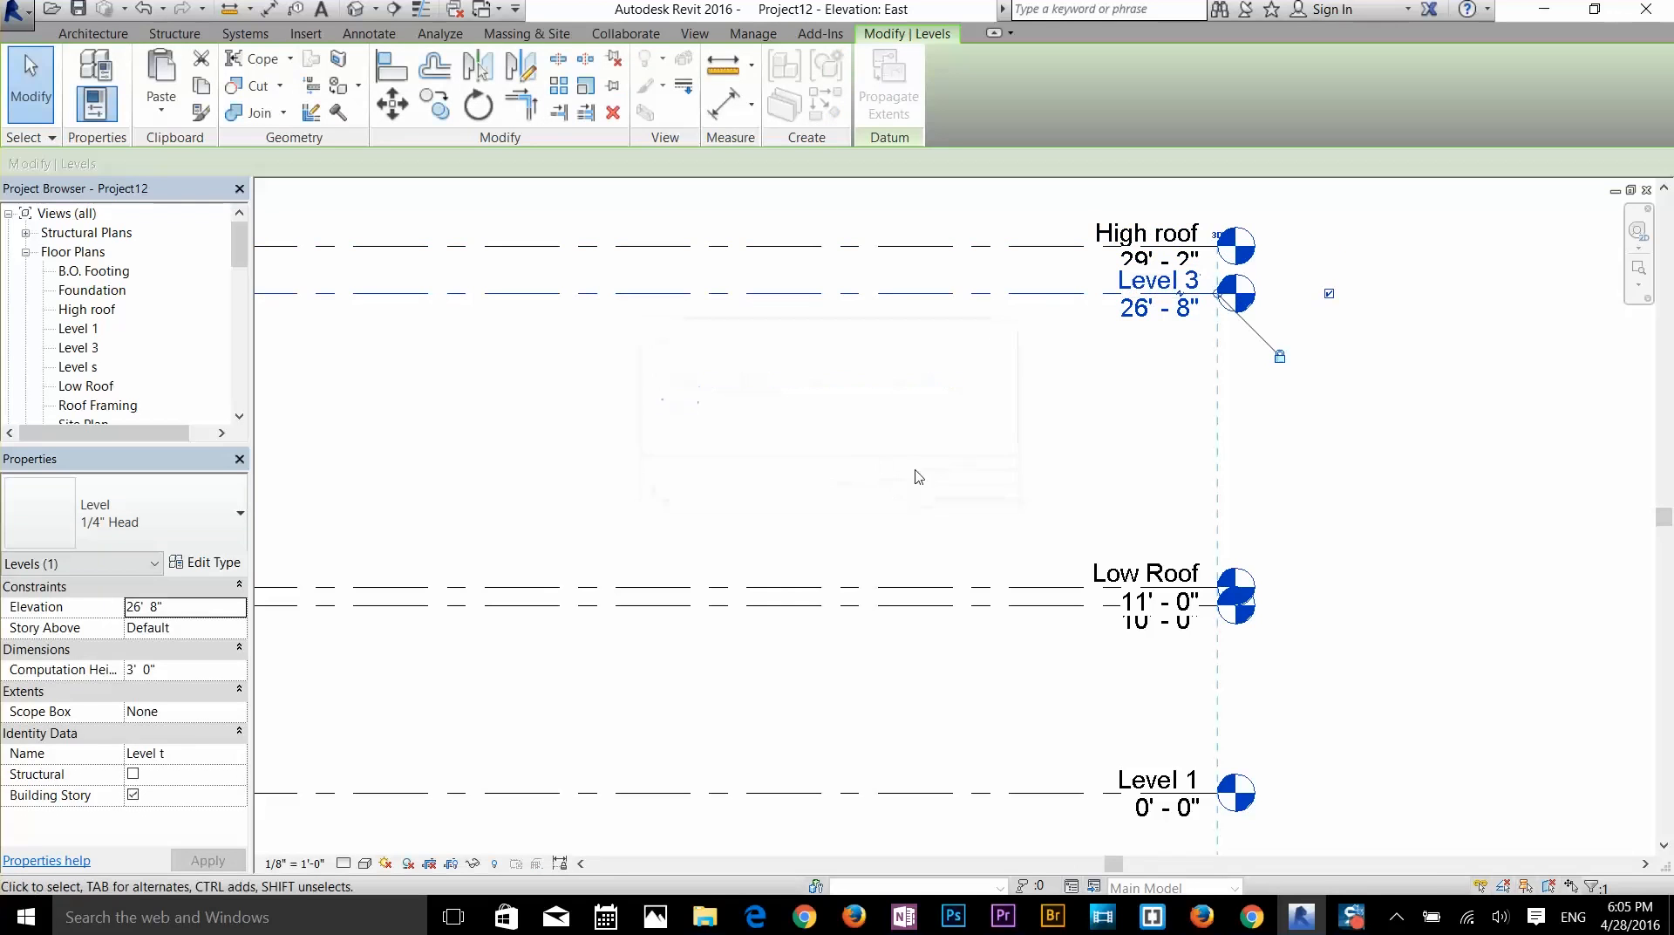
{"action": "scroll", "coordinate": [1080, 454], "scroll_direction": "down", "scroll_amount": 1}
{"action": "scroll", "coordinate": [1079, 455], "scroll_direction": "down", "scroll_amount": 2}
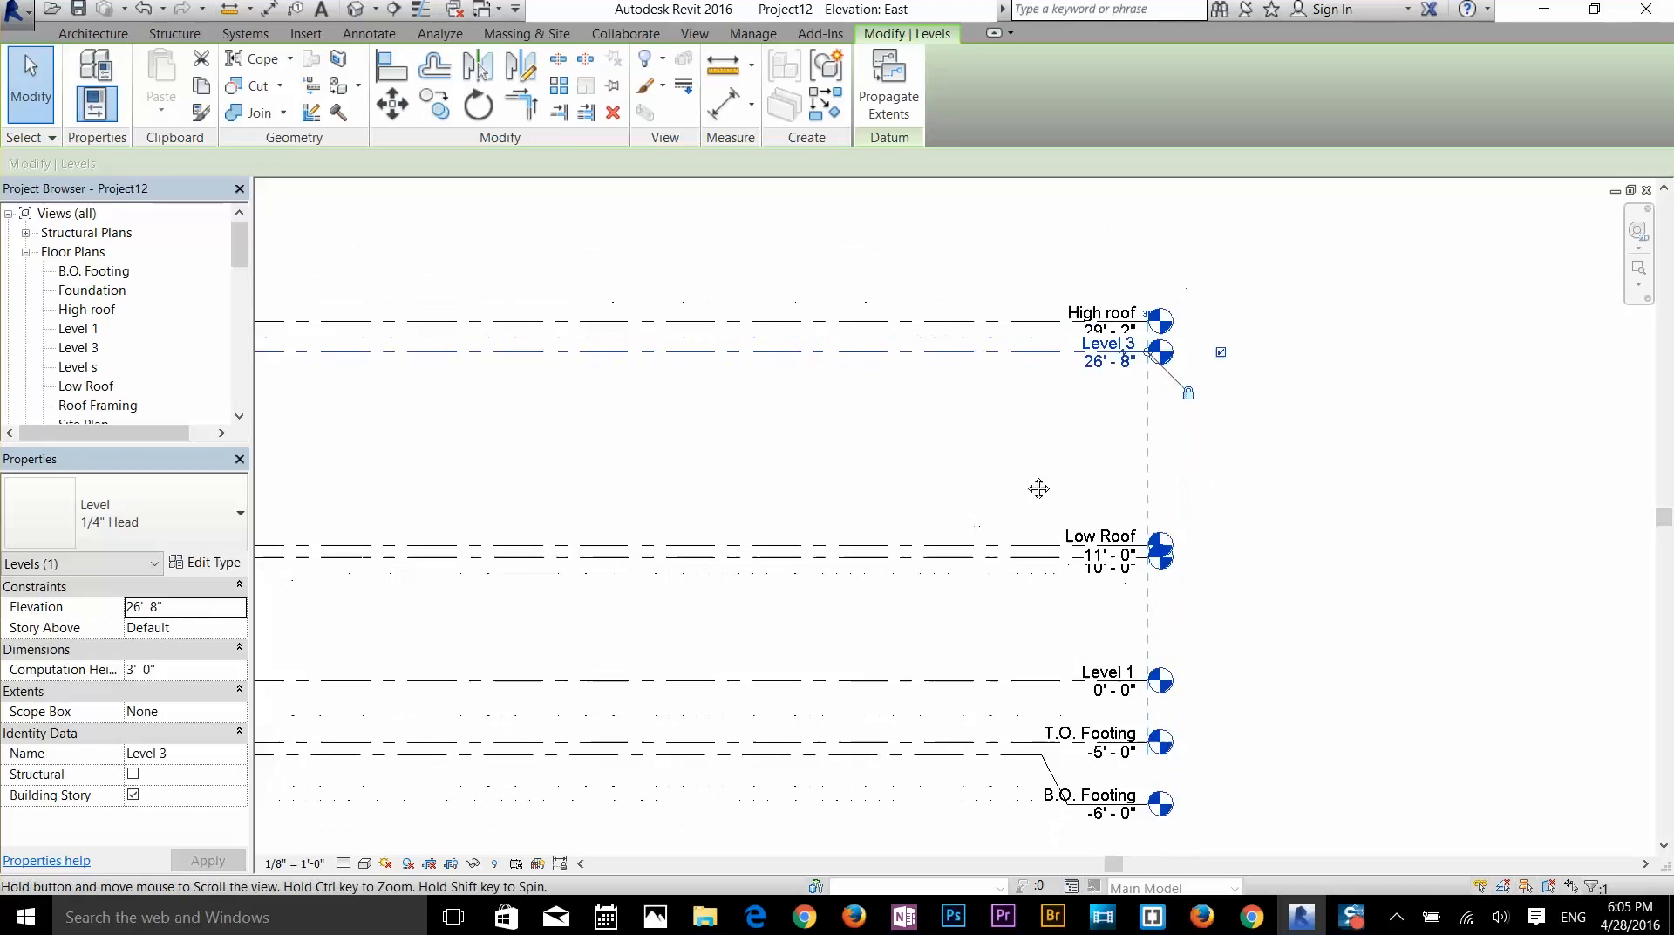
{"action": "middle_click_drag", "start_coordinate": [1040, 486], "coordinate": [1257, 482]}
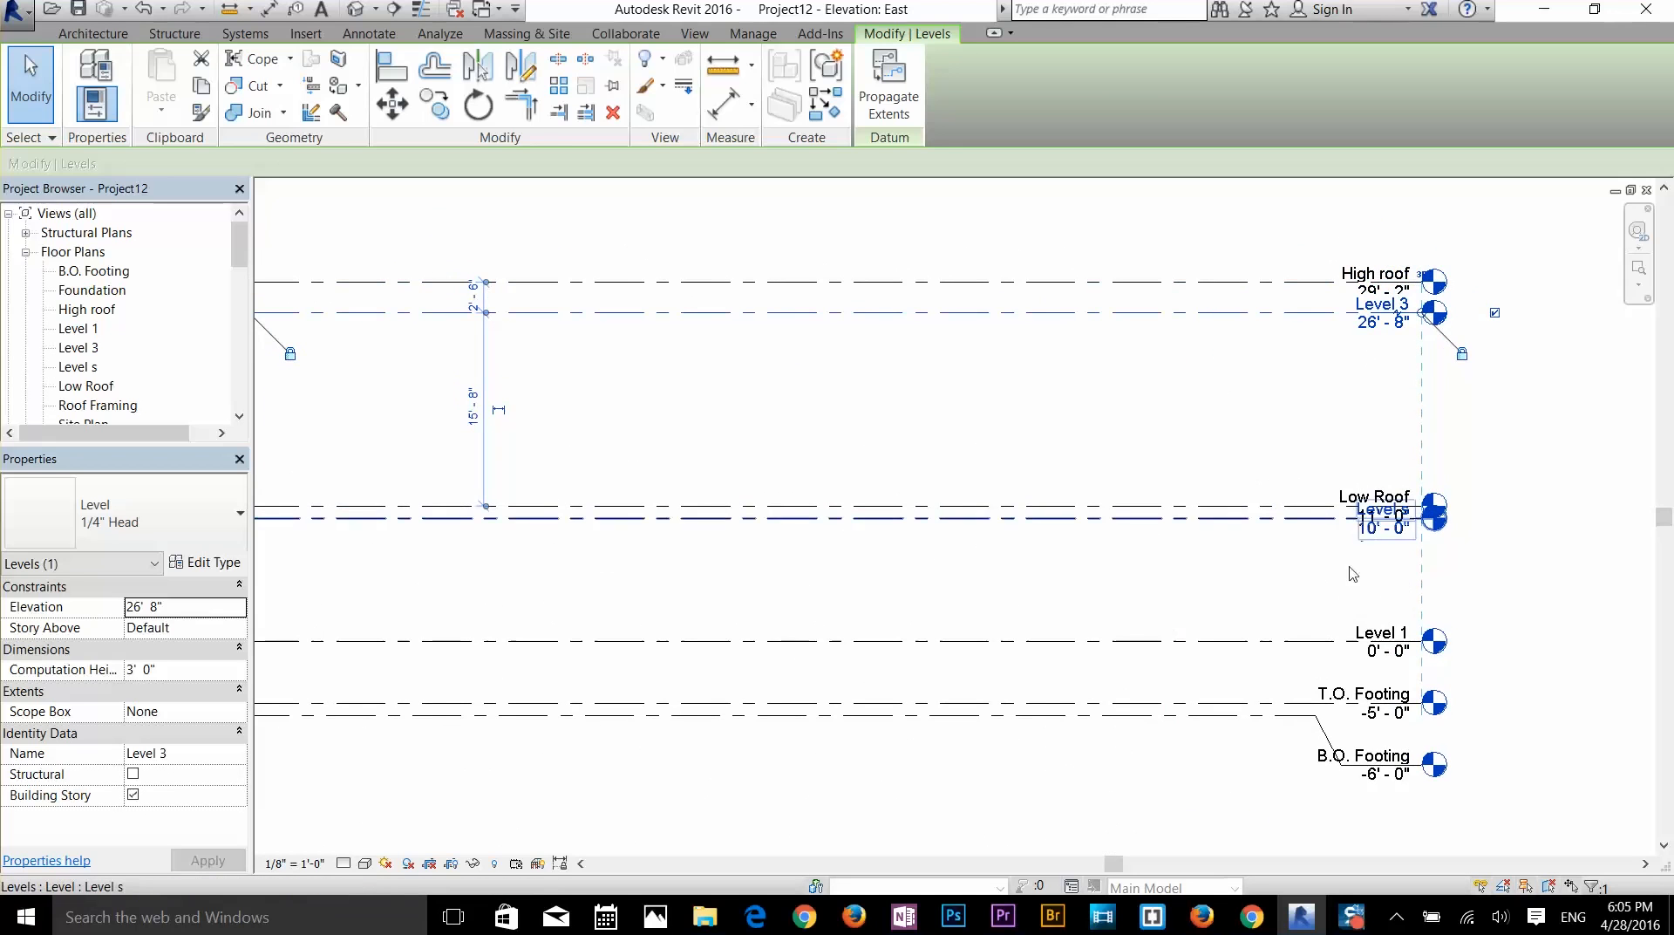
{"action": "scroll", "coordinate": [1092, 450], "scroll_direction": "down", "scroll_amount": 1}
{"action": "middle_click_drag", "start_coordinate": [1050, 427], "coordinate": [1173, 423]}
{"action": "scroll", "coordinate": [1153, 422], "scroll_direction": "up", "scroll_amount": 1}
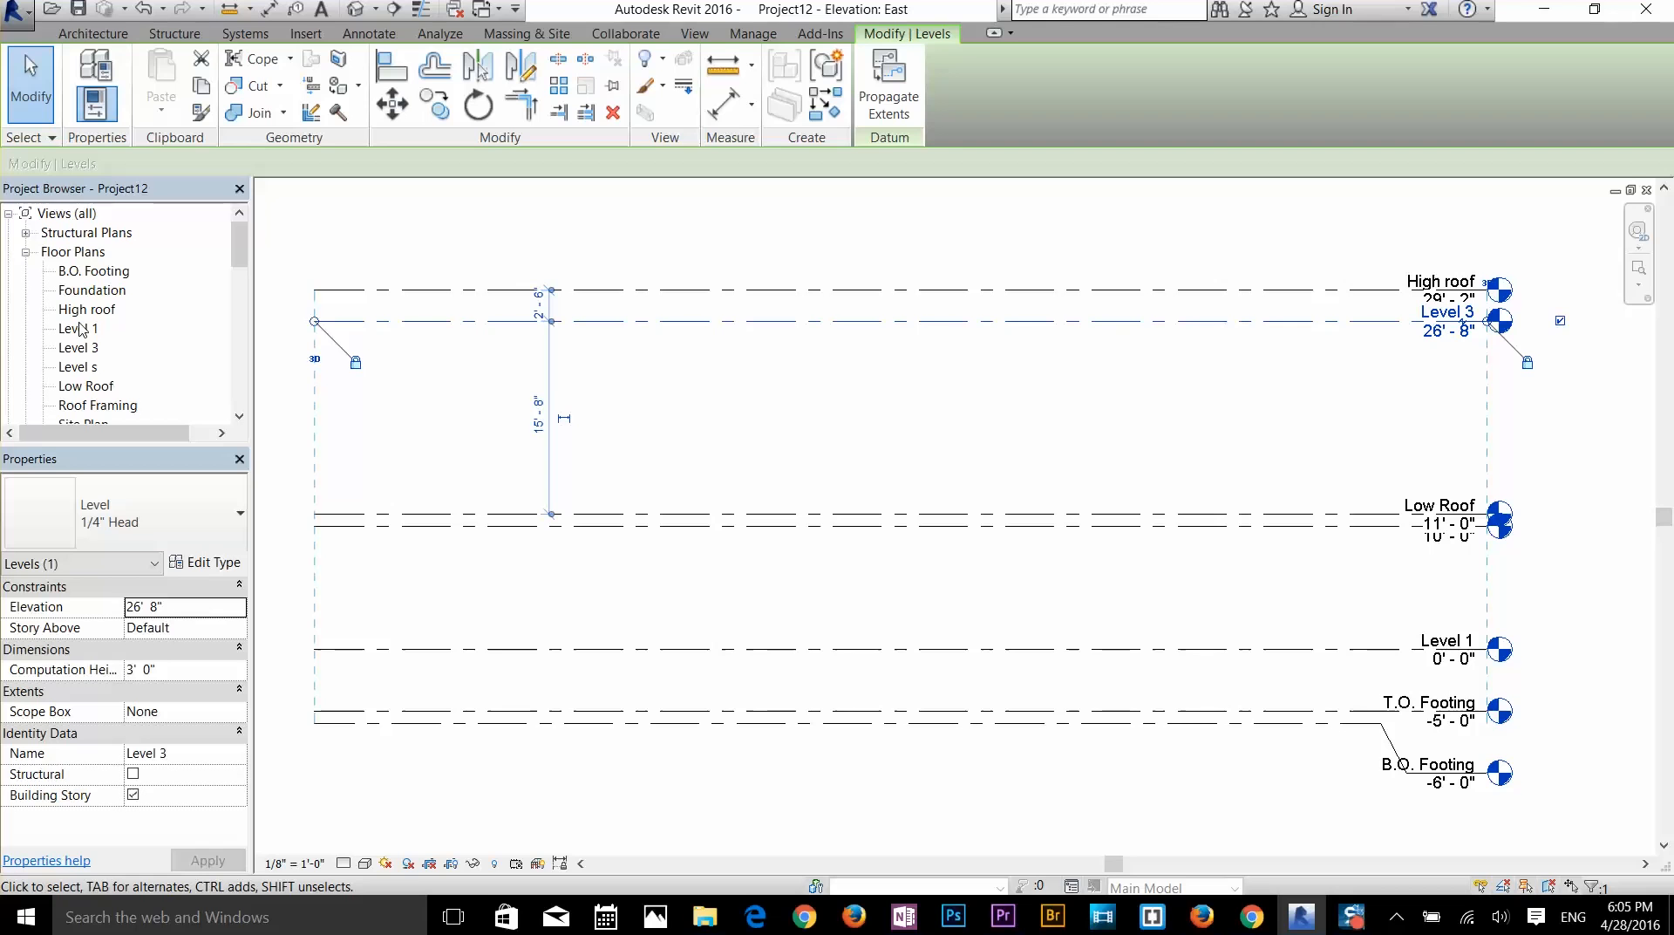
- Review the floor plan and ceiling plan views listed for the project levels, and collapse the ceiling plans group
{"action": "left_click", "coordinate": [90, 370]}
{"action": "scroll", "coordinate": [150, 349], "scroll_direction": "down", "scroll_amount": 2}
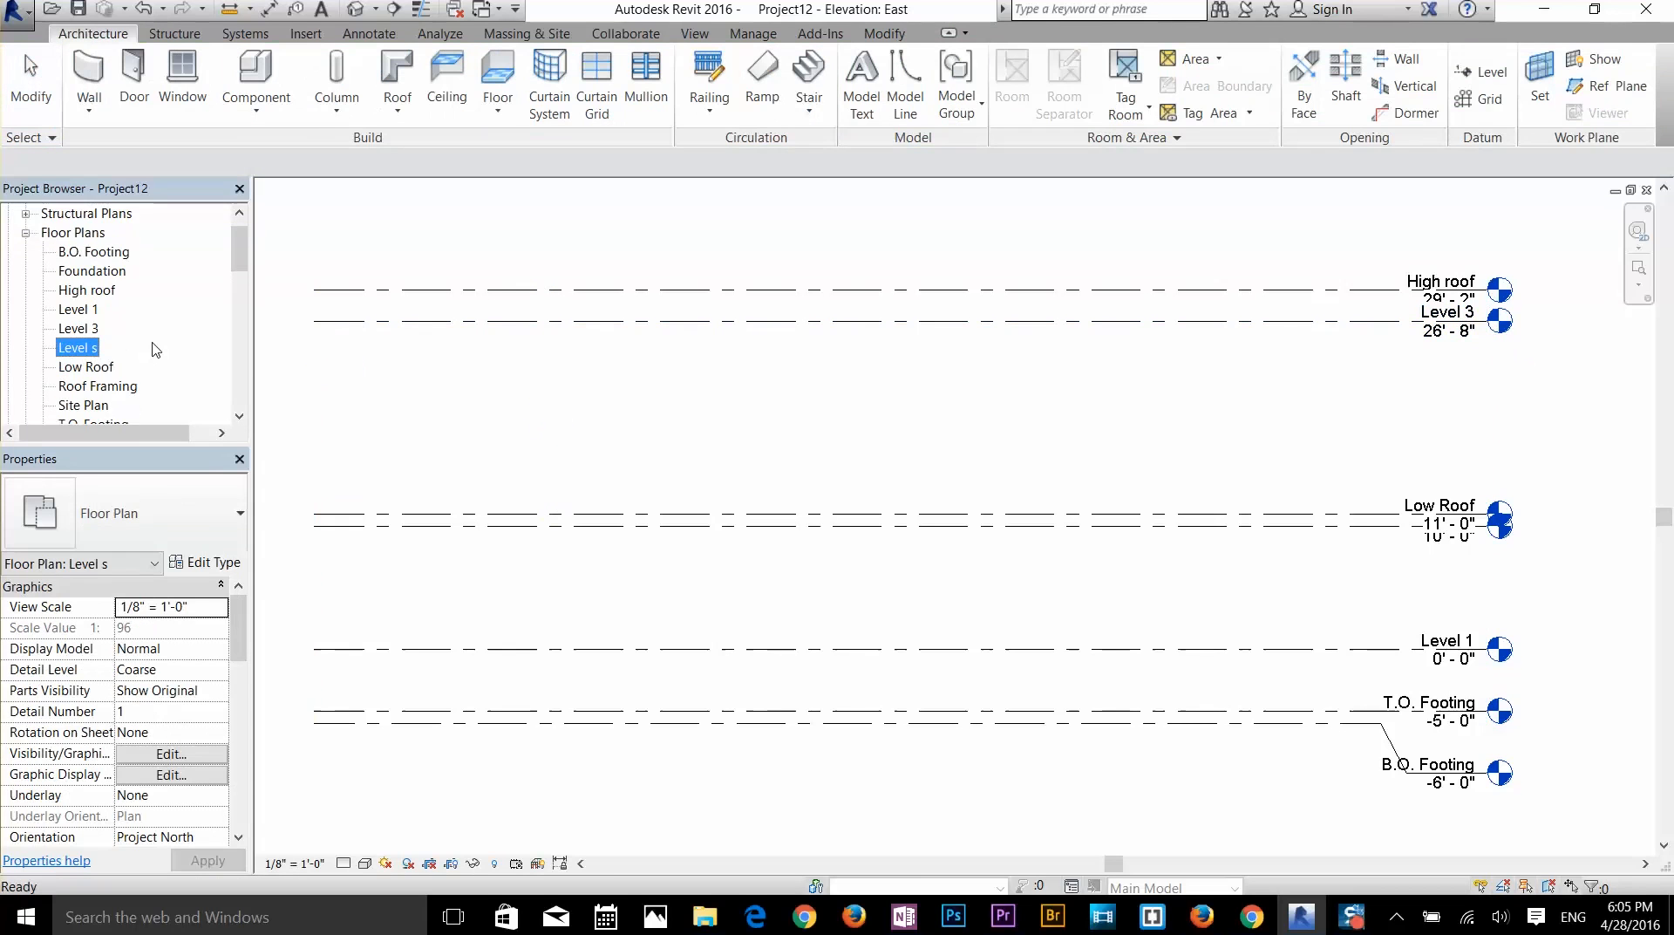
{"action": "scroll", "coordinate": [144, 345], "scroll_direction": "down", "scroll_amount": 2}
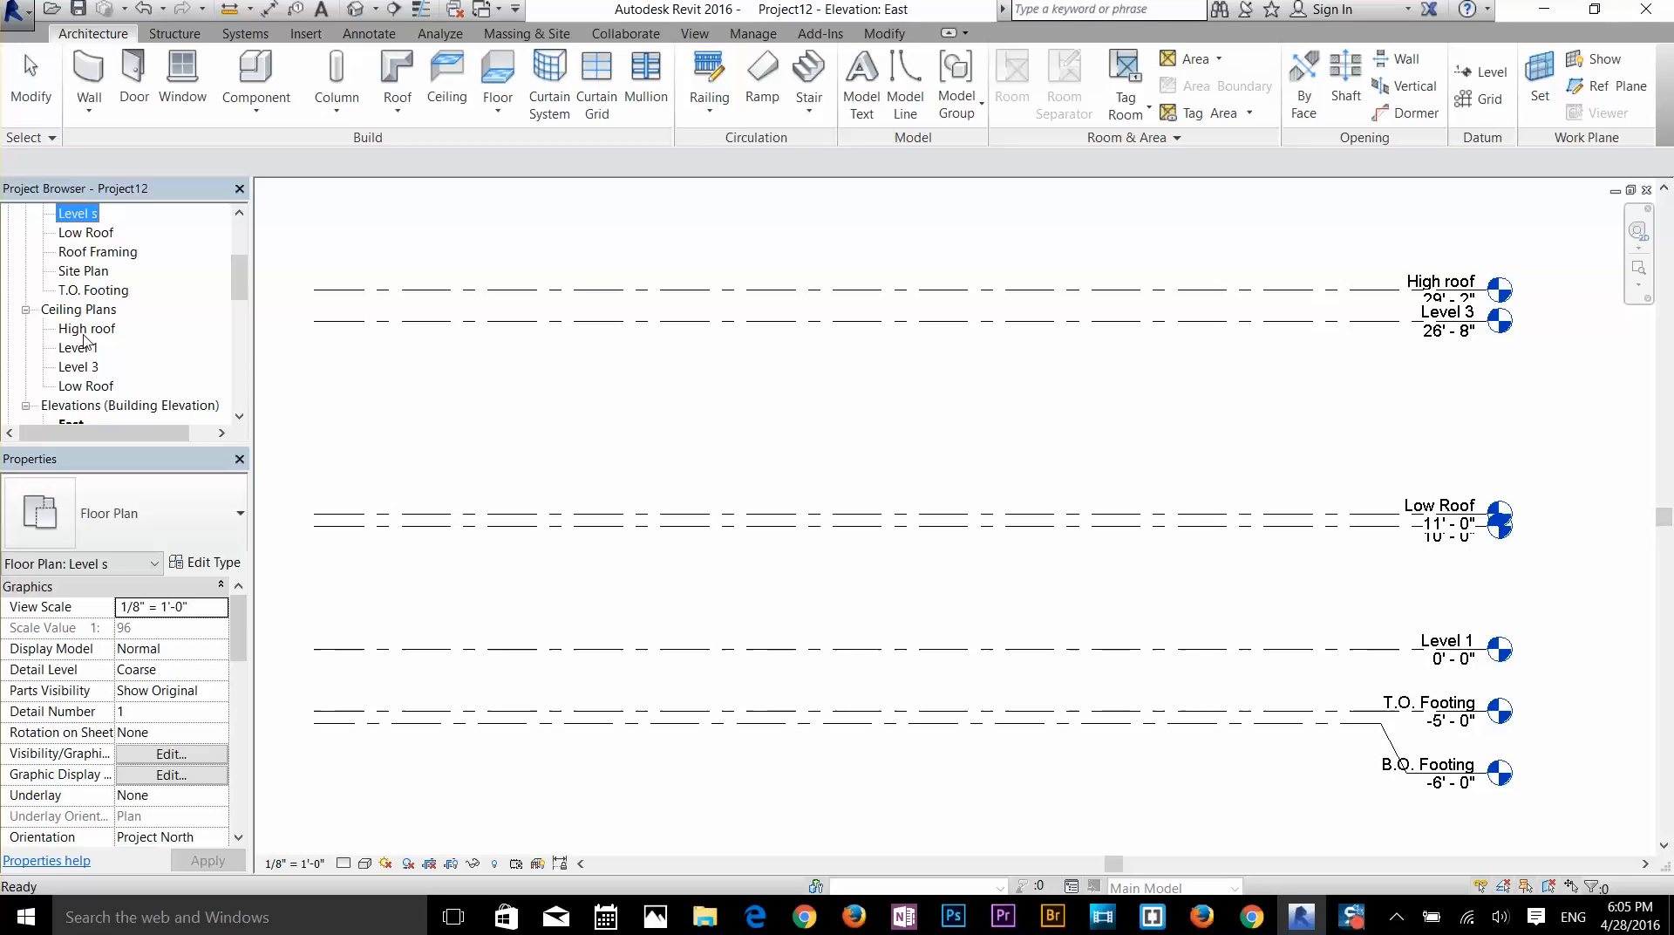
{"action": "scroll", "coordinate": [131, 357], "scroll_direction": "down", "scroll_amount": 1}
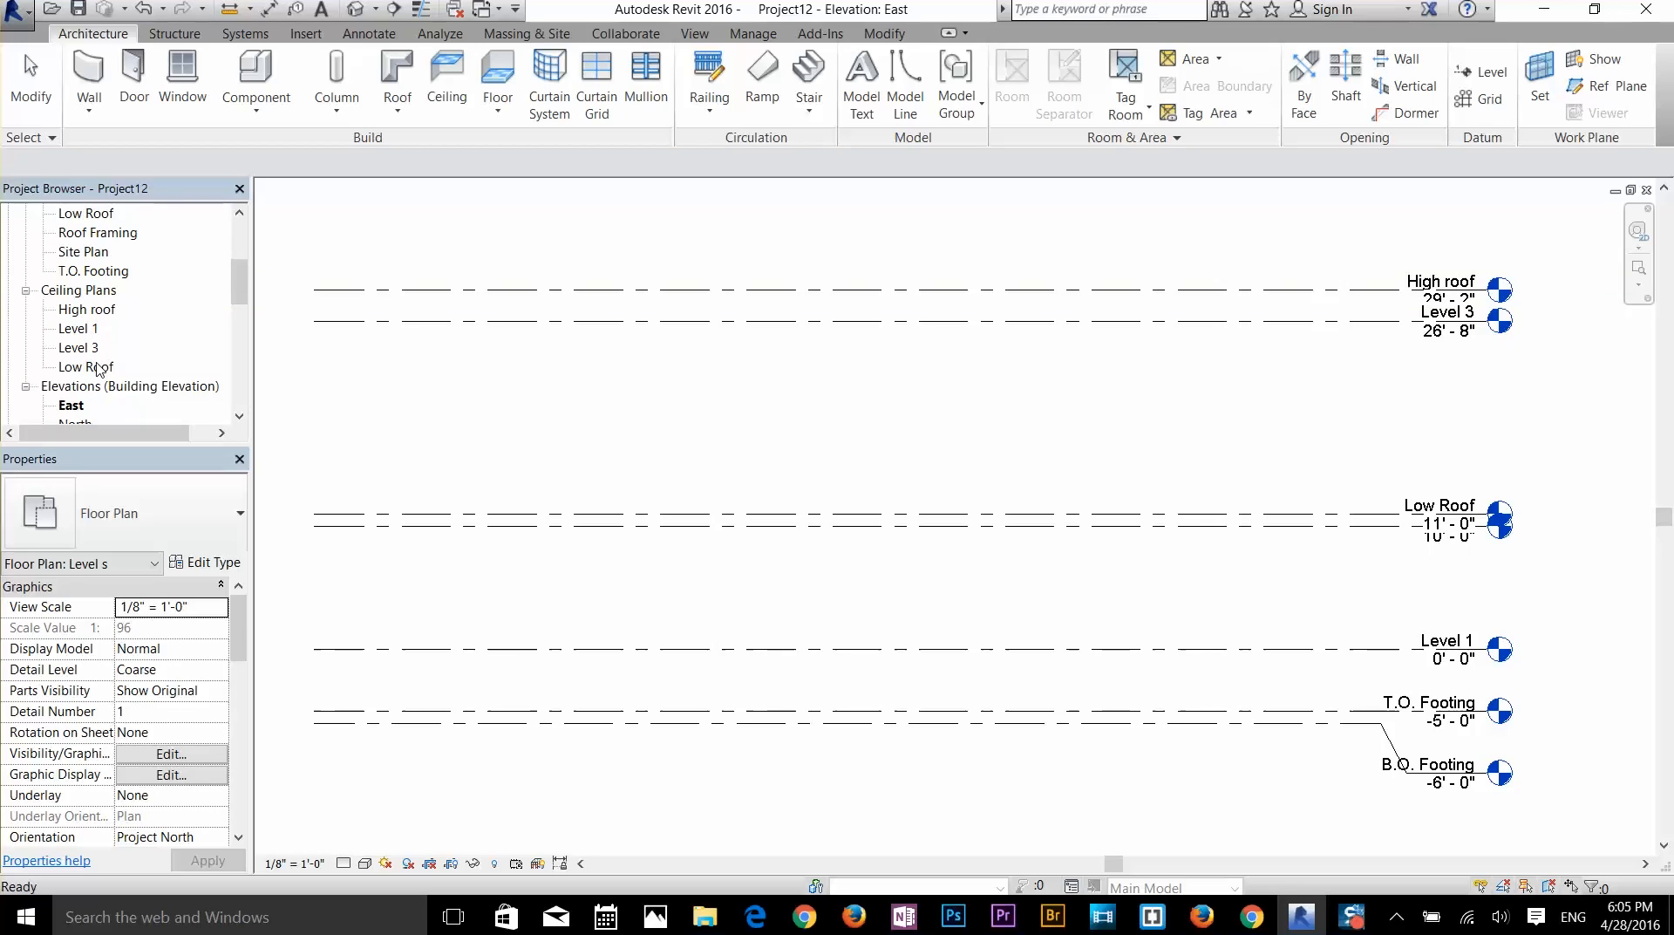
{"action": "left_click", "coordinate": [26, 290]}
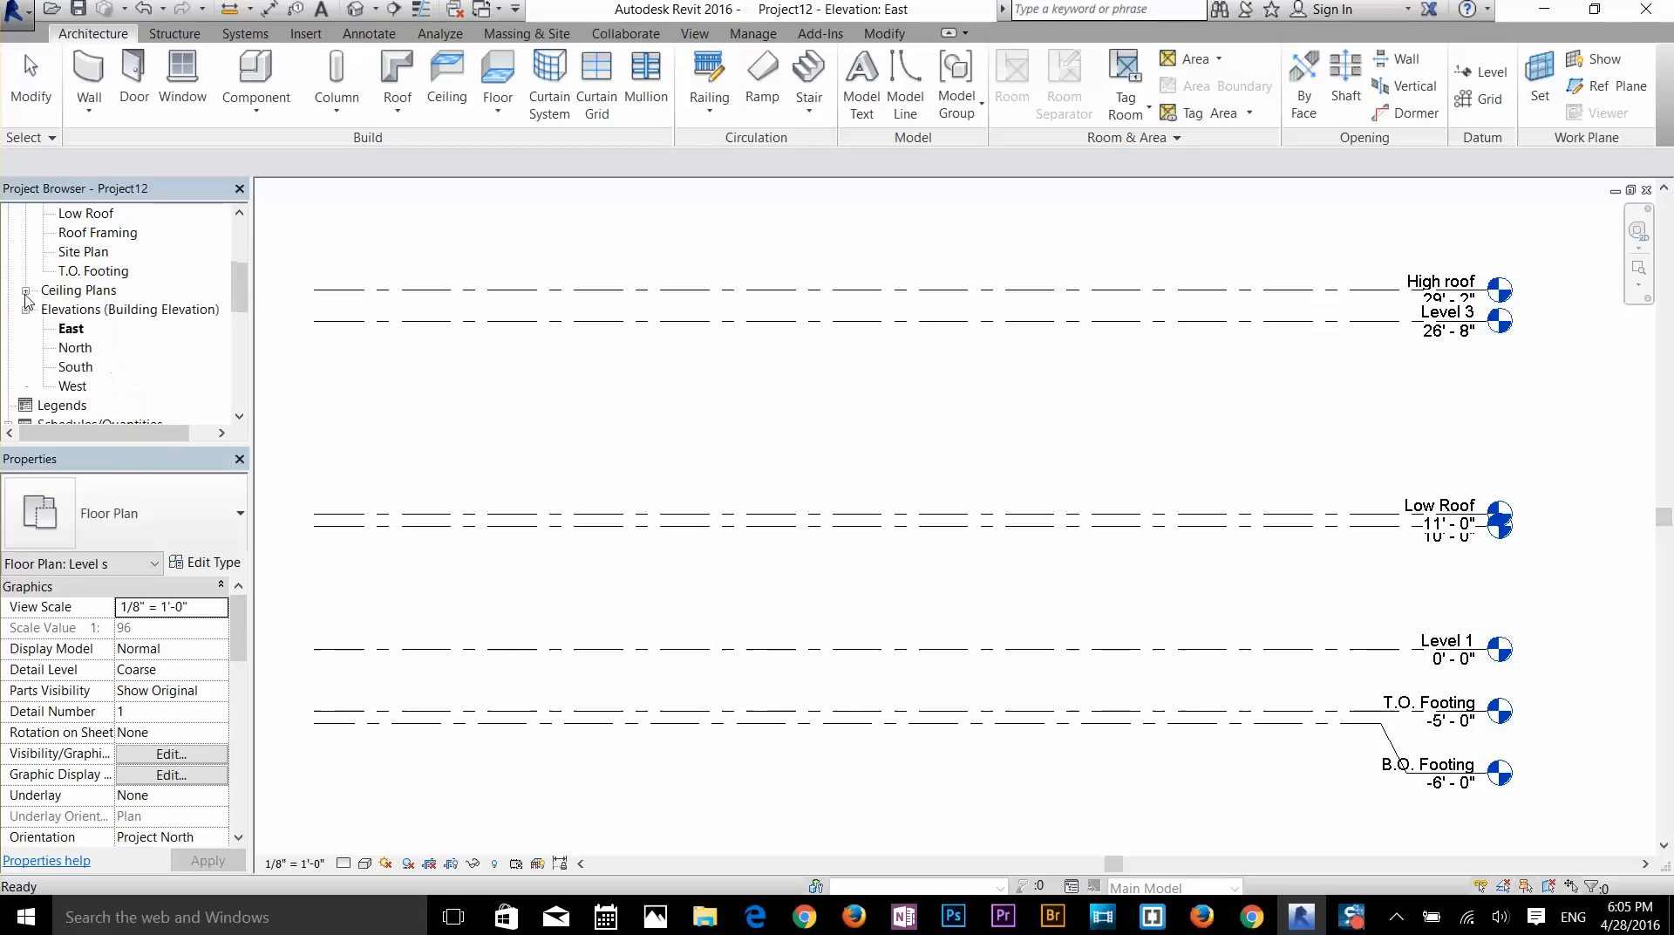
- Inspect Level 3 and Level s, opening the distance between Level s and Level 1 for editing
{"action": "scroll", "coordinate": [1565, 541], "scroll_direction": "up", "scroll_amount": 2}
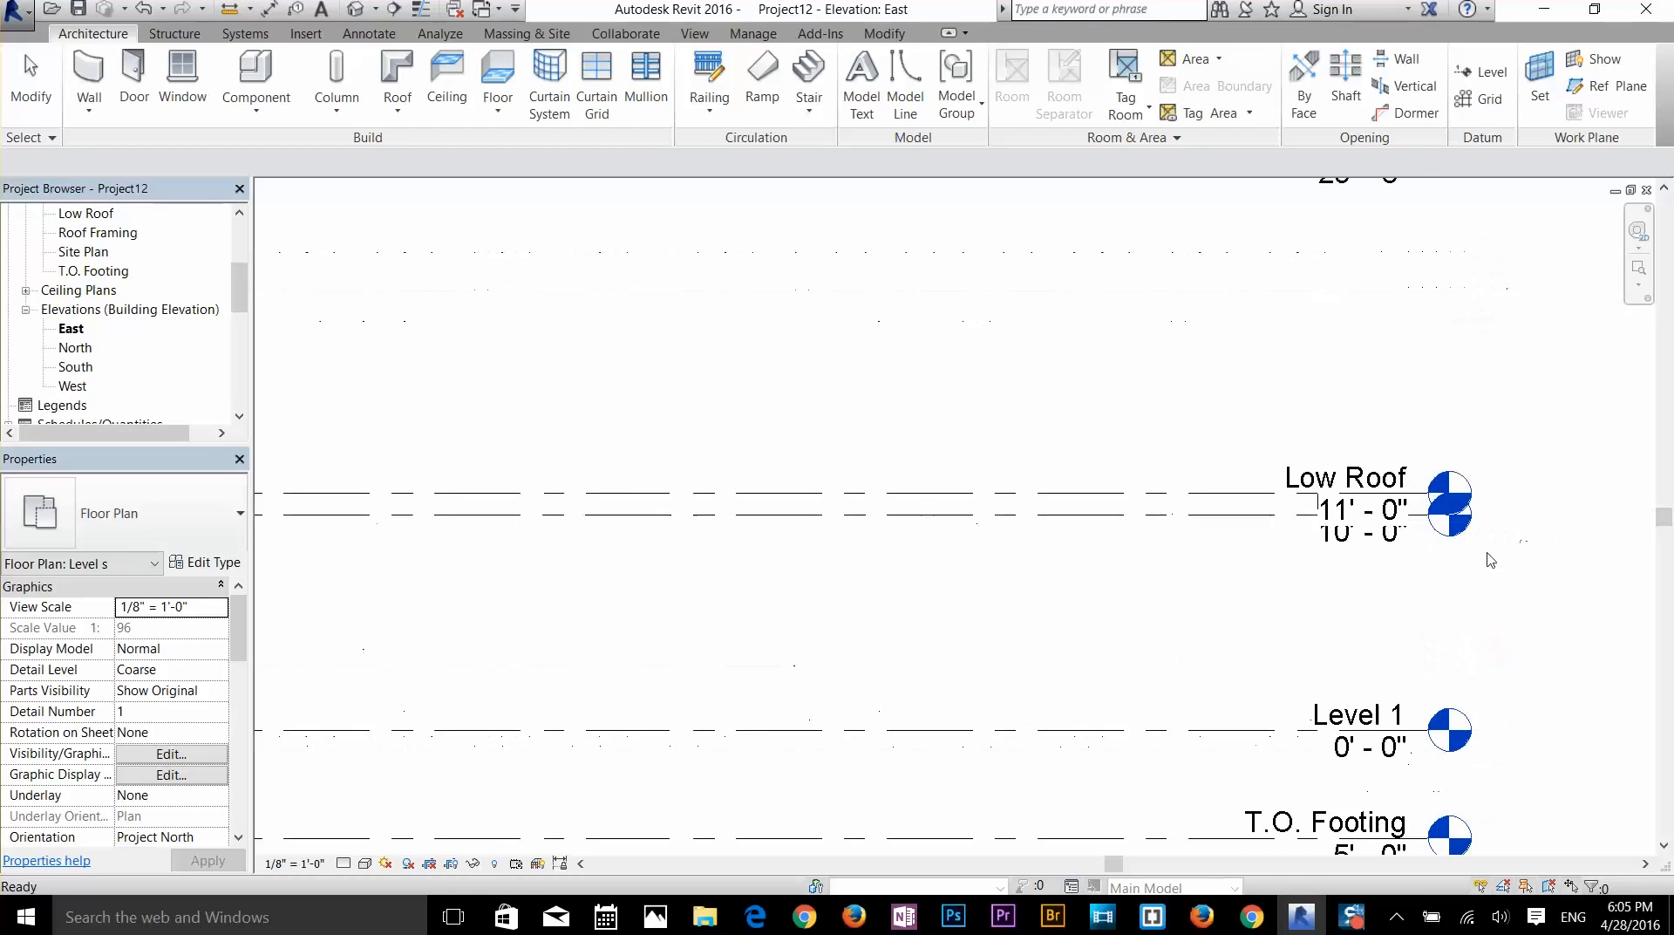
{"action": "left_click", "coordinate": [1360, 179]}
{"action": "scroll", "coordinate": [1012, 561], "scroll_direction": "down", "scroll_amount": 1}
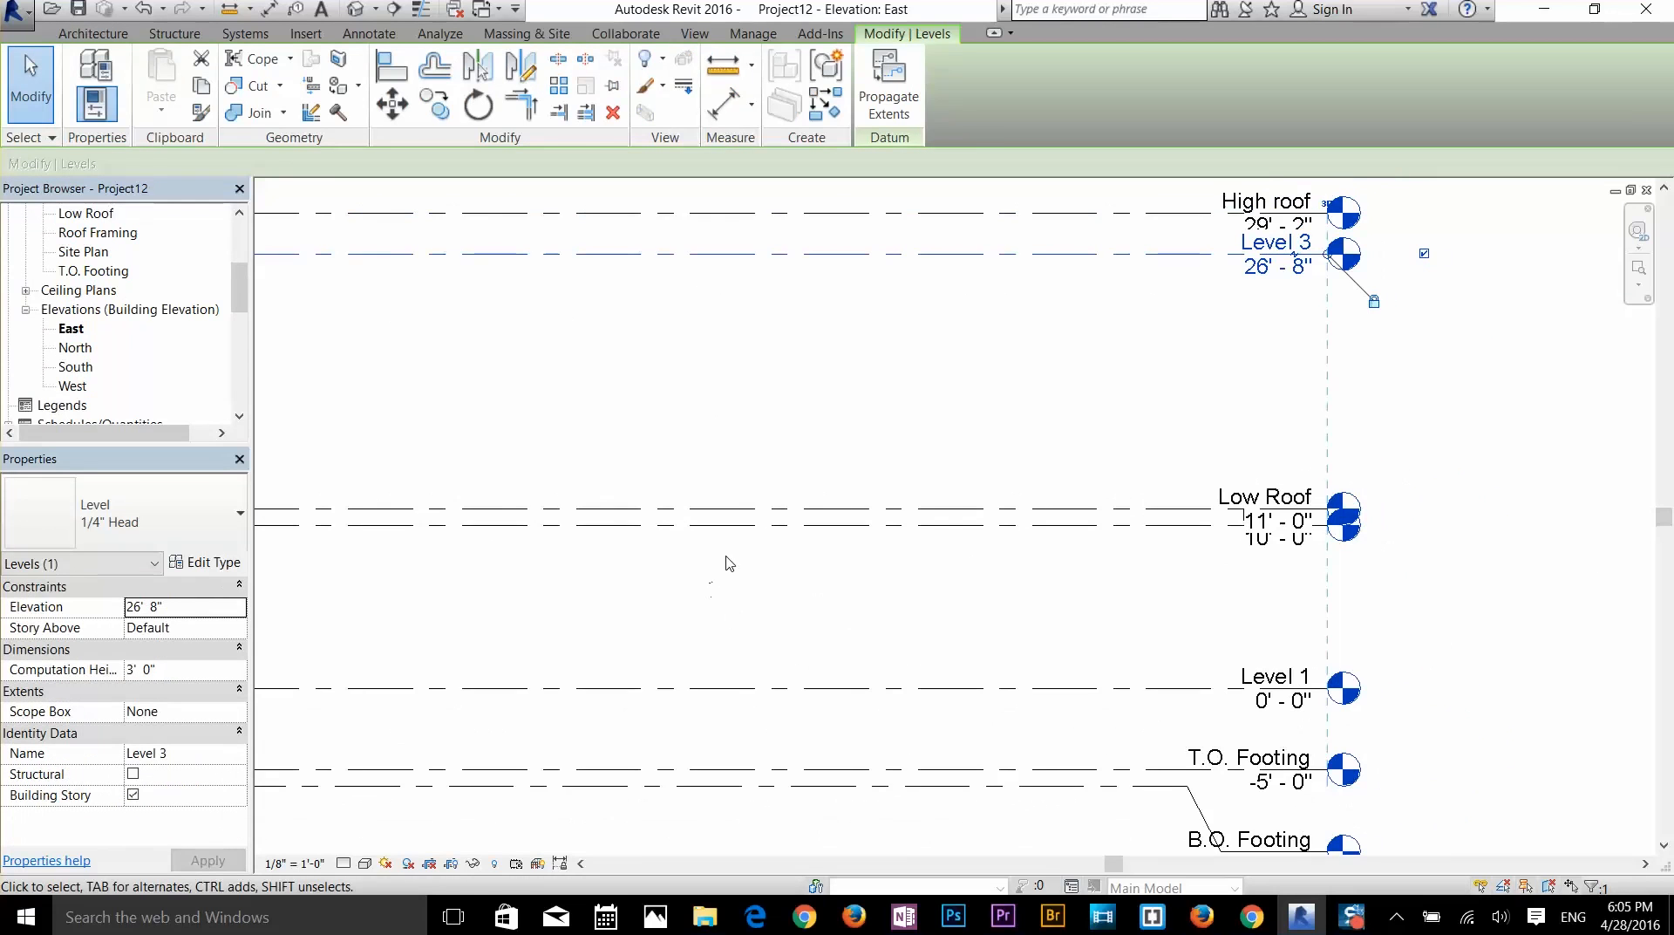
{"action": "middle_click_drag", "start_coordinate": [729, 561], "coordinate": [951, 634]}
{"action": "scroll", "coordinate": [951, 634], "scroll_direction": "down", "scroll_amount": 1}
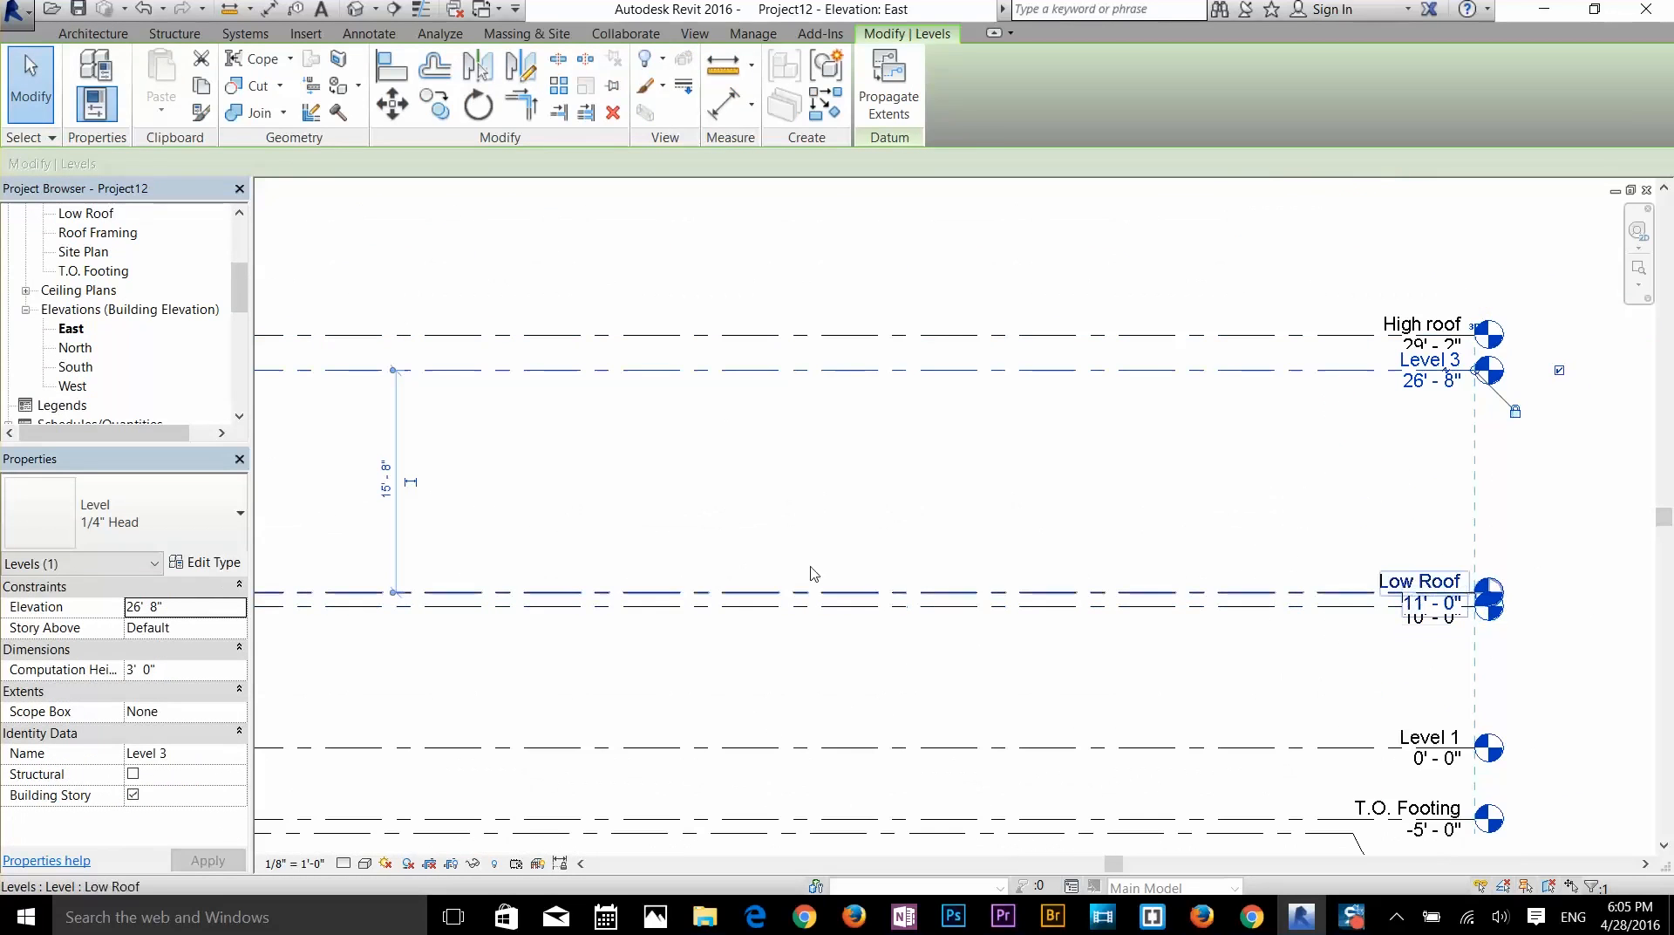
{"action": "left_click", "coordinate": [551, 608]}
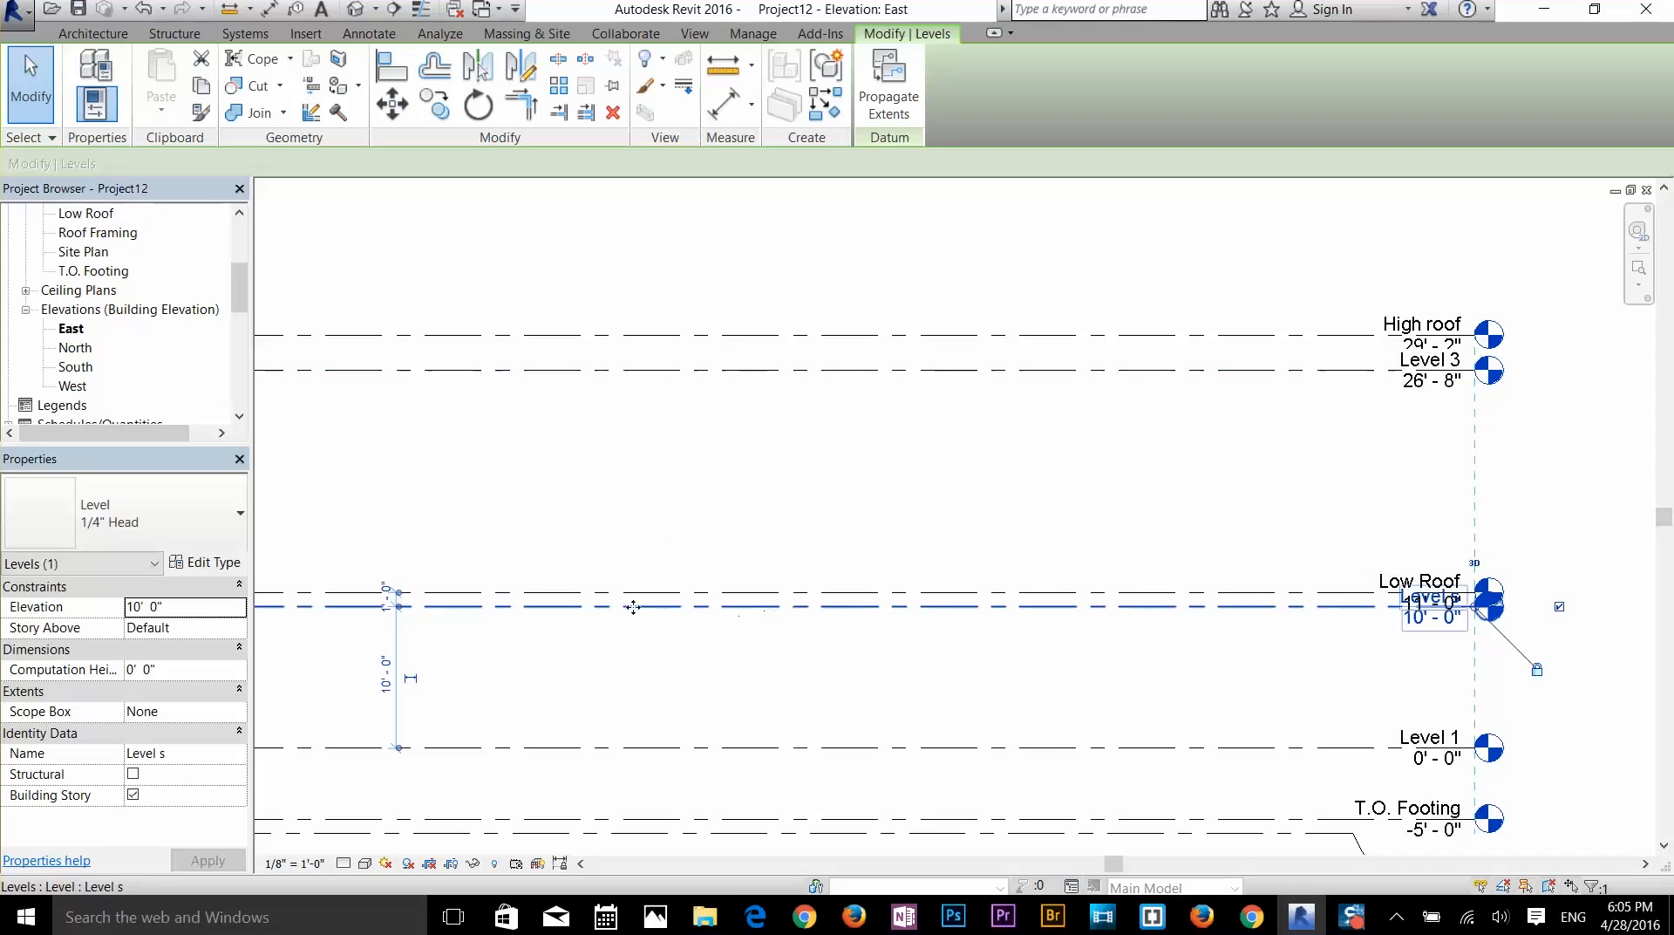
{"action": "middle_click_drag", "start_coordinate": [749, 601], "coordinate": [650, 505]}
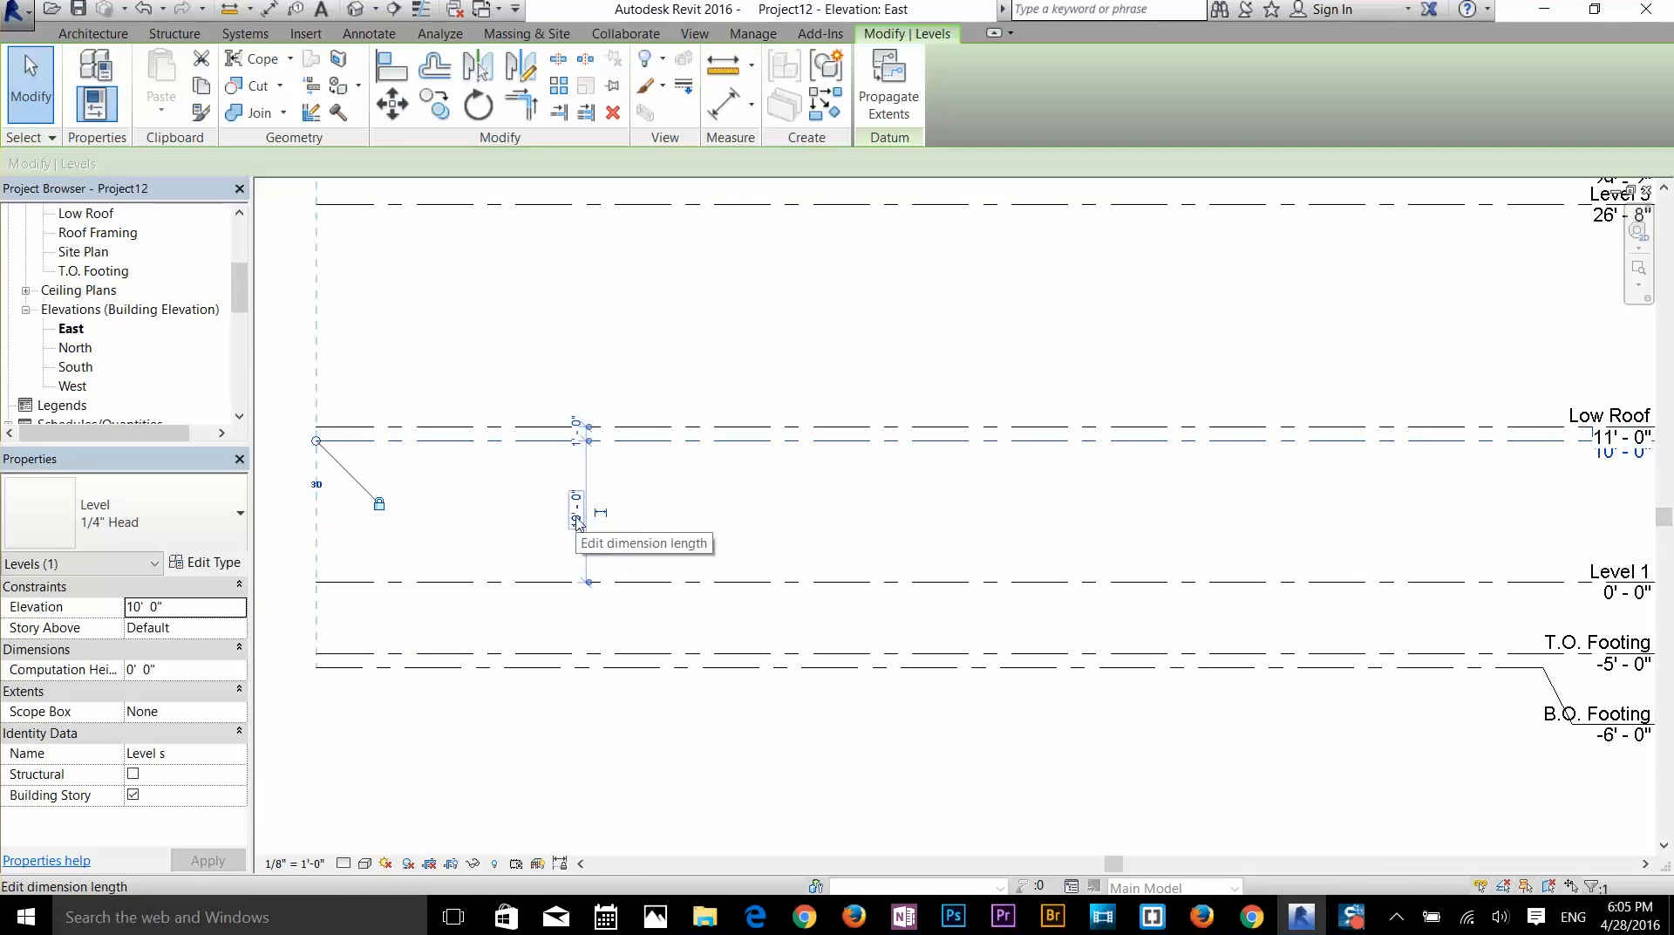
{"action": "left_click", "coordinate": [576, 521]}
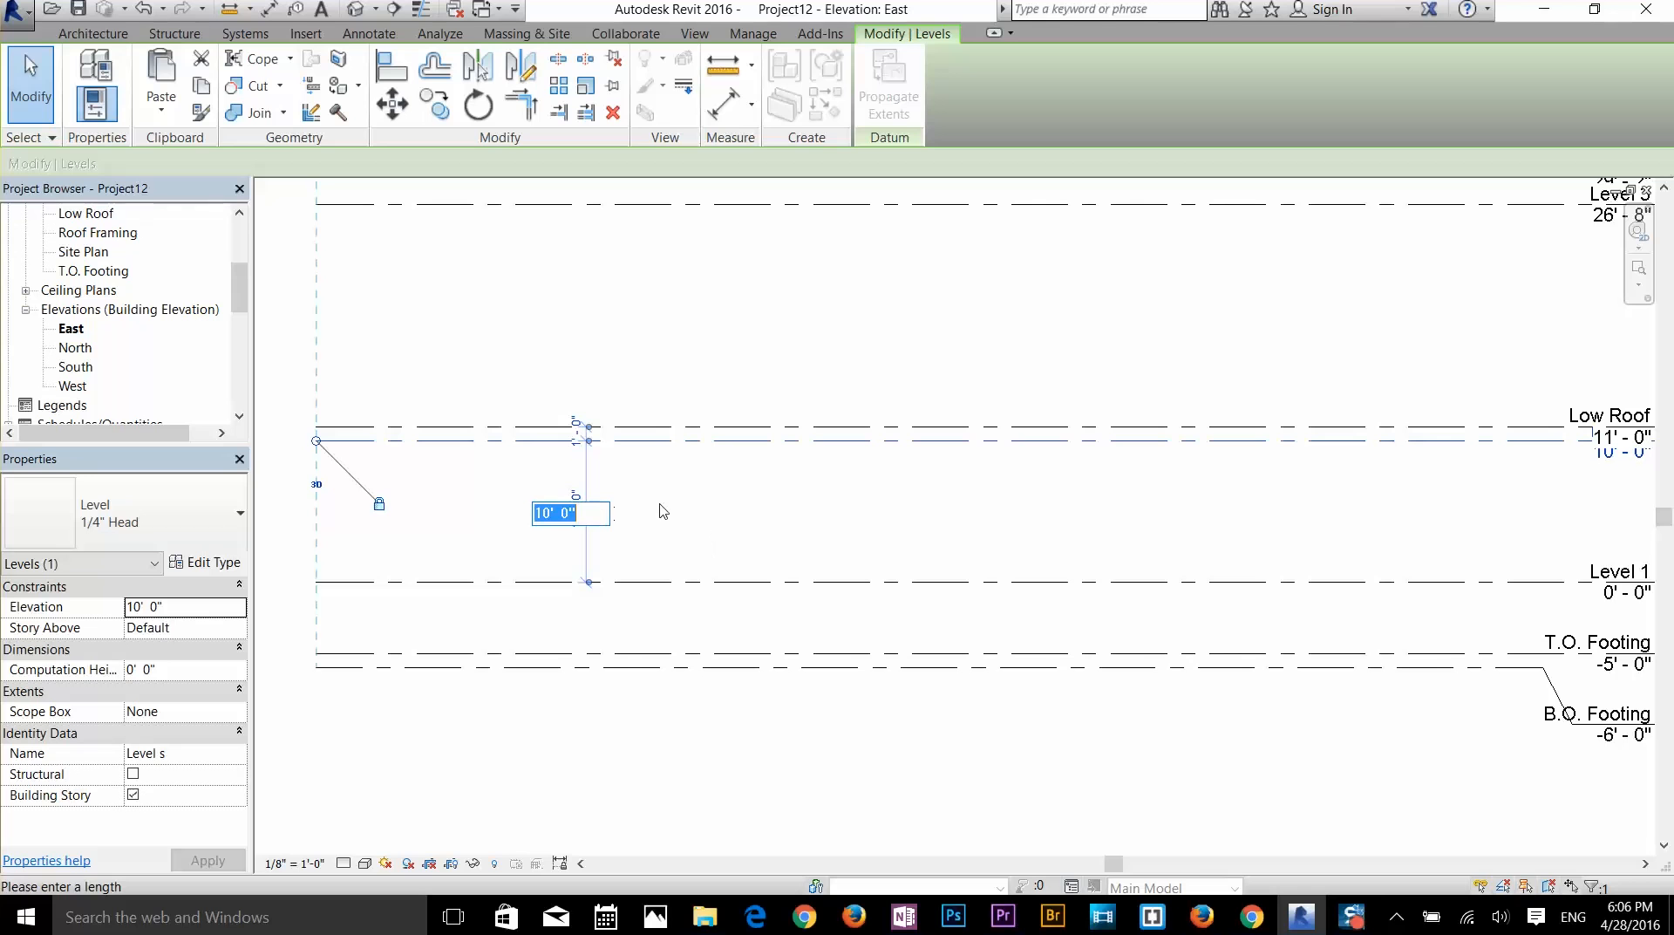
{"action": "key", "text": "Return"}
{"action": "key", "text": "Escape"}
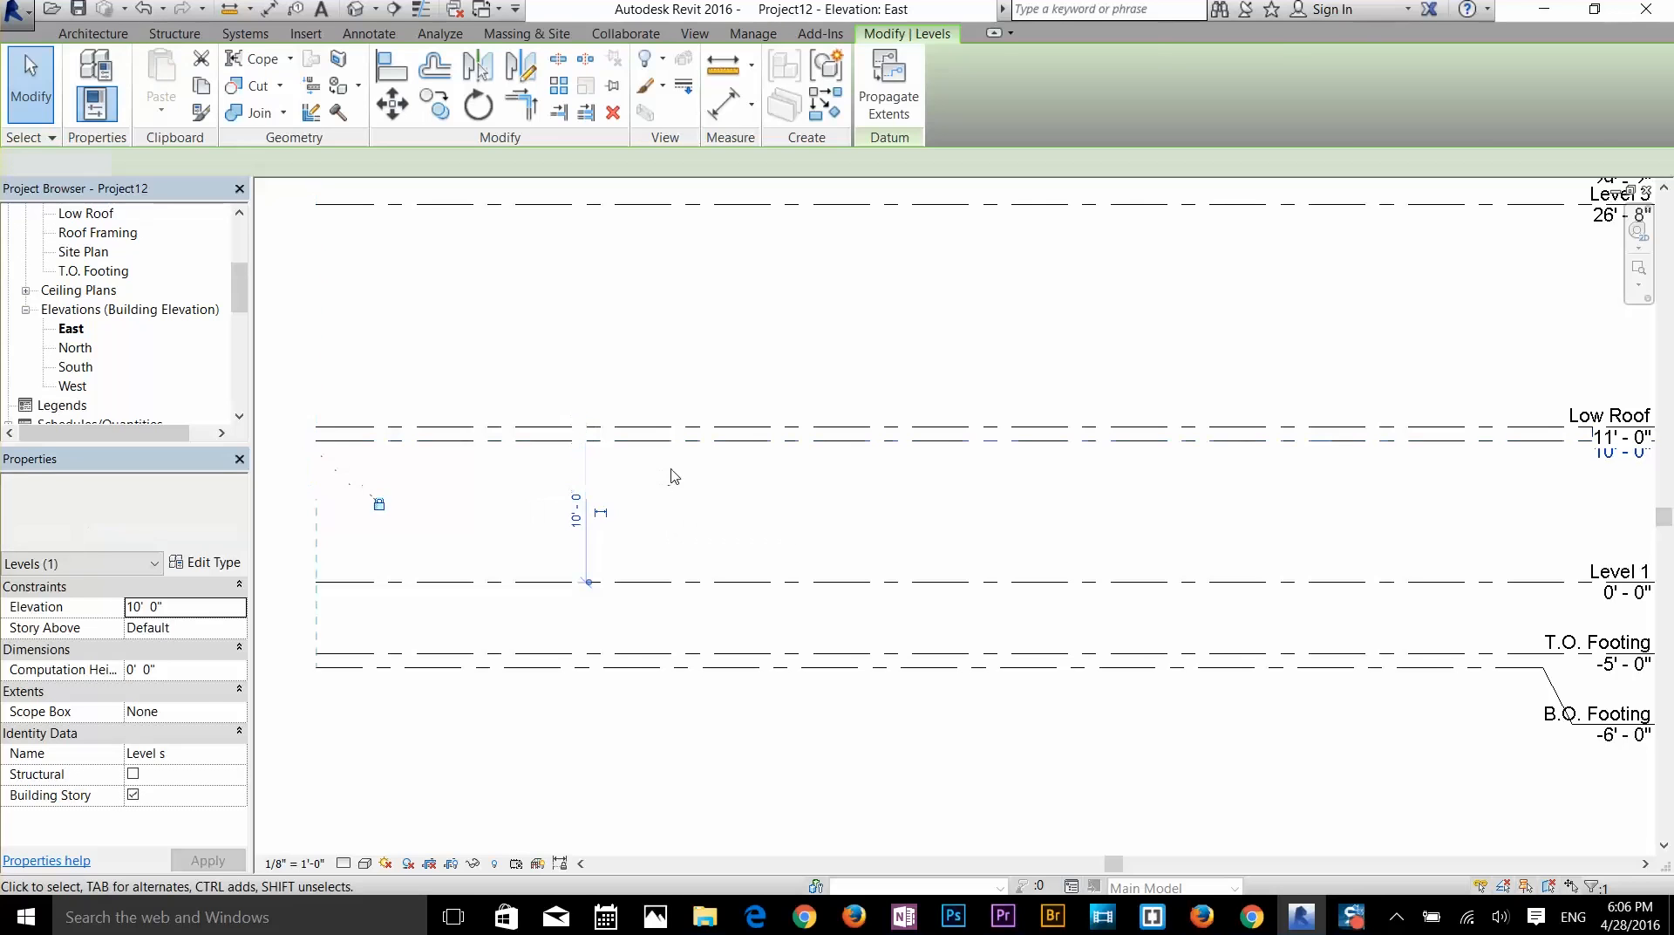
- Examine the spacing between Level s and Low Roof, and how Level s relates to the other levels
{"action": "left_click", "coordinate": [634, 446]}
{"action": "scroll", "coordinate": [645, 452], "scroll_direction": "up", "scroll_amount": 4}
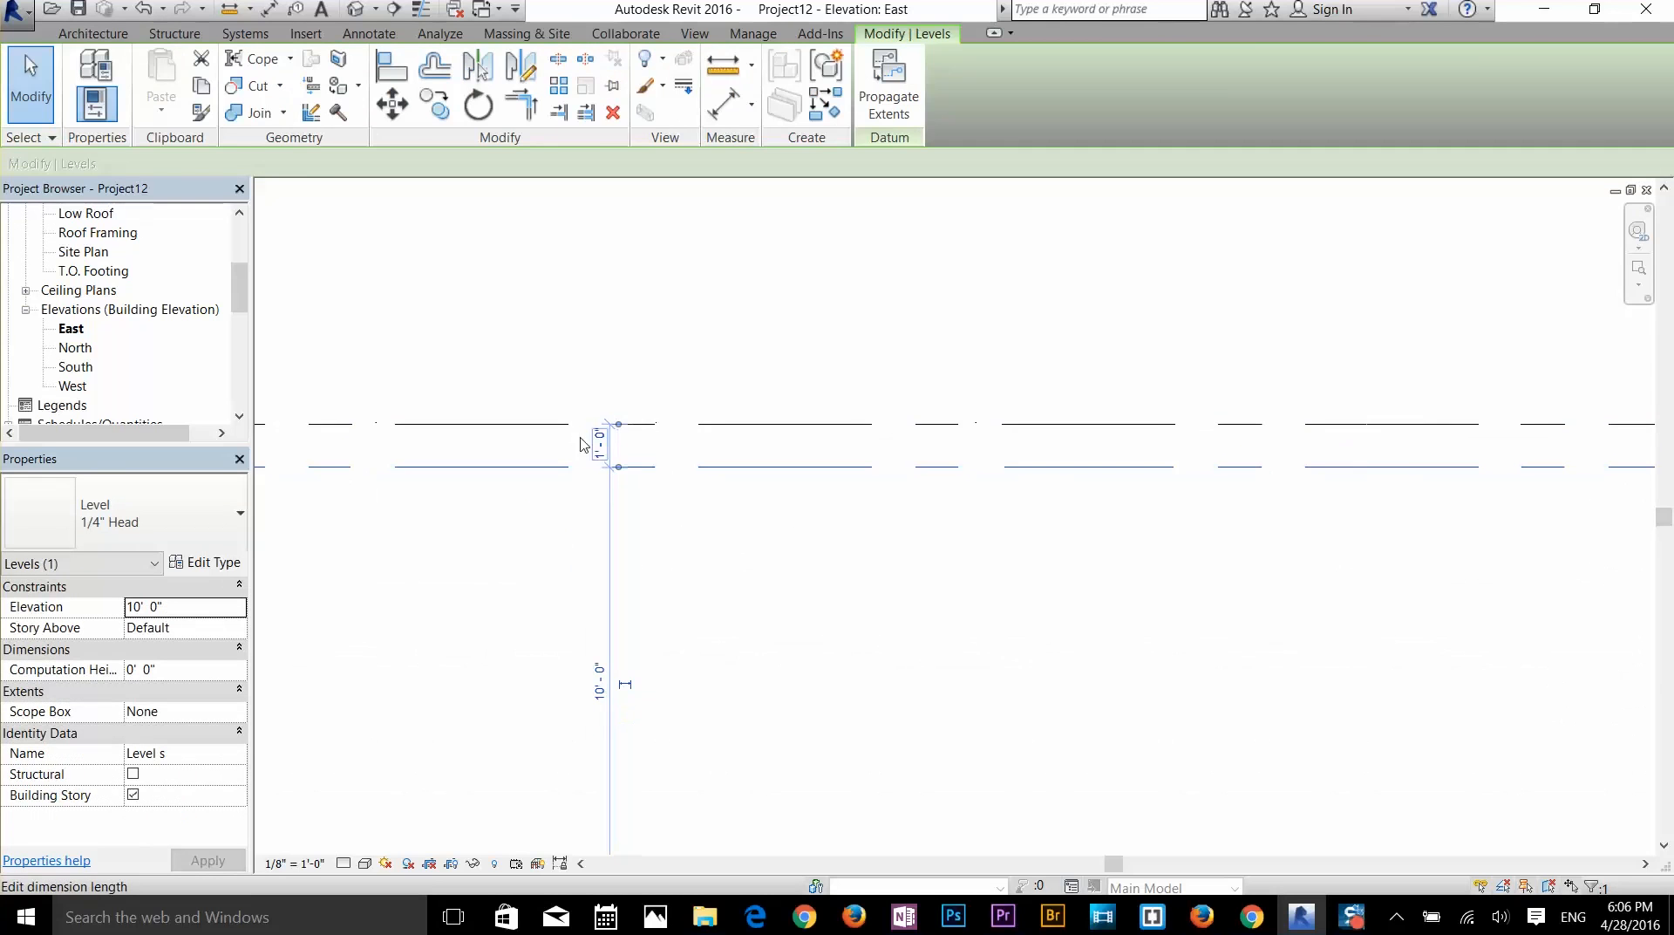
{"action": "scroll", "coordinate": [662, 462], "scroll_direction": "up", "scroll_amount": 2}
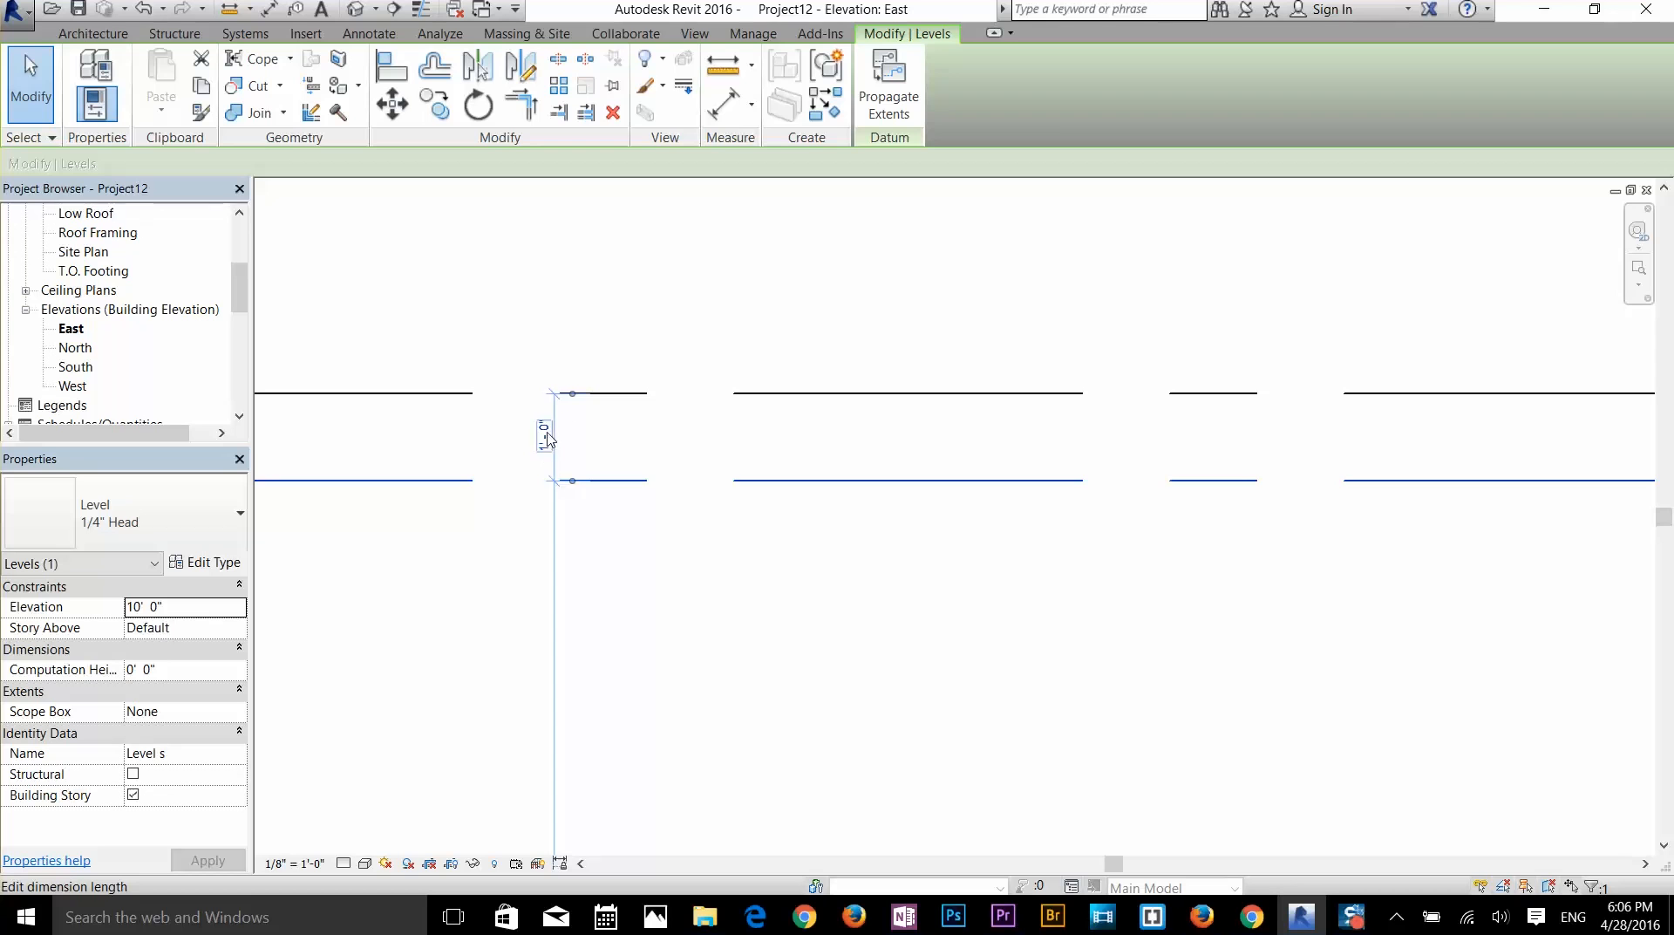
{"action": "scroll", "coordinate": [549, 432], "scroll_direction": "down", "scroll_amount": 5}
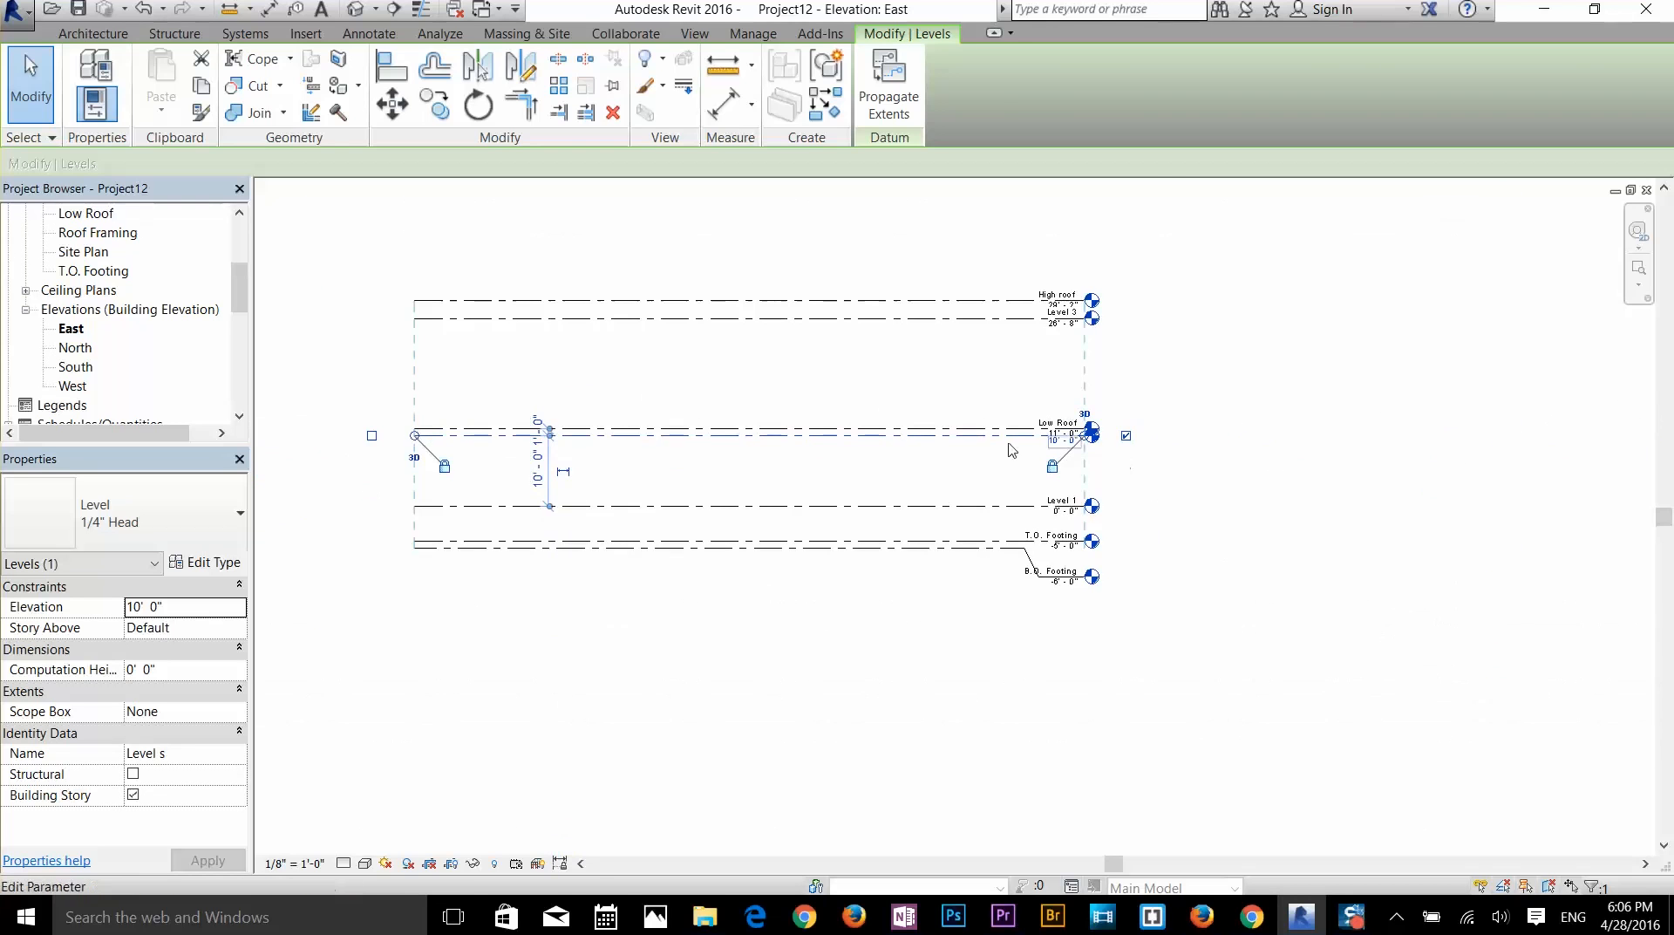
{"action": "scroll", "coordinate": [991, 444], "scroll_direction": "up", "scroll_amount": 2}
{"action": "middle_click_drag", "start_coordinate": [870, 519], "coordinate": [1084, 534]}
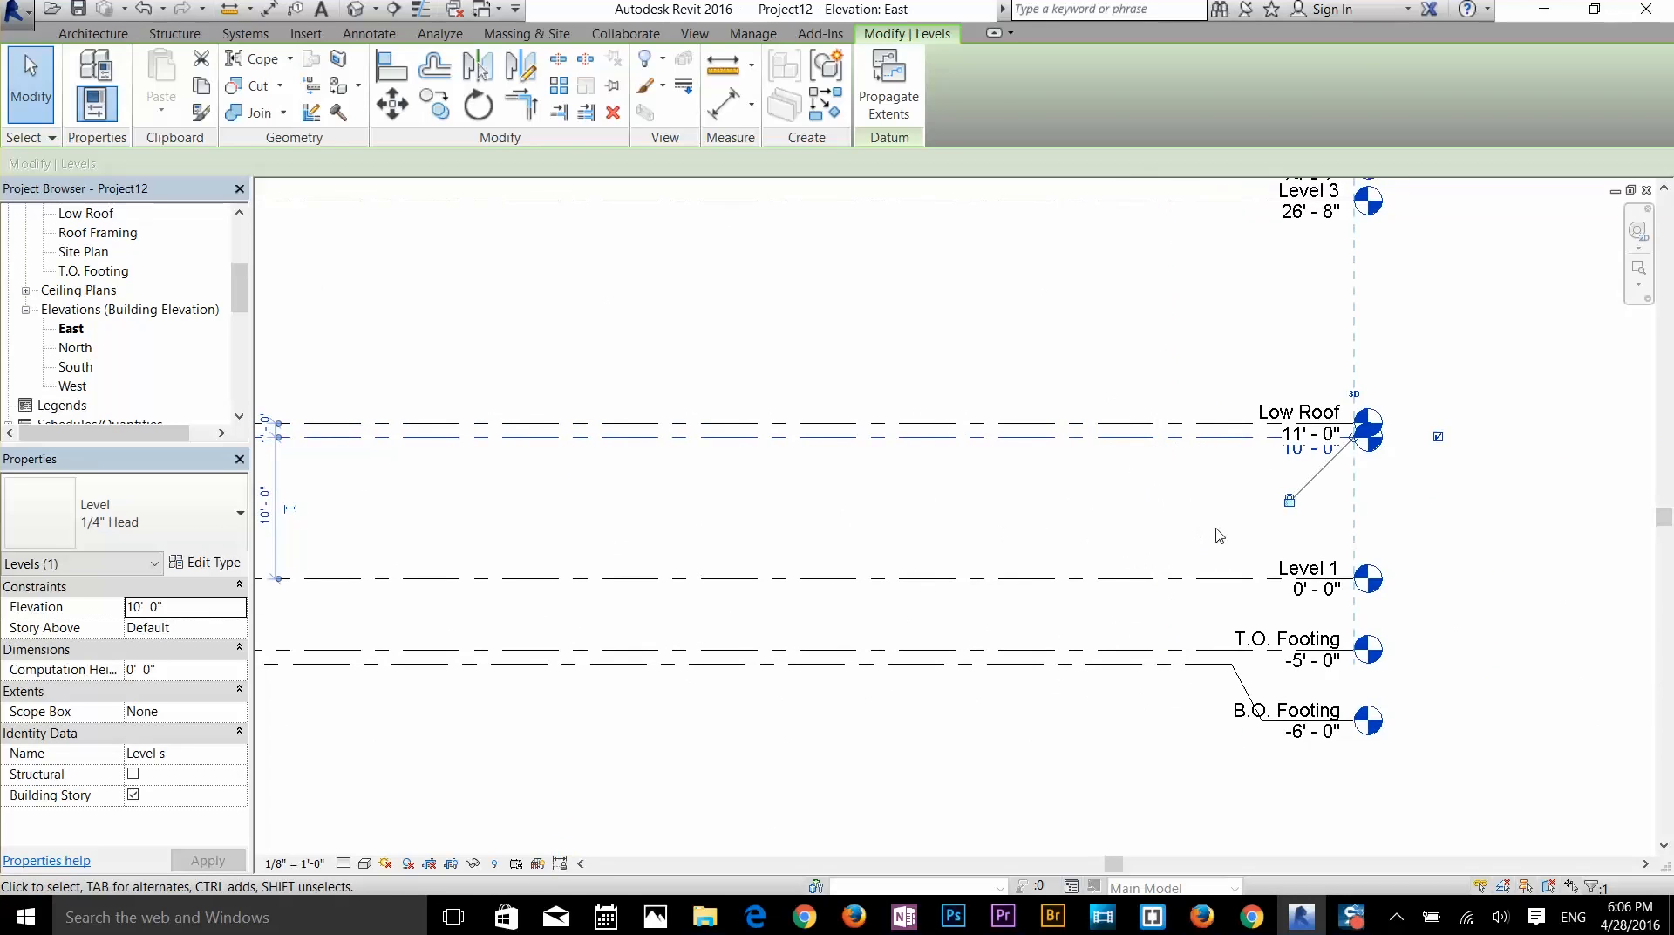
{"action": "scroll", "coordinate": [1270, 541], "scroll_direction": "down", "scroll_amount": 1}
{"action": "middle_click_drag", "start_coordinate": [762, 546], "coordinate": [871, 526]}
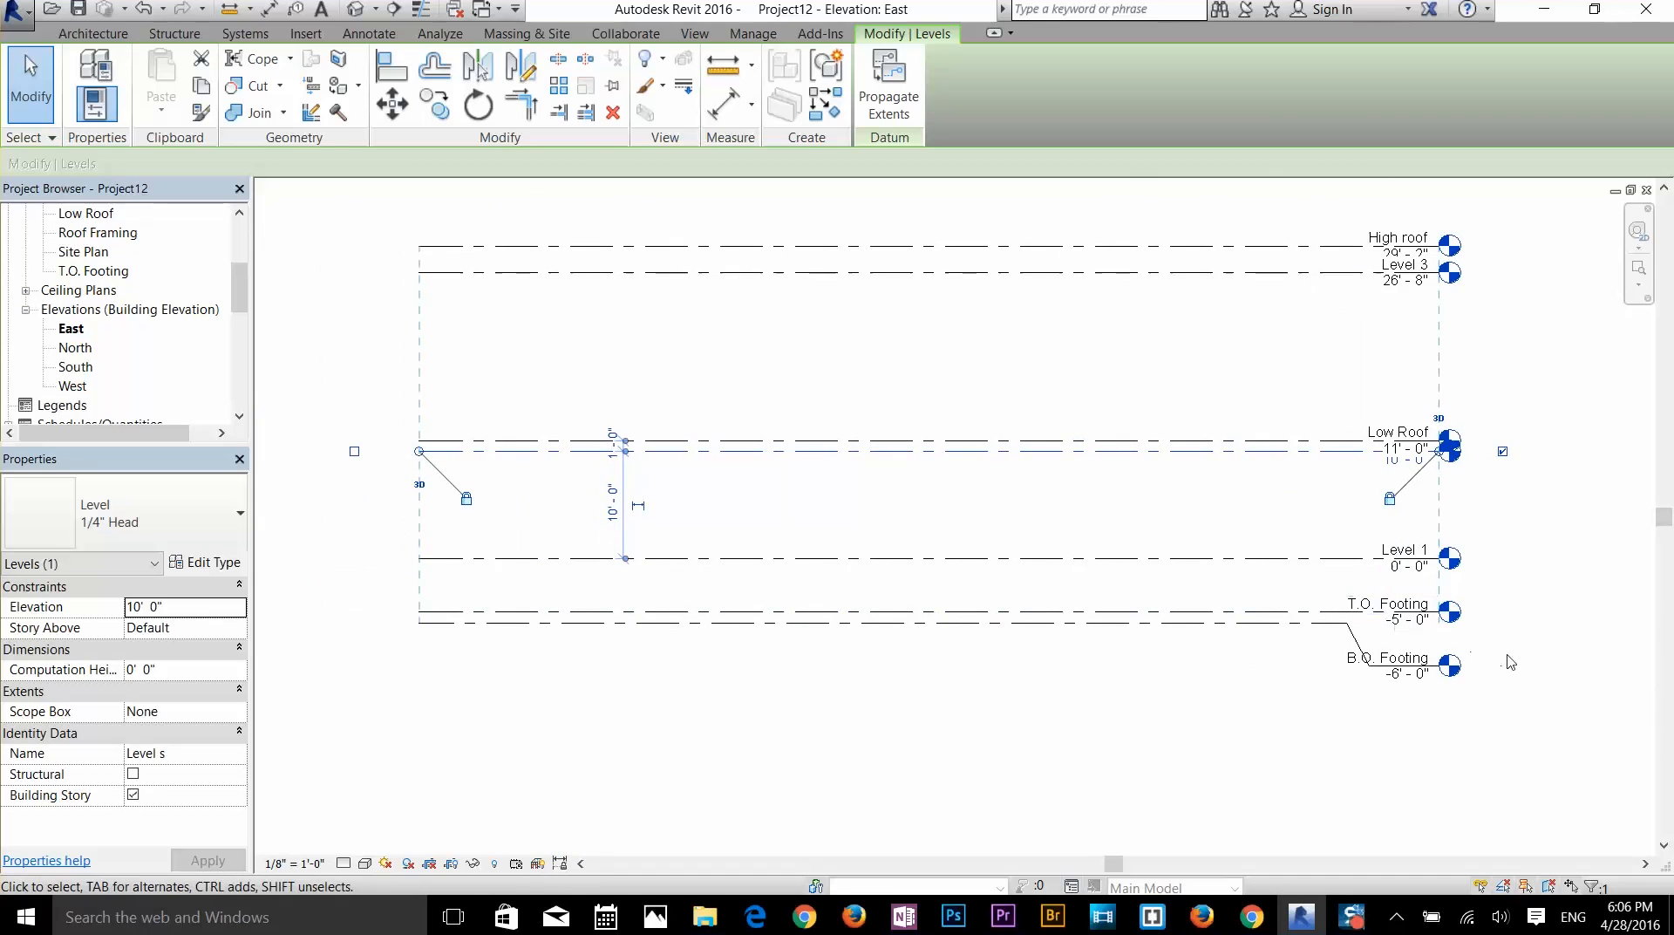
{"action": "scroll", "coordinate": [1527, 593], "scroll_direction": "up", "scroll_amount": 1}
{"action": "scroll", "coordinate": [1526, 587], "scroll_direction": "up", "scroll_amount": 2}
{"action": "middle_click_drag", "start_coordinate": [1454, 485], "coordinate": [1327, 732]}
{"action": "scroll", "coordinate": [1319, 630], "scroll_direction": "up", "scroll_amount": 1}
{"action": "scroll", "coordinate": [1319, 628], "scroll_direction": "down", "scroll_amount": 1}
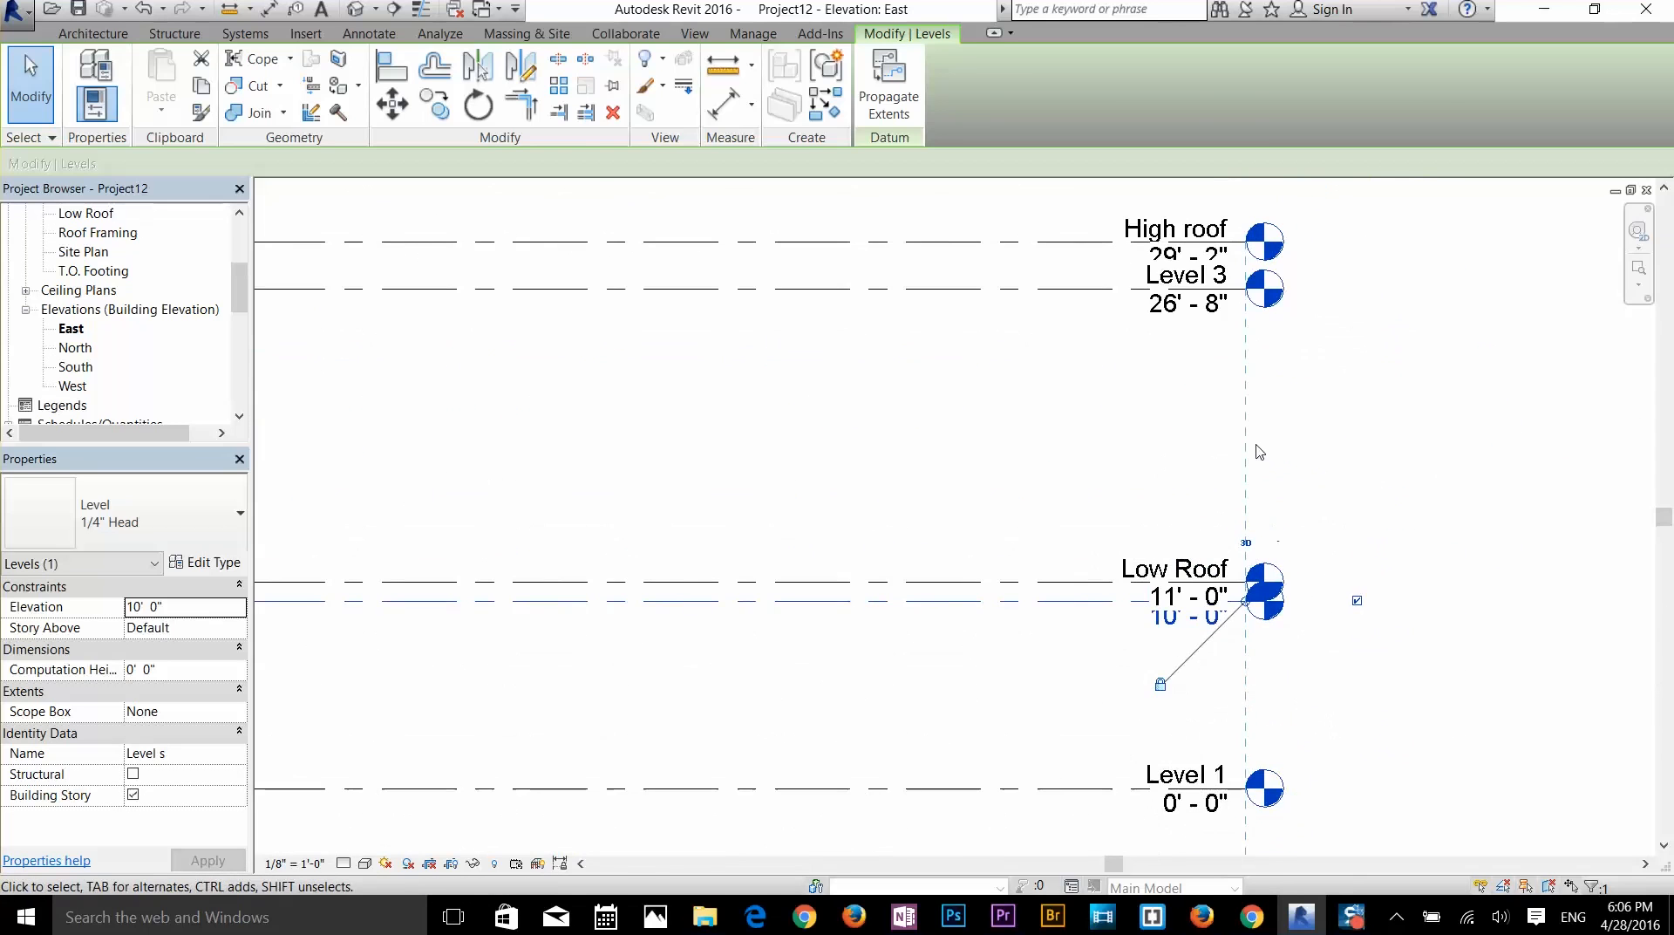
{"action": "middle_click_drag", "start_coordinate": [1264, 407], "coordinate": [1309, 612]}
- Try moving Level 3 freehand down to 23' - 6", and return it to its previous elevation
{"action": "left_click", "coordinate": [1303, 497]}
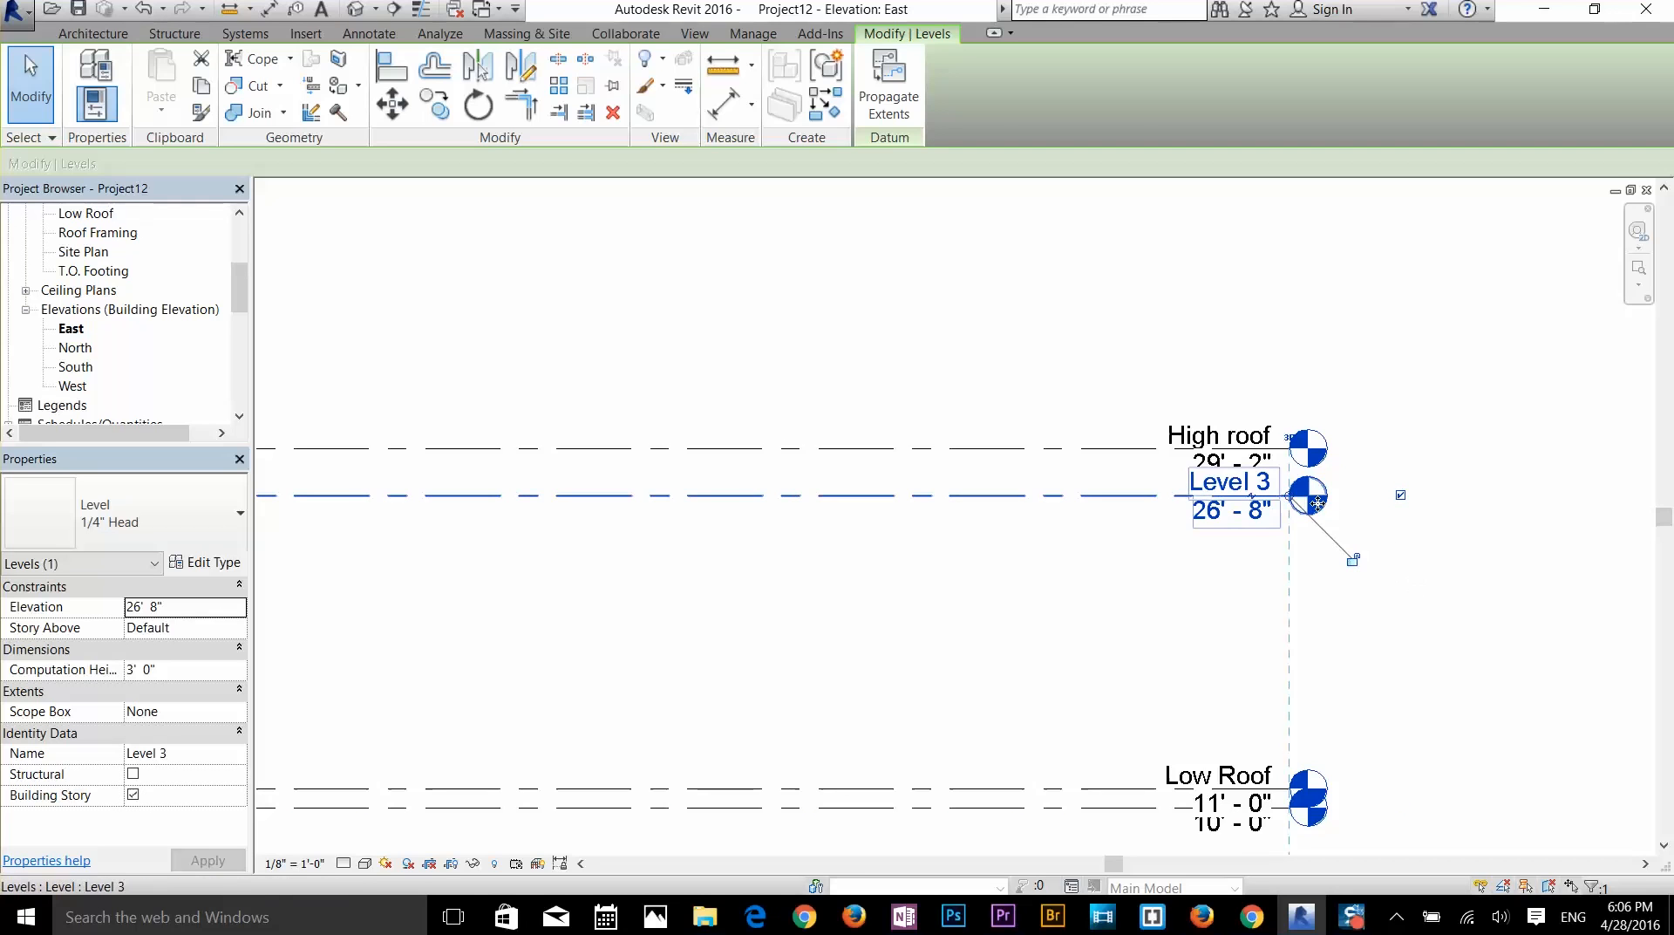
{"action": "left_click_drag", "start_coordinate": [1316, 503], "coordinate": [1315, 562]}
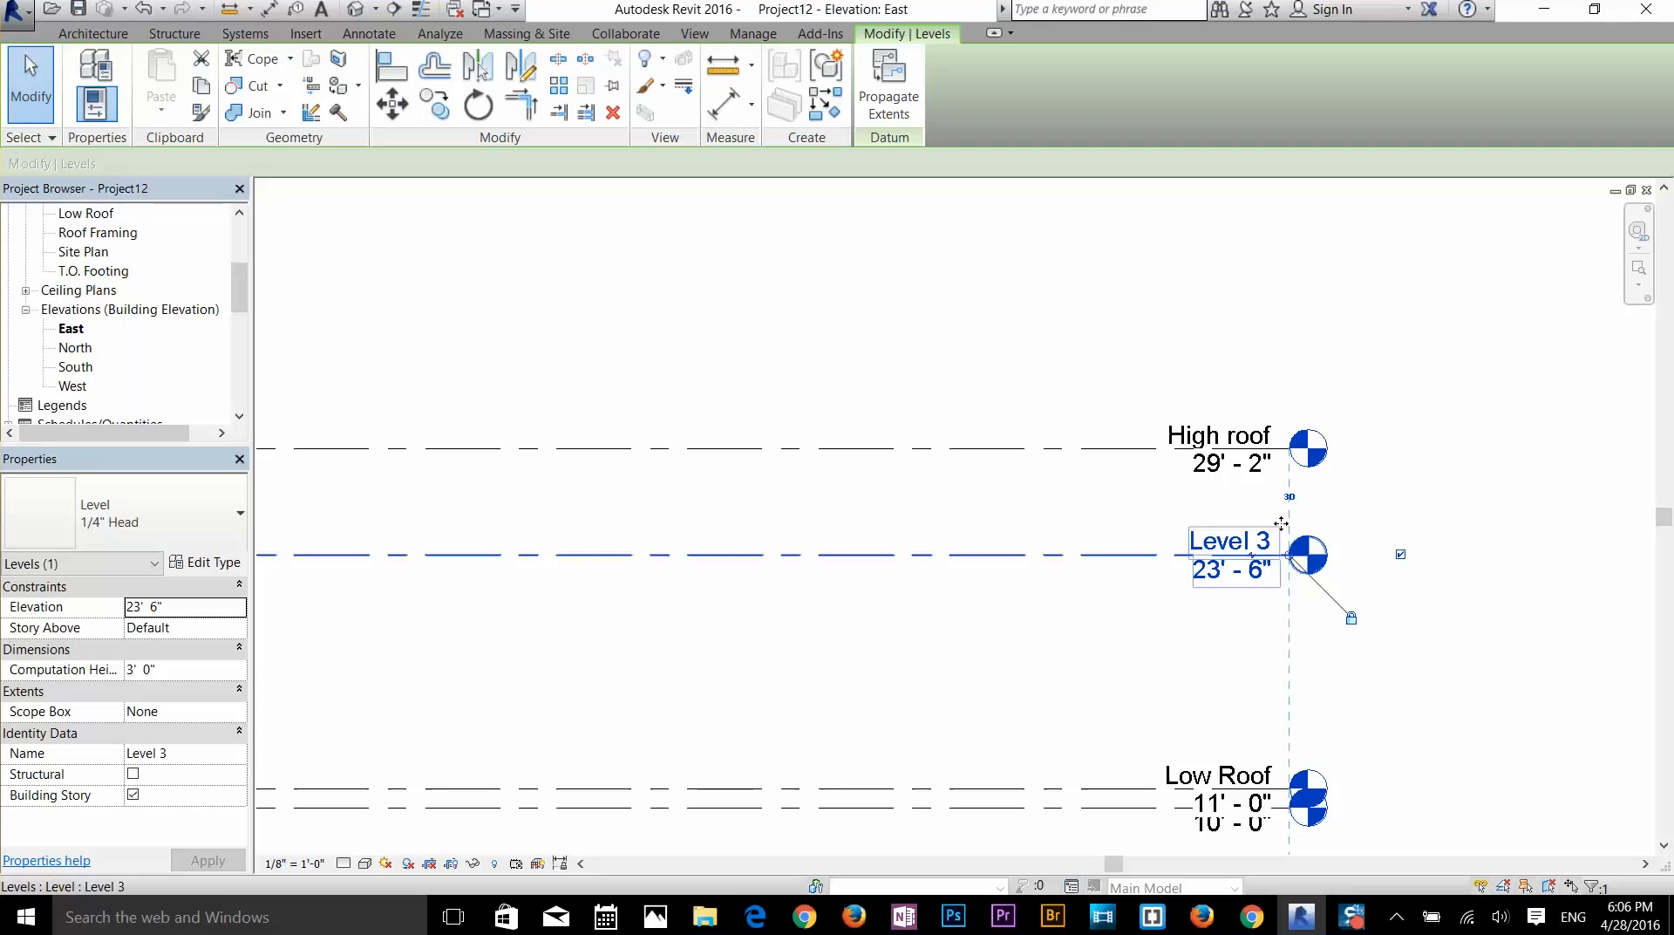
{"action": "left_click_drag", "start_coordinate": [1281, 523], "coordinate": [1281, 464]}
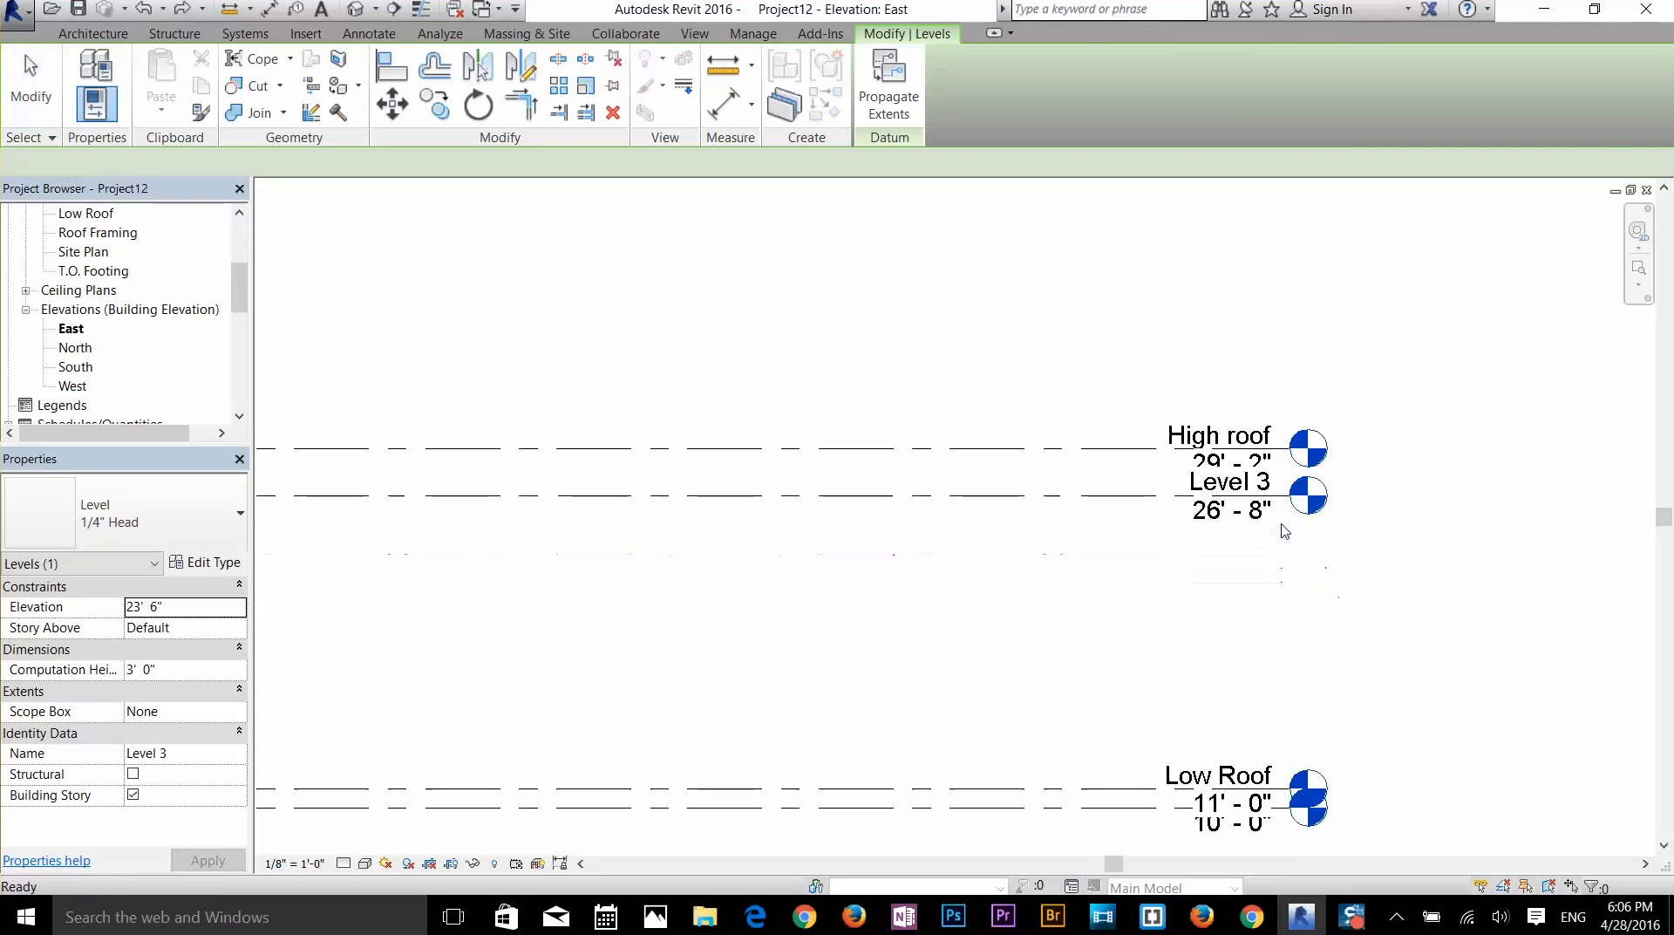
{"action": "left_click", "coordinate": [1334, 583]}
{"action": "scroll", "coordinate": [1398, 605], "scroll_direction": "down", "scroll_amount": 2}
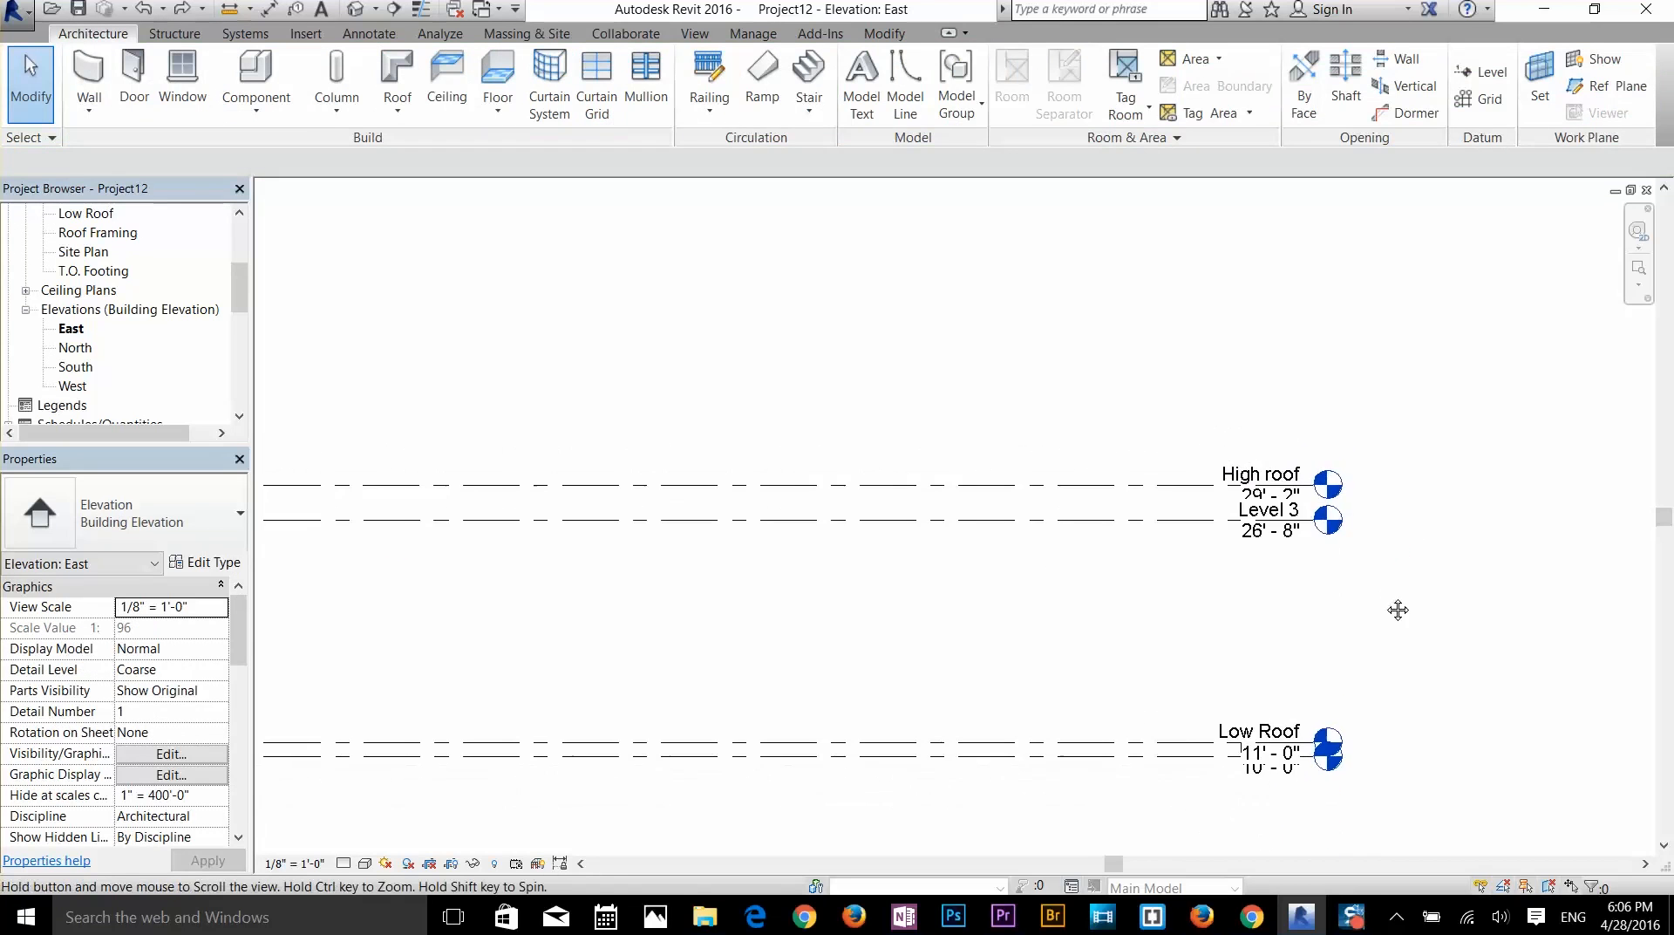
- Set the elevation of Level 3 to 20' - 0" through its level head
{"action": "middle_click_drag", "start_coordinate": [1398, 606], "coordinate": [1413, 412]}
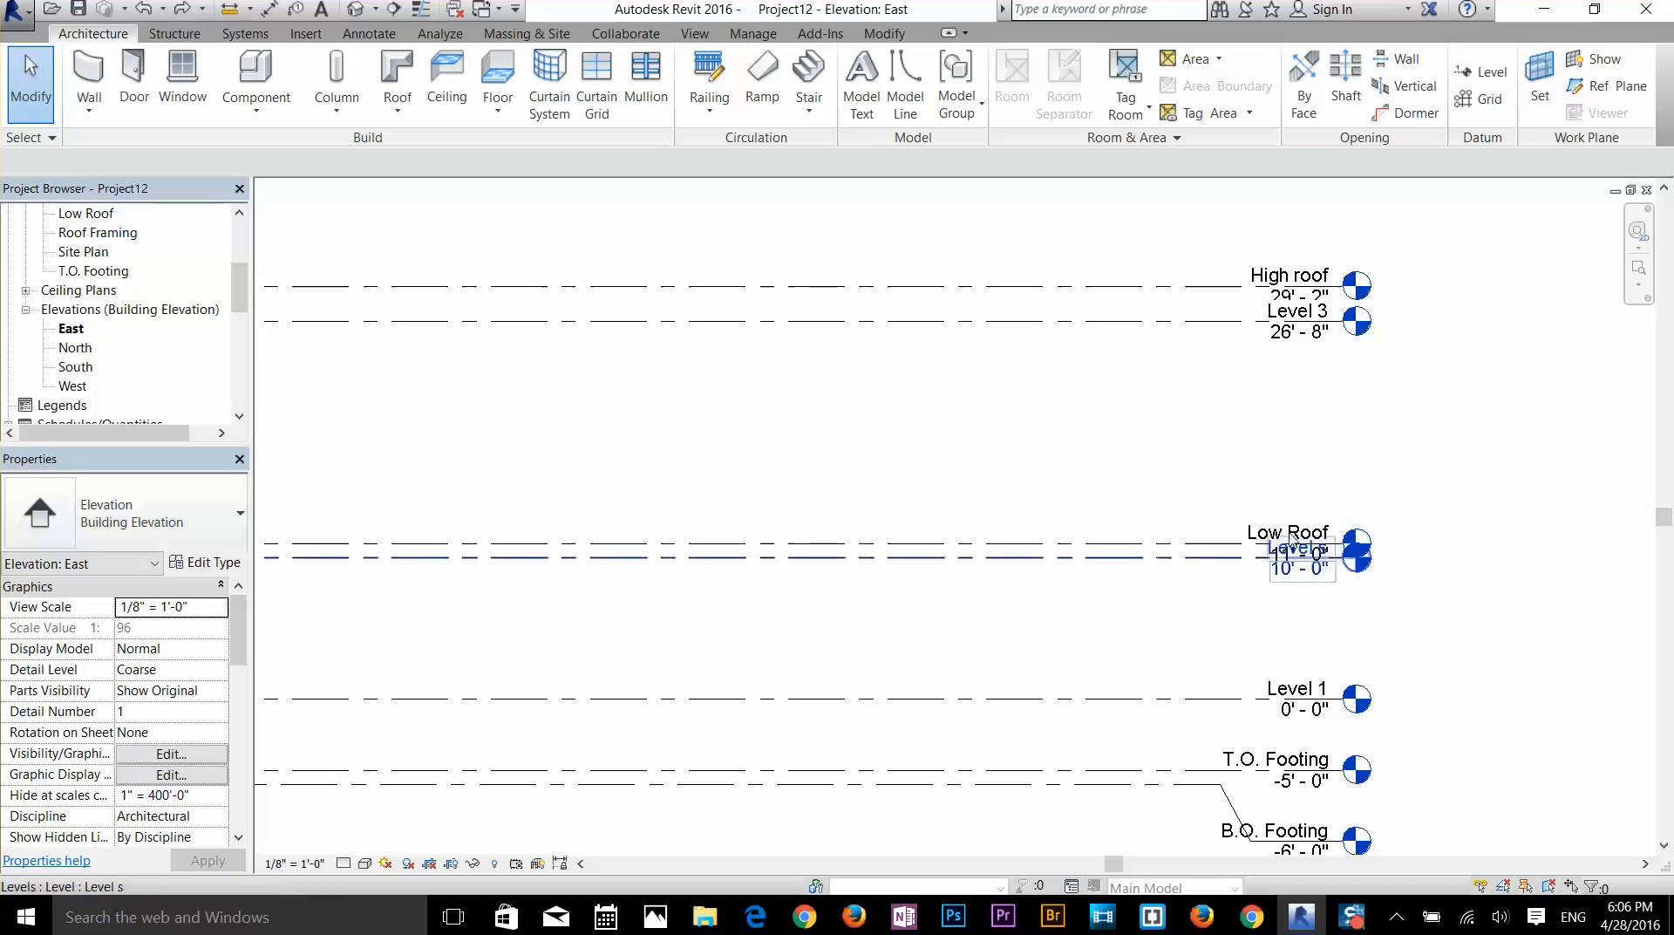
{"action": "scroll", "coordinate": [1421, 349], "scroll_direction": "up", "scroll_amount": 3}
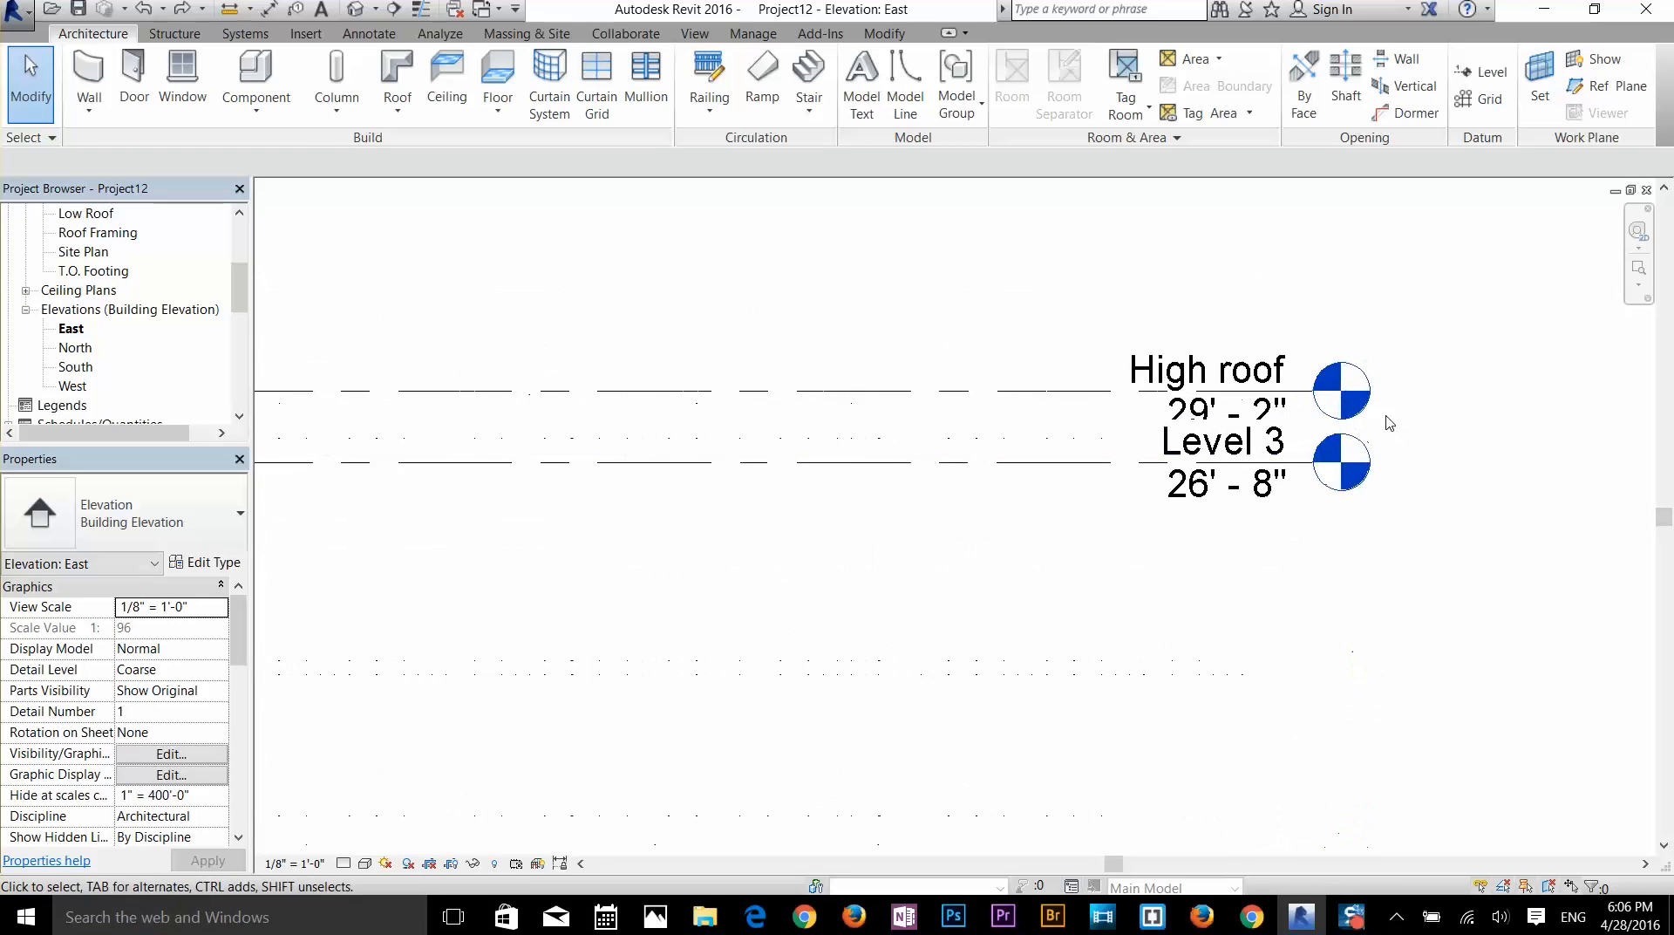
{"action": "left_click", "coordinate": [1218, 494]}
{"action": "left_click", "coordinate": [1217, 499]}
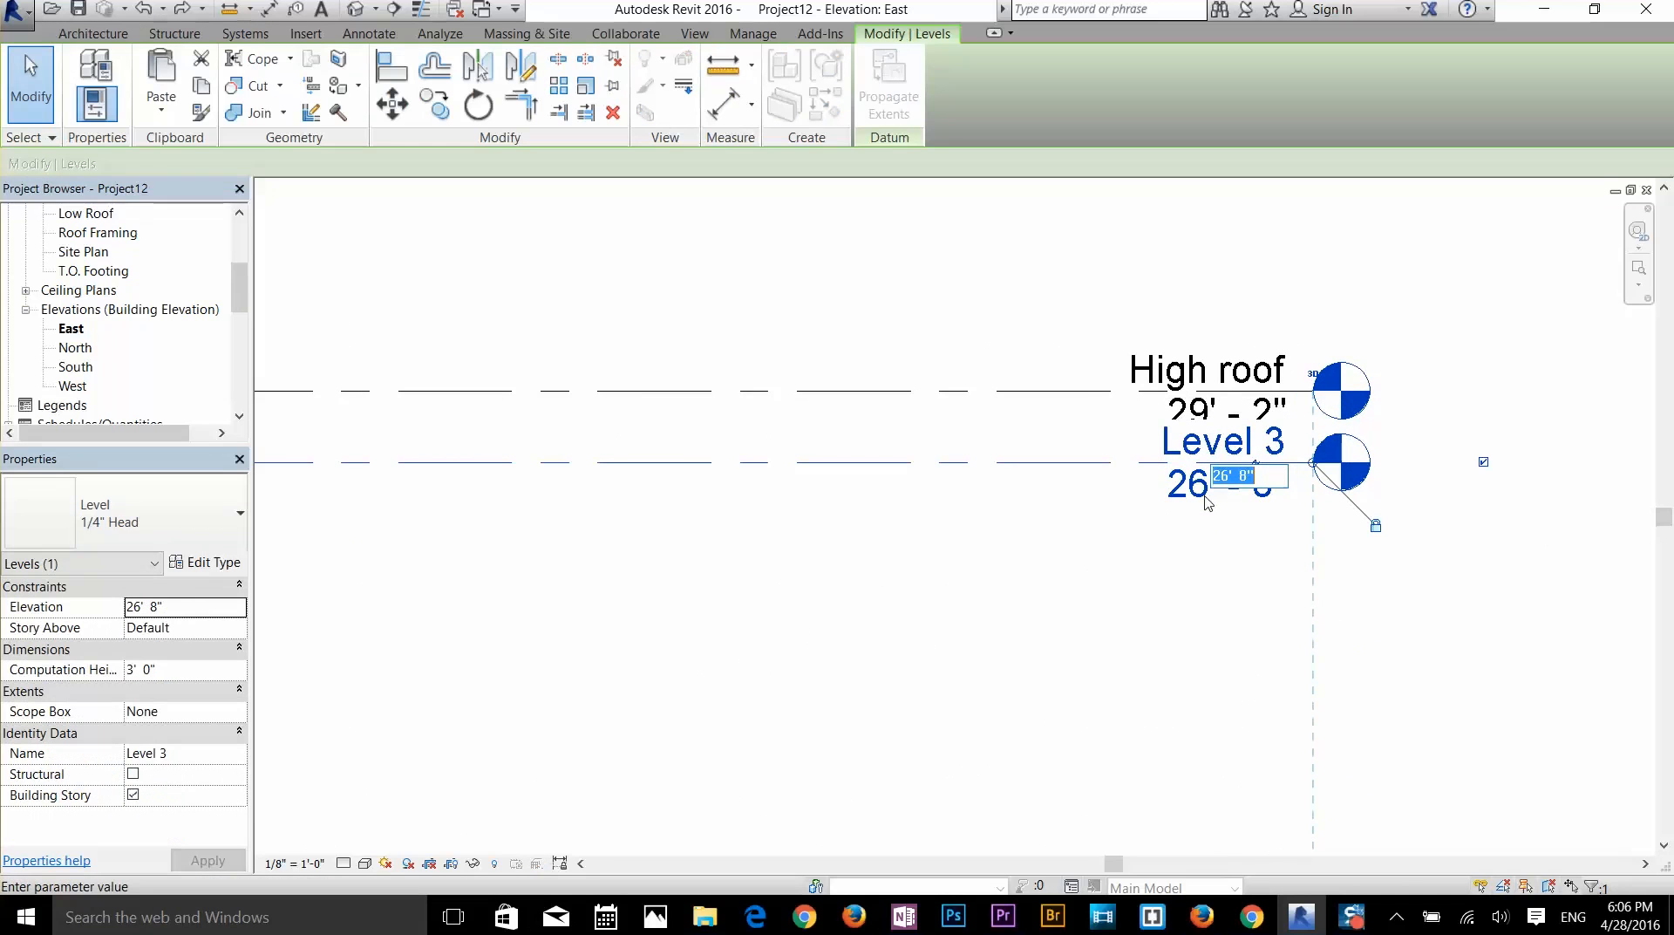
{"action": "type", "text": "20"}
{"action": "left_click", "coordinate": [1204, 497]}
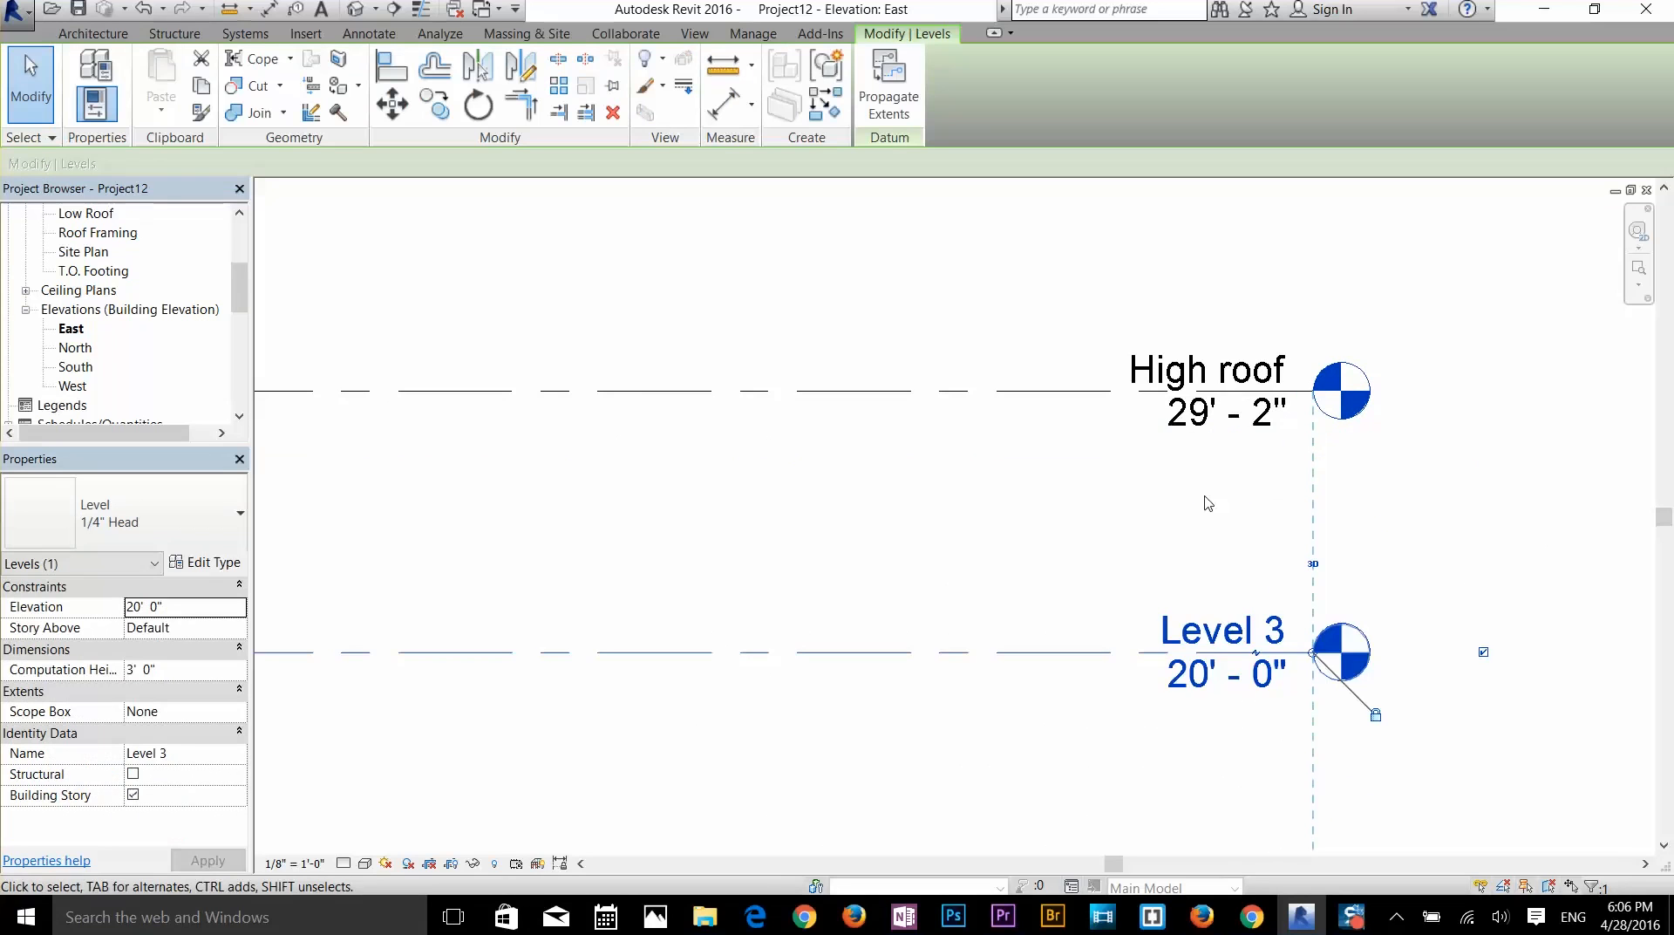
- Set the elevation of the High roof level to 21' - 0" and deselect it
{"action": "left_click", "coordinate": [1246, 425]}
{"action": "left_click", "coordinate": [1210, 427]}
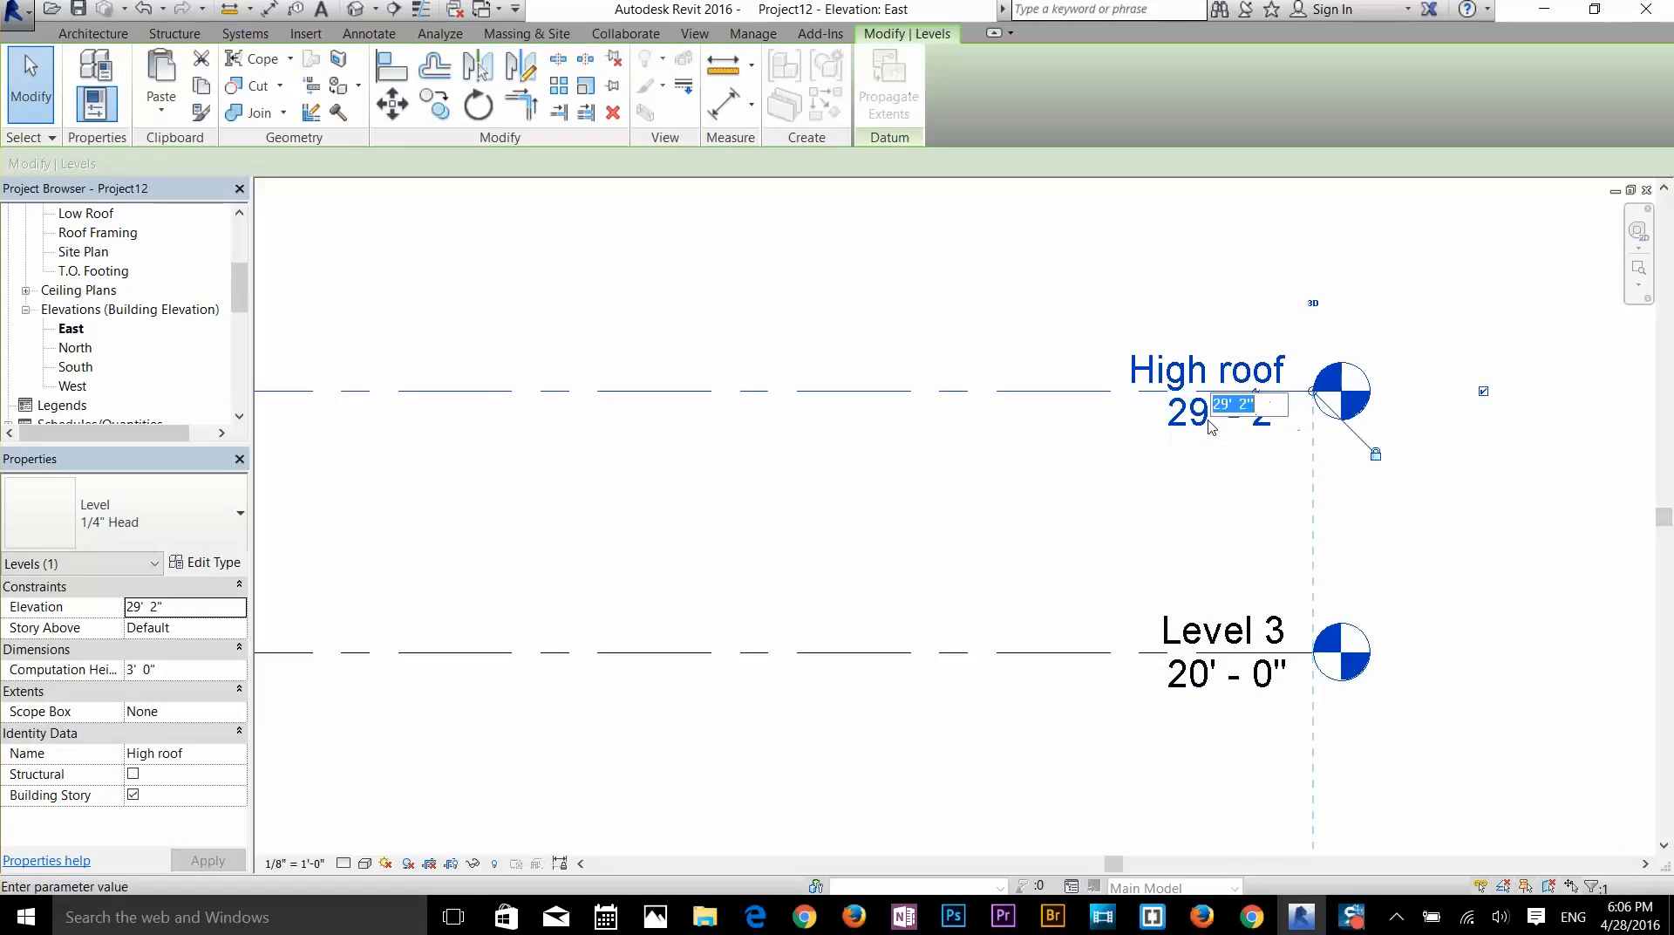
{"action": "type", "text": "21"}
{"action": "key", "text": "Return"}
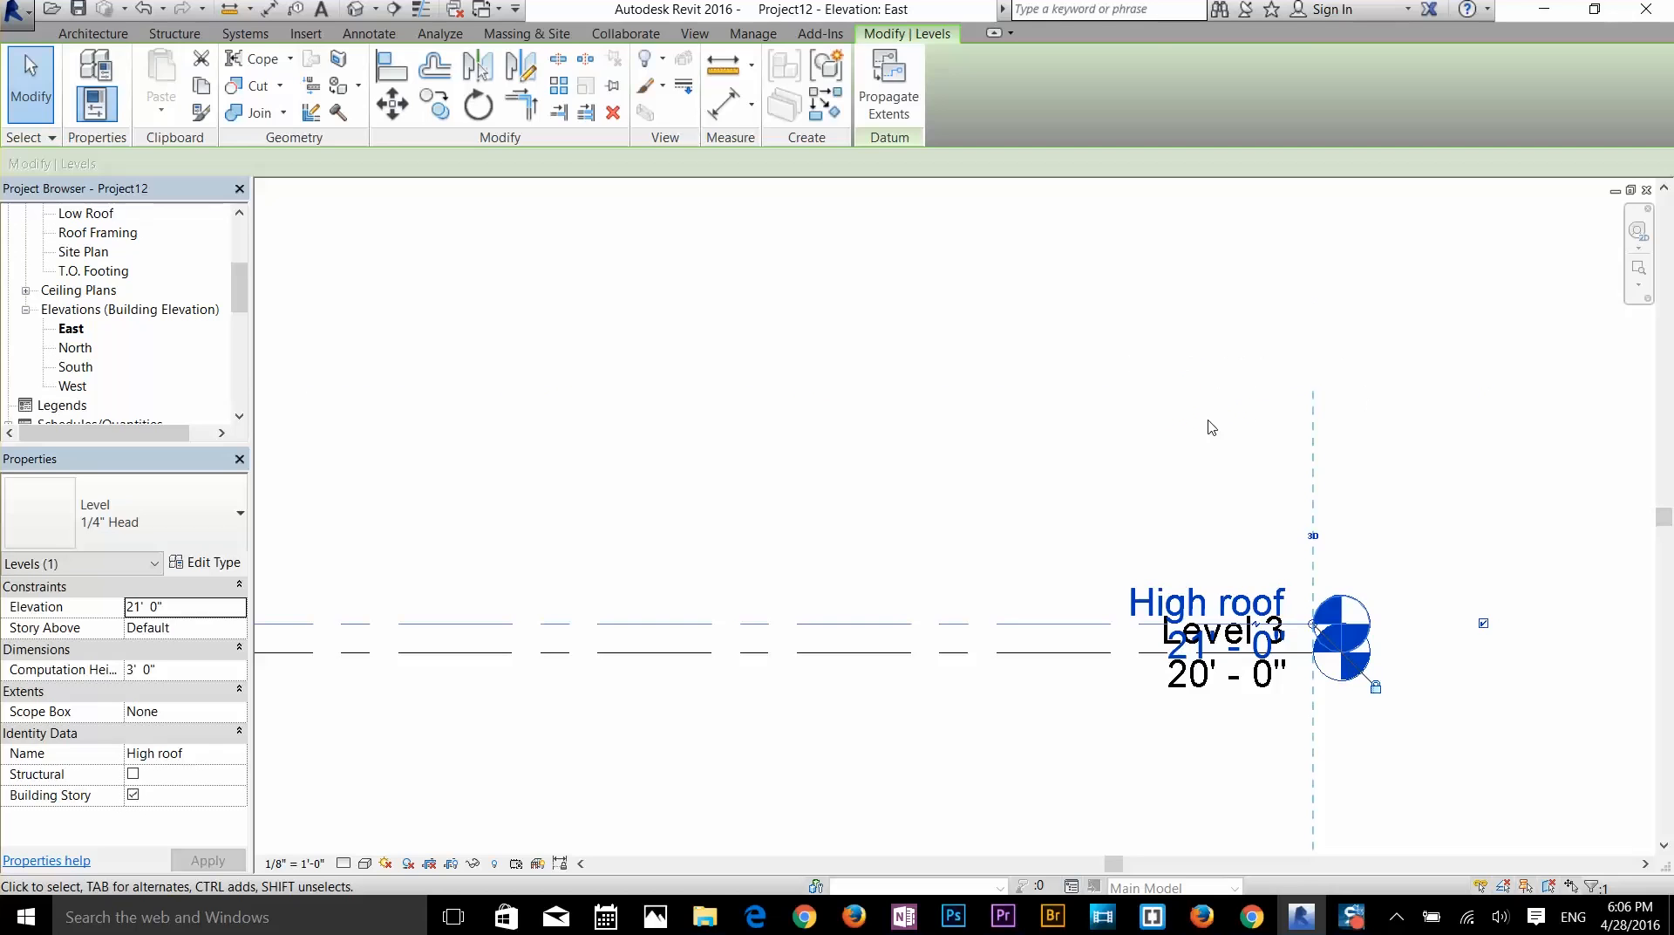
{"action": "left_click", "coordinate": [1208, 427]}
{"action": "middle_click_drag", "start_coordinate": [1457, 505], "coordinate": [1402, 359]}
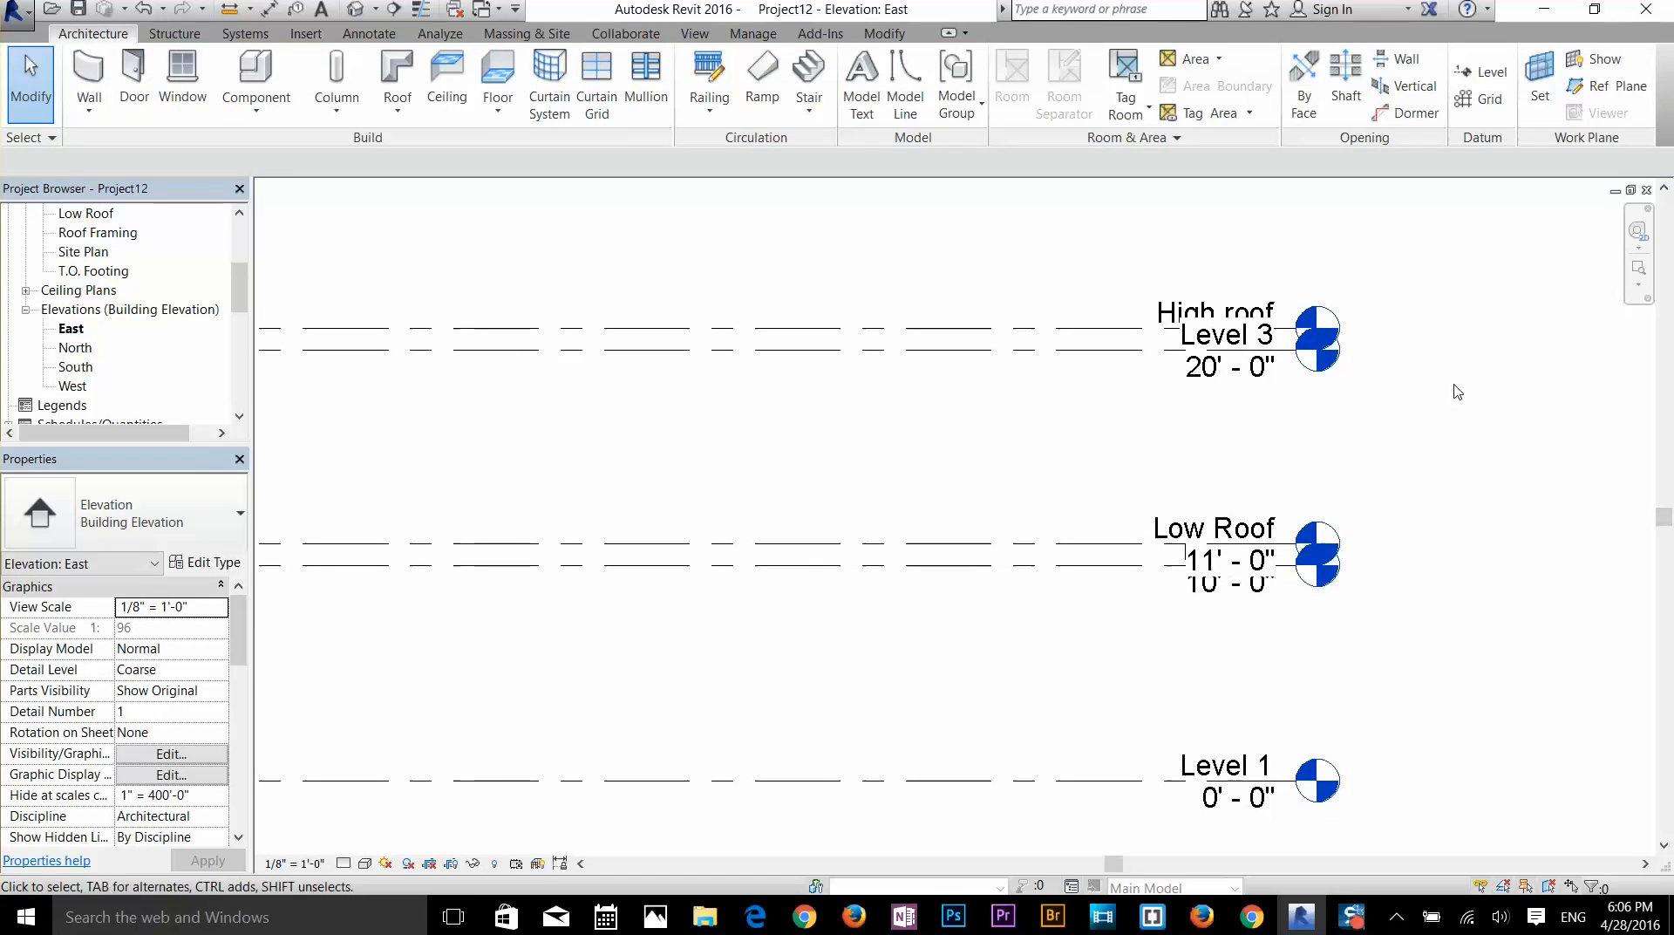
{"action": "scroll", "coordinate": [1412, 523], "scroll_direction": "down", "scroll_amount": 4}
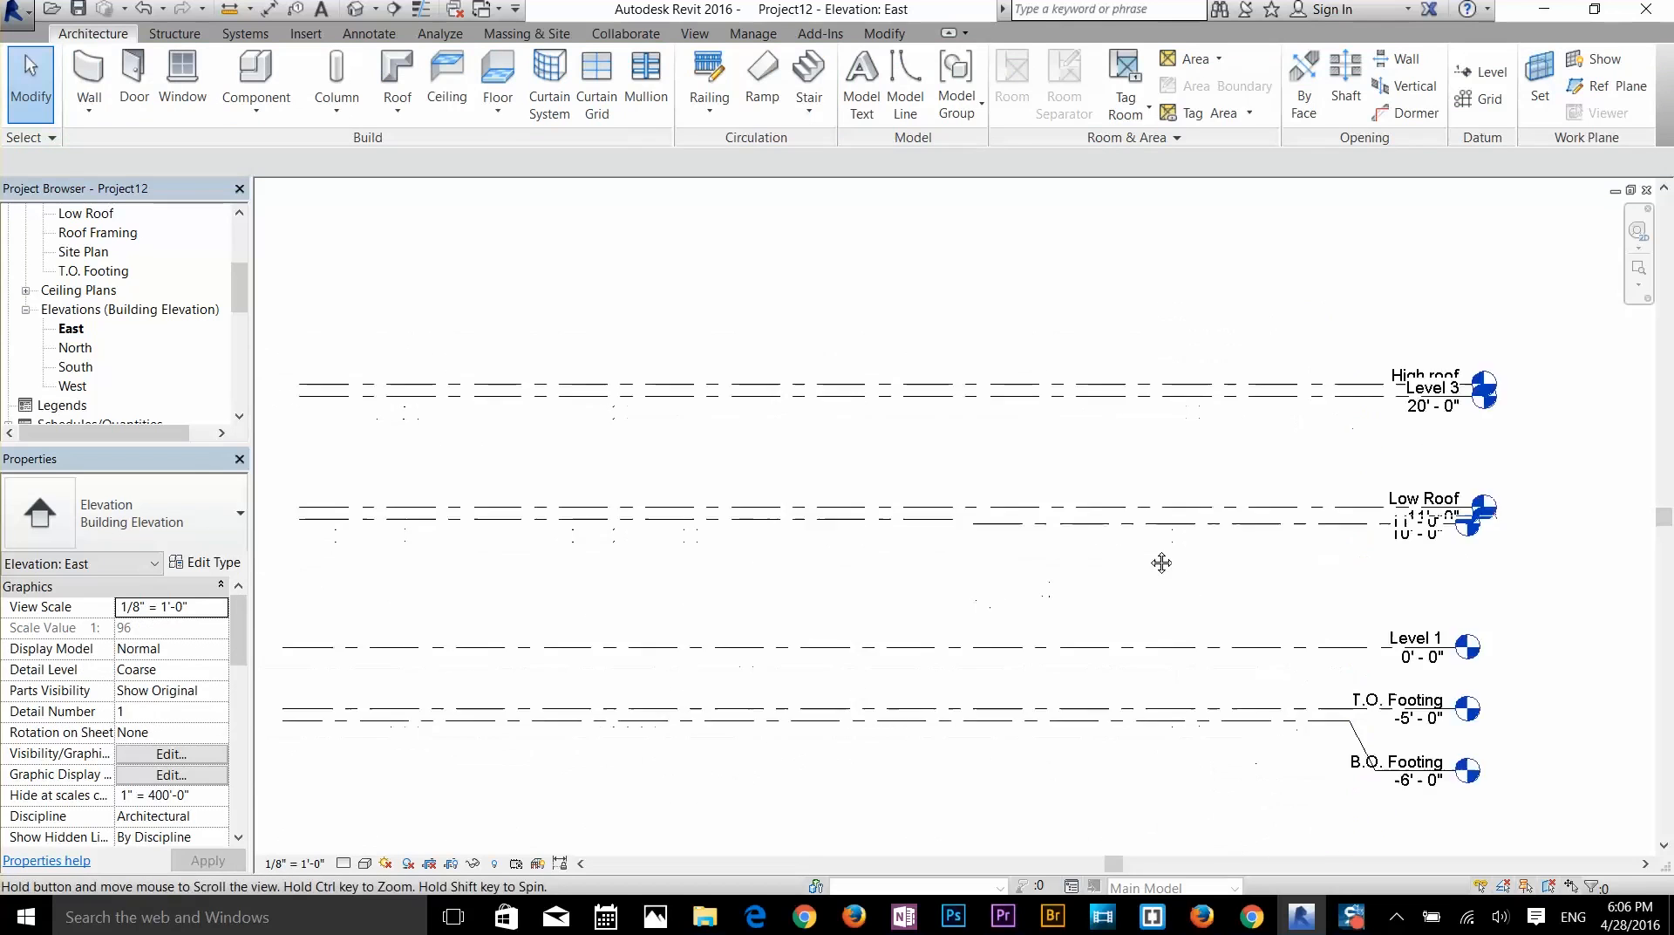
{"action": "scroll", "coordinate": [1203, 545], "scroll_direction": "down", "scroll_amount": 2}
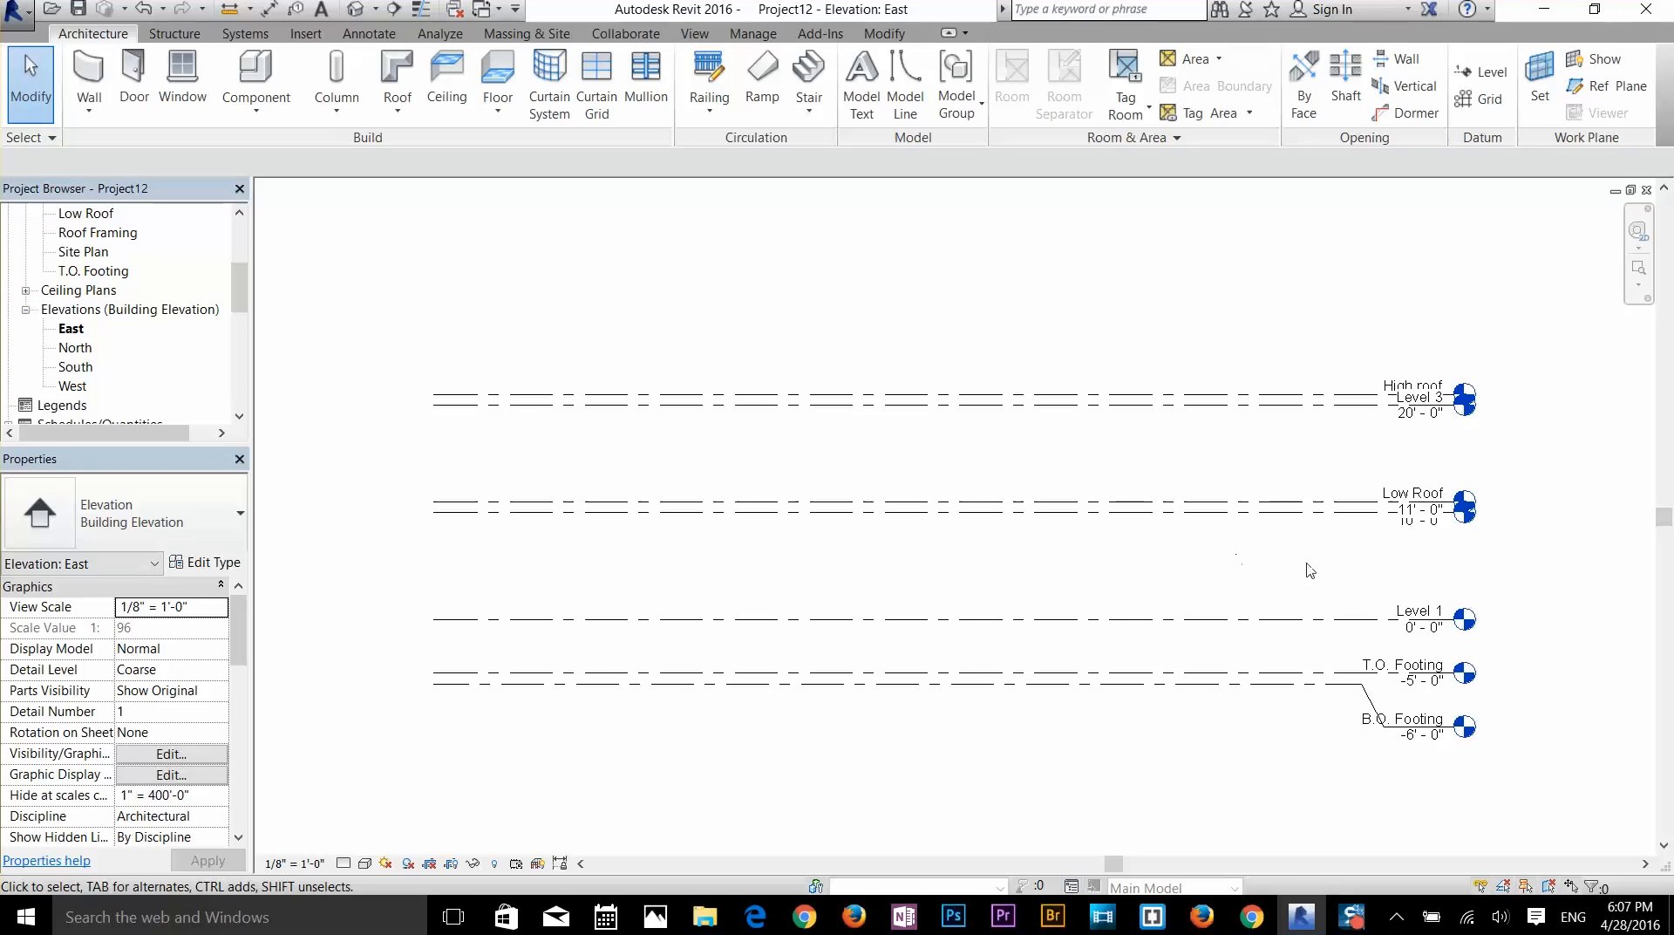
{"action": "scroll", "coordinate": [1517, 564], "scroll_direction": "up", "scroll_amount": 1}
{"action": "middle_click_drag", "start_coordinate": [1111, 567], "coordinate": [1151, 560]}
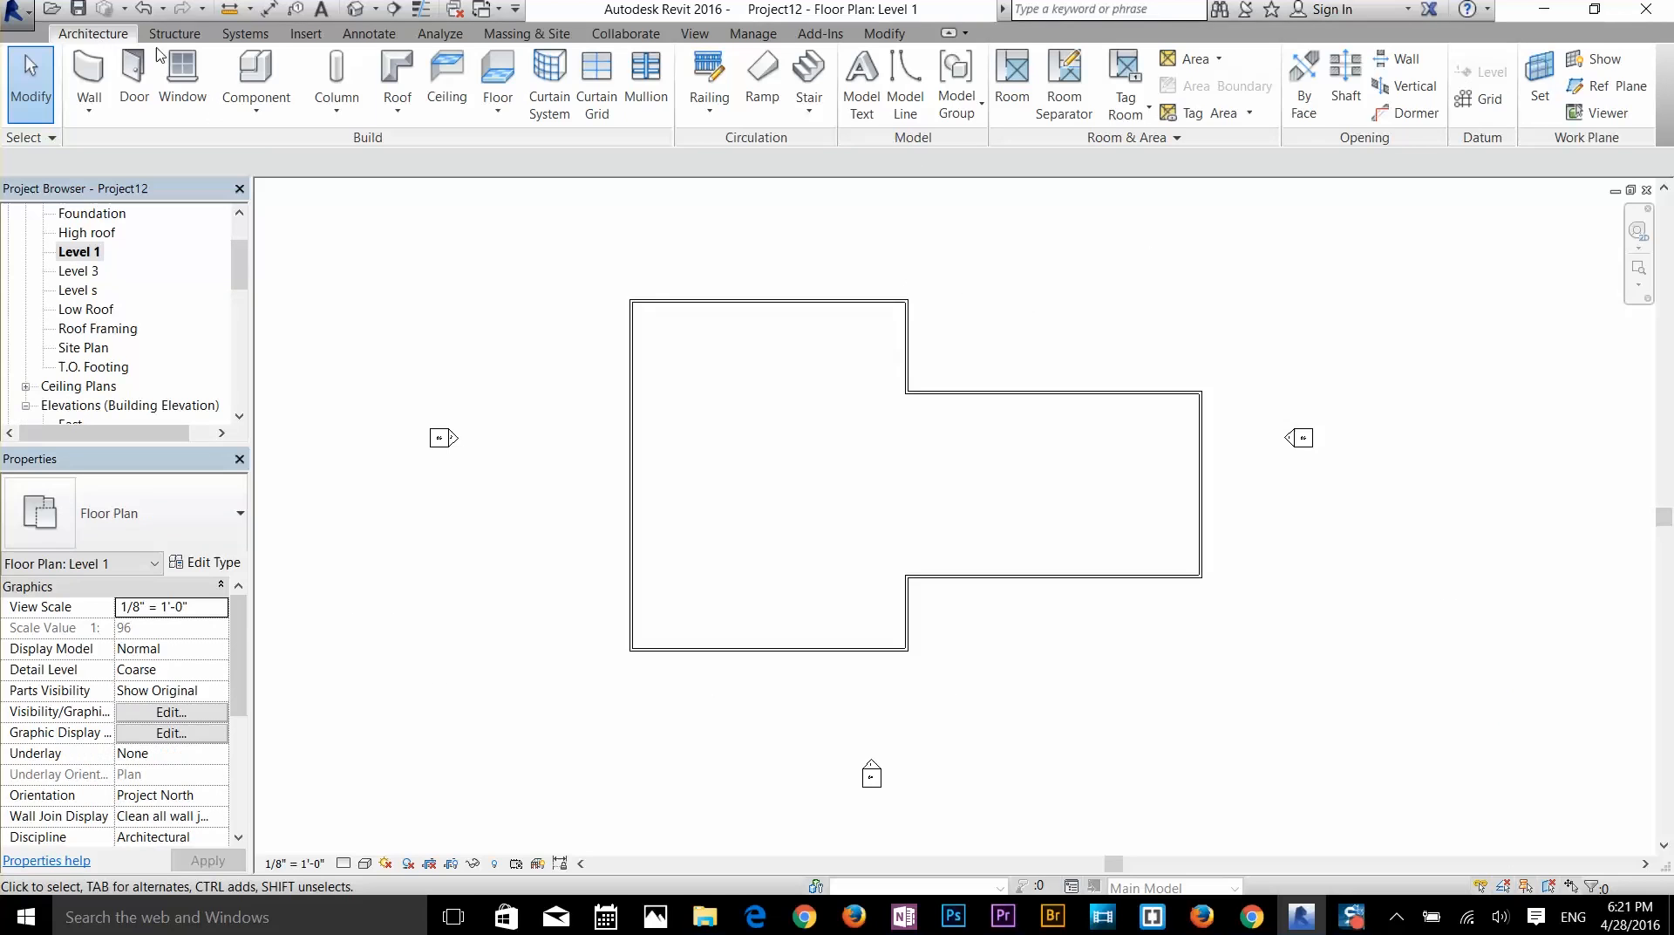
- Draw two vertical grid lines from south to north through the wide part of the building, about 12' - 6" and 32' - 0" from its west wall
{"action": "left_click", "coordinate": [1480, 98]}
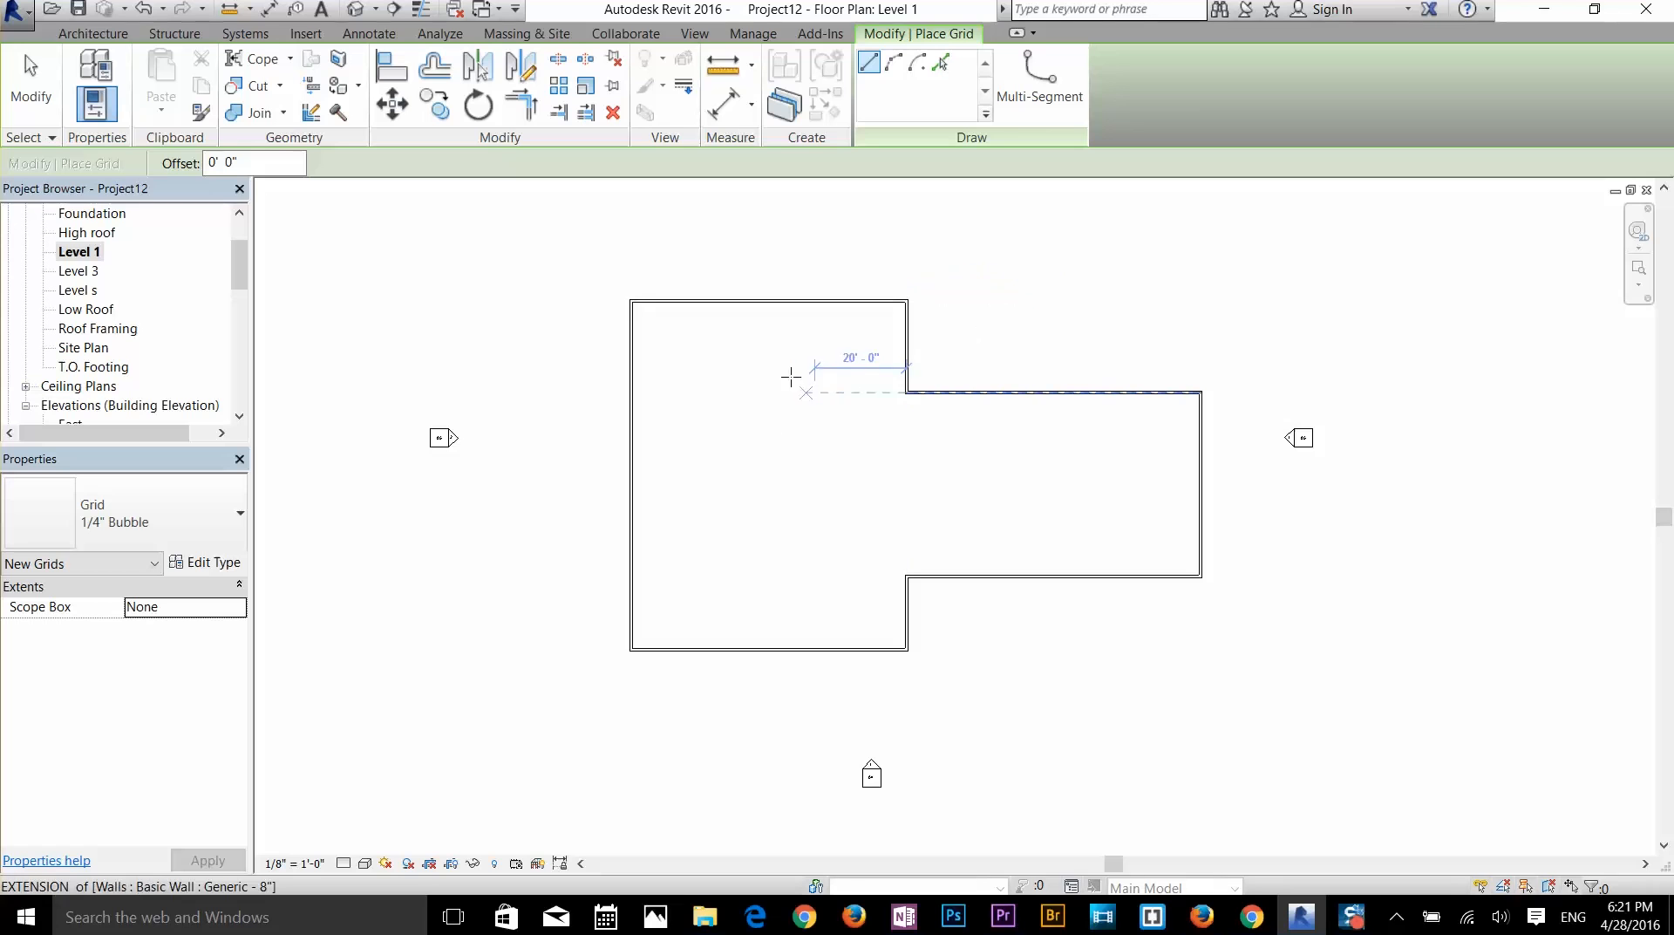
{"action": "left_click", "coordinate": [688, 711]}
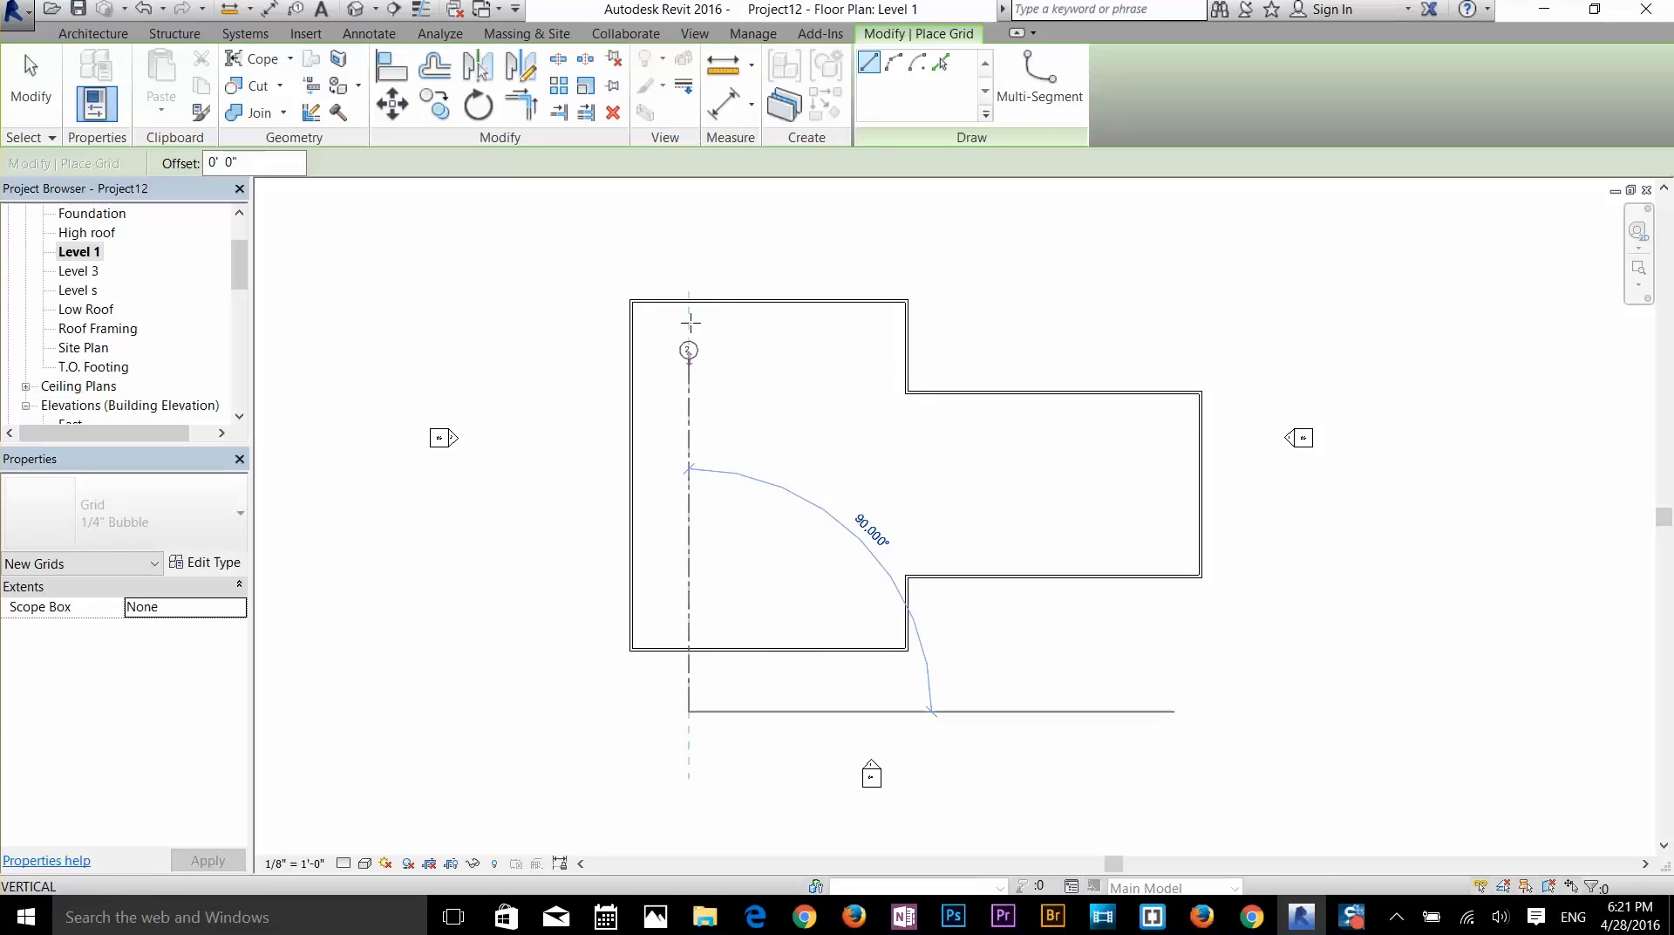
{"action": "left_click", "coordinate": [689, 250]}
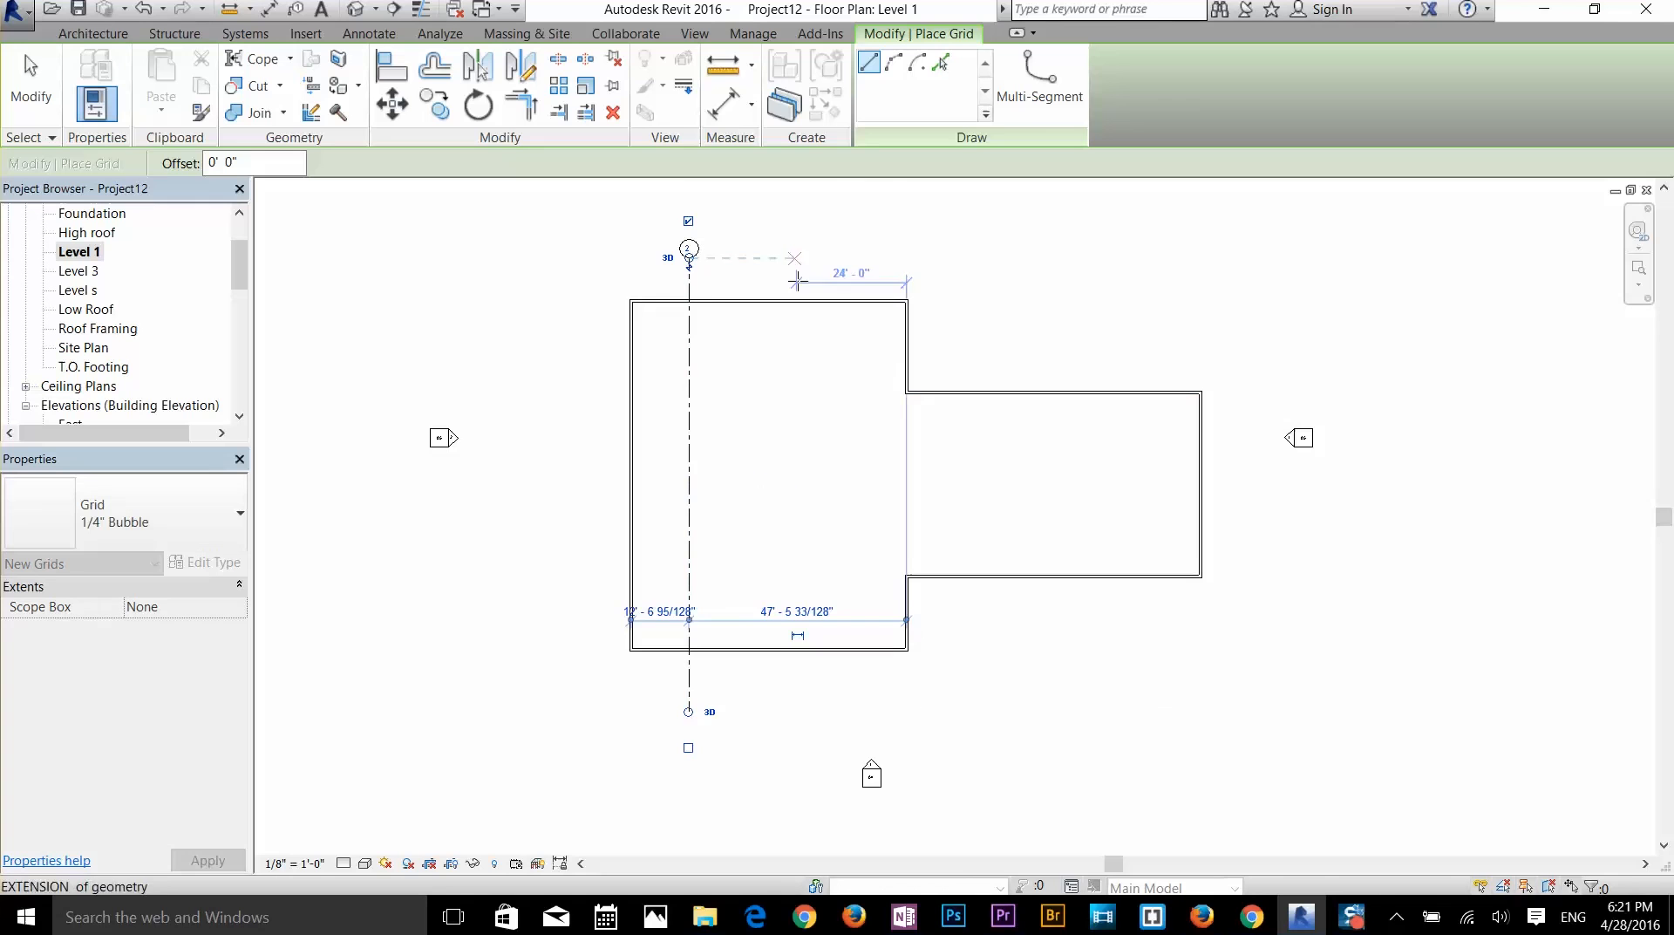
{"action": "left_click", "coordinate": [778, 712]}
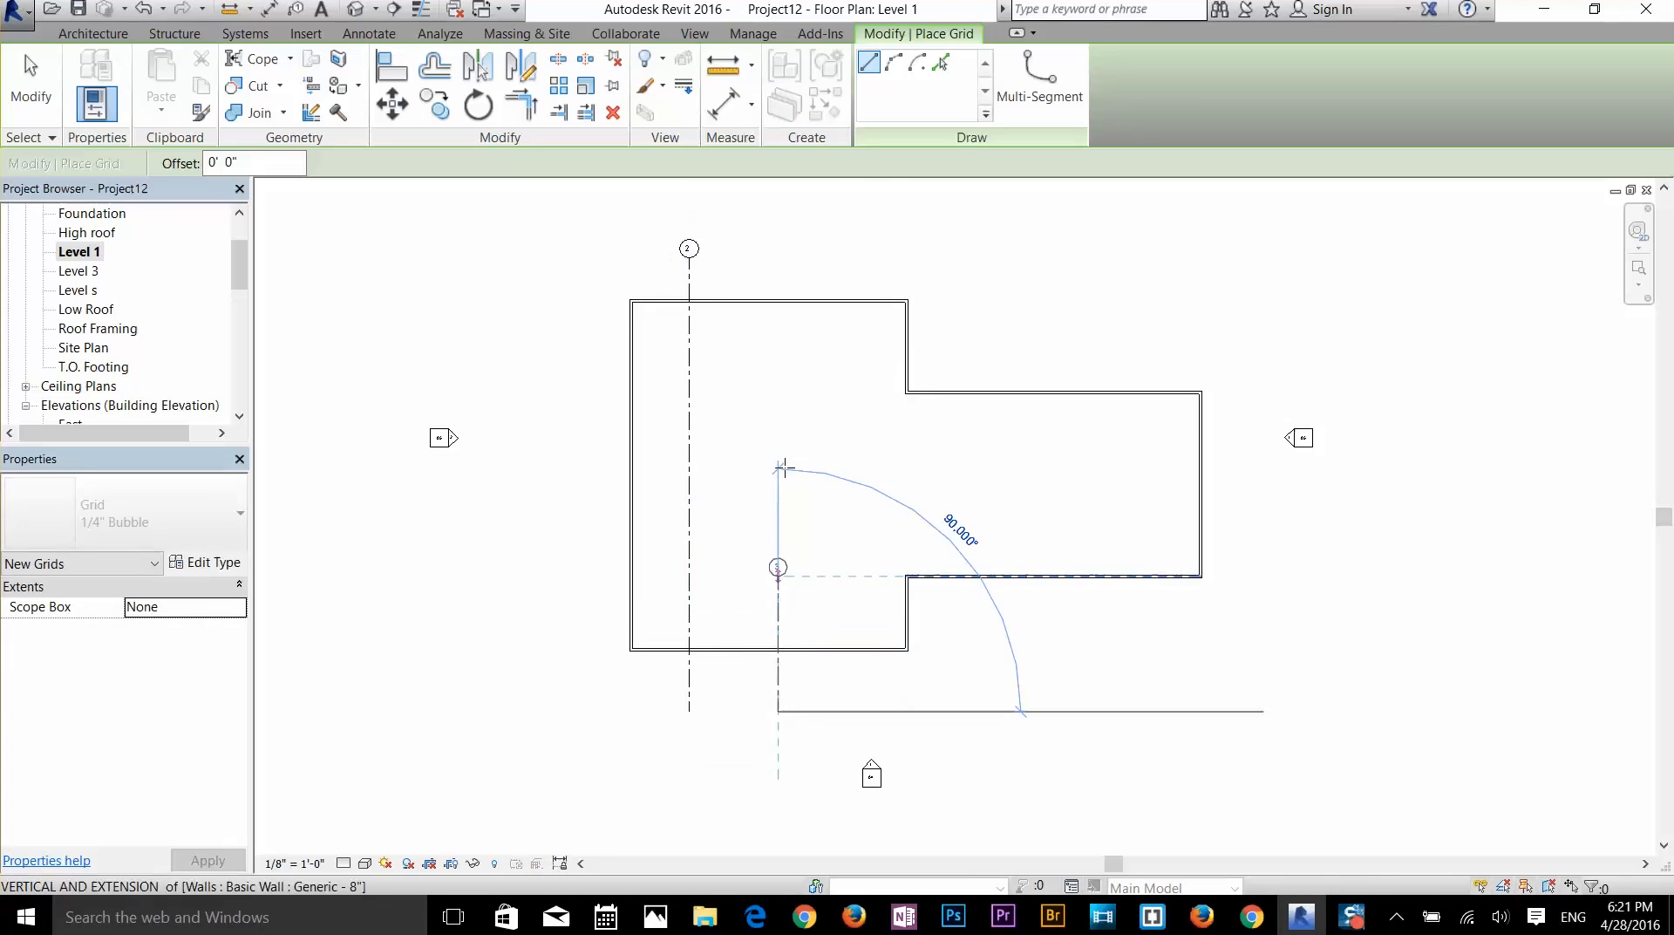
{"action": "left_click", "coordinate": [778, 250]}
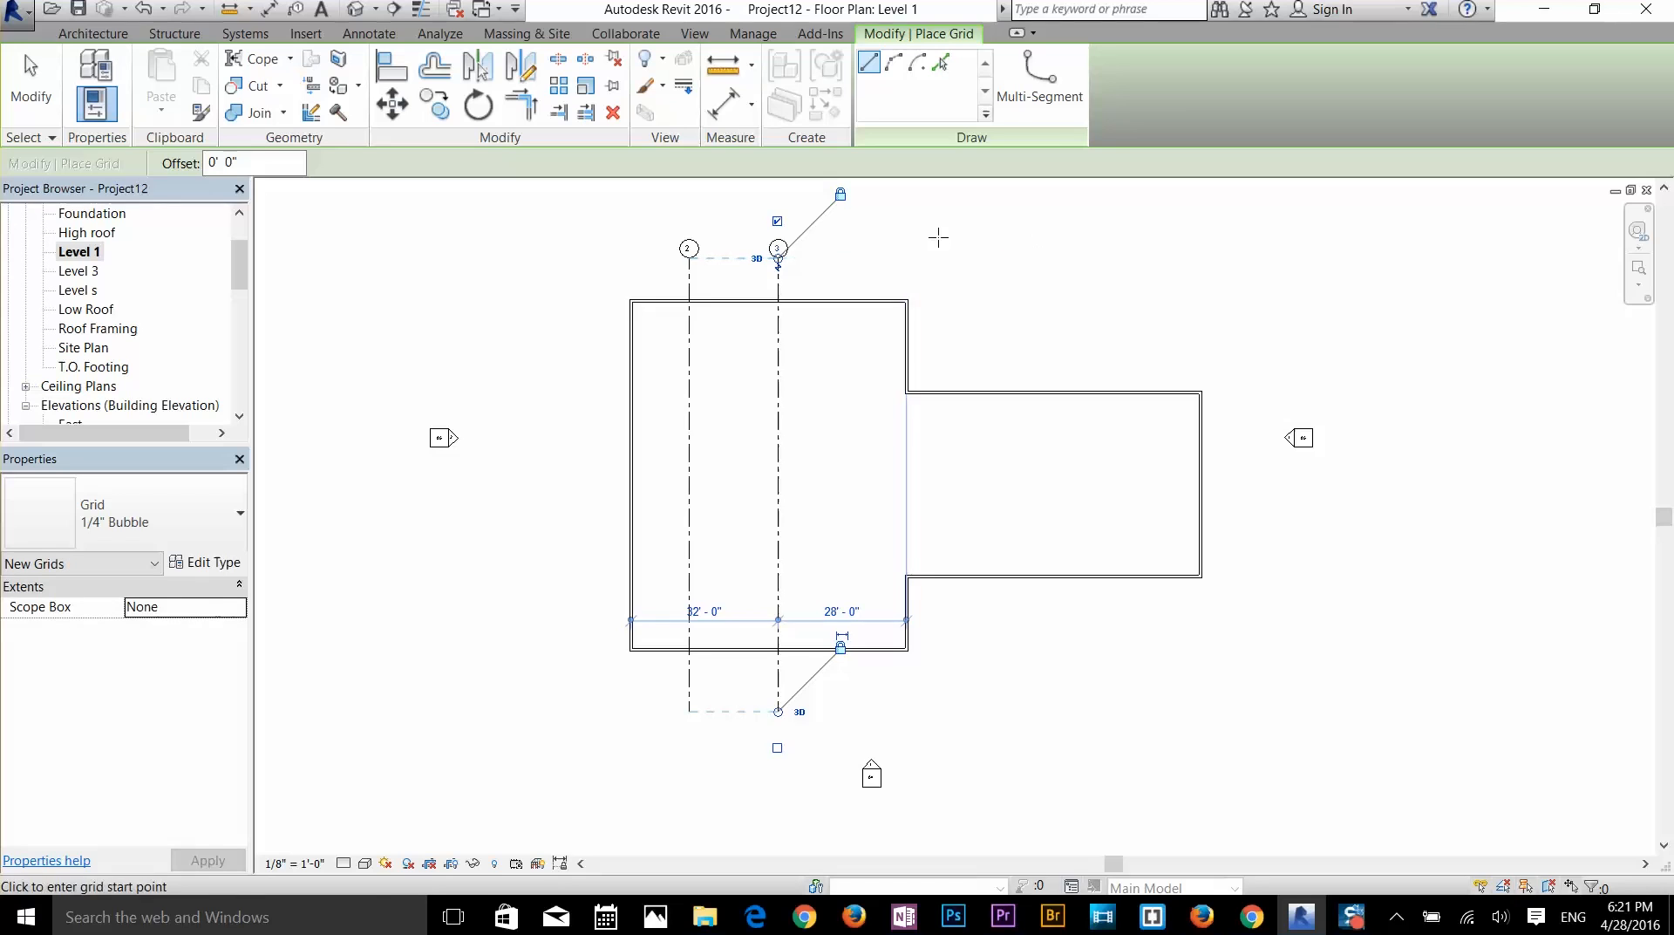
- Draw a third vertical grid line about 52' - 6" from the west wall, with both ends aligned to the existing grid lines
{"action": "scroll", "coordinate": [713, 244], "scroll_direction": "up", "scroll_amount": 2}
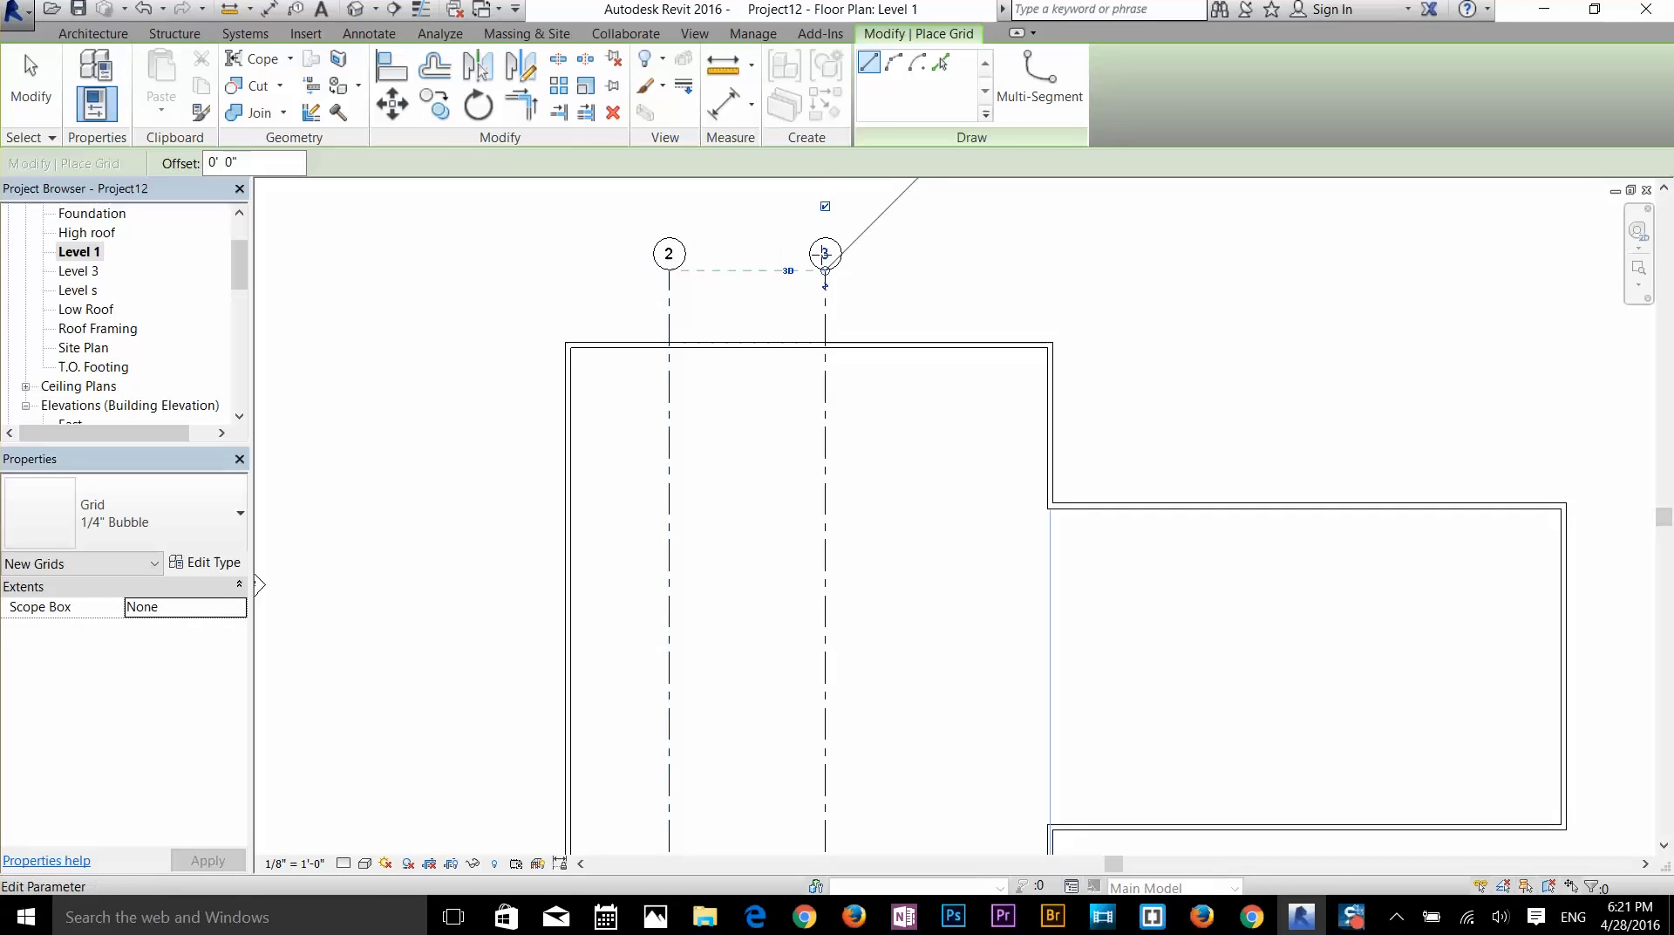
{"action": "scroll", "coordinate": [825, 314], "scroll_direction": "down", "scroll_amount": 3}
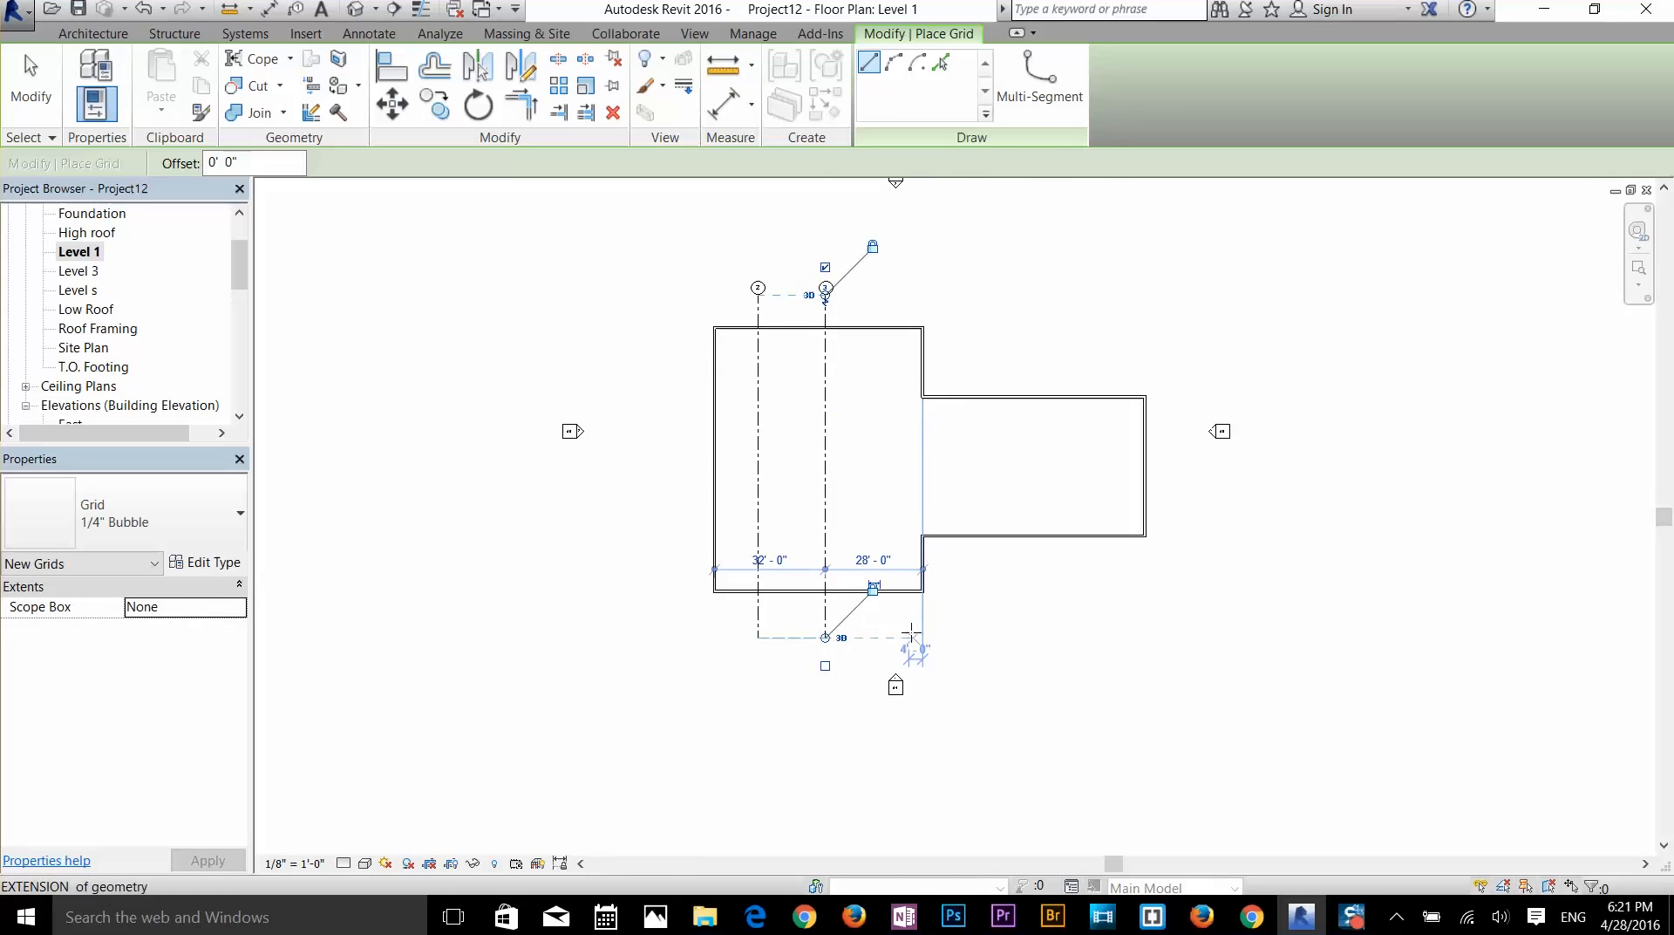
{"action": "scroll", "coordinate": [898, 629], "scroll_direction": "up", "scroll_amount": 2}
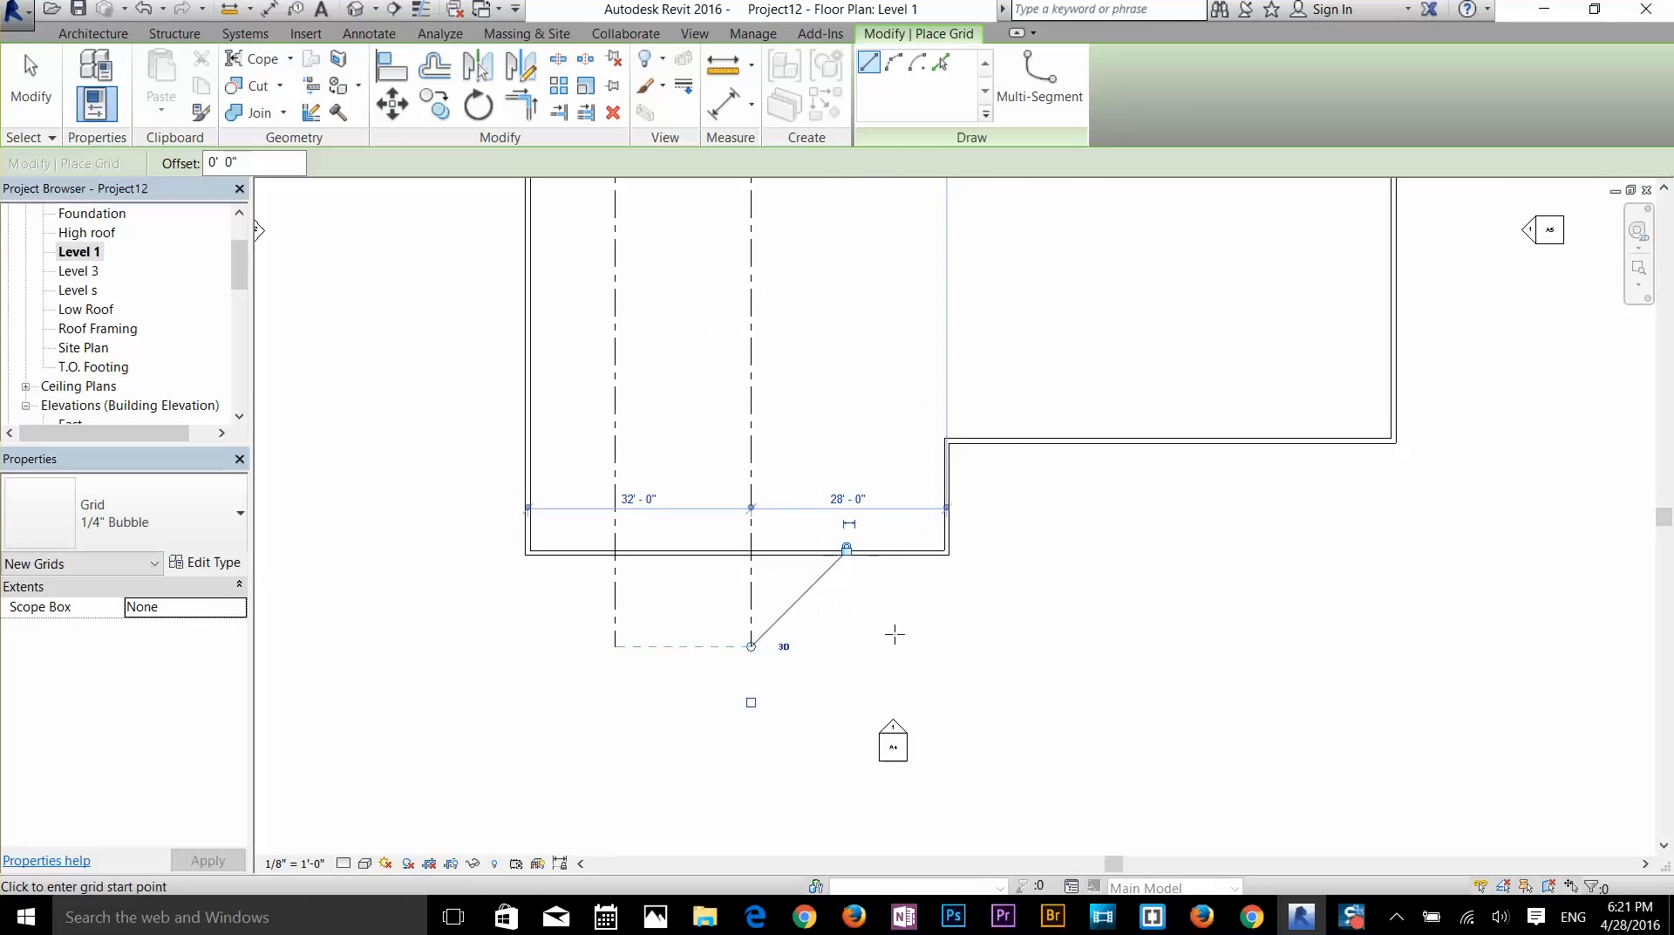
{"action": "left_click", "coordinate": [894, 645]}
{"action": "scroll", "coordinate": [893, 423], "scroll_direction": "down", "scroll_amount": 2}
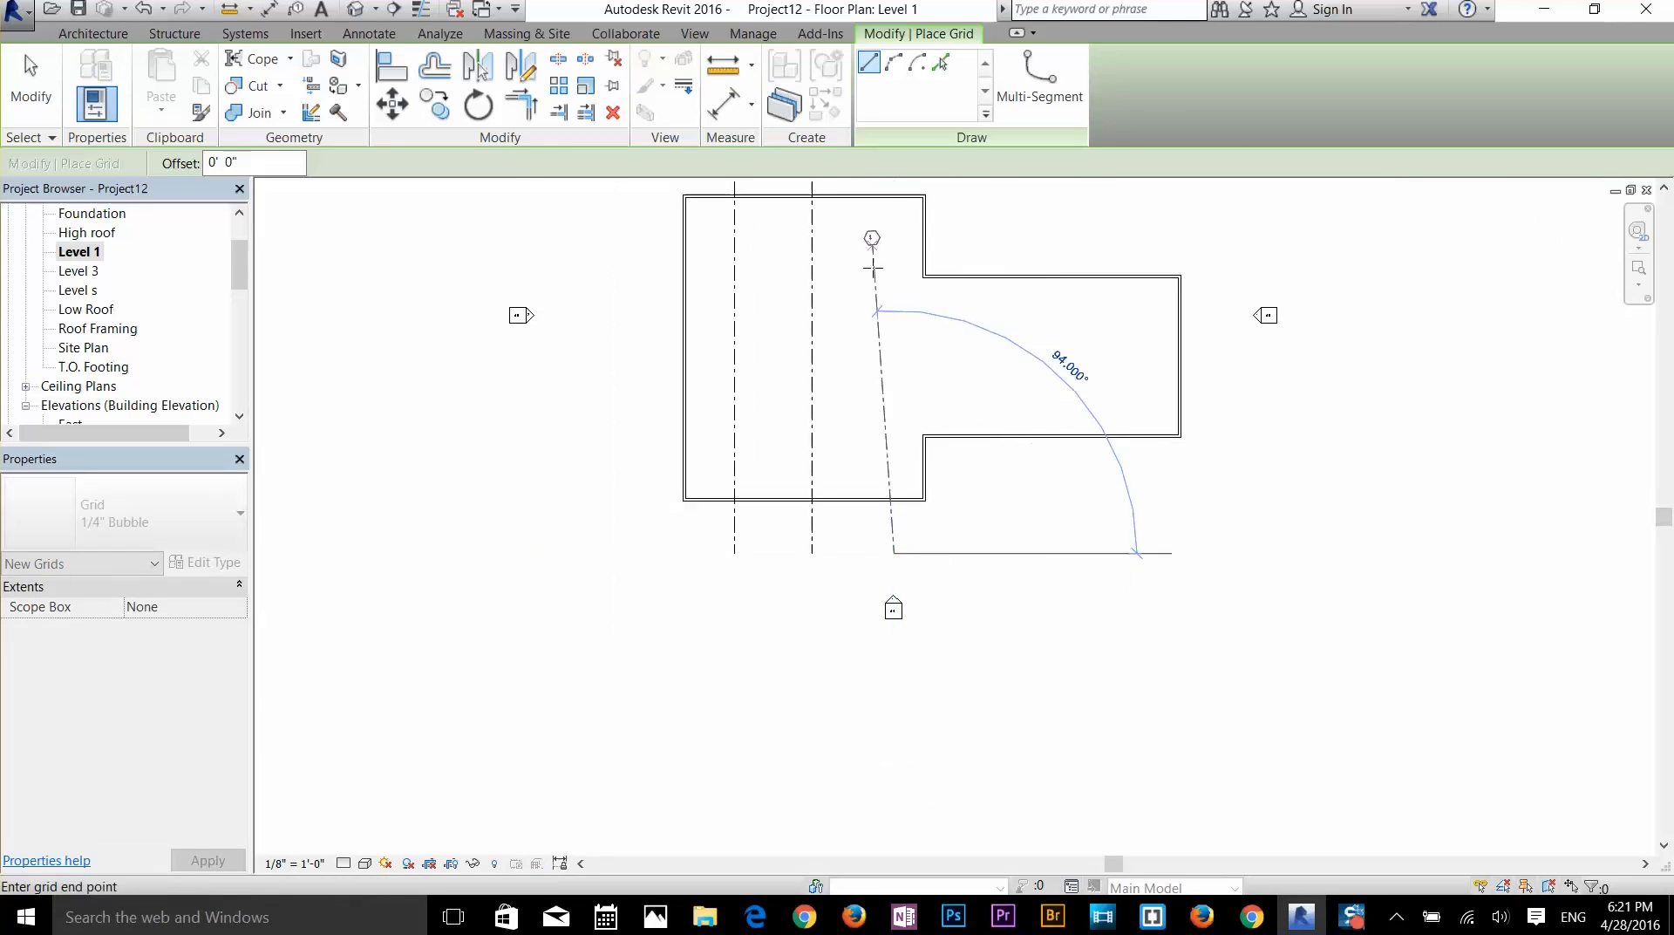
{"action": "middle_click_drag", "start_coordinate": [873, 269], "coordinate": [888, 382]}
{"action": "left_click", "coordinate": [908, 271]}
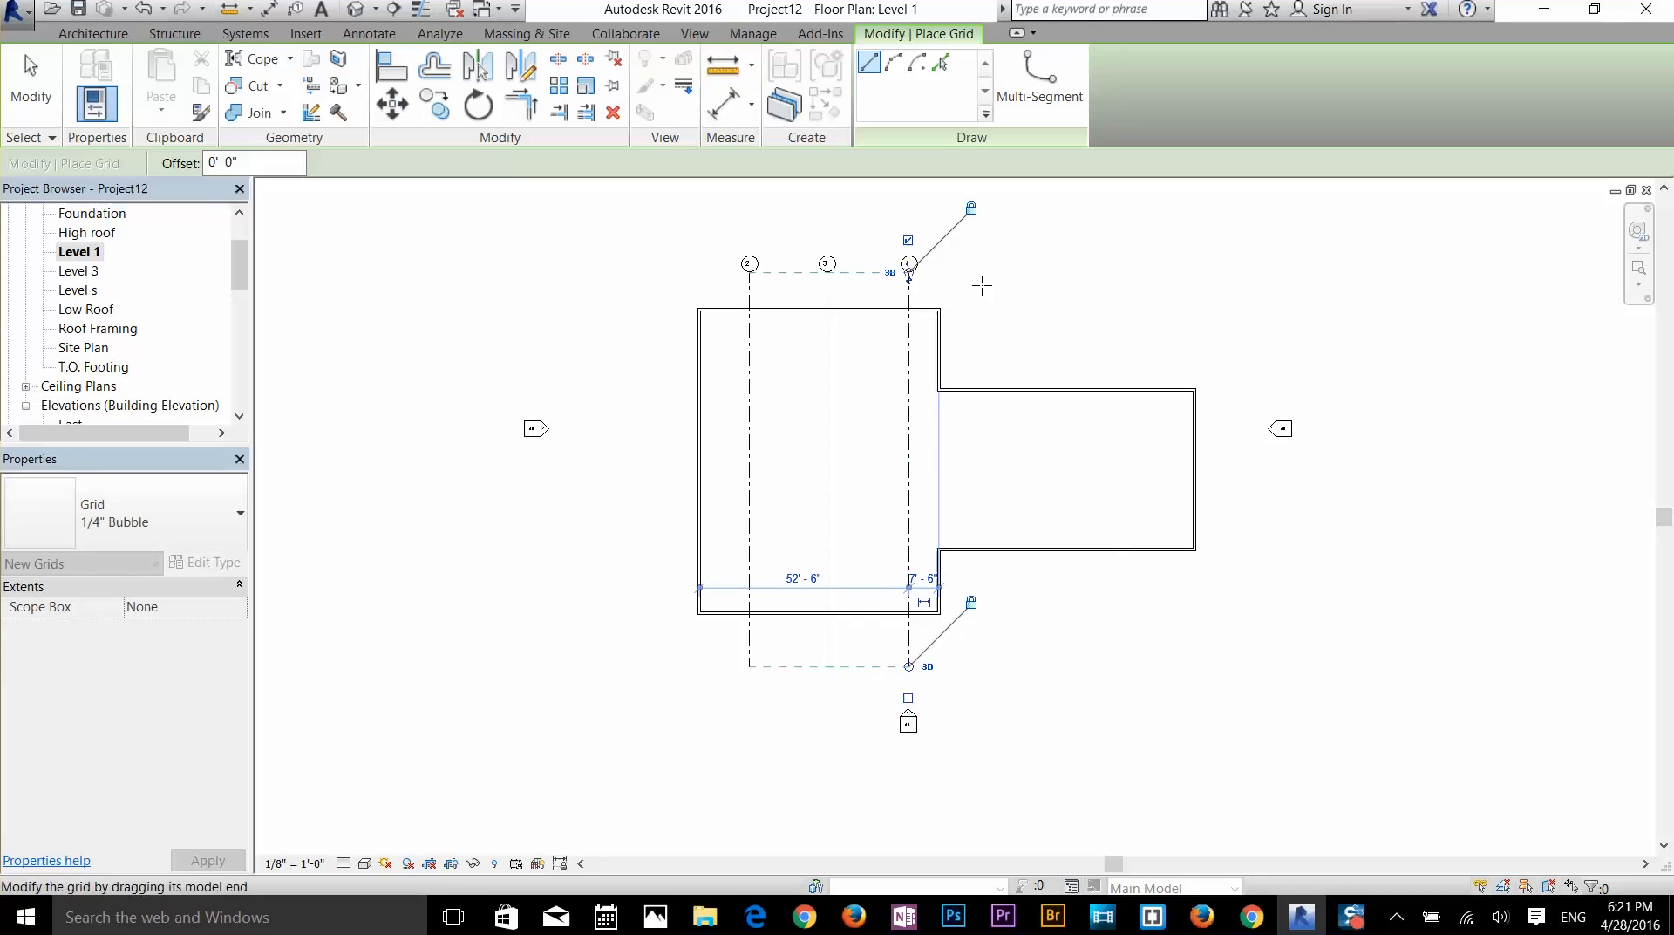
- Try a vertical grid line drawn from north to south through the narrow wing, dismiss the save reminder, and delete that grid line
{"action": "left_click", "coordinate": [1020, 271]}
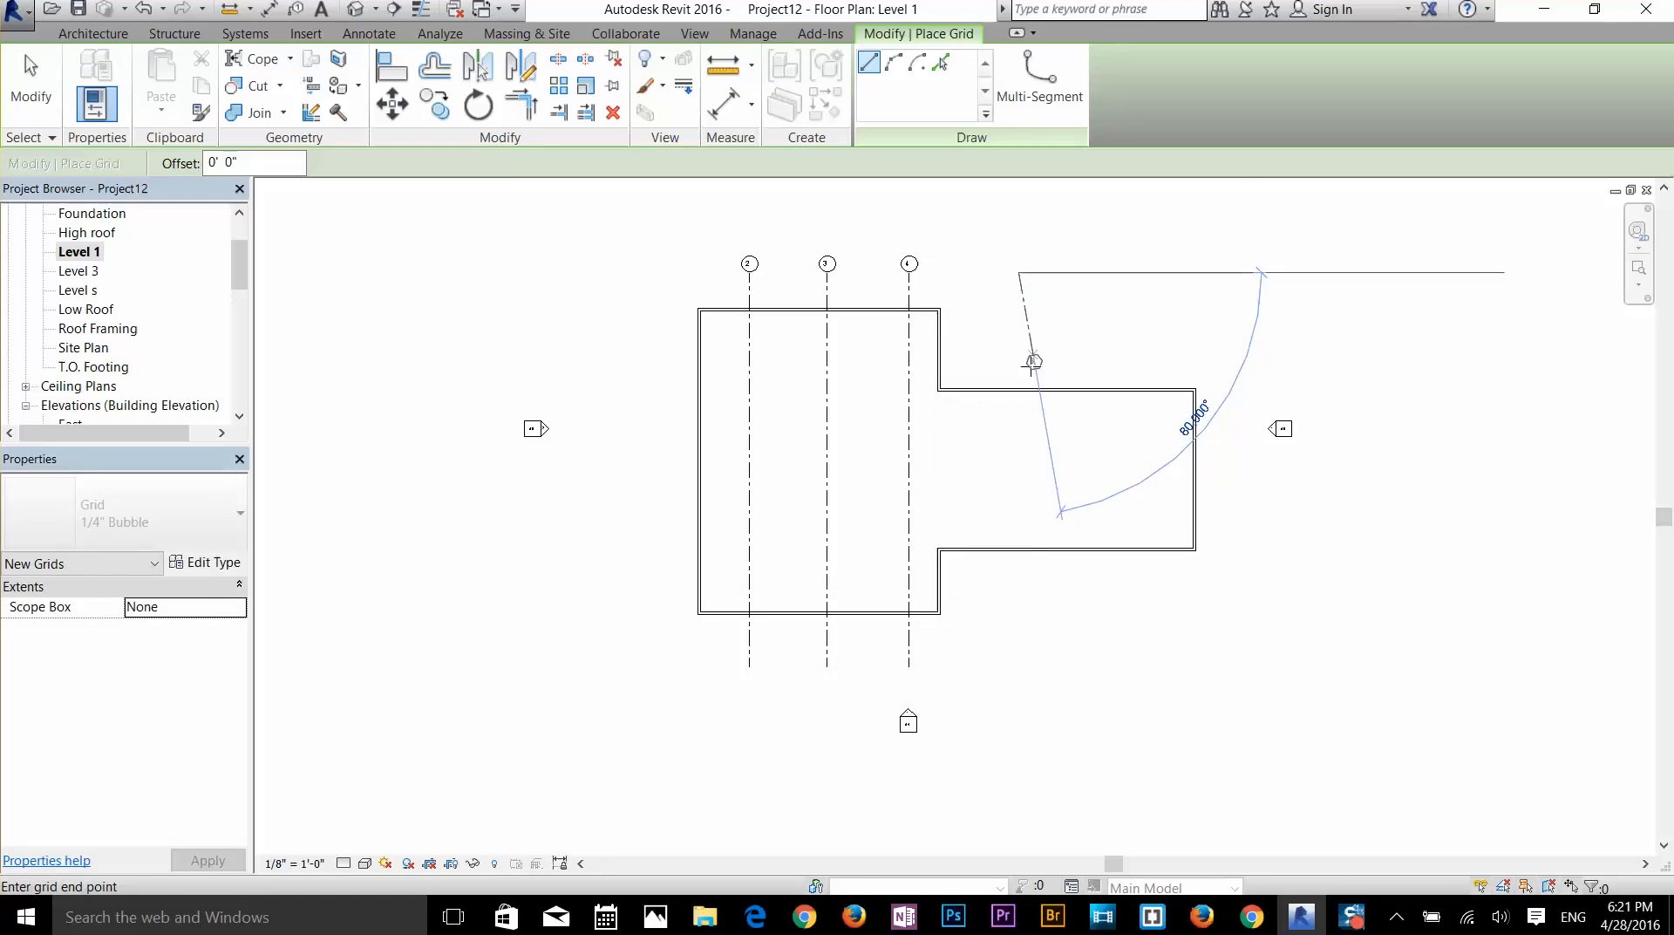
{"action": "left_click", "coordinate": [1019, 660]}
{"action": "scroll", "coordinate": [1028, 677], "scroll_direction": "up", "scroll_amount": 2}
{"action": "scroll", "coordinate": [1028, 685], "scroll_direction": "up", "scroll_amount": 1}
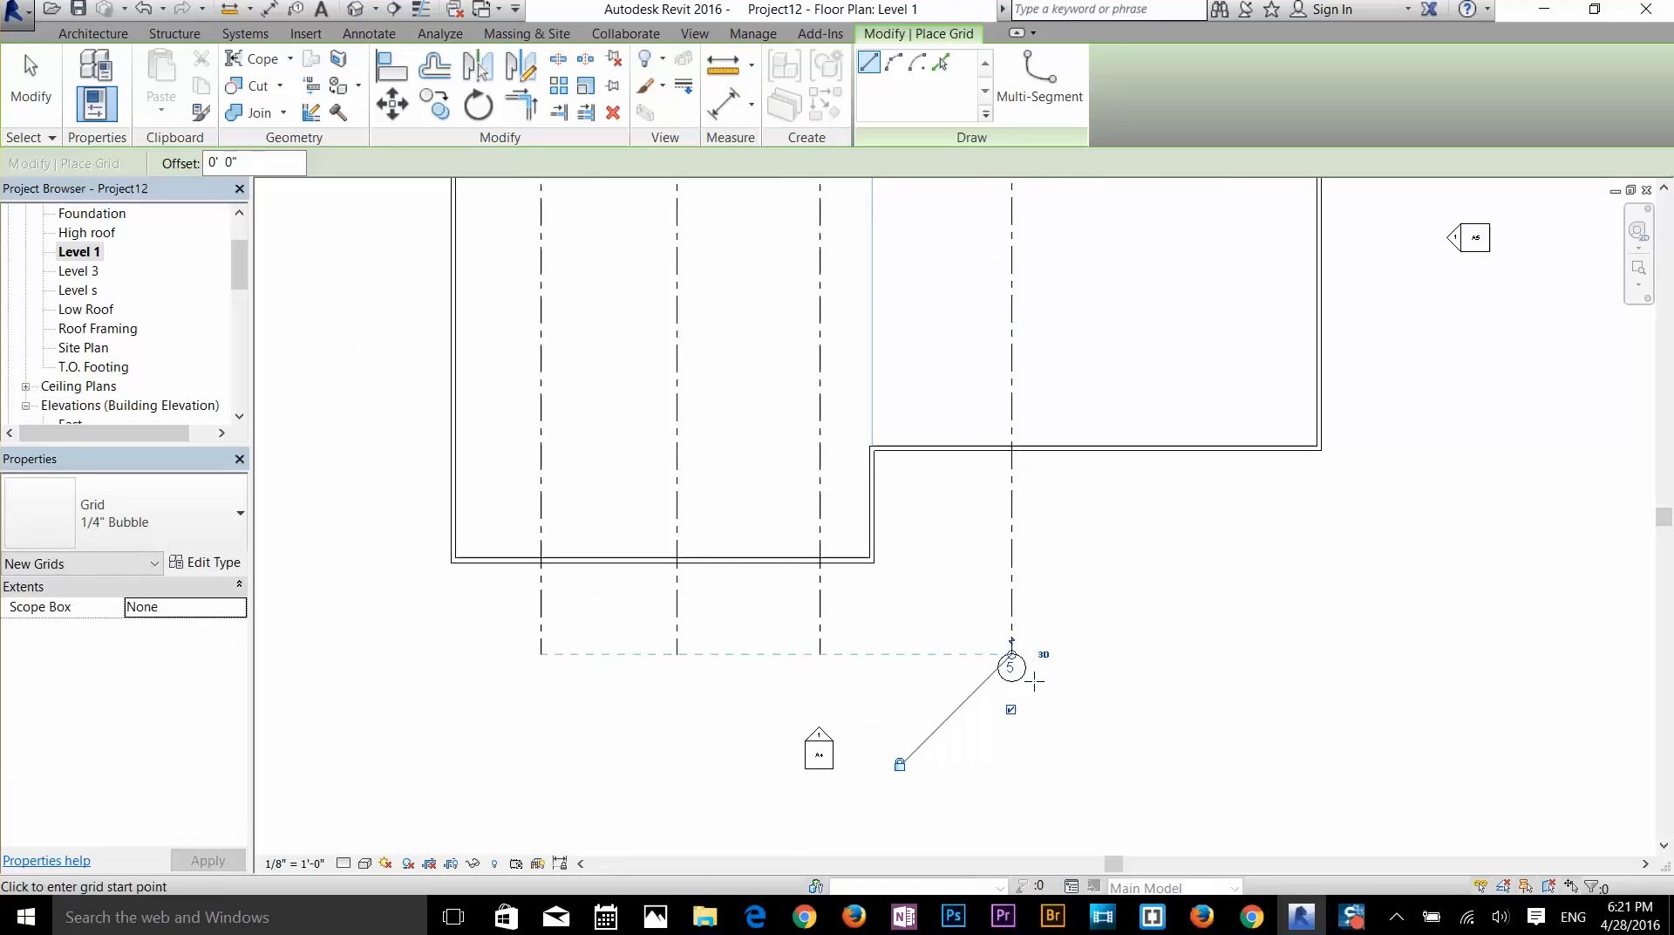
{"action": "key", "text": "Escape"}
{"action": "left_click", "coordinate": [979, 540]}
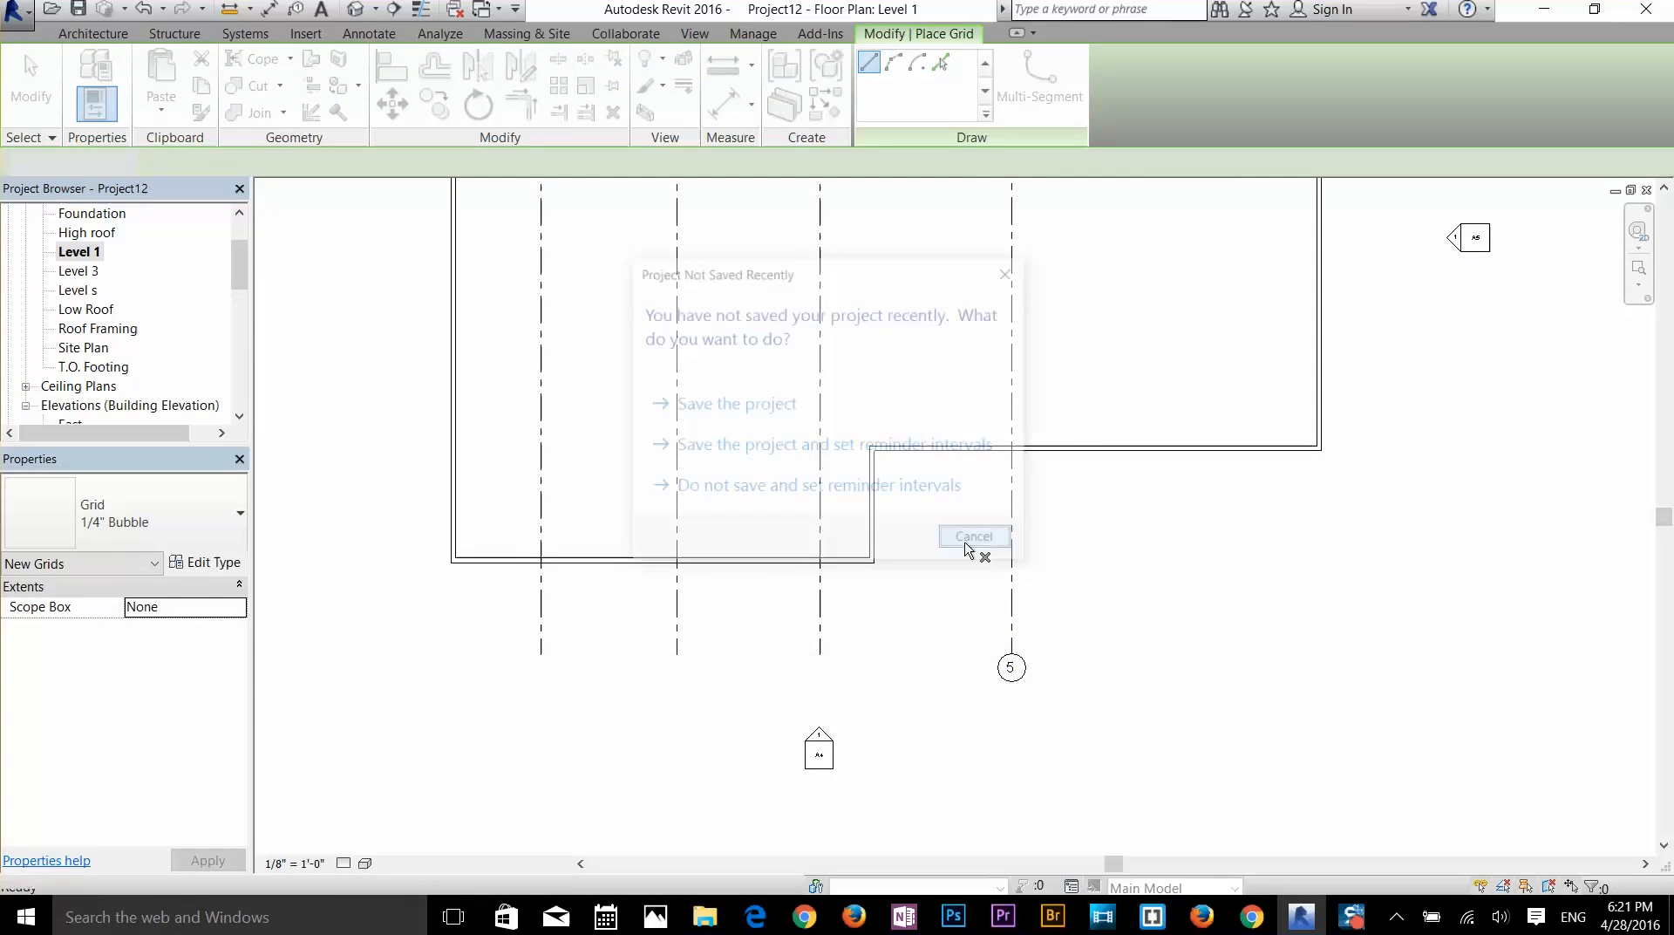
{"action": "left_click", "coordinate": [1015, 593]}
{"action": "key", "text": "Delete"}
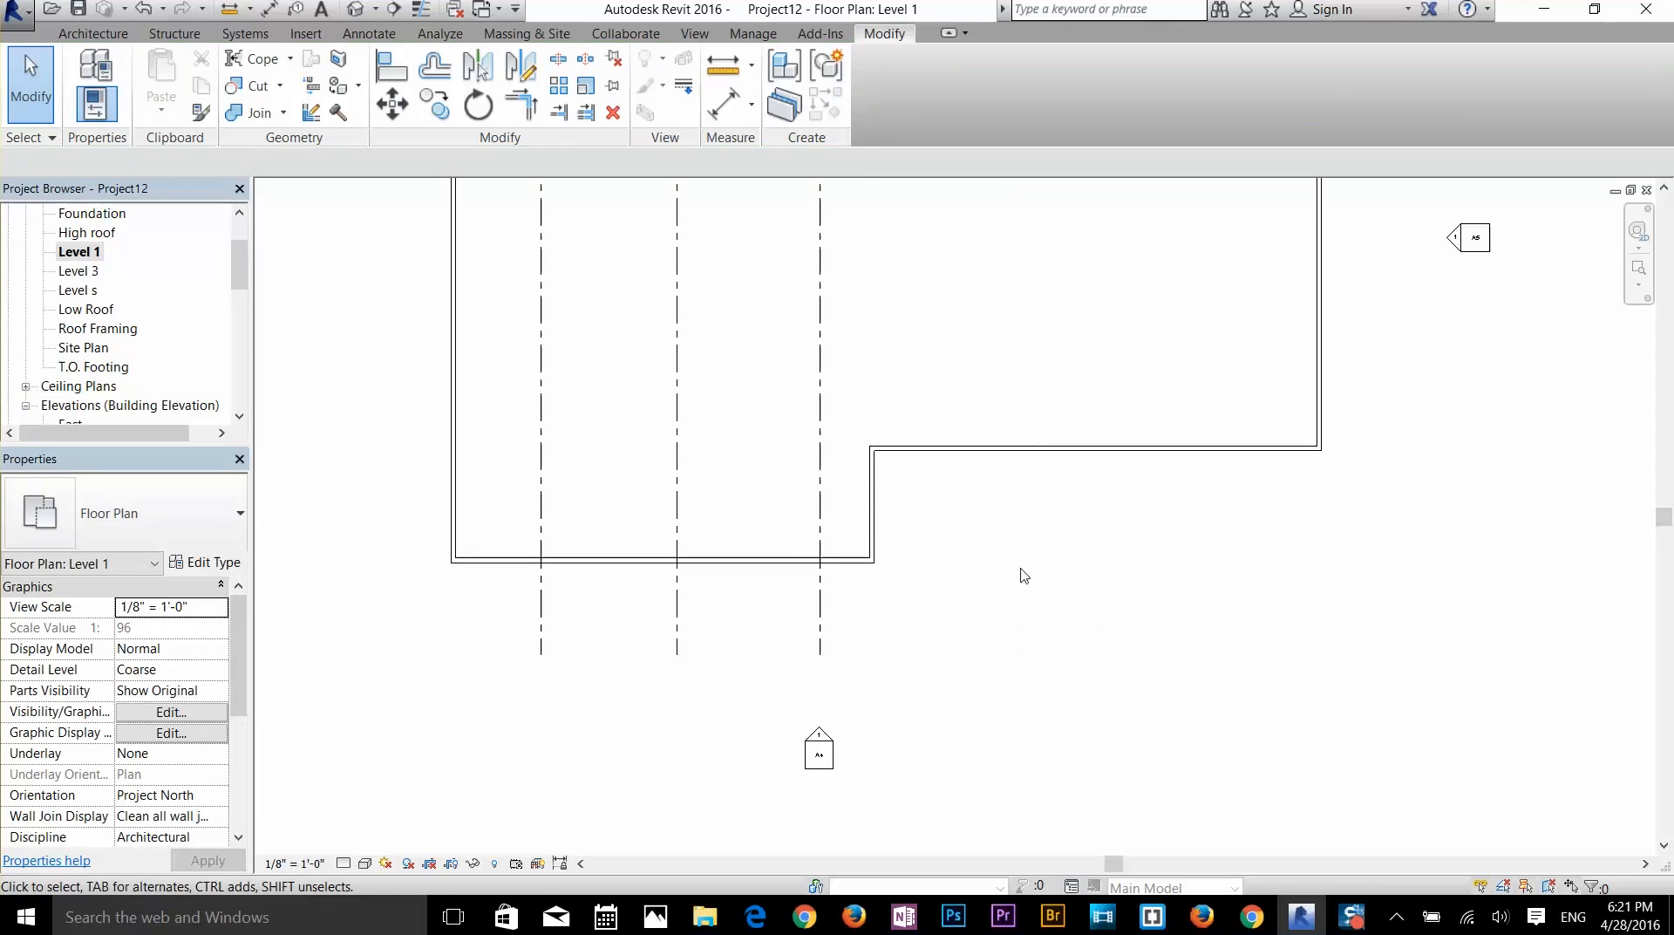
{"action": "scroll", "coordinate": [1032, 658], "scroll_direction": "down", "scroll_amount": 3}
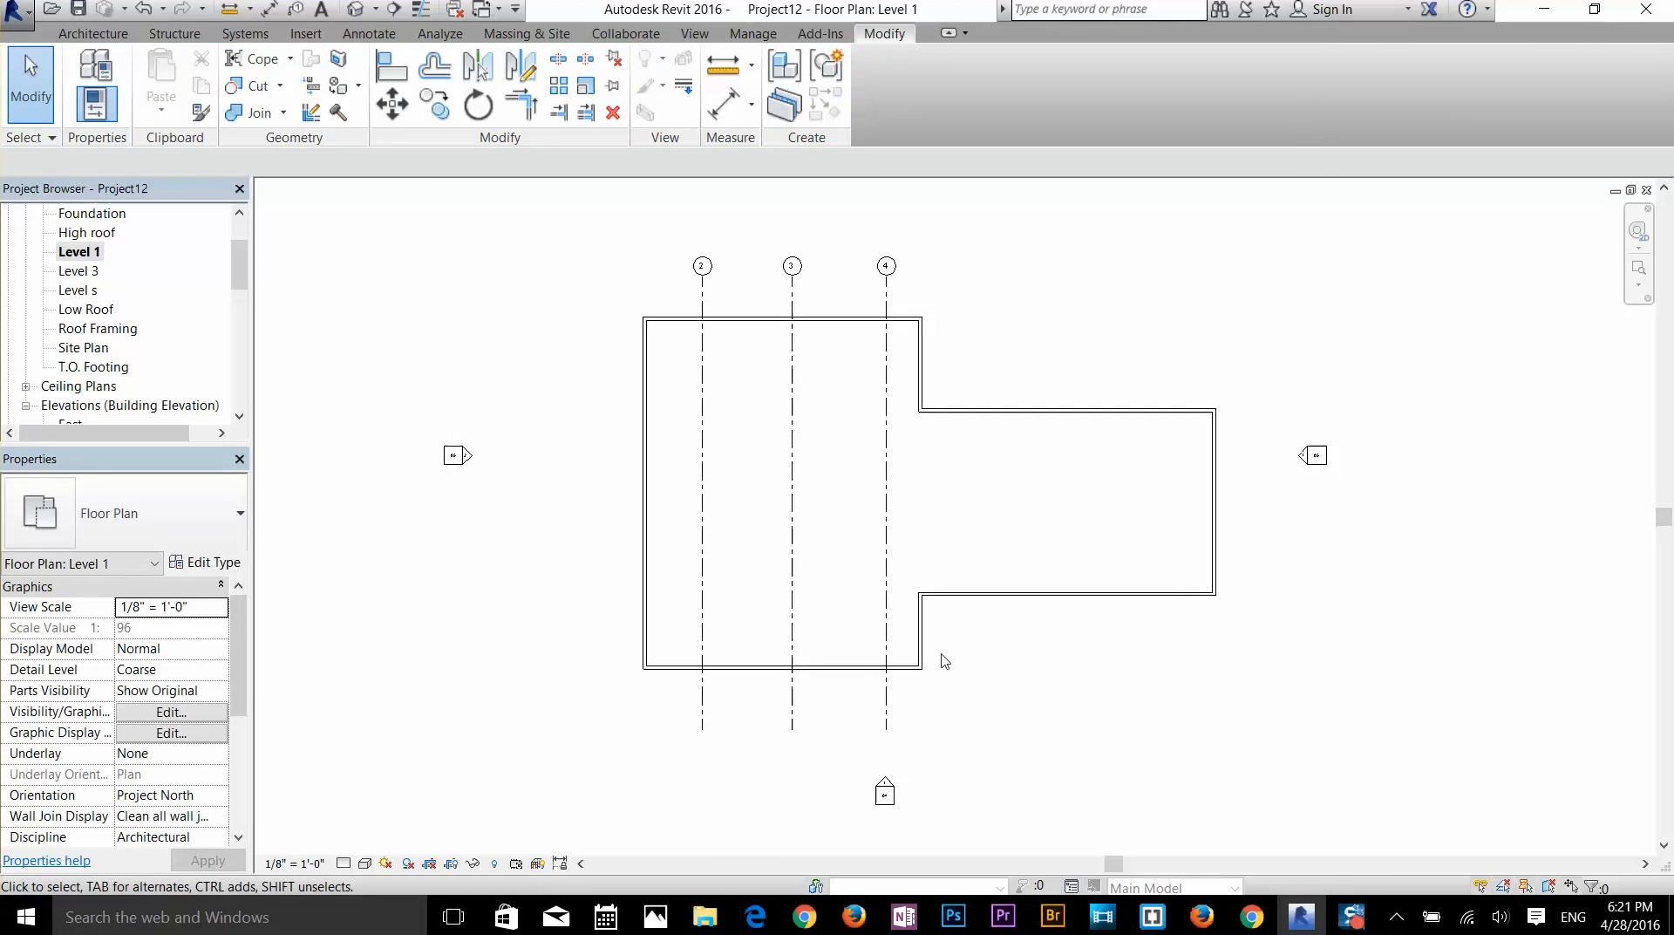
- Draw a vertical grid line from south to north through the narrow wing, about 16' - 0" east of the inner corner and aligned with the others
{"action": "left_click", "coordinate": [93, 33]}
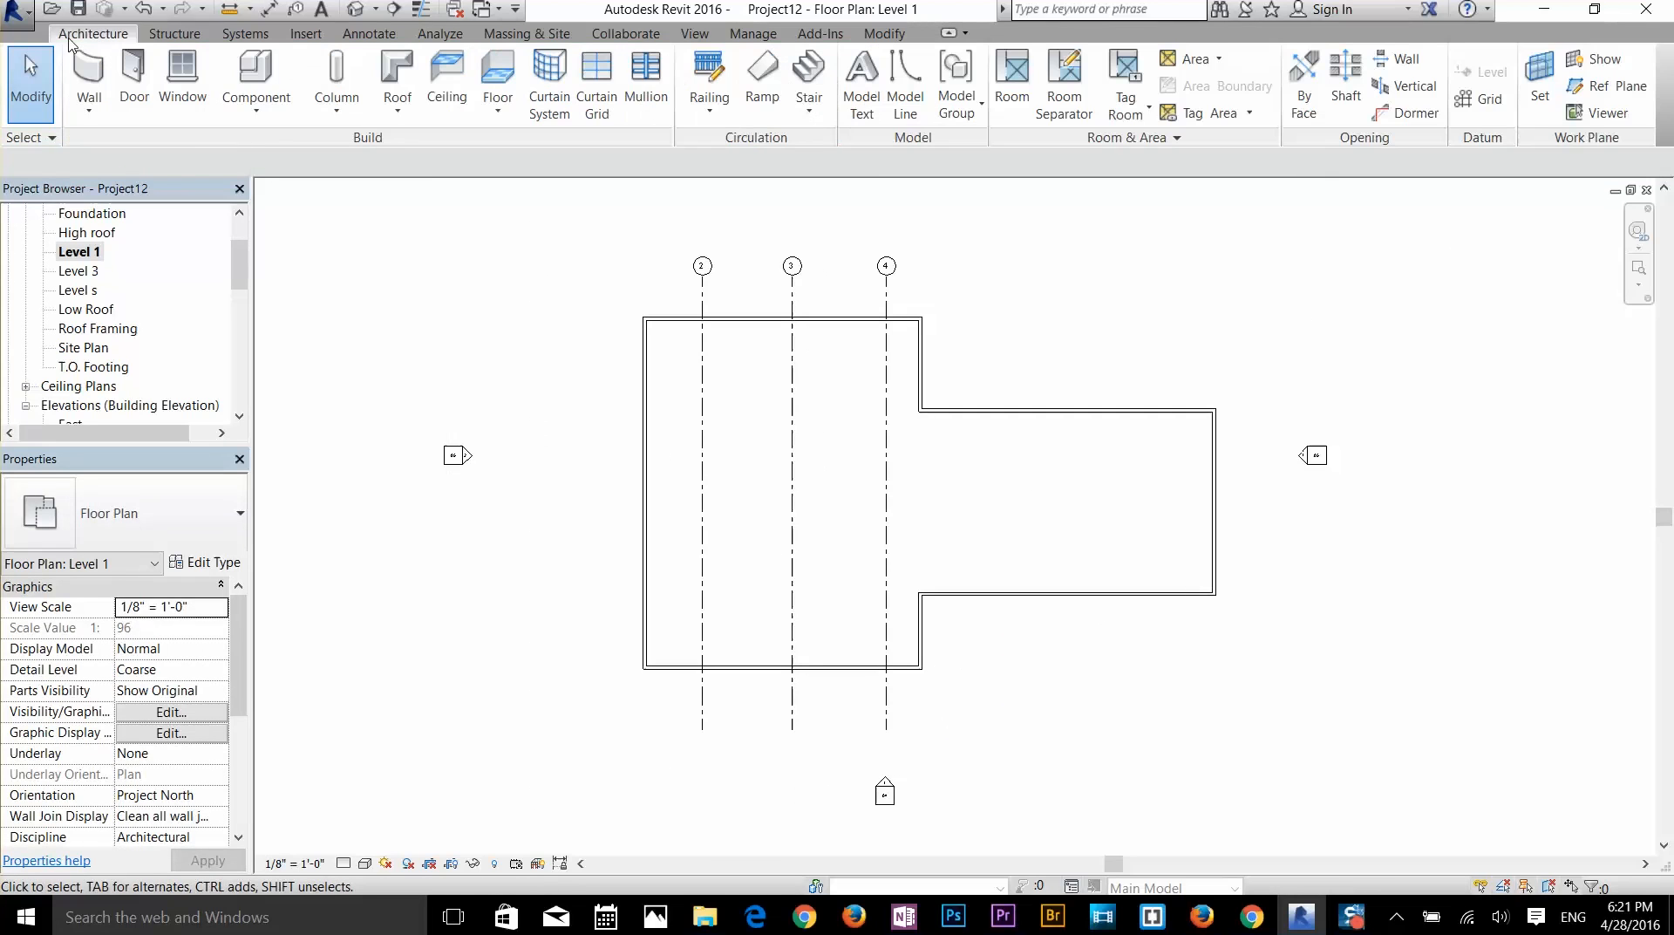
{"action": "left_click", "coordinate": [1497, 106]}
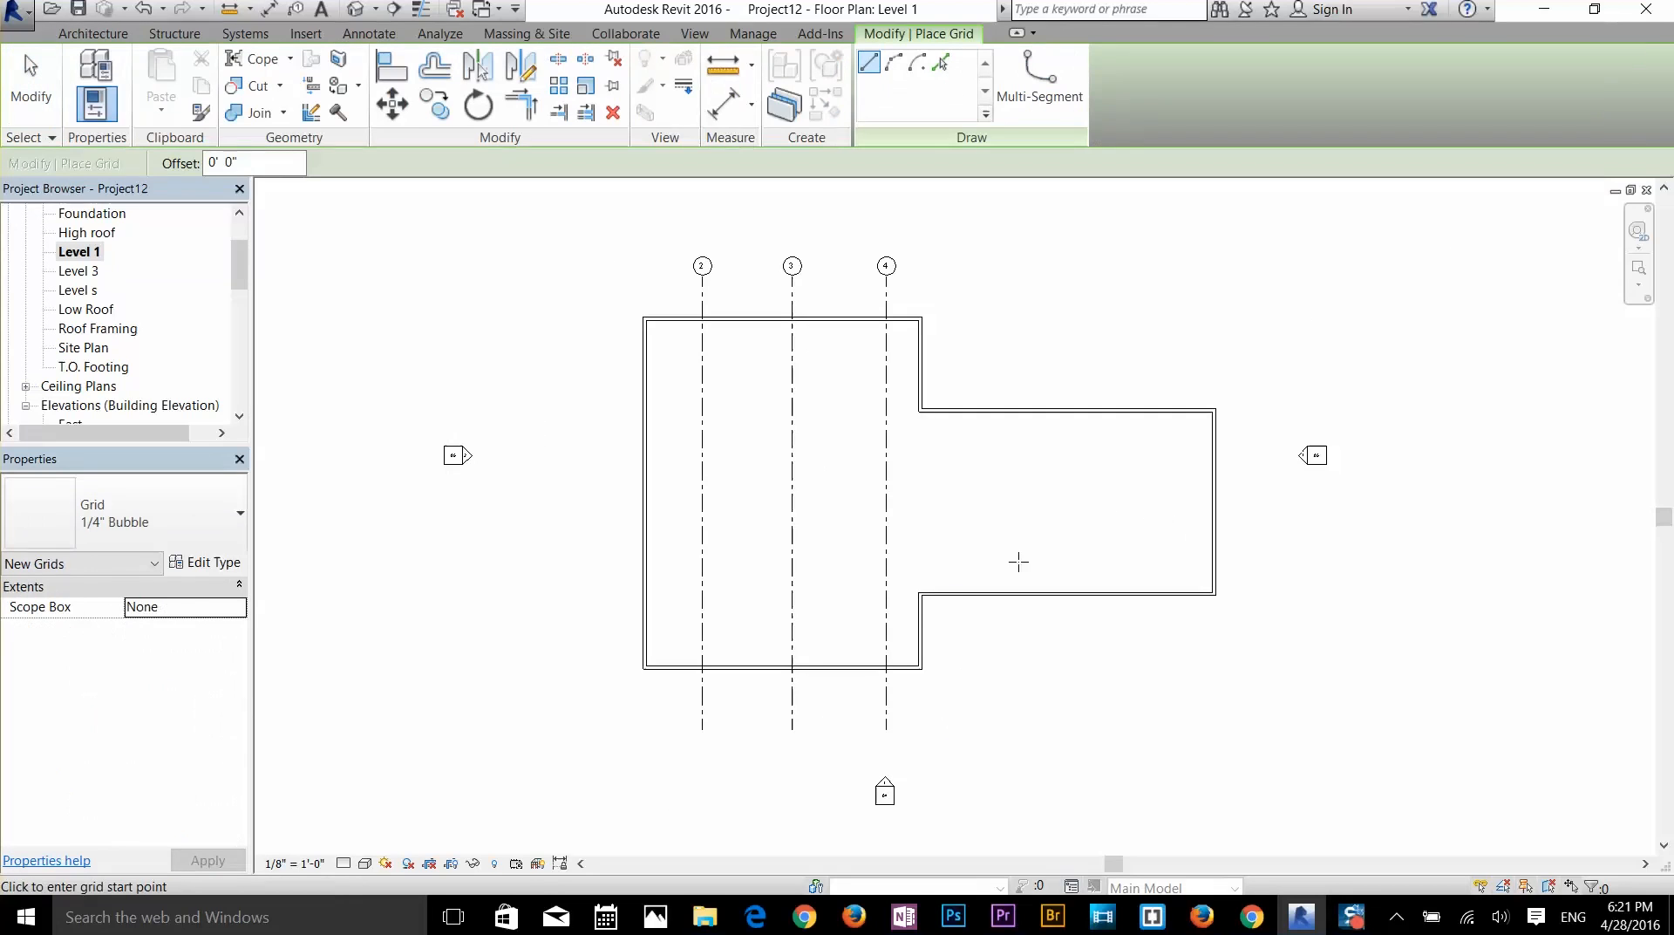
{"action": "left_click", "coordinate": [991, 728]}
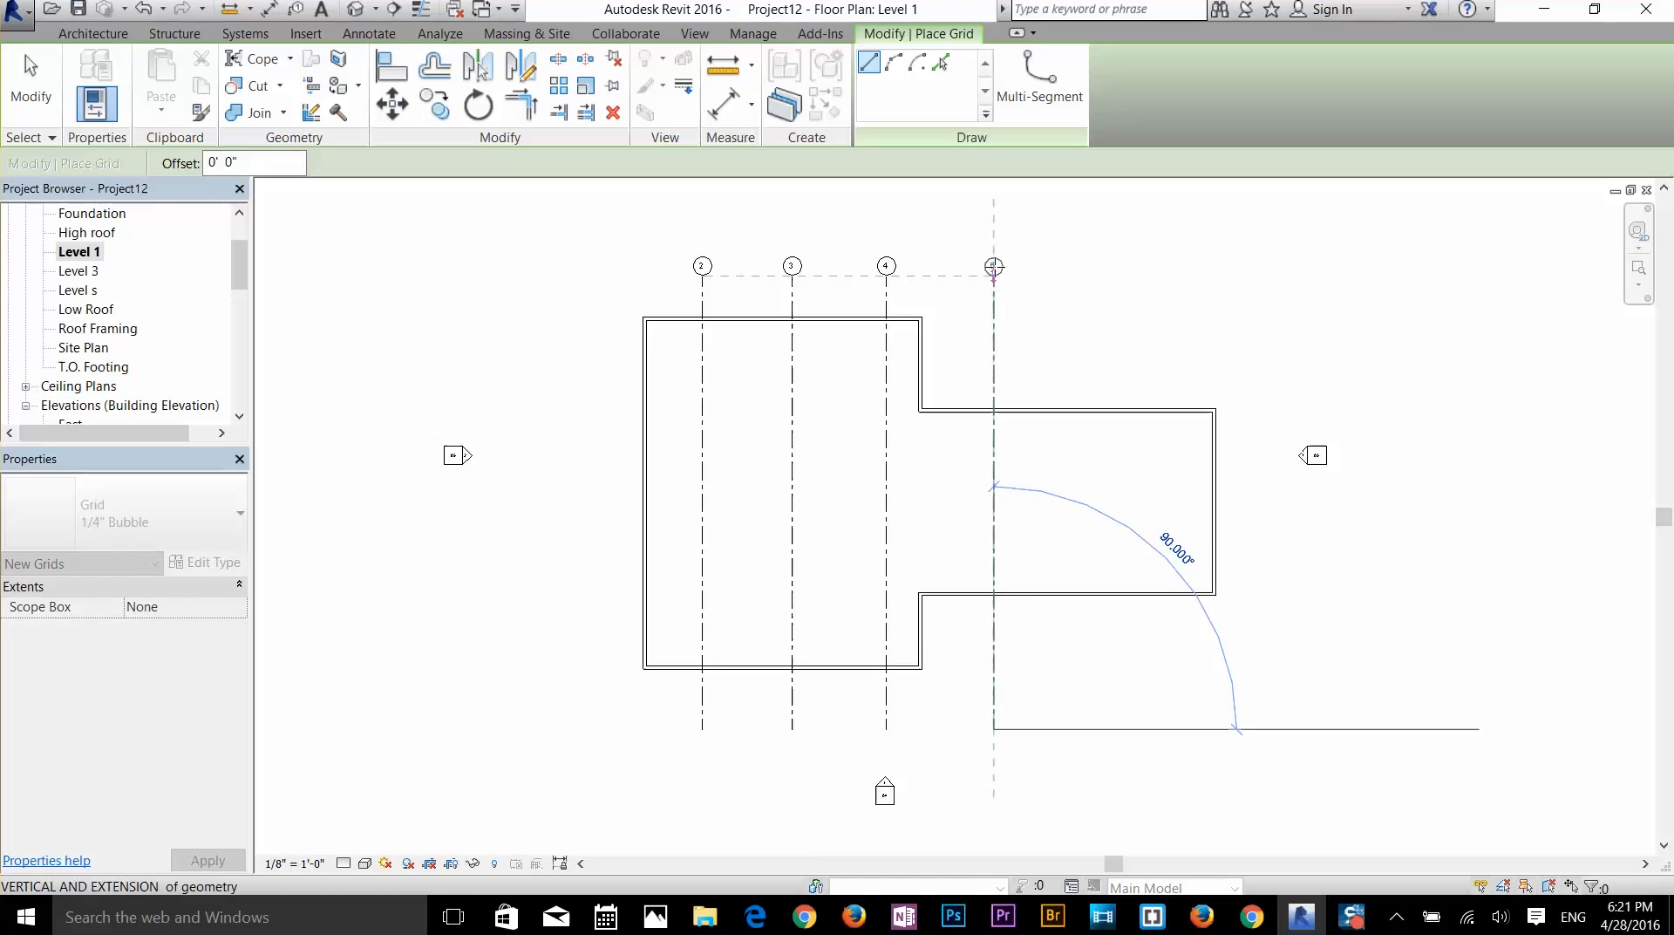
{"action": "left_click", "coordinate": [993, 267]}
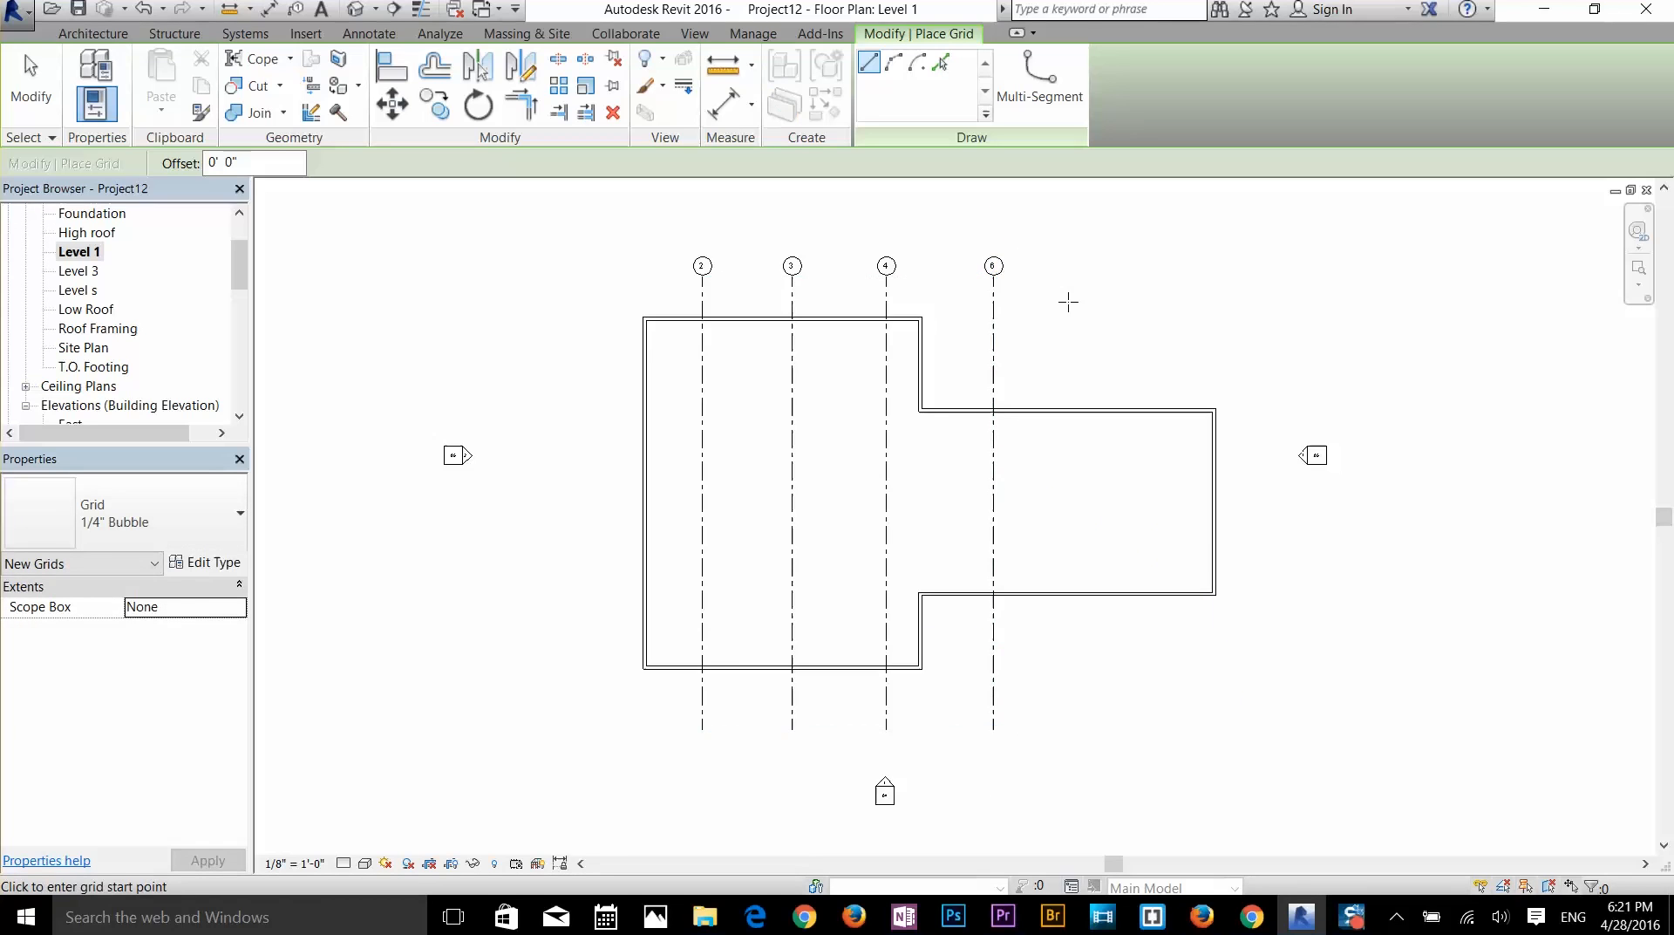
{"action": "scroll", "coordinate": [996, 263], "scroll_direction": "up", "scroll_amount": 5}
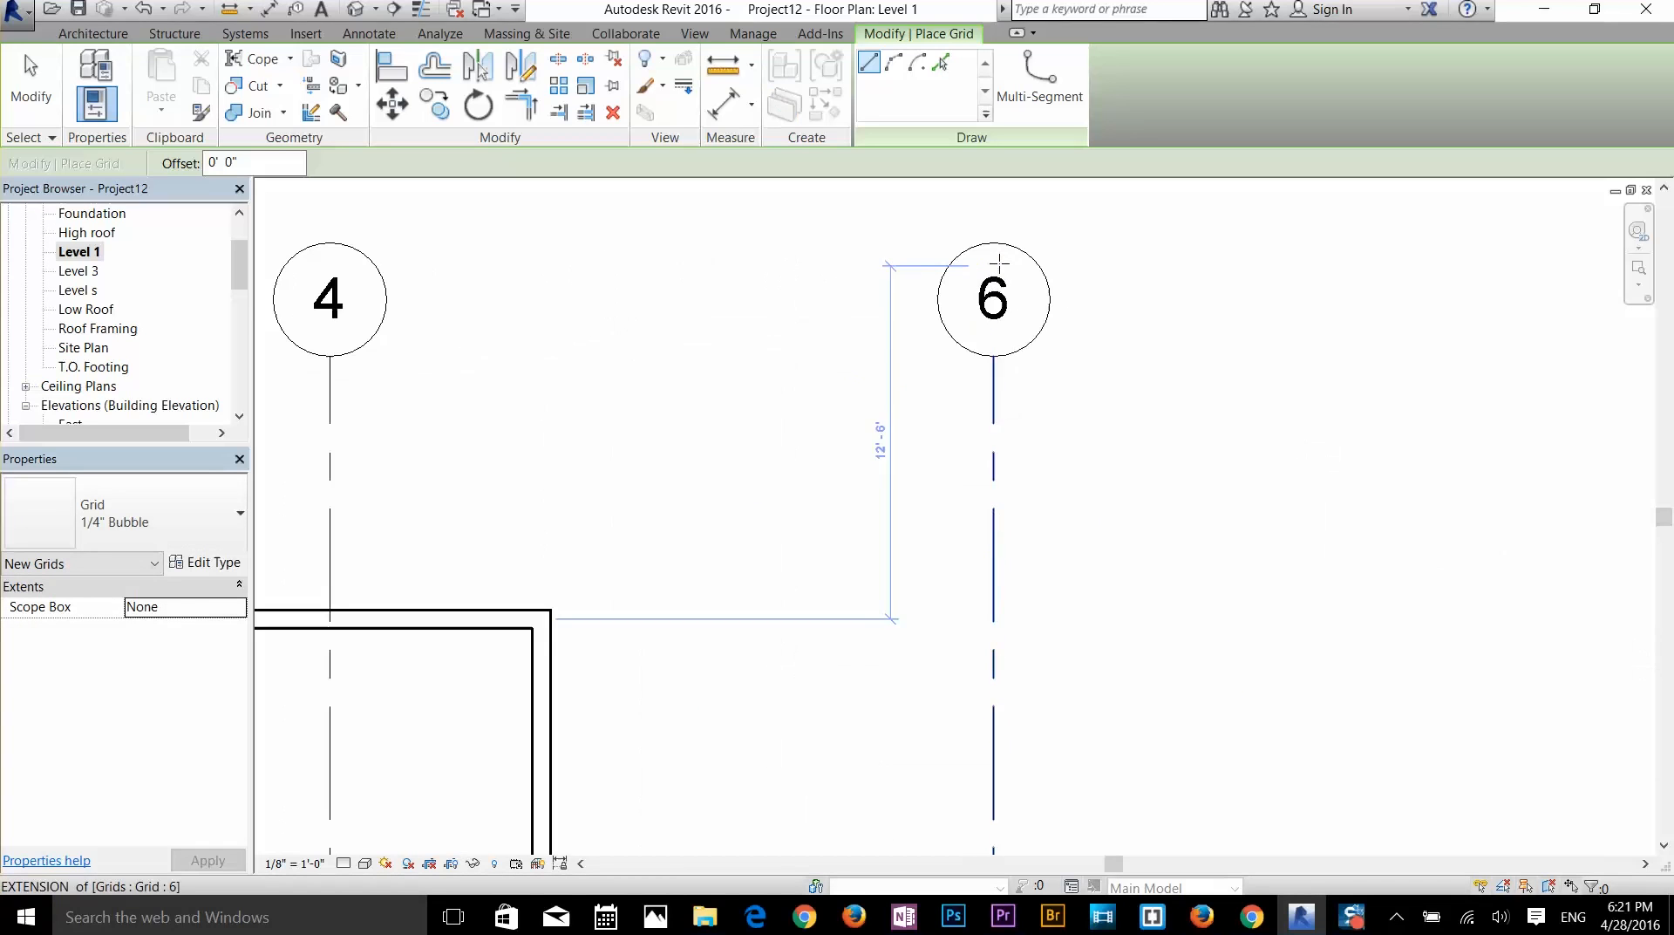
- Rename the new grid line in the narrow wing as 5 through its bubble and deselect it
{"action": "key", "text": "Escape"}
{"action": "key", "text": "Escape"}
{"action": "left_click", "coordinate": [1001, 307]}
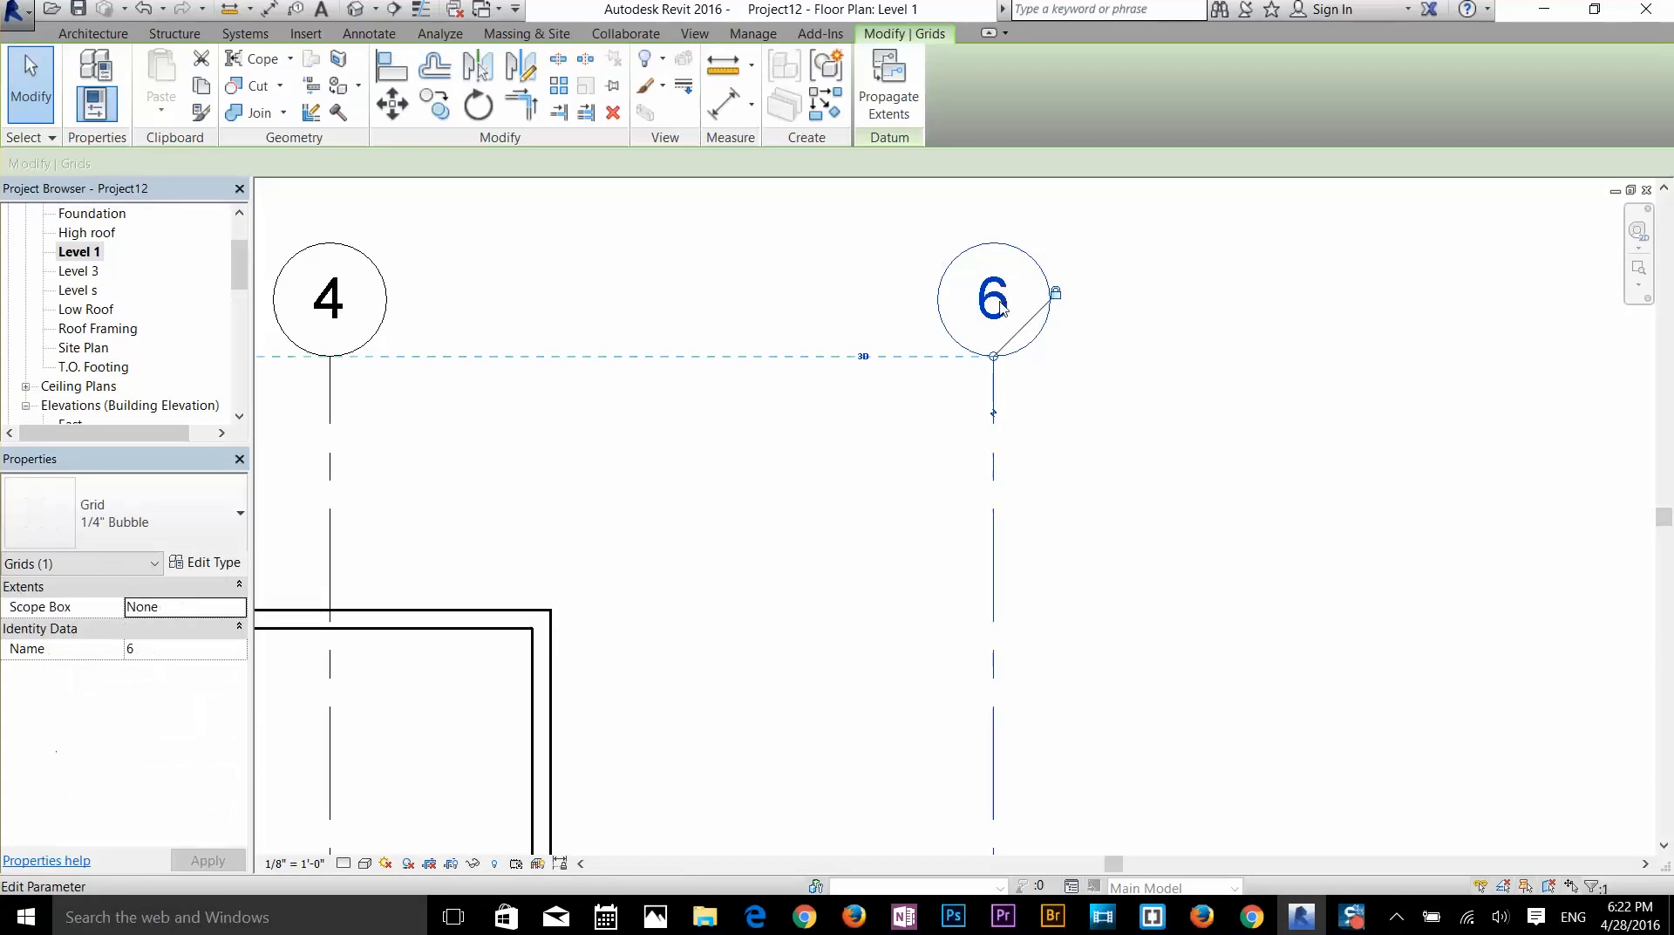
{"action": "left_click", "coordinate": [1000, 304]}
{"action": "key", "text": "Return"}
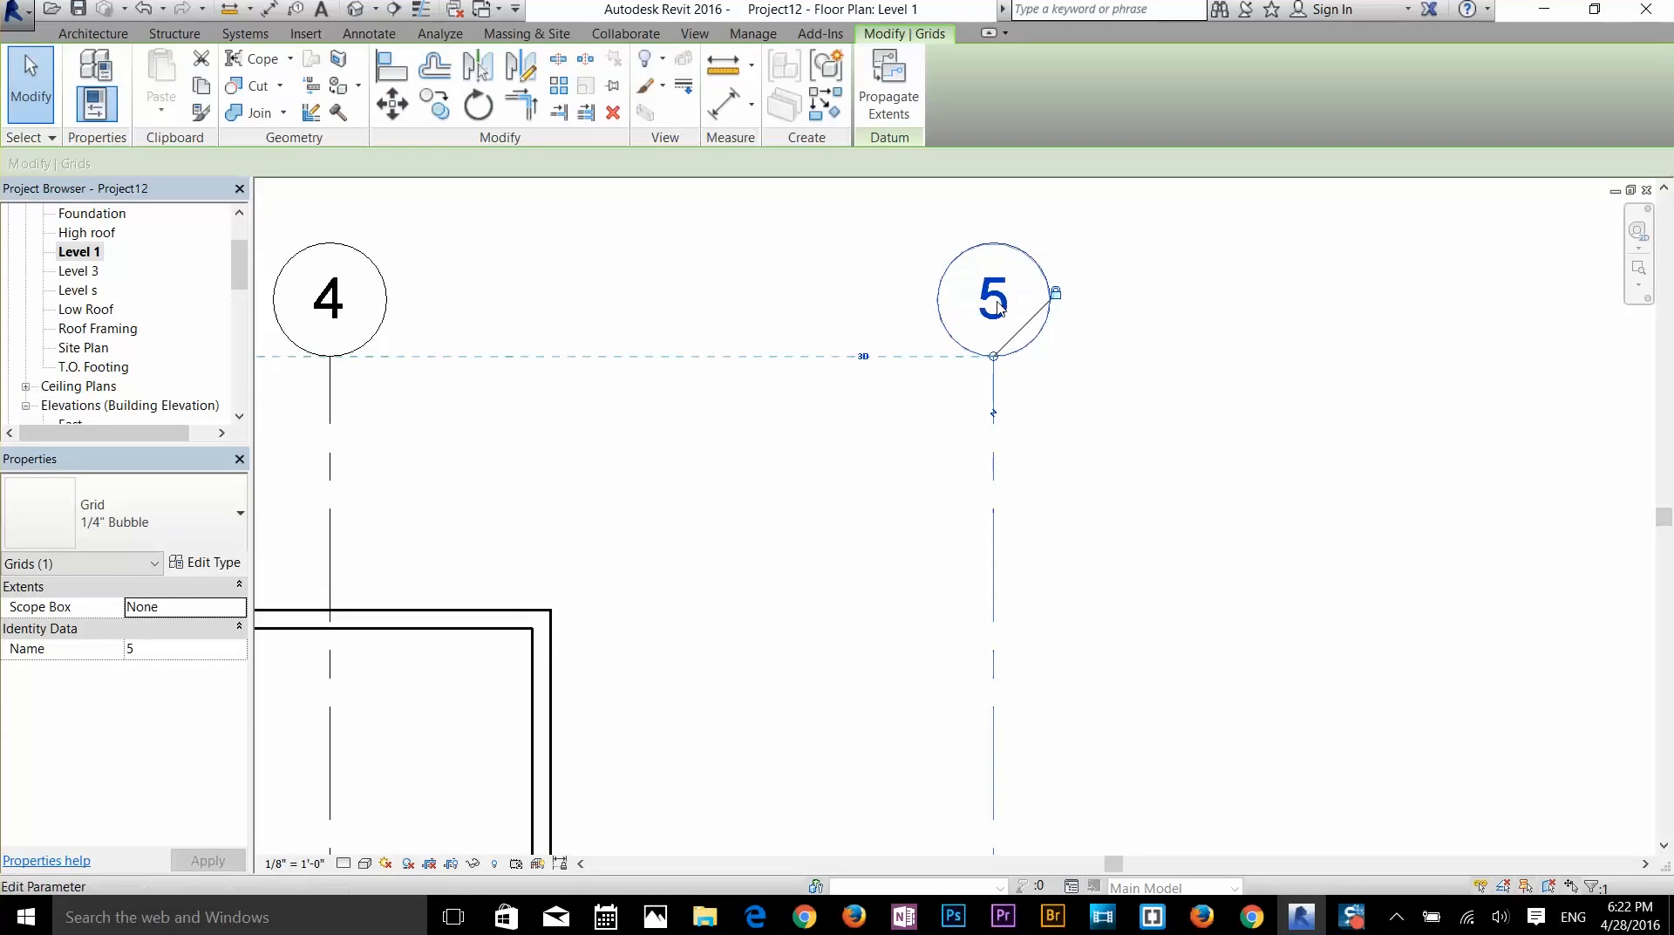
{"action": "scroll", "coordinate": [998, 306], "scroll_direction": "down", "scroll_amount": 10}
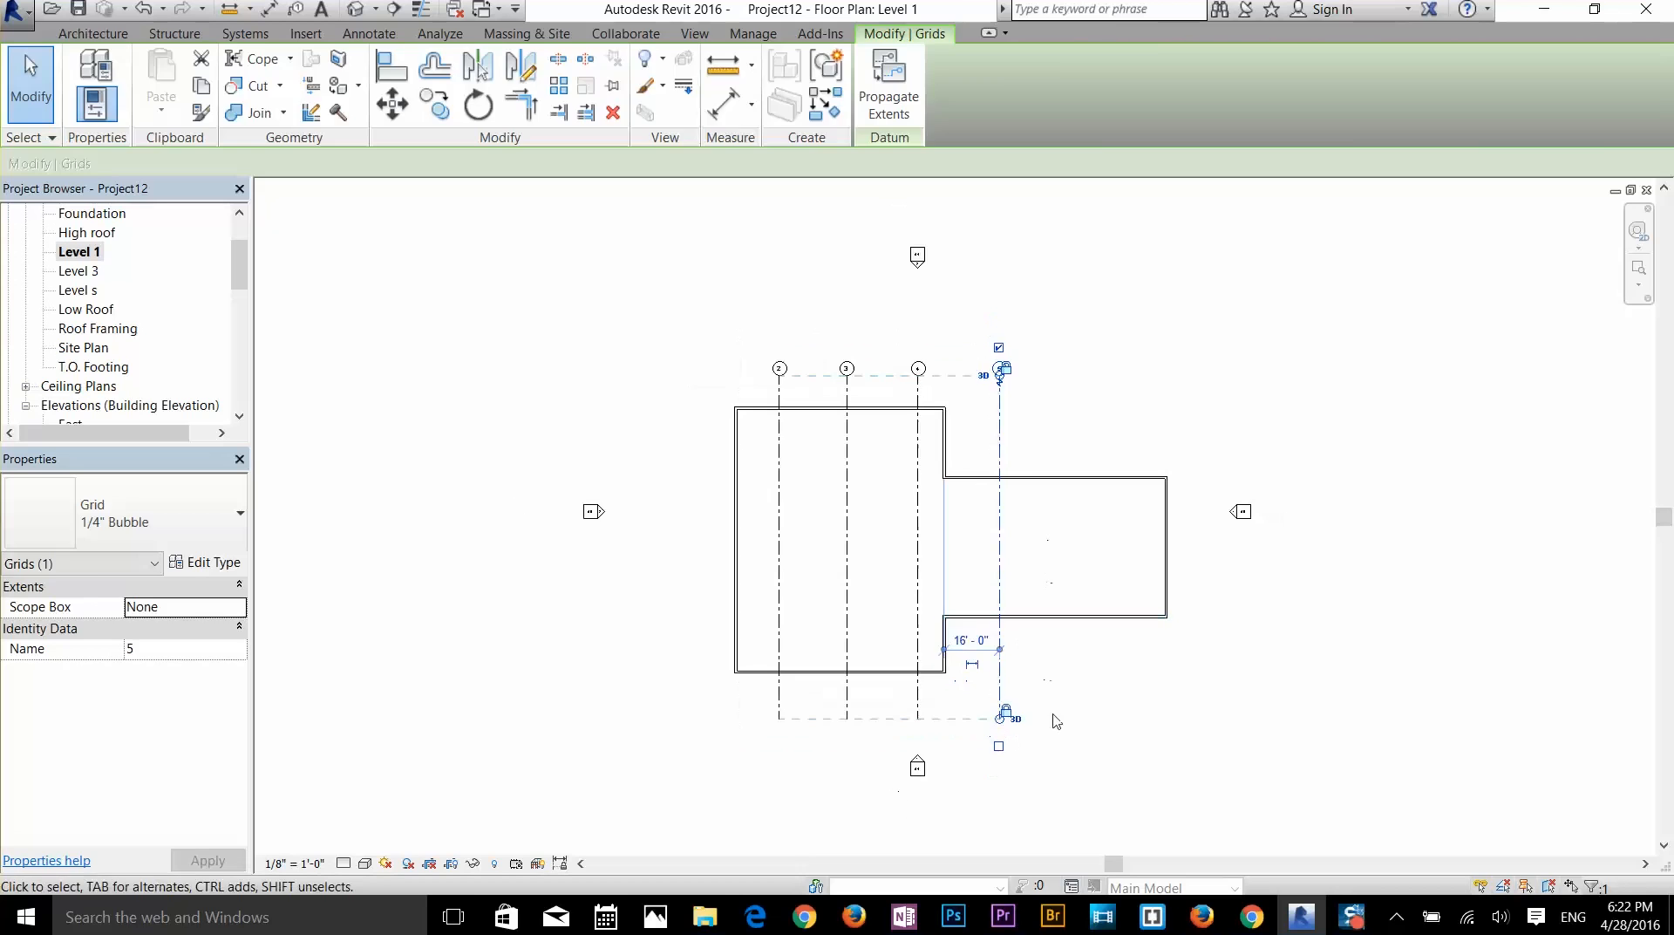
{"action": "left_click", "coordinate": [1070, 699]}
- Draw another vertical grid line from south to north through the narrow wing, about 28' - 0" from its east wall
{"action": "left_click", "coordinate": [1482, 98]}
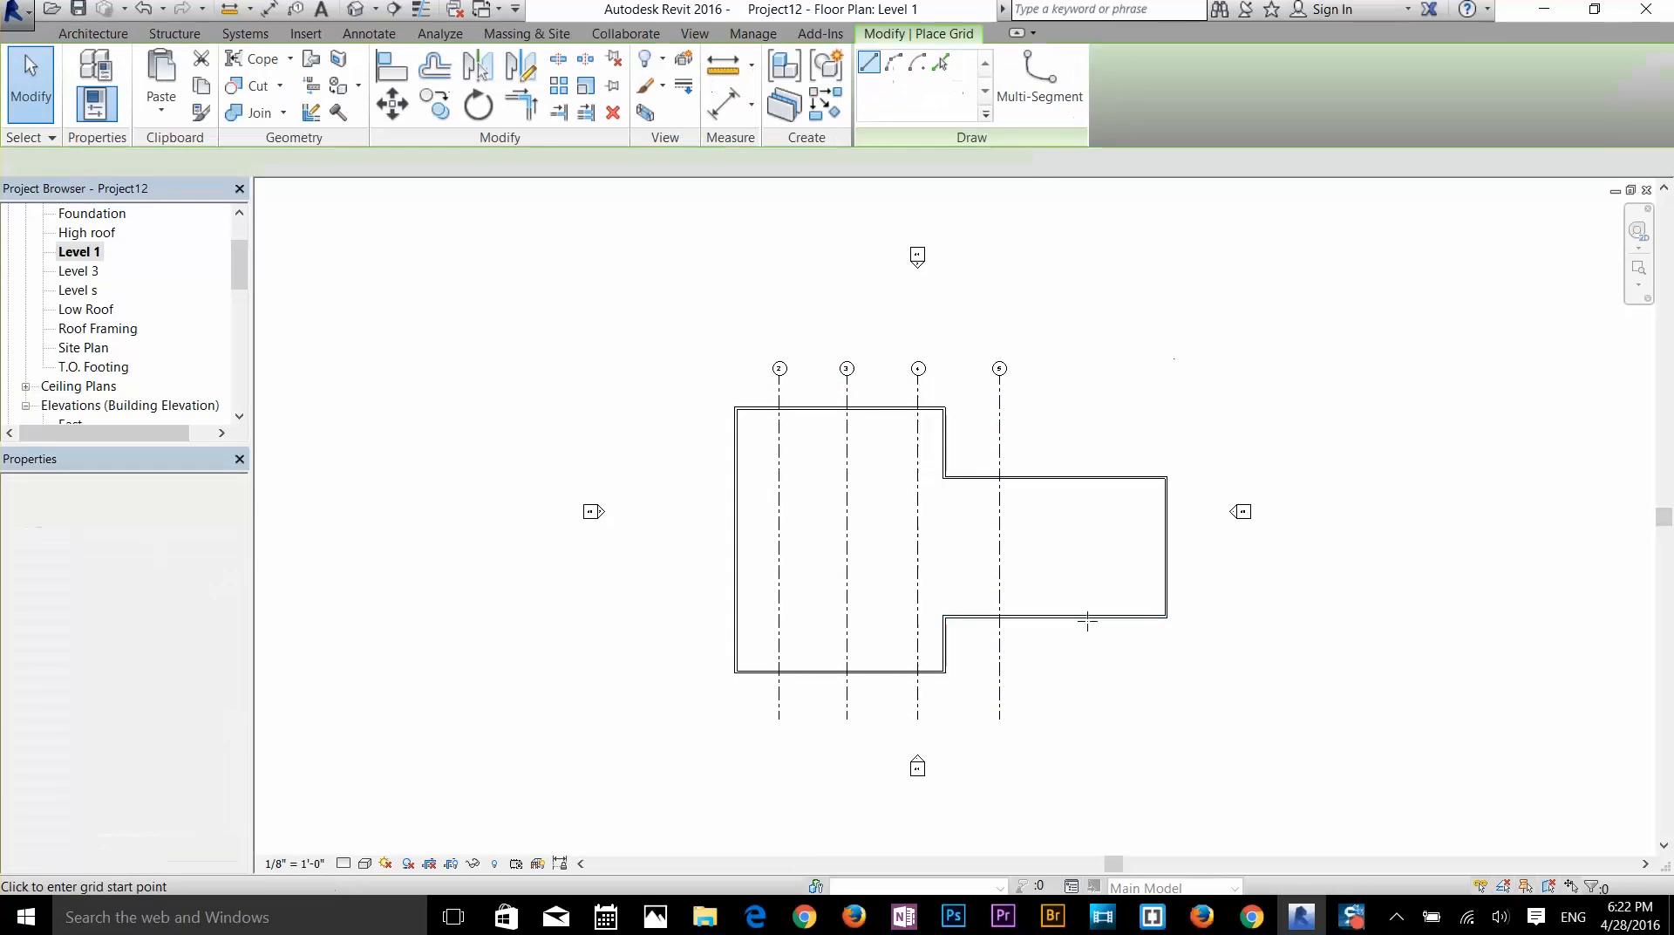
{"action": "left_click", "coordinate": [1065, 716]}
{"action": "left_click", "coordinate": [1069, 364]}
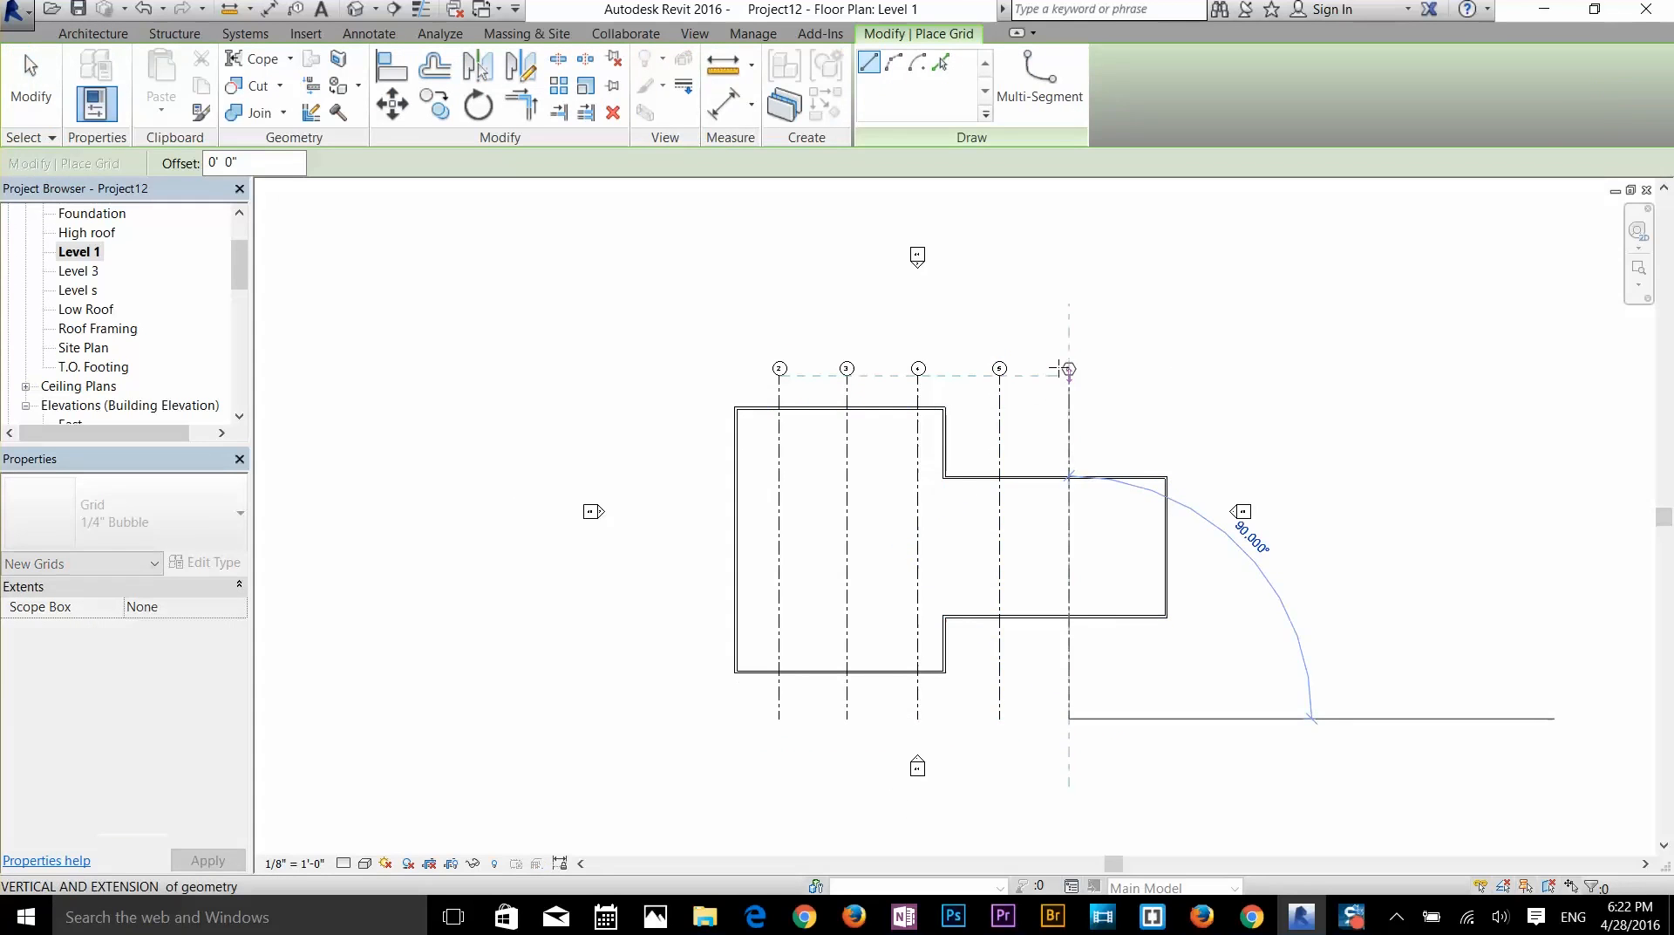
{"action": "scroll", "coordinate": [1069, 365], "scroll_direction": "up", "scroll_amount": 3}
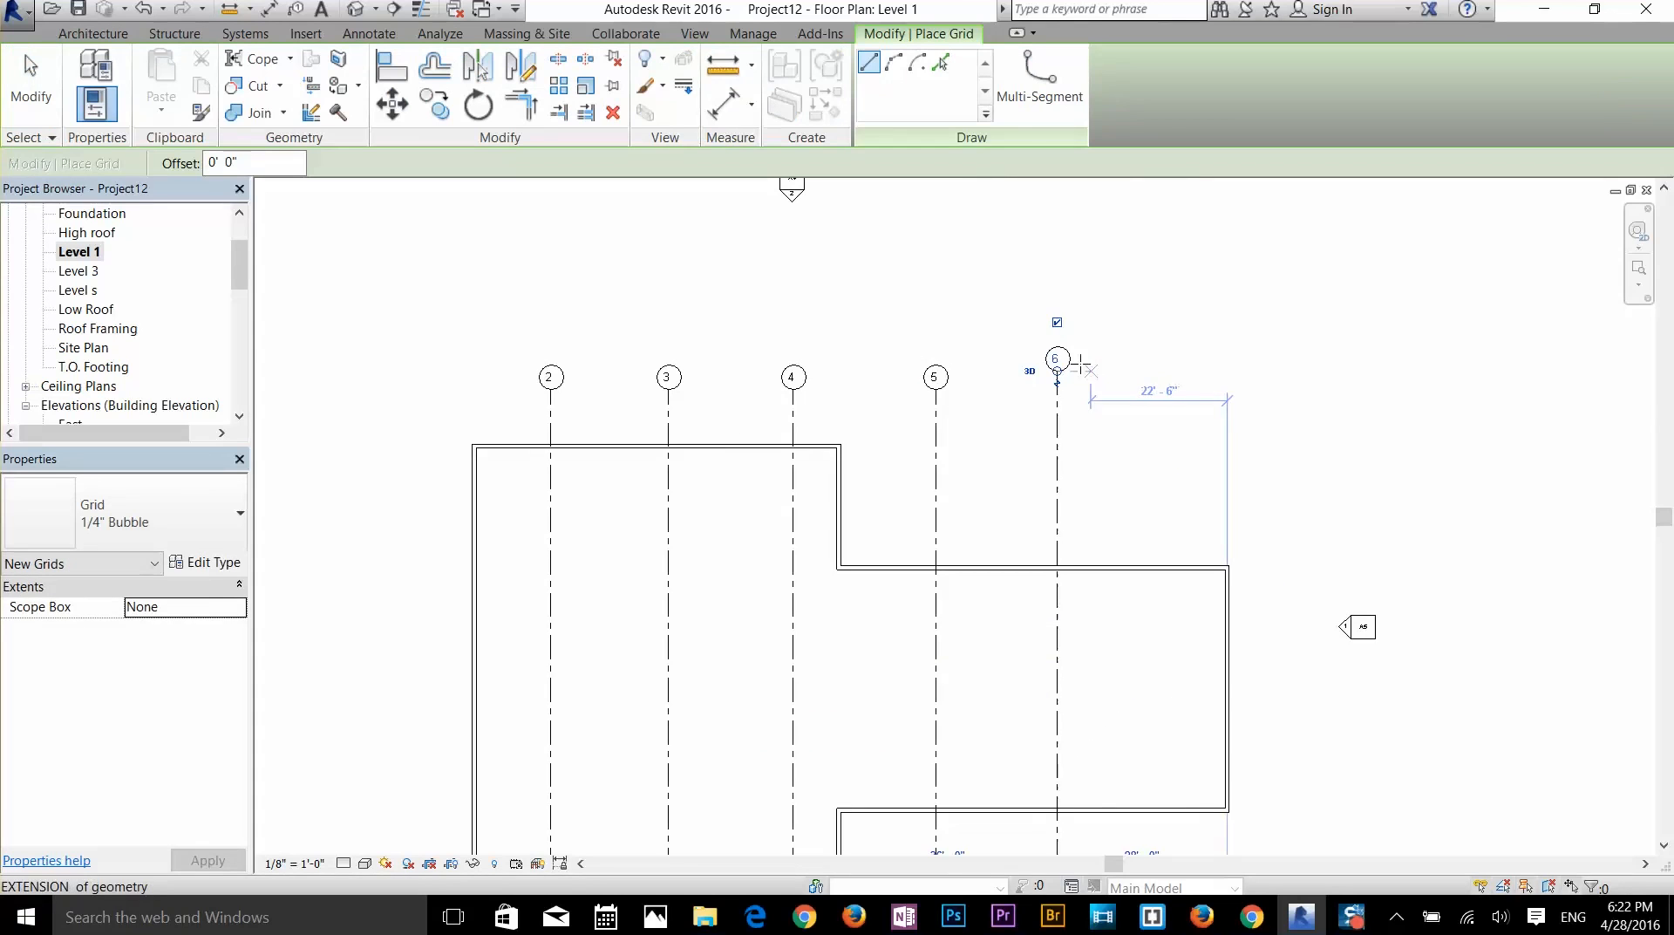
{"action": "scroll", "coordinate": [1059, 360], "scroll_direction": "down", "scroll_amount": 3}
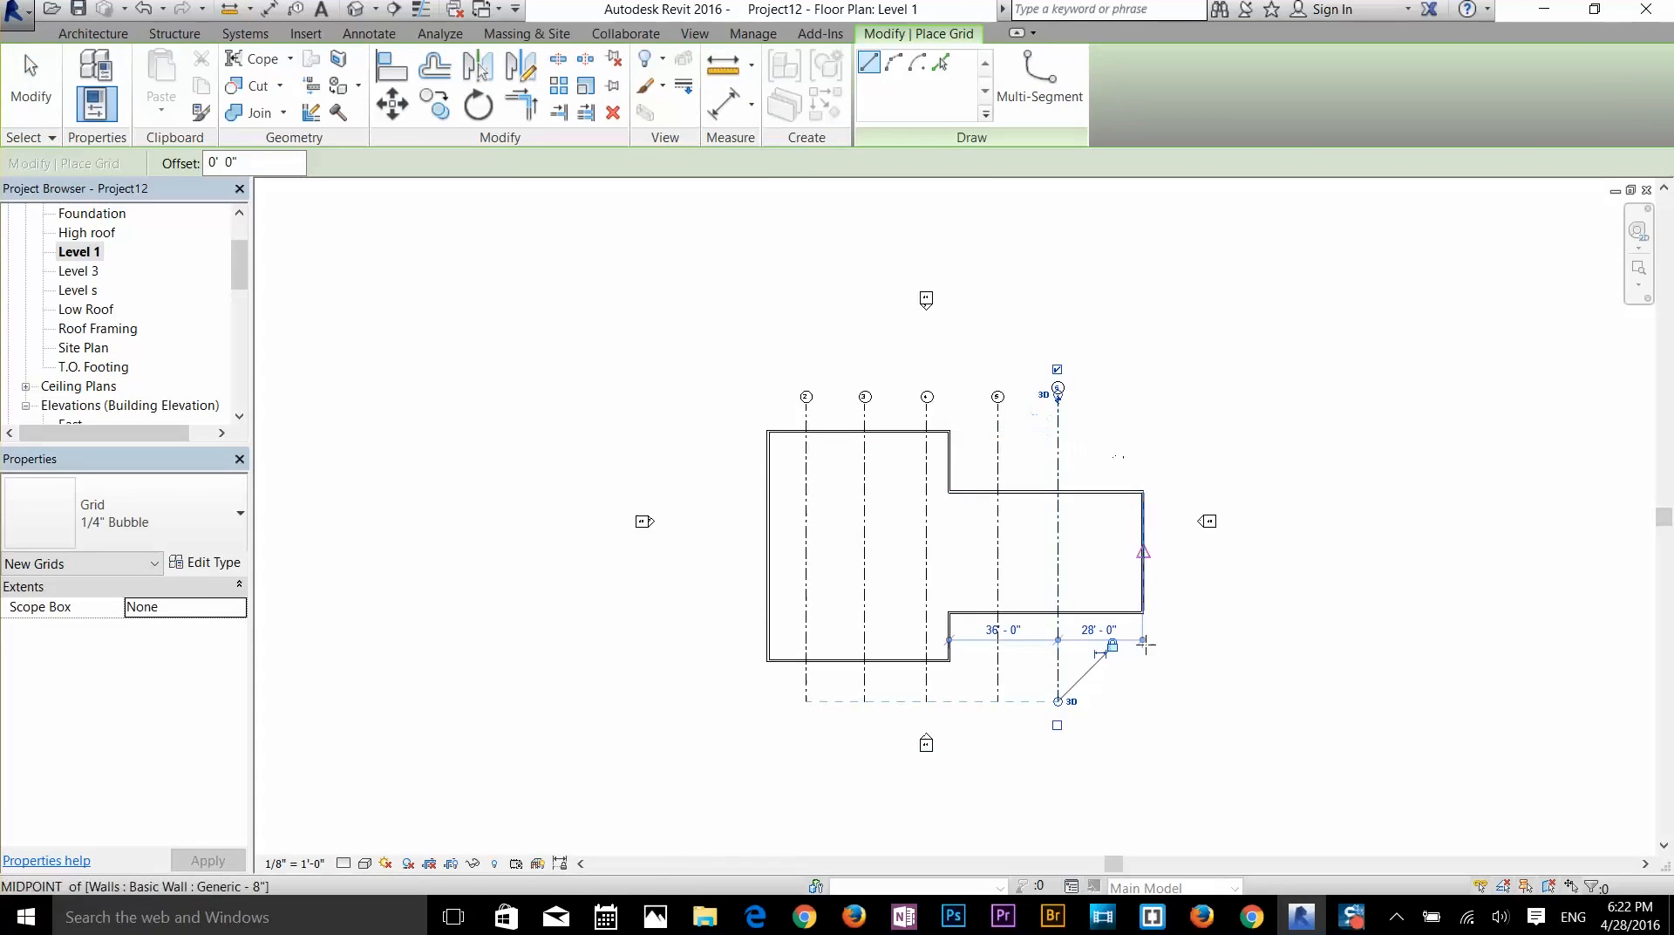
- Draw two horizontal grid lines from east to west: one about 8' - 4" above the lowest wall, one about 11' - 8" above the wing's south wall
{"action": "scroll", "coordinate": [976, 628], "scroll_direction": "up", "scroll_amount": 3}
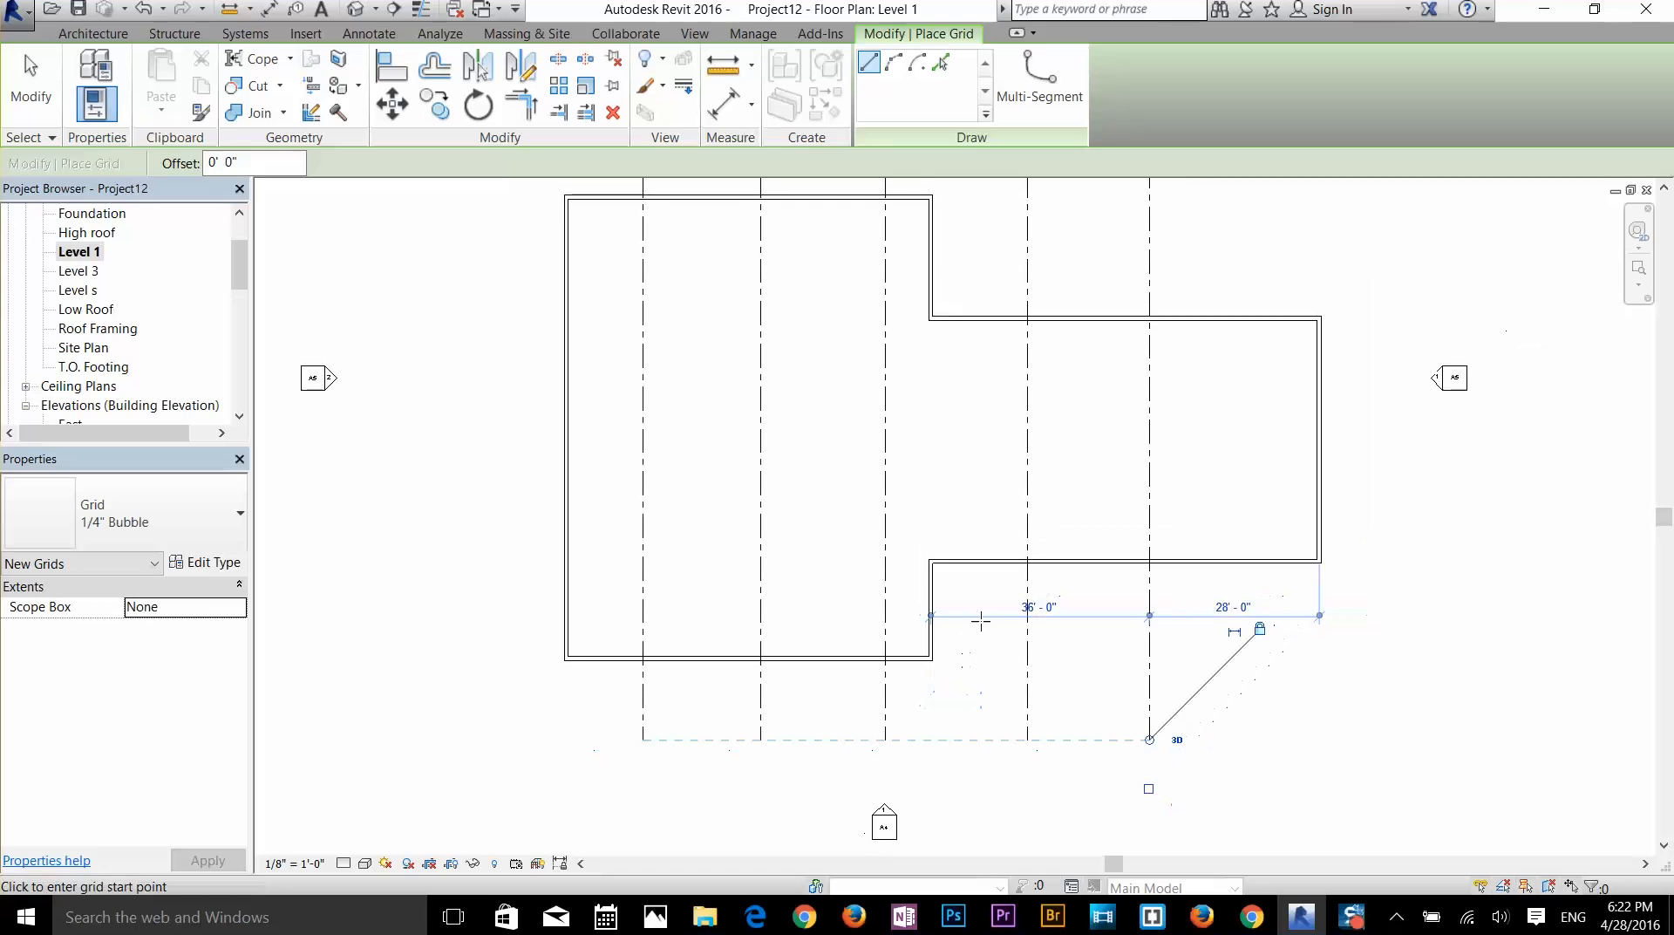
{"action": "left_click", "coordinate": [982, 607]}
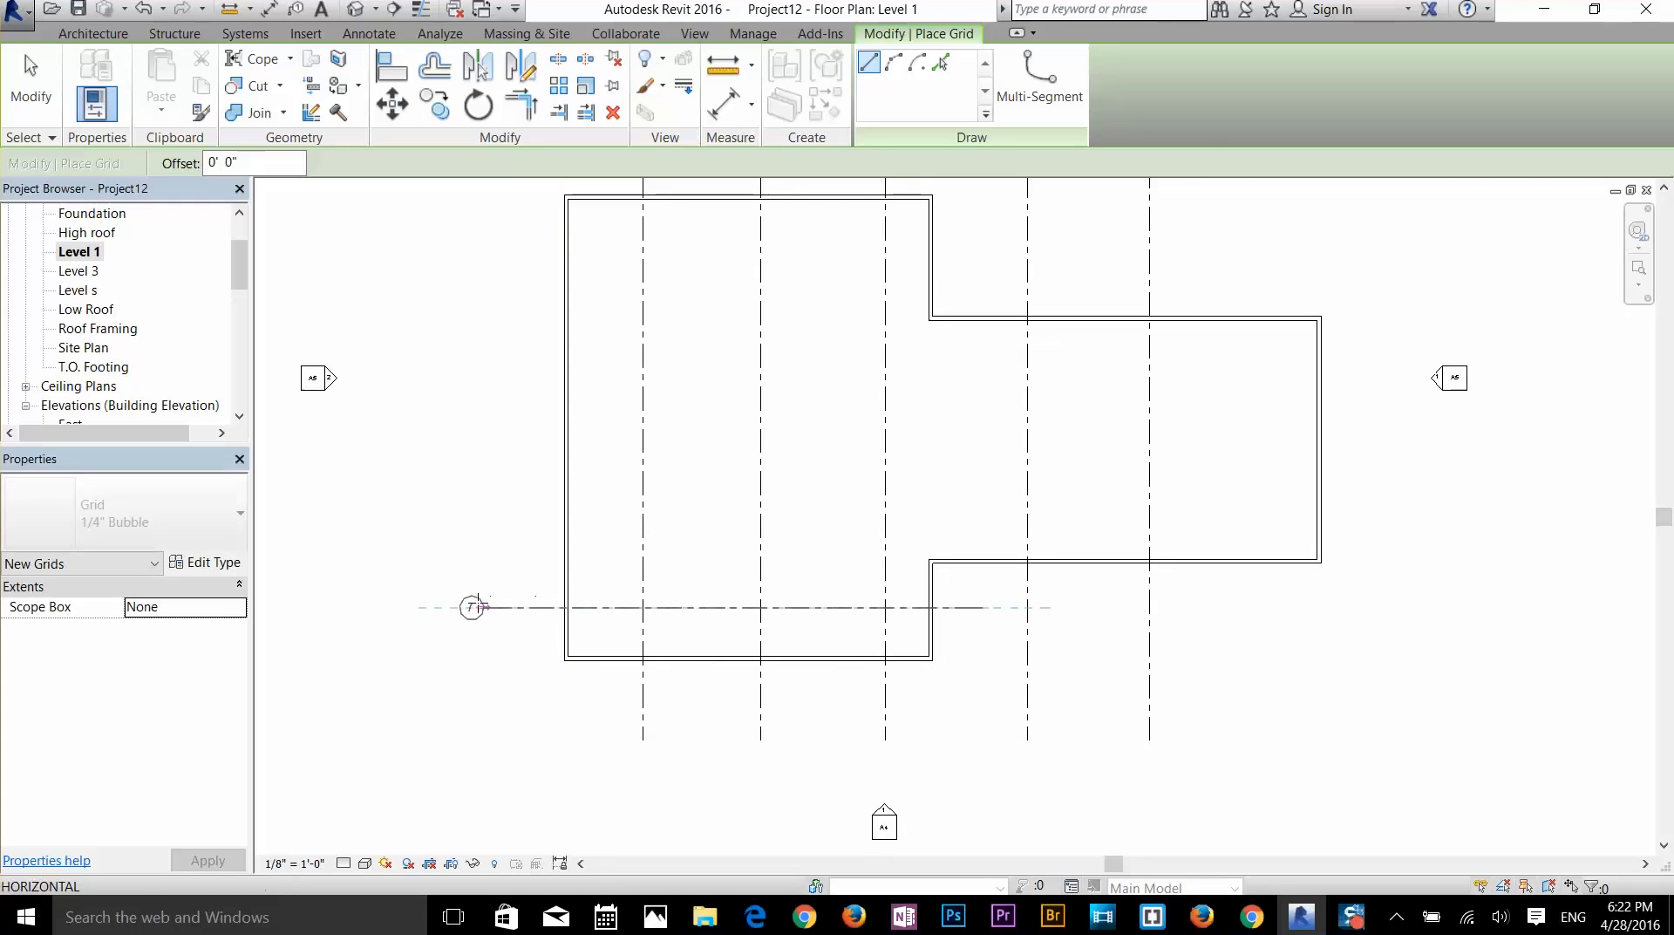
{"action": "left_click", "coordinate": [480, 608]}
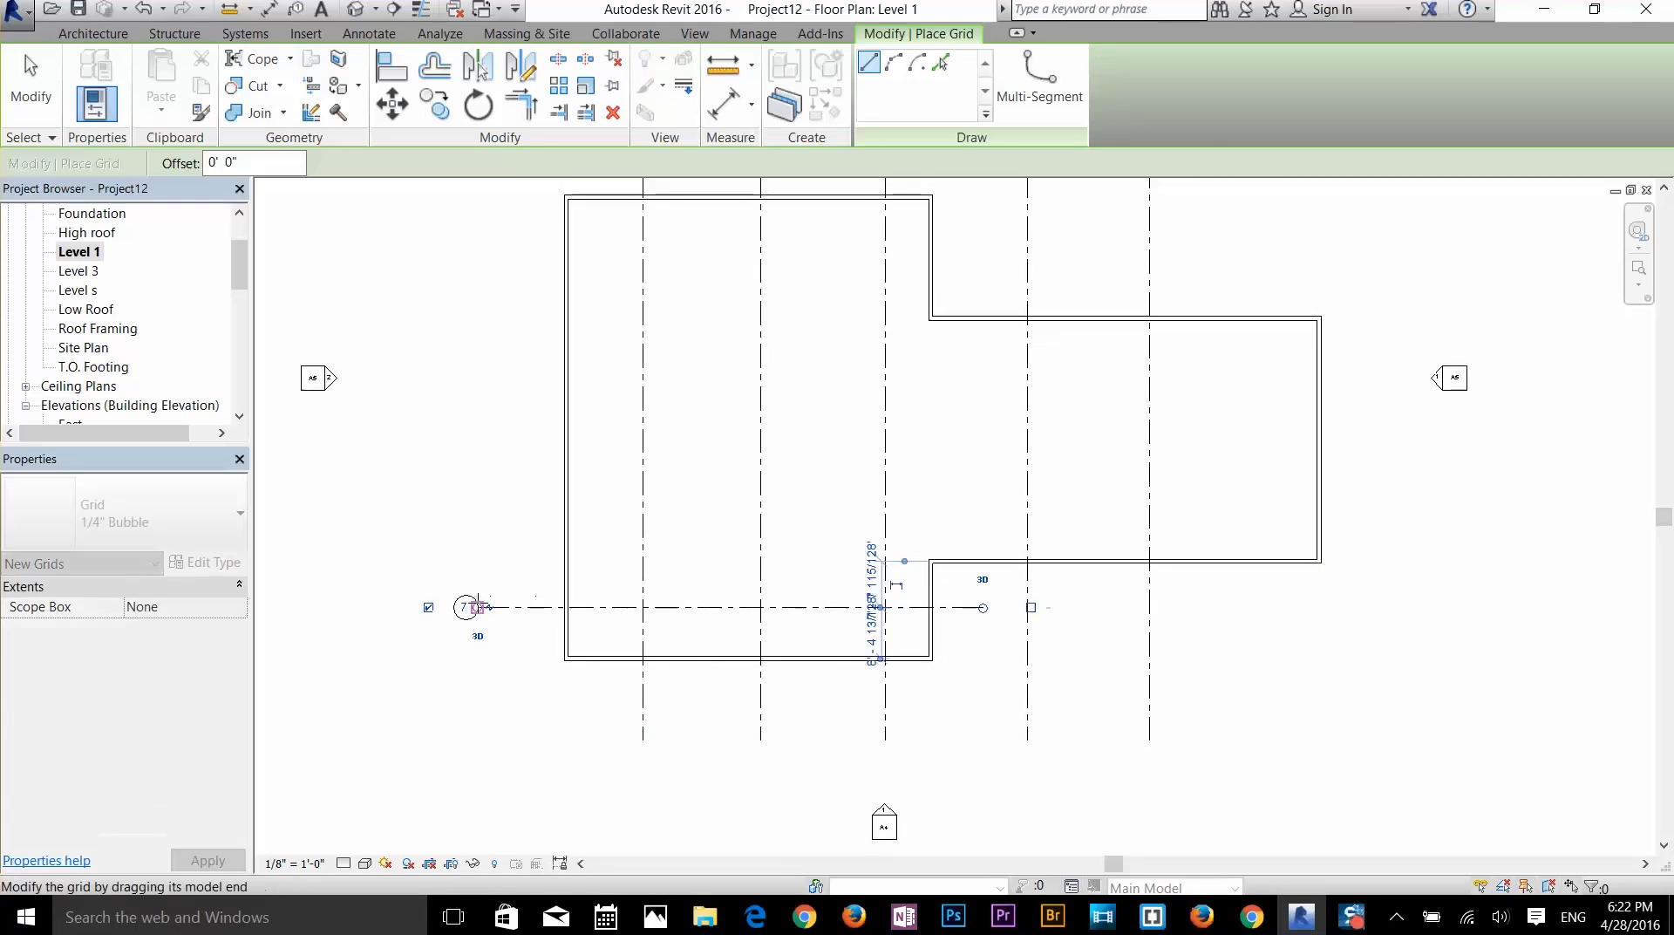
{"action": "left_click", "coordinate": [1366, 489]}
{"action": "left_click", "coordinate": [465, 489]}
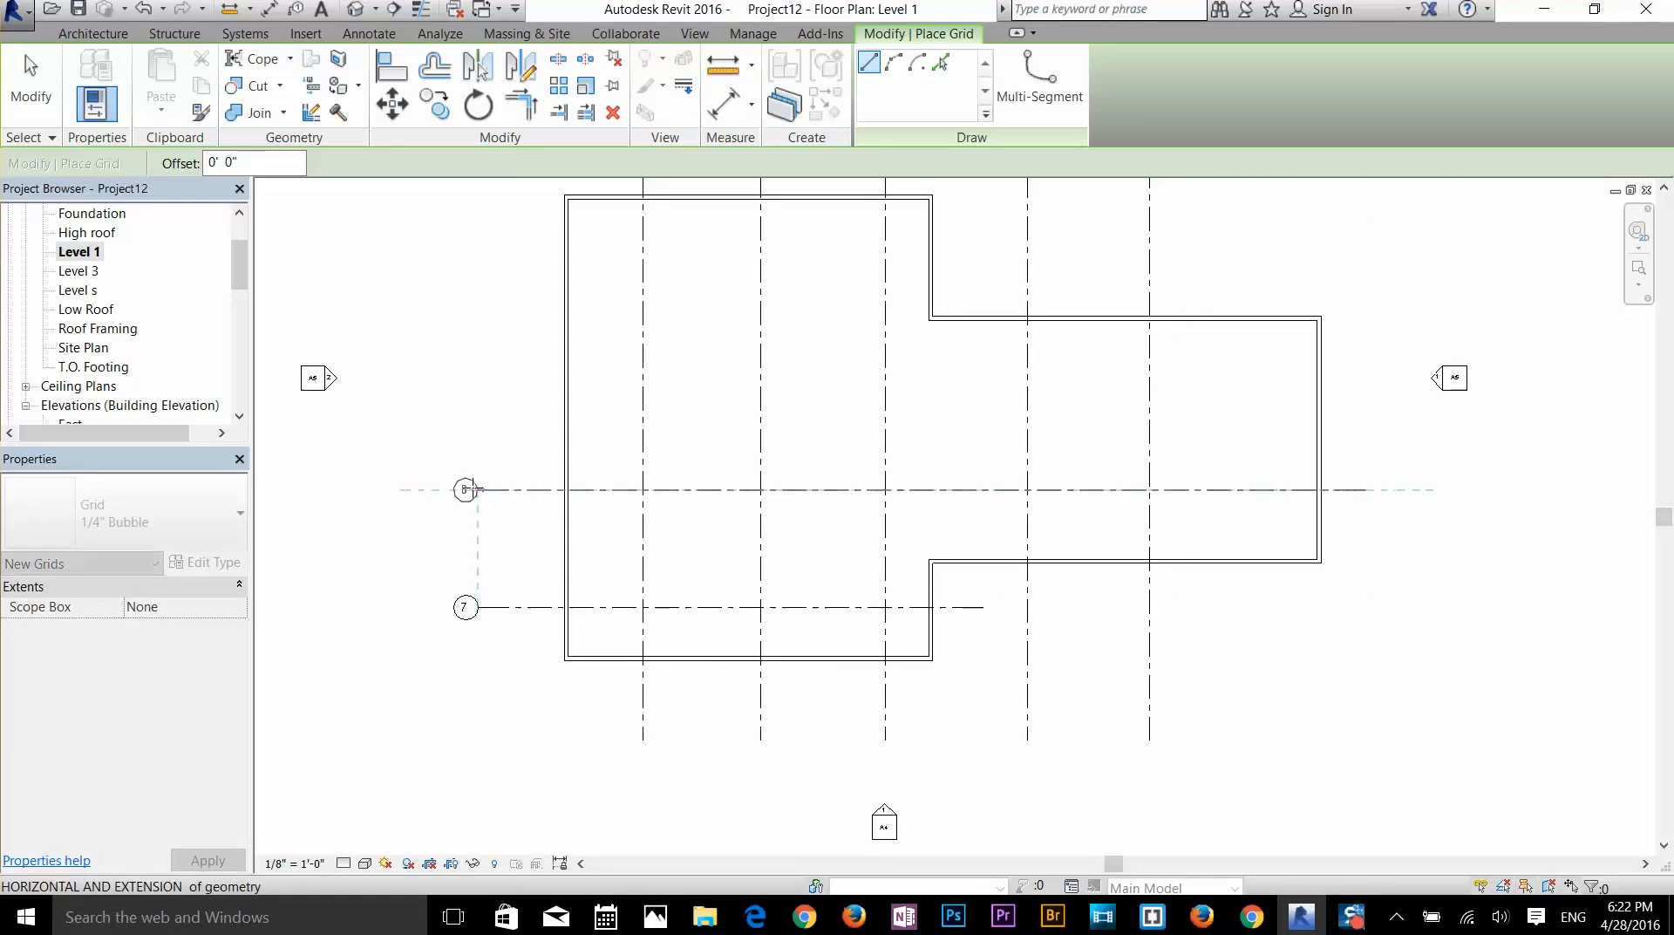
- Draw a third horizontal grid line about 8' - 7" above the wing's north wall, aligned with the other bubbles, and end grid placement
{"action": "middle_click_drag", "start_coordinate": [1286, 280], "coordinate": [1311, 376]}
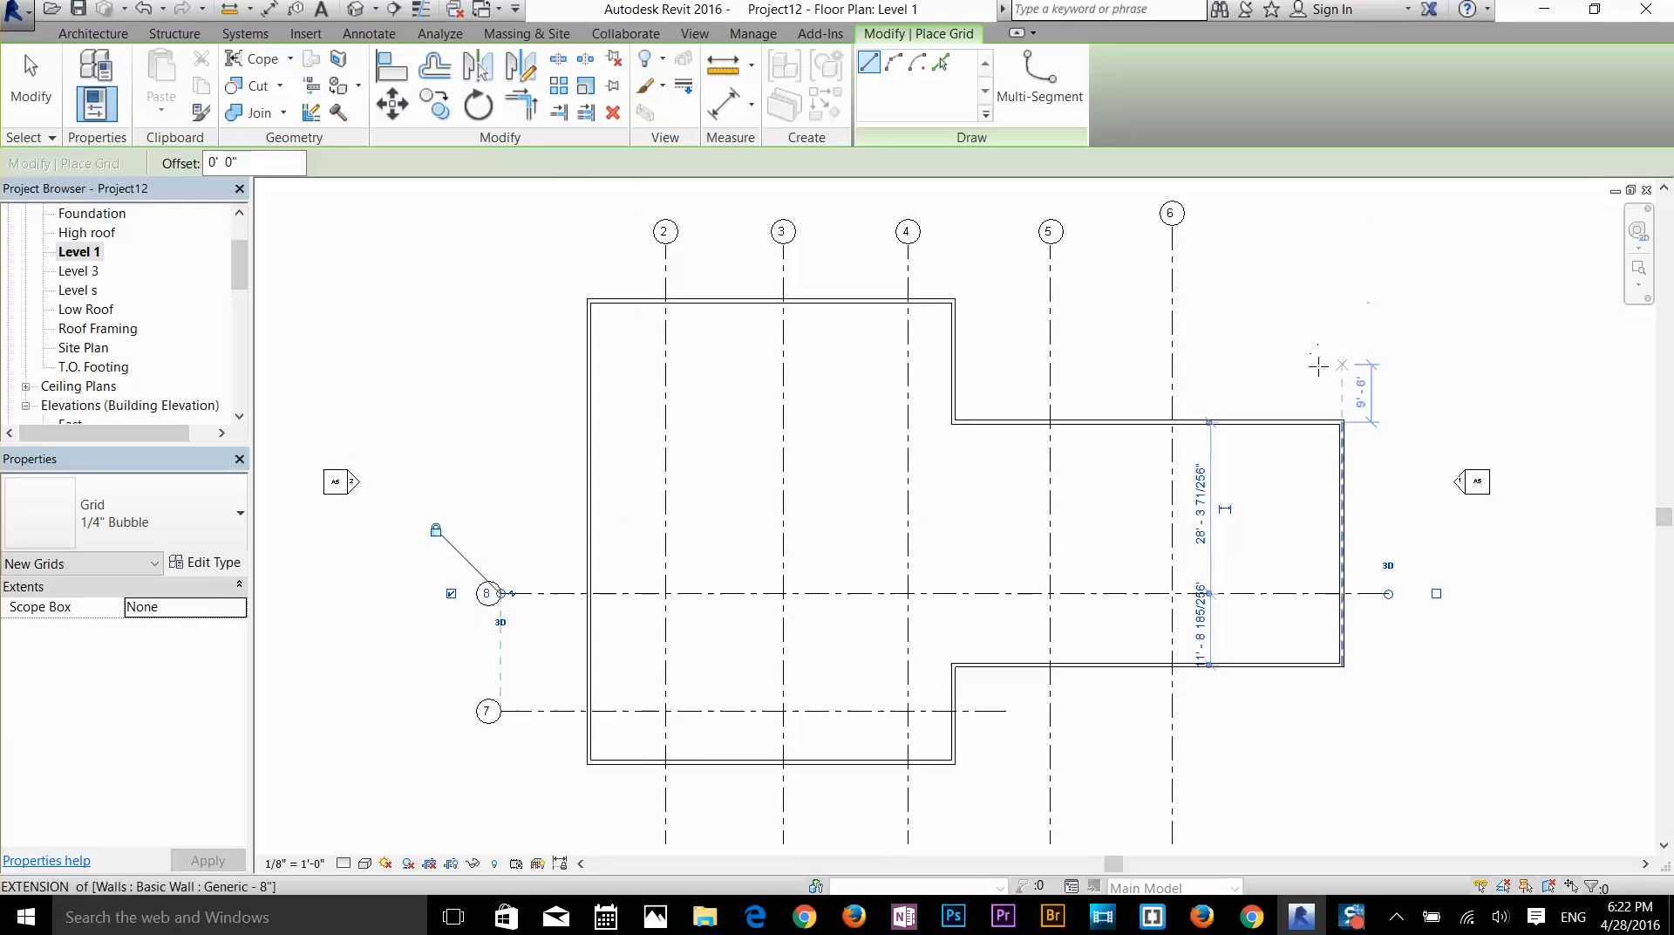
{"action": "left_click", "coordinate": [1123, 370]}
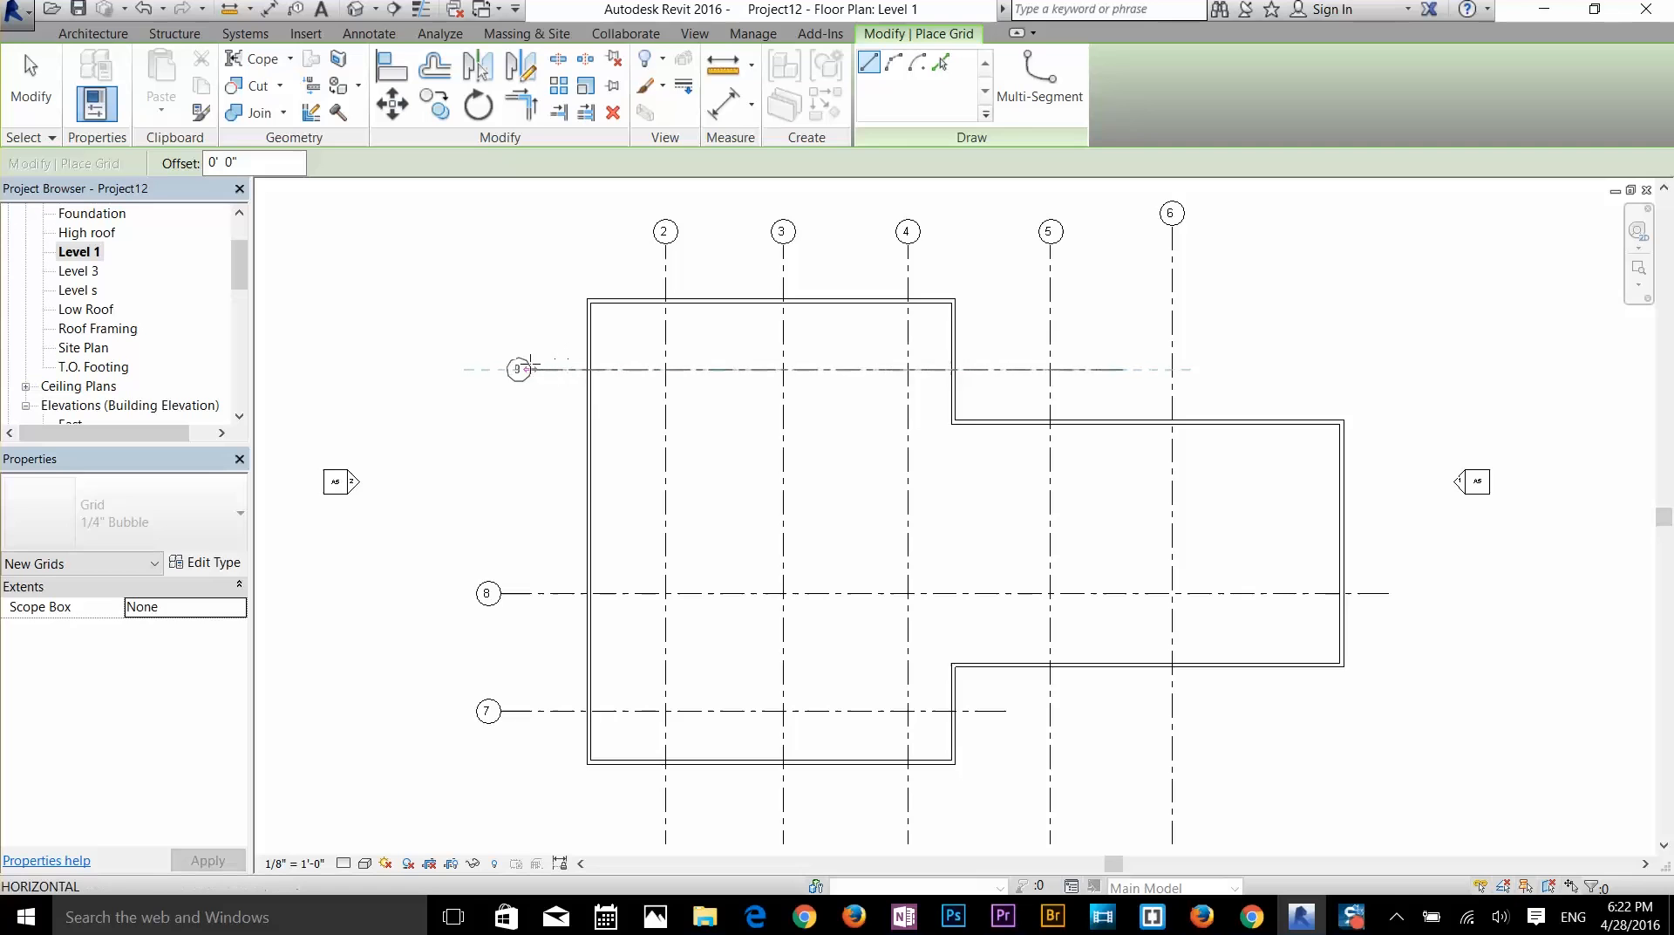
{"action": "left_click", "coordinate": [493, 370]}
{"action": "right_click", "coordinate": [845, 489]}
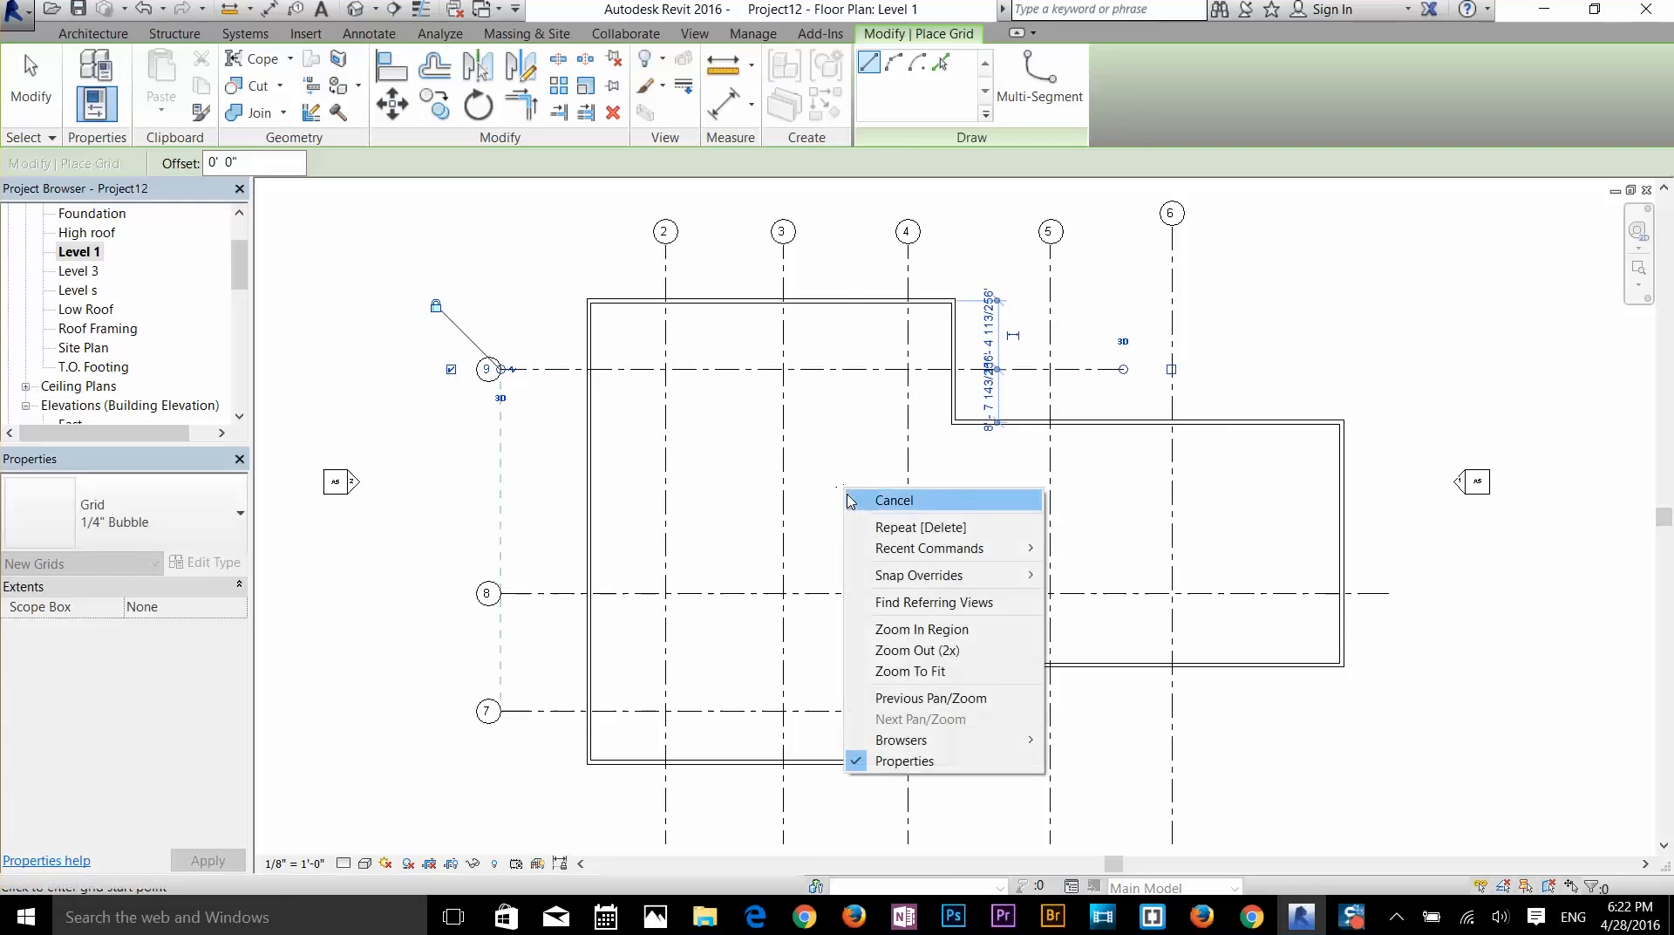
{"action": "left_click", "coordinate": [876, 497]}
{"action": "left_click", "coordinate": [17, 105]}
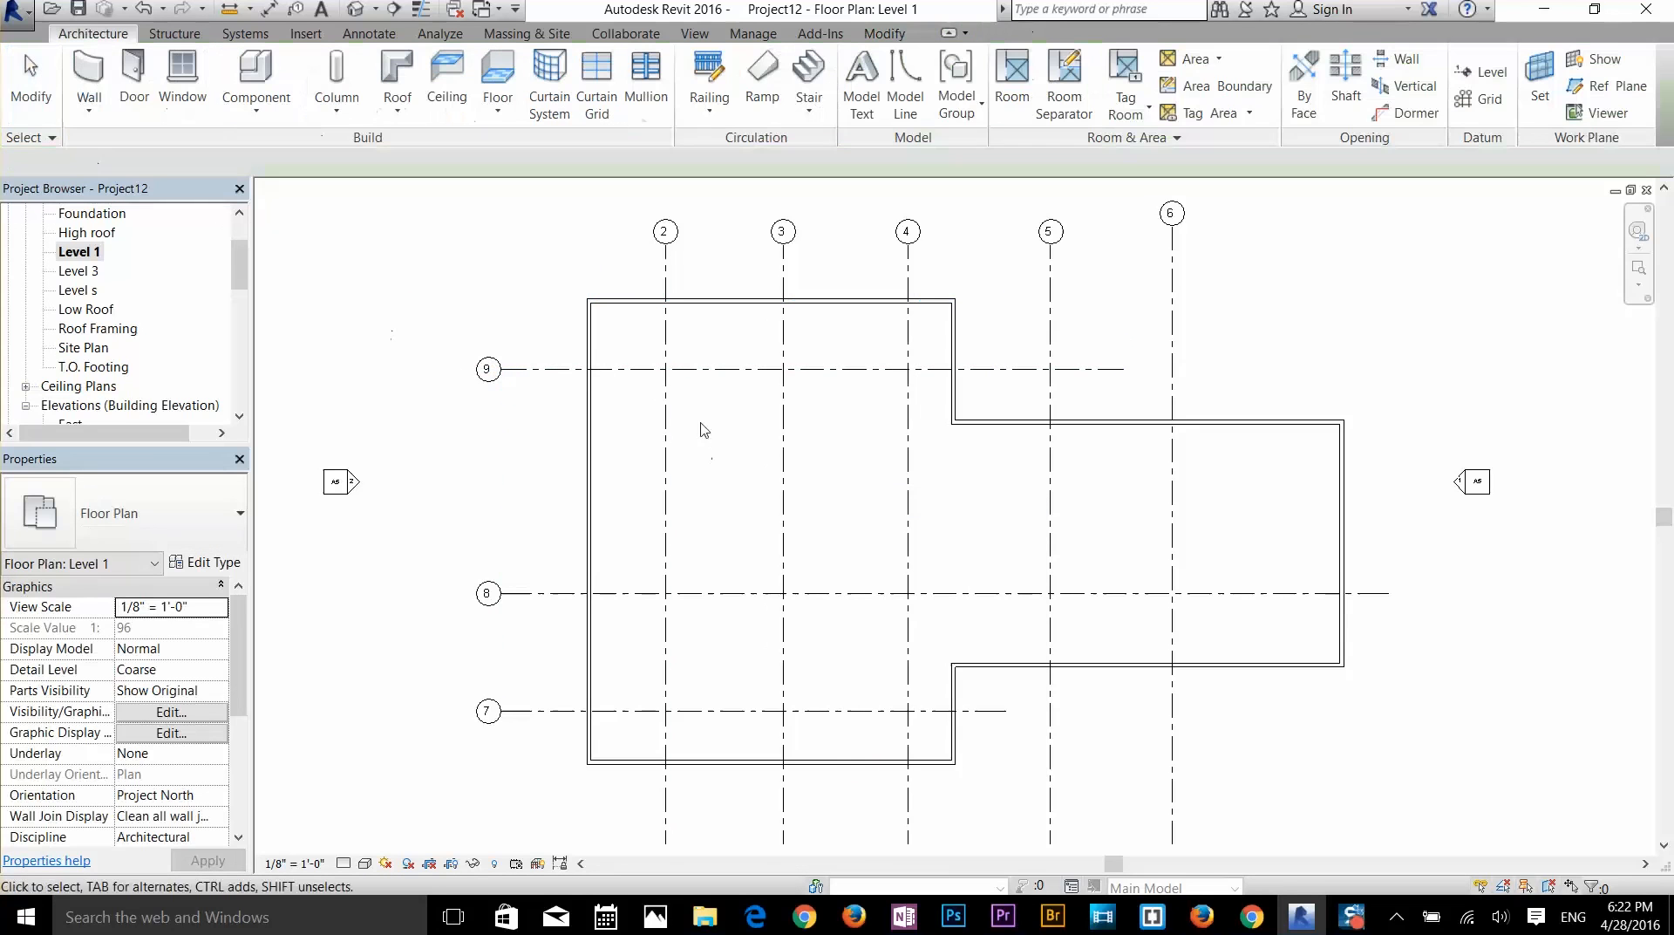
- Pull the aligned south ends of the vertical grid lines in to just below the building's lowest wall and deselect
{"action": "scroll", "coordinate": [699, 429], "scroll_direction": "down", "scroll_amount": 2}
{"action": "middle_click_drag", "start_coordinate": [775, 636], "coordinate": [781, 688]}
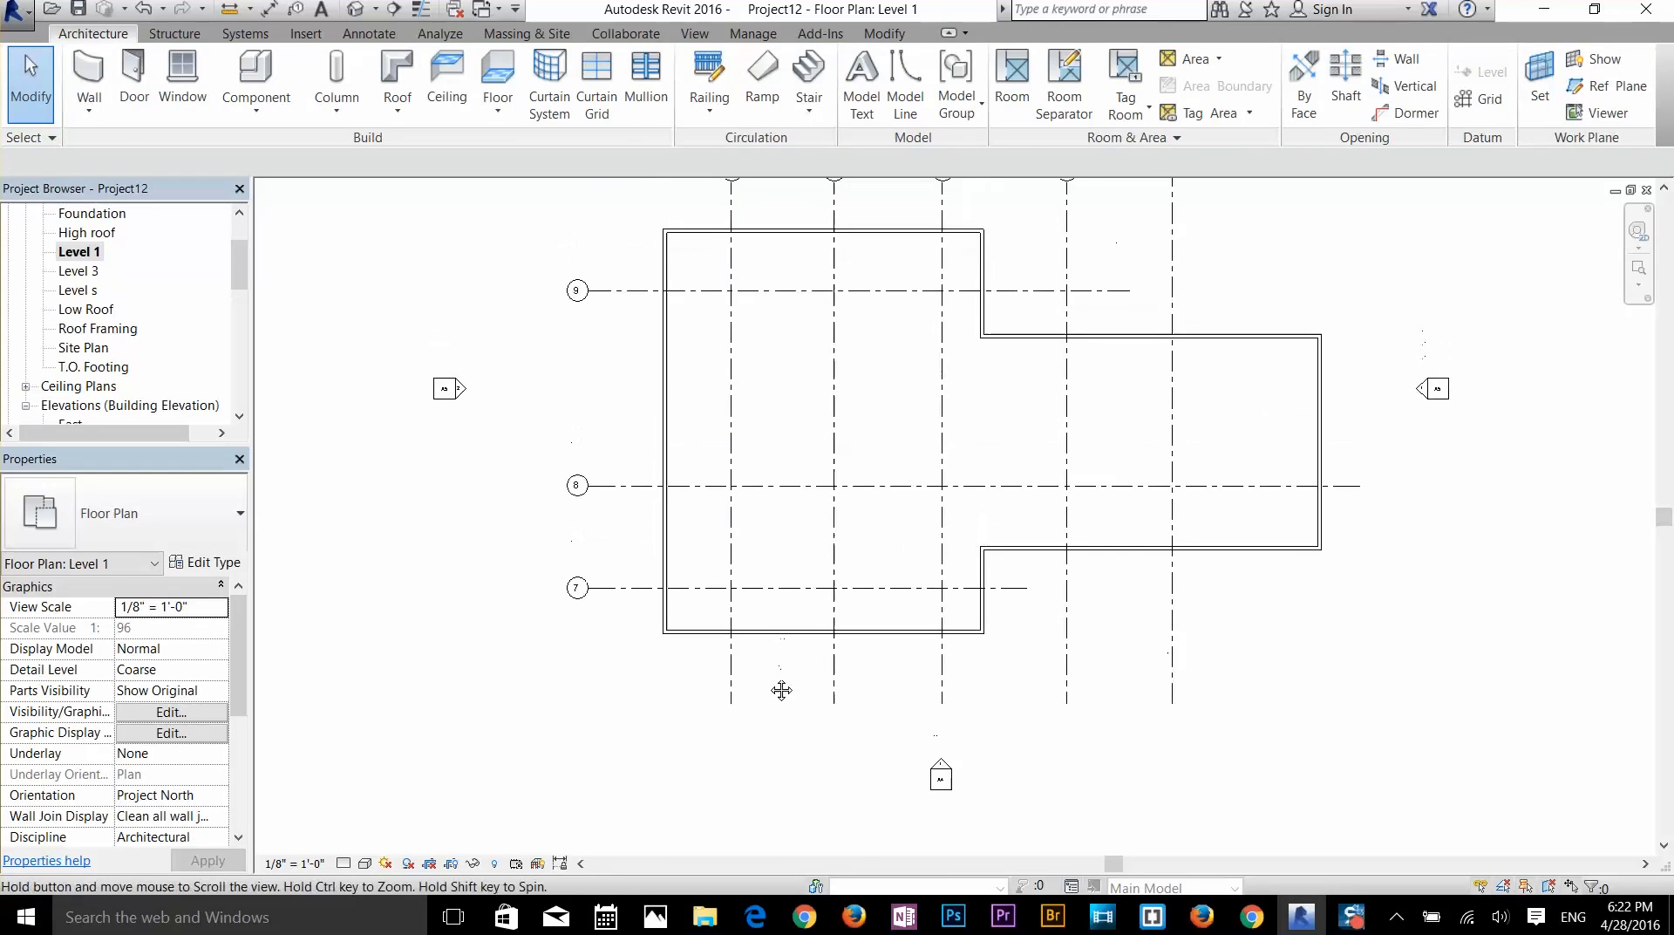
{"action": "left_click", "coordinate": [732, 696]}
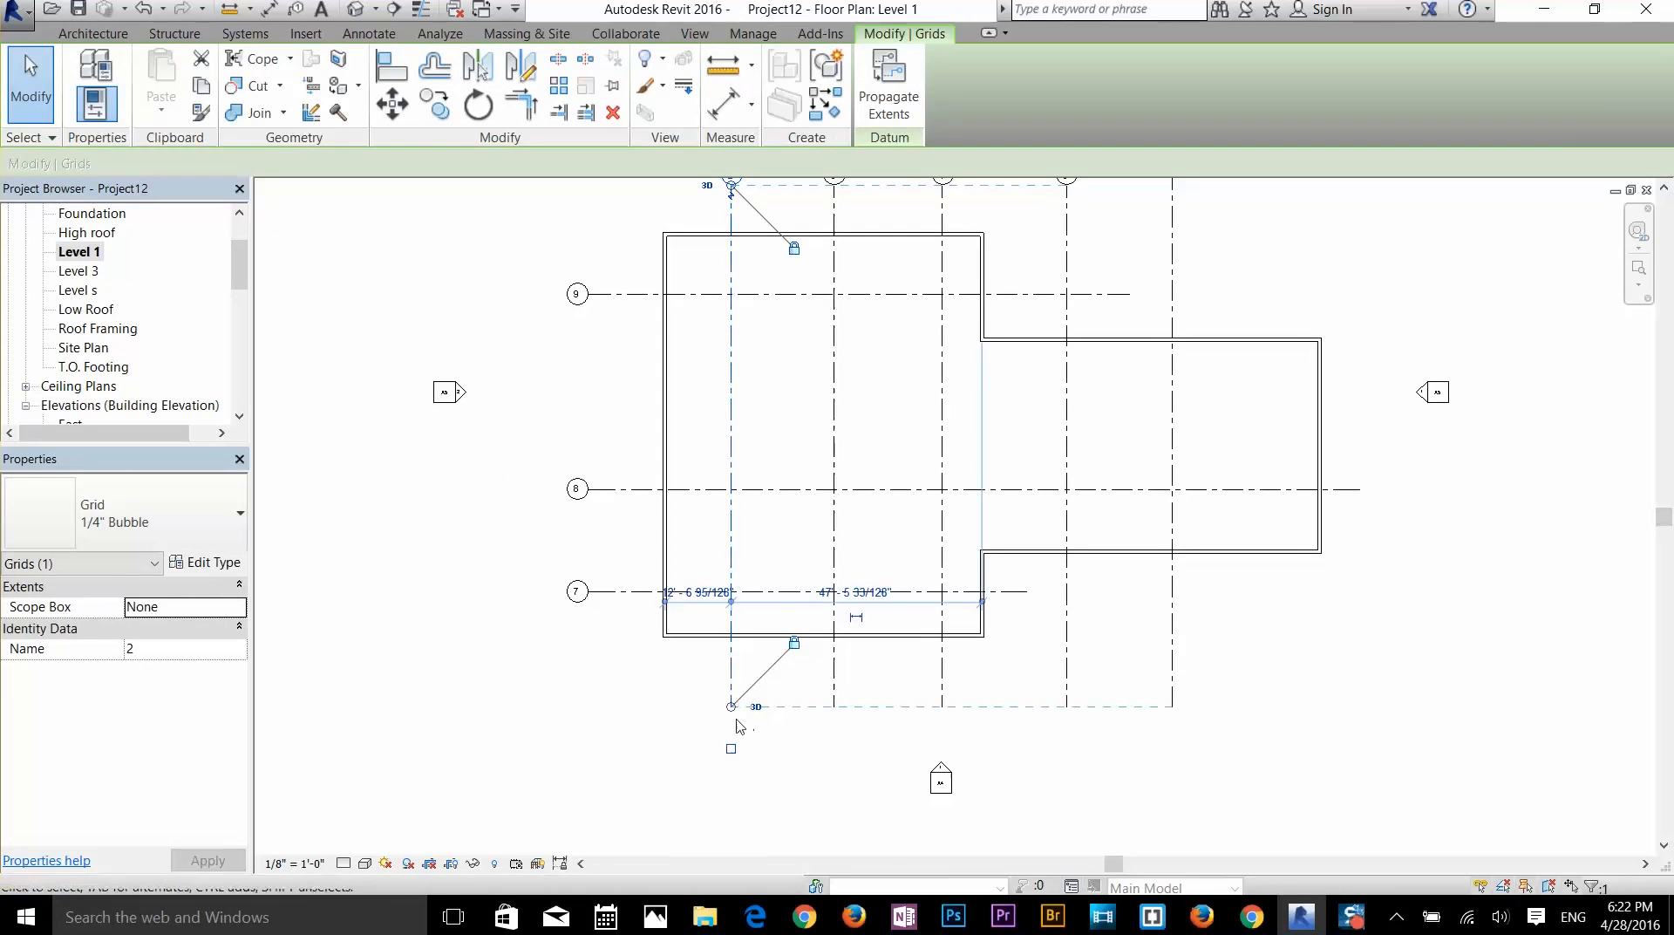
{"action": "left_click_drag", "start_coordinate": [731, 706], "coordinate": [740, 676]}
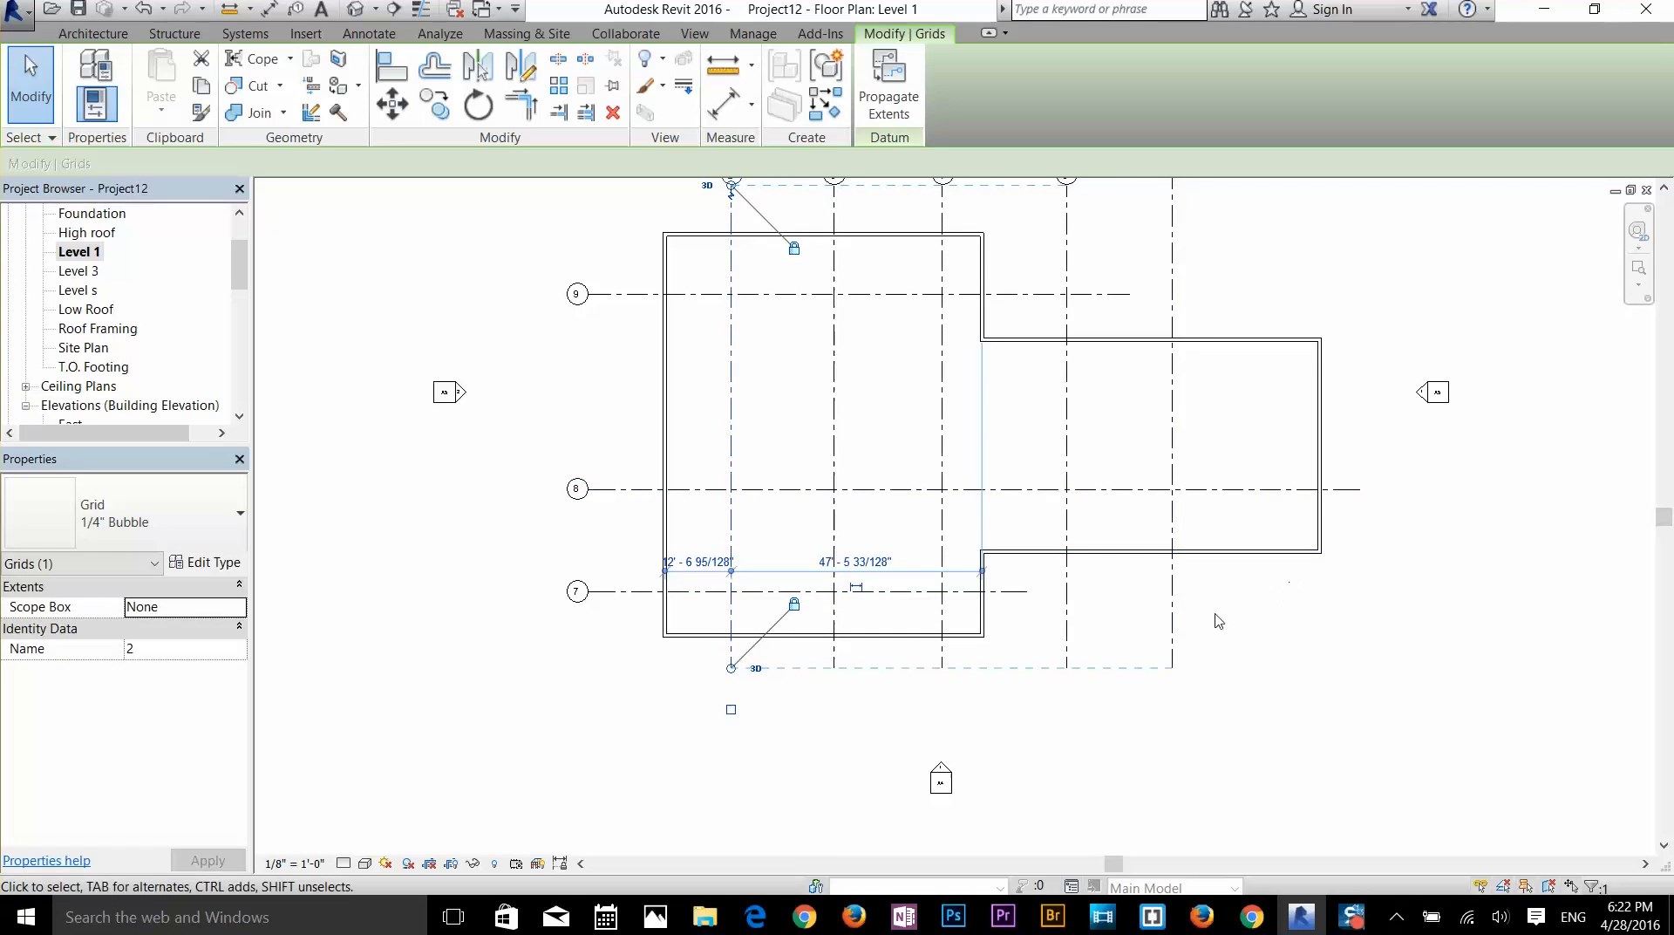
{"action": "middle_click_drag", "start_coordinate": [598, 639], "coordinate": [627, 681]}
{"action": "left_click", "coordinate": [624, 680]}
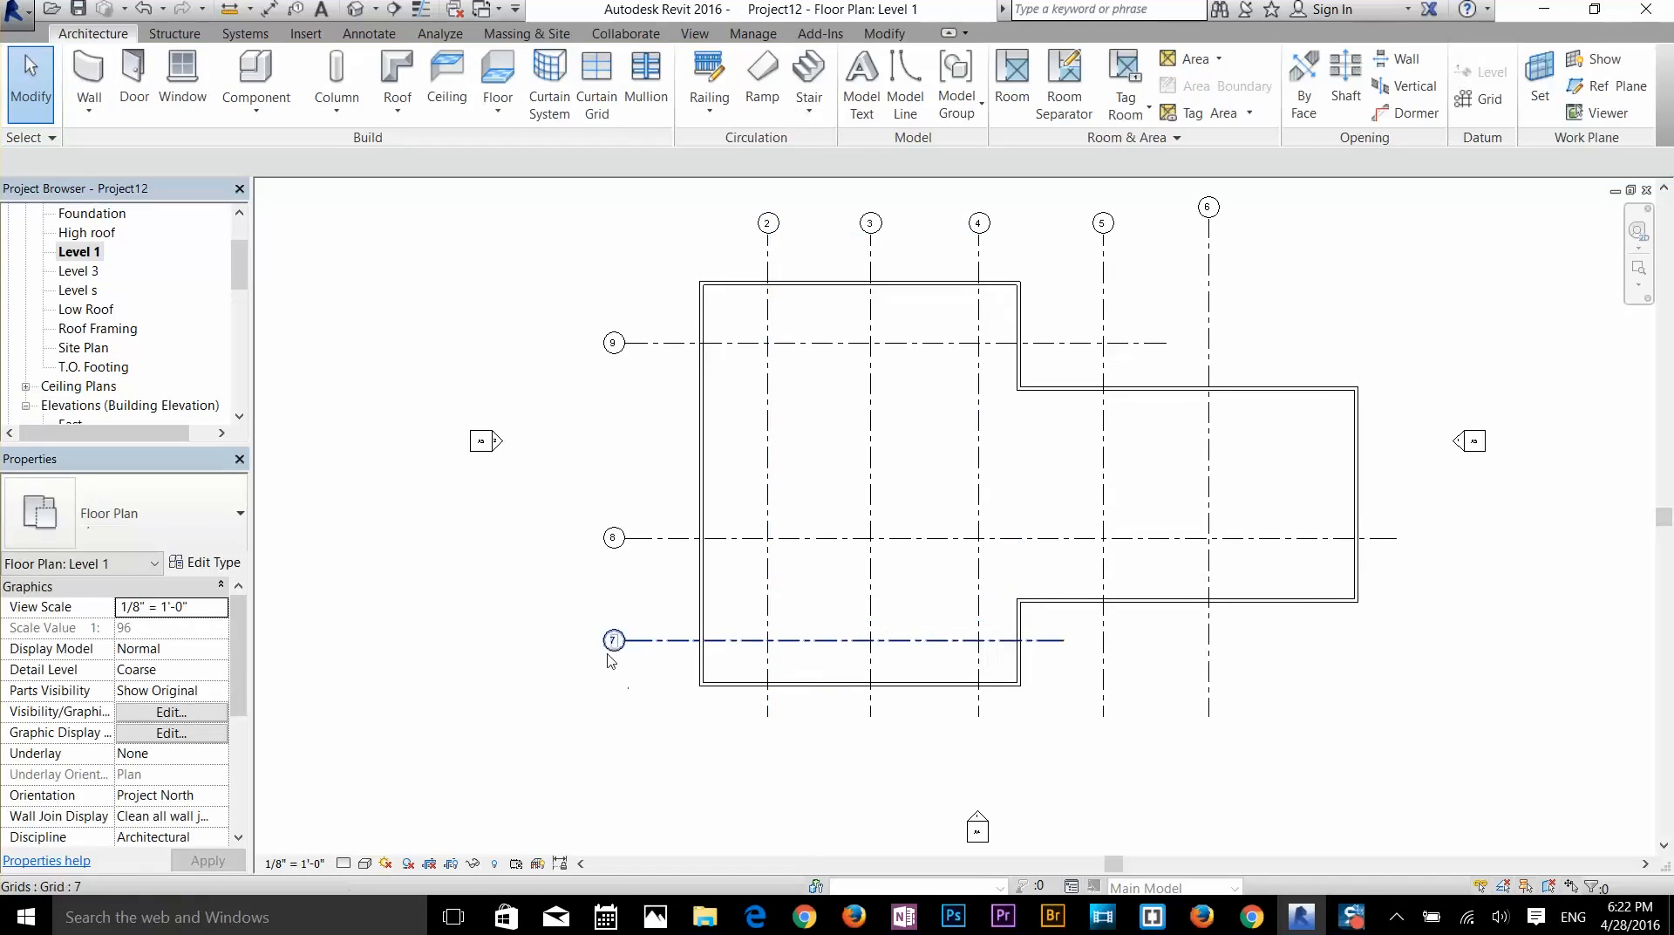
- Rename horizontal grid line 7 as a through its bubble, and delete horizontal grid lines 8 and 9
{"action": "left_click", "coordinate": [613, 641]}
{"action": "left_click", "coordinate": [614, 641]}
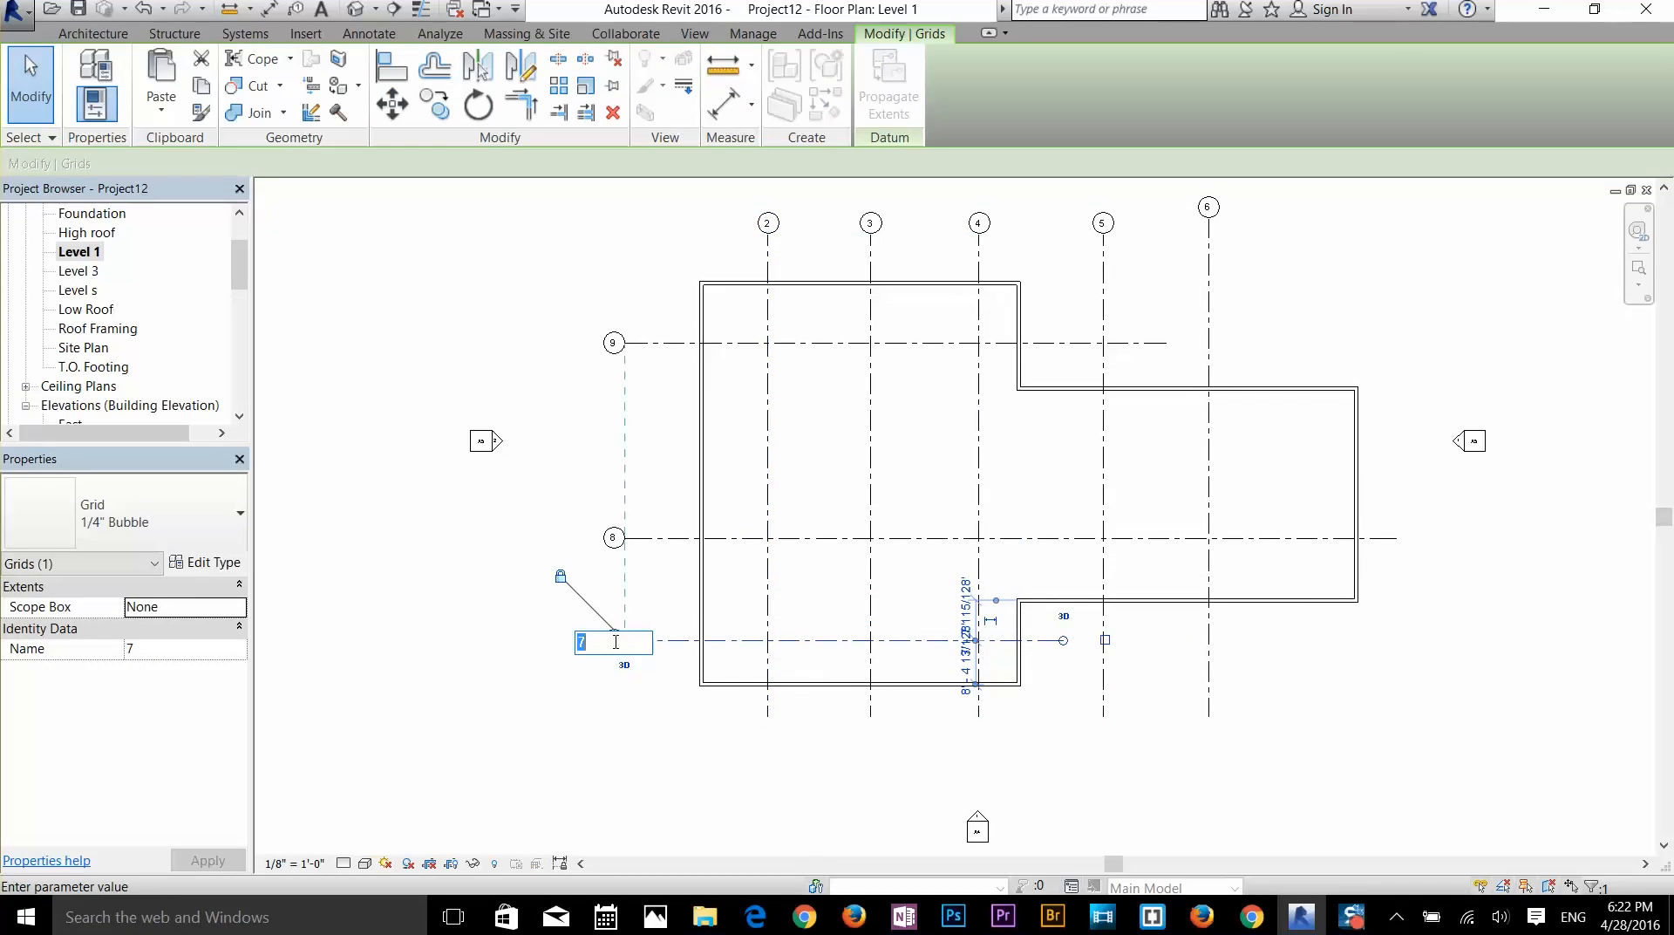
{"action": "type", "text": "a"}
{"action": "key", "text": "Return"}
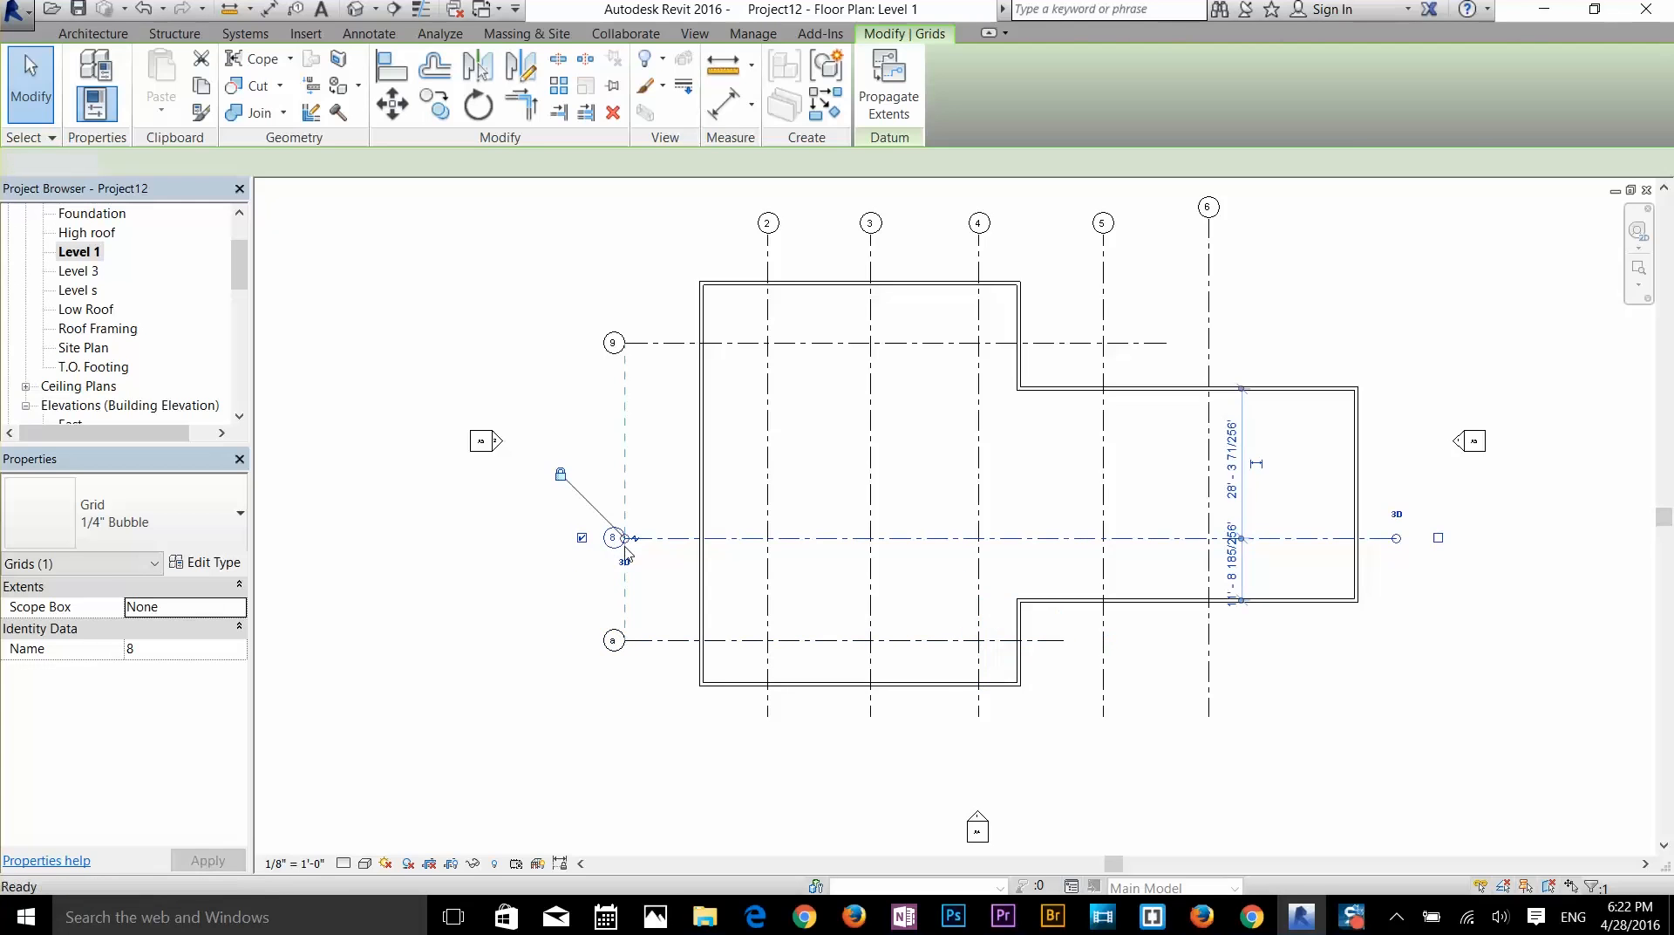
{"action": "key", "text": "Escape"}
{"action": "key", "text": "Delete"}
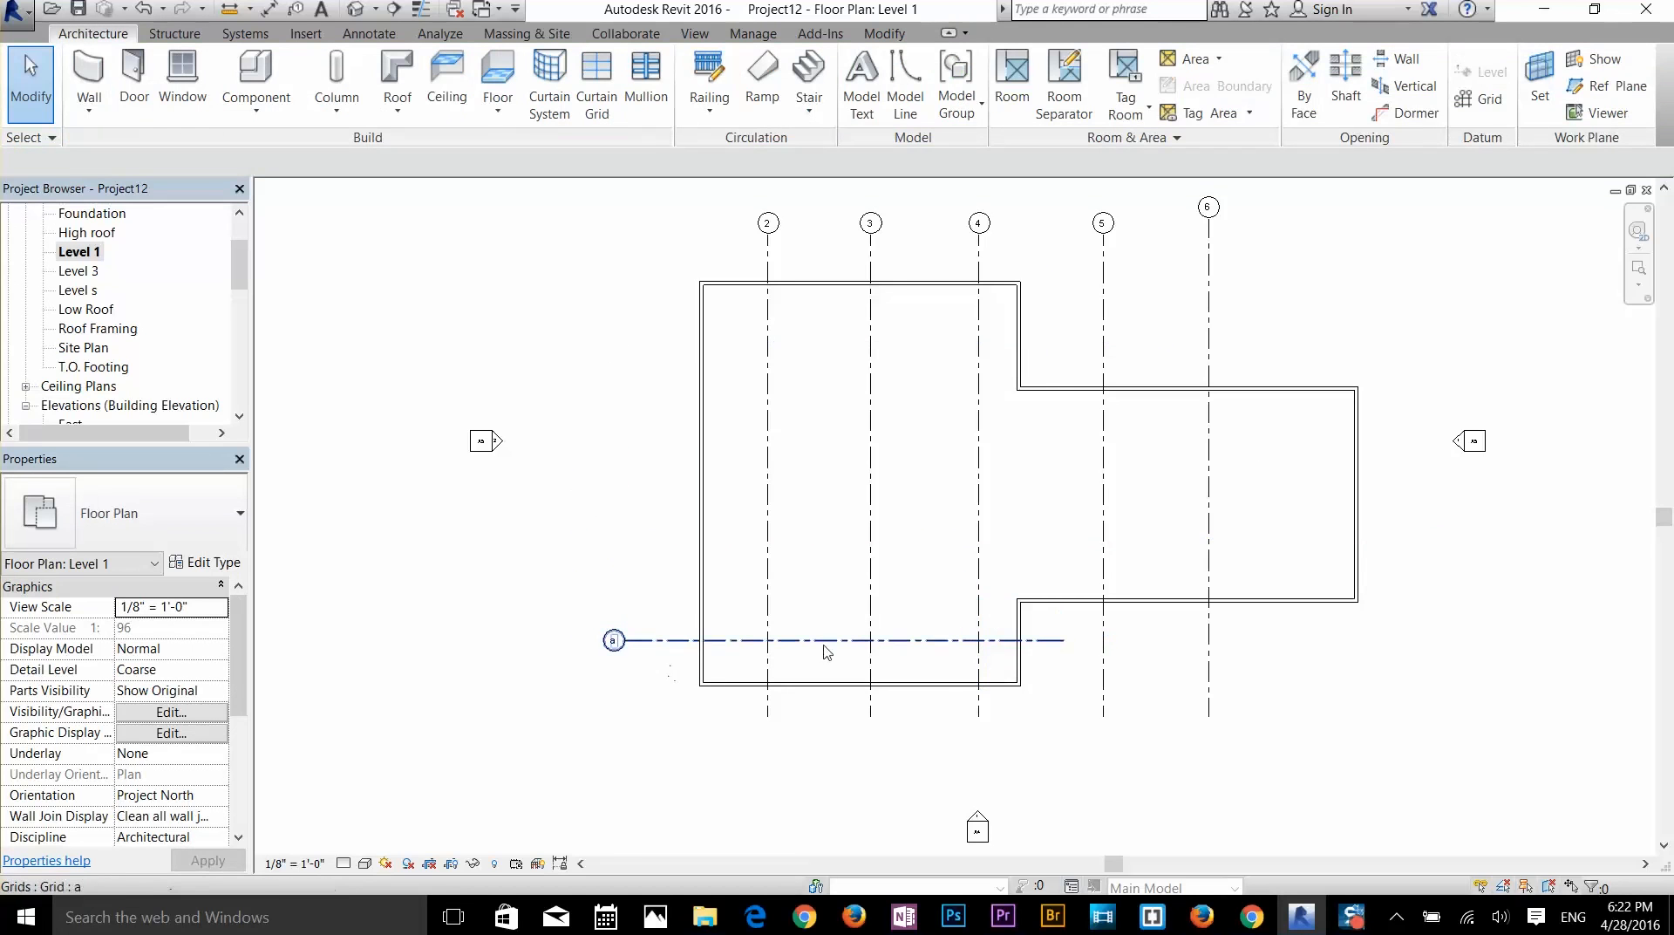
- Draw a horizontal grid line from east to west about 7' - 7" above the wing's south wall, aligned with bubble a
{"action": "left_click", "coordinate": [1480, 98]}
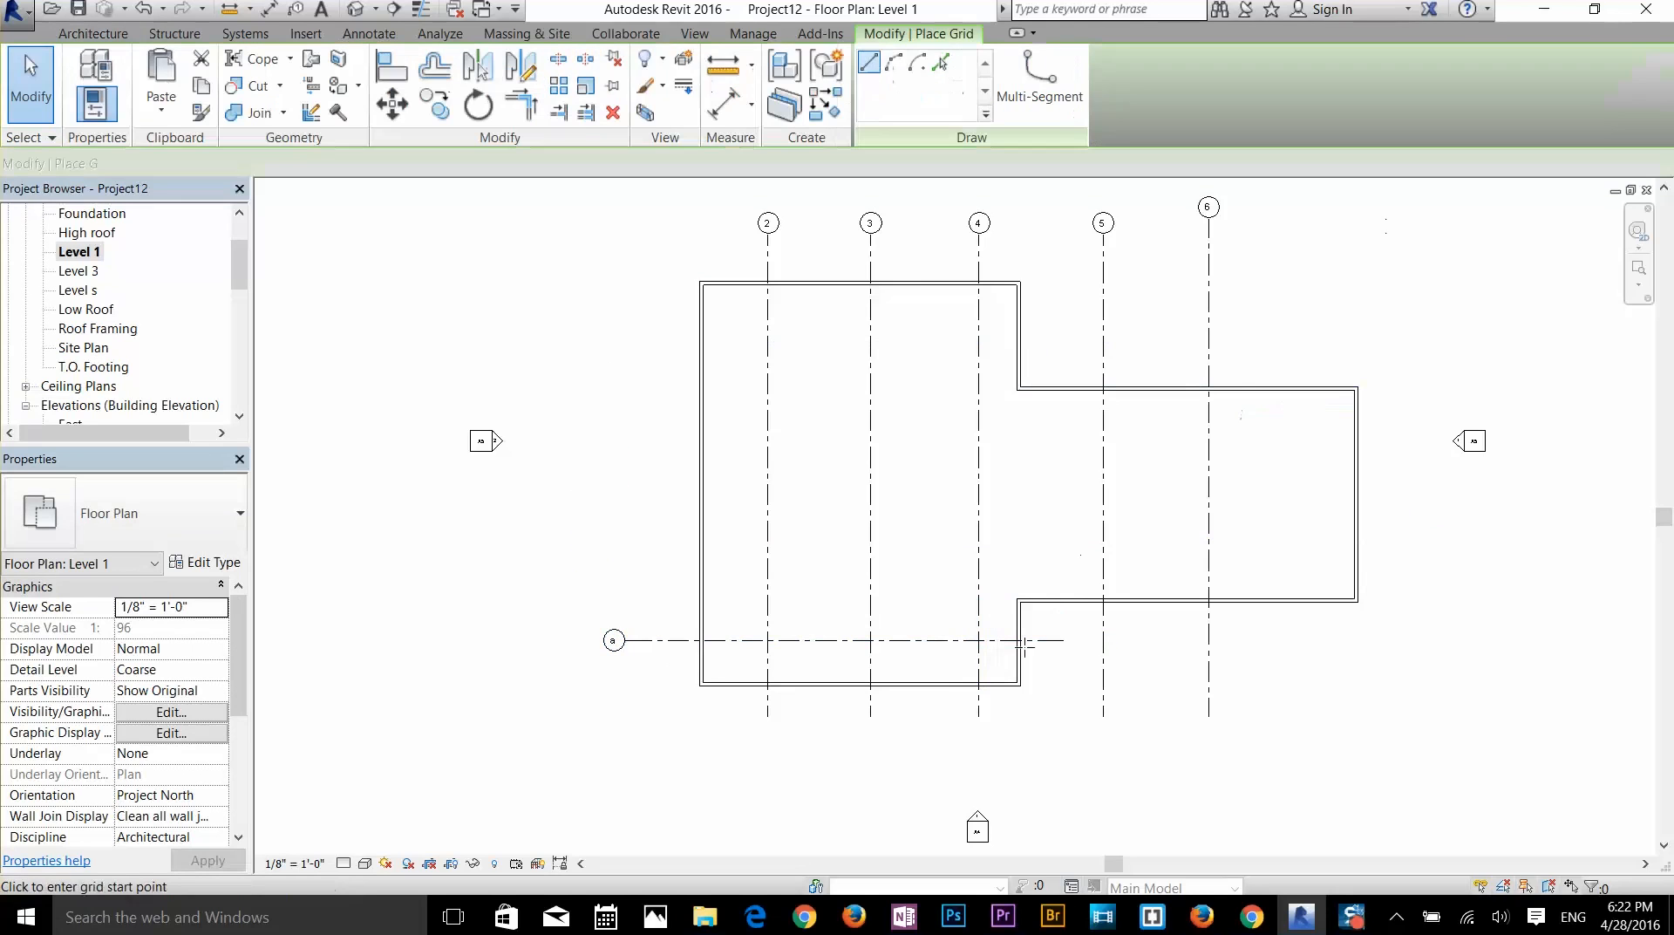
{"action": "left_click", "coordinate": [1401, 559]}
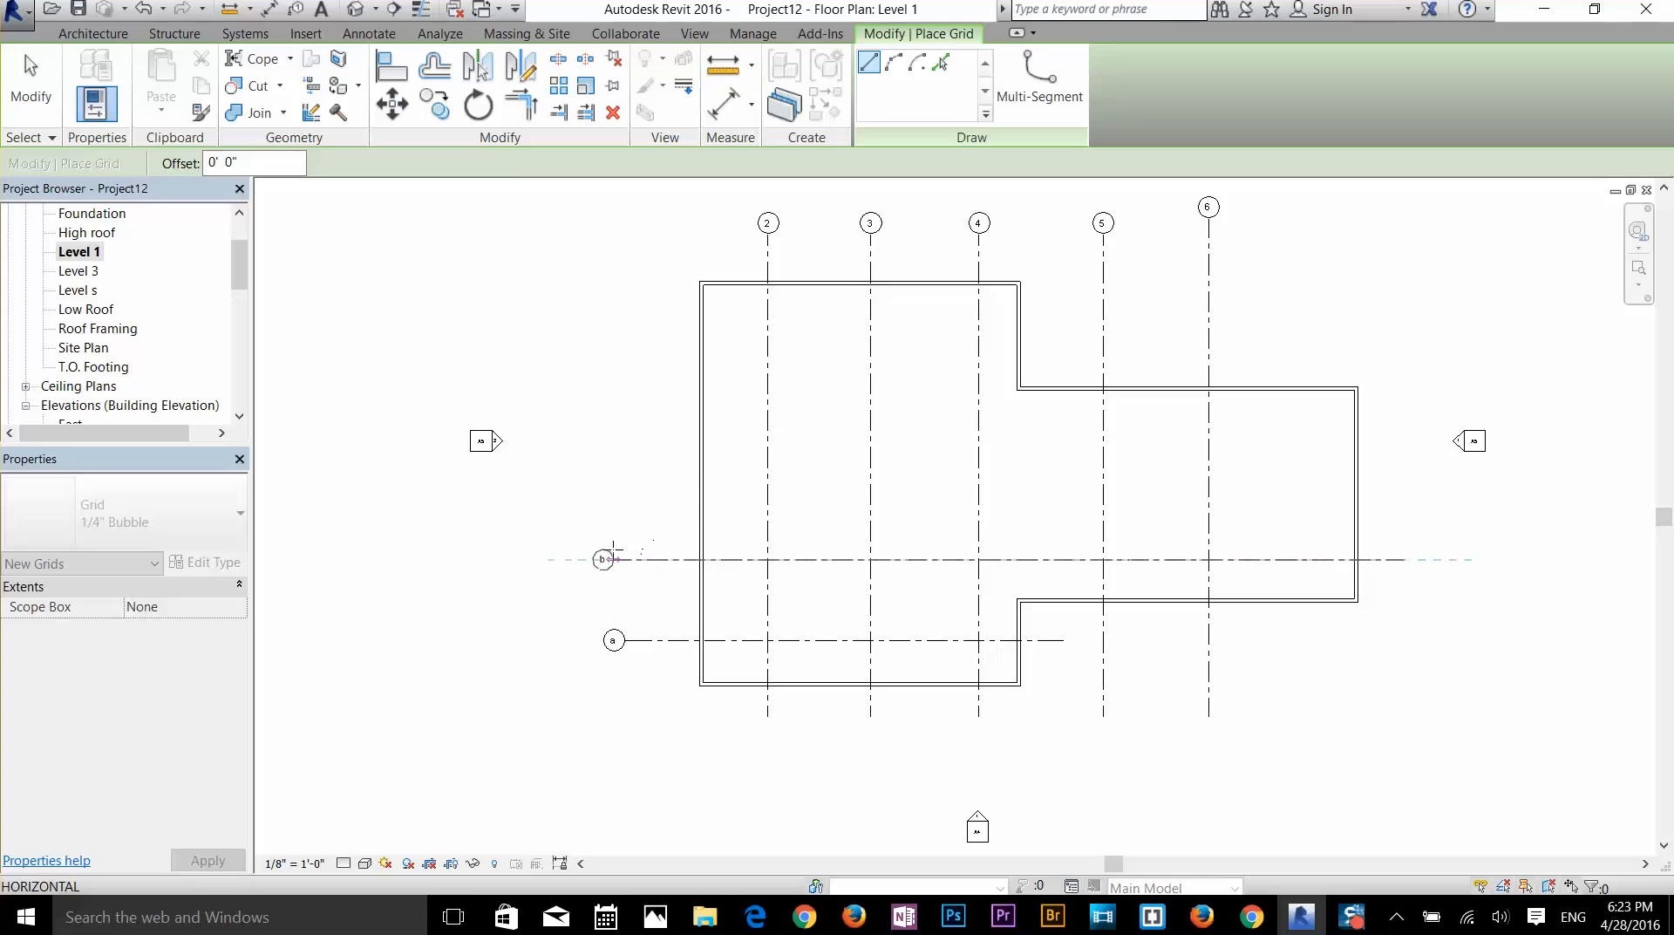
{"action": "left_click", "coordinate": [621, 551]}
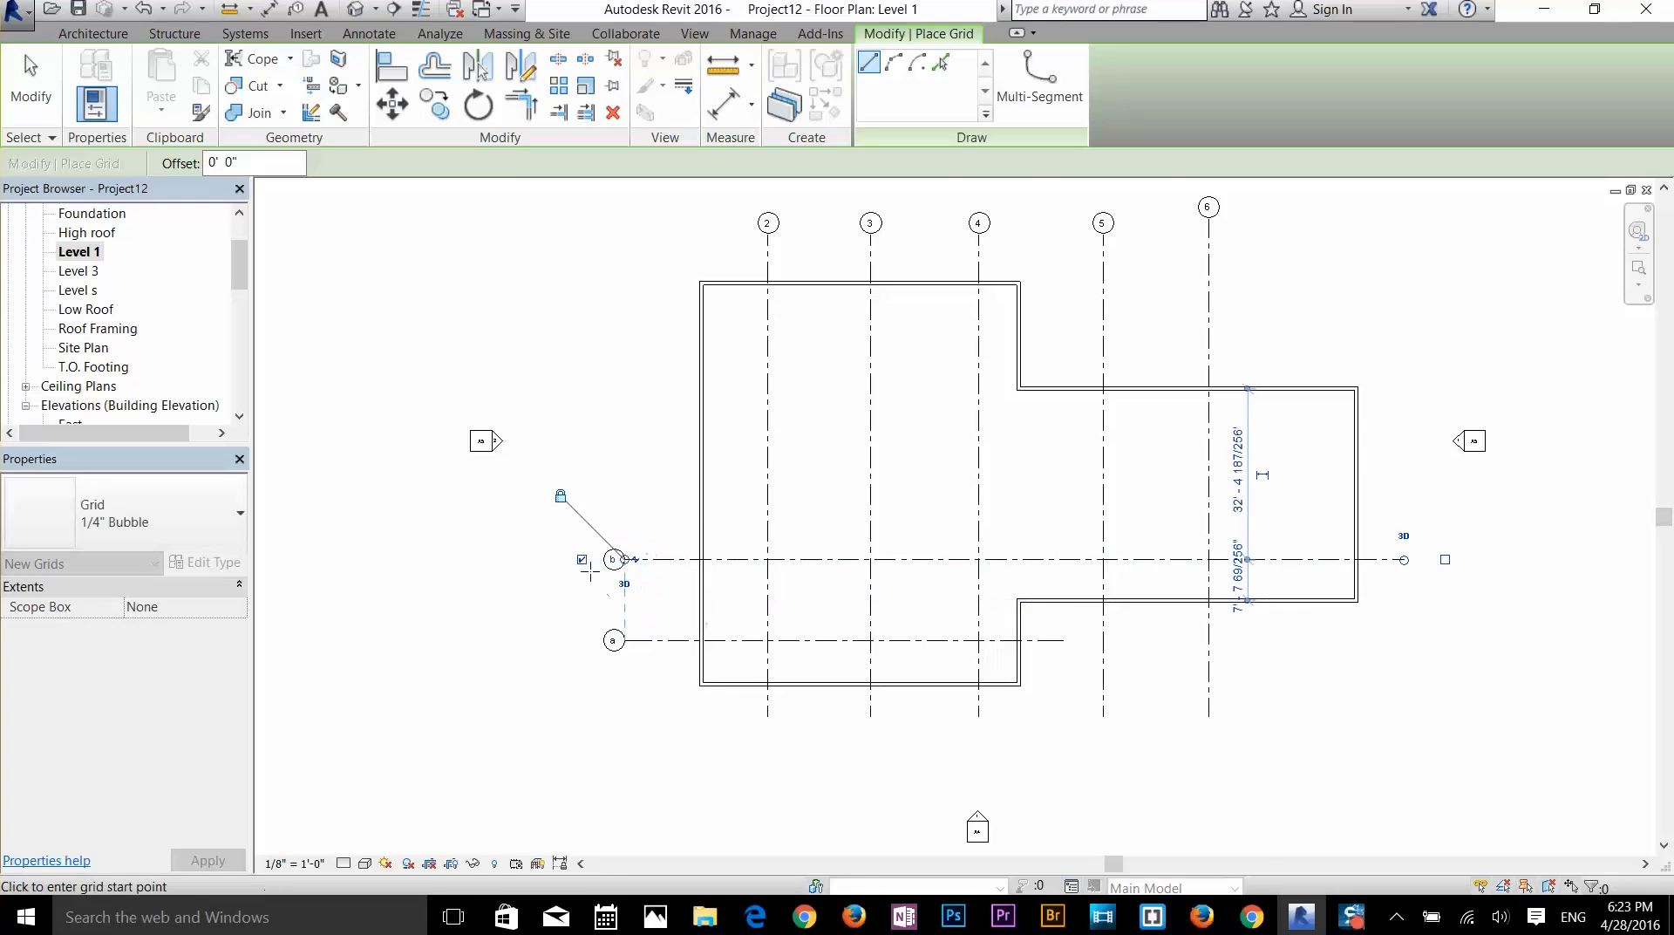
{"action": "scroll", "coordinate": [611, 568], "scroll_direction": "up", "scroll_amount": 5}
{"action": "scroll", "coordinate": [673, 546], "scroll_direction": "down", "scroll_amount": 4}
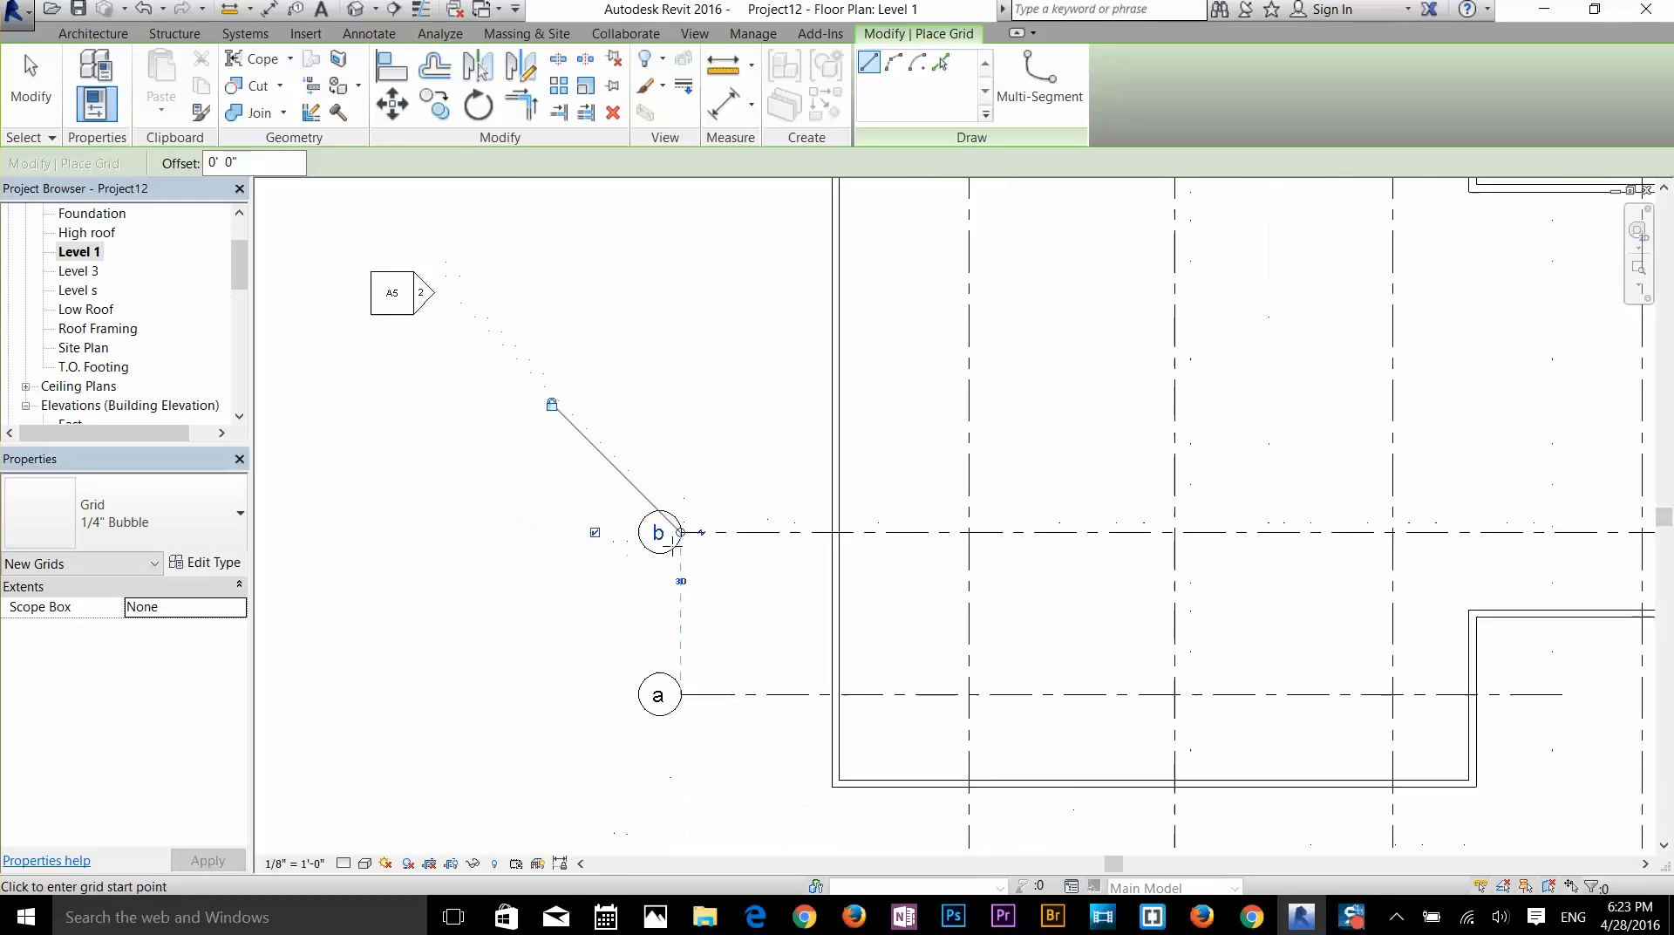
{"action": "scroll", "coordinate": [679, 565], "scroll_direction": "down", "scroll_amount": 3}
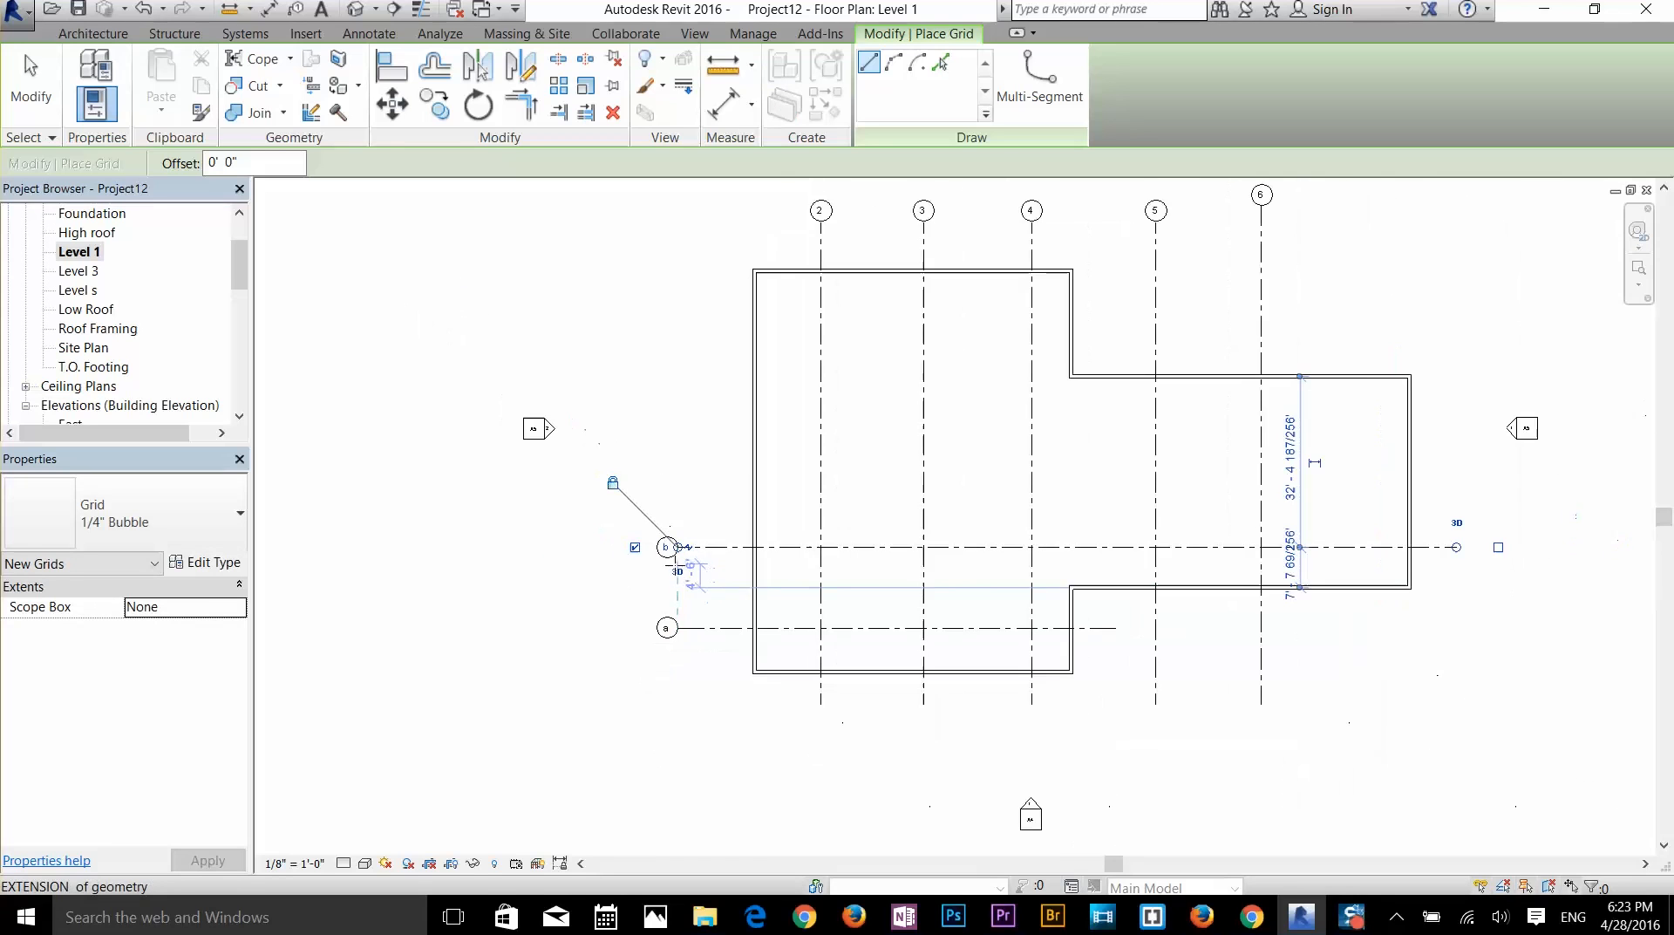
- Draw two more aligned horizontal grid lines, about 21' - 3" above the wing's south wall and 10' - 7" above its north wall, and end placement
{"action": "left_click", "coordinate": [1481, 474]}
{"action": "left_click", "coordinate": [677, 475]}
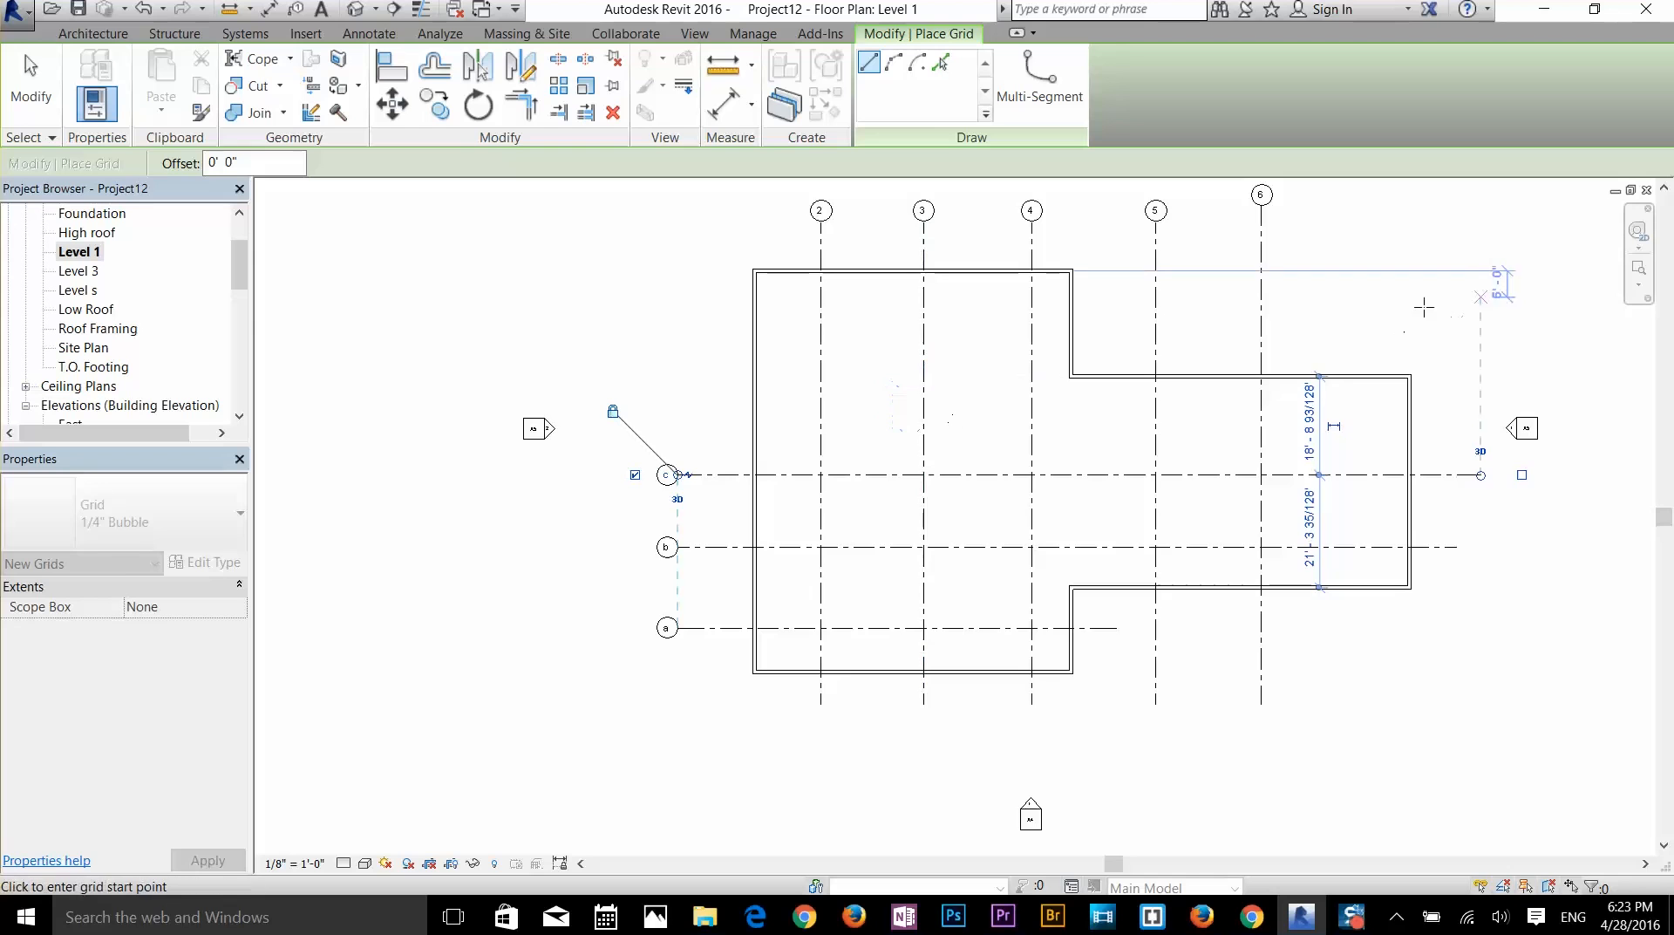
{"action": "left_click", "coordinate": [1386, 319]}
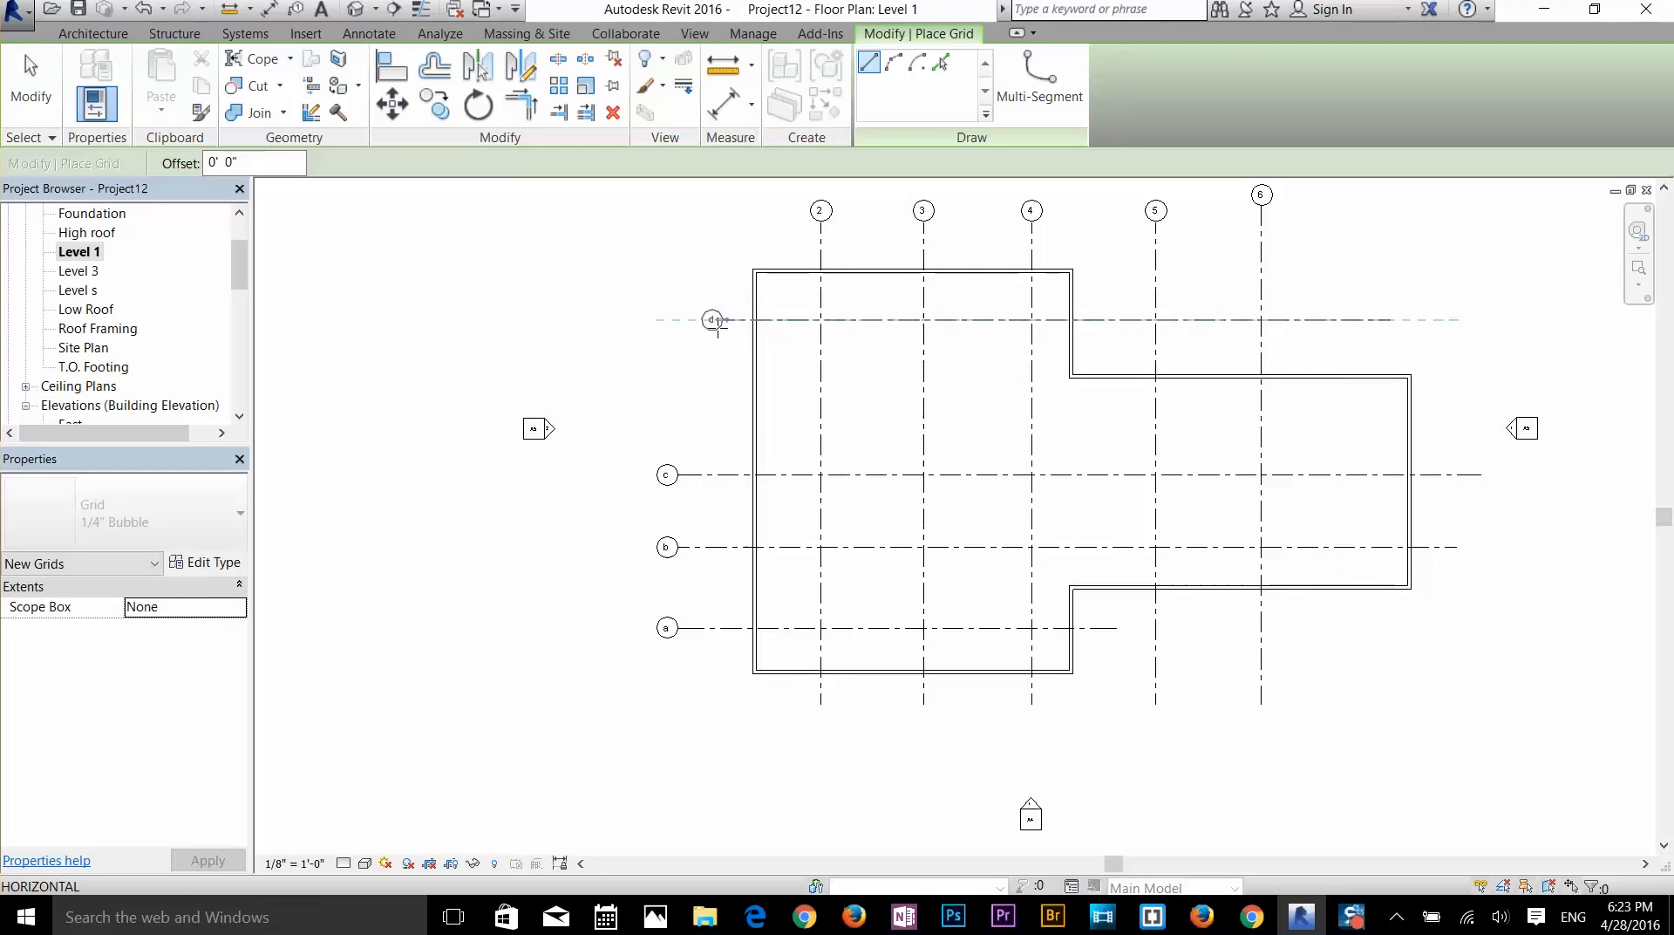
{"action": "left_click", "coordinate": [674, 319]}
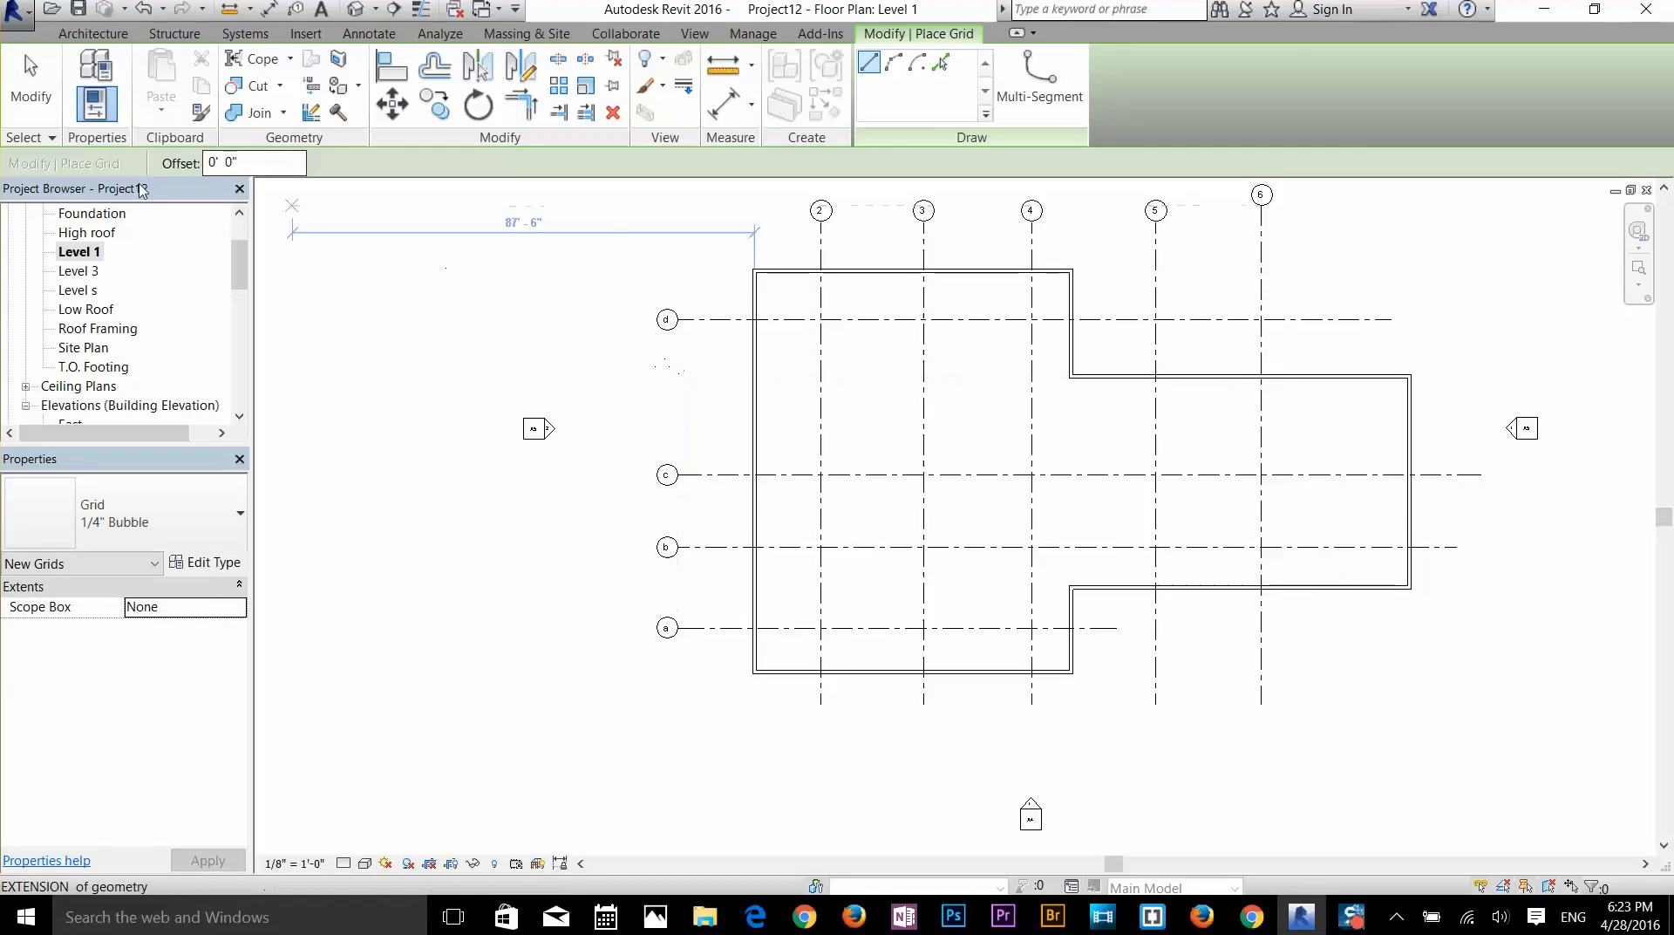
{"action": "key", "text": "Escape"}
{"action": "key", "text": "Escape"}
- Hide the bubble at the west end of grid line d and show it again
{"action": "left_click", "coordinate": [666, 320]}
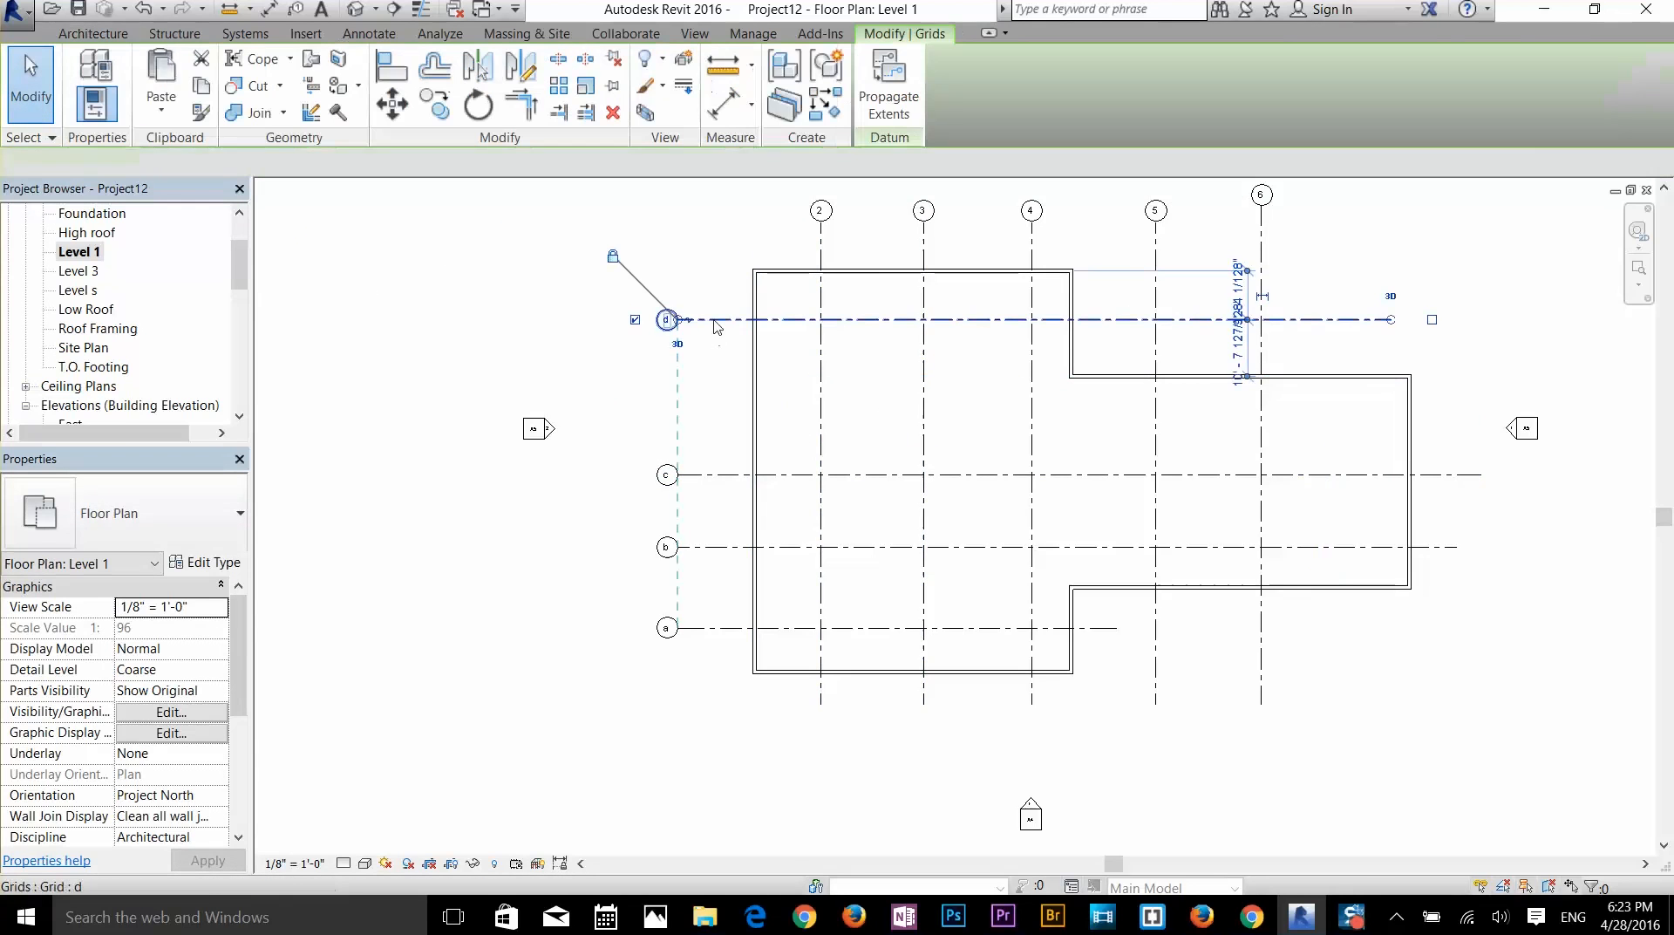
{"action": "scroll", "coordinate": [656, 315], "scroll_direction": "up", "scroll_amount": 5}
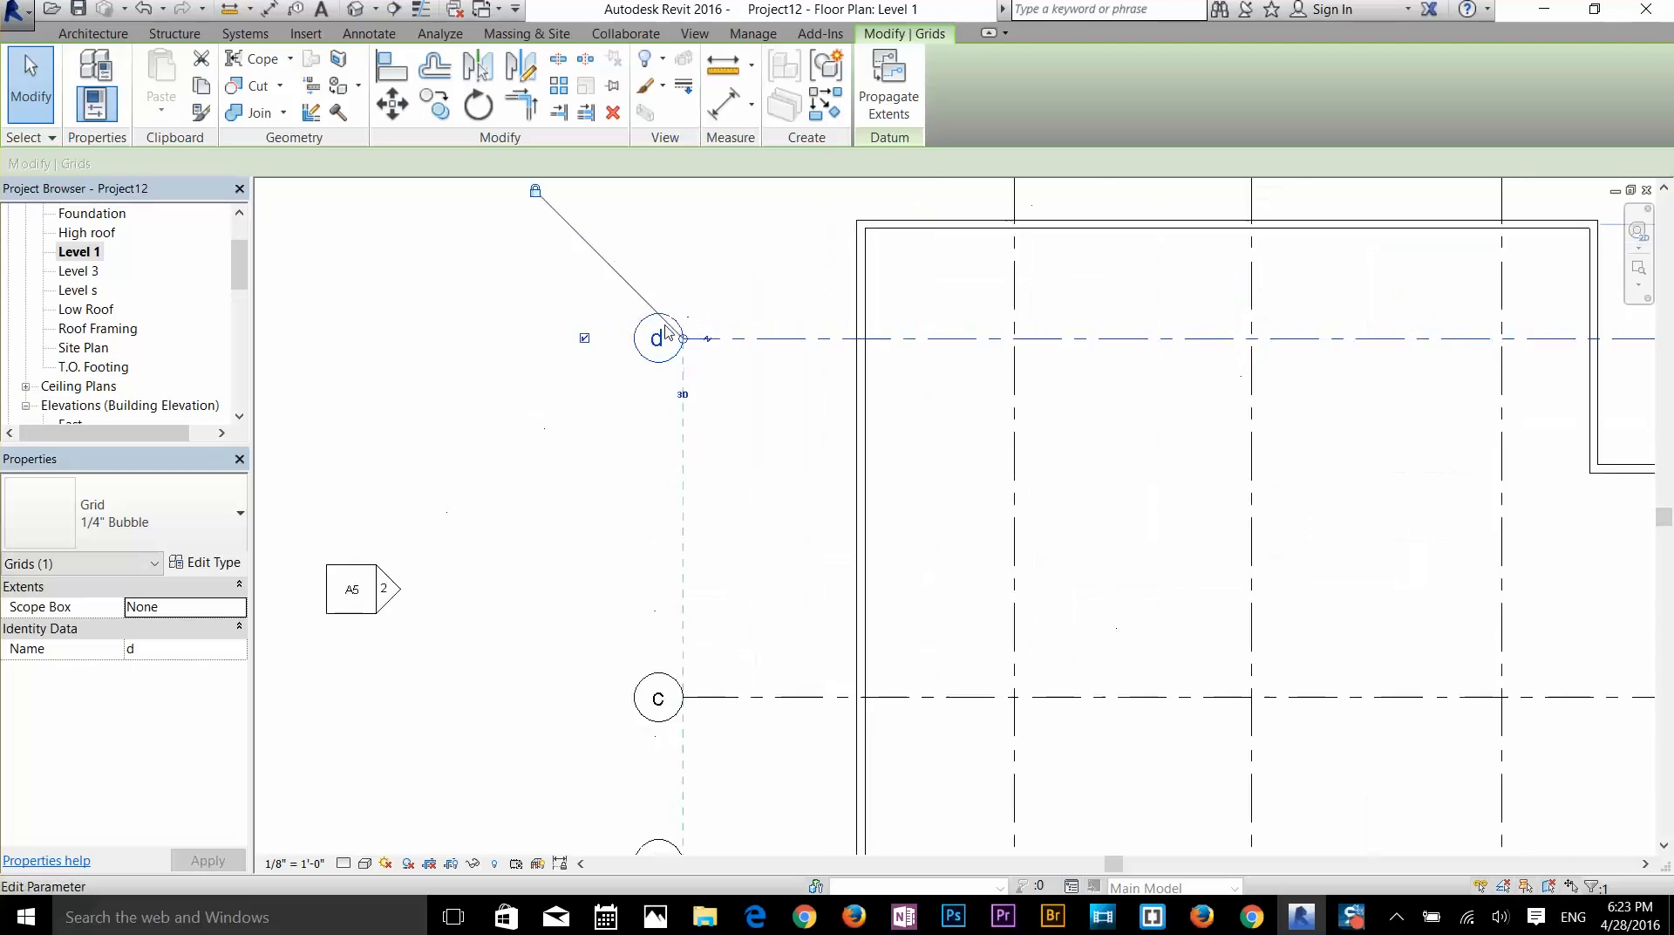
{"action": "scroll", "coordinate": [645, 348], "scroll_direction": "down", "scroll_amount": 2}
{"action": "scroll", "coordinate": [633, 361], "scroll_direction": "up", "scroll_amount": 3}
{"action": "scroll", "coordinate": [633, 360], "scroll_direction": "up", "scroll_amount": 1}
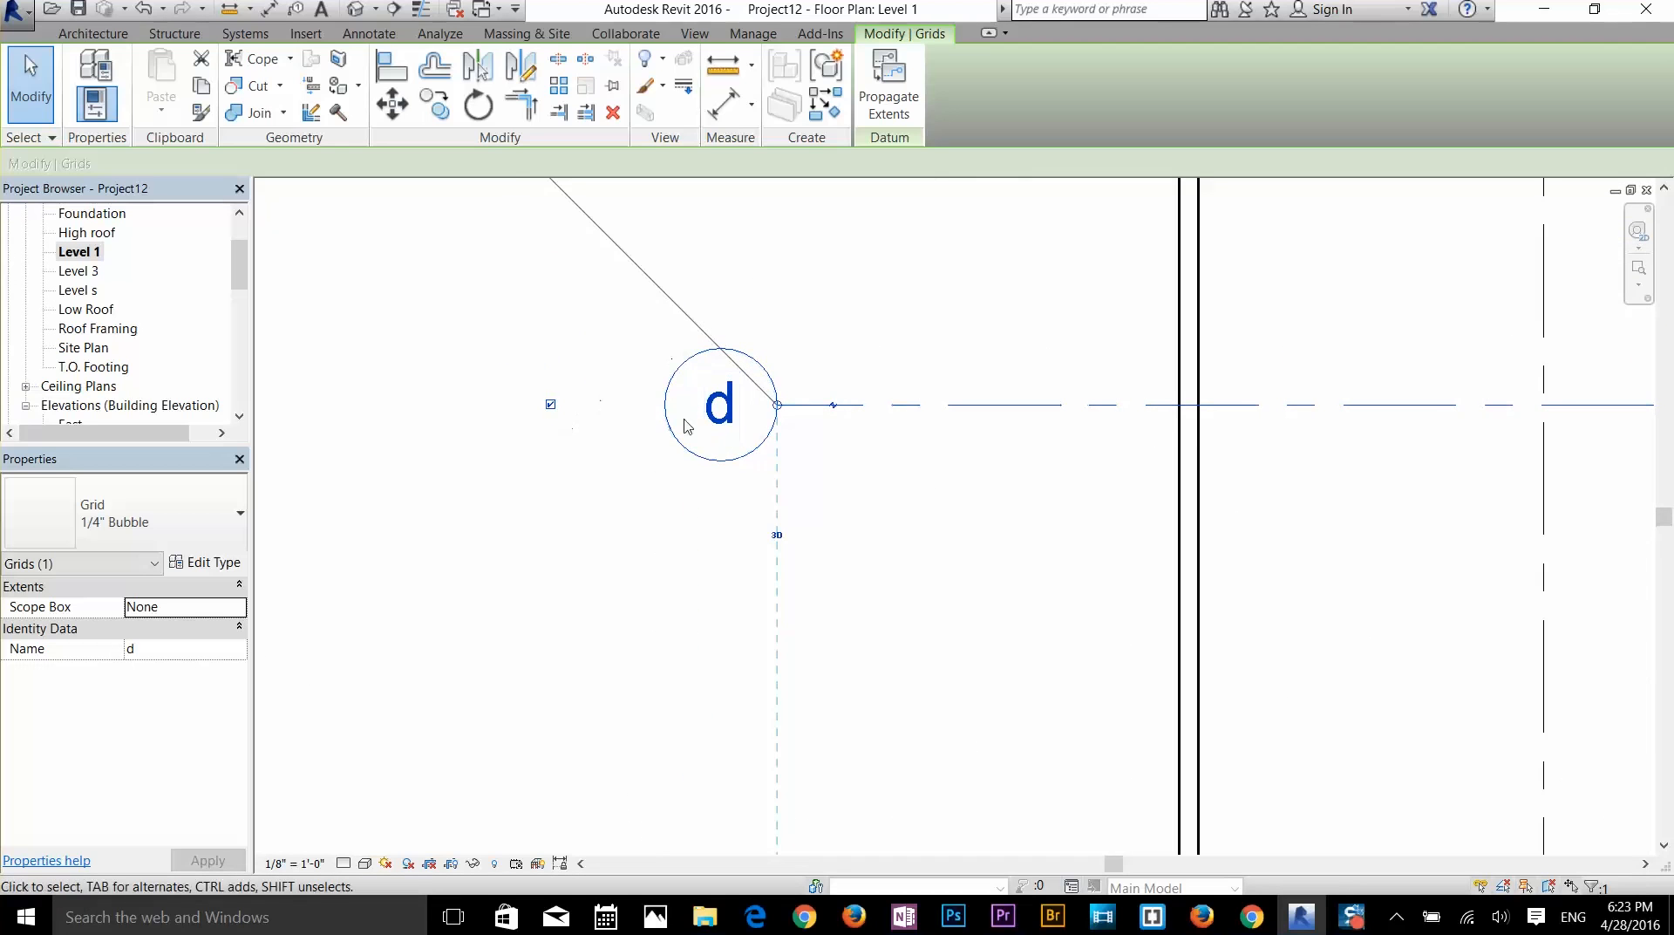
{"action": "left_click", "coordinate": [550, 404]}
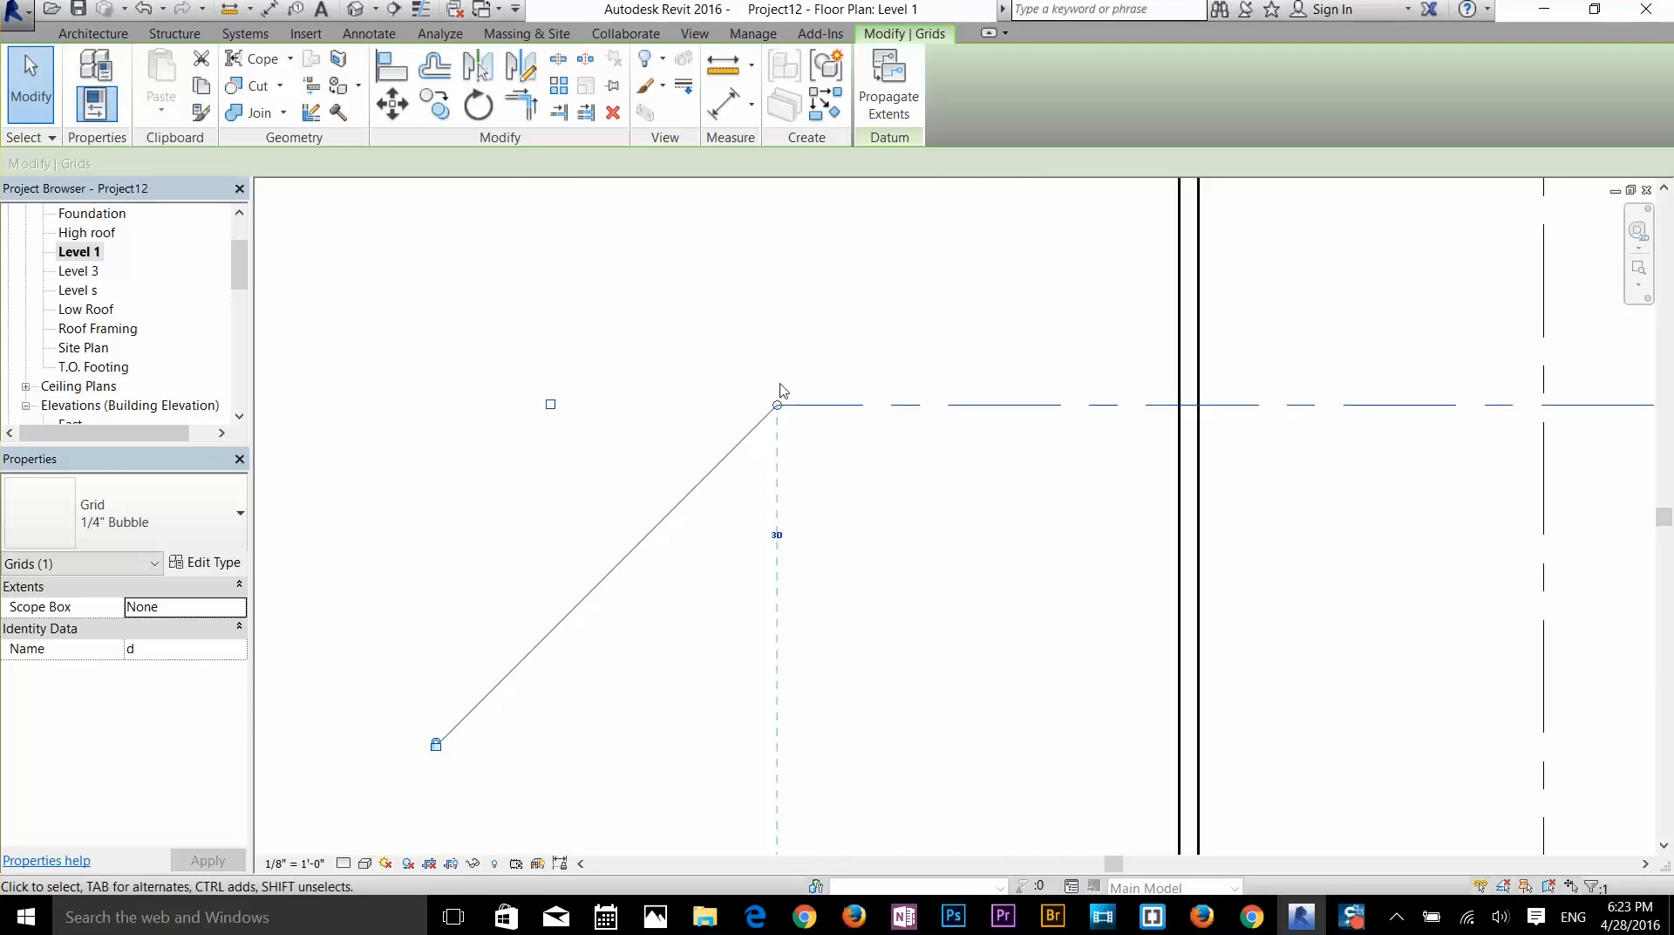
{"action": "left_click", "coordinate": [550, 405]}
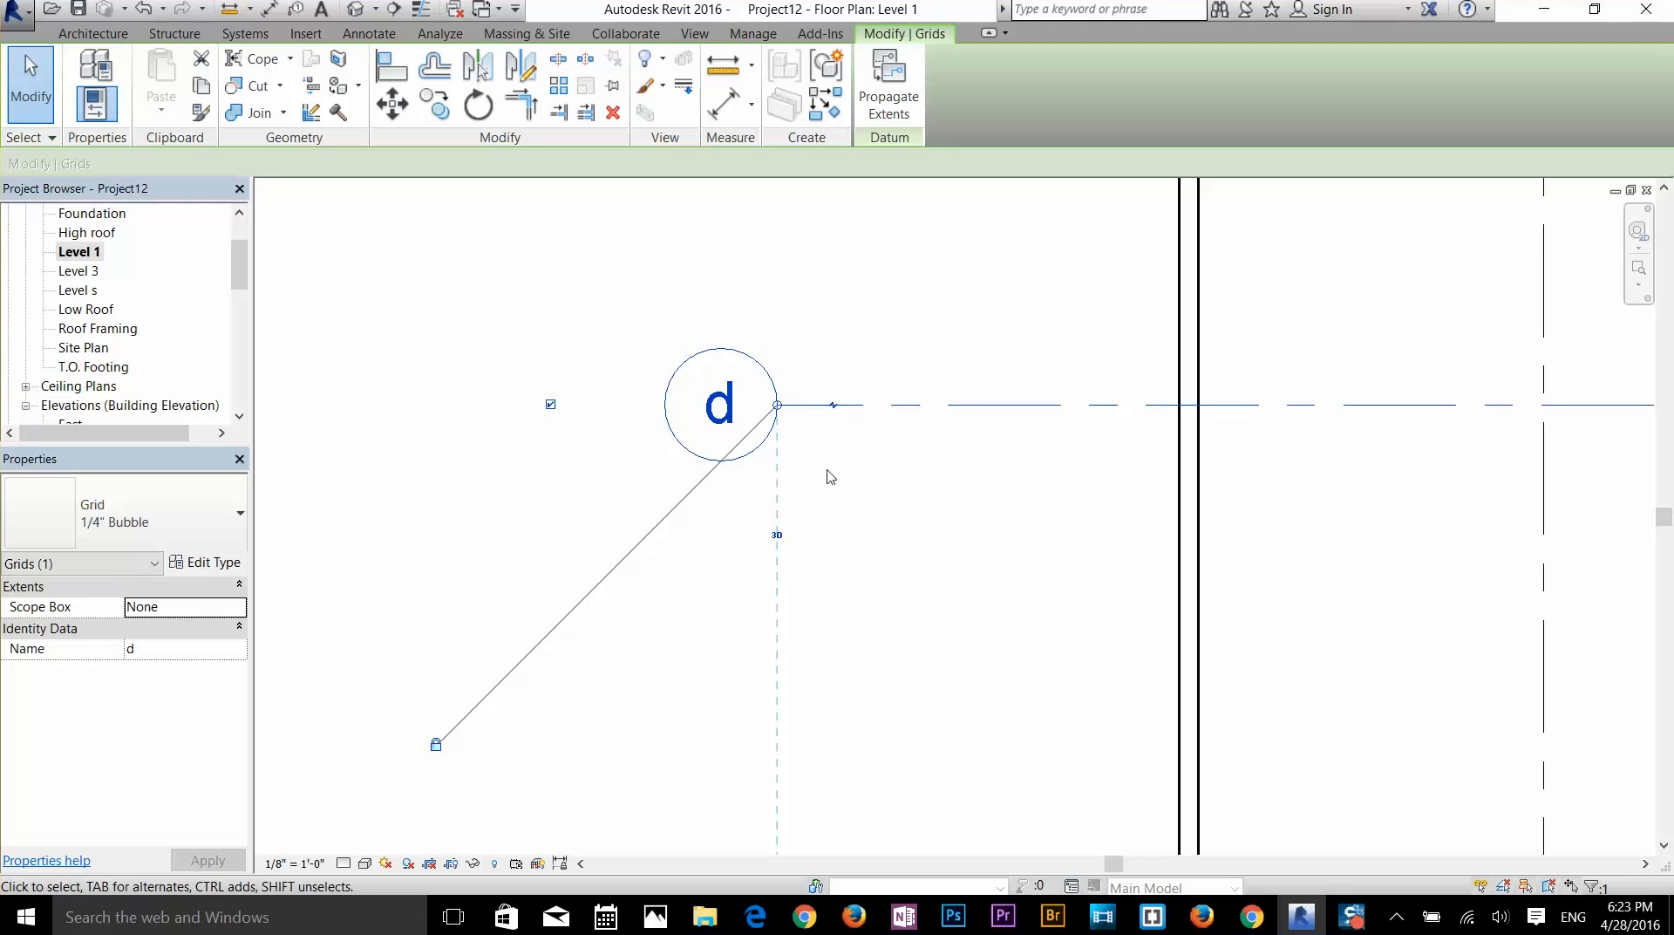
{"action": "scroll", "coordinate": [829, 476], "scroll_direction": "down", "scroll_amount": 8}
{"action": "scroll", "coordinate": [1073, 520], "scroll_direction": "up", "scroll_amount": 3}
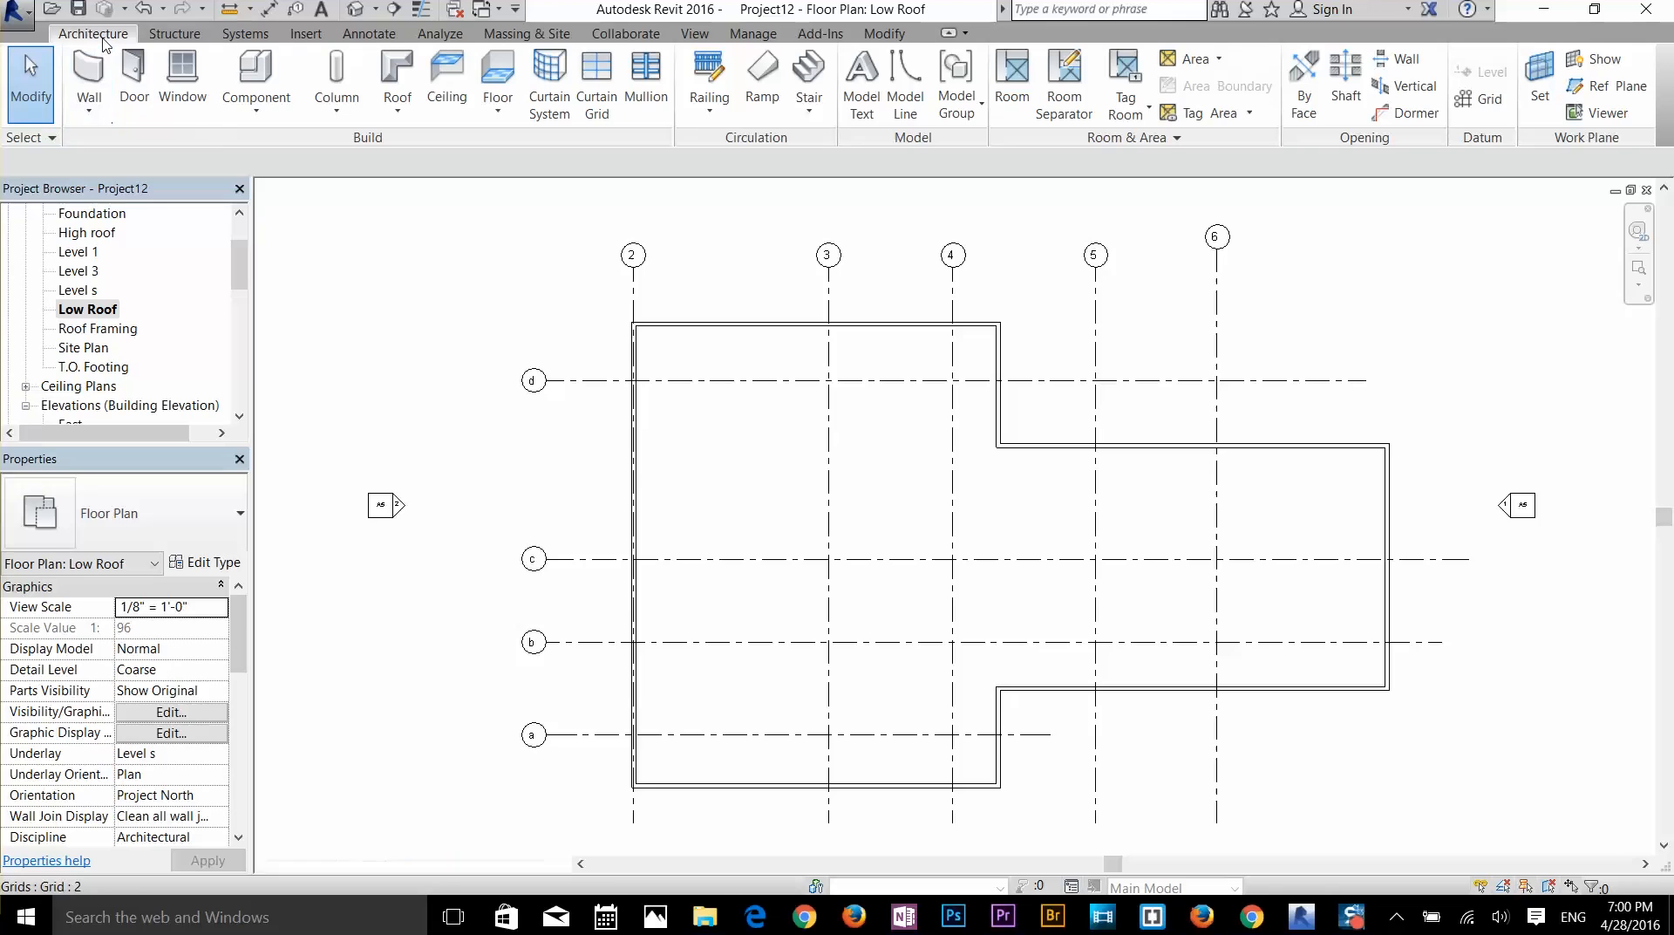
{"action": "left_click", "coordinate": [338, 112]}
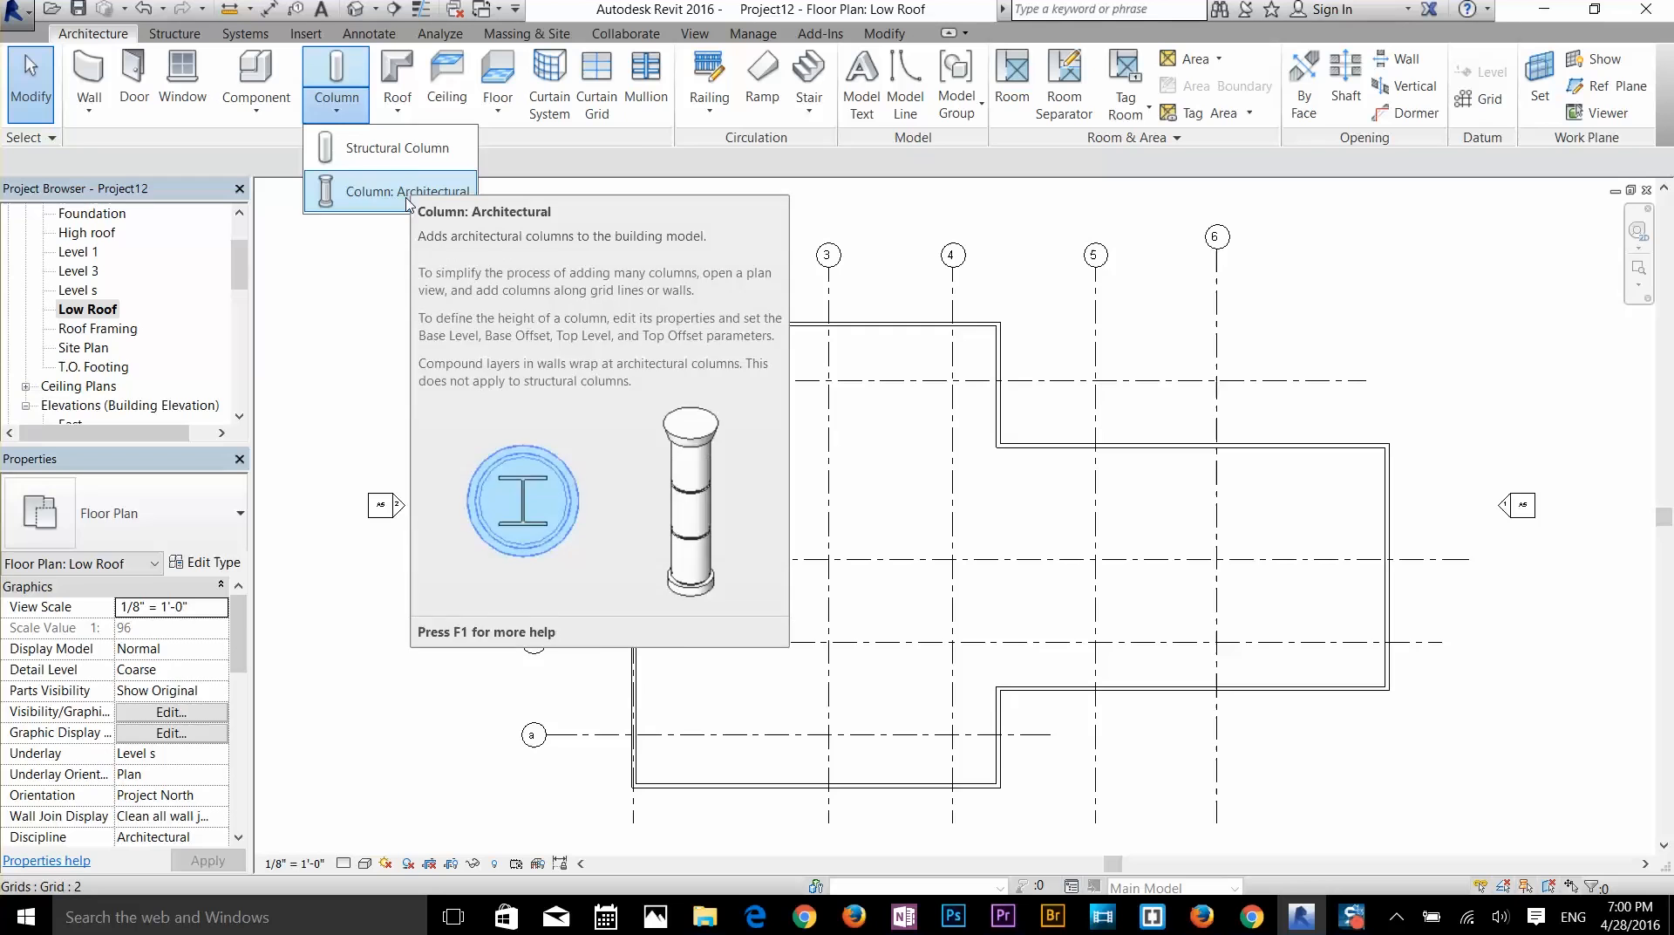
{"action": "left_click", "coordinate": [397, 190]}
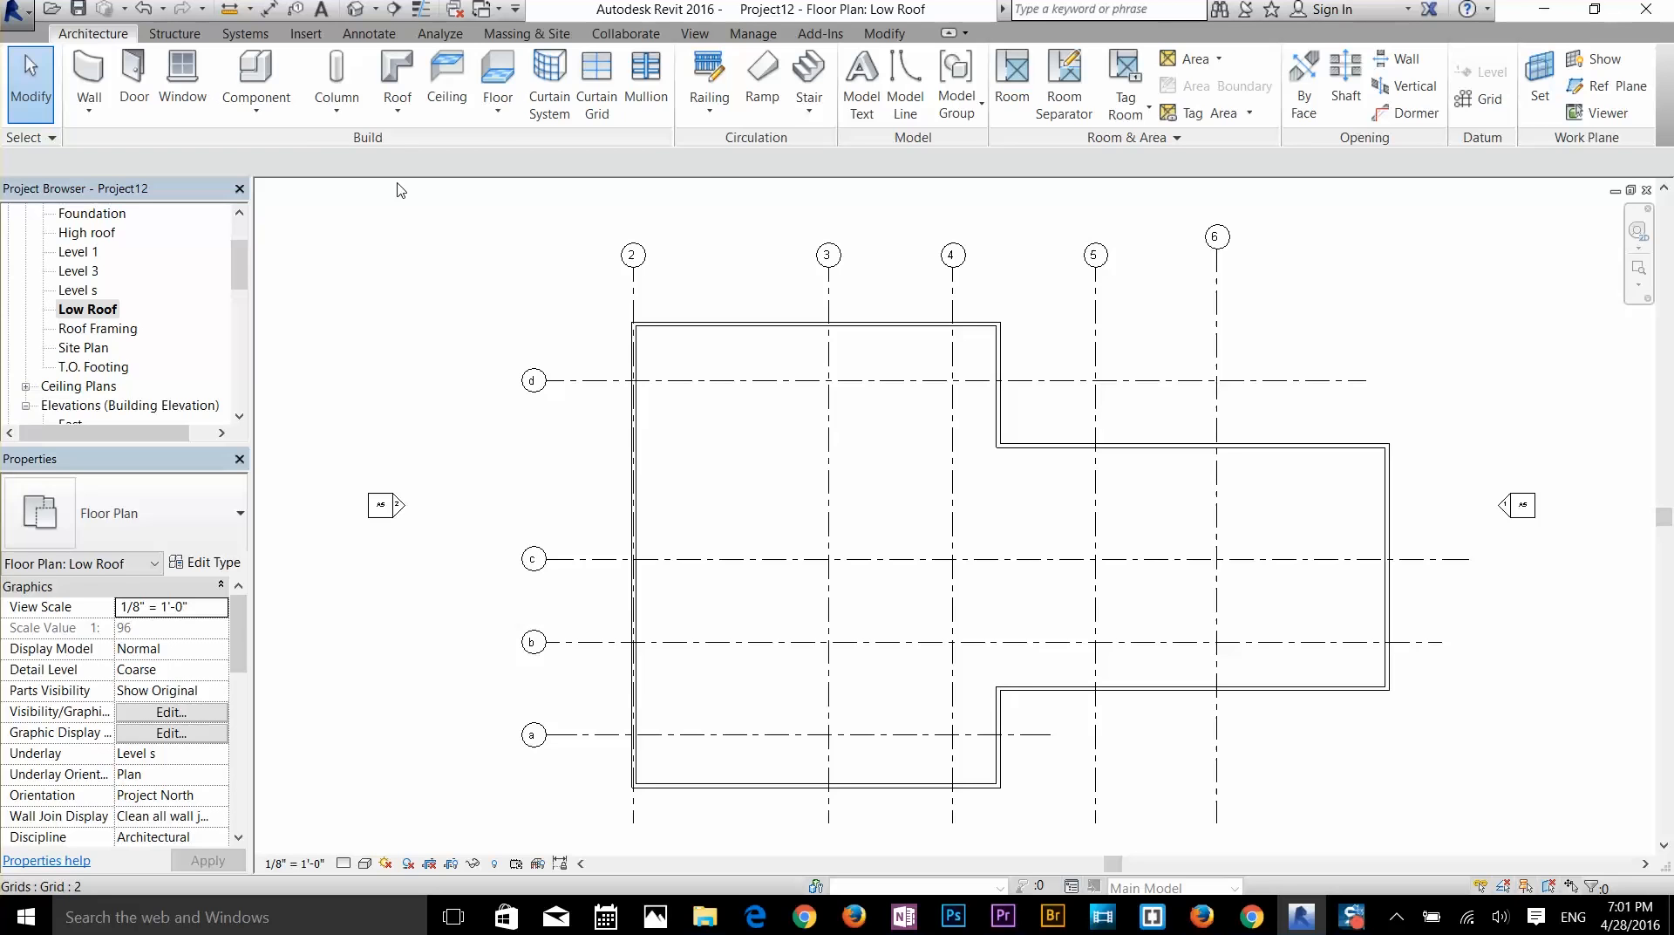
{"action": "left_click", "coordinate": [336, 111]}
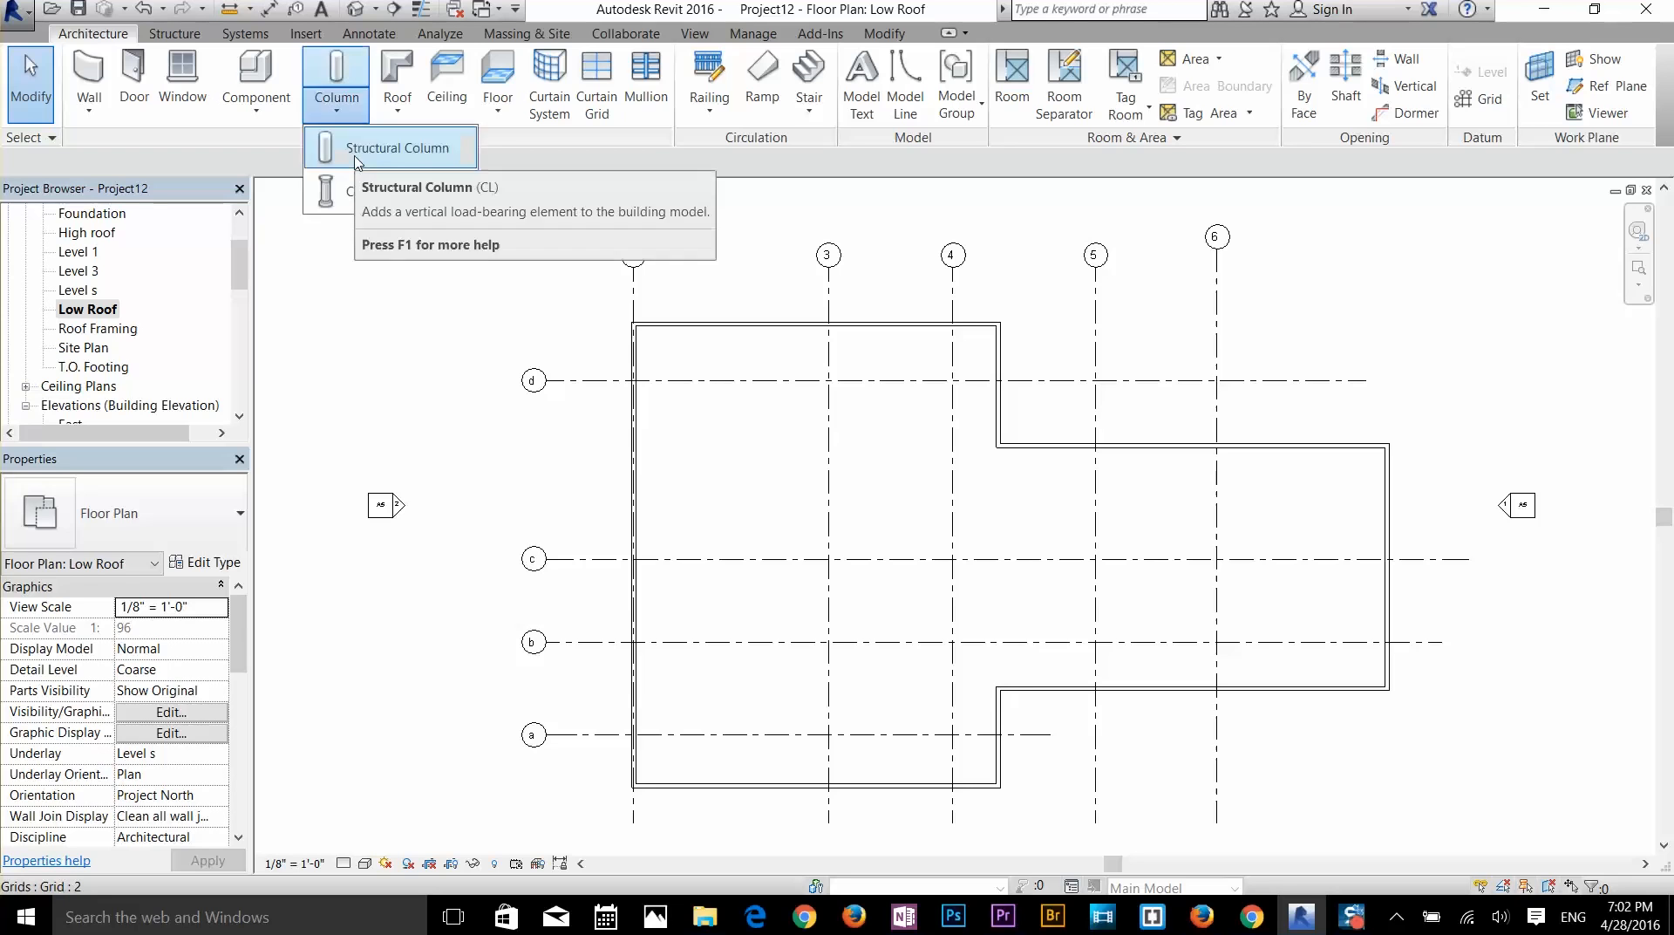
{"action": "left_click", "coordinate": [359, 163]}
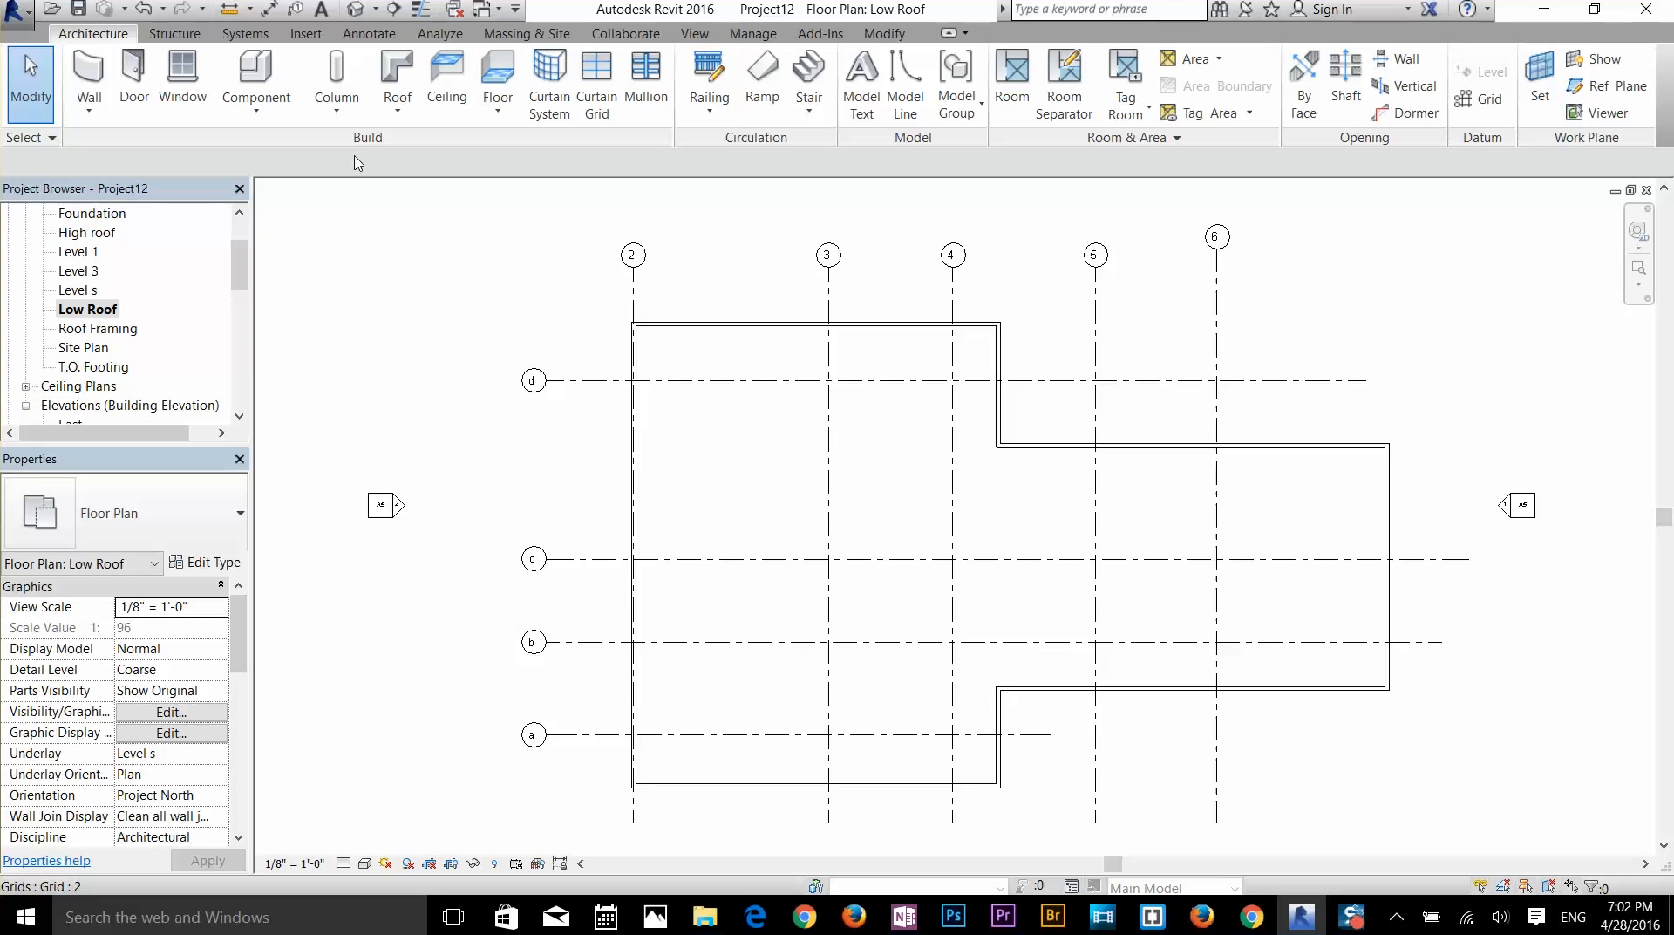
- Place a 24" x 24" rectangular architectural column at the intersection of grid lines c and 3, and end placement
{"action": "left_click", "coordinate": [339, 118]}
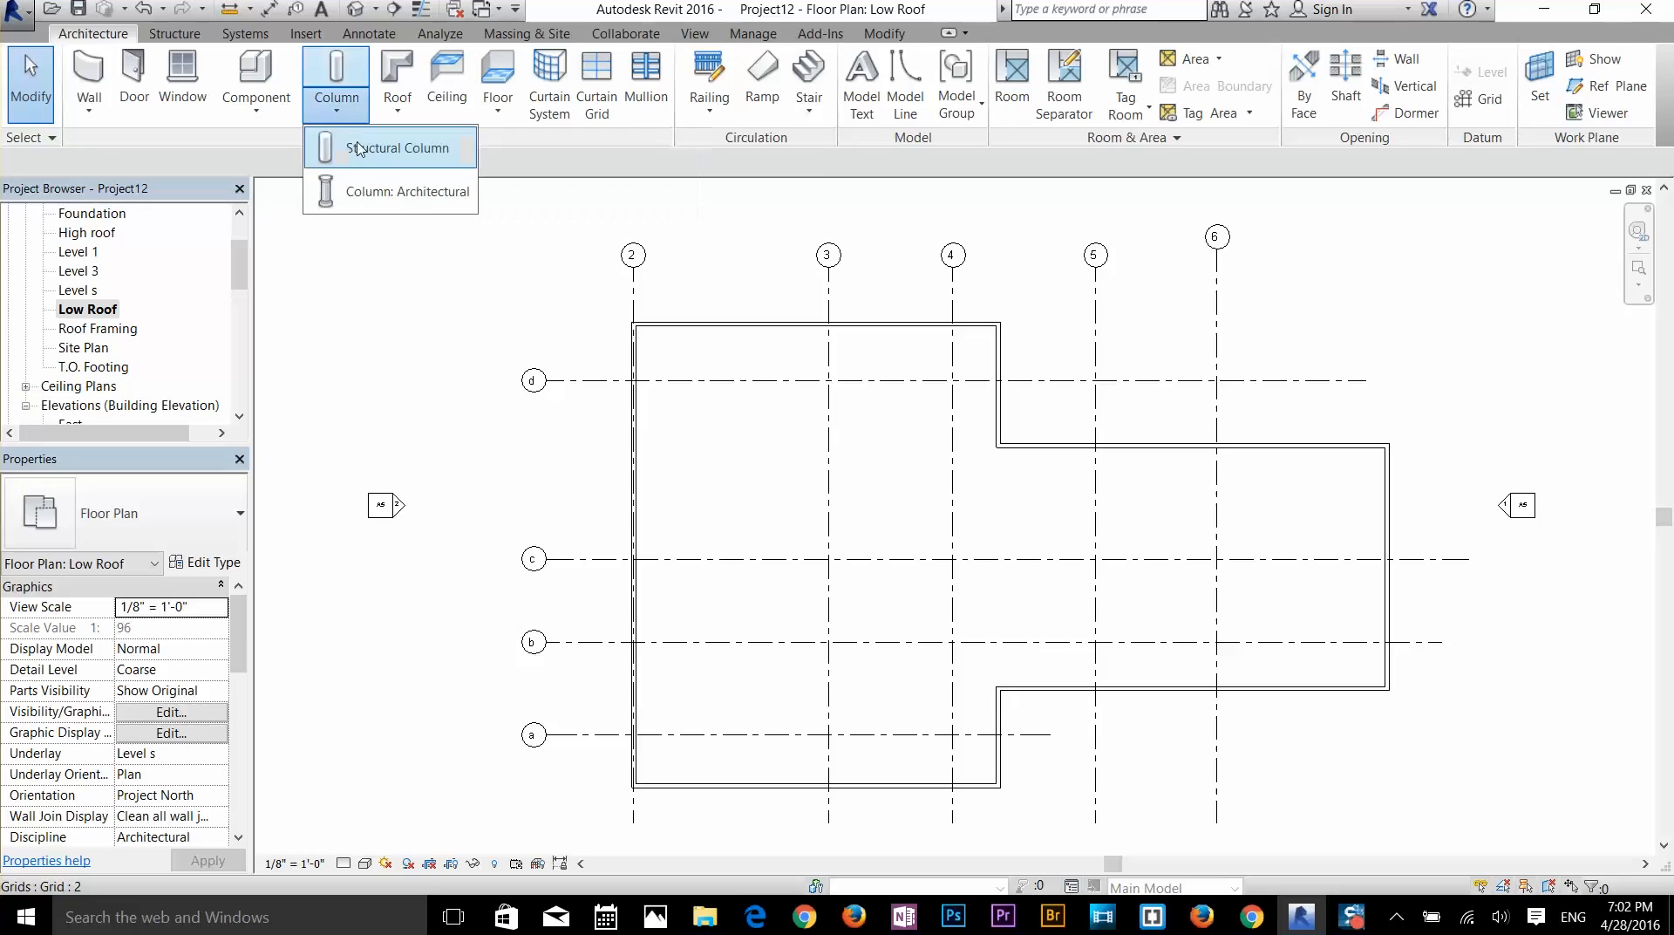
{"action": "left_click", "coordinate": [365, 186]}
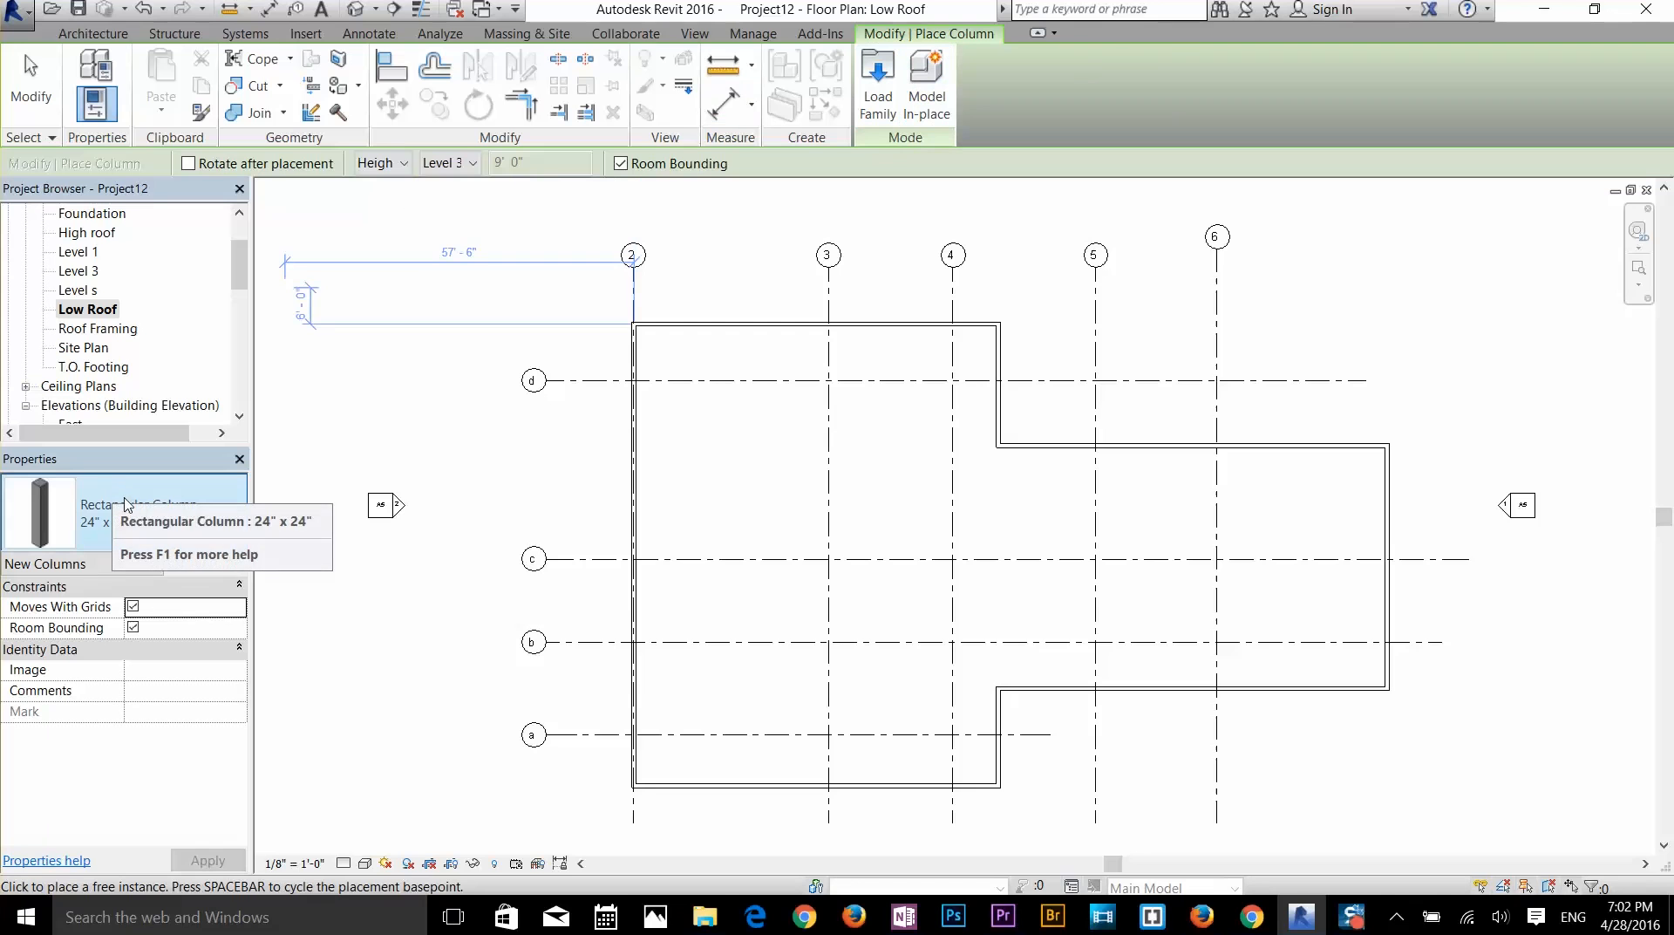
{"action": "left_click", "coordinate": [150, 521]}
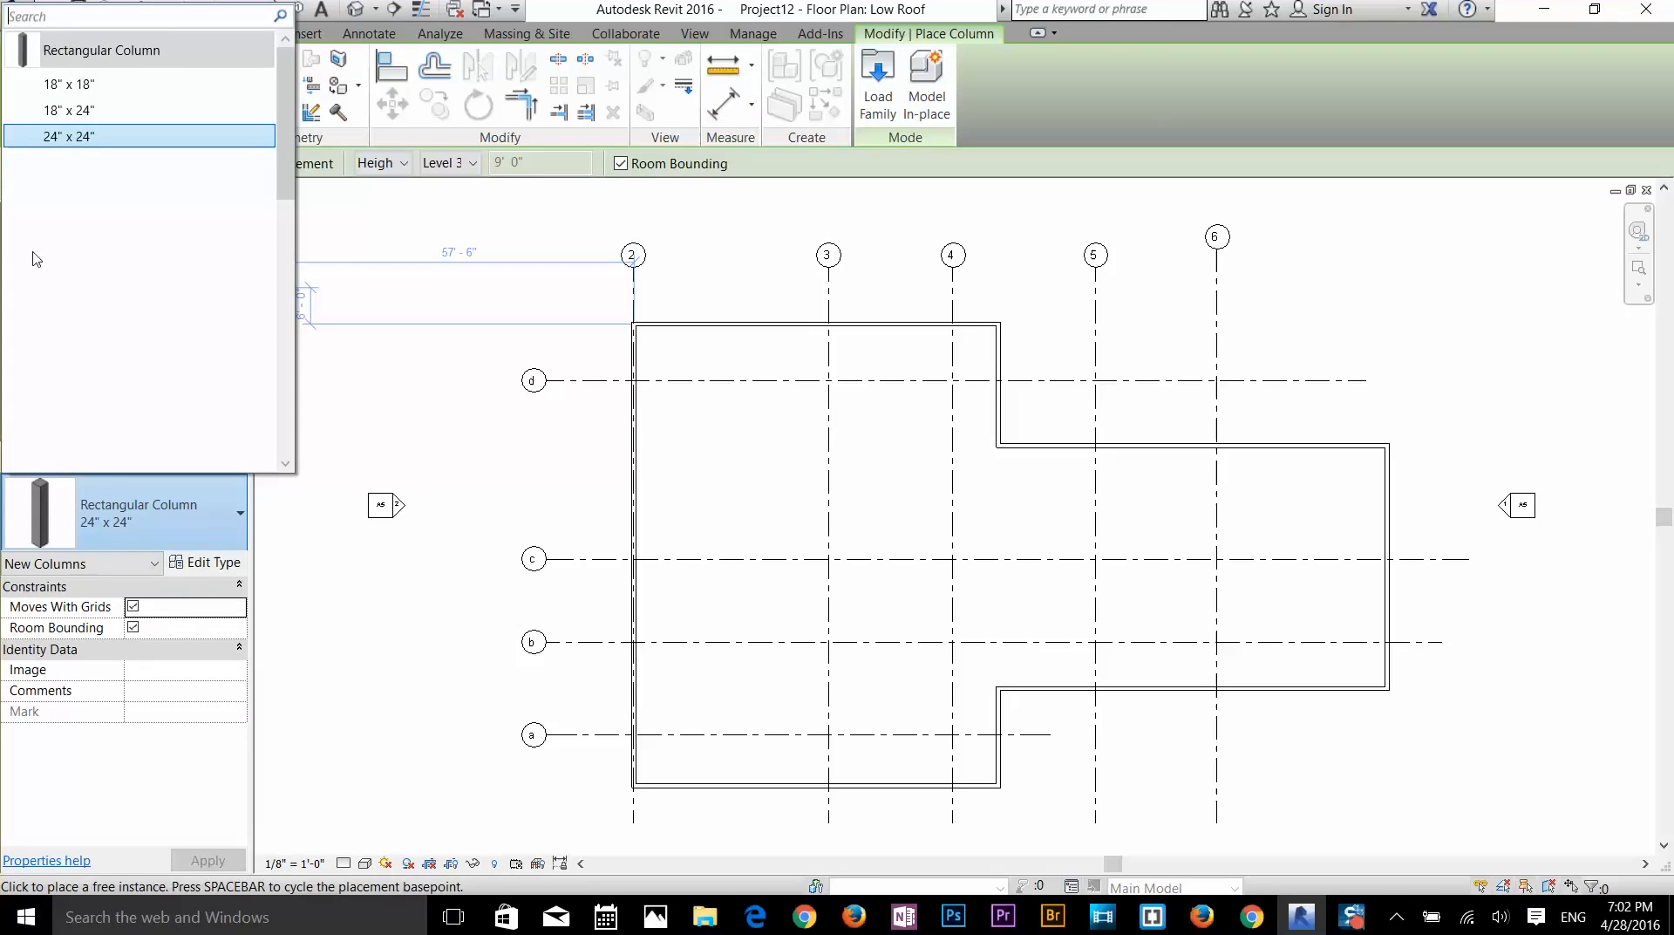
{"action": "left_click", "coordinate": [72, 137]}
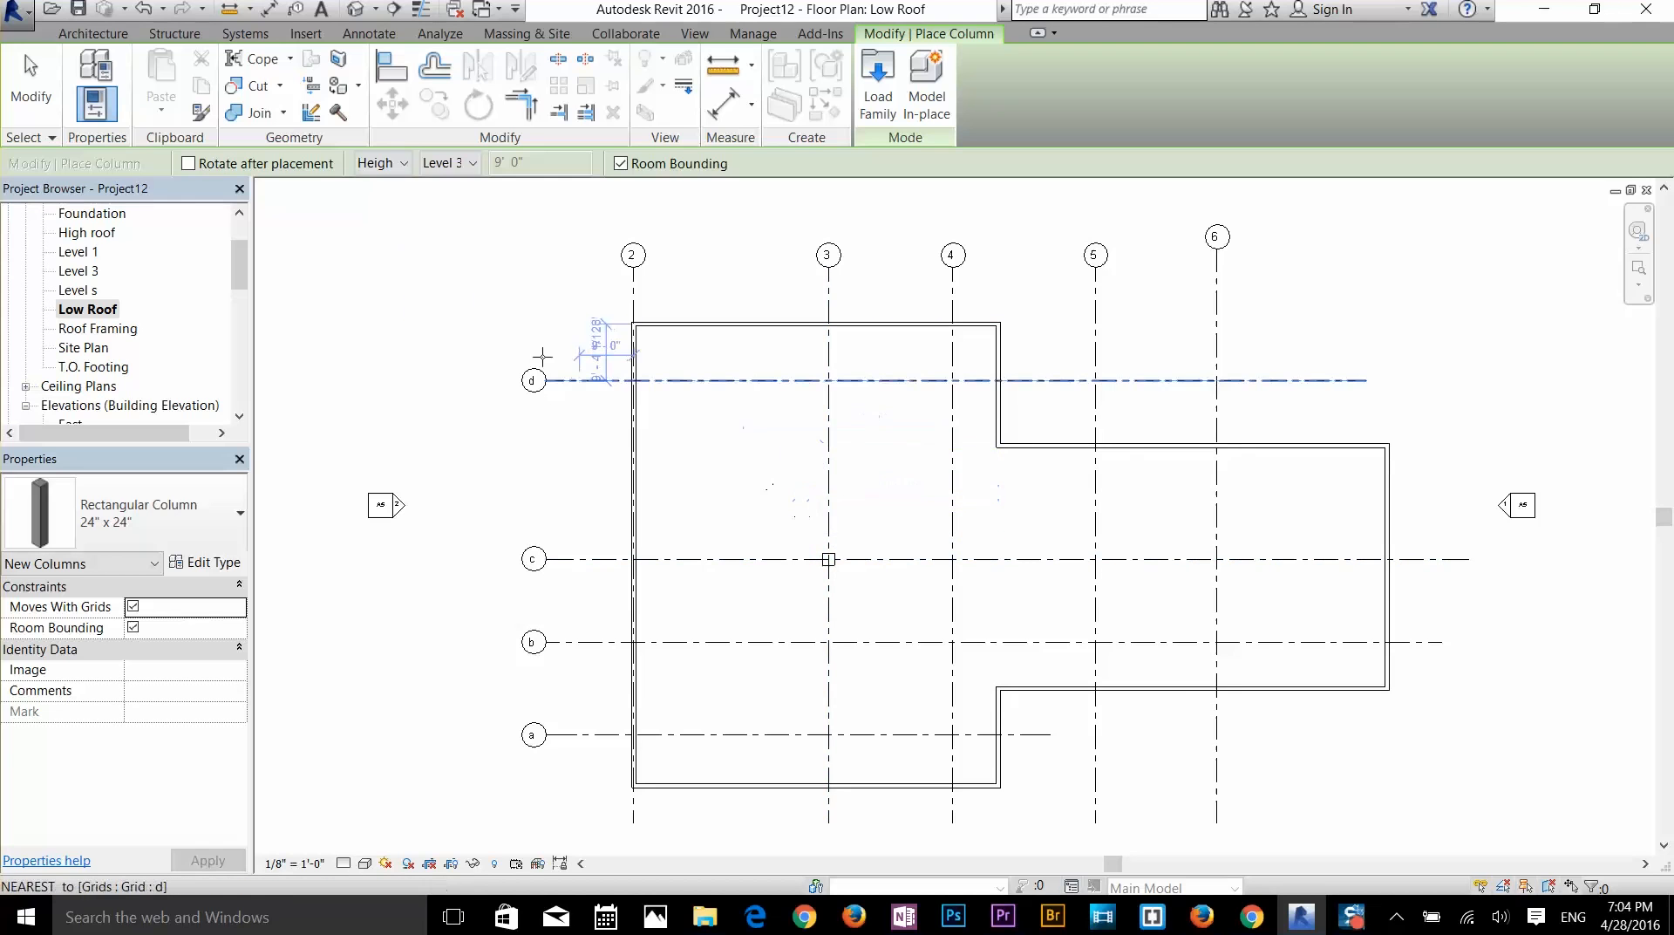
{"action": "left_click", "coordinate": [19, 106]}
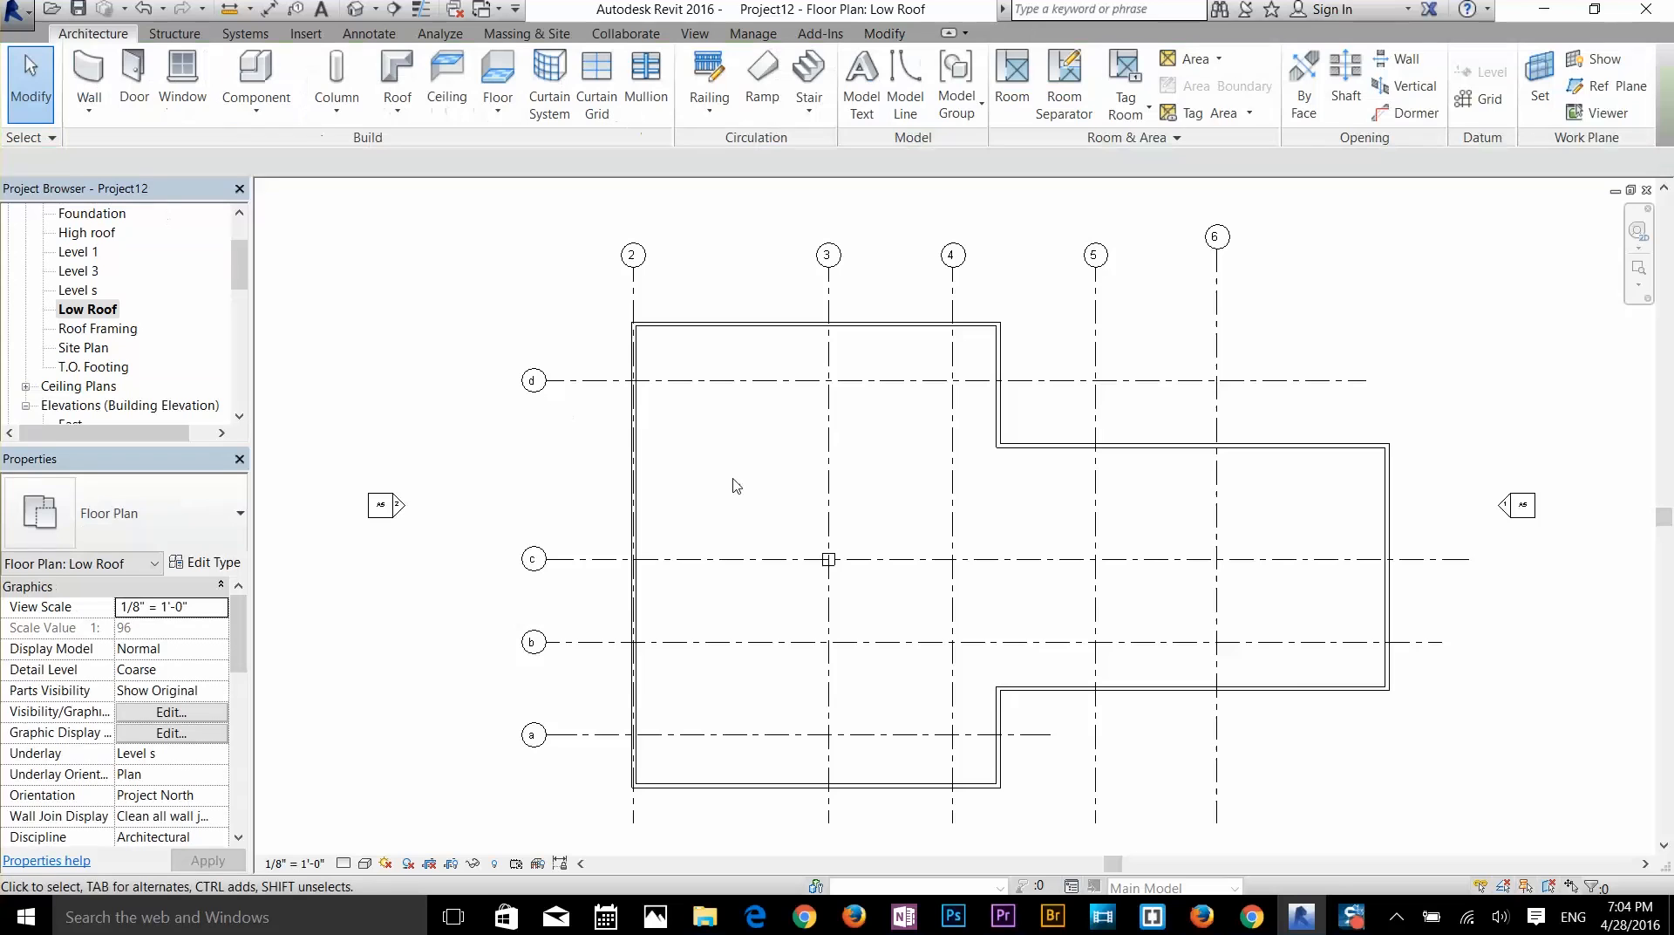
- Move grid line c south to 16' - 0" above the wing's south wall
{"action": "left_click", "coordinate": [746, 559]}
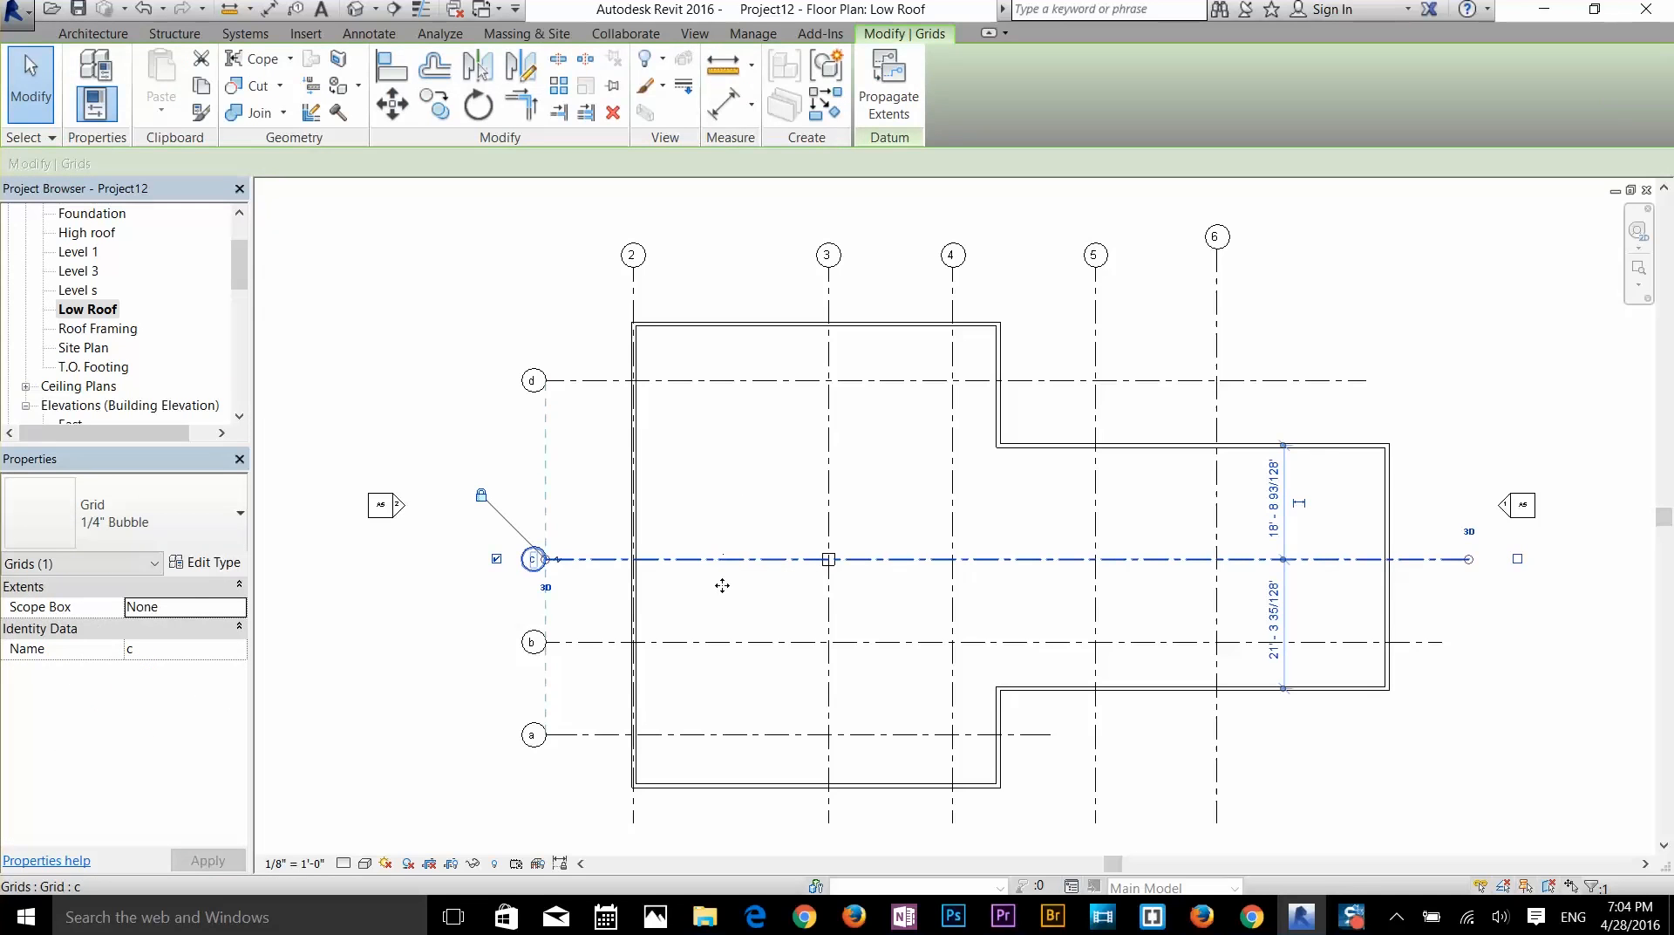
{"action": "left_click_drag", "start_coordinate": [722, 559], "coordinate": [722, 591]}
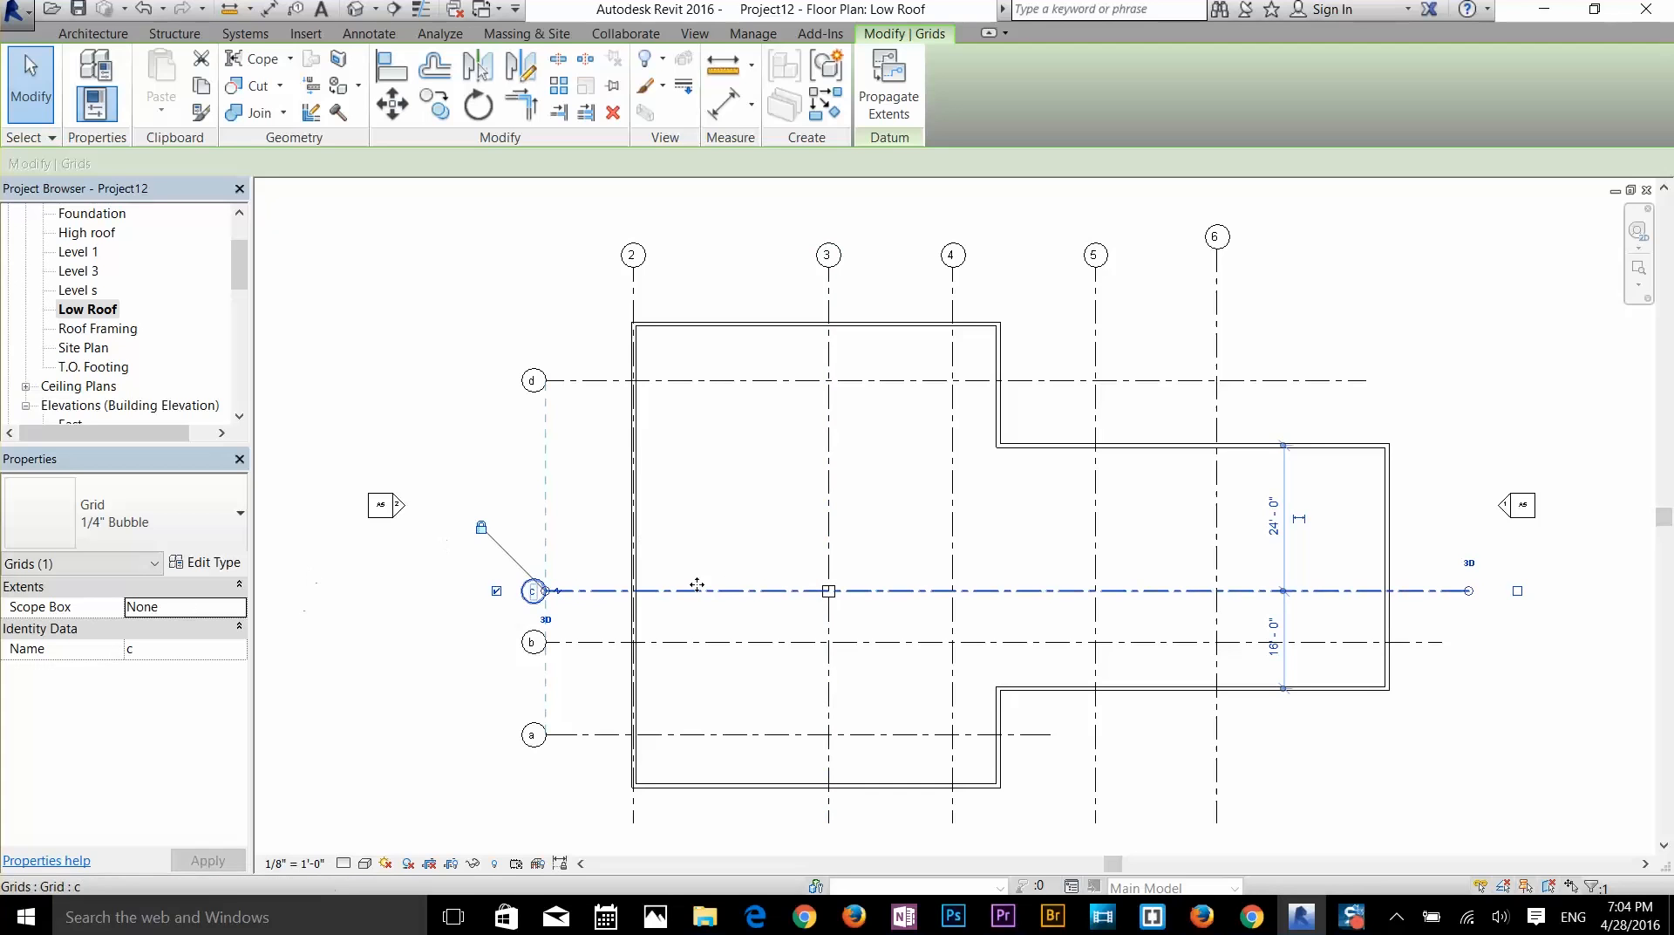
- Turn off Moves With Grids for the column at grid lines c and 3
{"action": "left_click", "coordinate": [828, 591]}
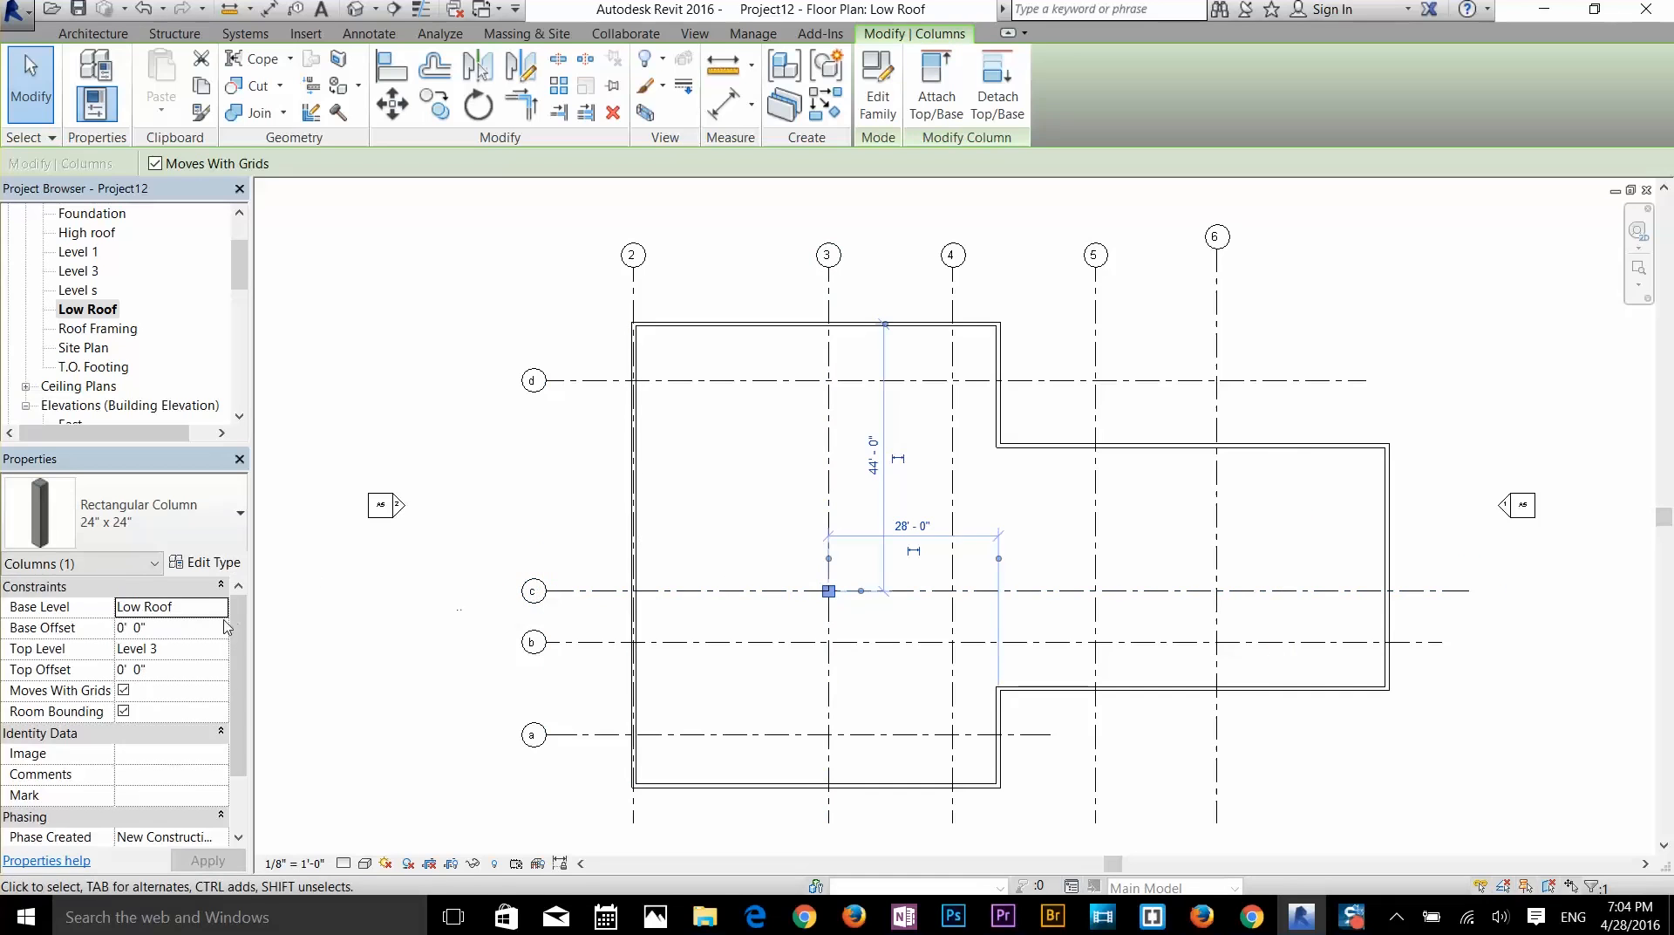
{"action": "scroll", "coordinate": [115, 655], "scroll_direction": "down", "scroll_amount": 3}
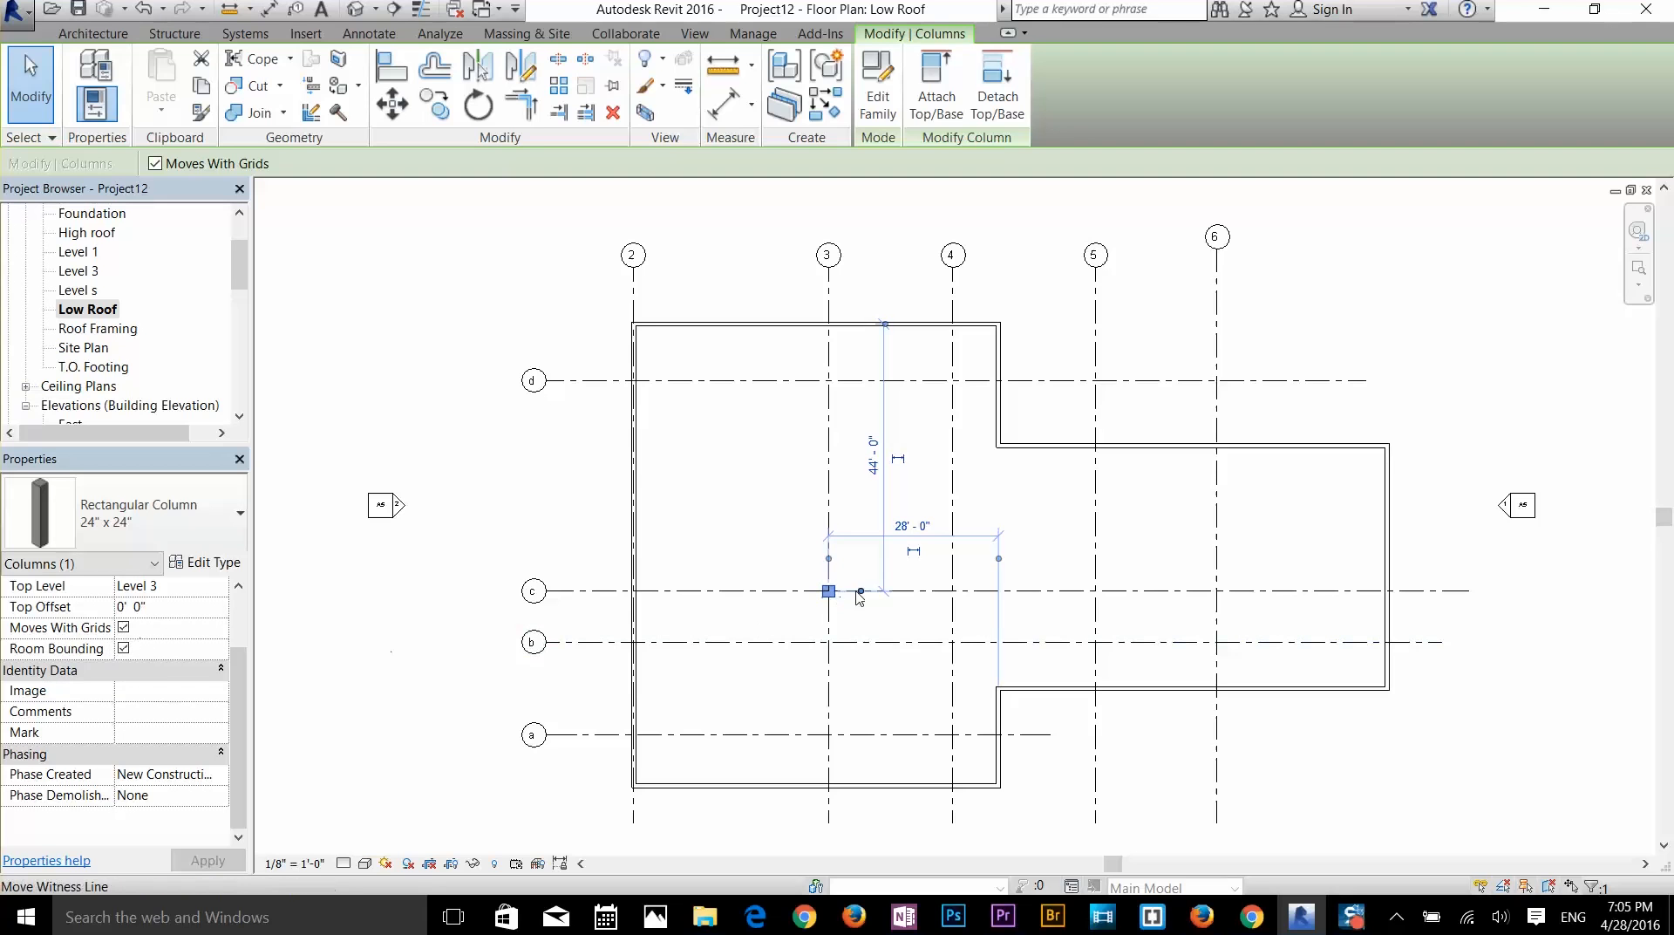
{"action": "left_click", "coordinate": [123, 627]}
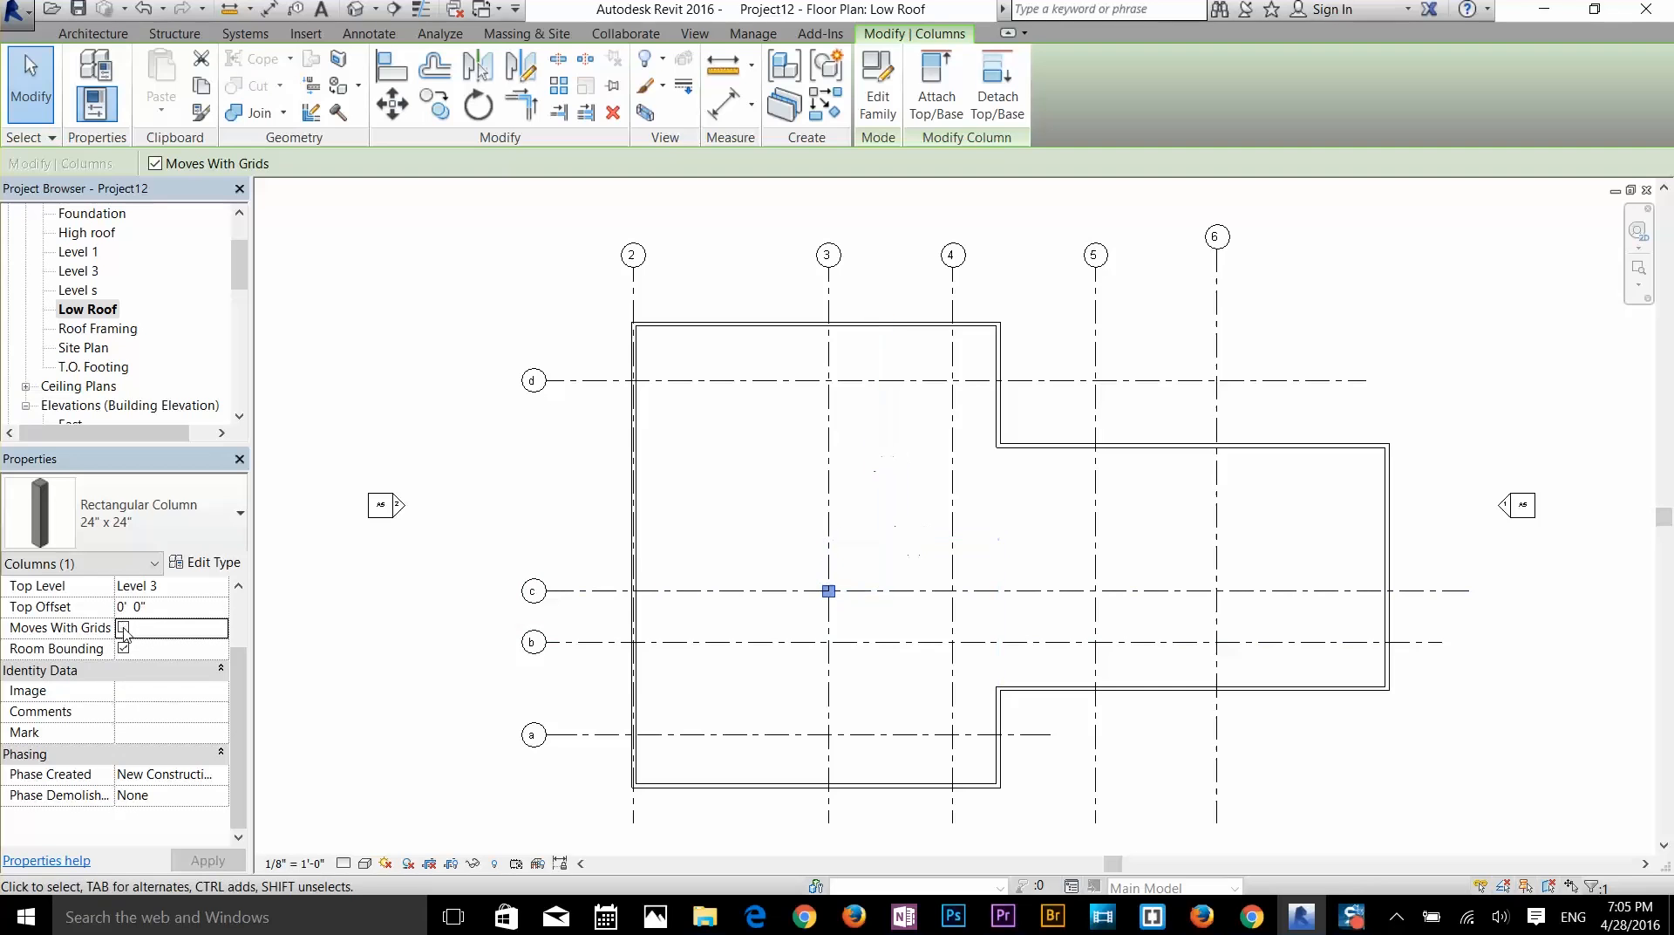
- Delete the rectangular column at the intersection of grid lines c and 3
{"action": "left_click", "coordinate": [774, 591]}
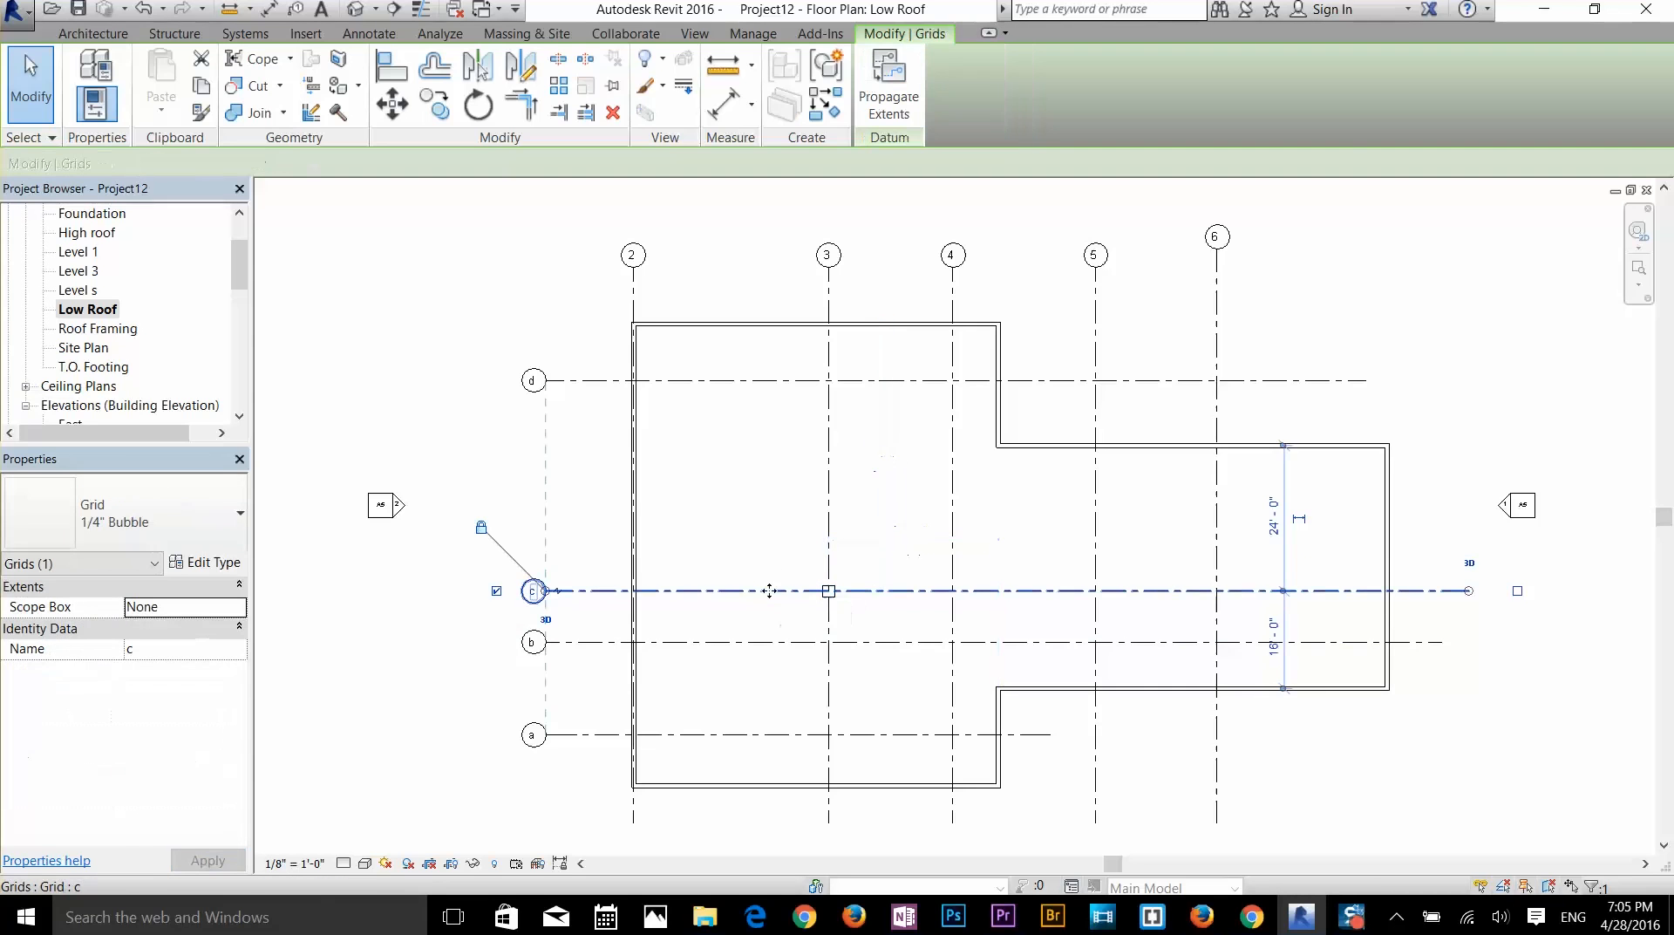
{"action": "left_click_drag", "start_coordinate": [772, 561], "coordinate": [872, 623]}
{"action": "key", "text": "Delete"}
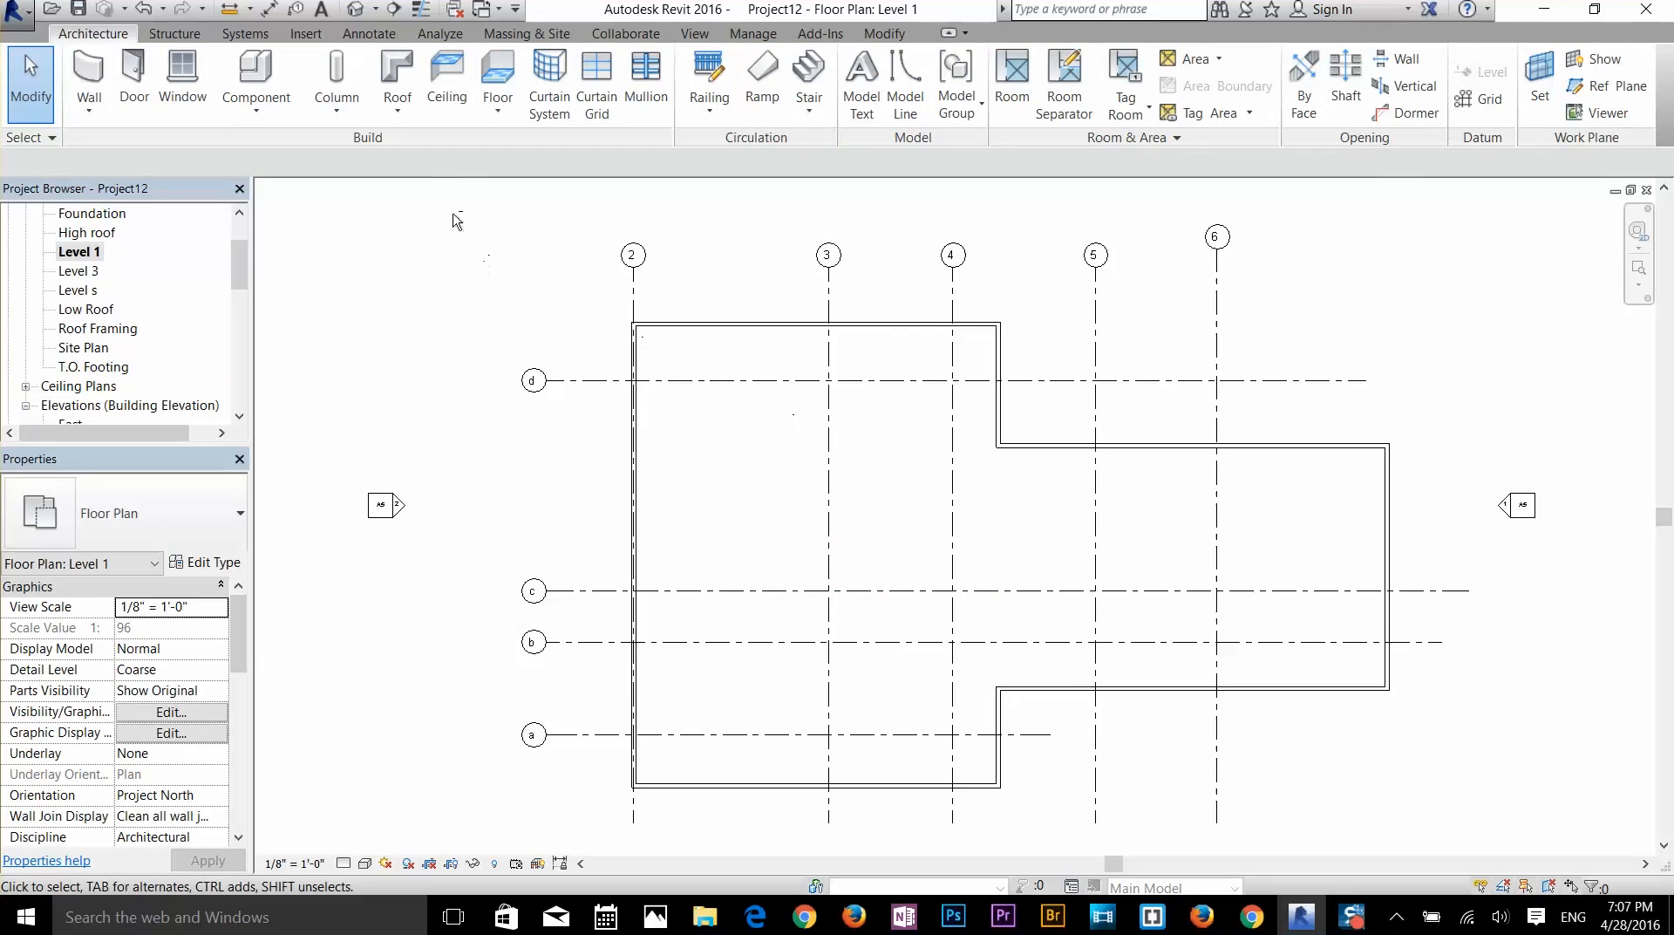
- Place a 24" x 24" architectural column with an unconnected height of 9' 0" inside the building's northwest wall corner on Level 1
{"action": "left_click", "coordinate": [337, 103]}
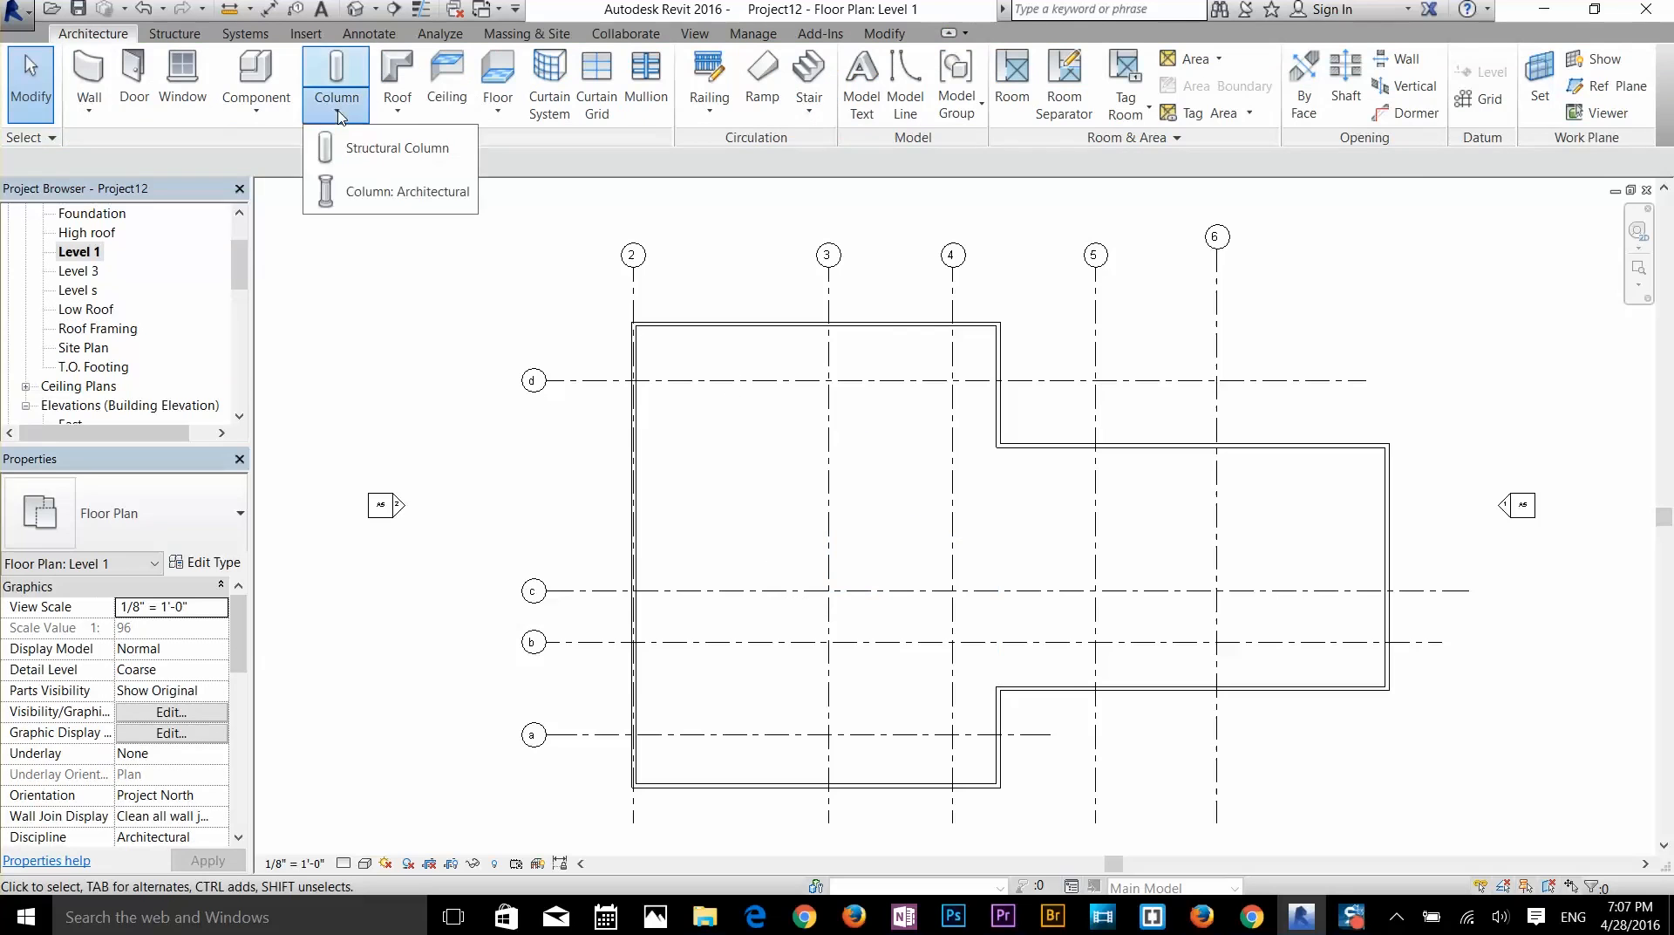
{"action": "left_click", "coordinate": [357, 194]}
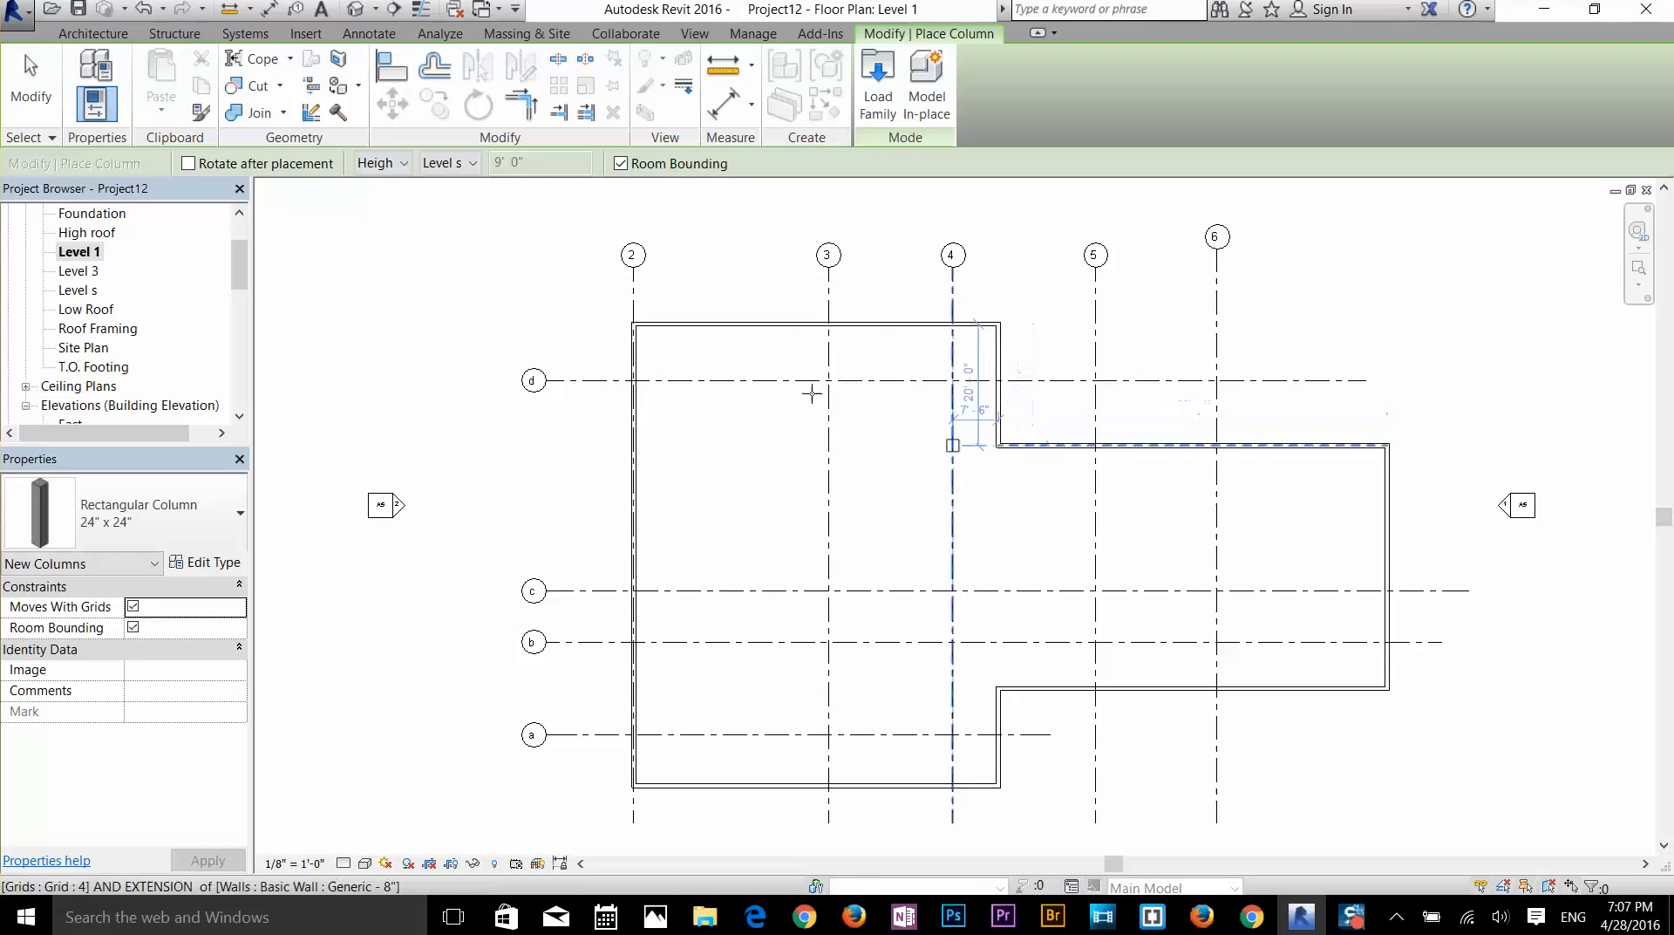
{"action": "left_click", "coordinate": [404, 164]}
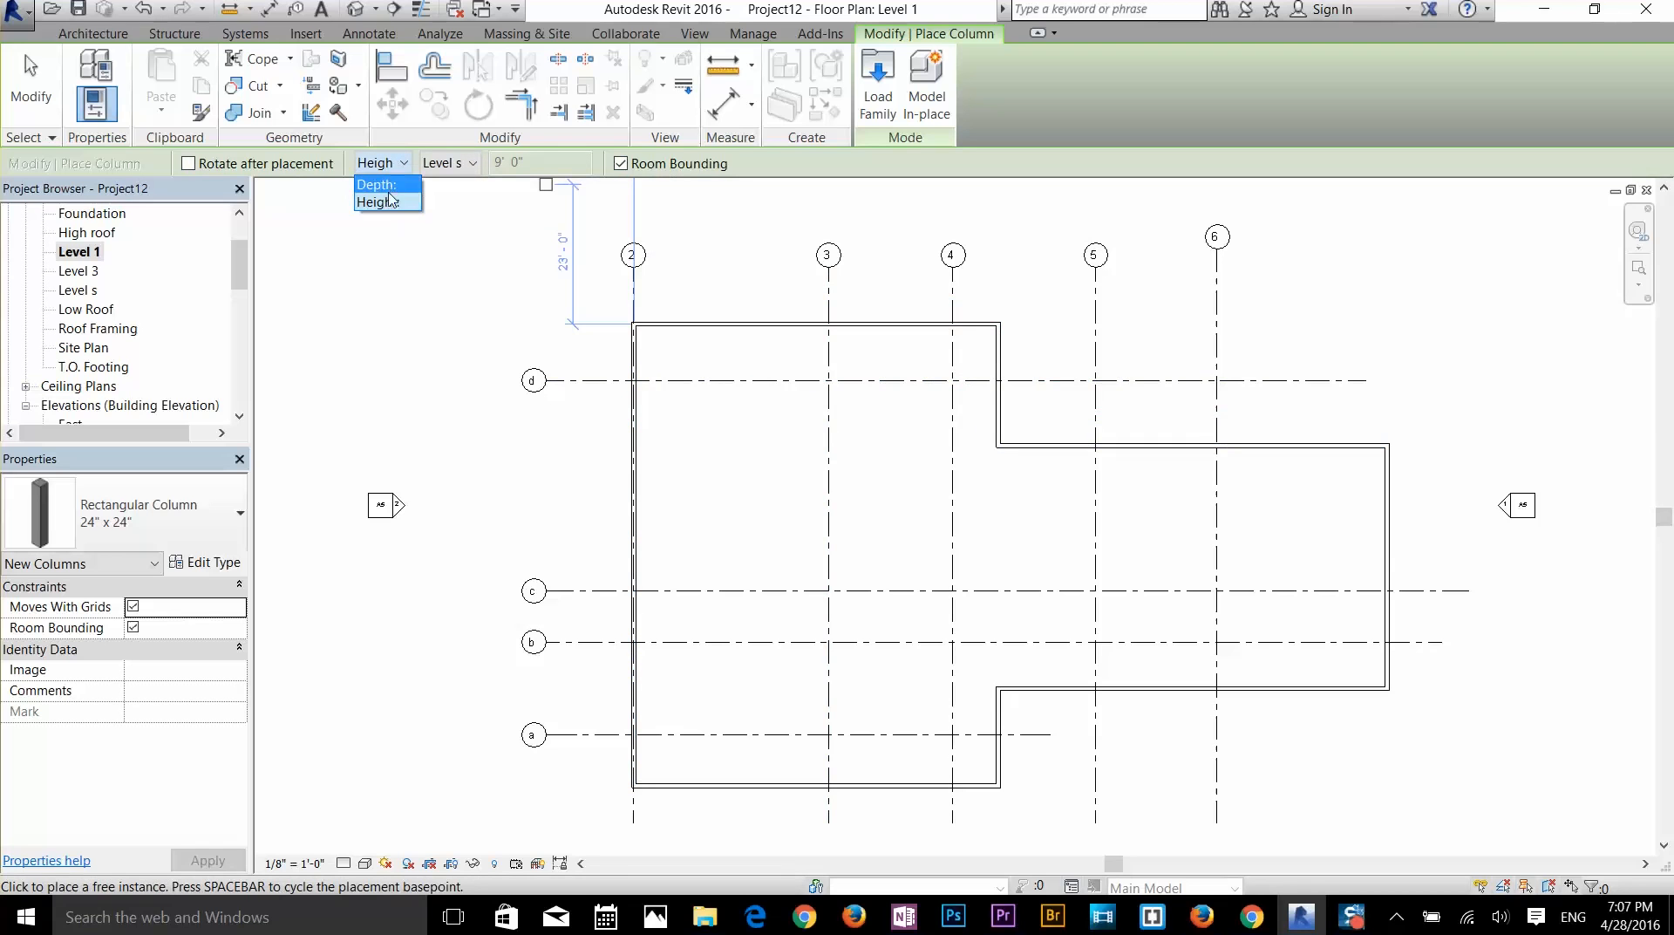
{"action": "left_click", "coordinate": [383, 202]}
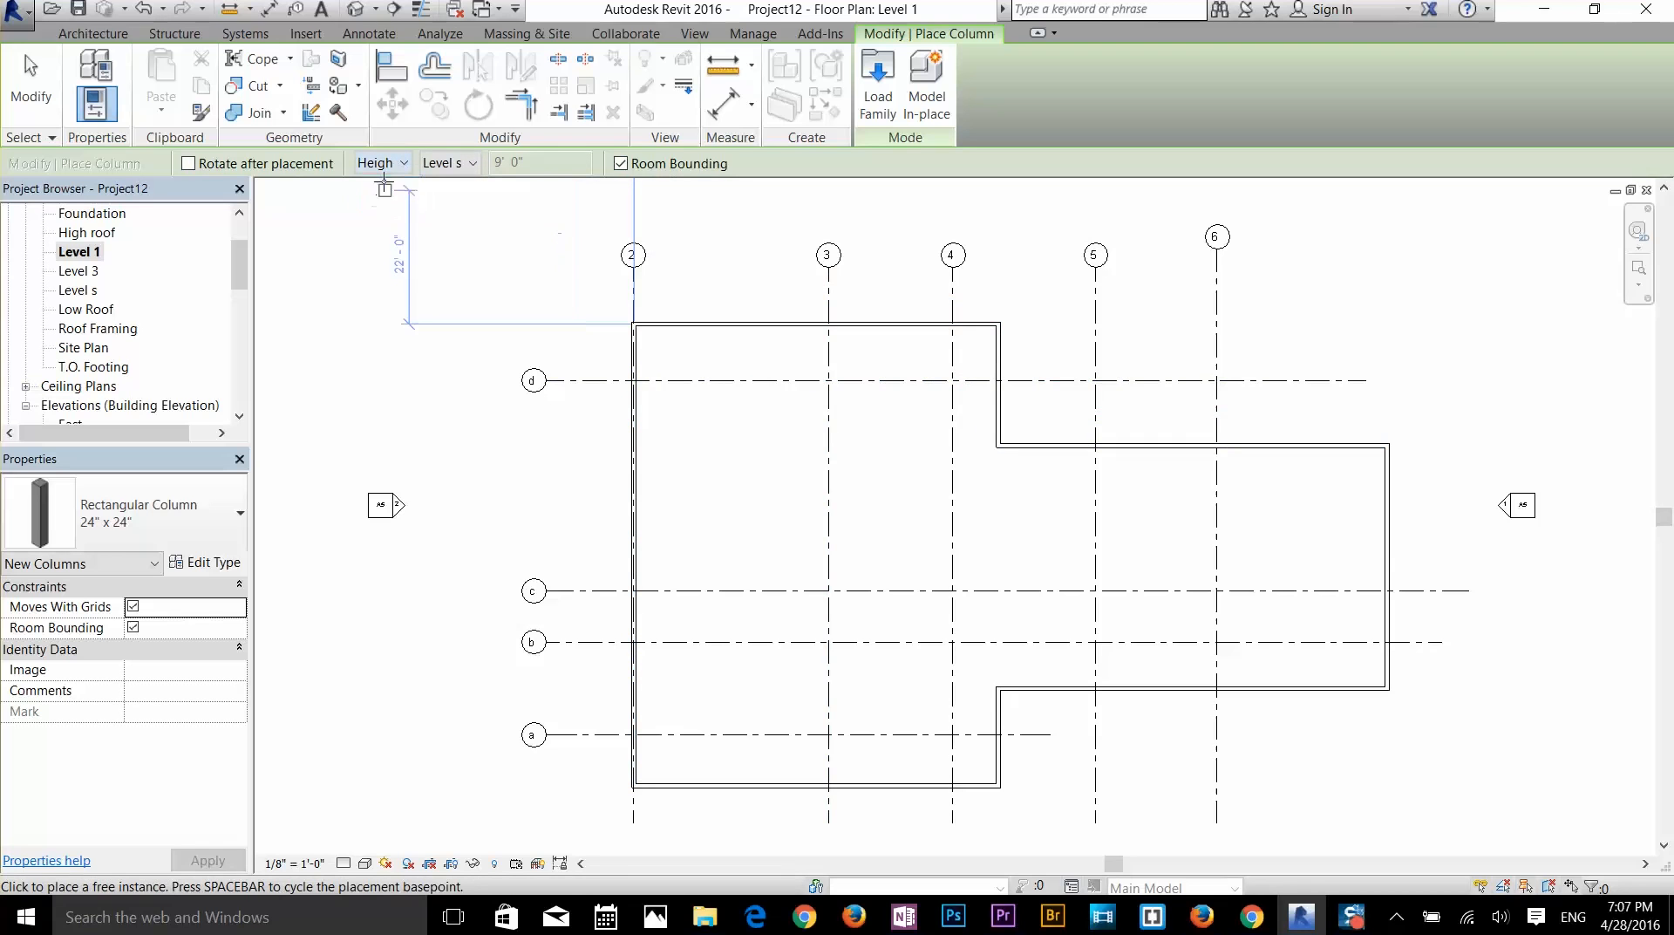
{"action": "left_click", "coordinate": [472, 168]}
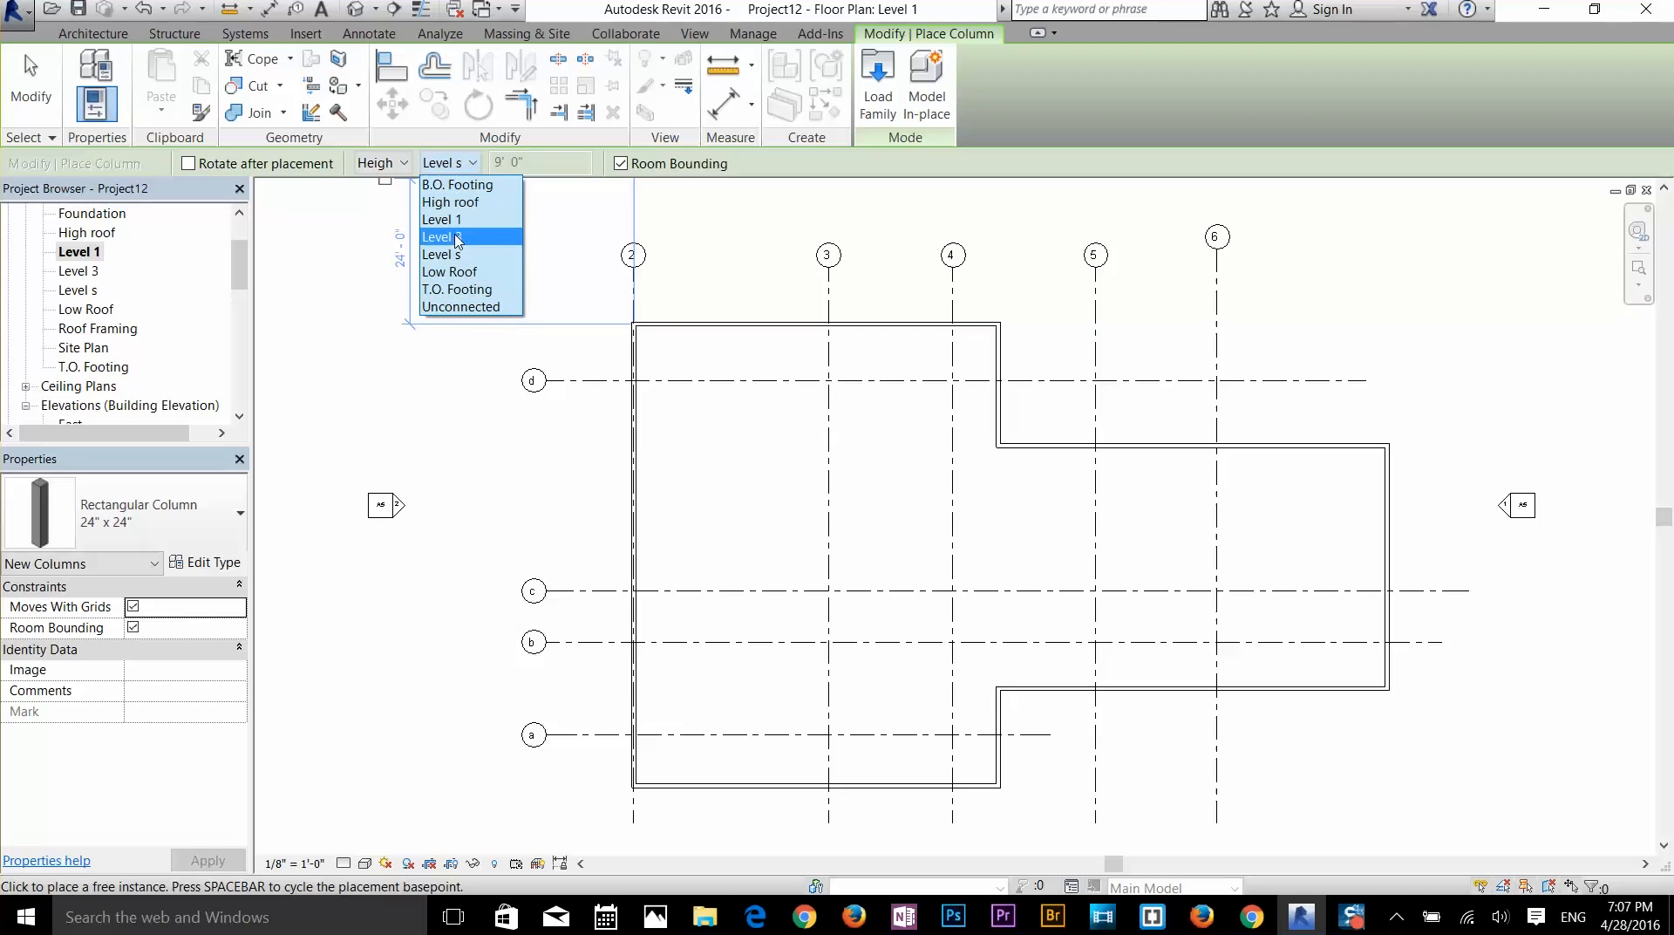
{"action": "left_click", "coordinate": [455, 306]}
{"action": "left_click_drag", "start_coordinate": [525, 162], "coordinate": [489, 162]}
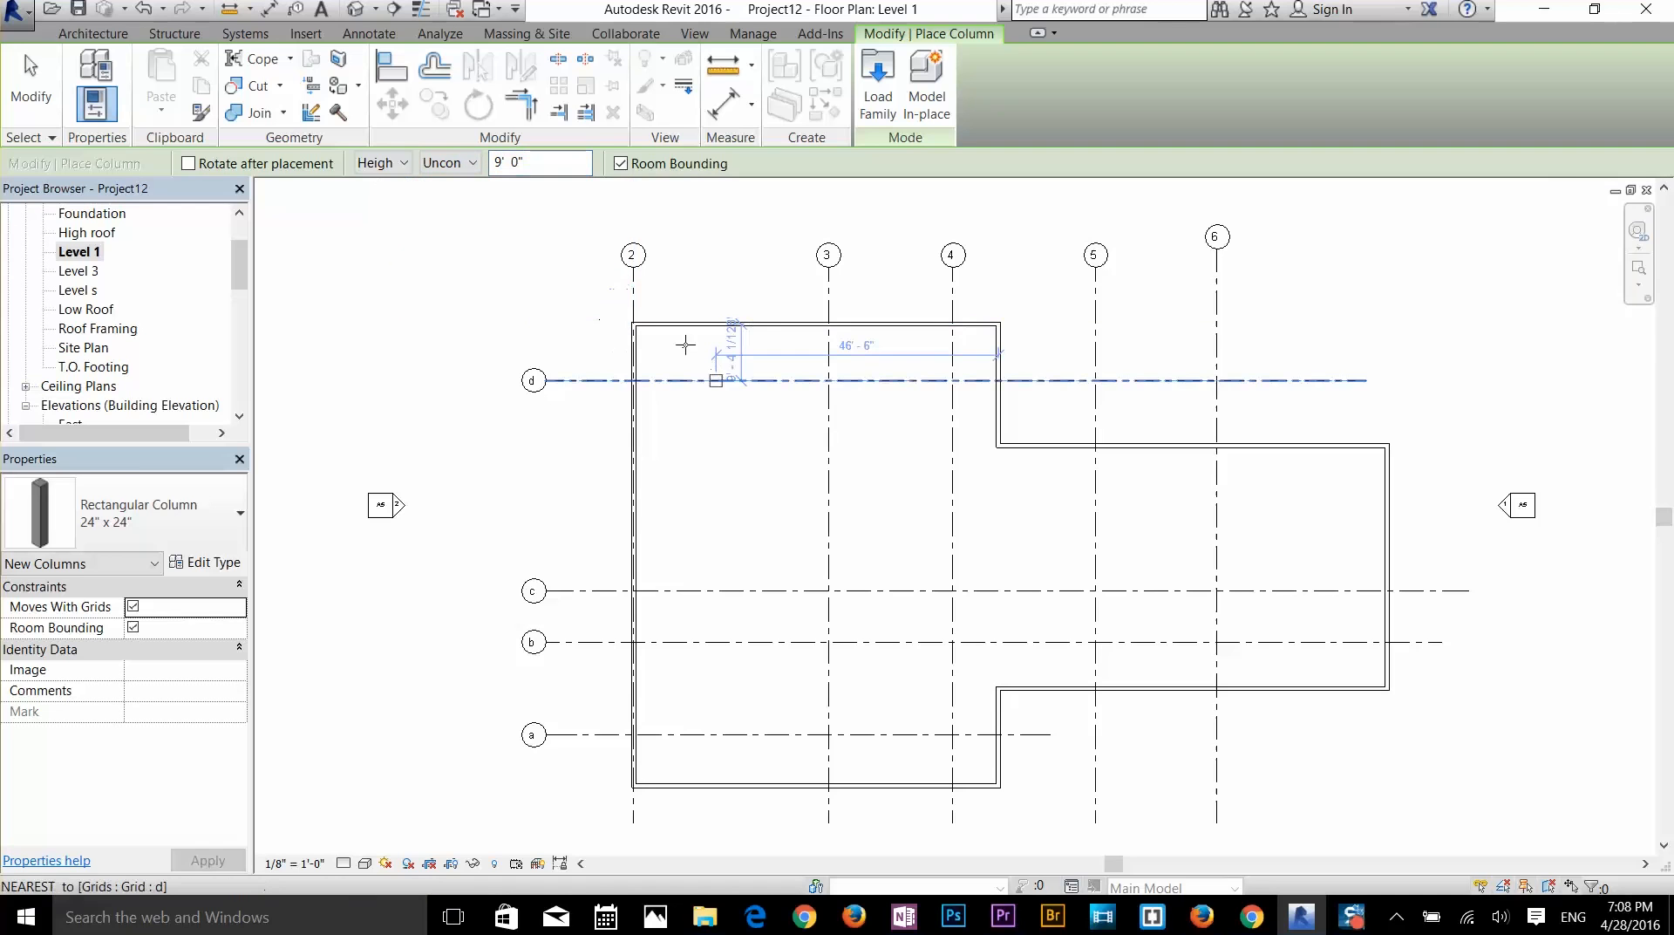
{"action": "scroll", "coordinate": [628, 323], "scroll_direction": "up", "scroll_amount": 4}
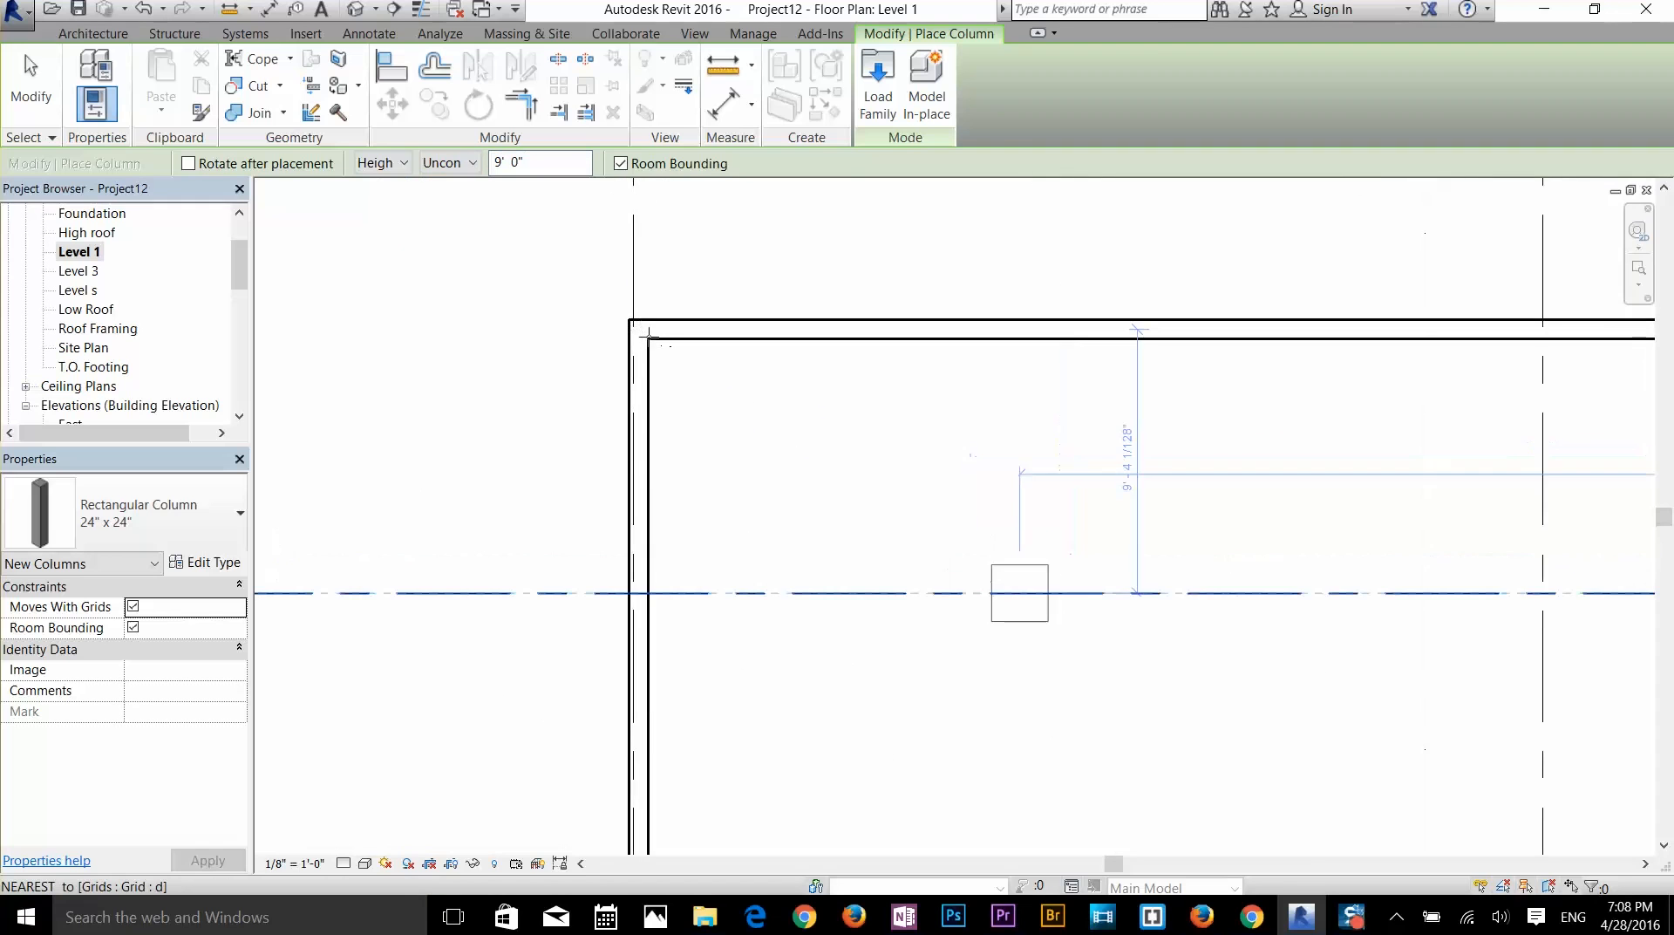
{"action": "left_click", "coordinate": [656, 349]}
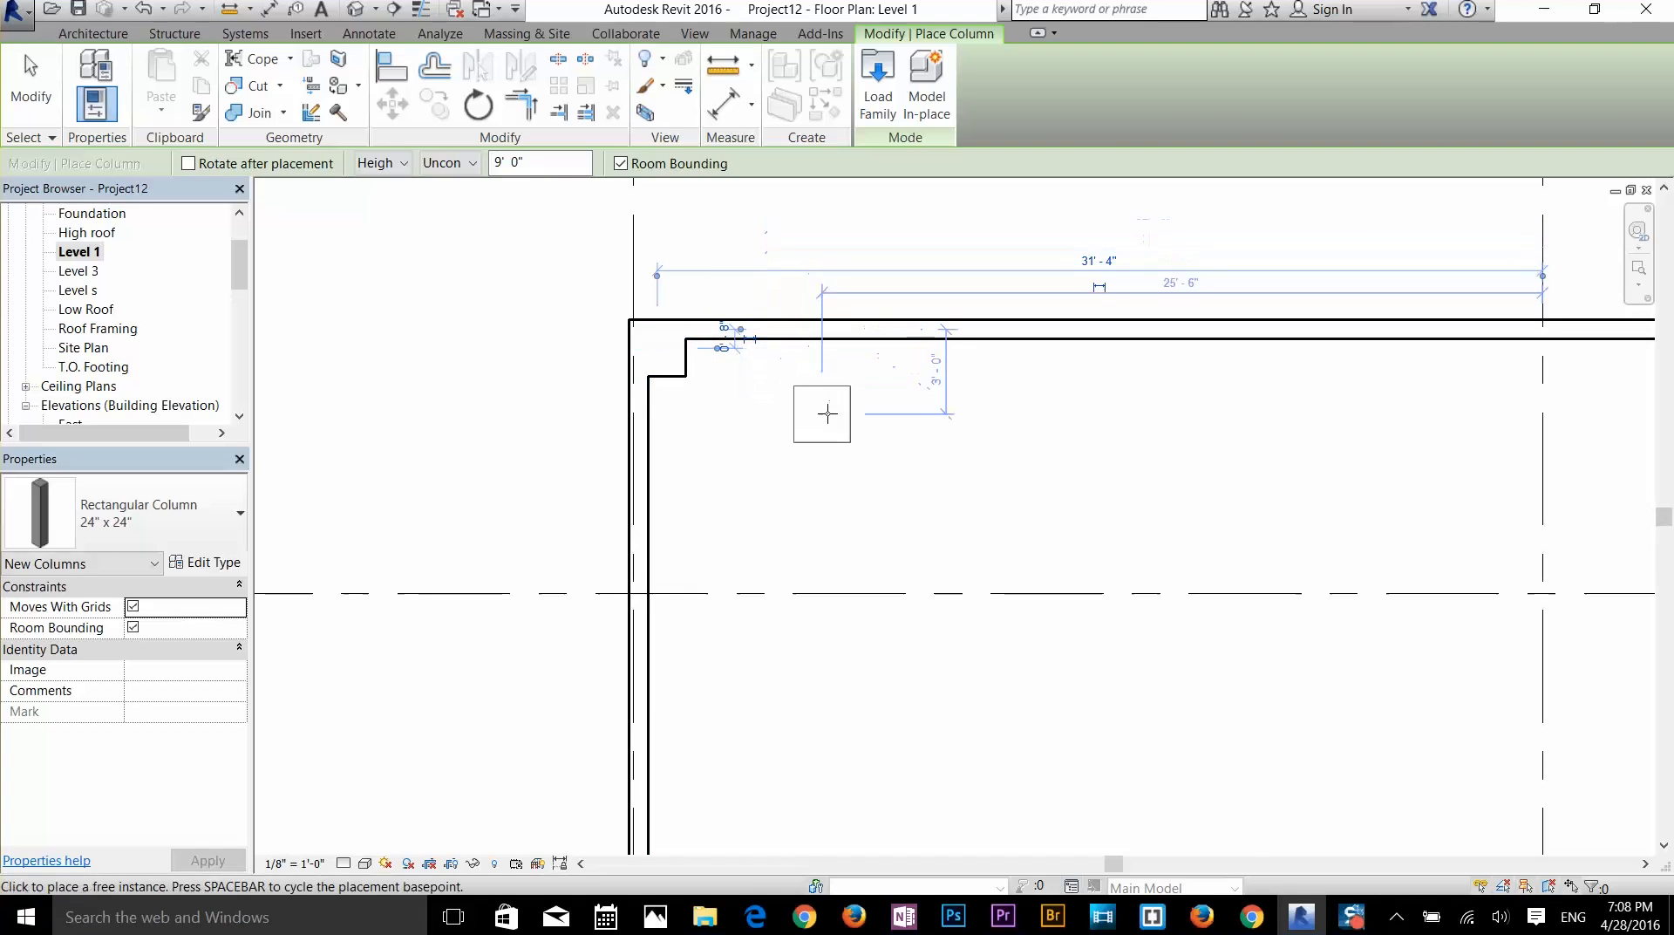
- Place 24" x 24" architectural columns on the main block's north wall at grid line 3 and inside its northeast corner
{"action": "scroll", "coordinate": [965, 442], "scroll_direction": "down", "scroll_amount": 4}
{"action": "middle_click_drag", "start_coordinate": [1162, 497], "coordinate": [891, 394]}
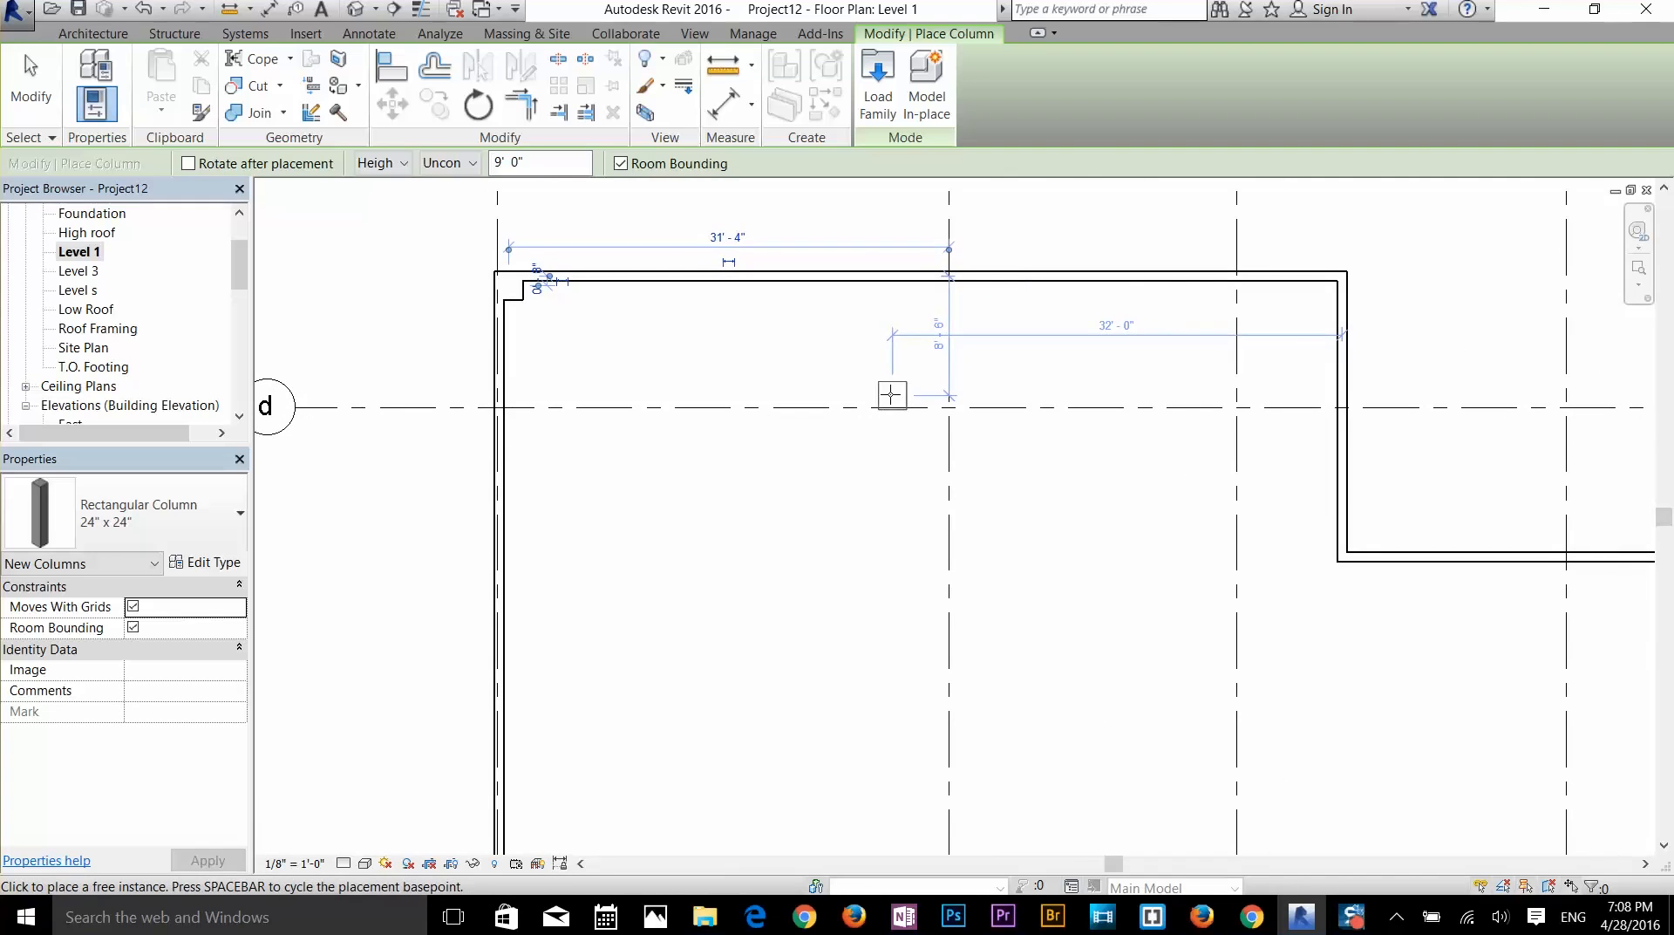
{"action": "scroll", "coordinate": [952, 291], "scroll_direction": "up", "scroll_amount": 3}
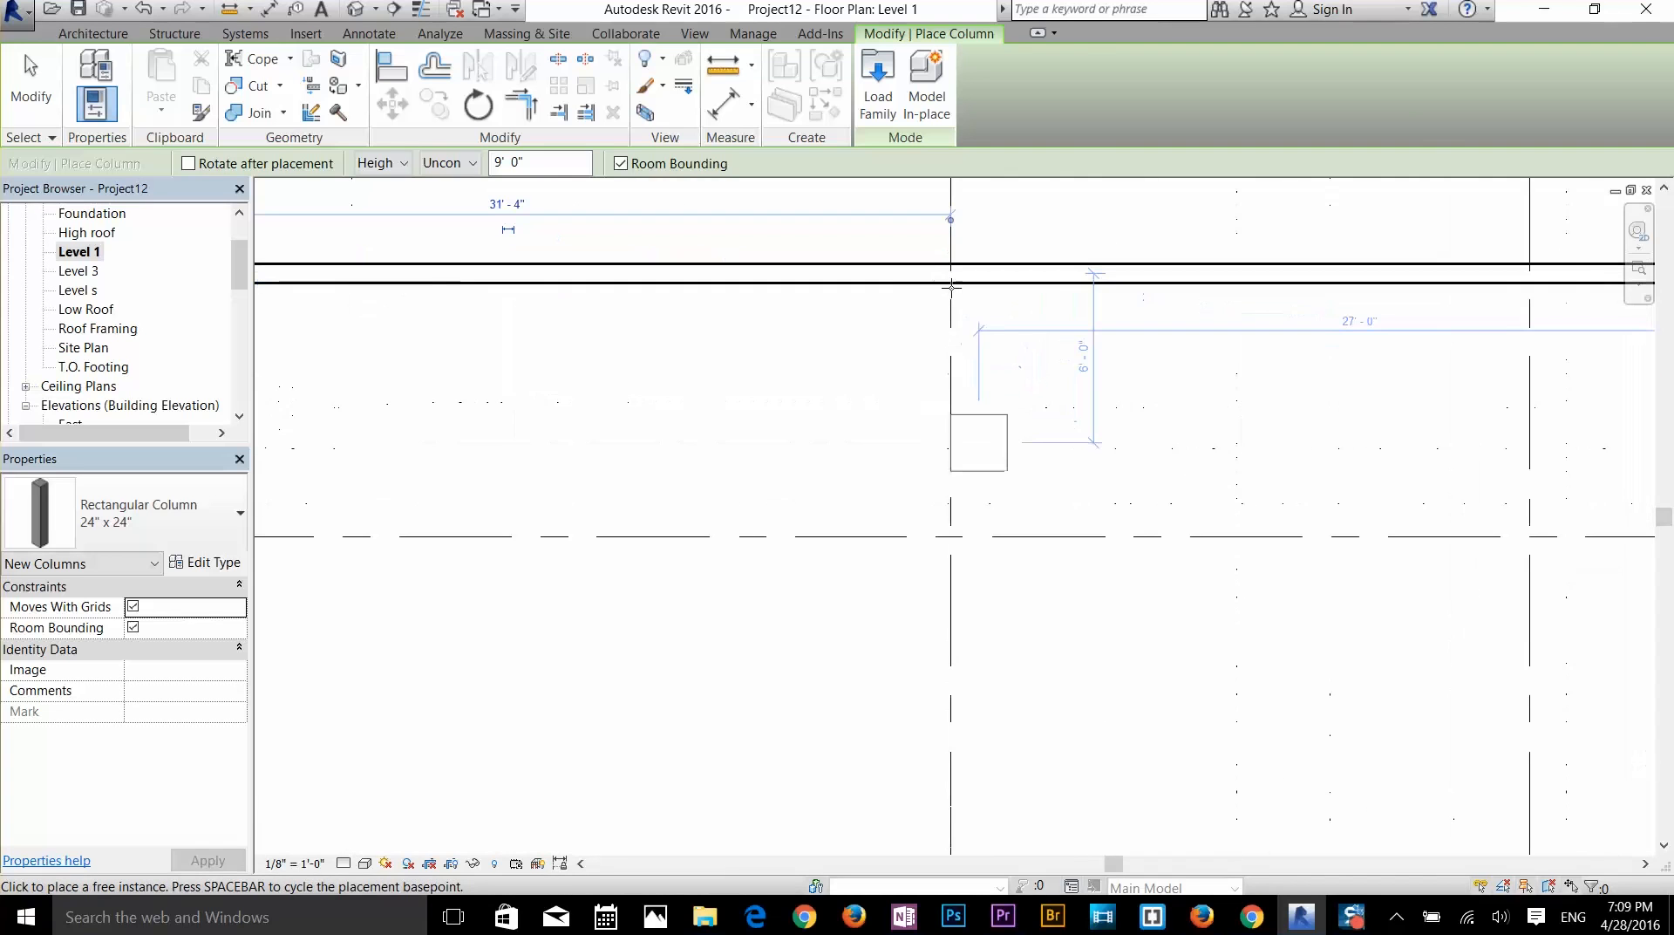
{"action": "left_click", "coordinate": [950, 272]}
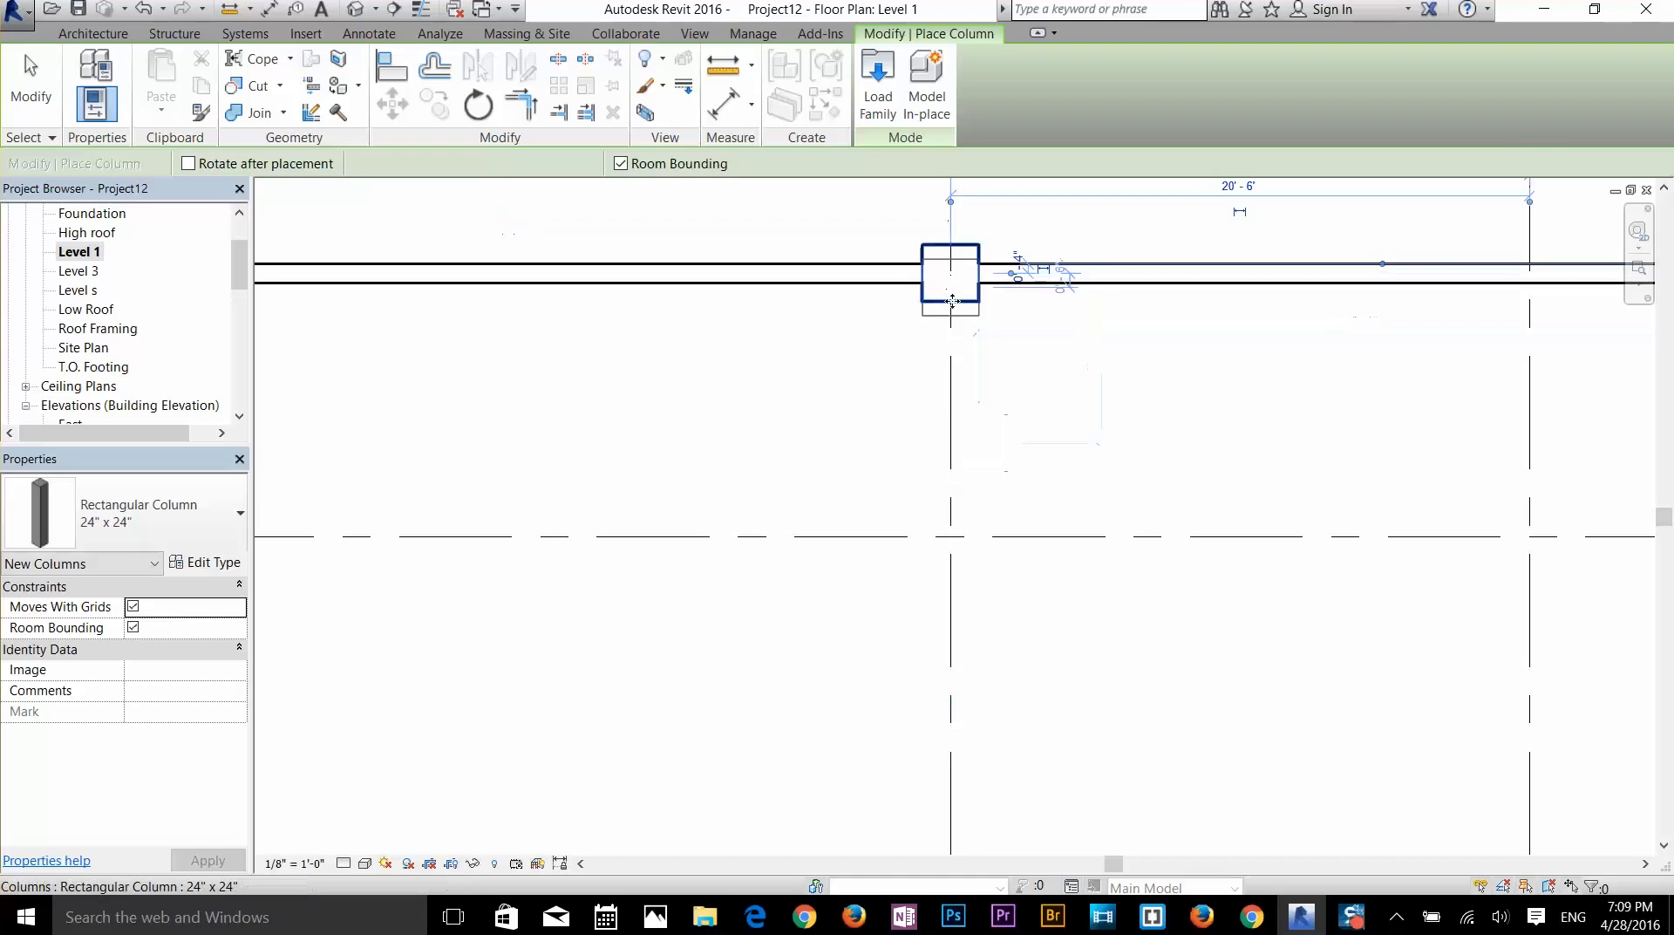
{"action": "scroll", "coordinate": [976, 349], "scroll_direction": "down", "scroll_amount": 2}
{"action": "middle_click_drag", "start_coordinate": [1197, 380], "coordinate": [924, 329]}
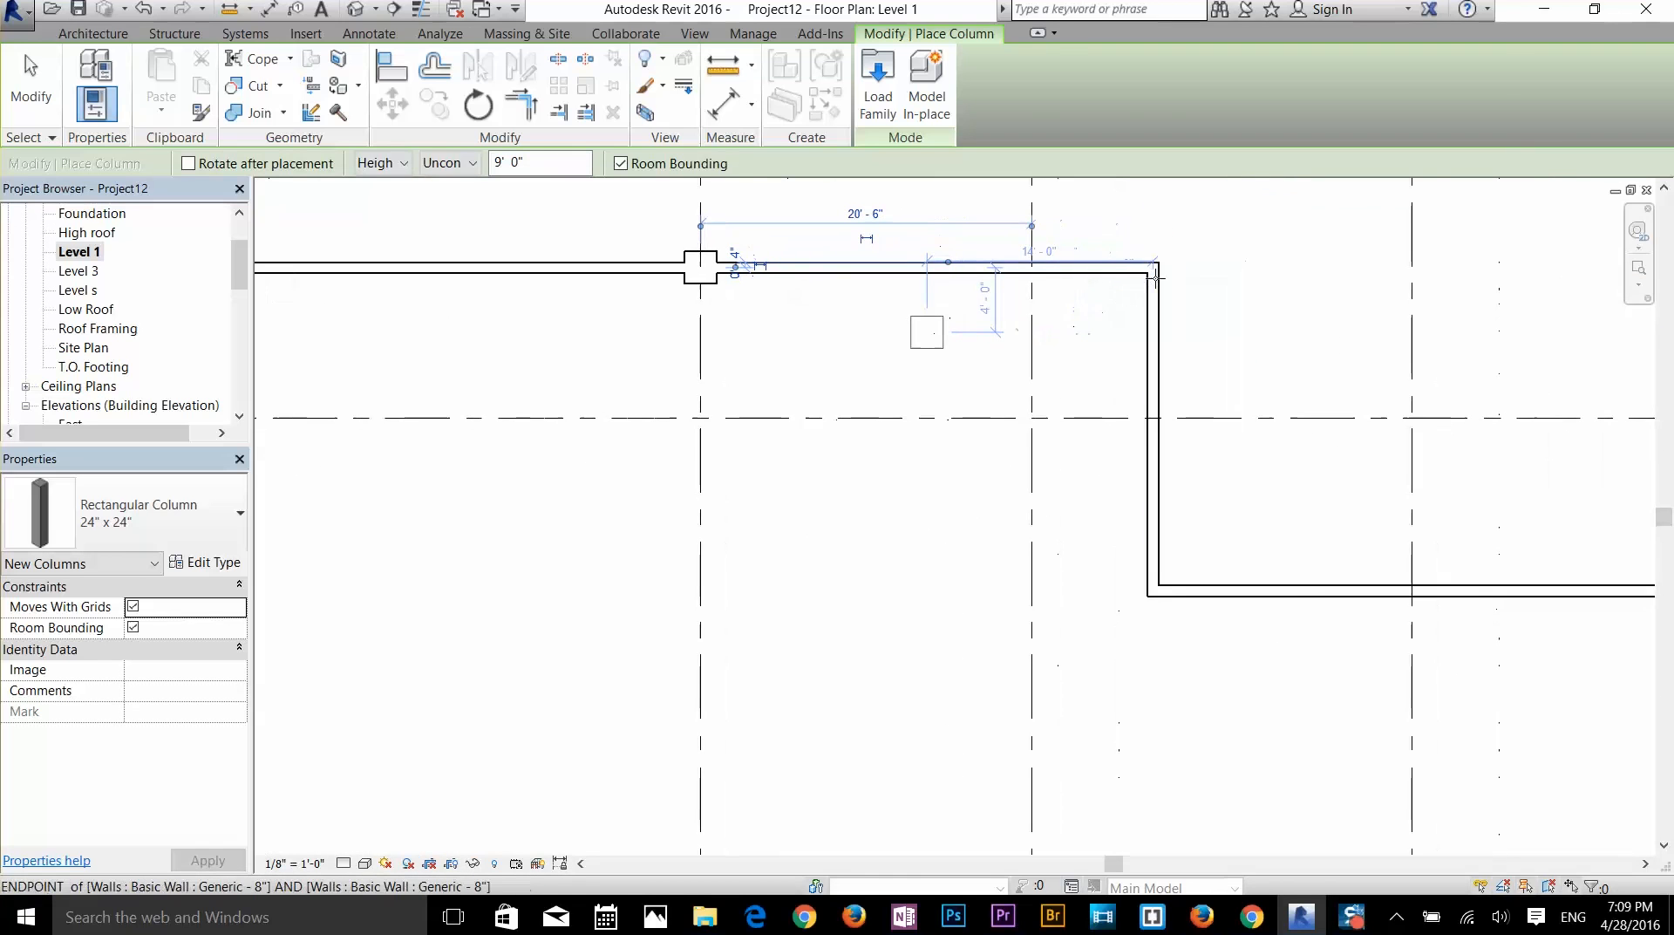
{"action": "scroll", "coordinate": [1133, 281], "scroll_direction": "up", "scroll_amount": 3}
{"action": "left_click", "coordinate": [1136, 281]}
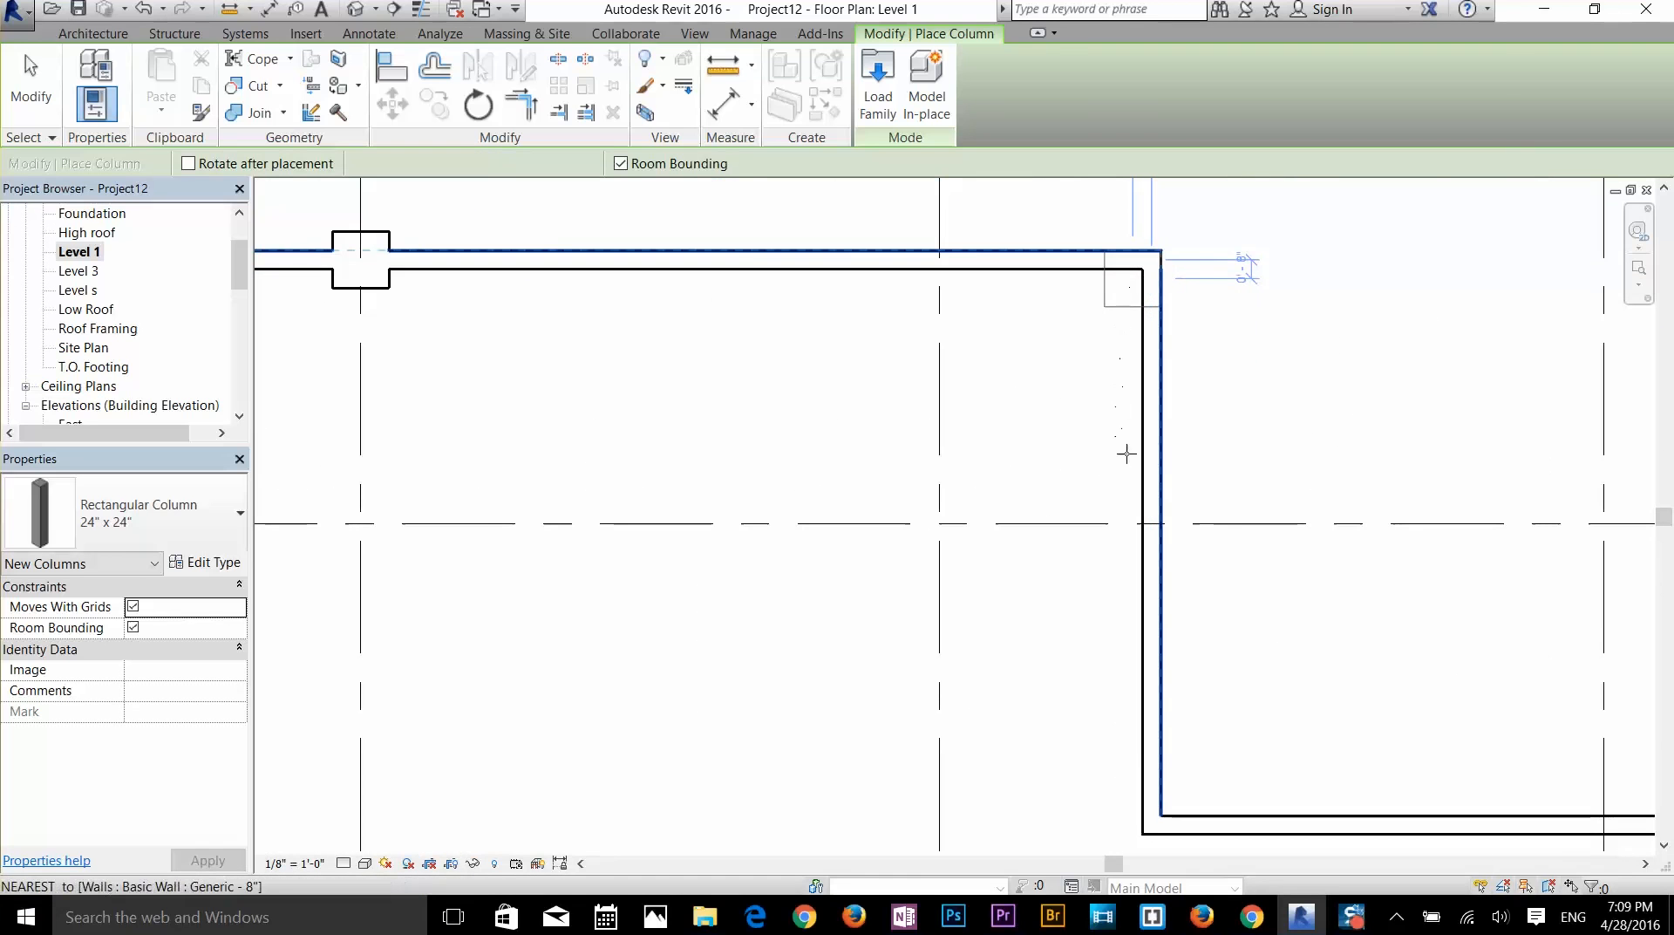
- Place 24" x 24" architectural columns at the inner corner where the wing begins and on its north wall at grid lines 5 and 6
{"action": "middle_click_drag", "start_coordinate": [1134, 451], "coordinate": [1068, 250]}
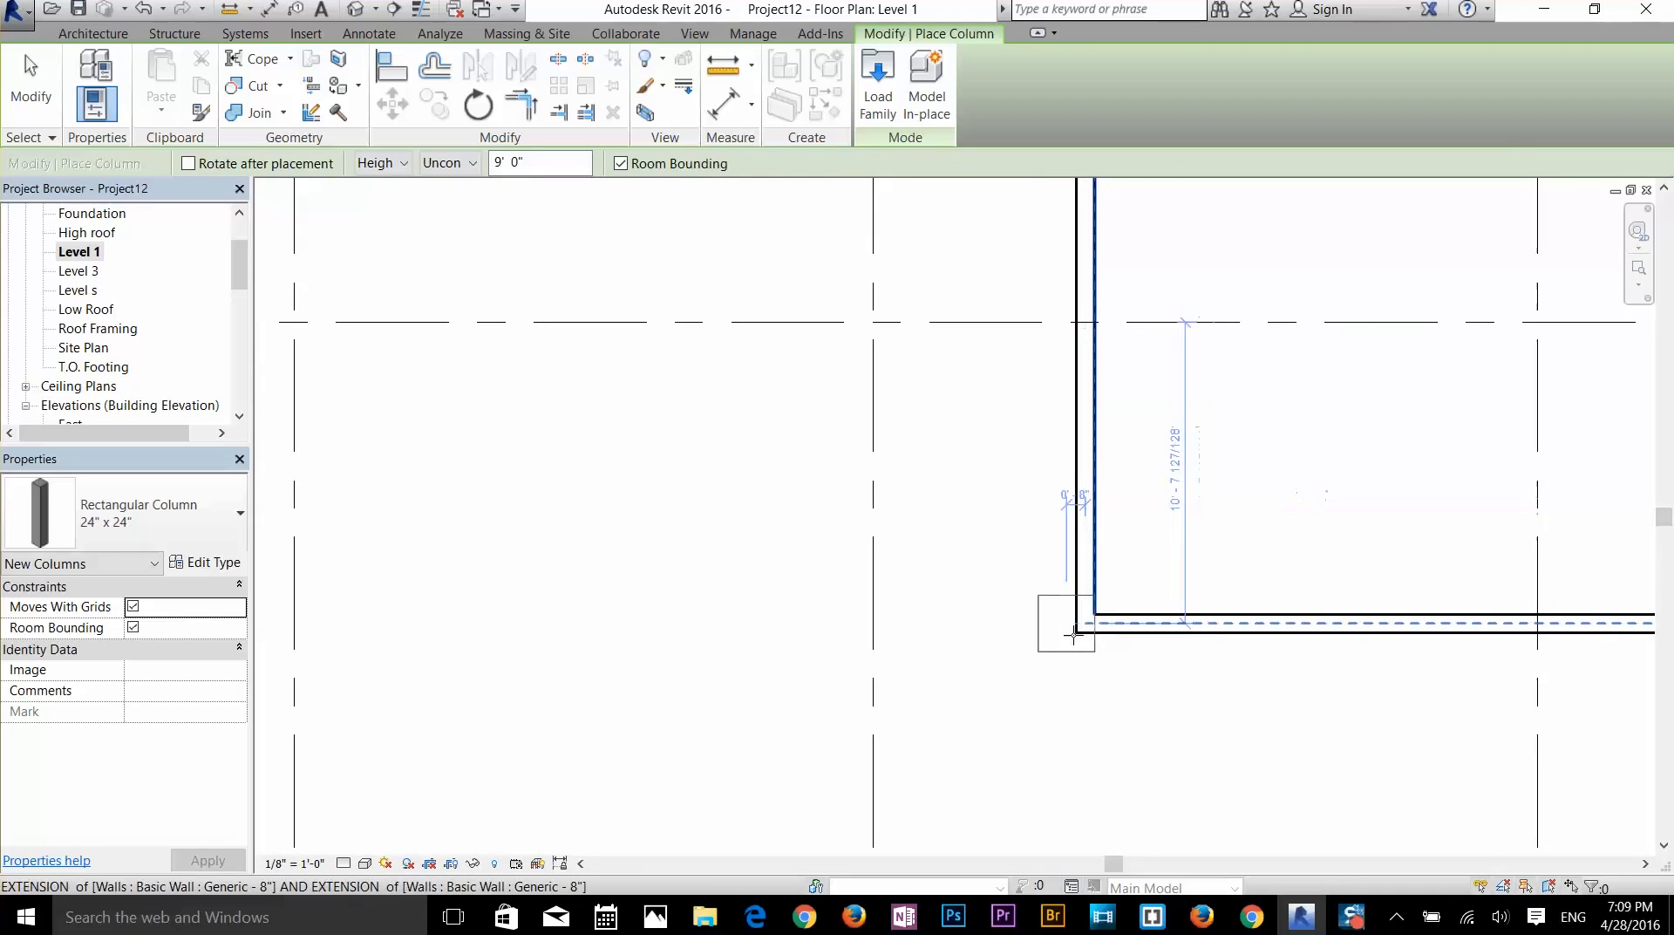
{"action": "scroll", "coordinate": [1173, 609], "scroll_direction": "down", "scroll_amount": 1}
{"action": "middle_click_drag", "start_coordinate": [1171, 607], "coordinate": [729, 411]}
{"action": "left_click", "coordinate": [999, 438]}
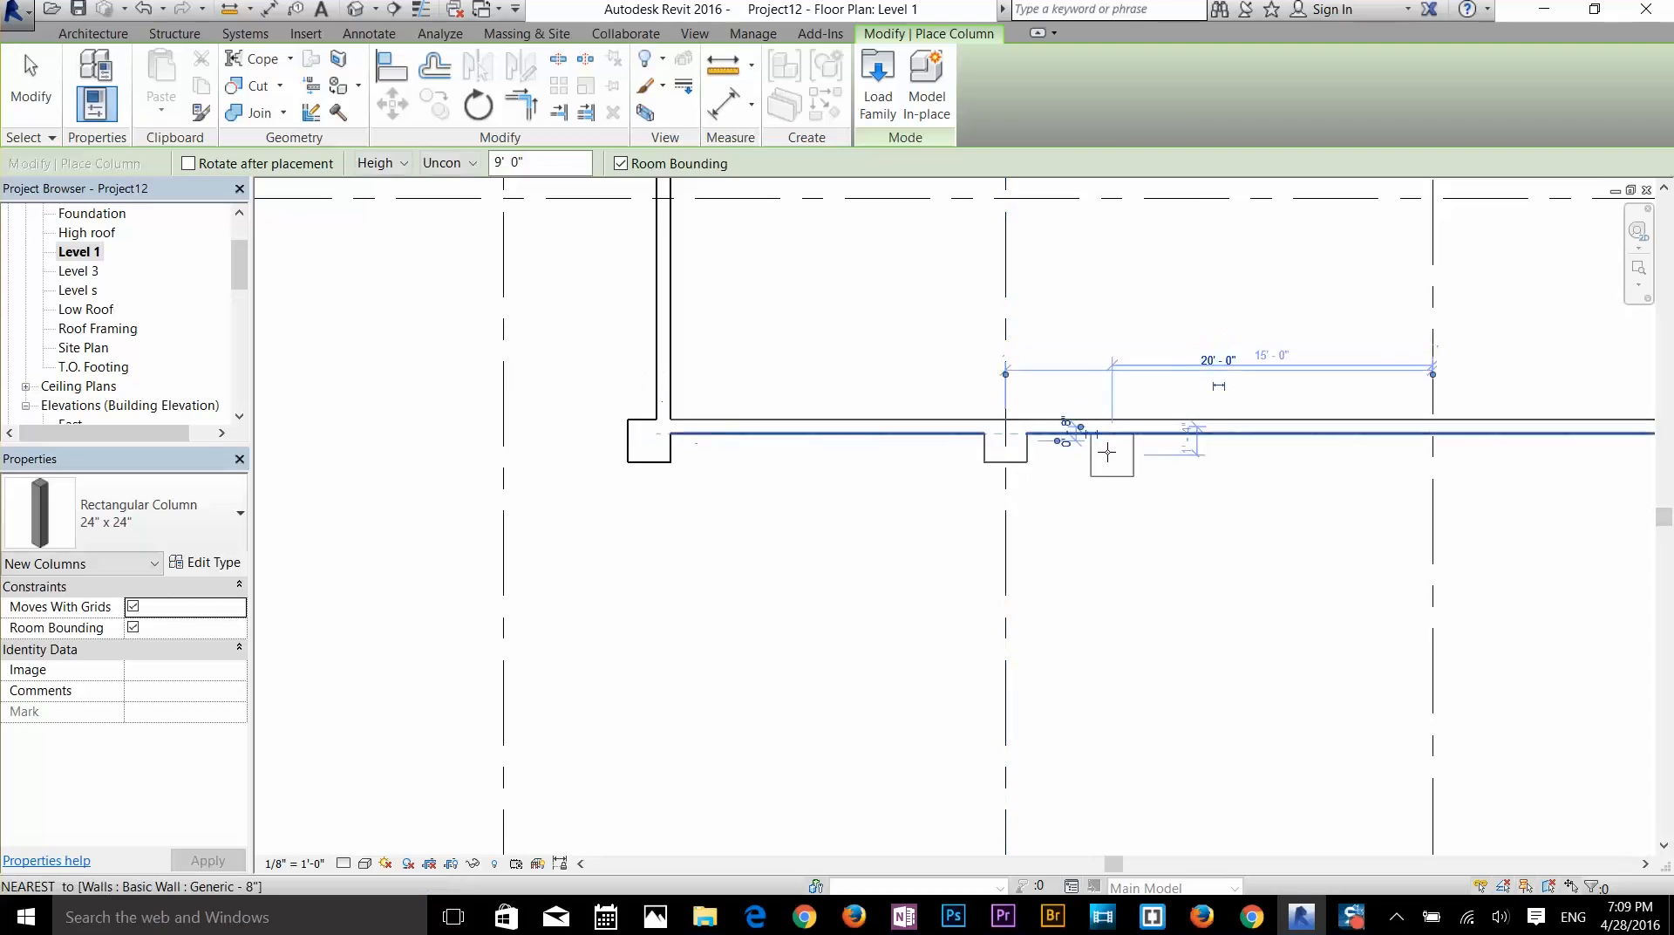
{"action": "scroll", "coordinate": [1103, 449], "scroll_direction": "down", "scroll_amount": 1}
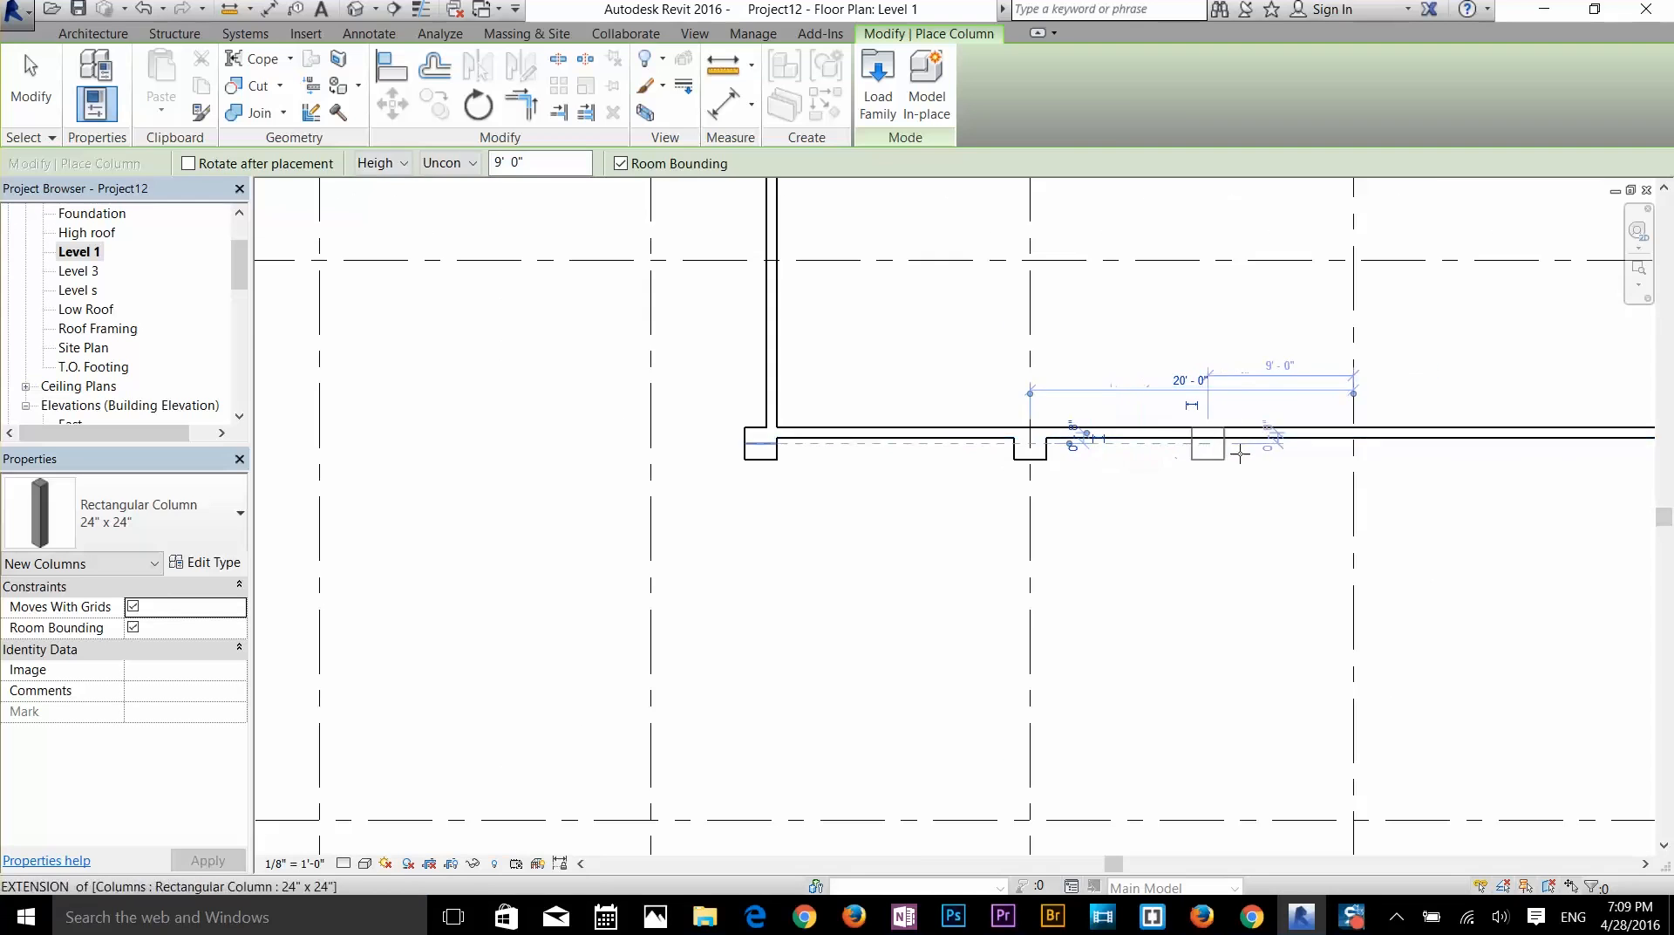
{"action": "left_click", "coordinate": [1357, 445]}
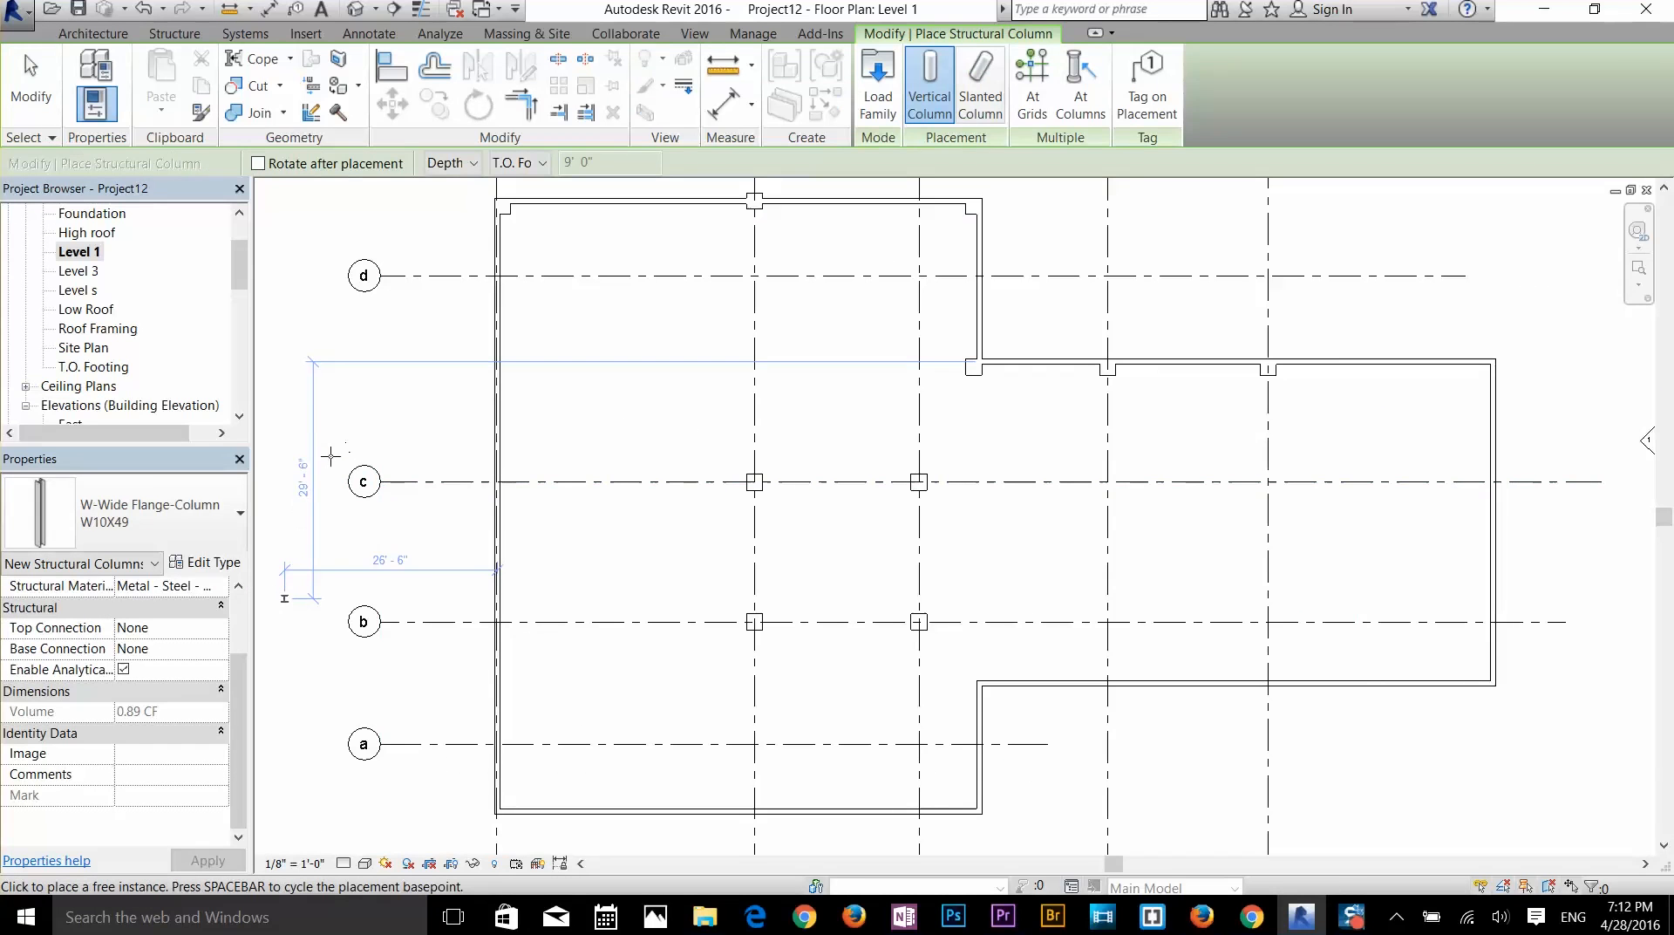
- Start structural column placement, examine the available W-Wide Flange-Column types and structural materials, and end the command without placing one
{"action": "key", "text": "Escape"}
{"action": "key", "text": "Escape"}
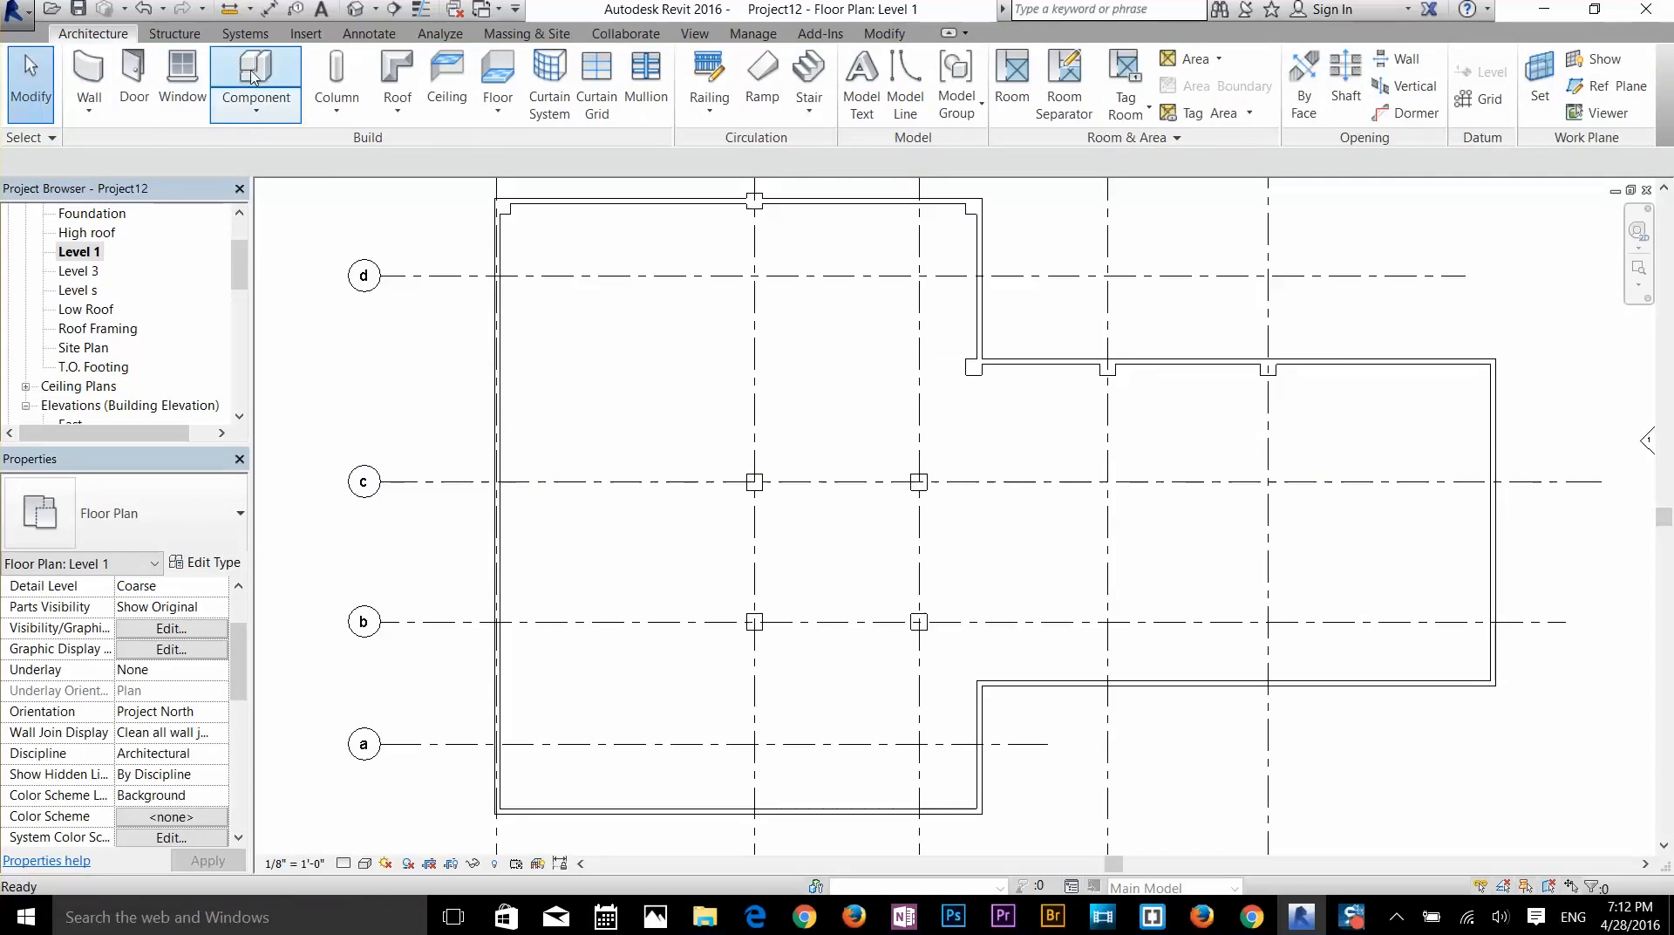
{"action": "left_click", "coordinate": [329, 114]}
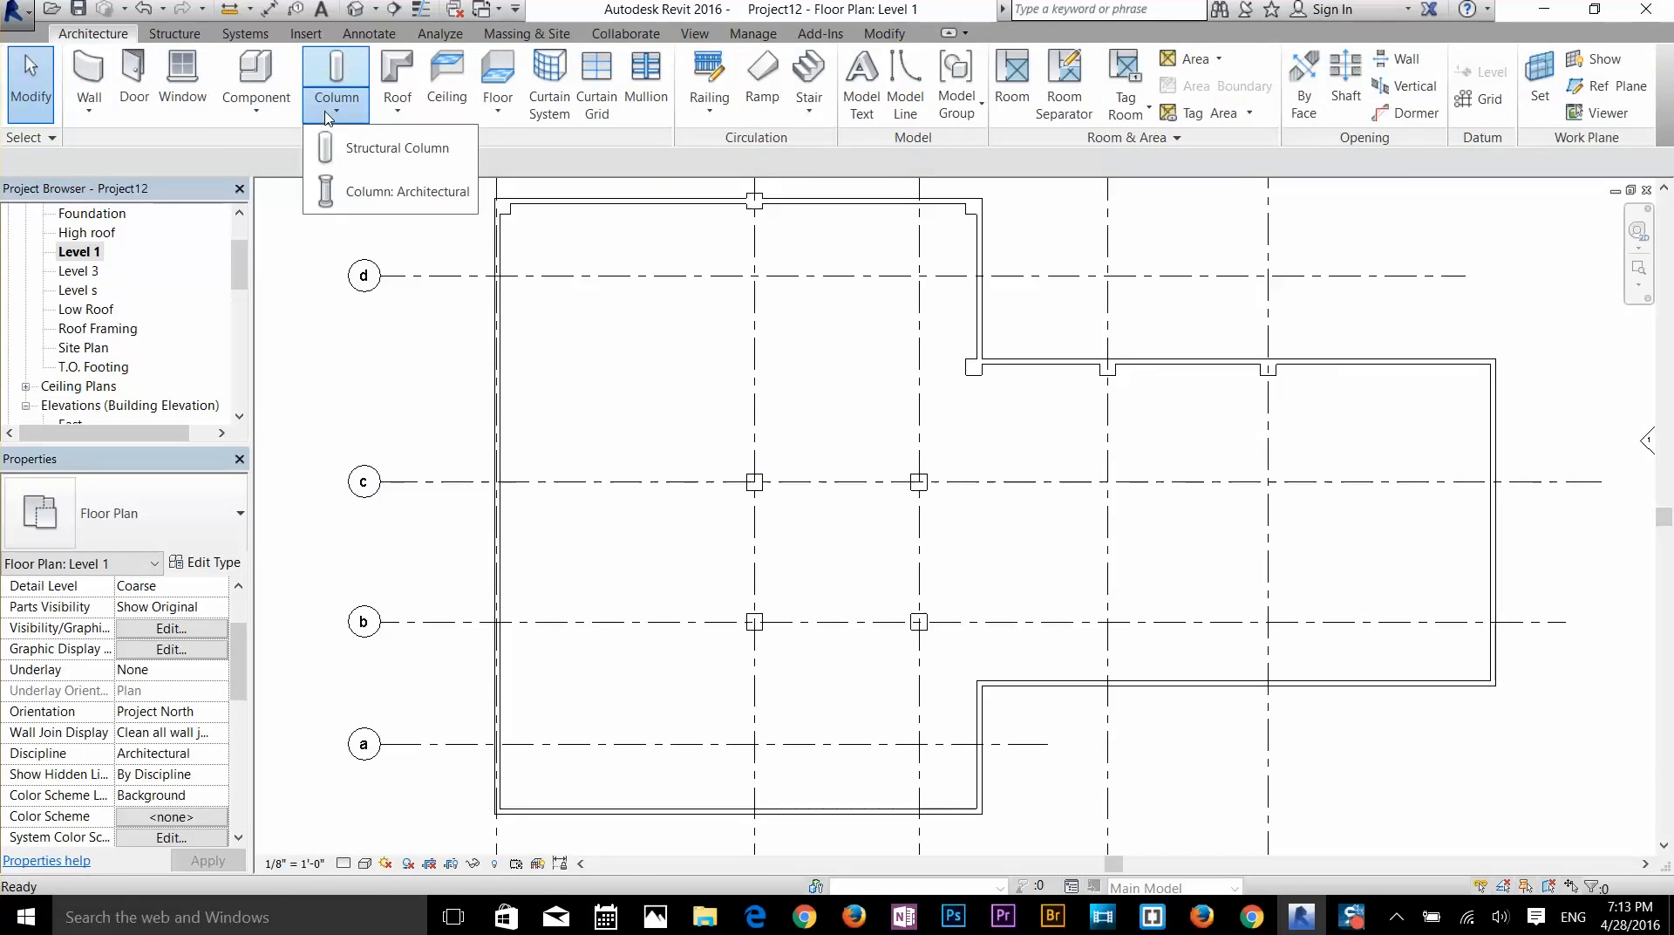
{"action": "left_click", "coordinate": [384, 156]}
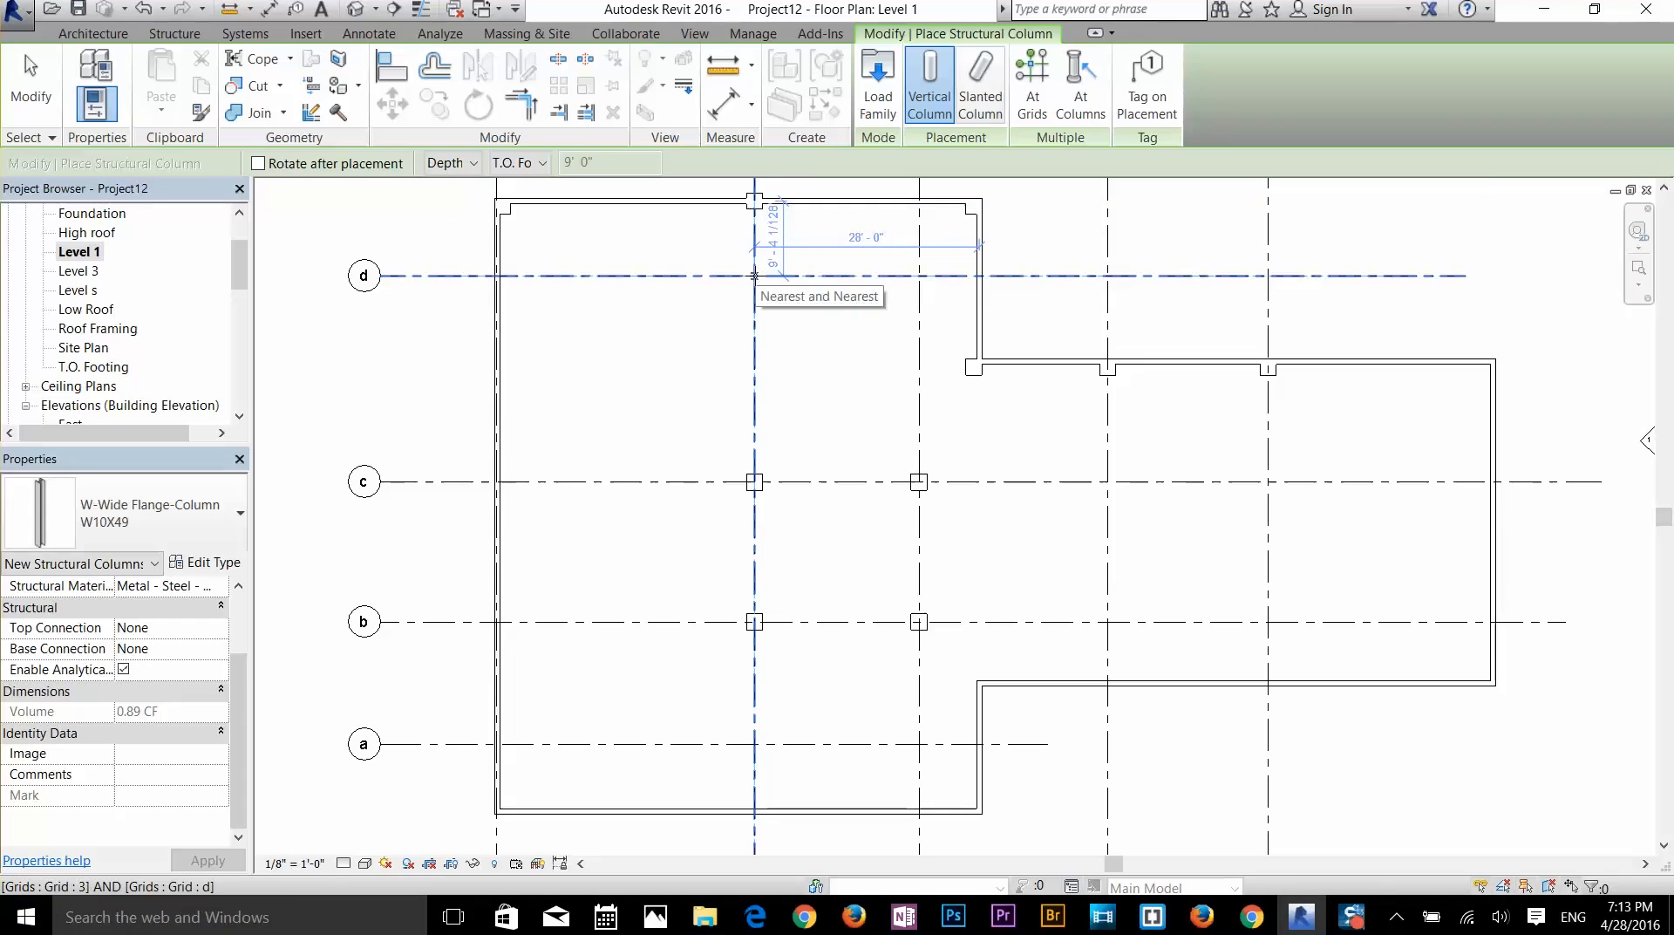
{"action": "left_click", "coordinate": [150, 544]}
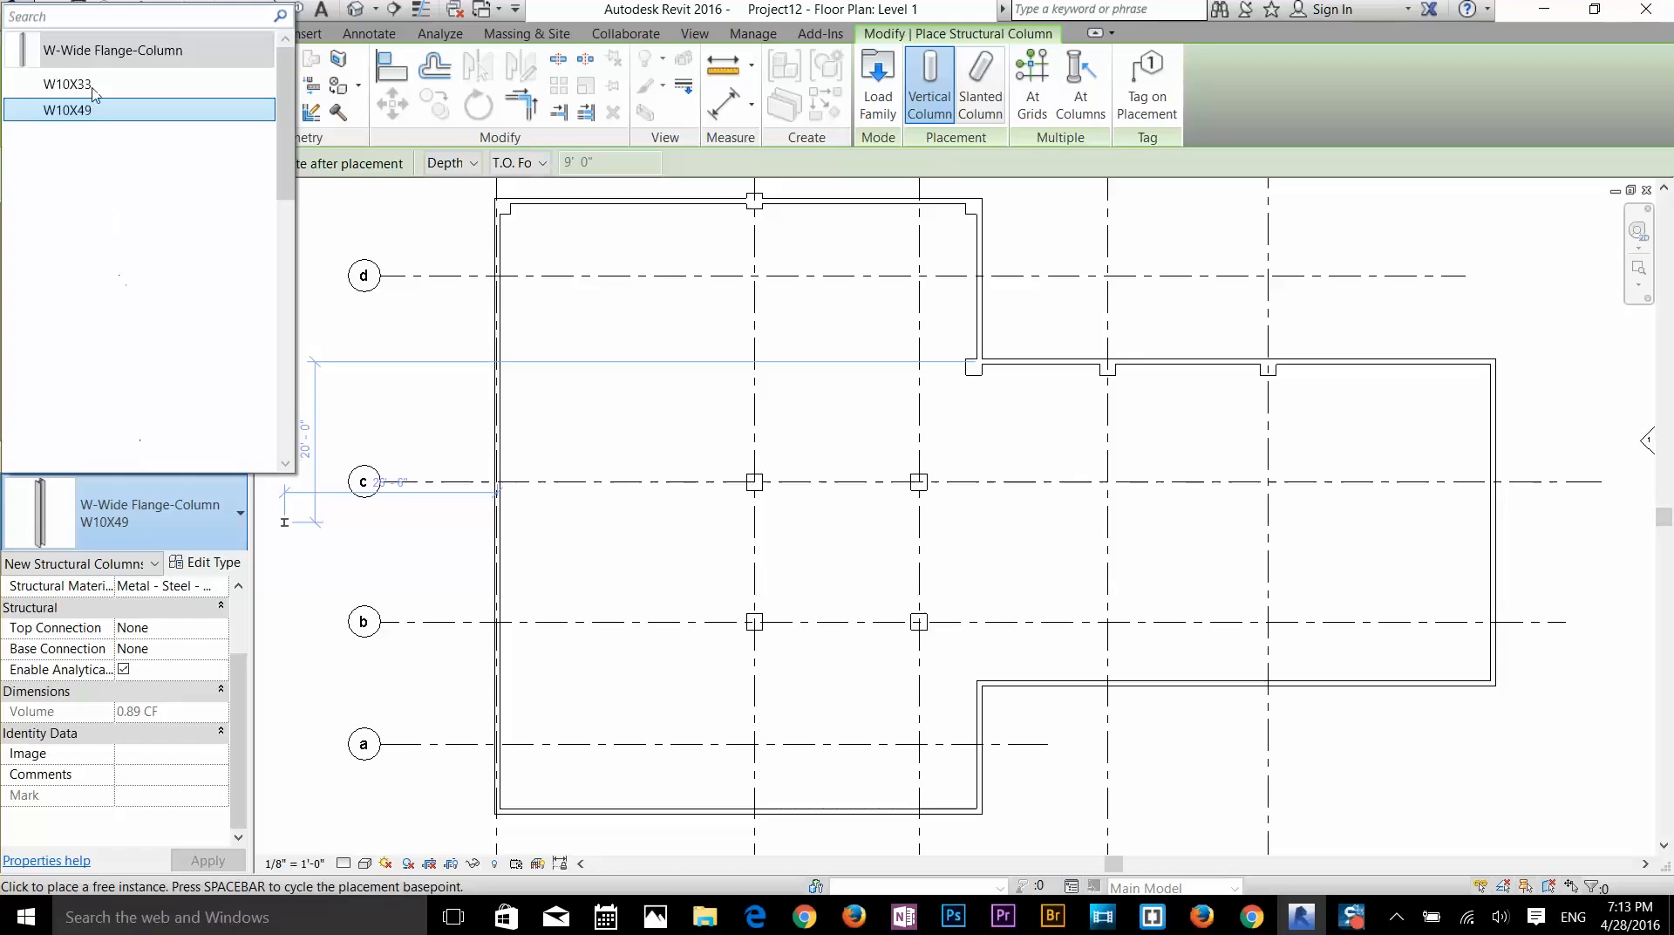
{"action": "left_click", "coordinate": [119, 536]}
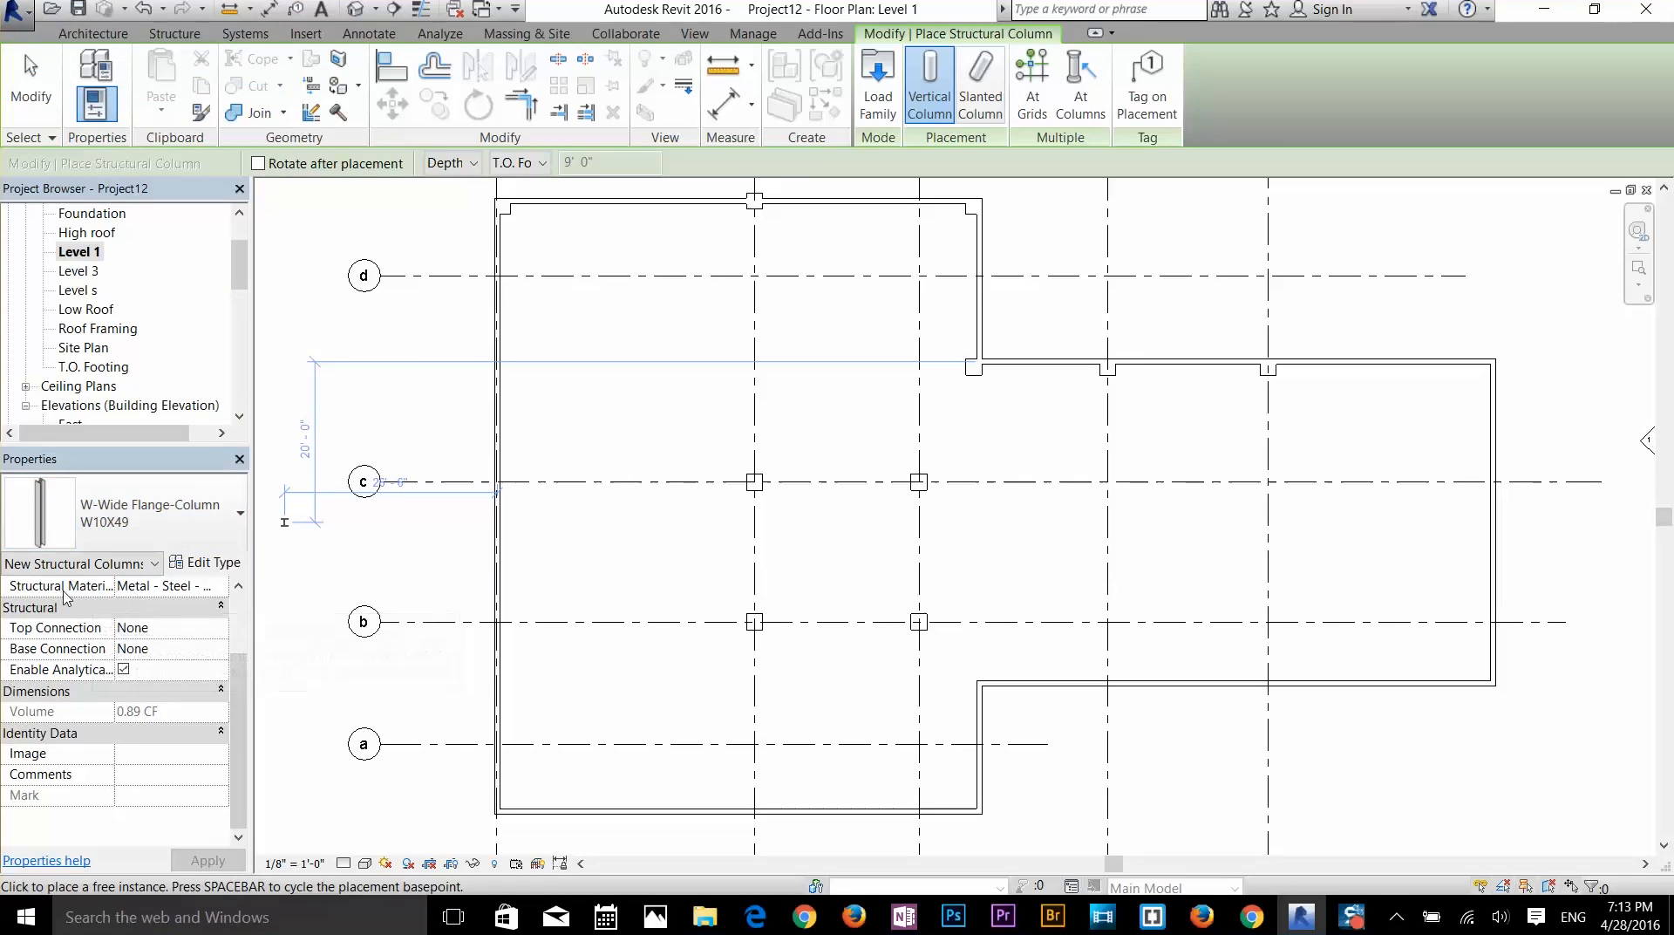
{"action": "left_click", "coordinate": [152, 587]}
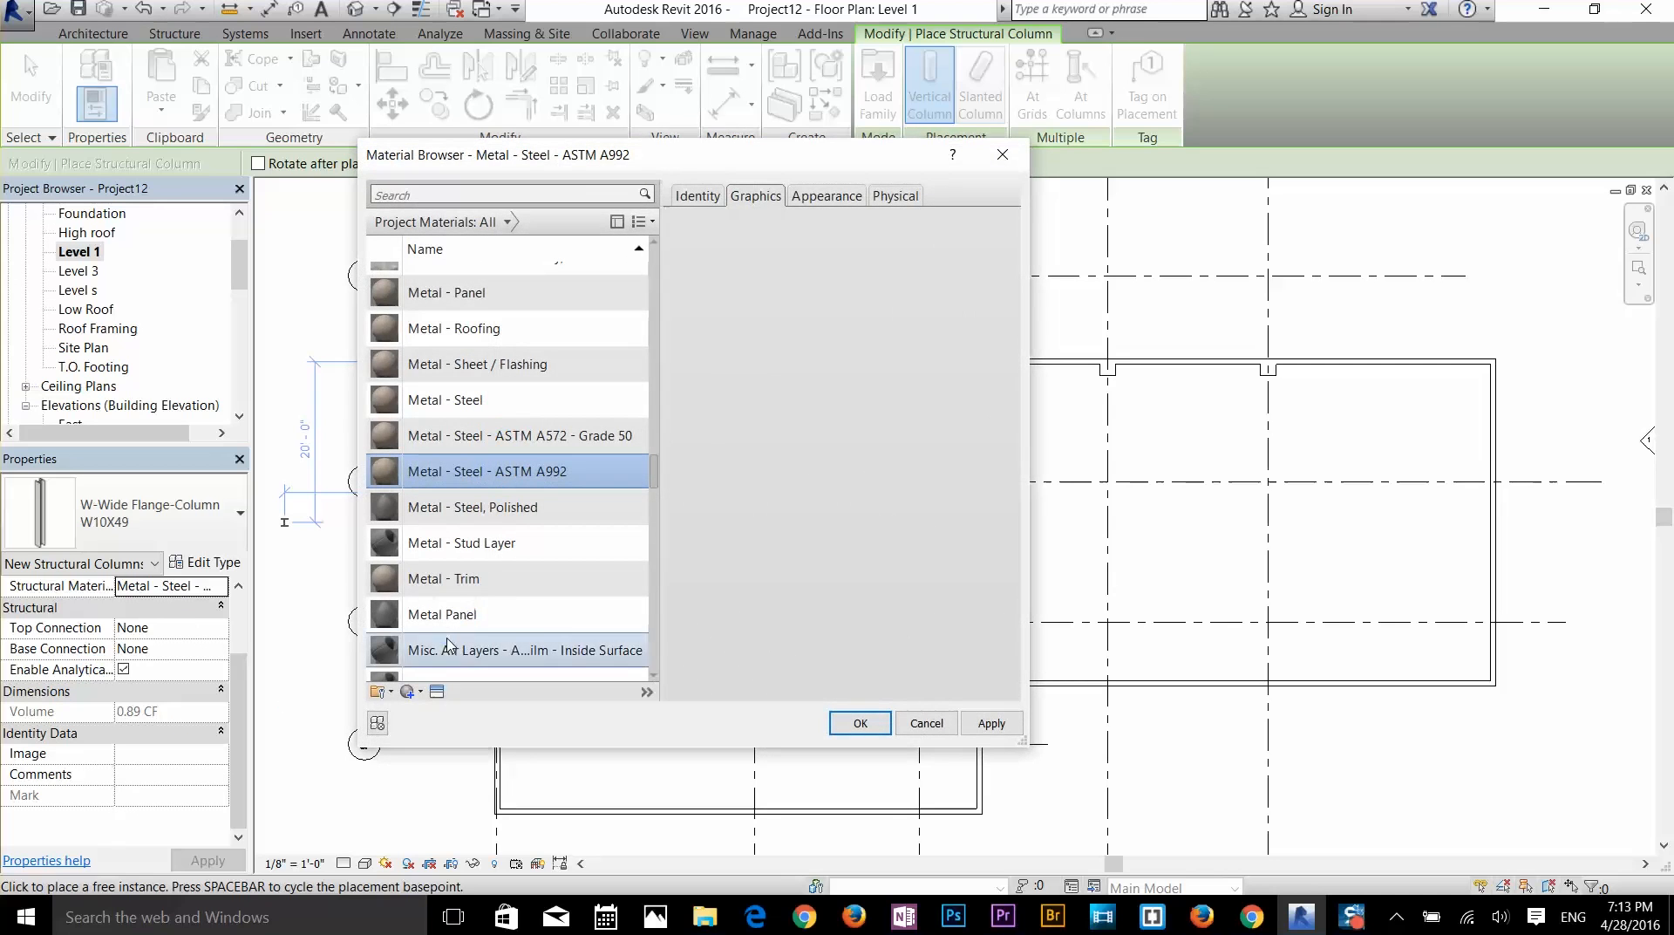
{"action": "key", "text": "Escape"}
{"action": "scroll", "coordinate": [460, 568], "scroll_direction": "down", "scroll_amount": 3}
{"action": "scroll", "coordinate": [529, 498], "scroll_direction": "up", "scroll_amount": 5}
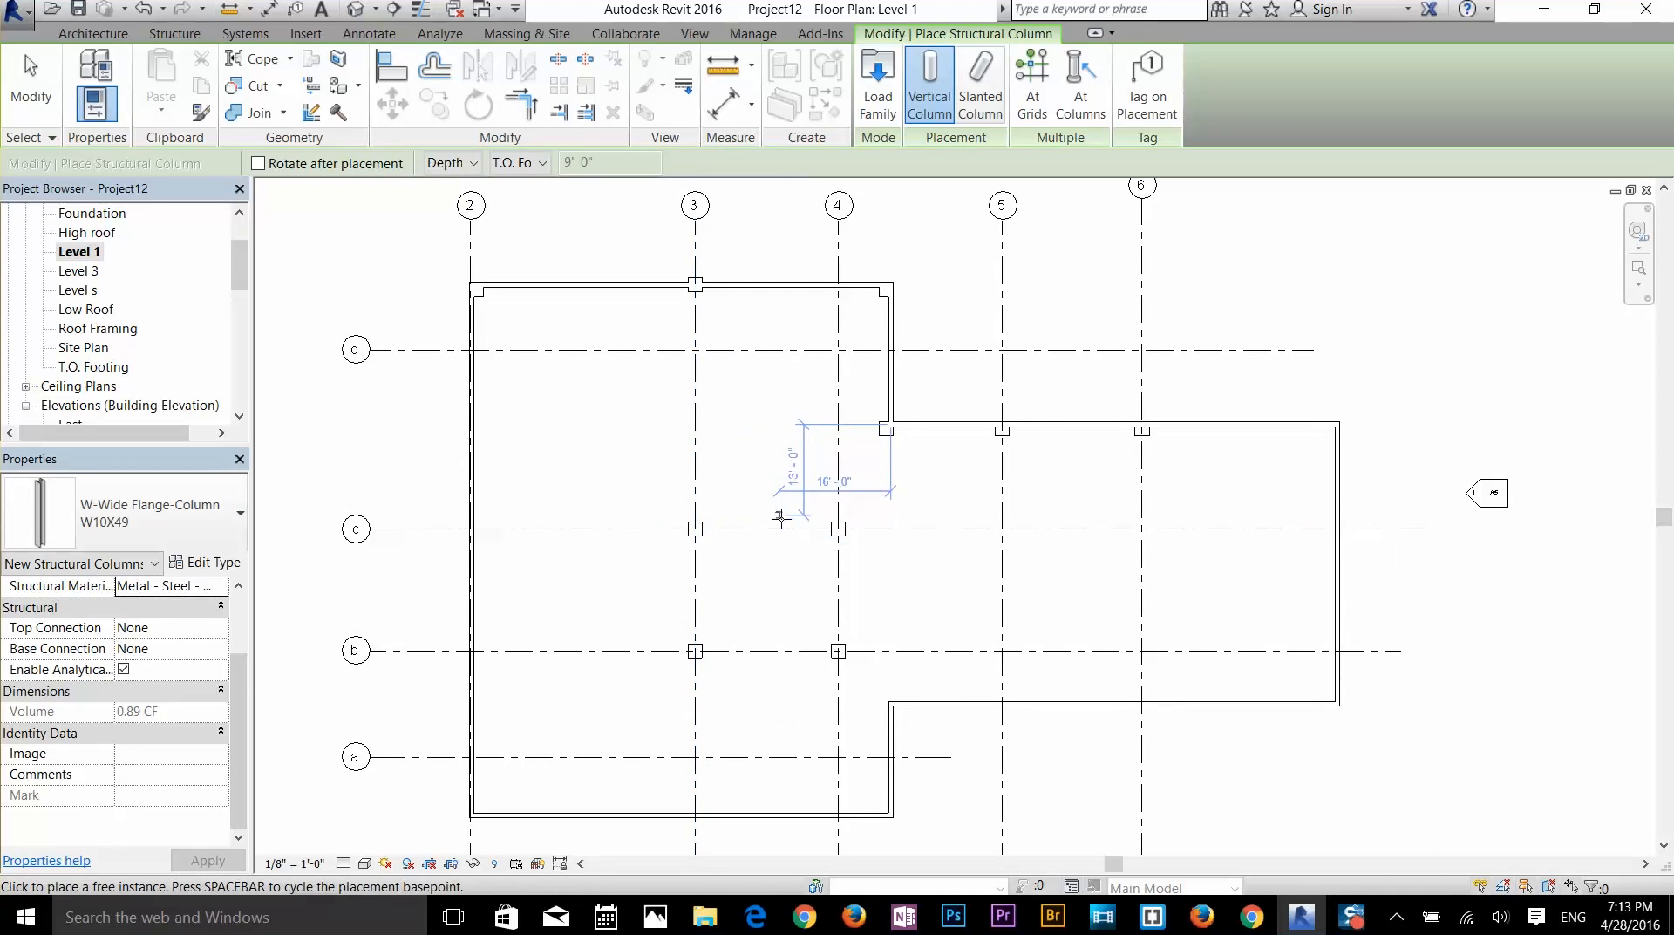
{"action": "key", "text": "Escape"}
{"action": "key", "text": "Escape"}
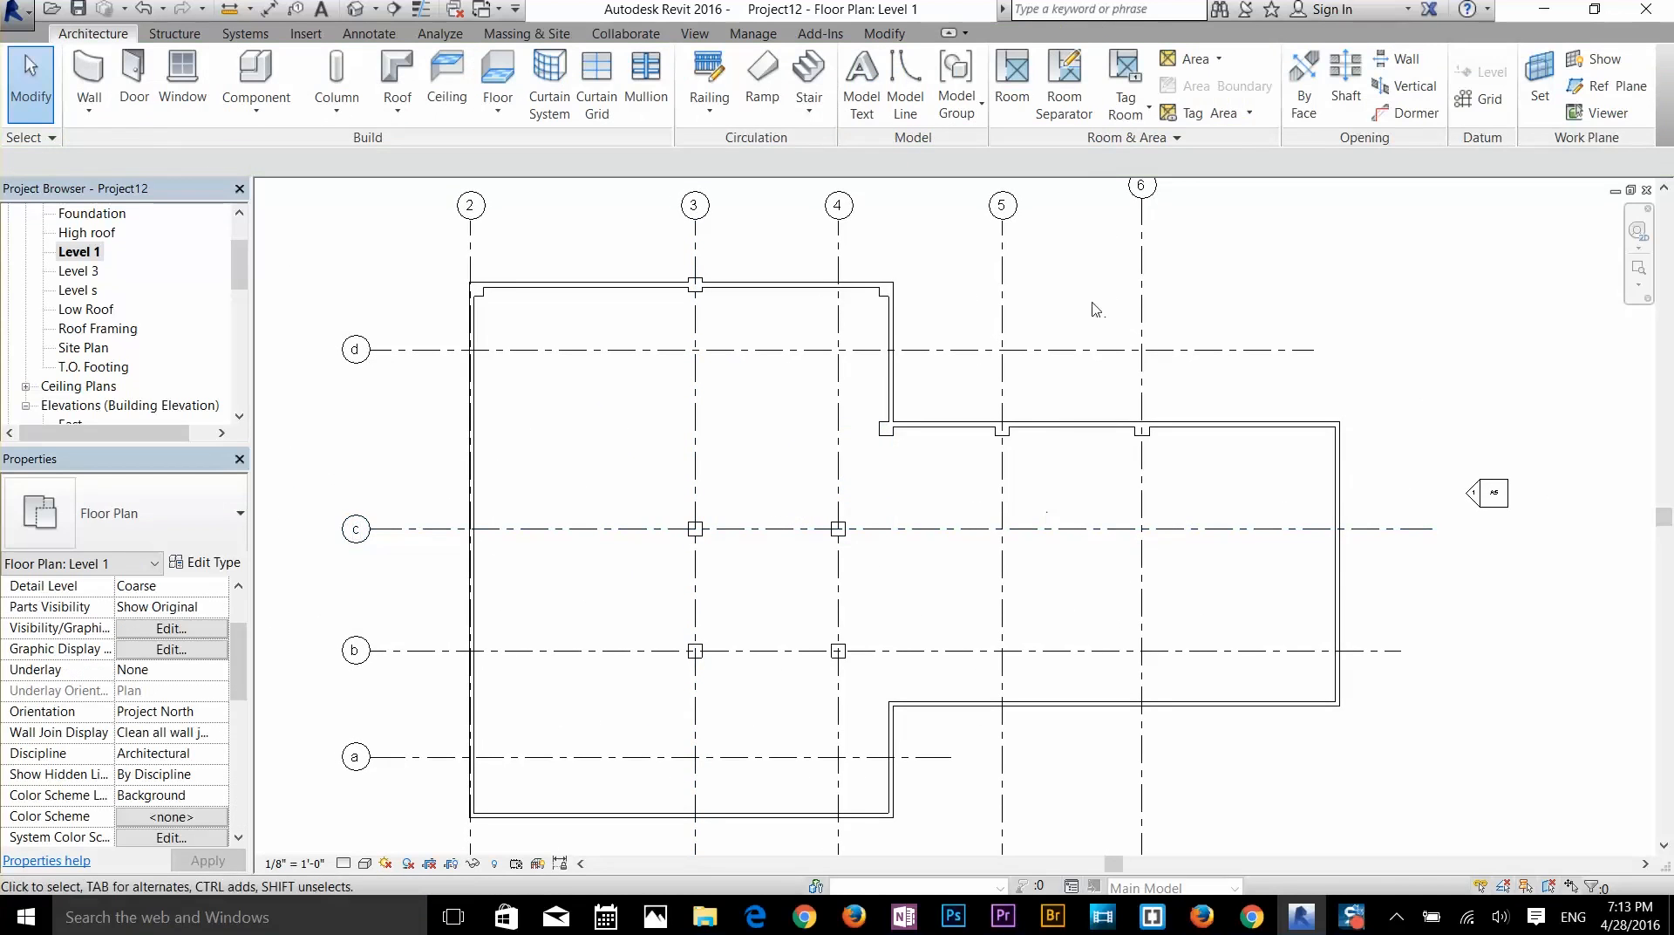
{"action": "left_click", "coordinate": [336, 104]}
{"action": "left_click", "coordinate": [373, 163]}
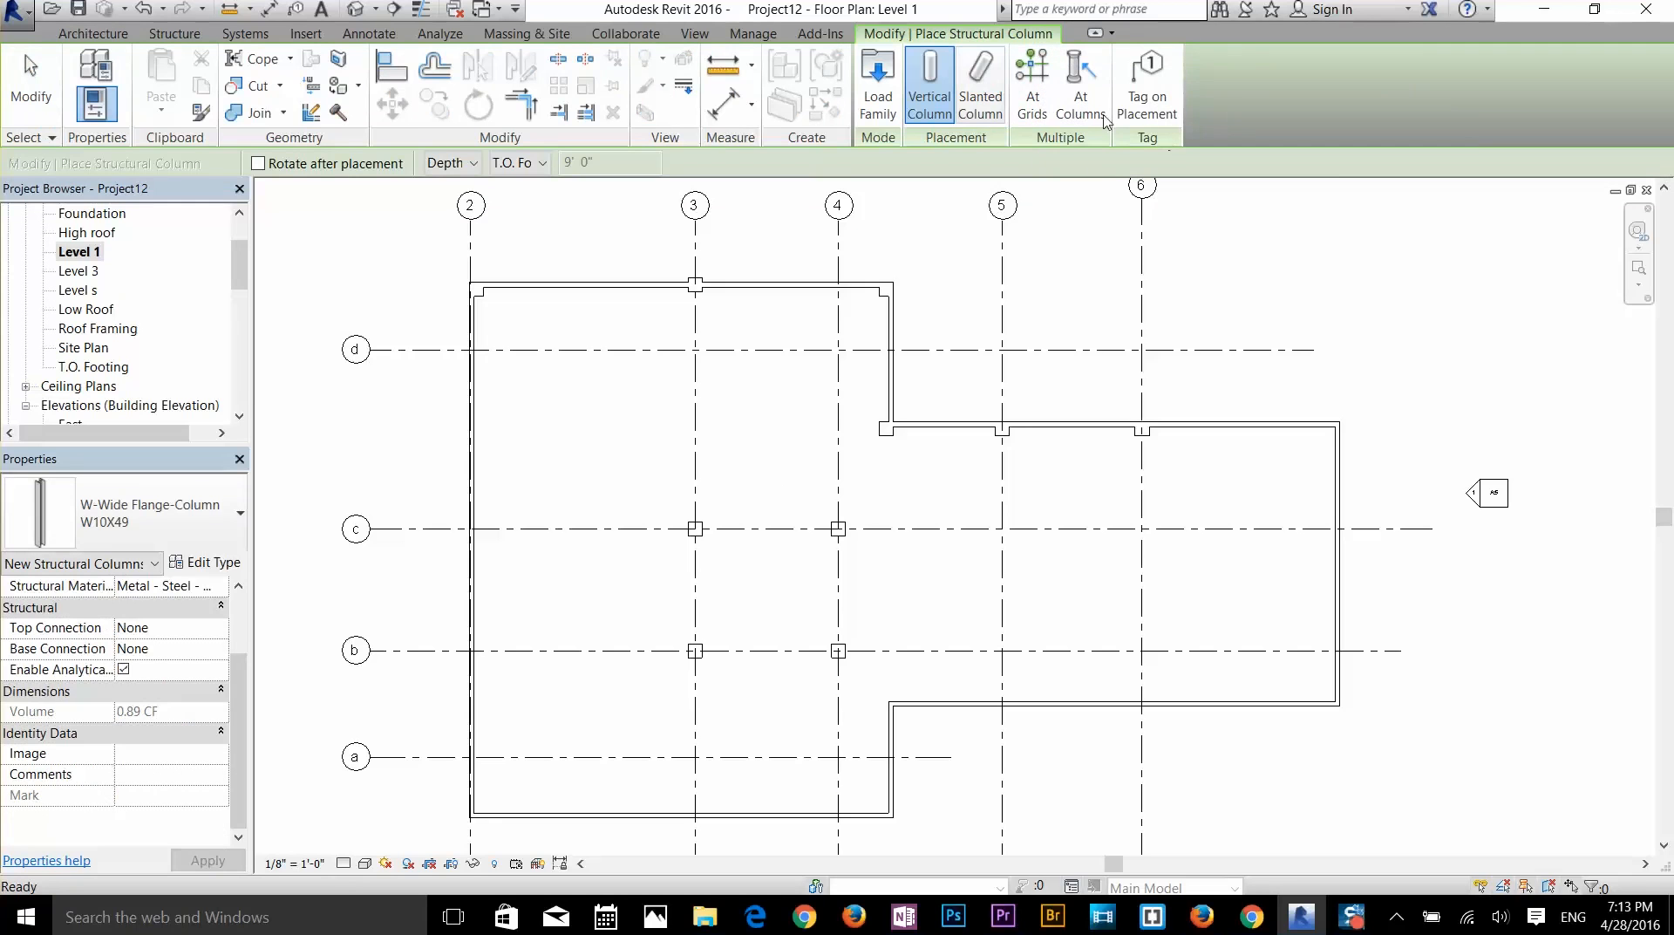
{"action": "left_click", "coordinate": [1100, 122]}
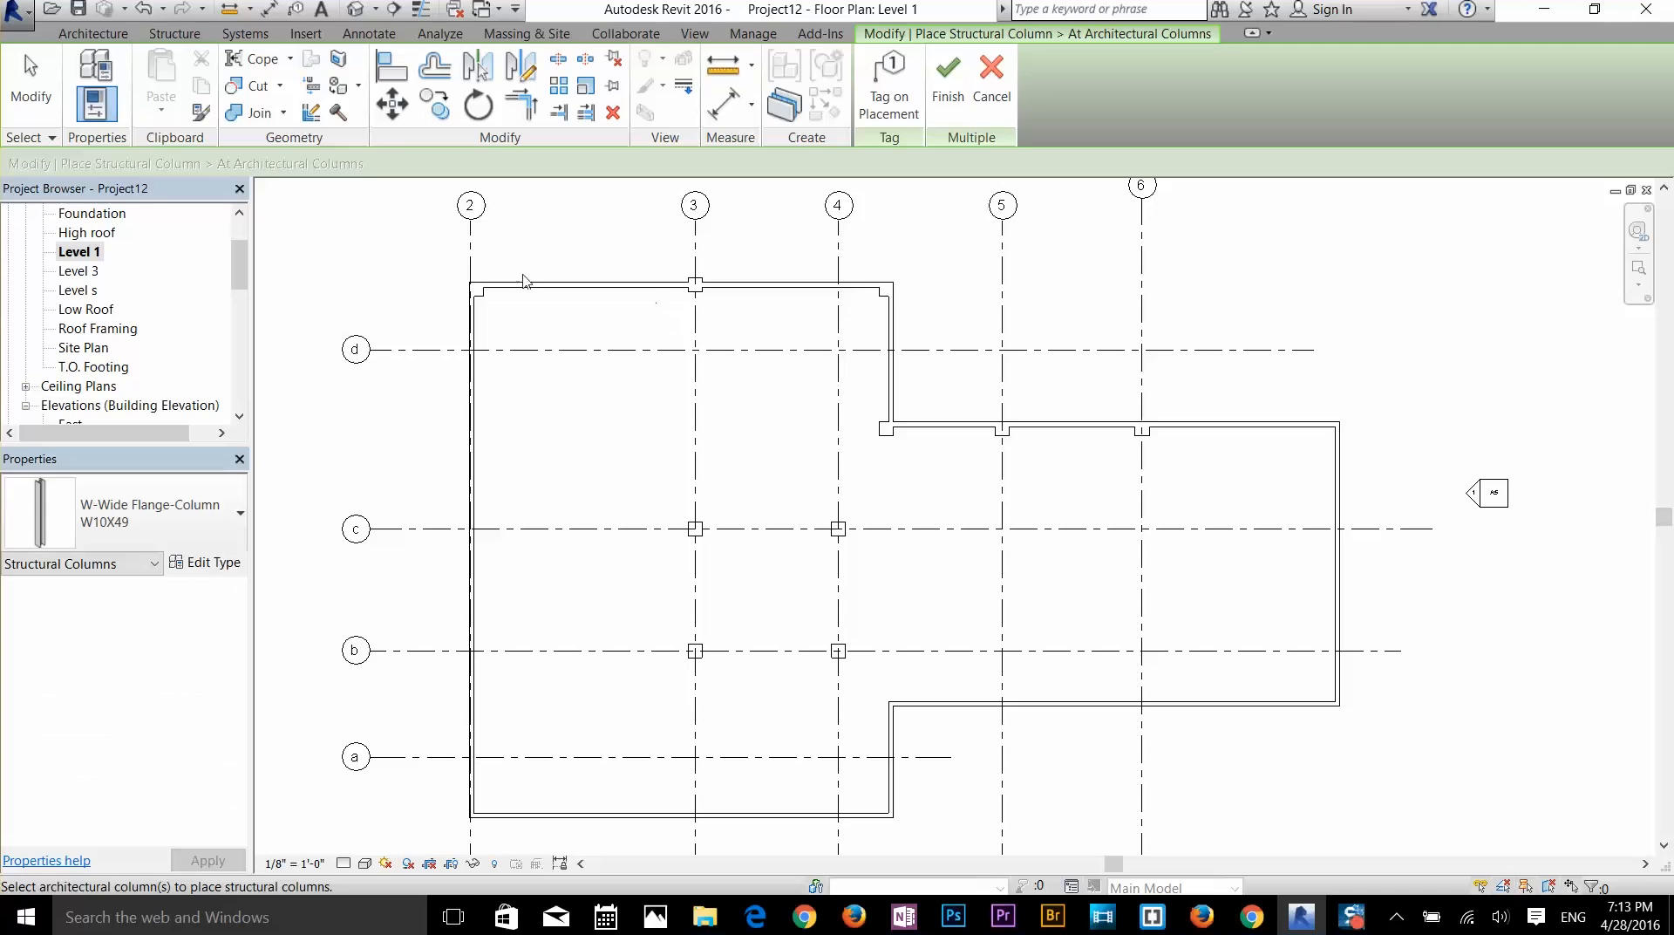
{"action": "left_click_drag", "start_coordinate": [417, 257], "coordinate": [1408, 823]}
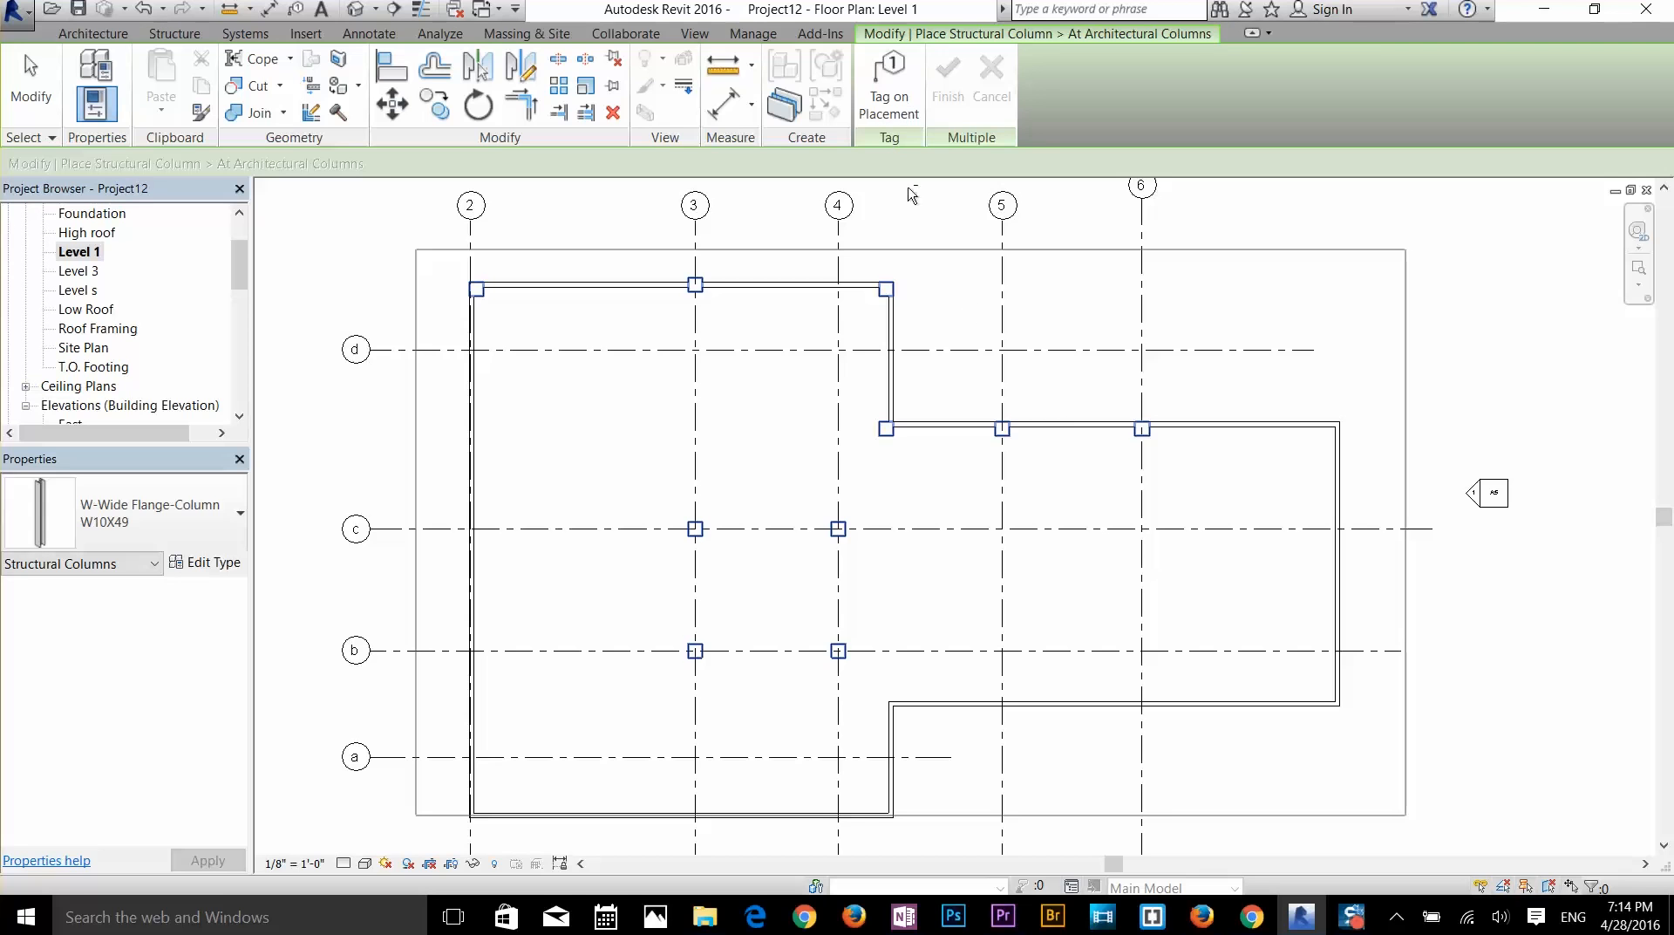
{"action": "key", "text": "Escape"}
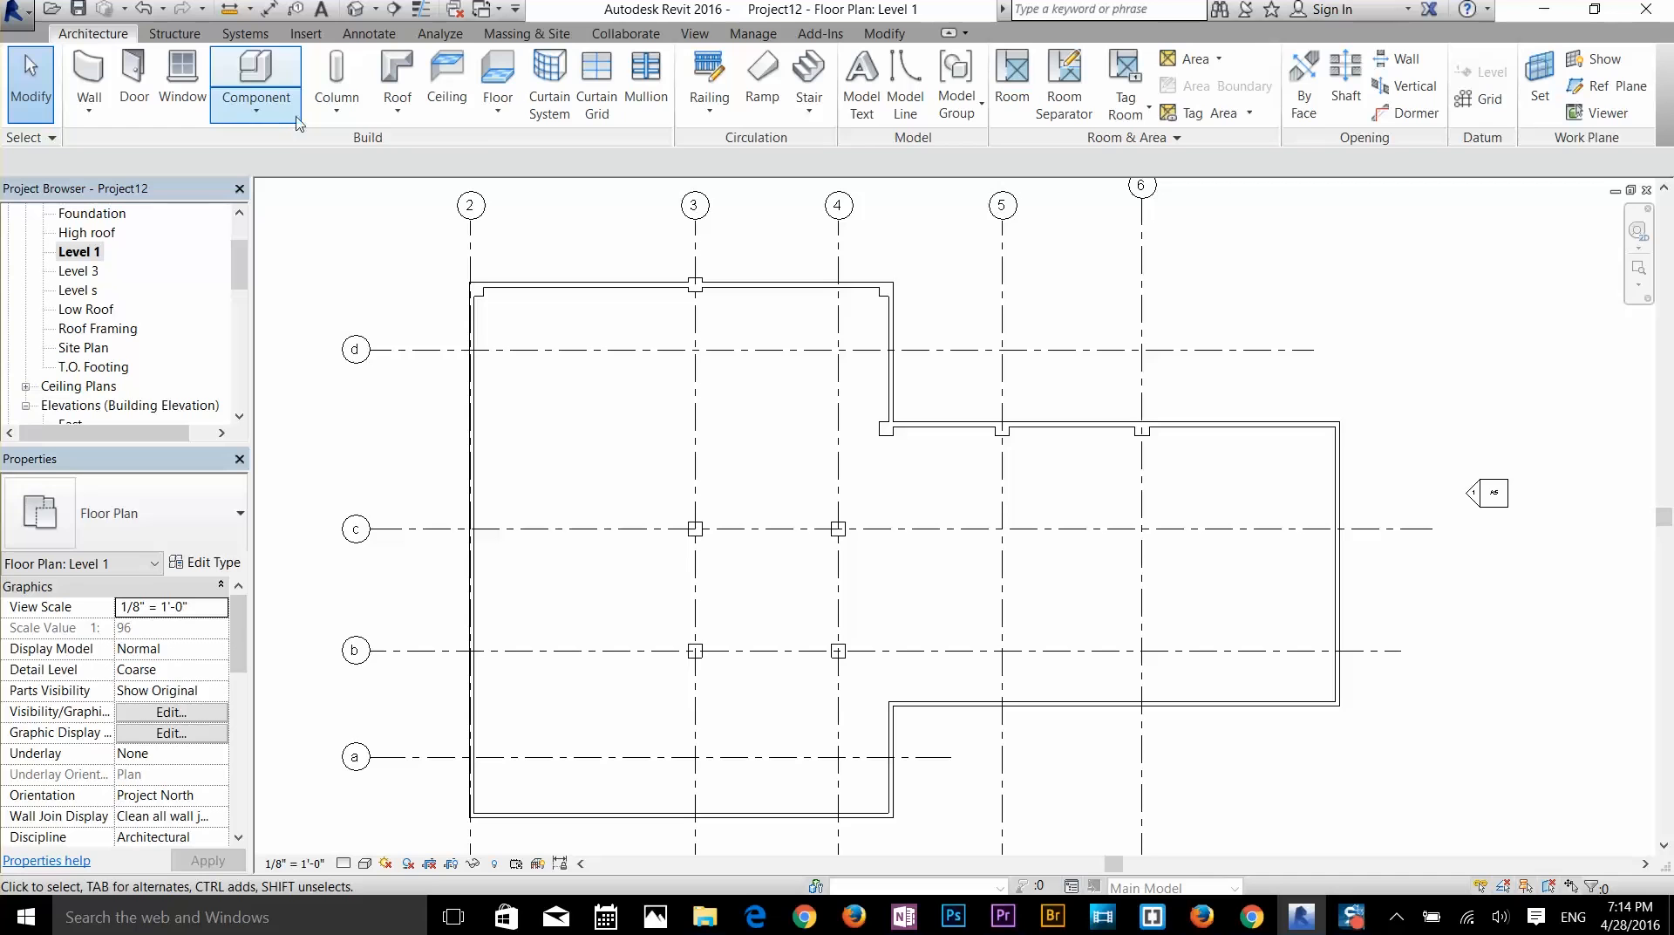
- Place vertical W10X49 W-Wide Flange structural columns inside all the architectural columns on Level 1 with the At Columns option, and end the command
{"action": "left_click", "coordinate": [337, 103]}
{"action": "left_click", "coordinate": [377, 150]}
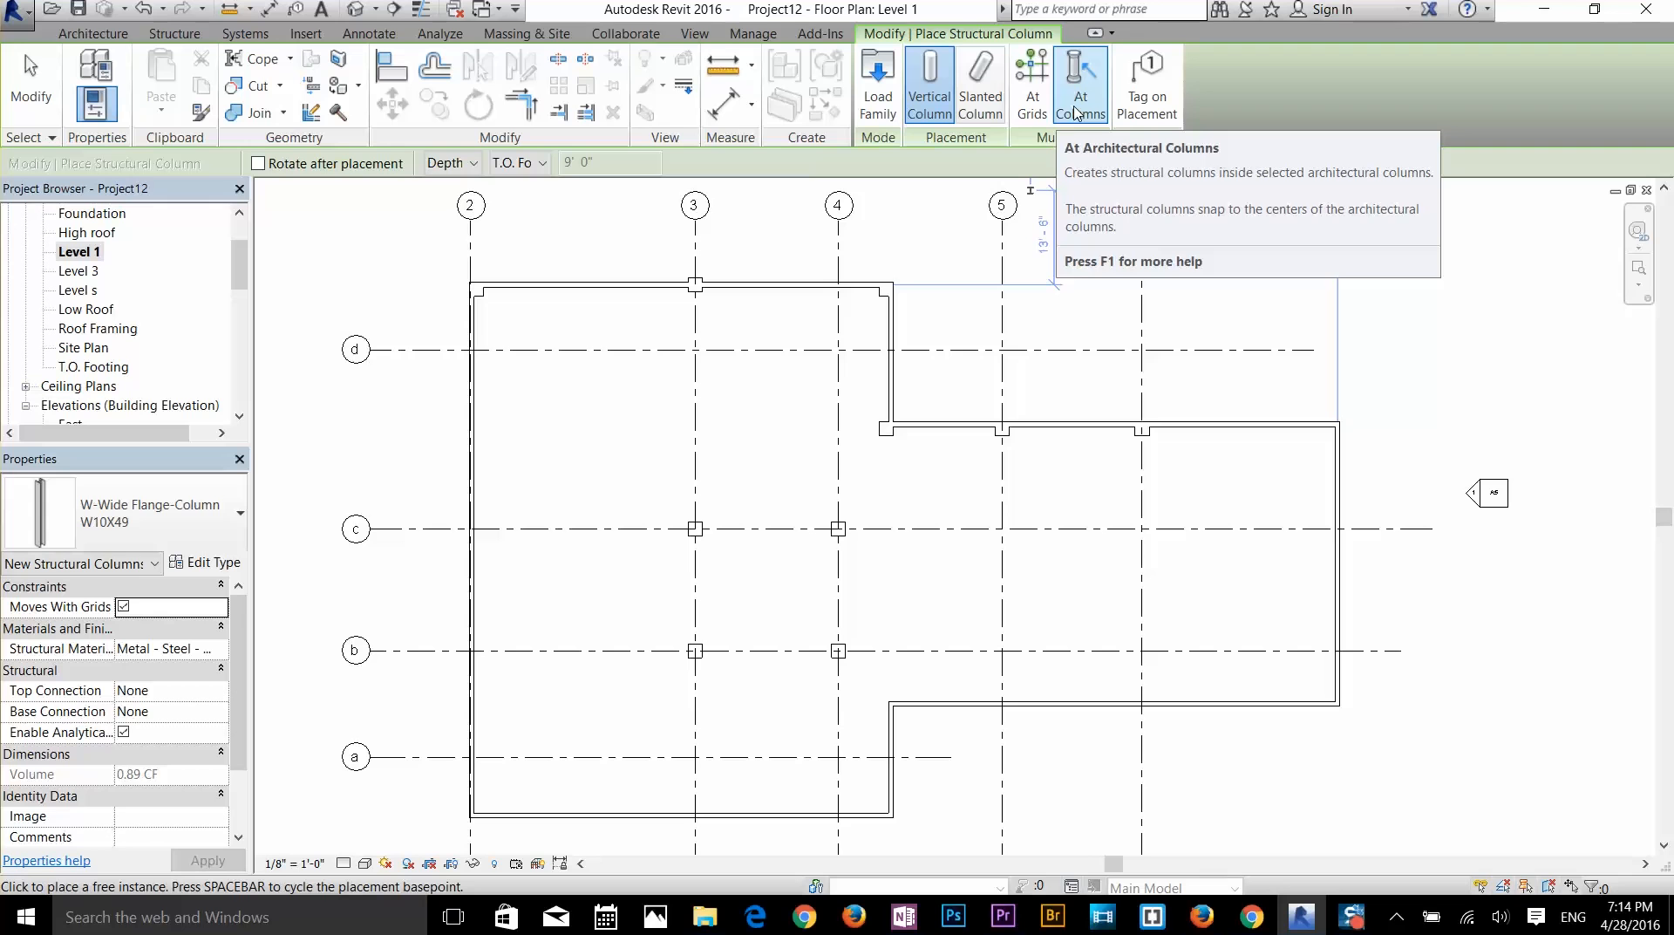
{"action": "left_click", "coordinate": [1078, 114]}
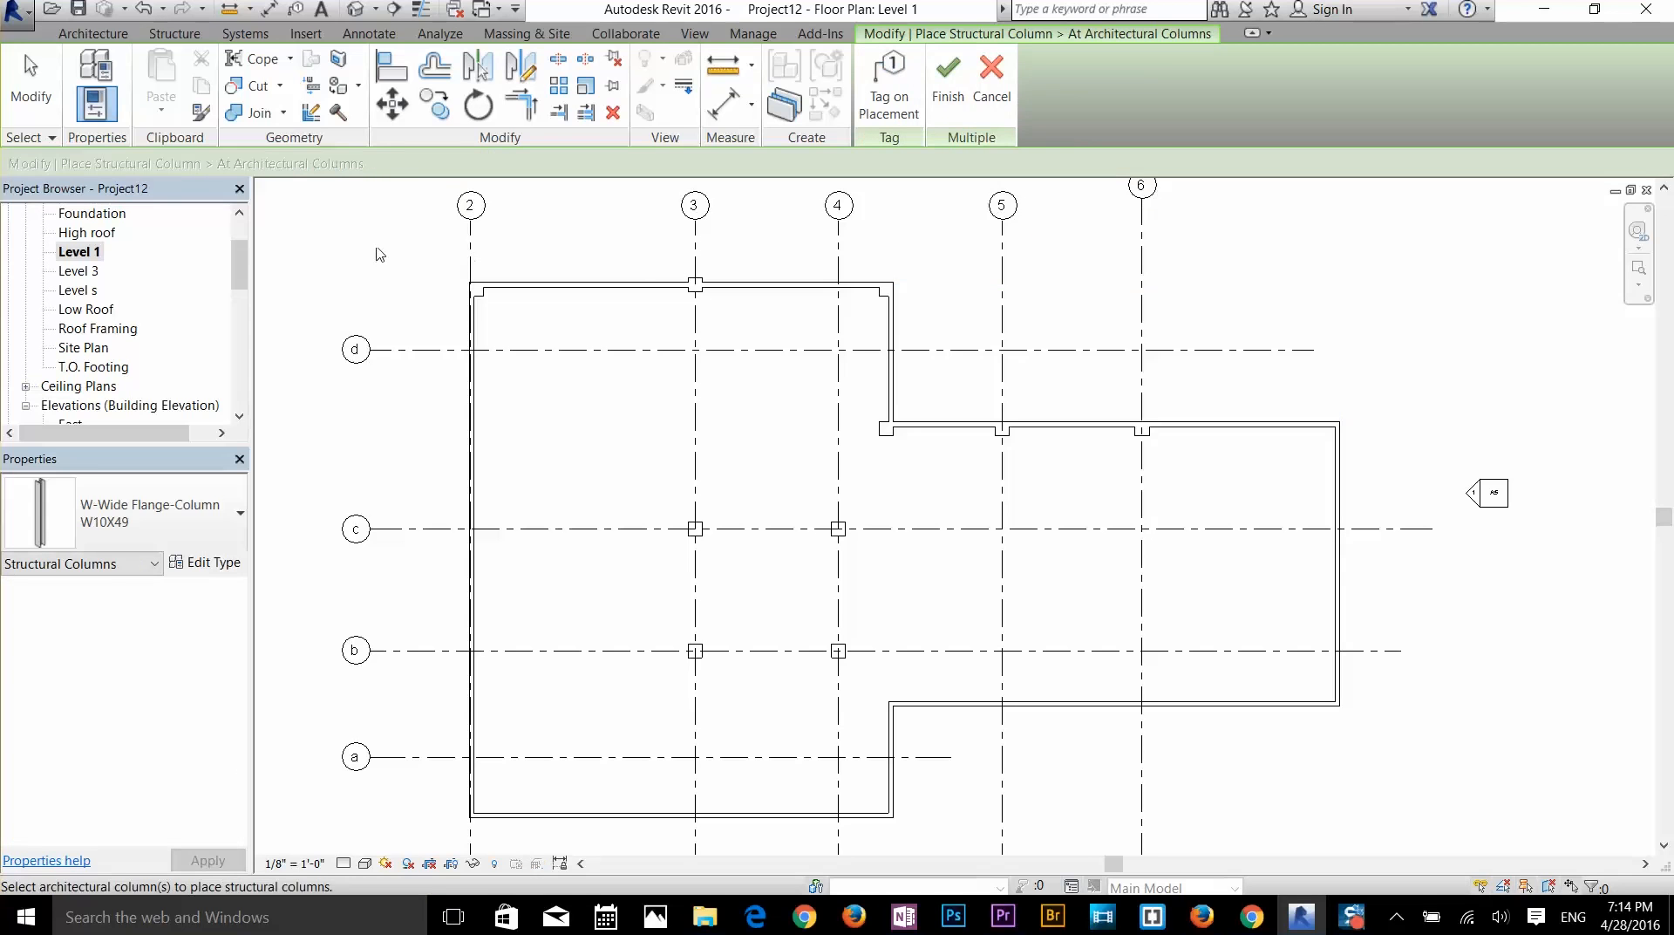
{"action": "left_click_drag", "start_coordinate": [376, 247], "coordinate": [1413, 823]}
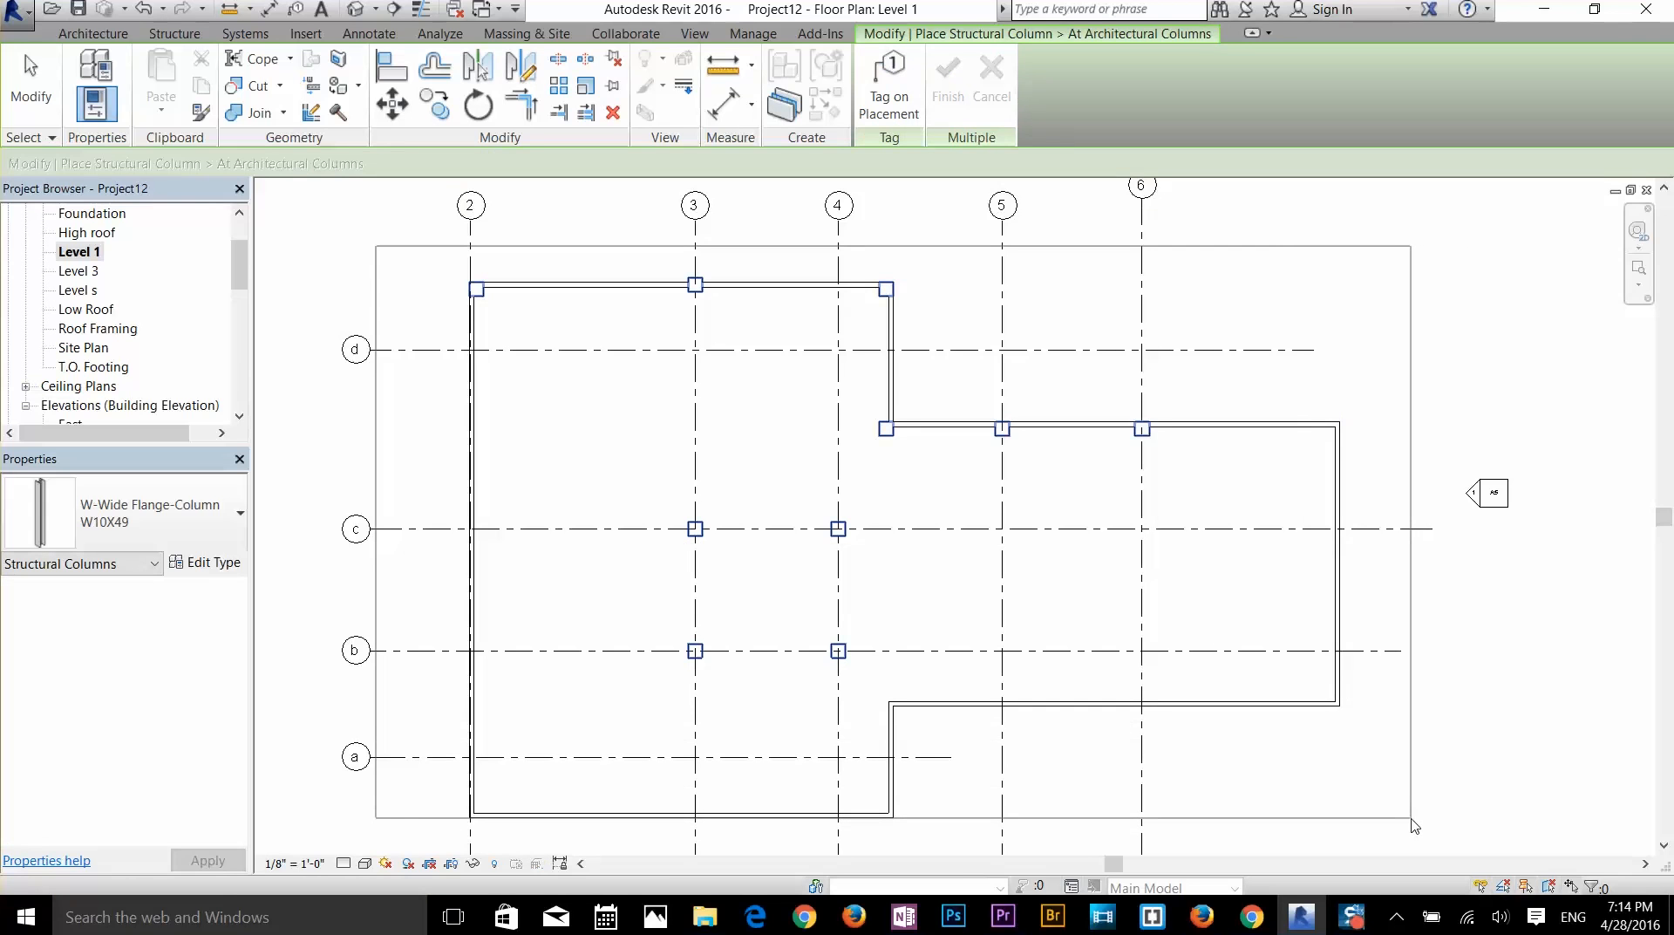
{"action": "left_click_drag", "start_coordinate": [1413, 824], "coordinate": [1414, 825]}
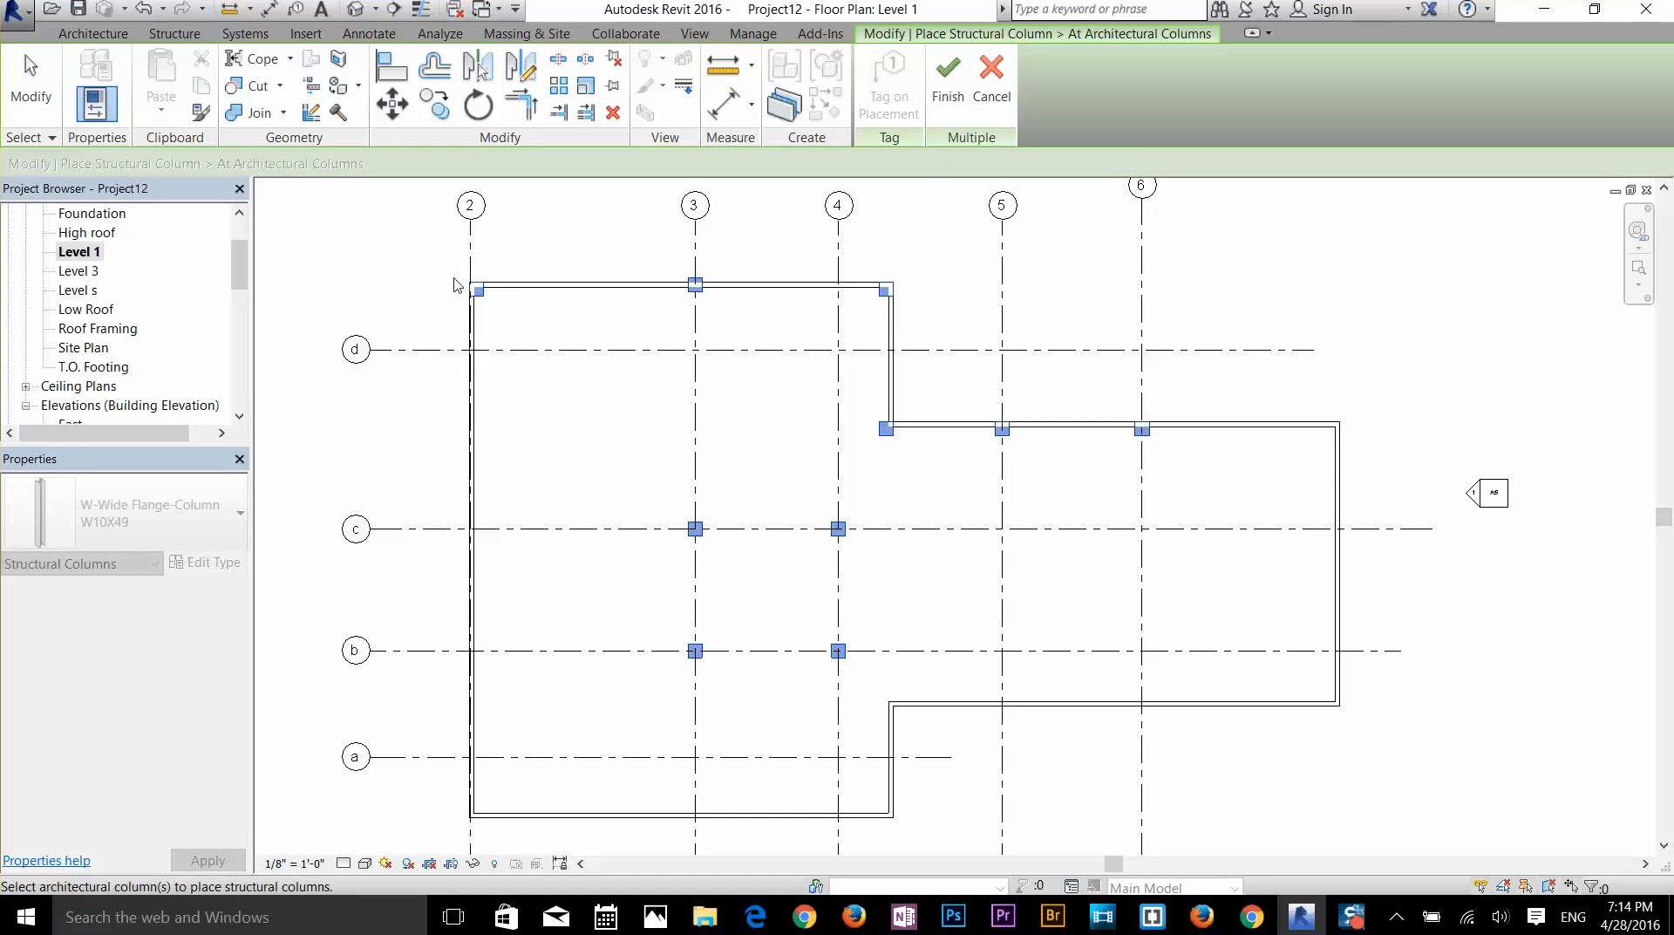
{"action": "left_click", "coordinate": [946, 96]}
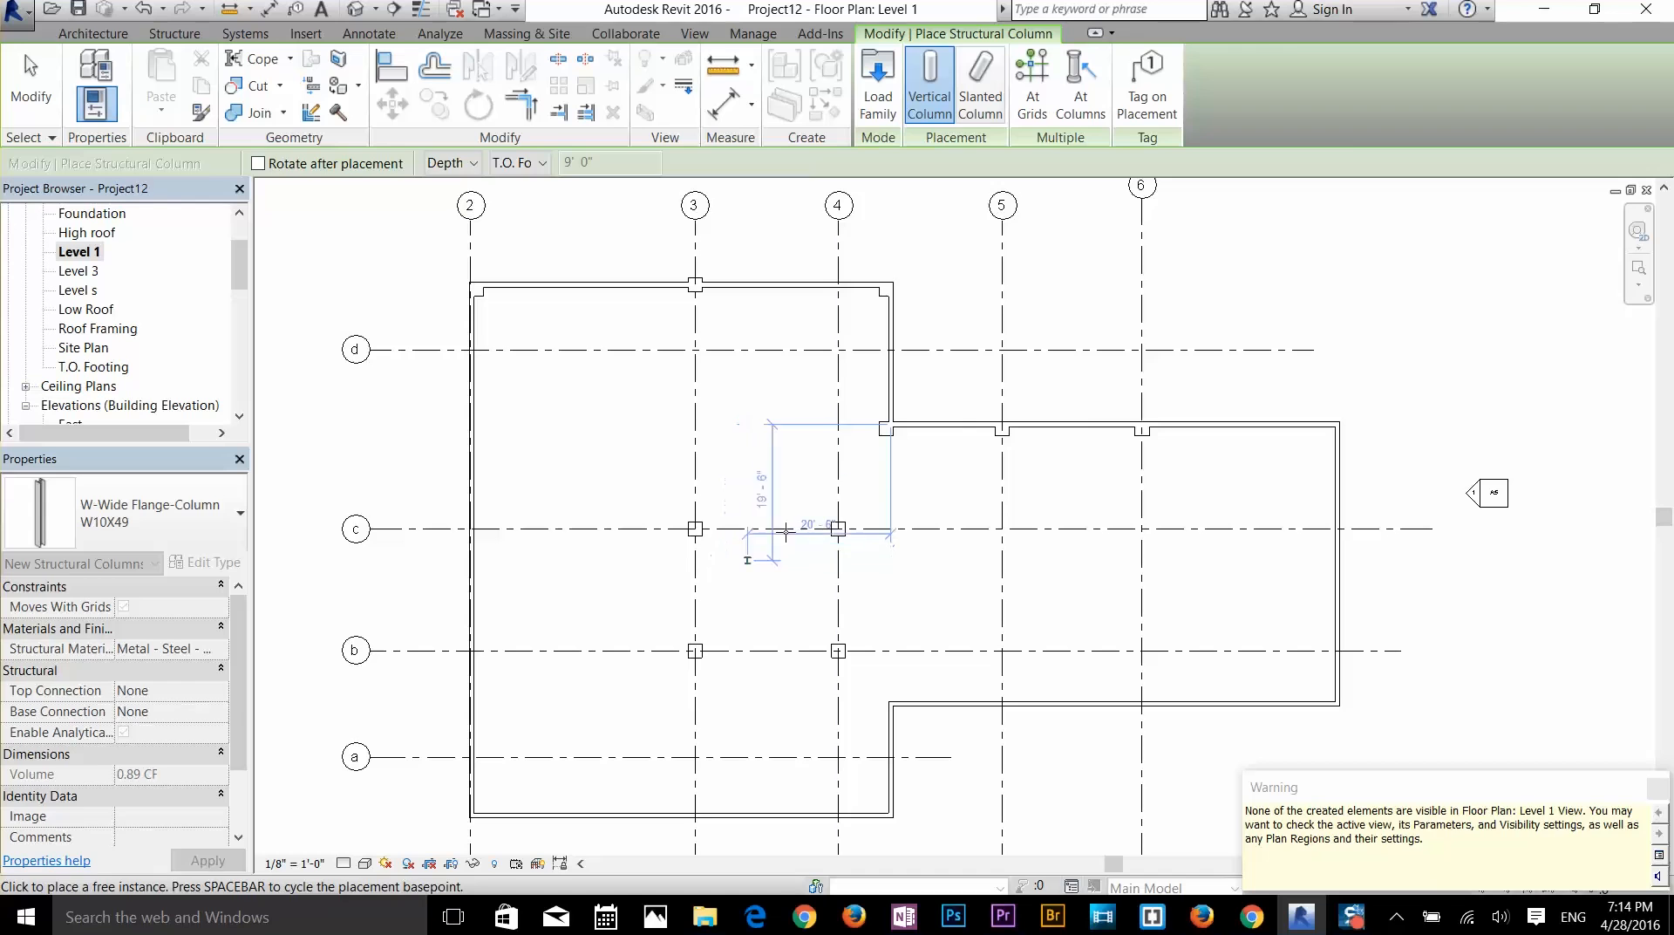
{"action": "key", "text": "Escape"}
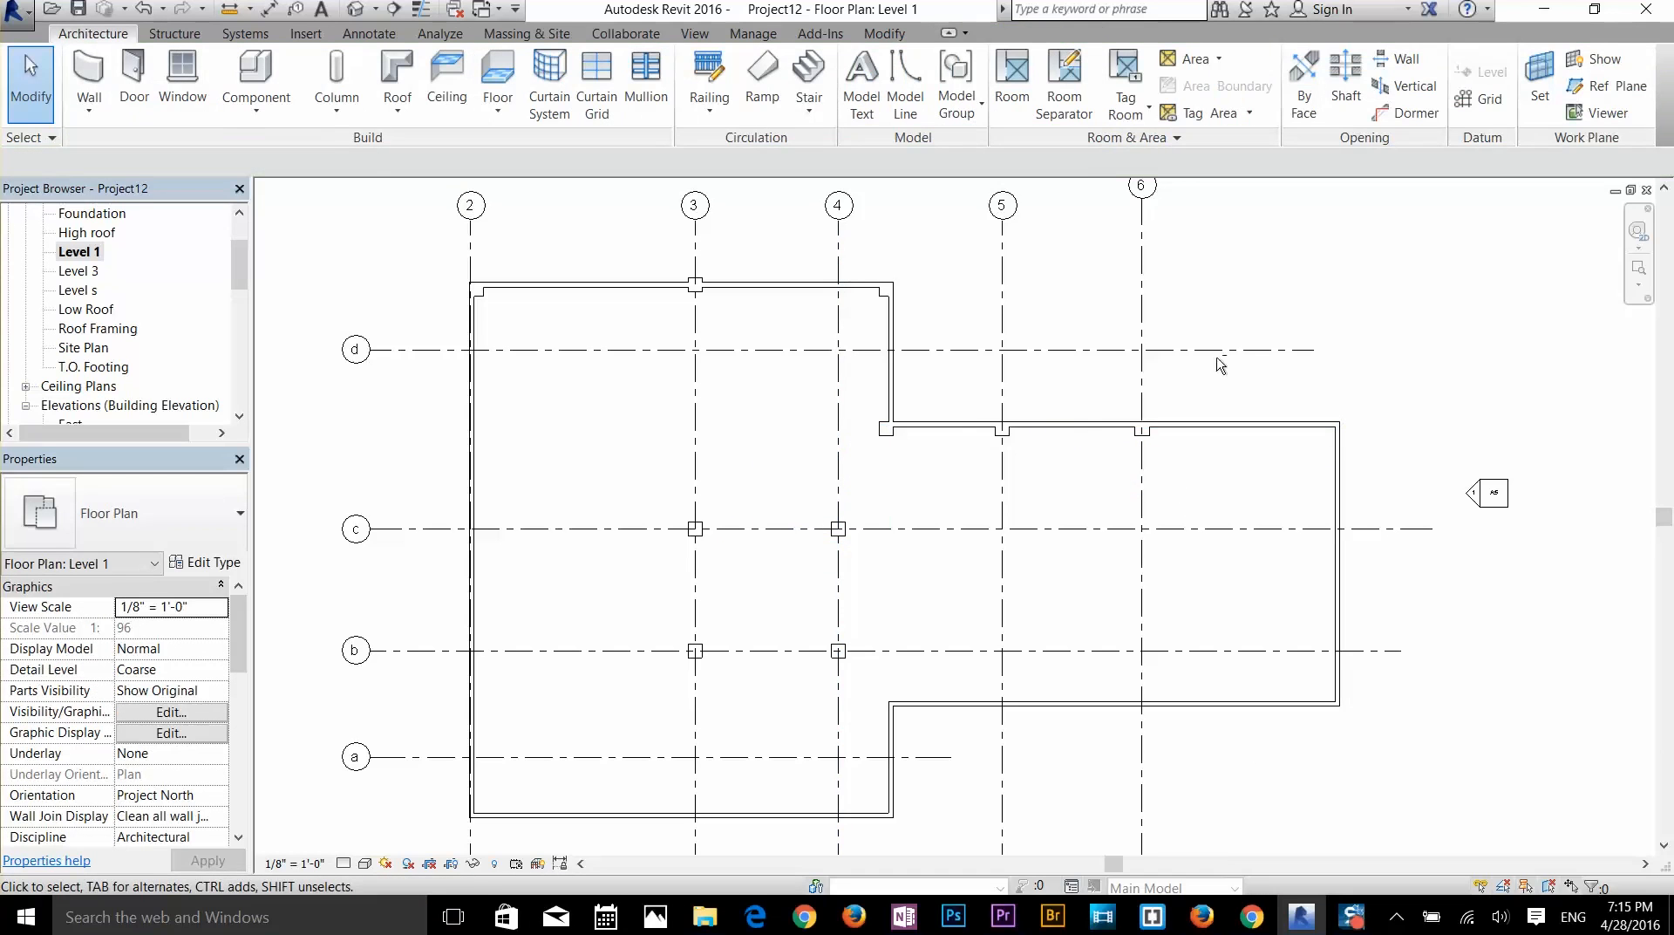
- Place vertical W10X49 structural columns at the intersections of grid lines 2 to 6 and a to d with the At Grids option
{"action": "left_click", "coordinate": [336, 103]}
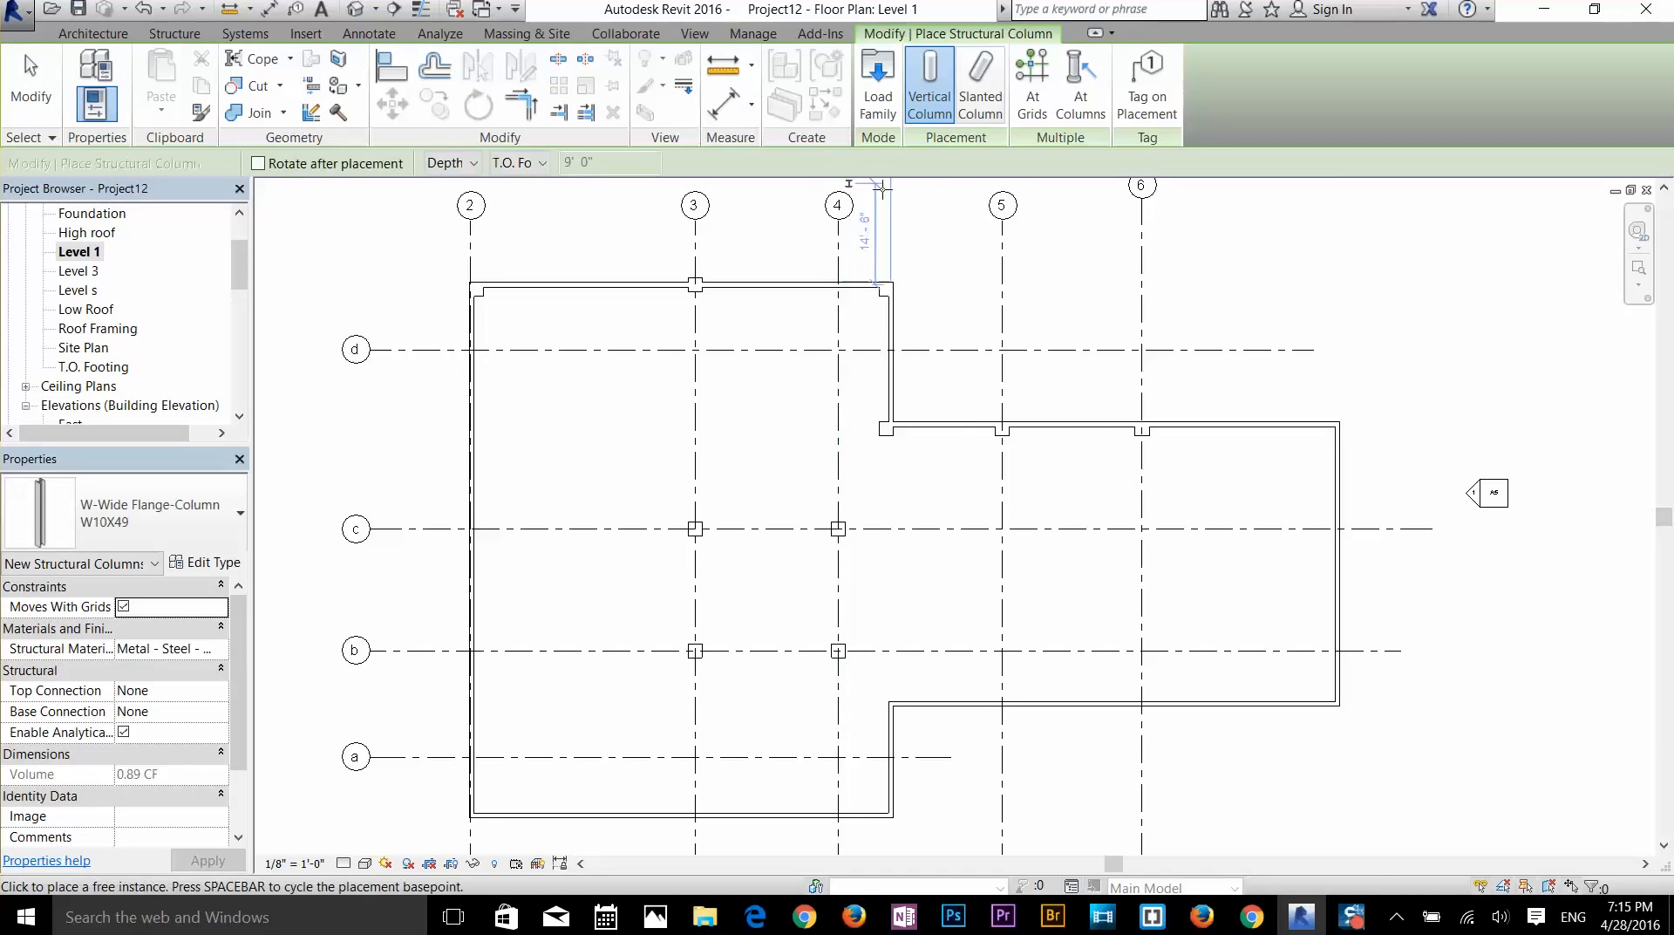
{"action": "left_click", "coordinate": [1035, 92]}
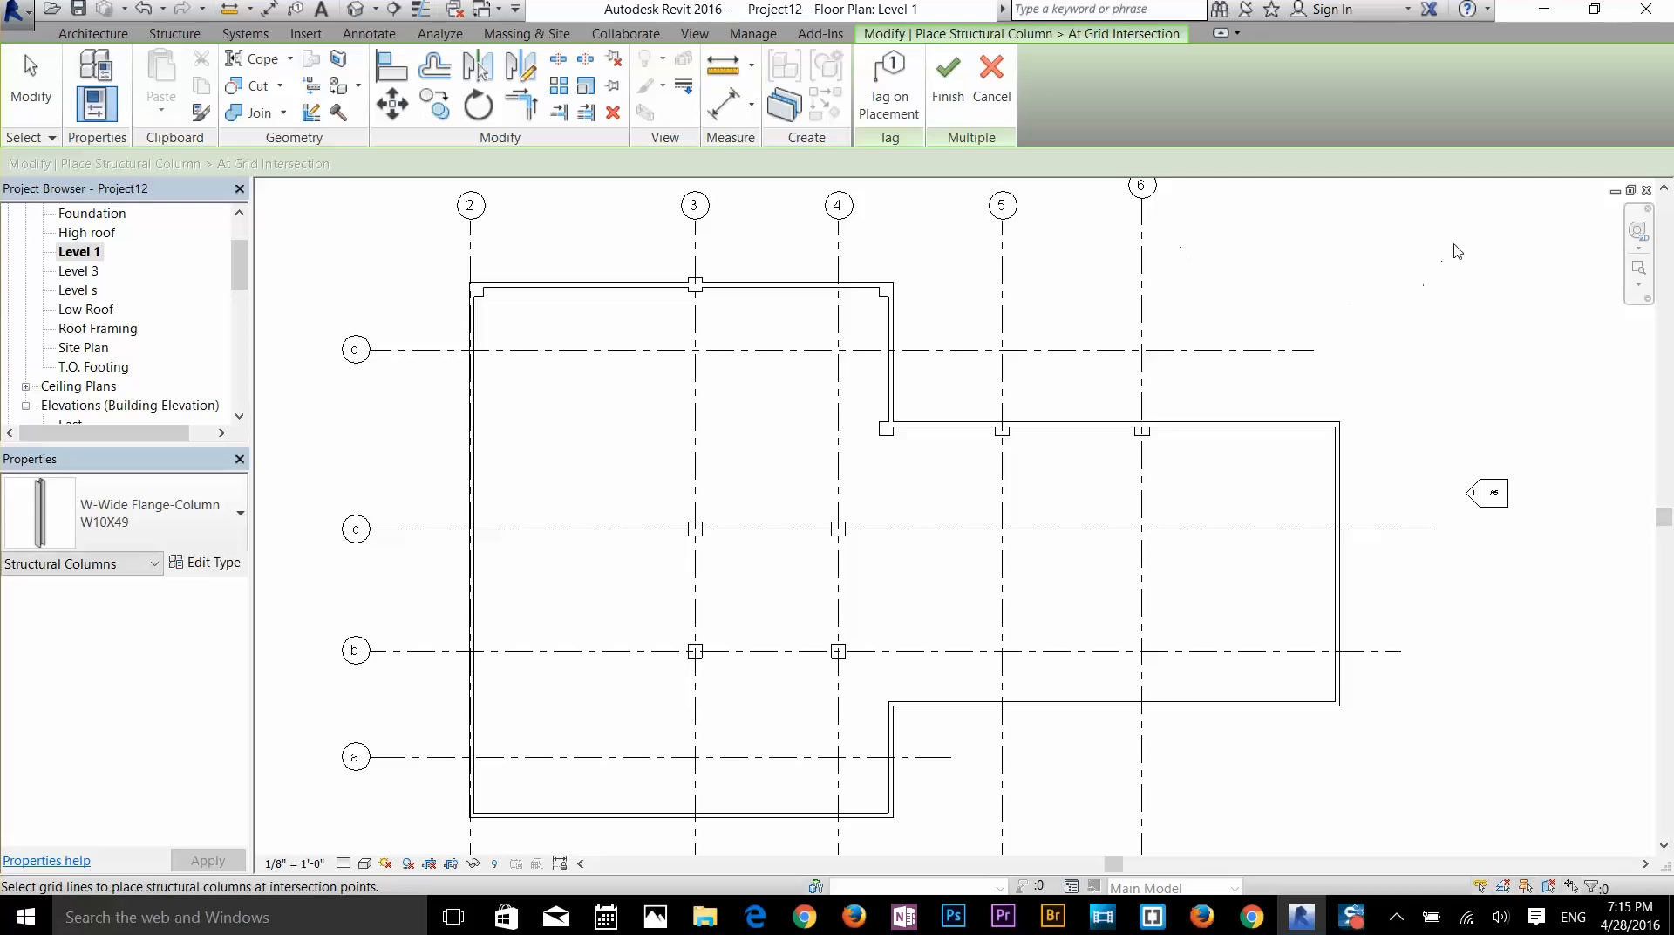
{"action": "left_click_drag", "start_coordinate": [1454, 243], "coordinate": [431, 810]}
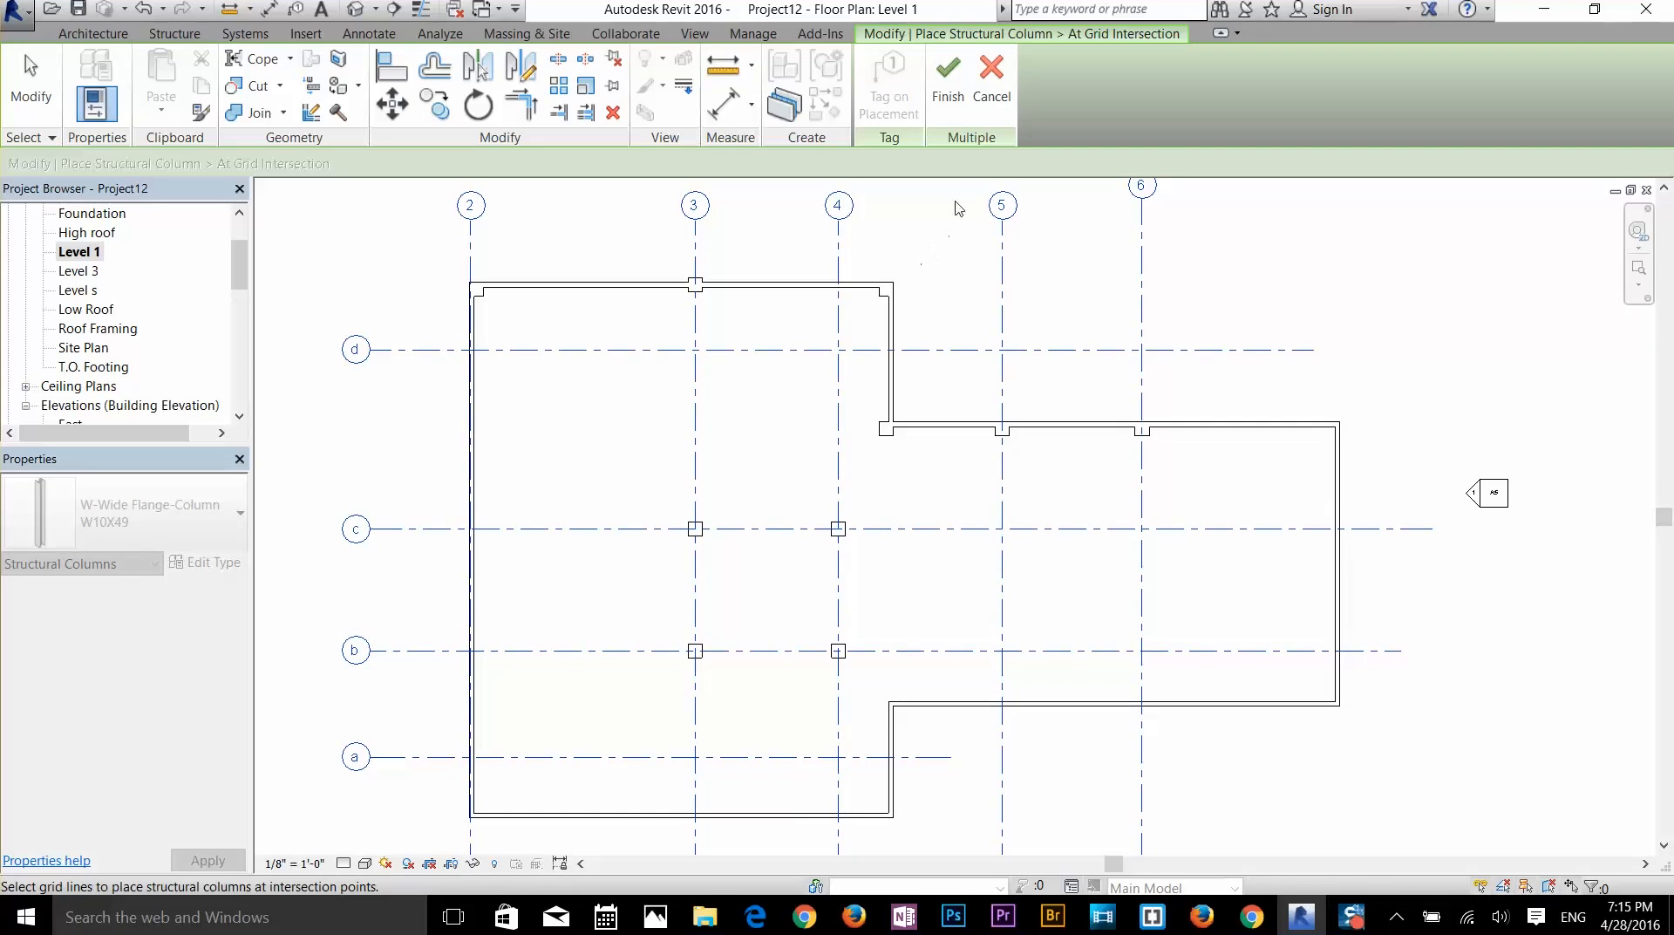
{"action": "left_click", "coordinate": [949, 77]}
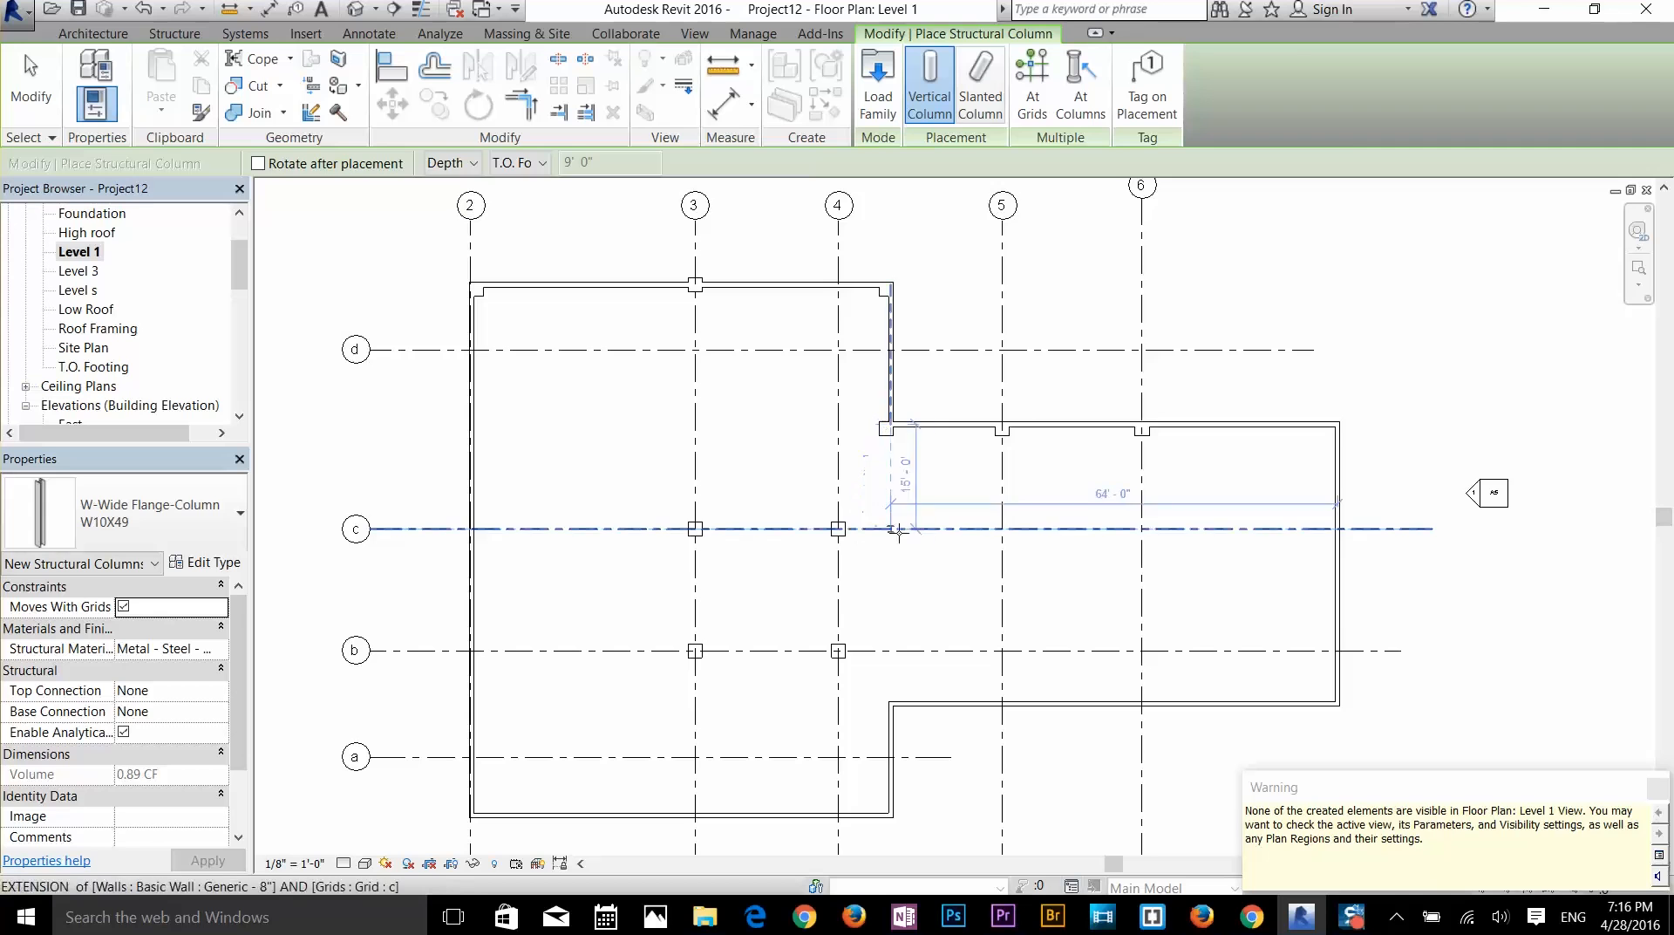
- Open the Foundation floor plan and examine the structural columns at the grid intersections and inside the architectural columns
{"action": "double_click", "coordinate": [91, 212]}
{"action": "left_click_drag", "start_coordinate": [245, 272], "coordinate": [245, 259]}
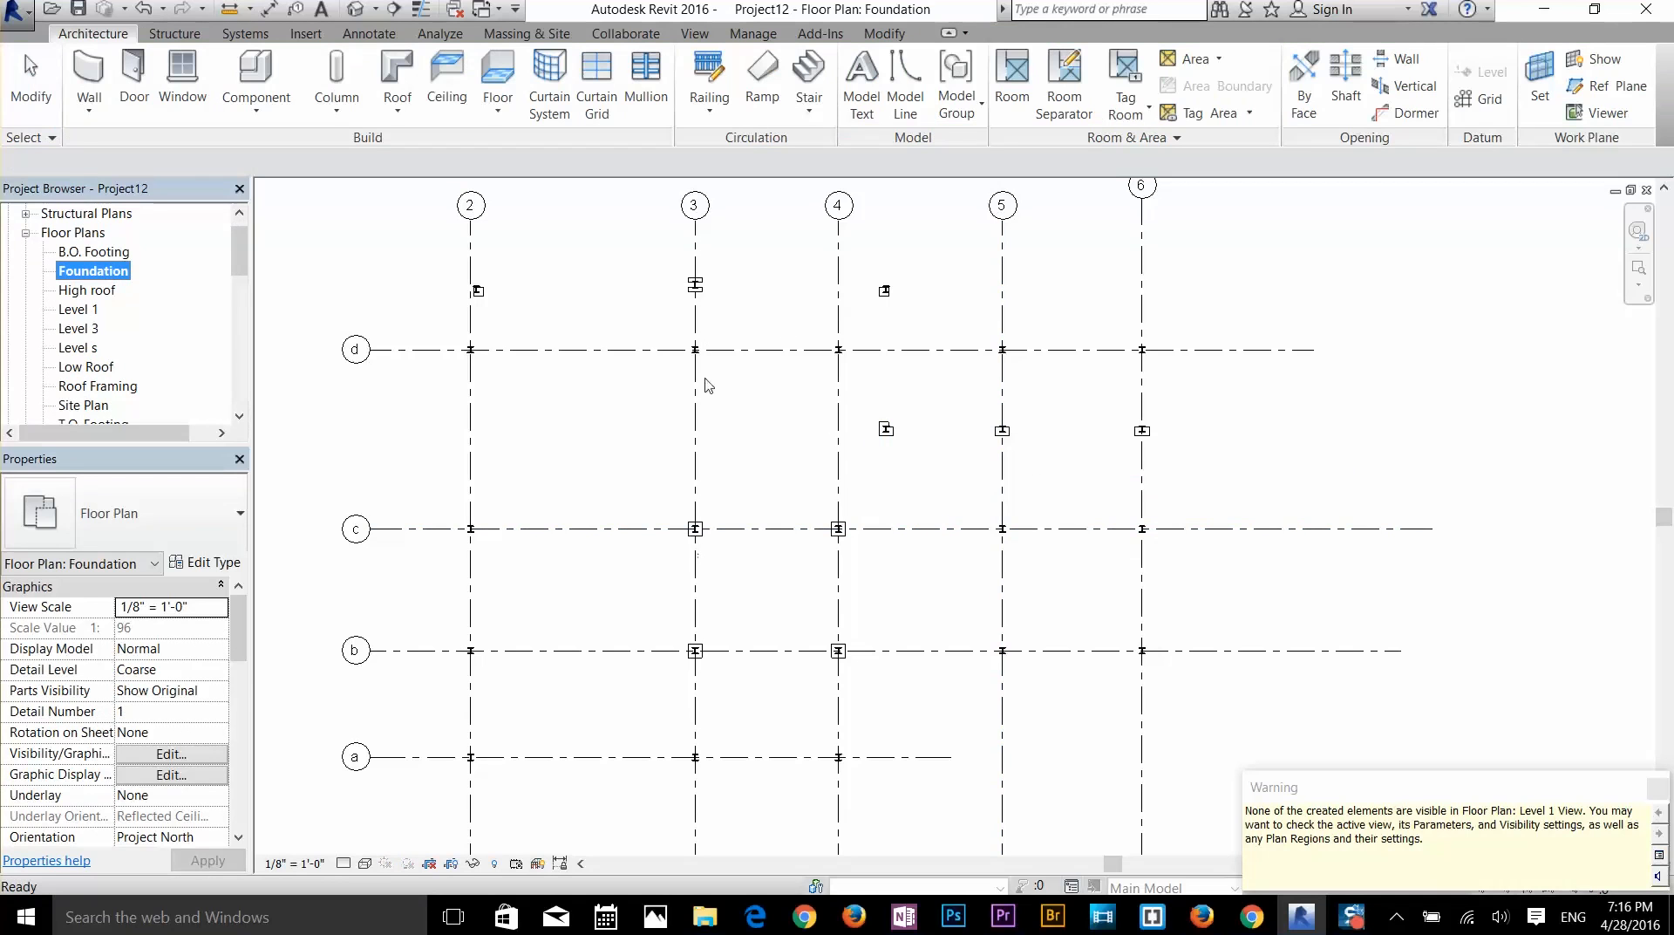
{"action": "scroll", "coordinate": [467, 678], "scroll_direction": "up", "scroll_amount": 7}
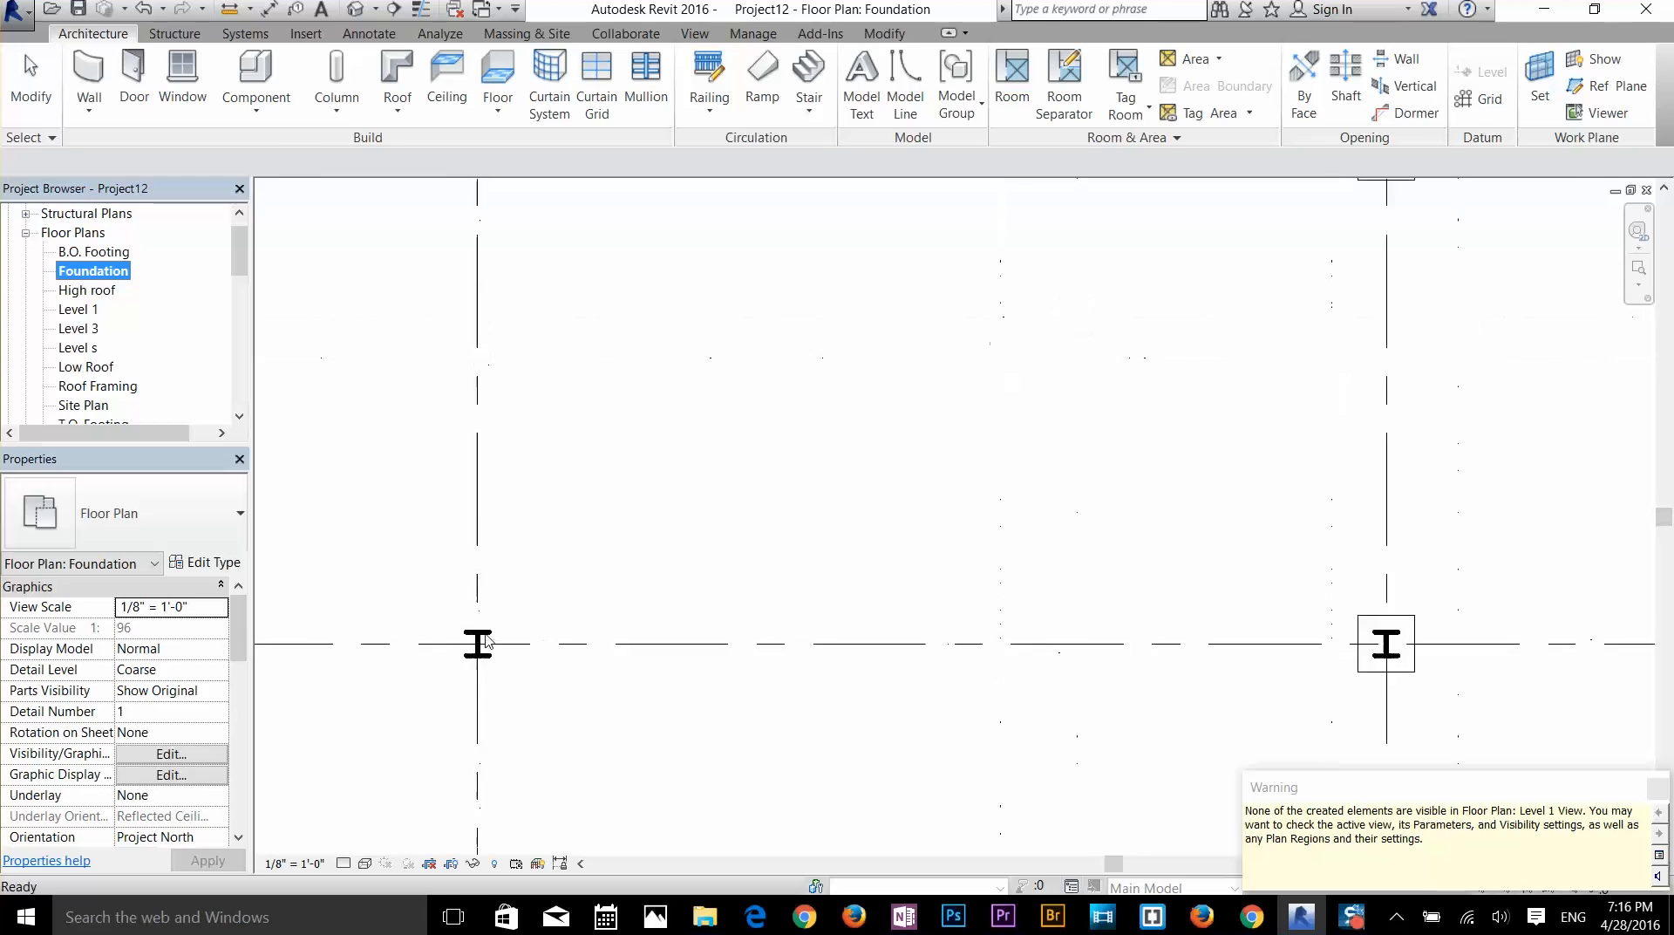
{"action": "scroll", "coordinate": [476, 660], "scroll_direction": "down", "scroll_amount": 10}
{"action": "scroll", "coordinate": [575, 665], "scroll_direction": "up", "scroll_amount": 5}
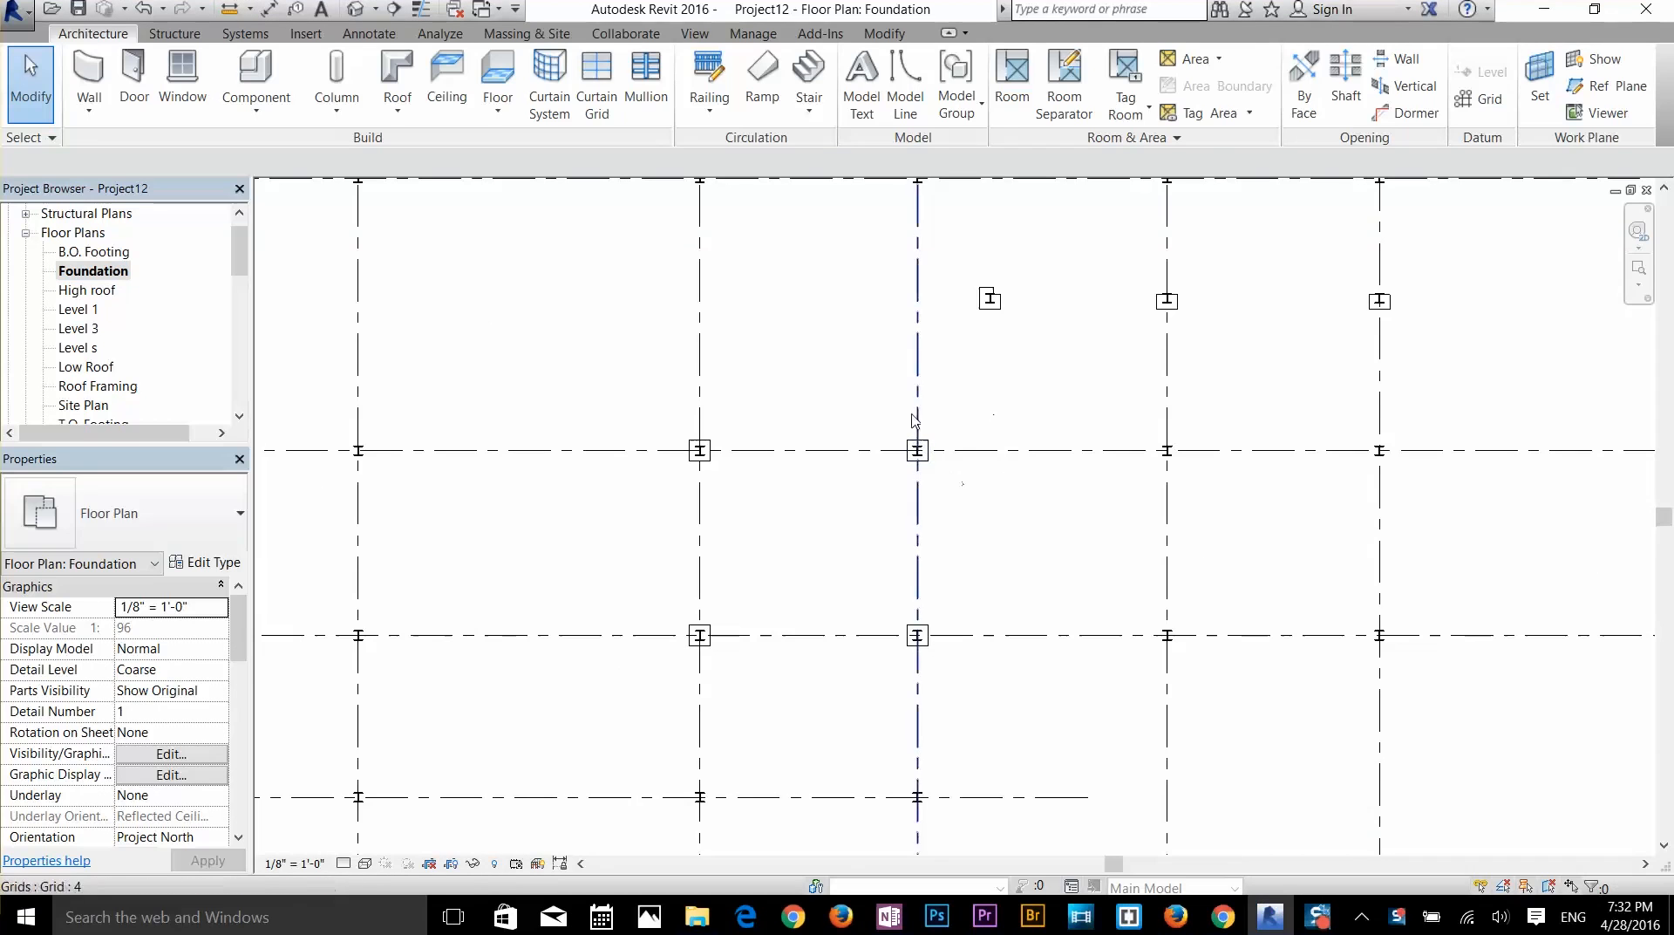
{"action": "left_click_drag", "start_coordinate": [870, 390], "coordinate": [994, 522]}
{"action": "left_click", "coordinate": [1019, 486]}
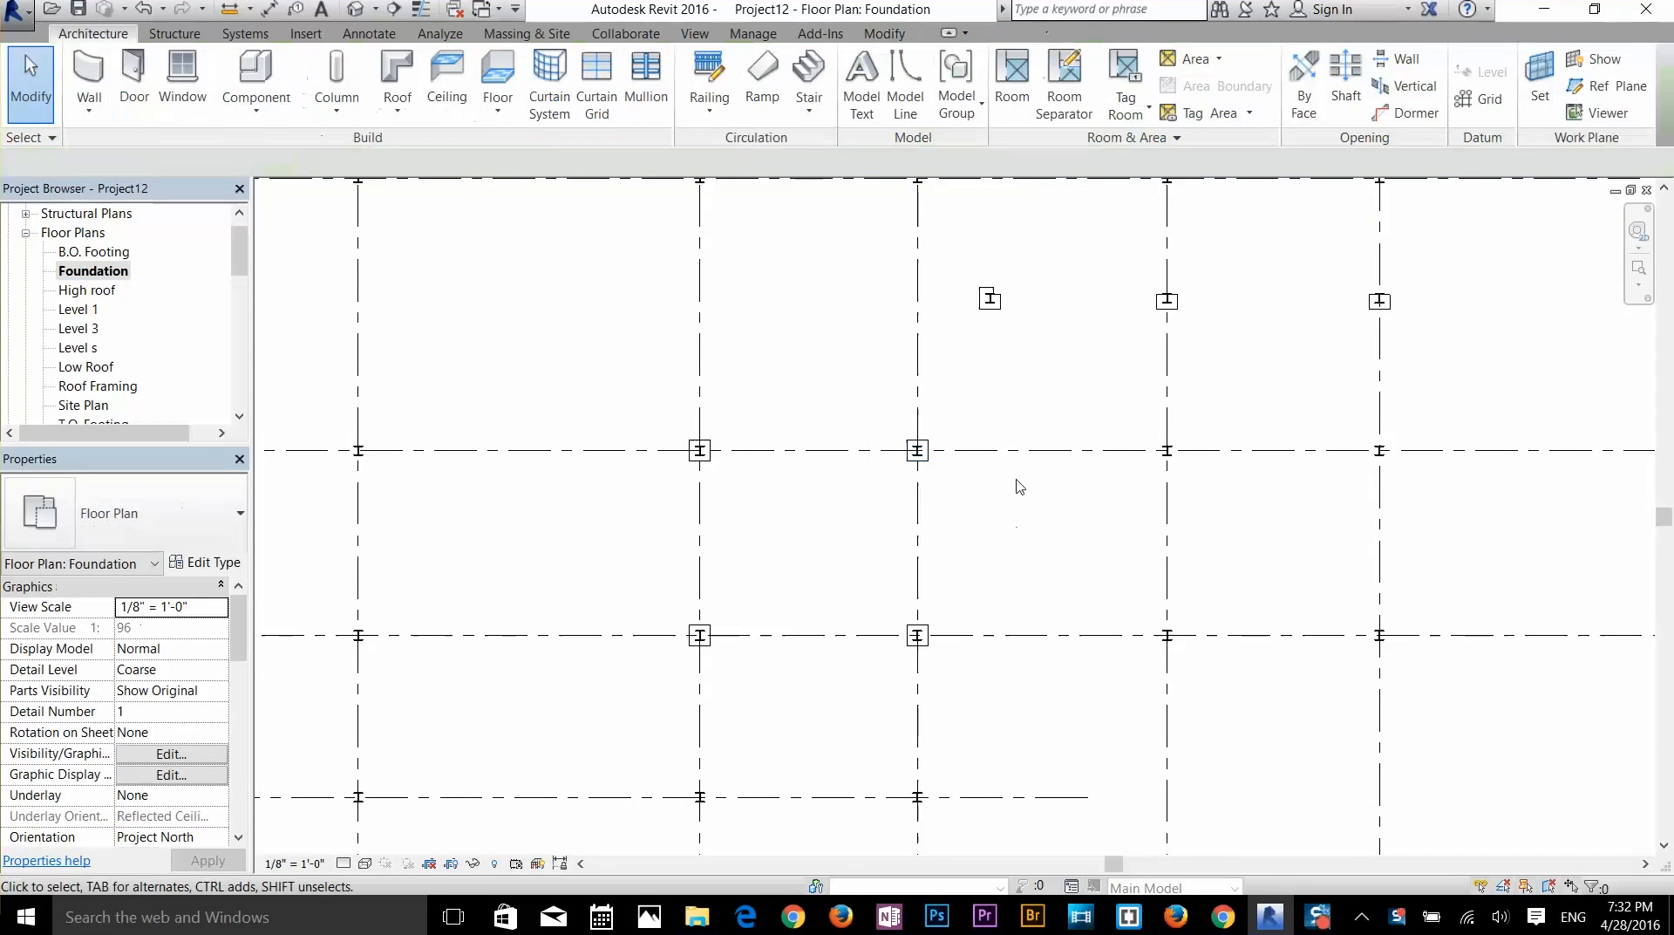
{"action": "left_click_drag", "start_coordinate": [1071, 242], "coordinate": [808, 486]}
{"action": "left_click_drag", "start_coordinate": [795, 553], "coordinate": [1060, 282]}
{"action": "left_click", "coordinate": [1063, 285]}
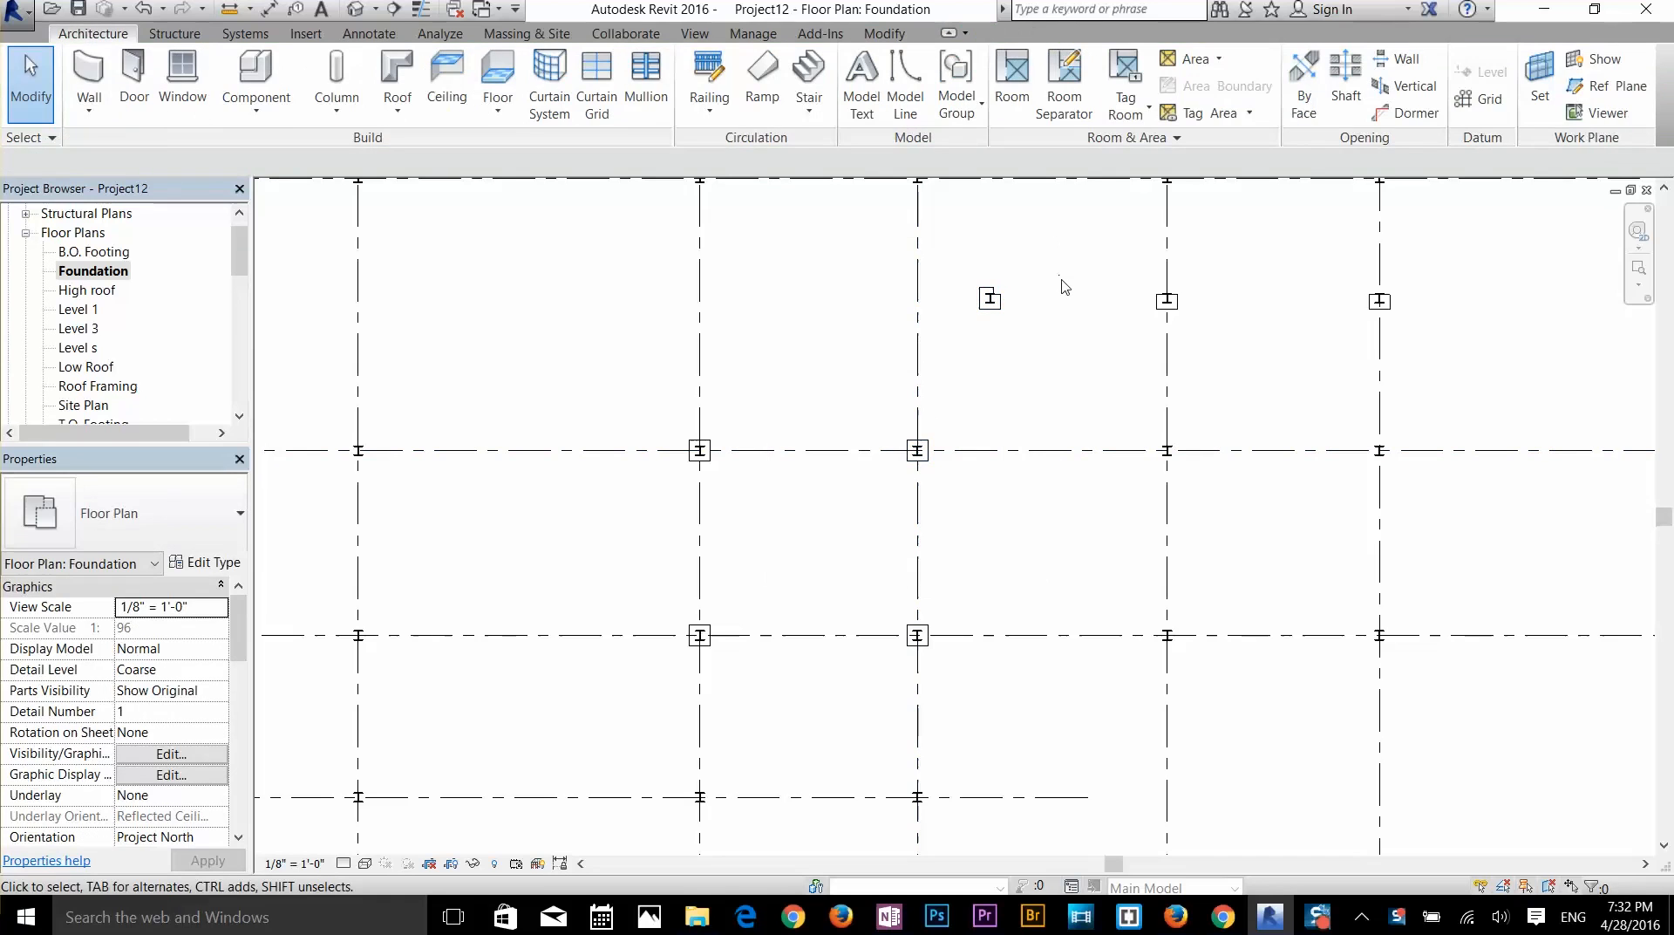